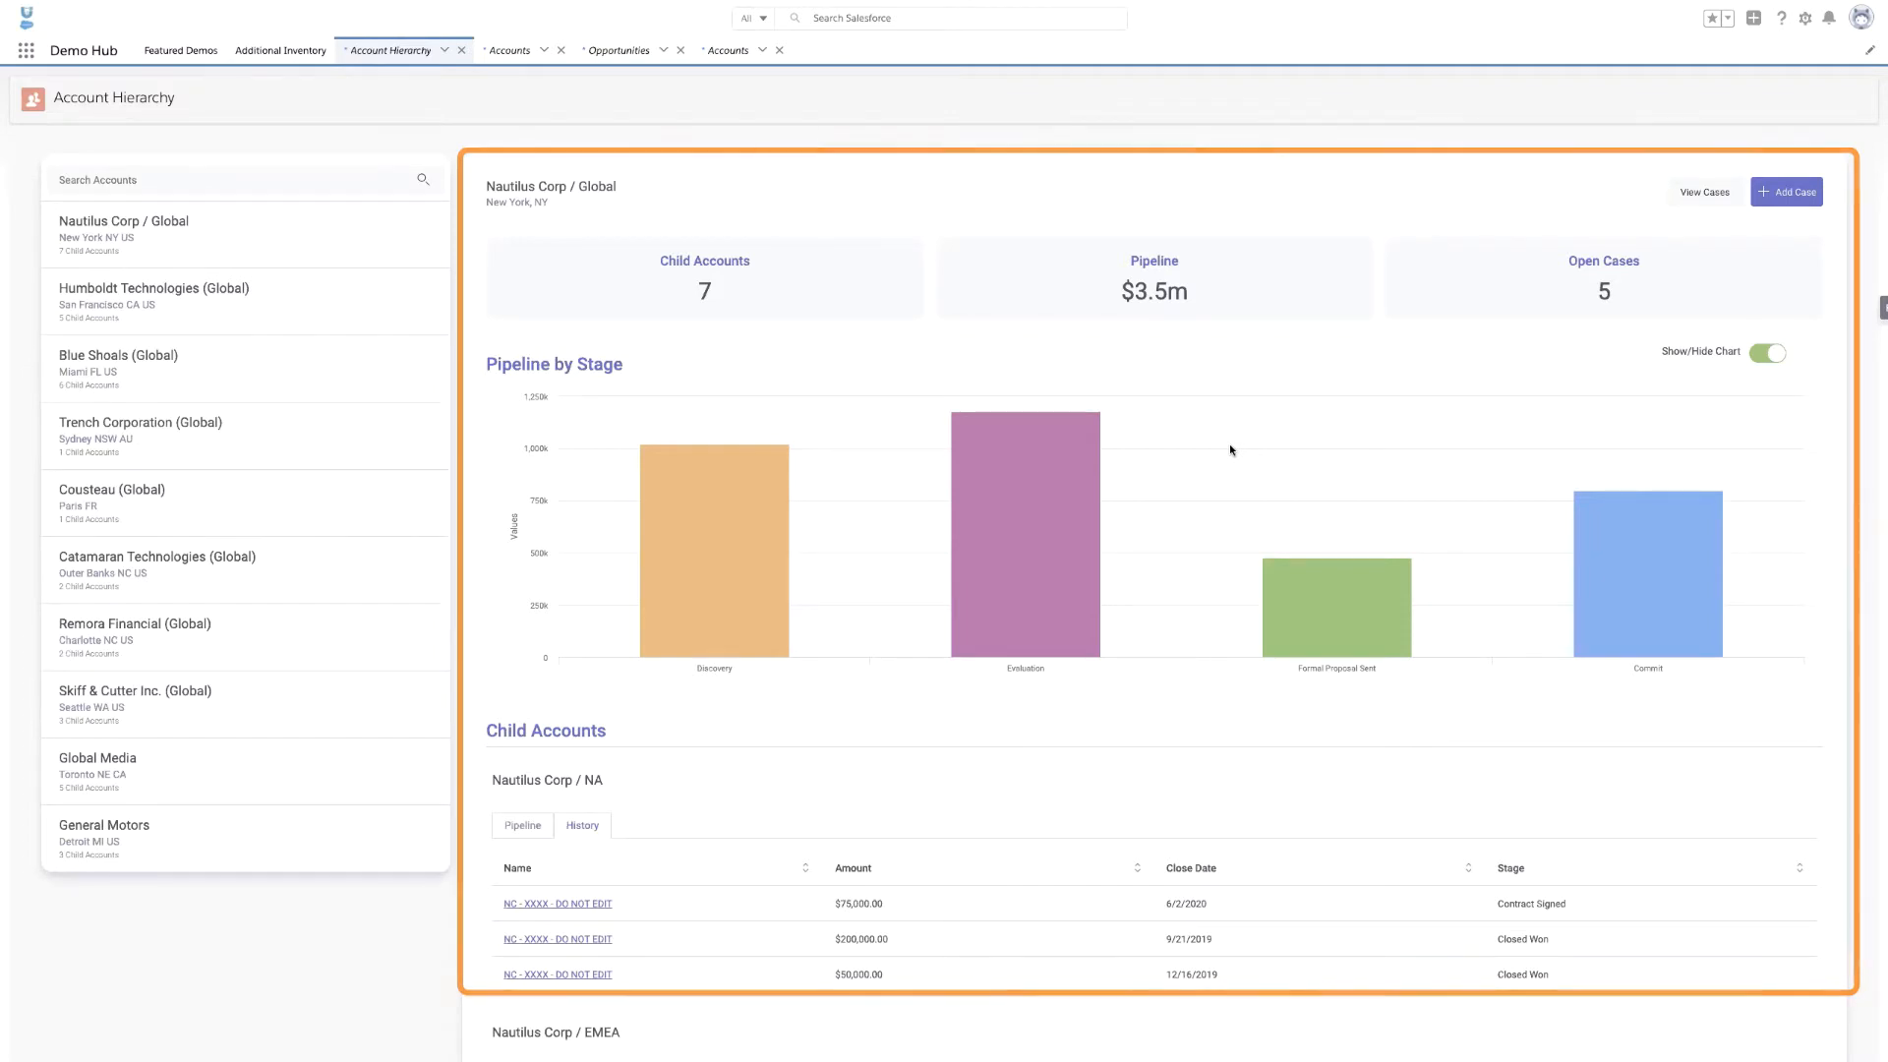
Hide the pipeline chart for Nautilus Corp / Global and look through its child account tables.
scroll(713, 699, "down", 3)
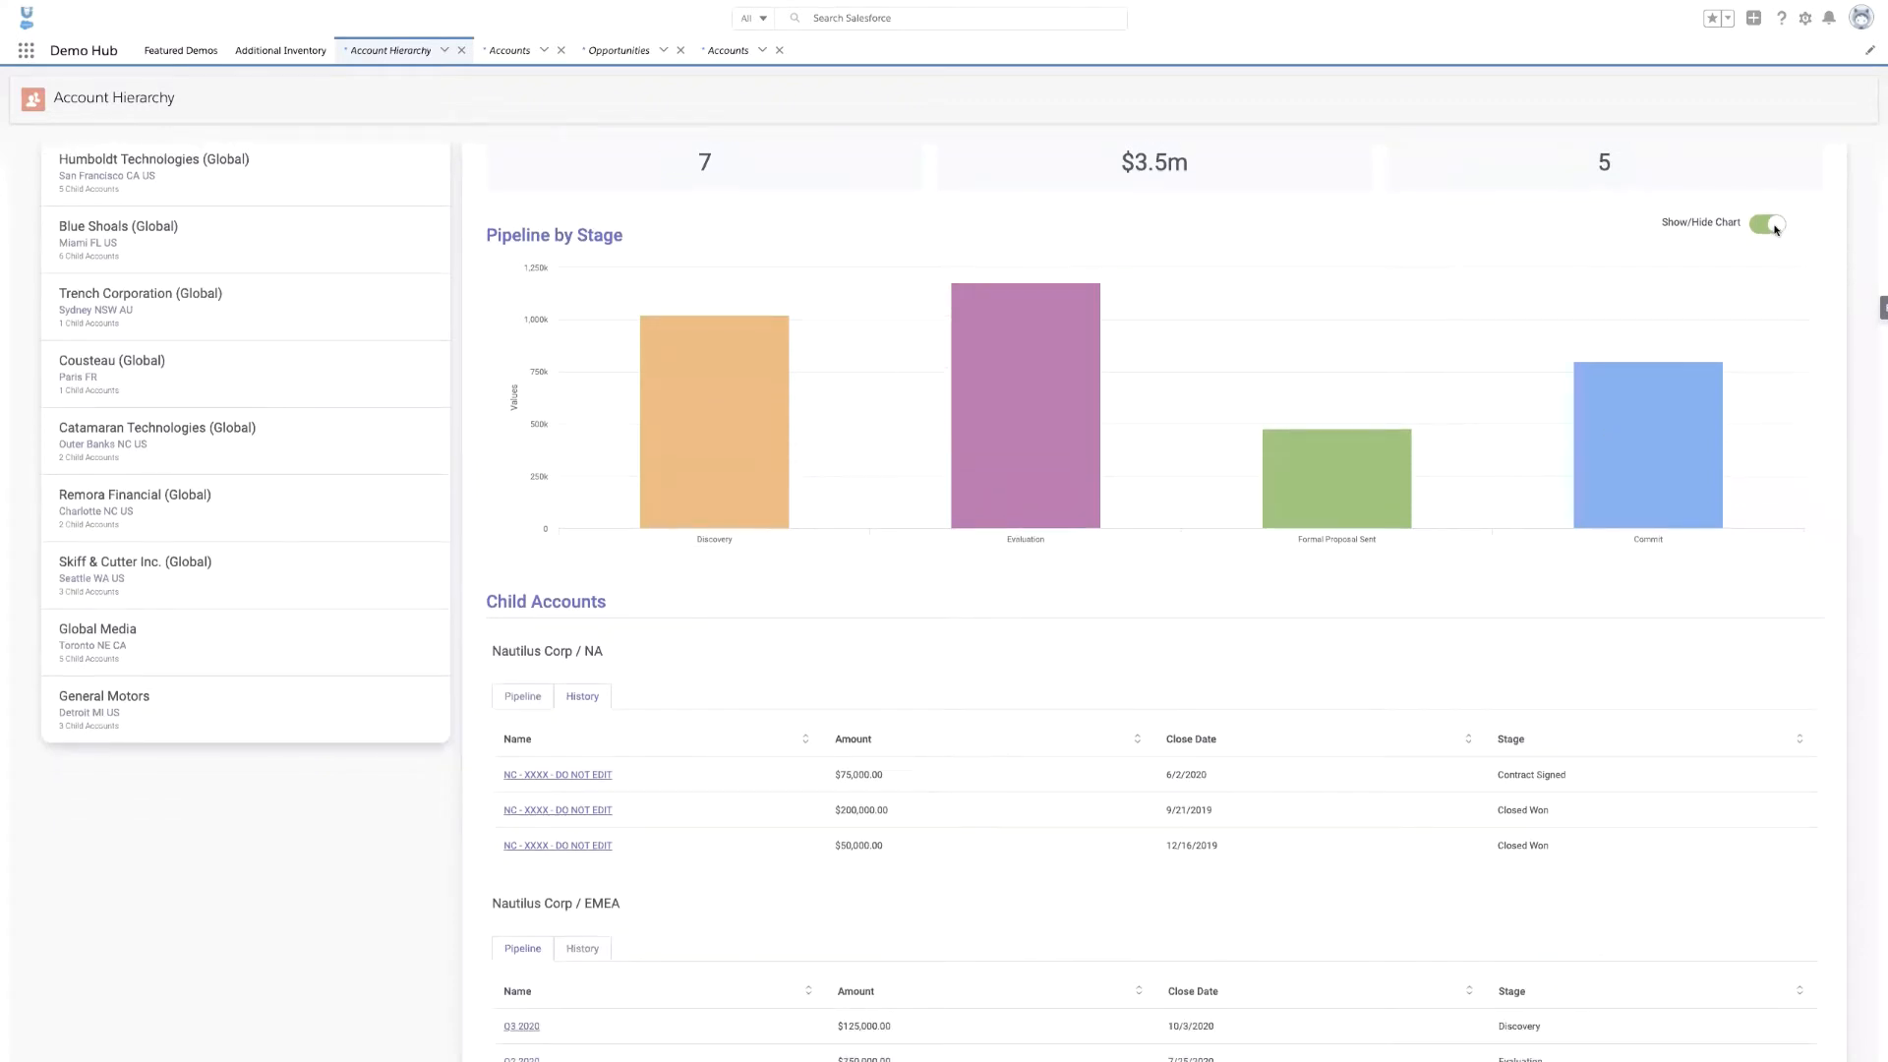
left_click(1770, 225)
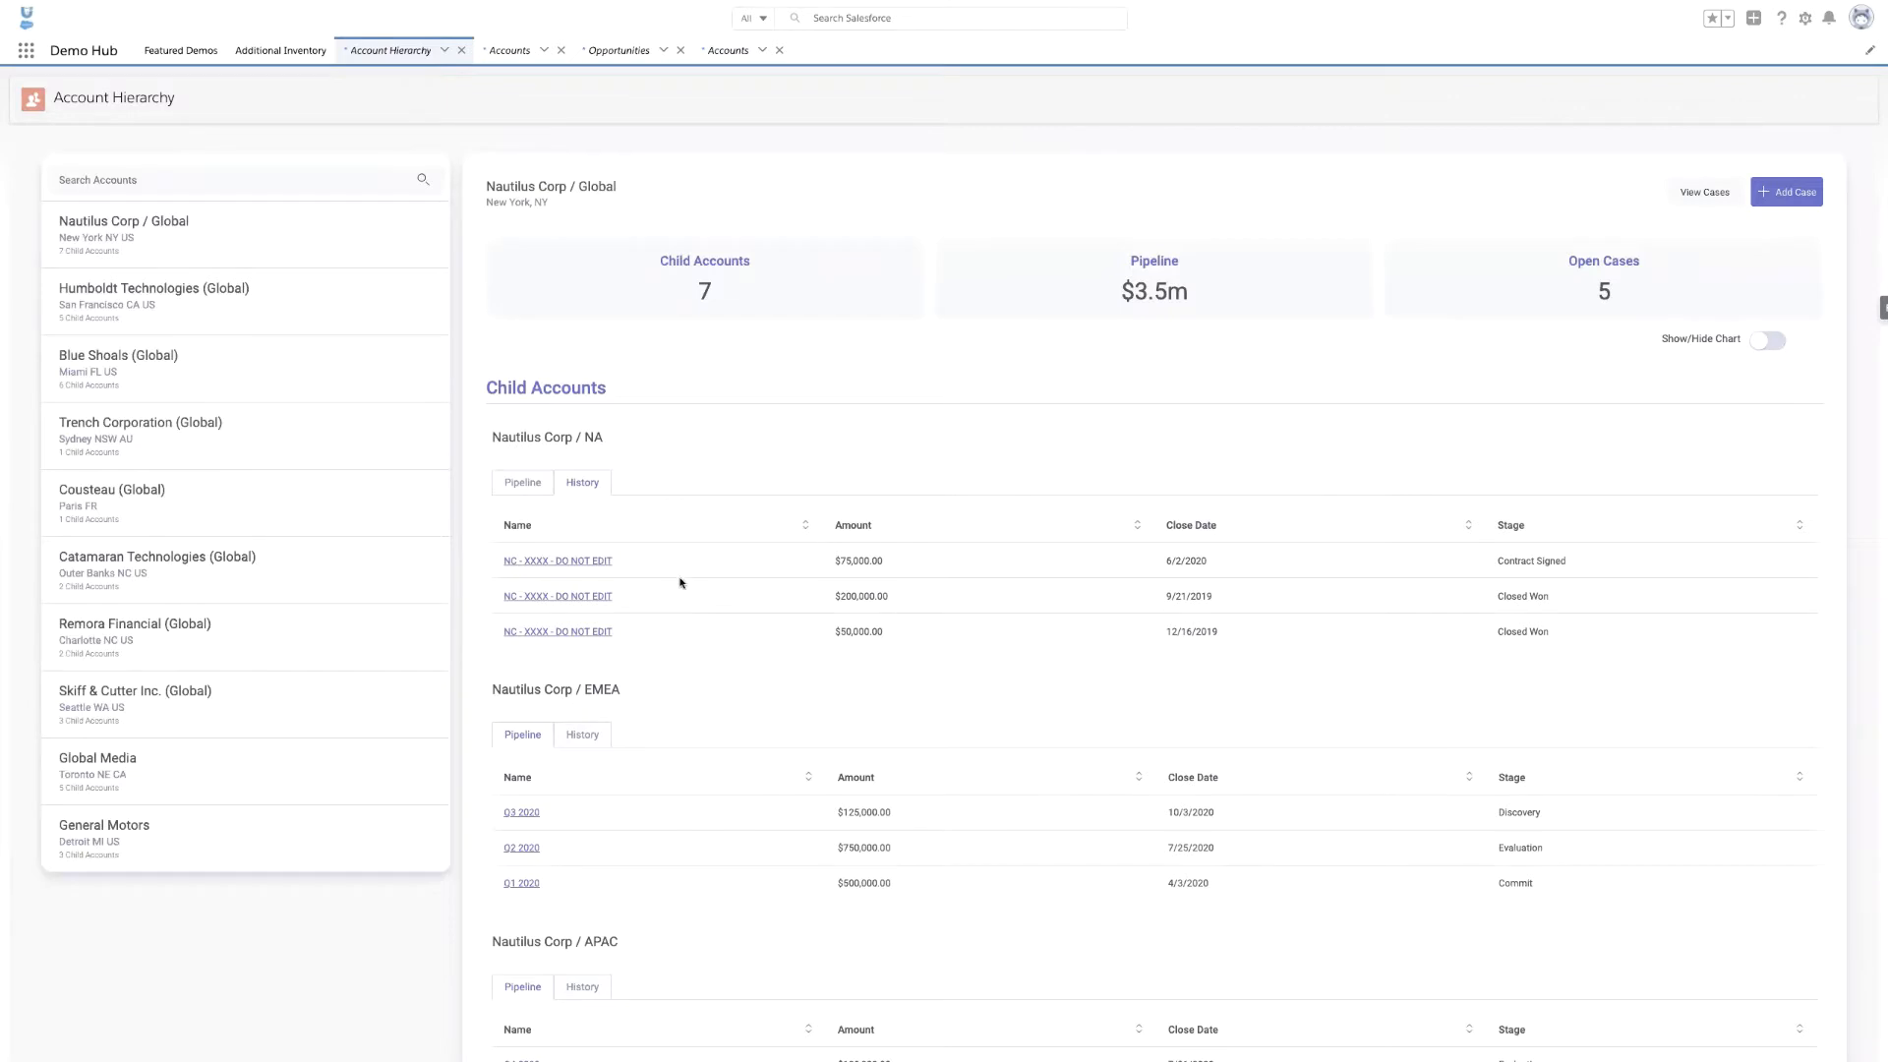
scroll(679, 583, "down", 2)
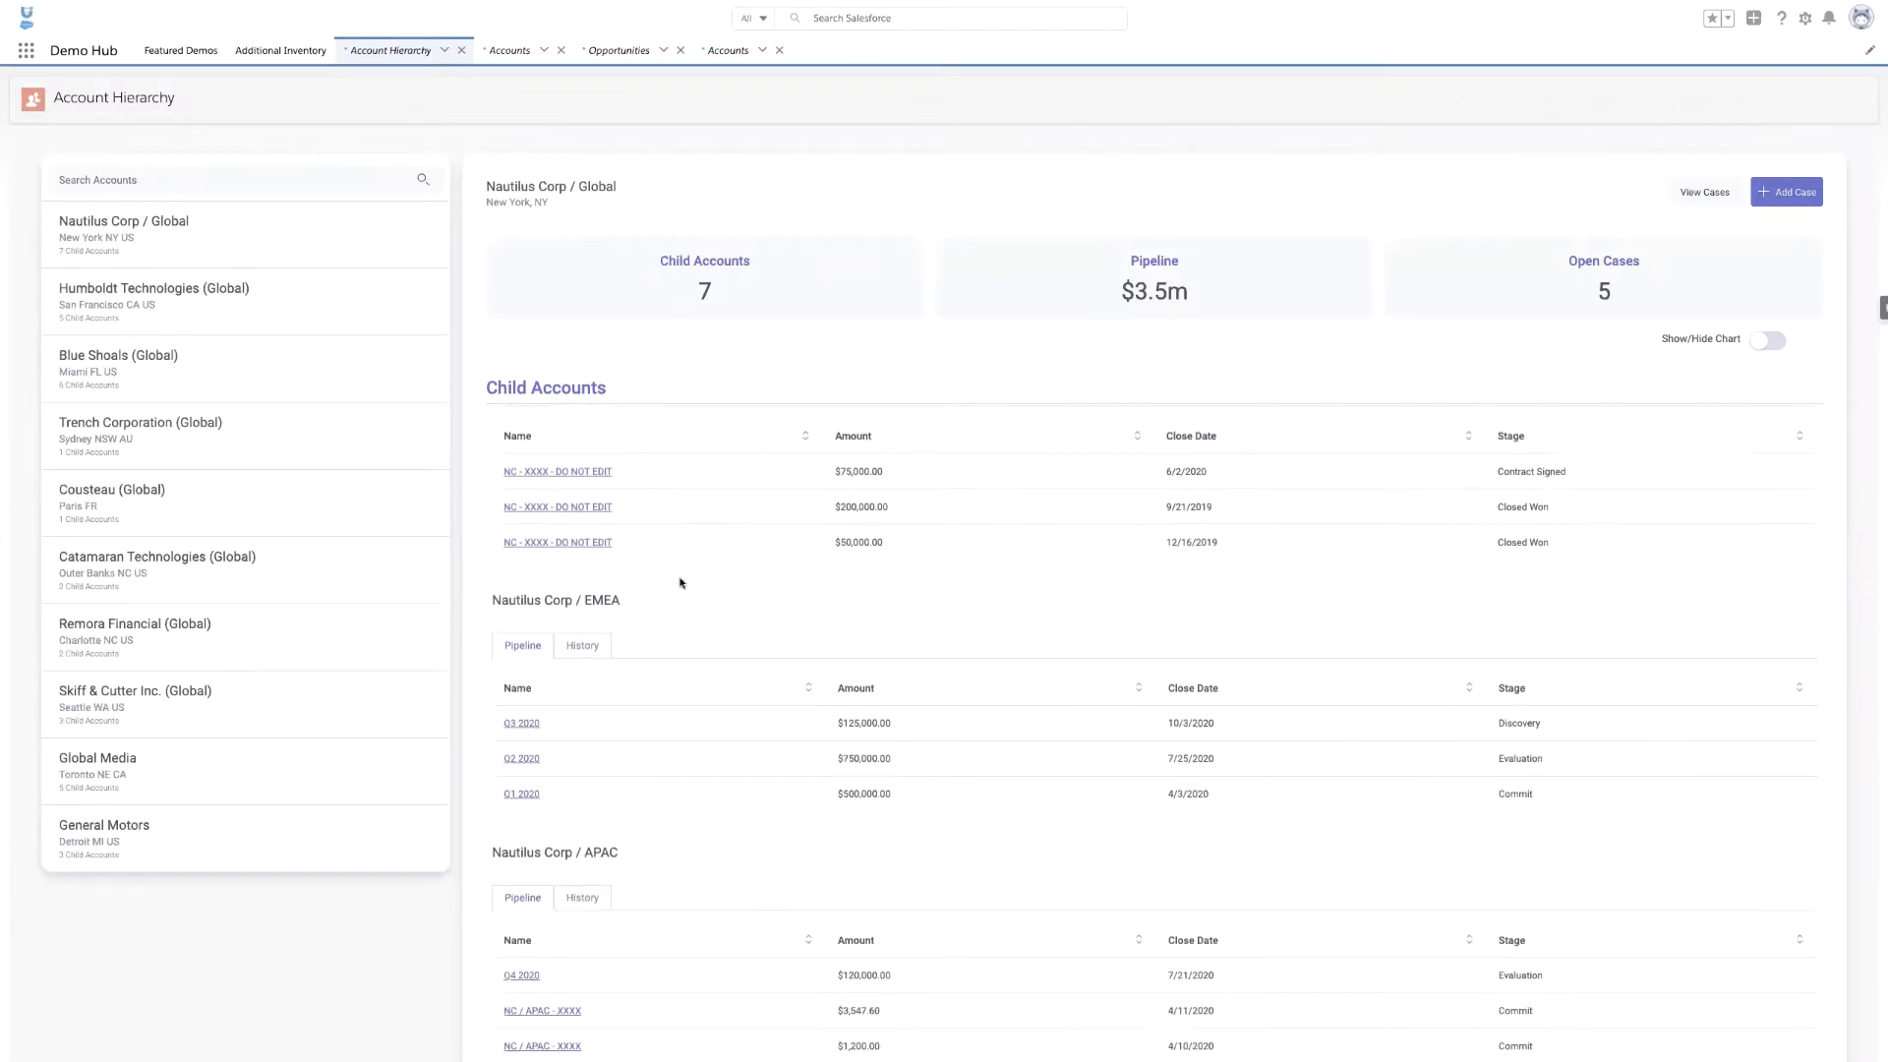
scroll(668, 731, "down", 3)
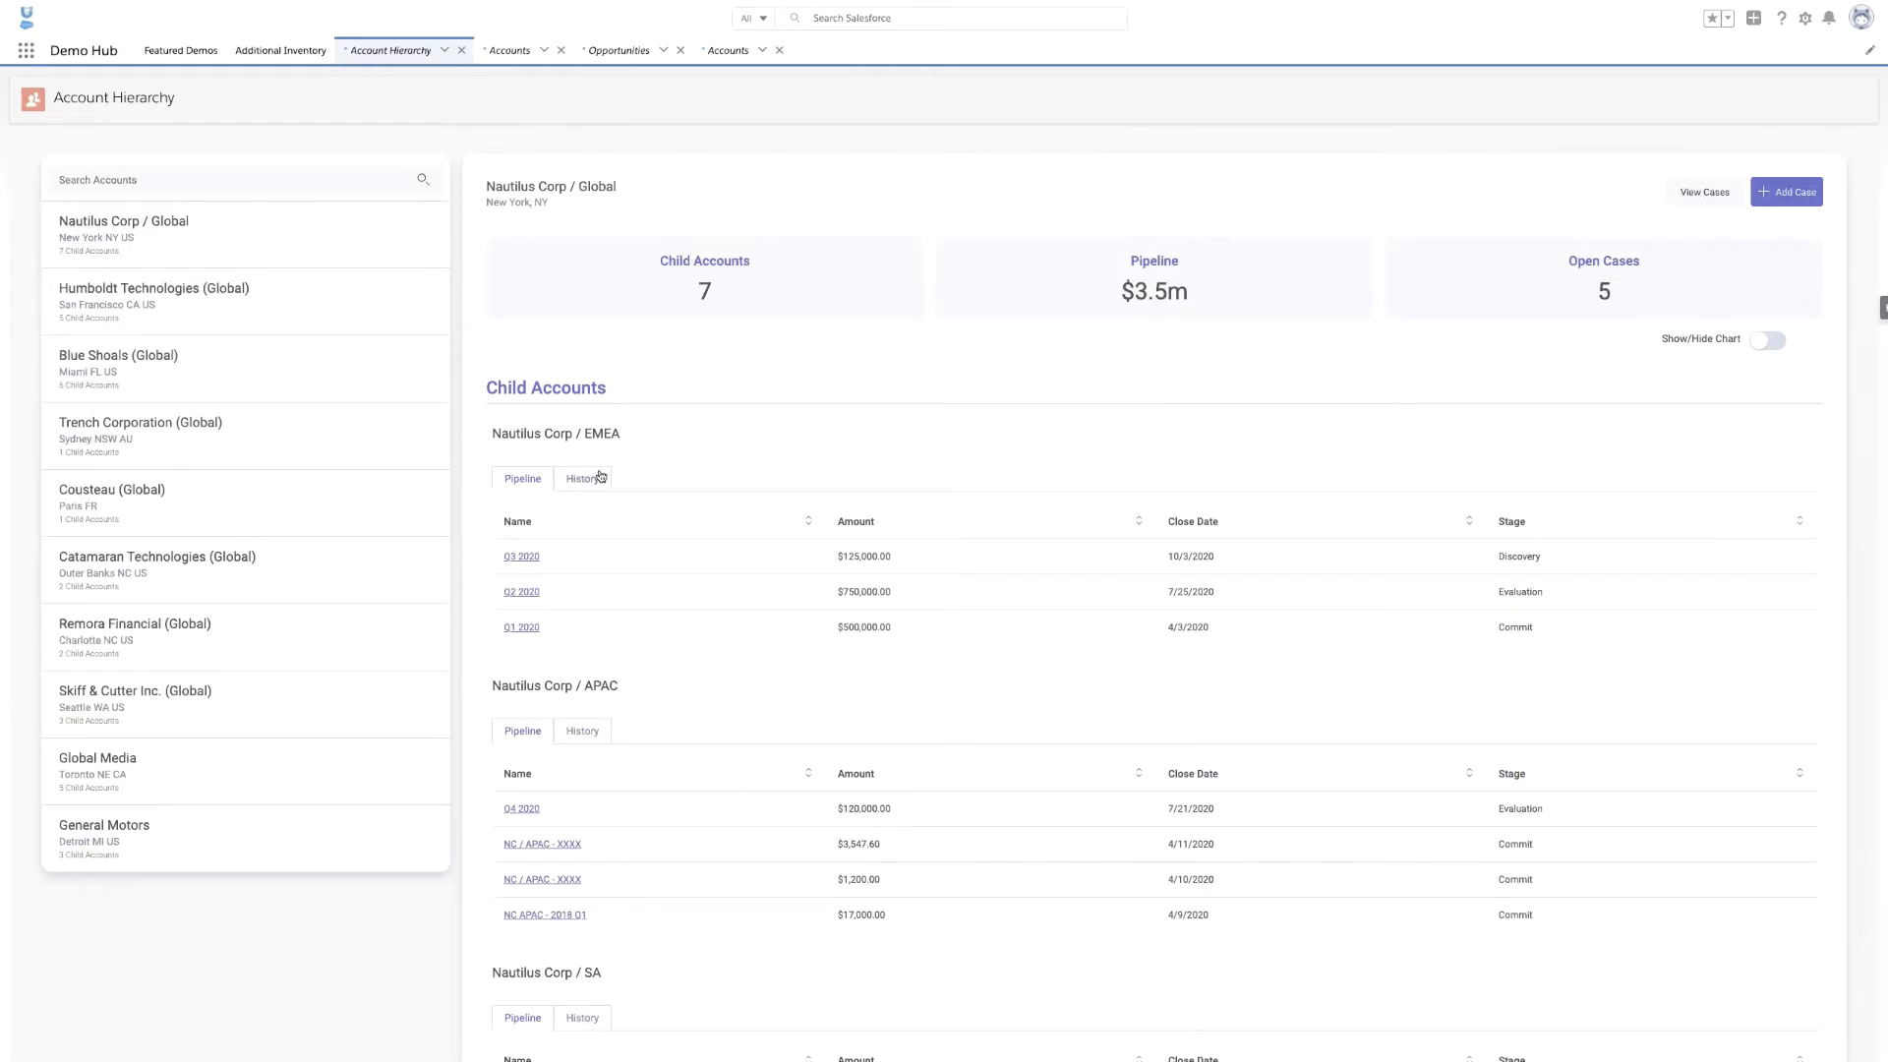
Open Blue Shoals (Global), show its pipeline-by-stage chart and look through its child accounts.
left_click(279, 379)
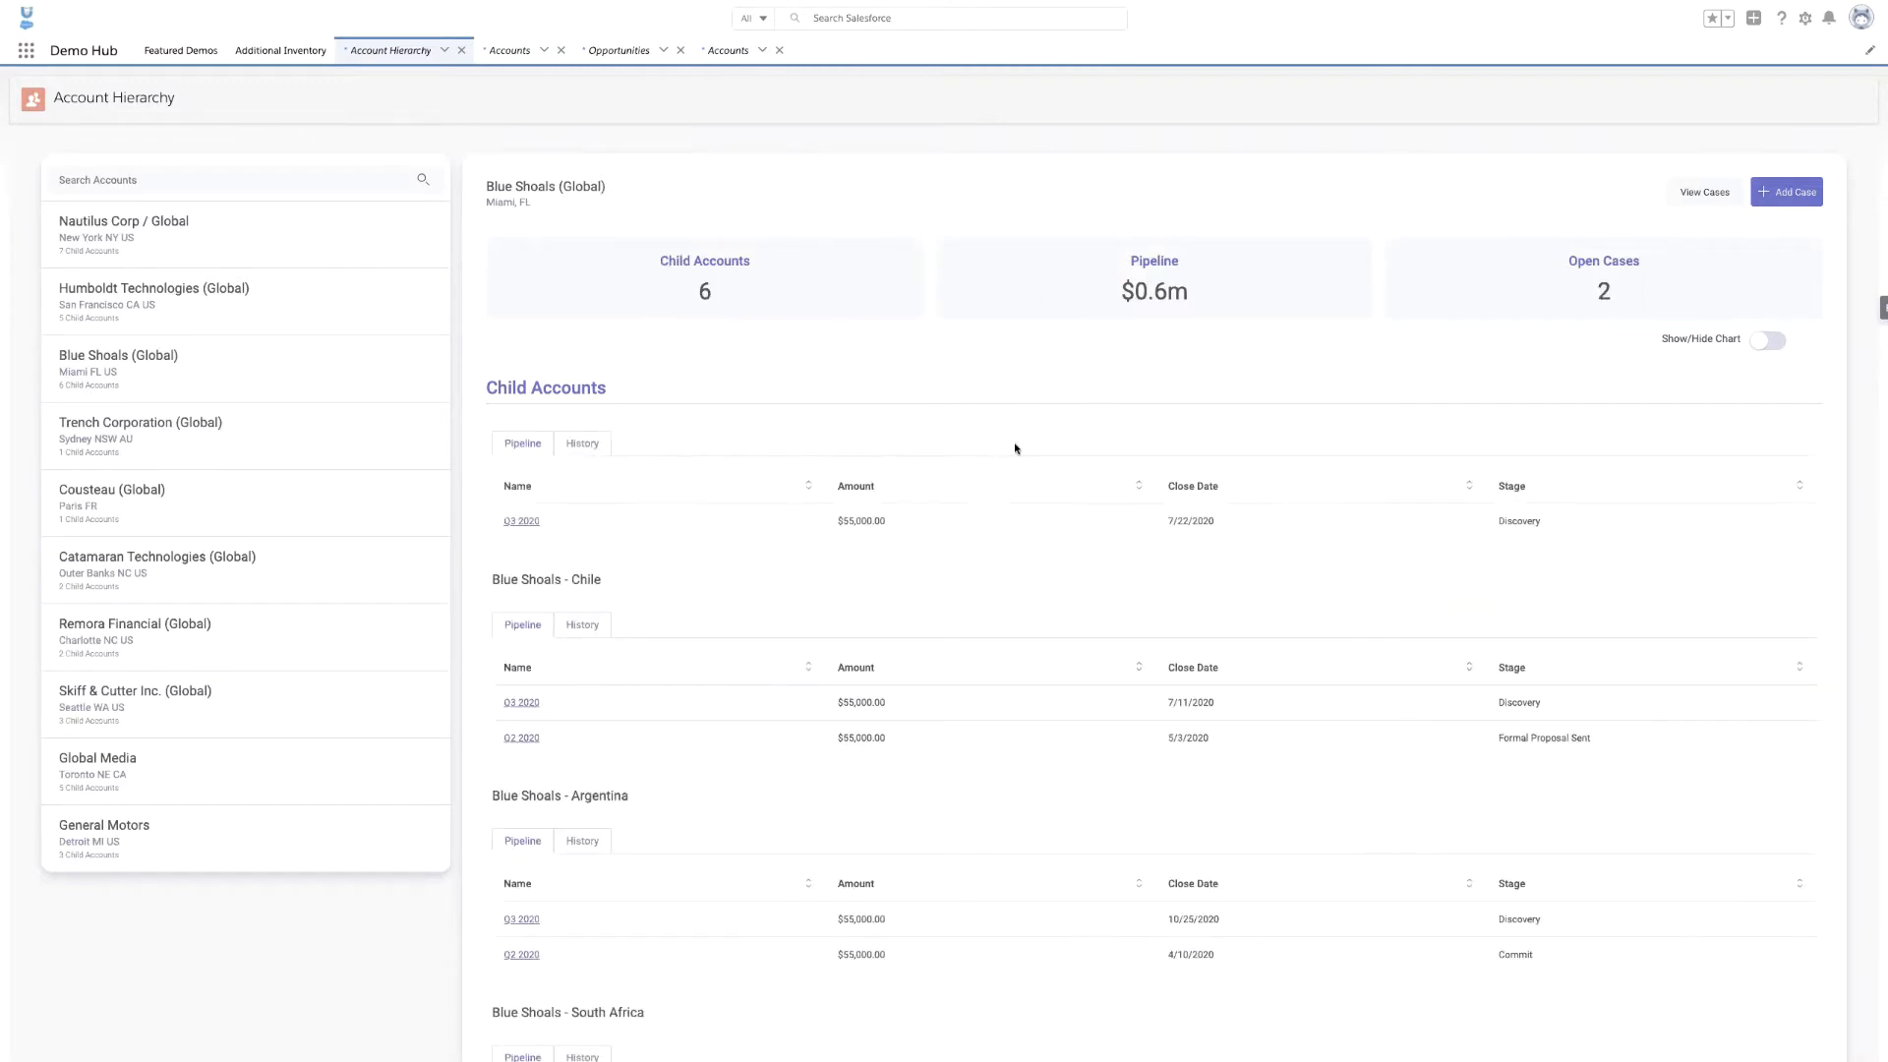
left_click(1767, 342)
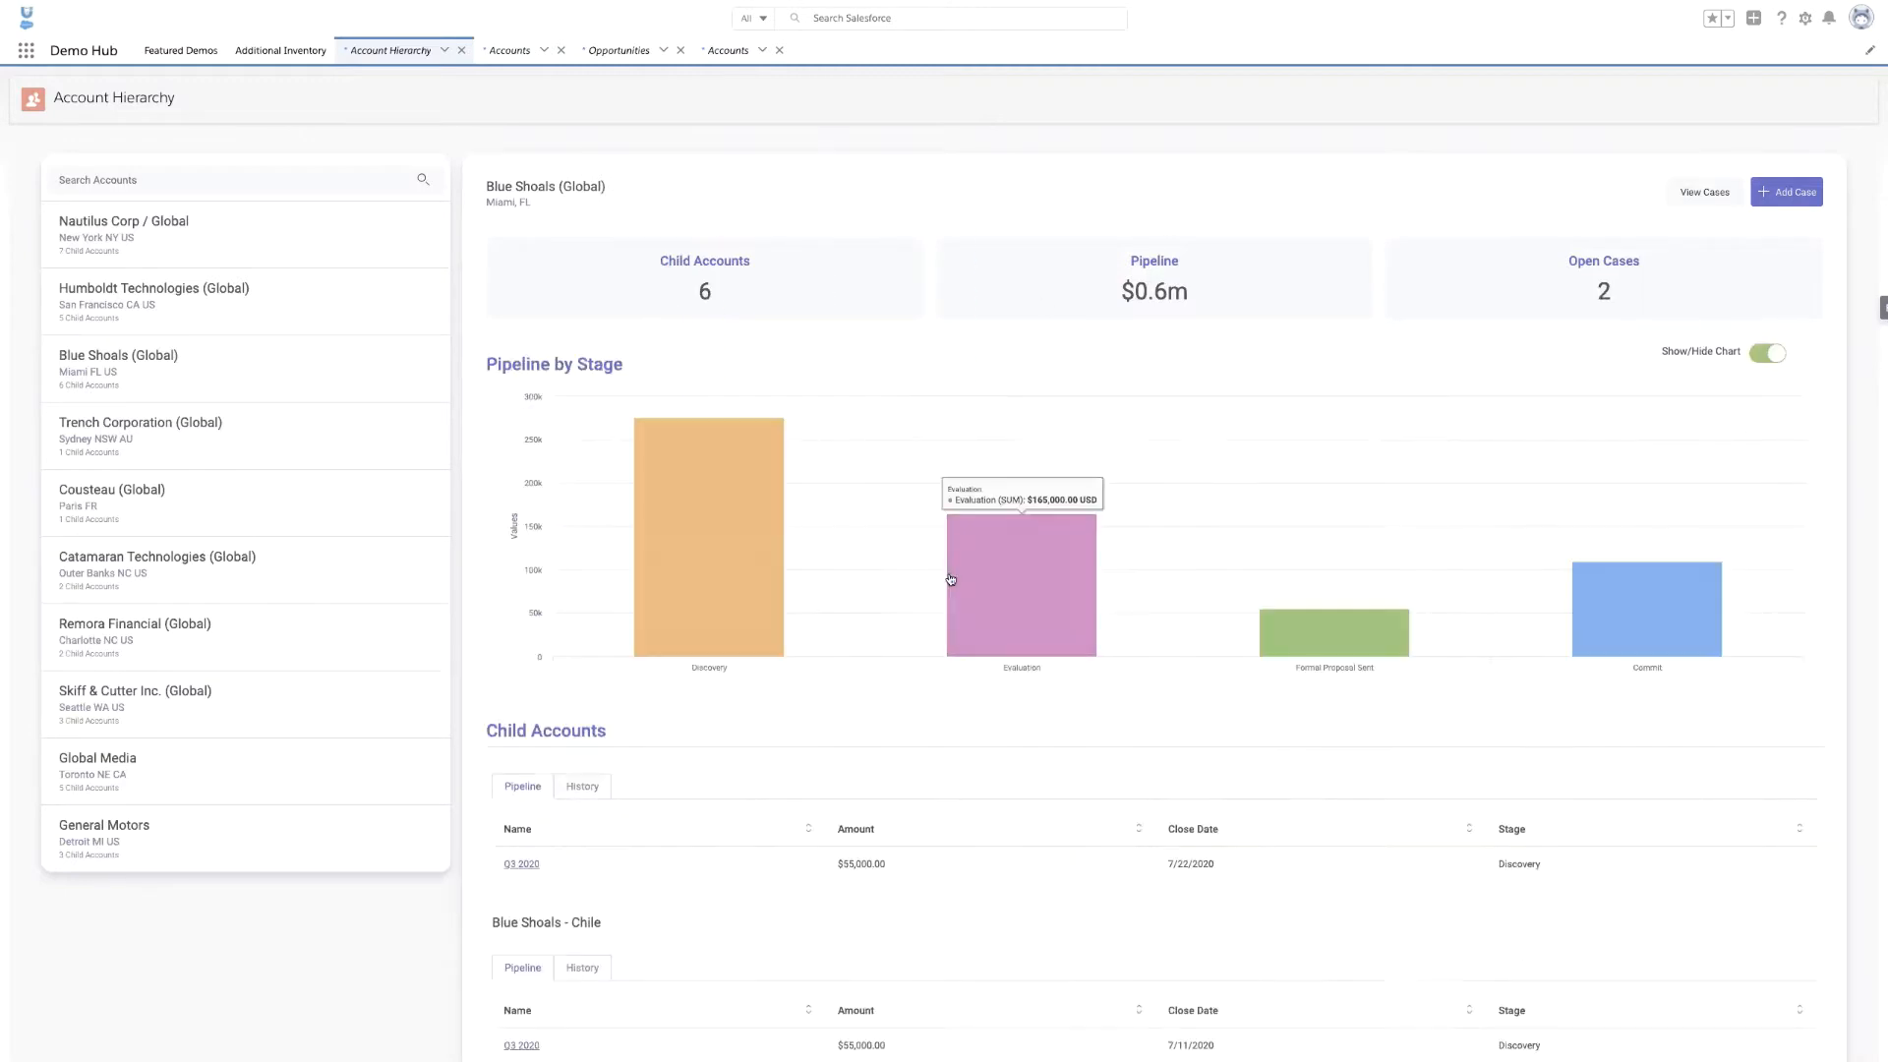
mouse_move(780, 643)
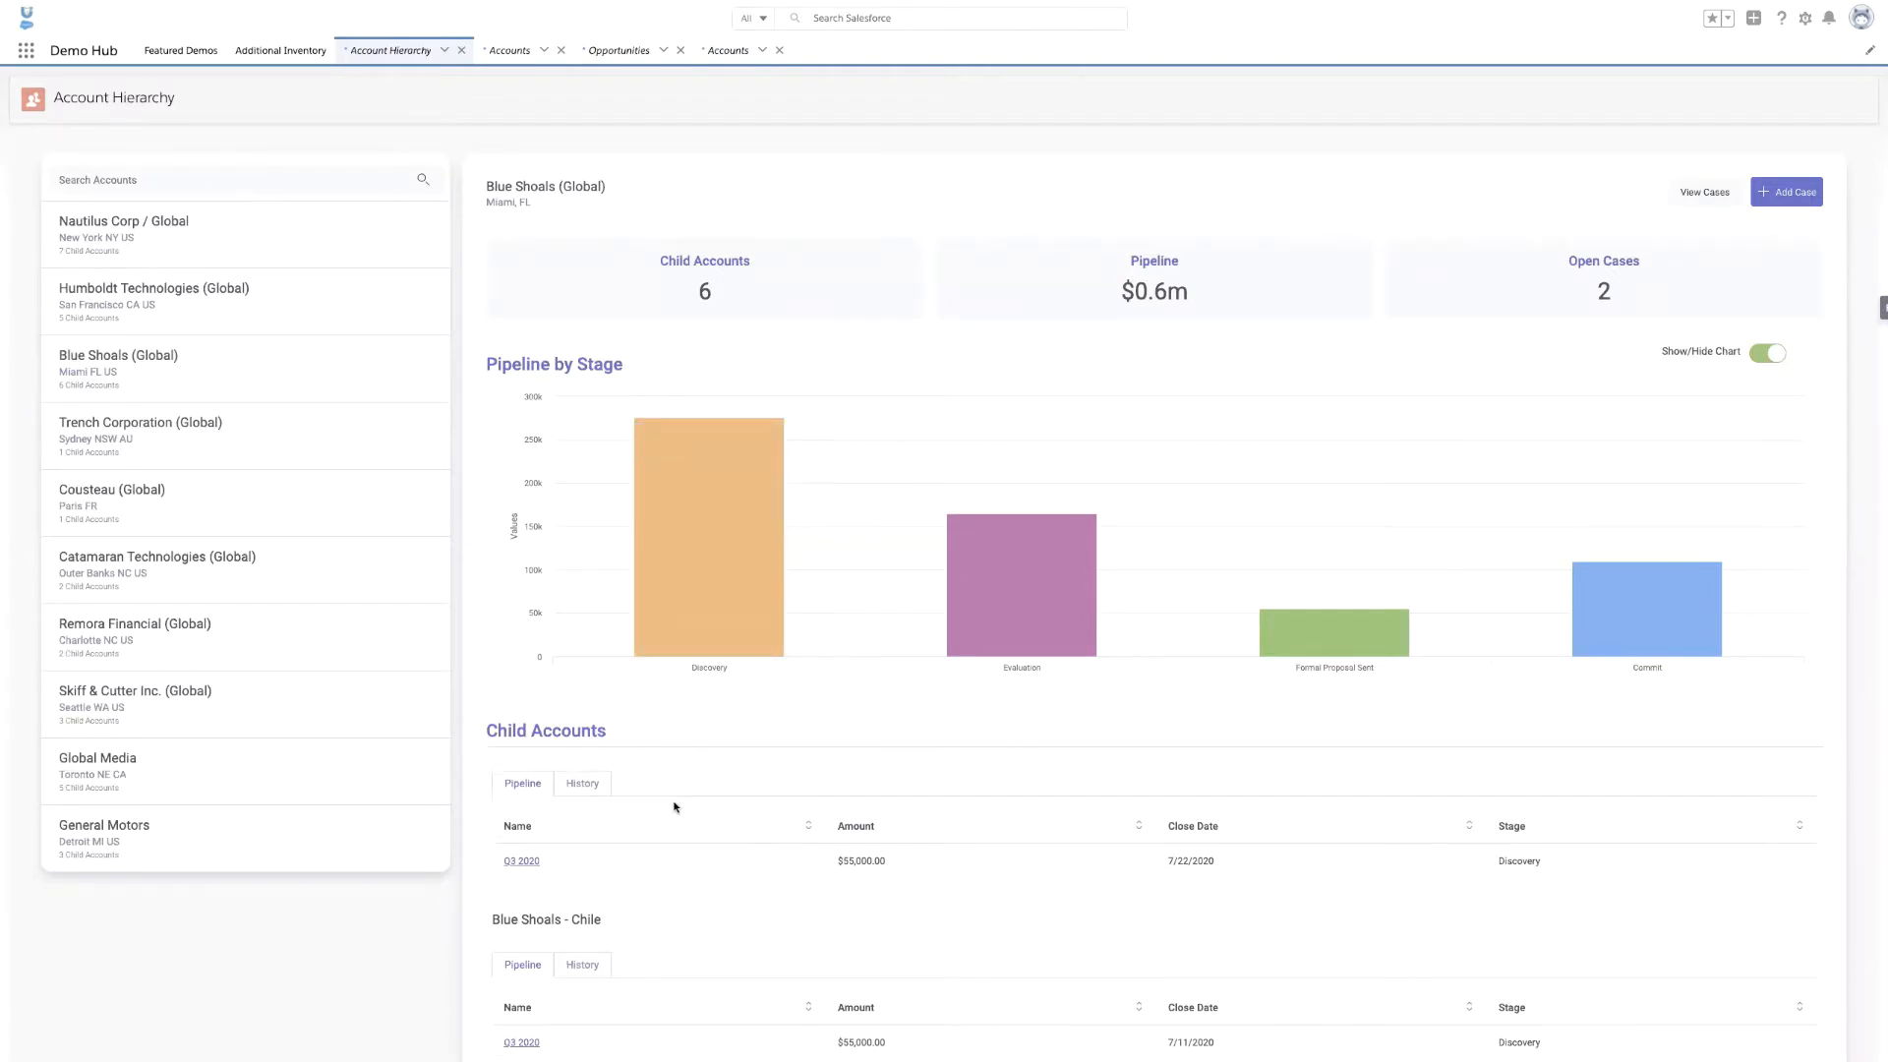
scroll(674, 807, "down", 3)
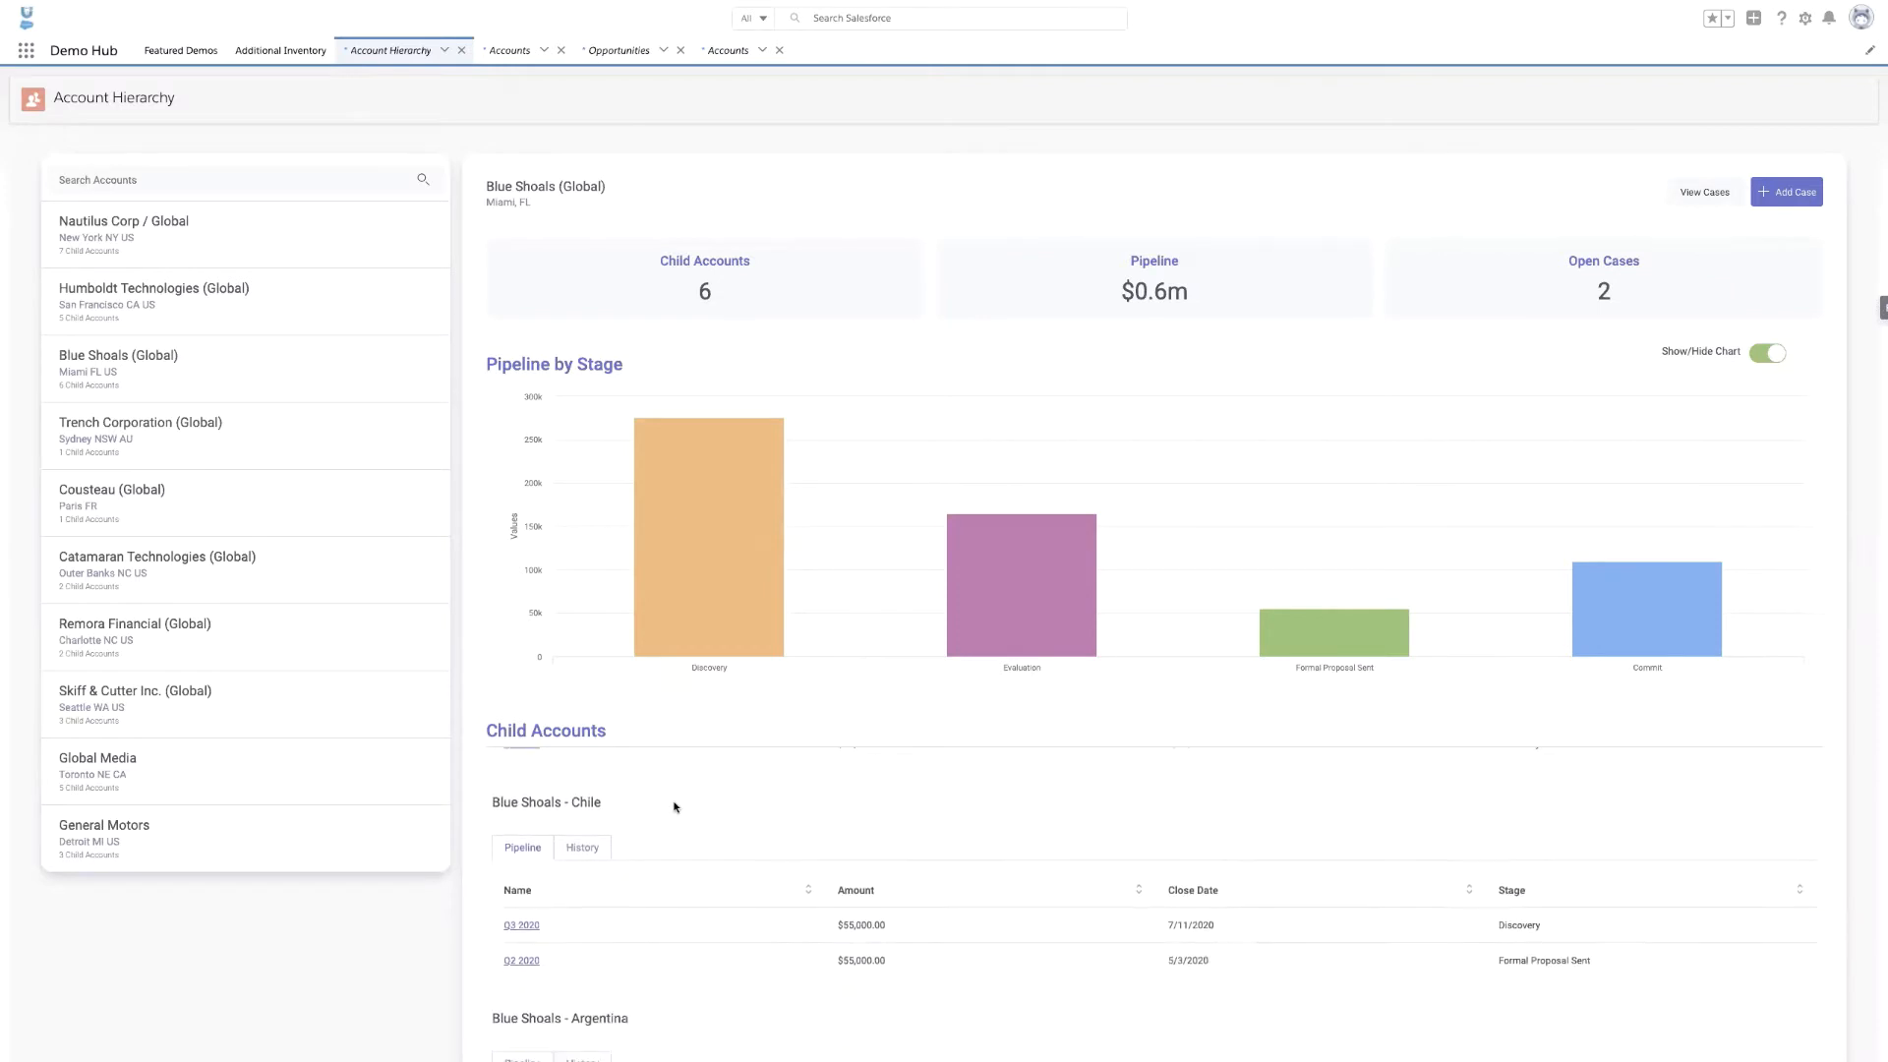
scroll(675, 807, "up", 5)
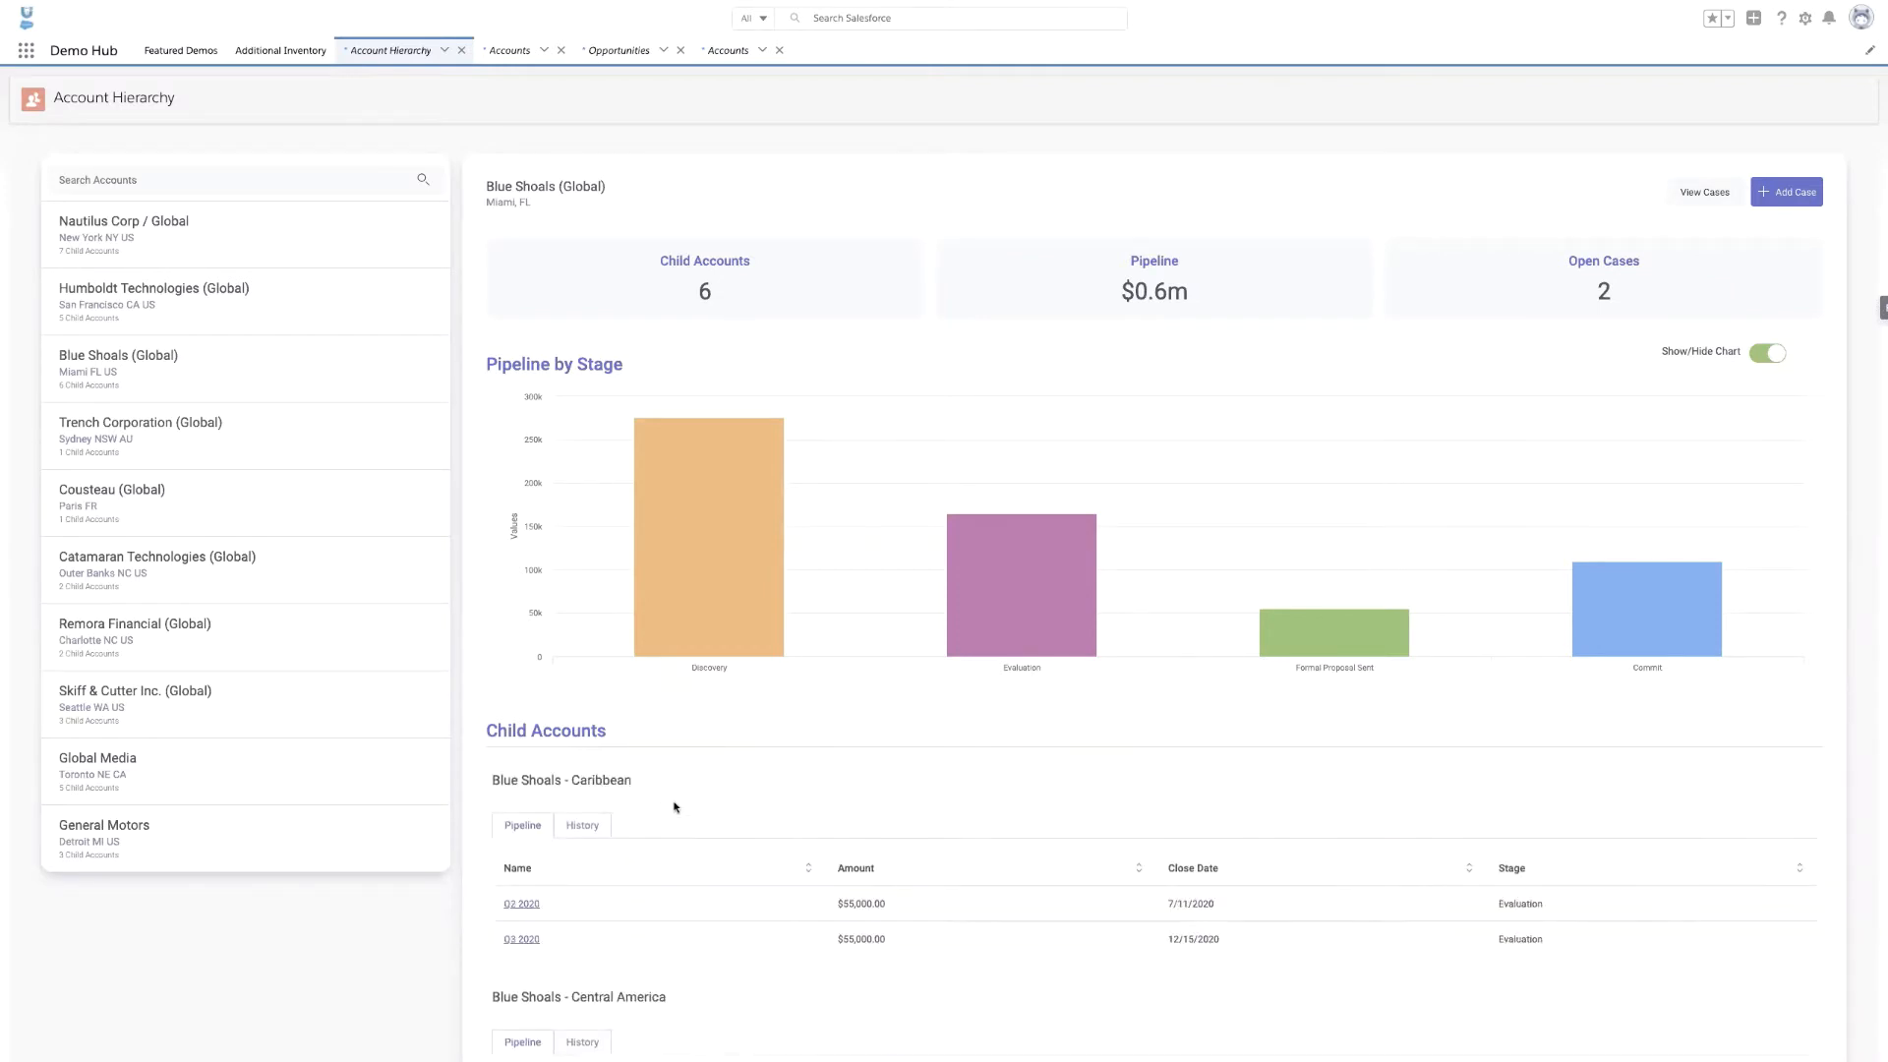
Return to Nautilus Corp / Global and switch its pipeline chart off and back on.
left_click(278, 242)
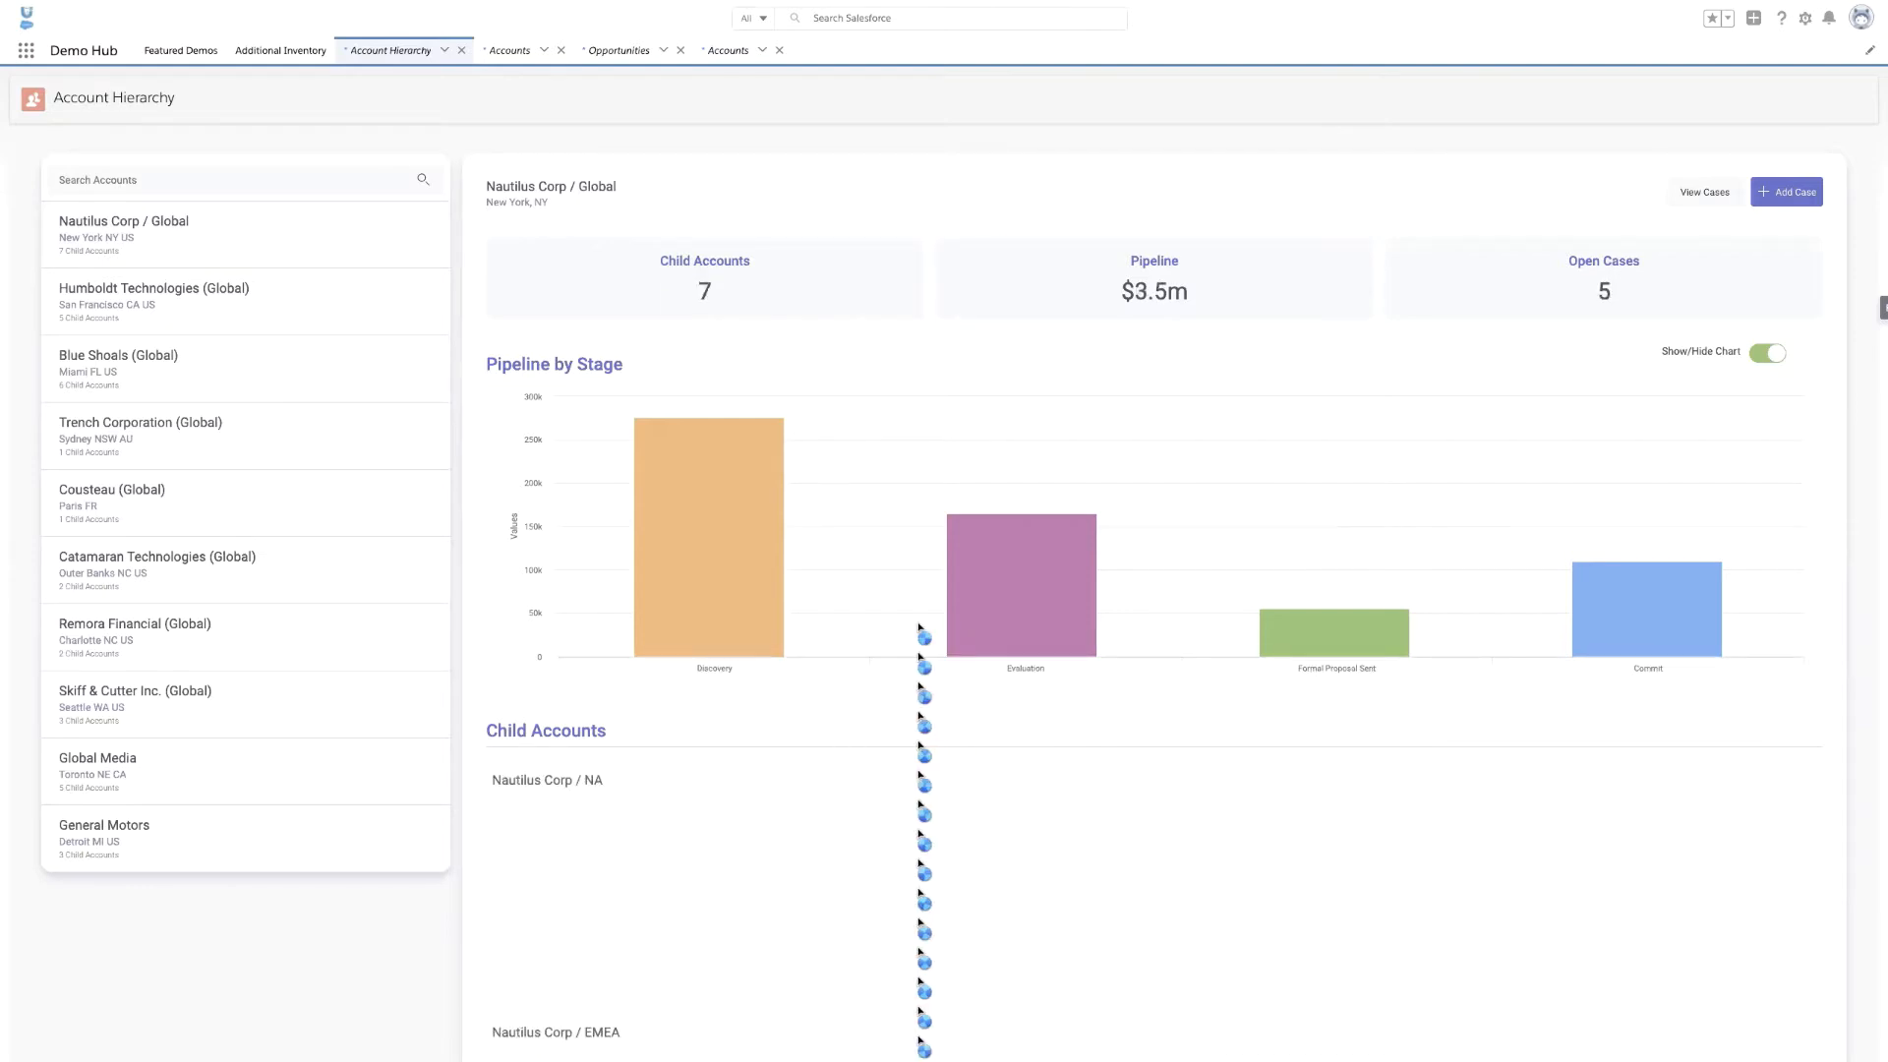
left_click(1768, 354)
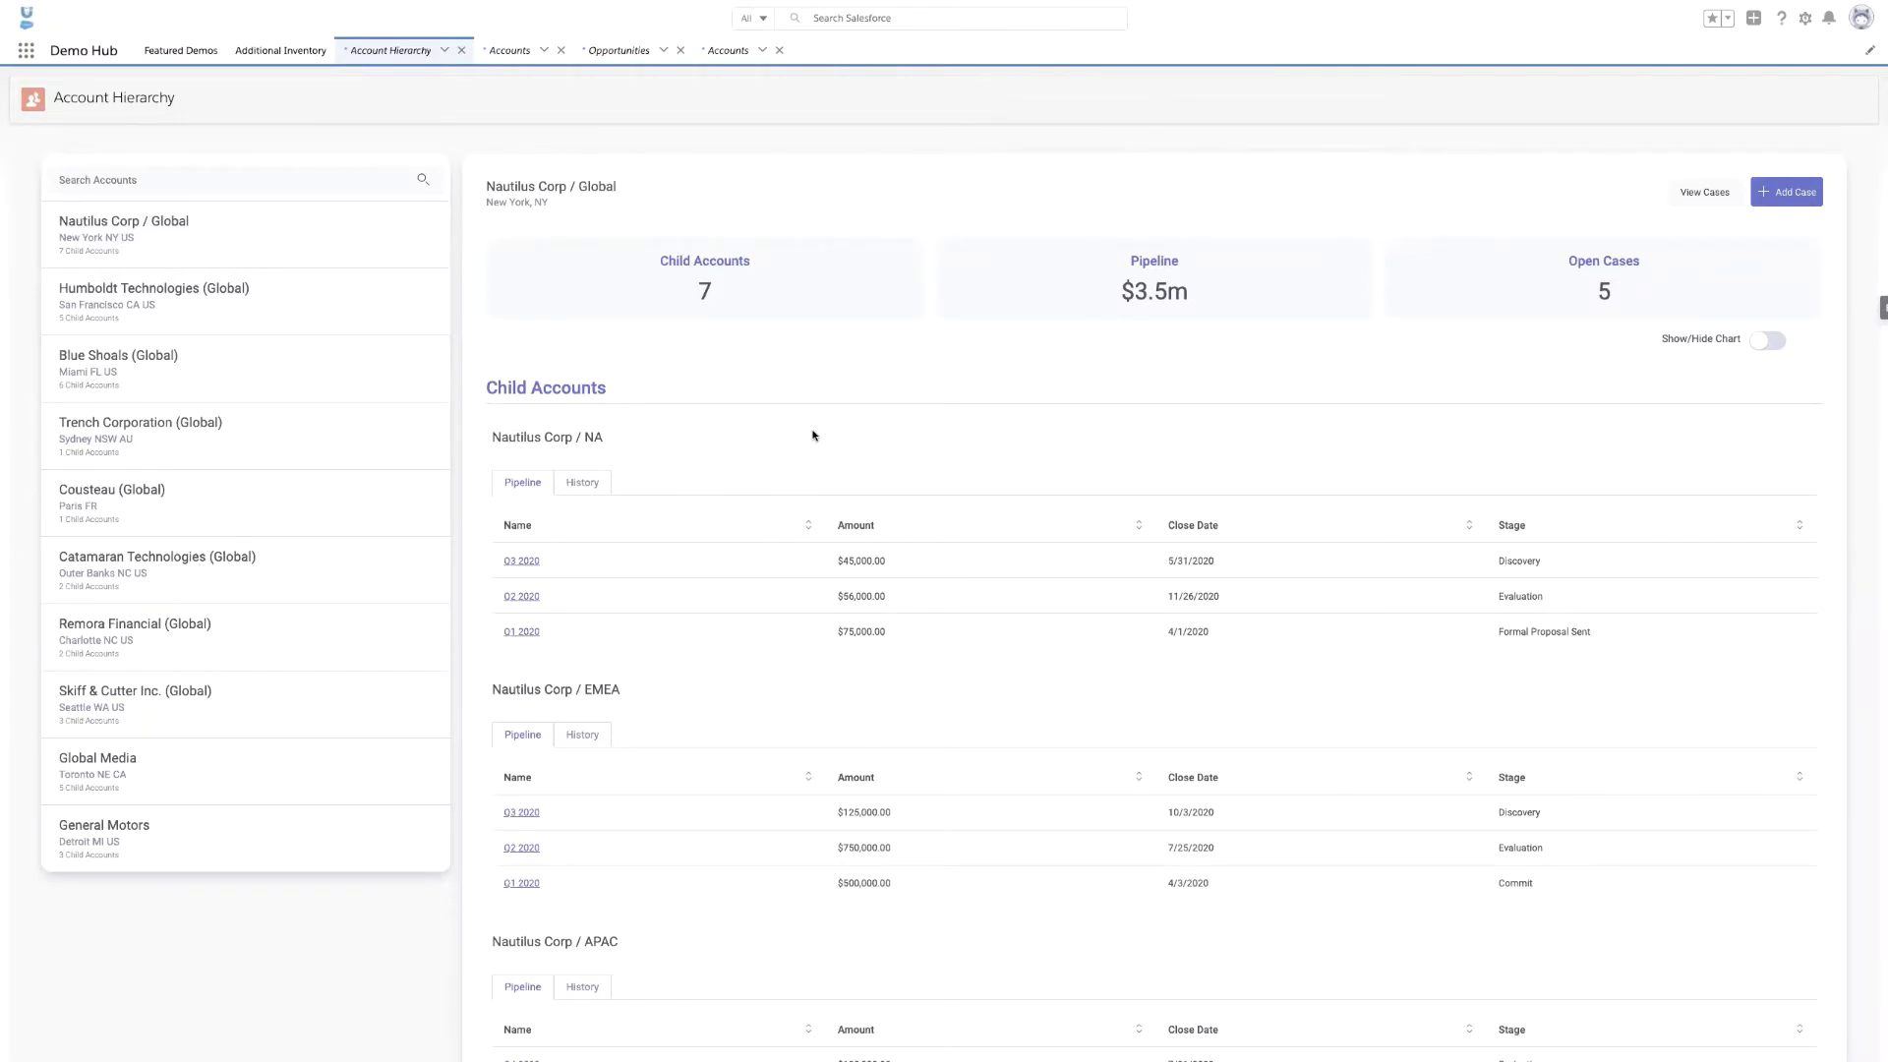
left_click(1761, 345)
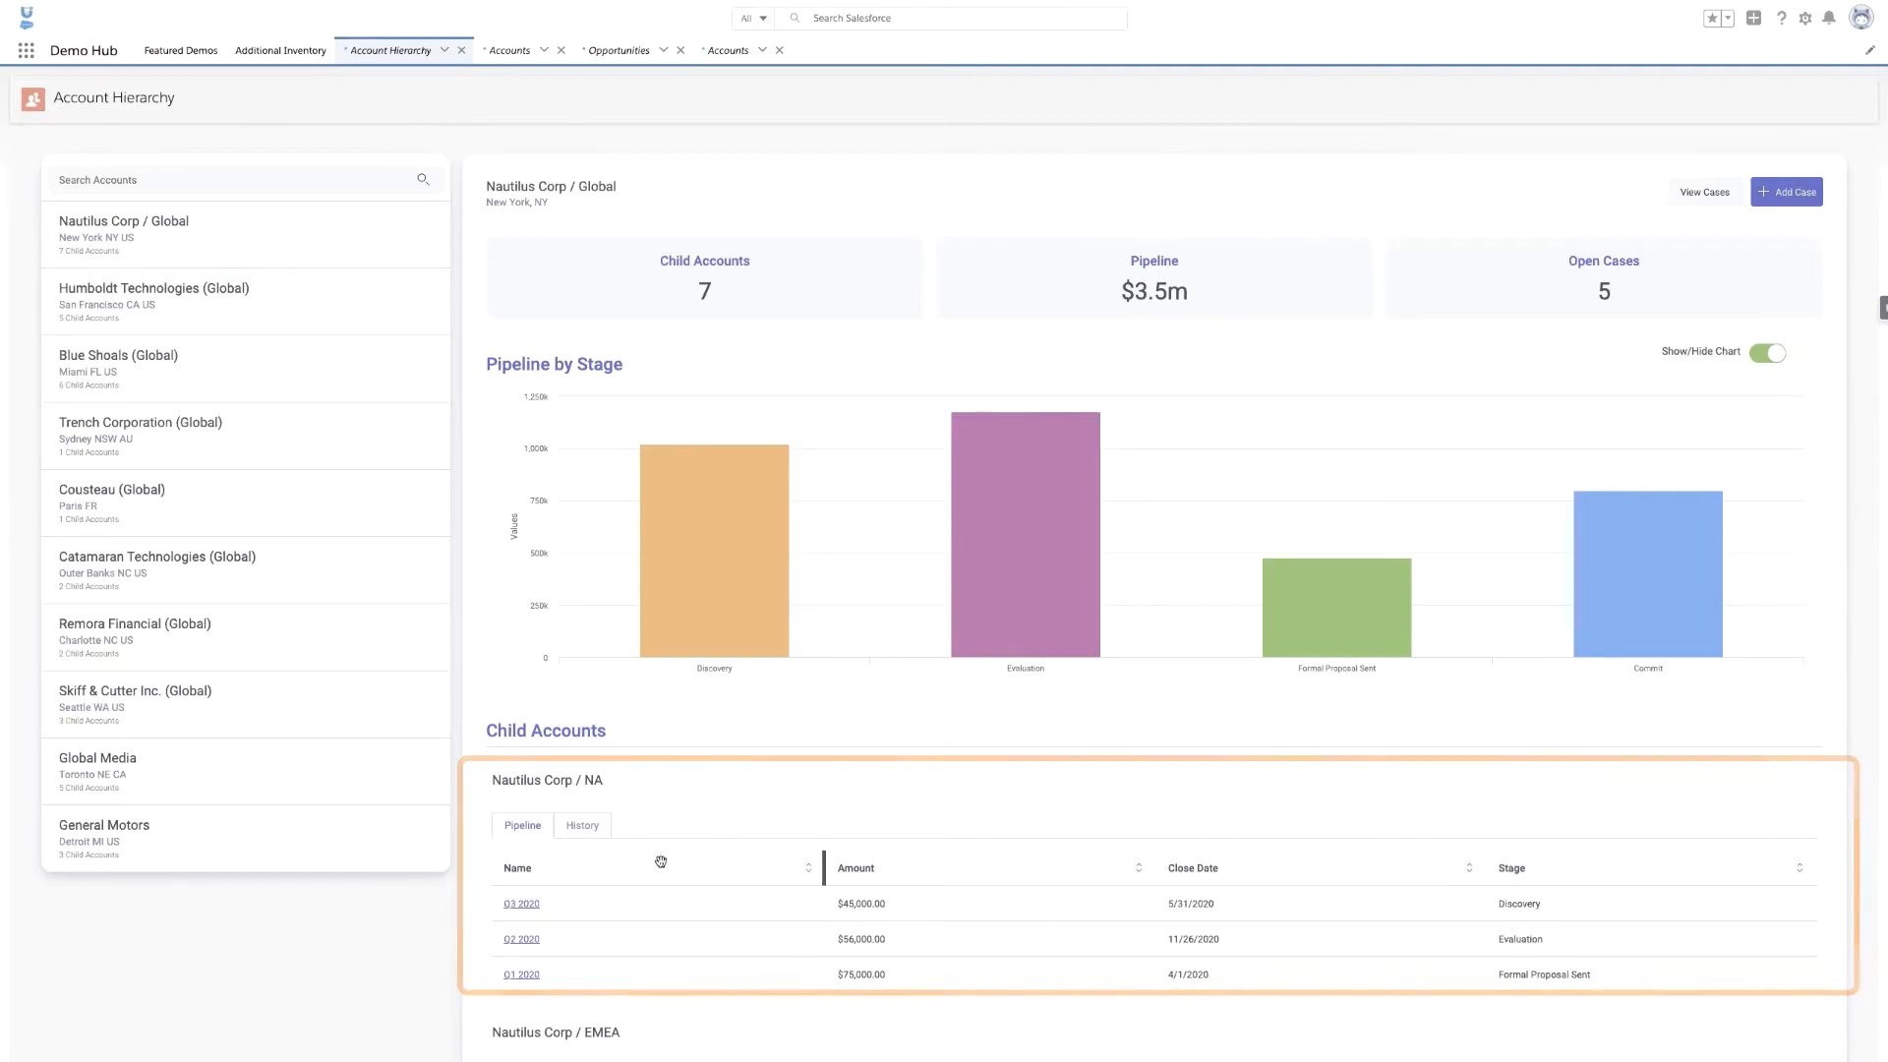
Switch Nautilus Corp / NA between its history and pipeline records and try editing the first opportunity's amount in each.
left_click(589, 829)
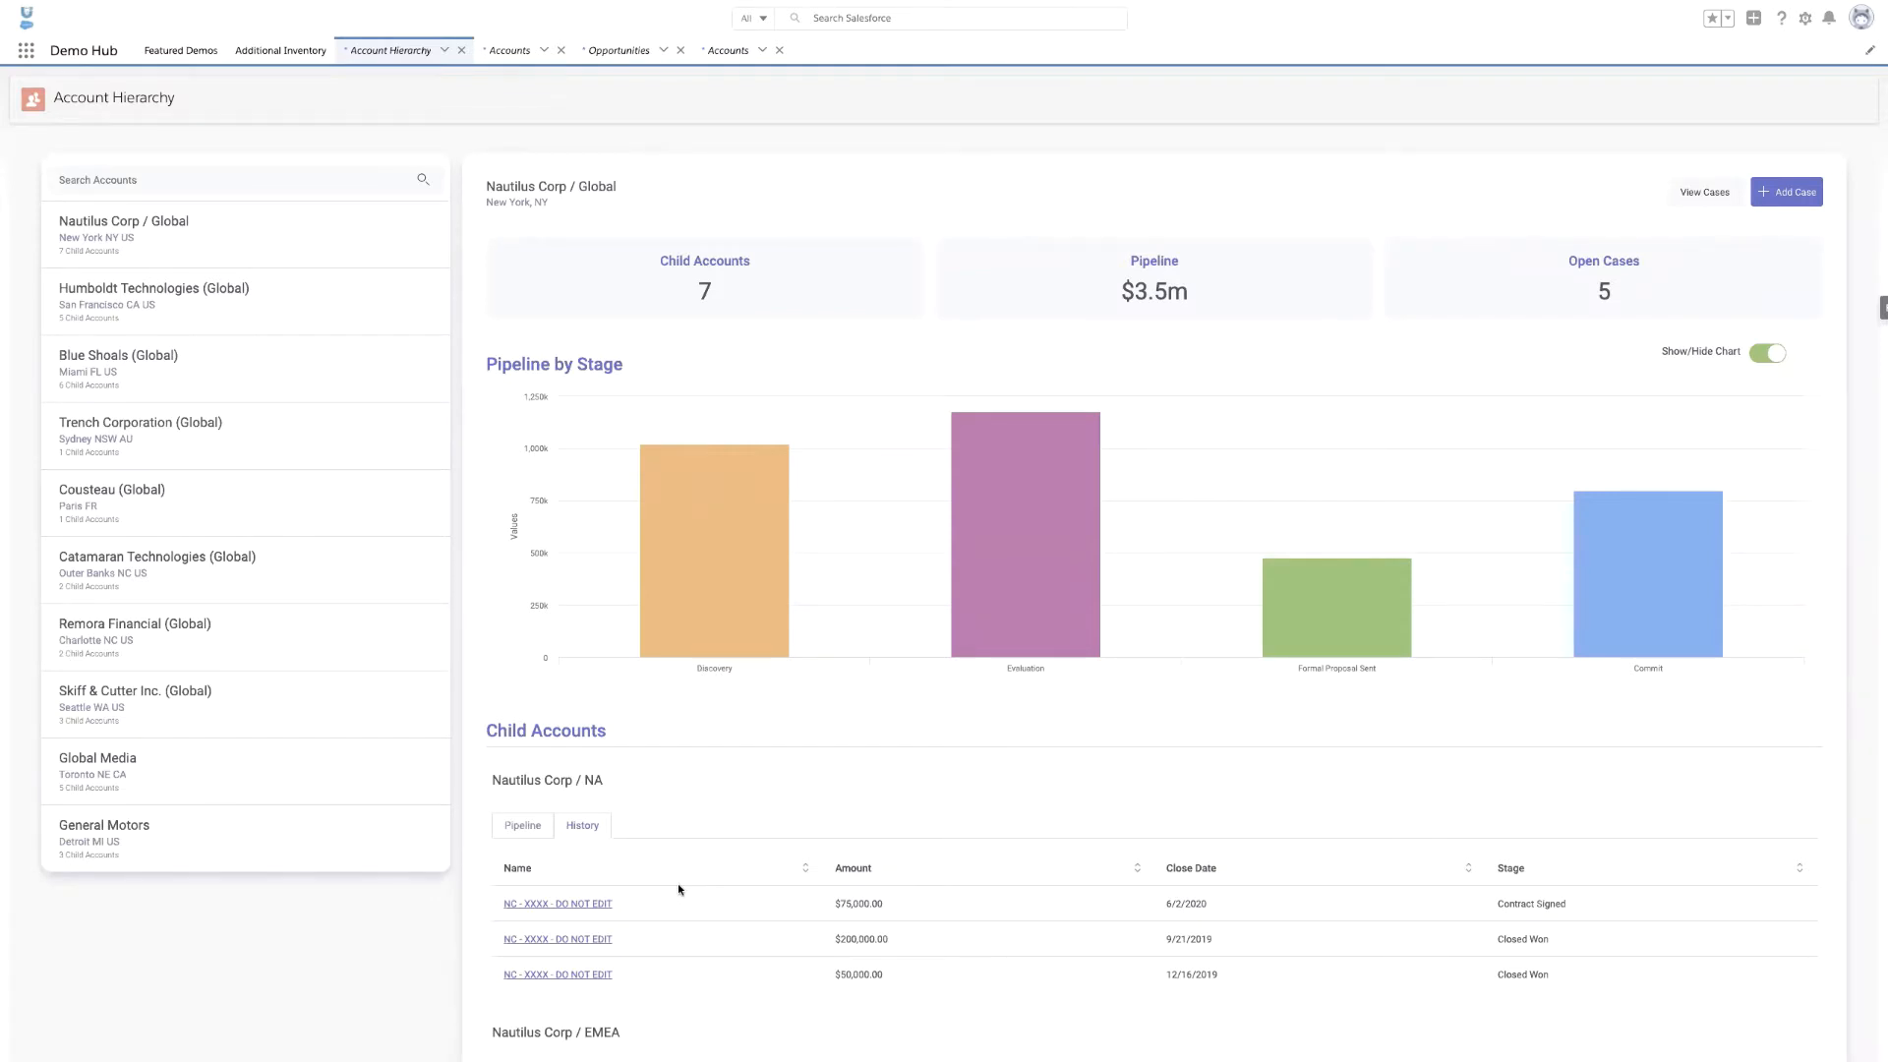
left_click(524, 826)
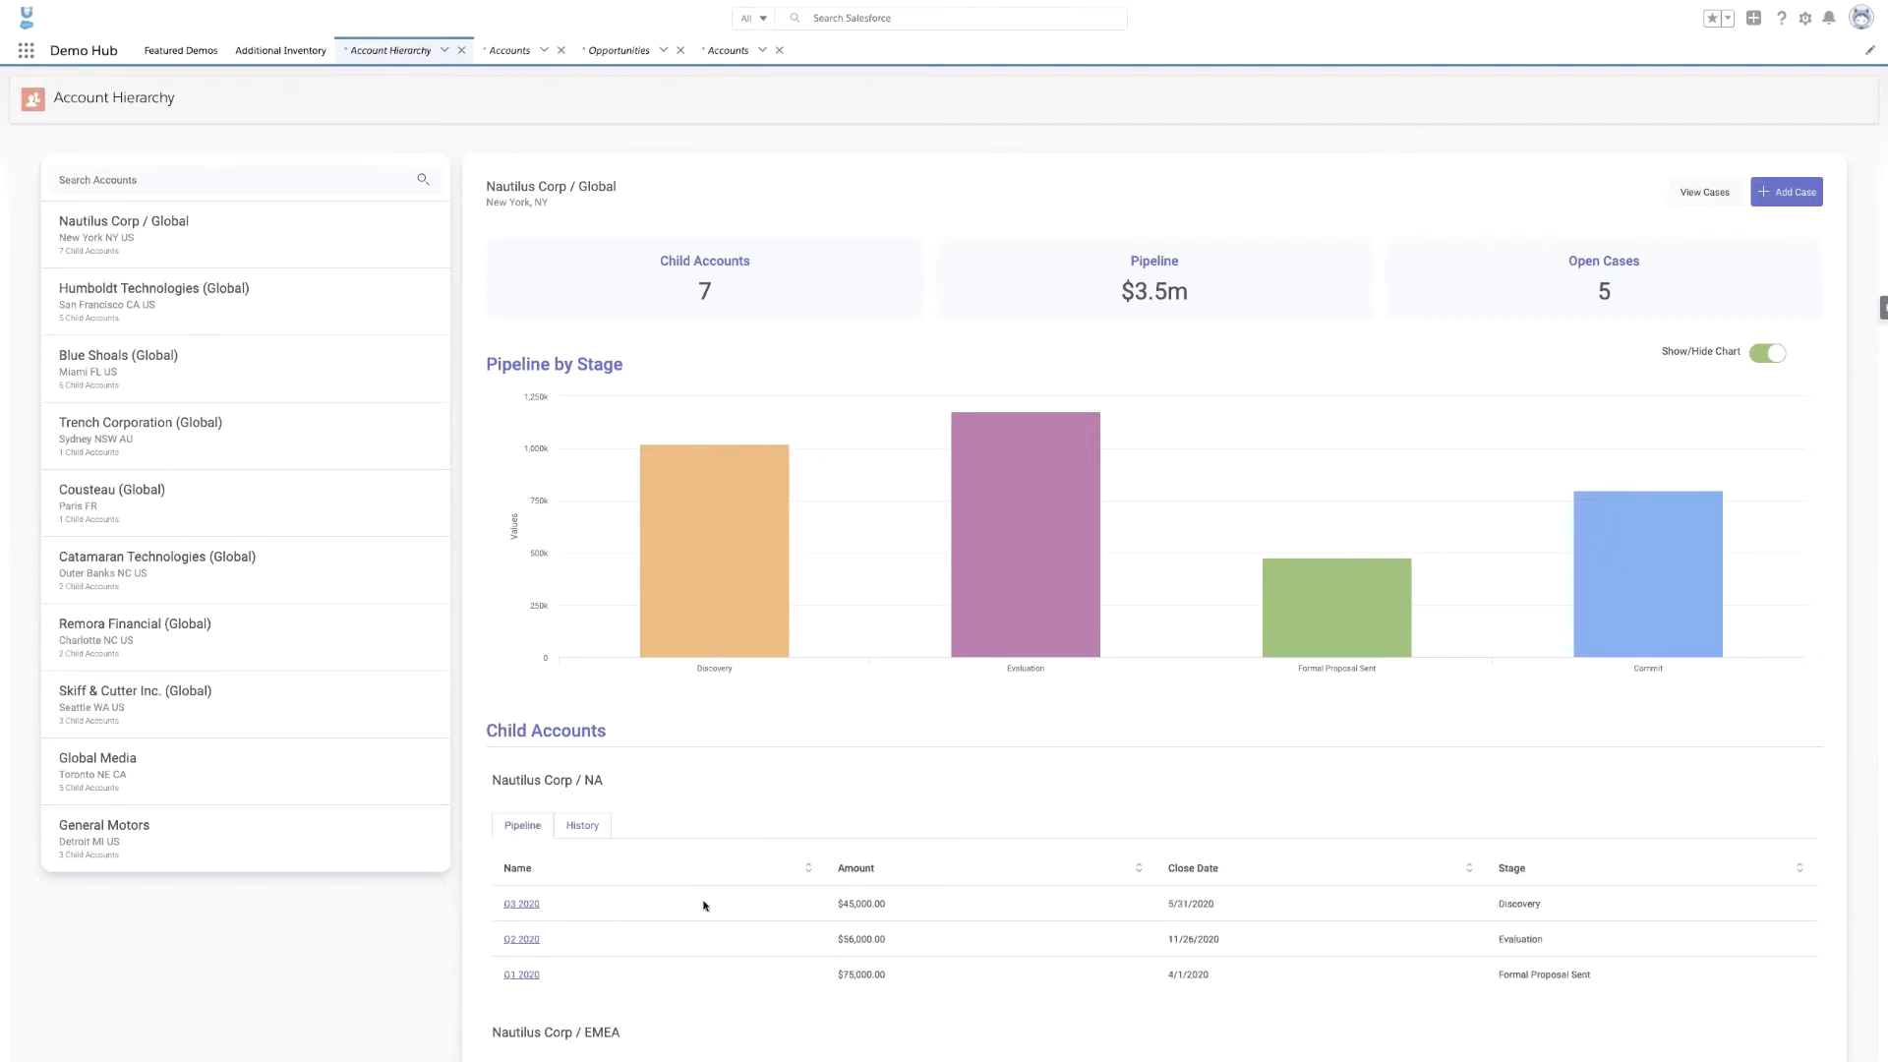
double_click(1049, 905)
left_click(588, 829)
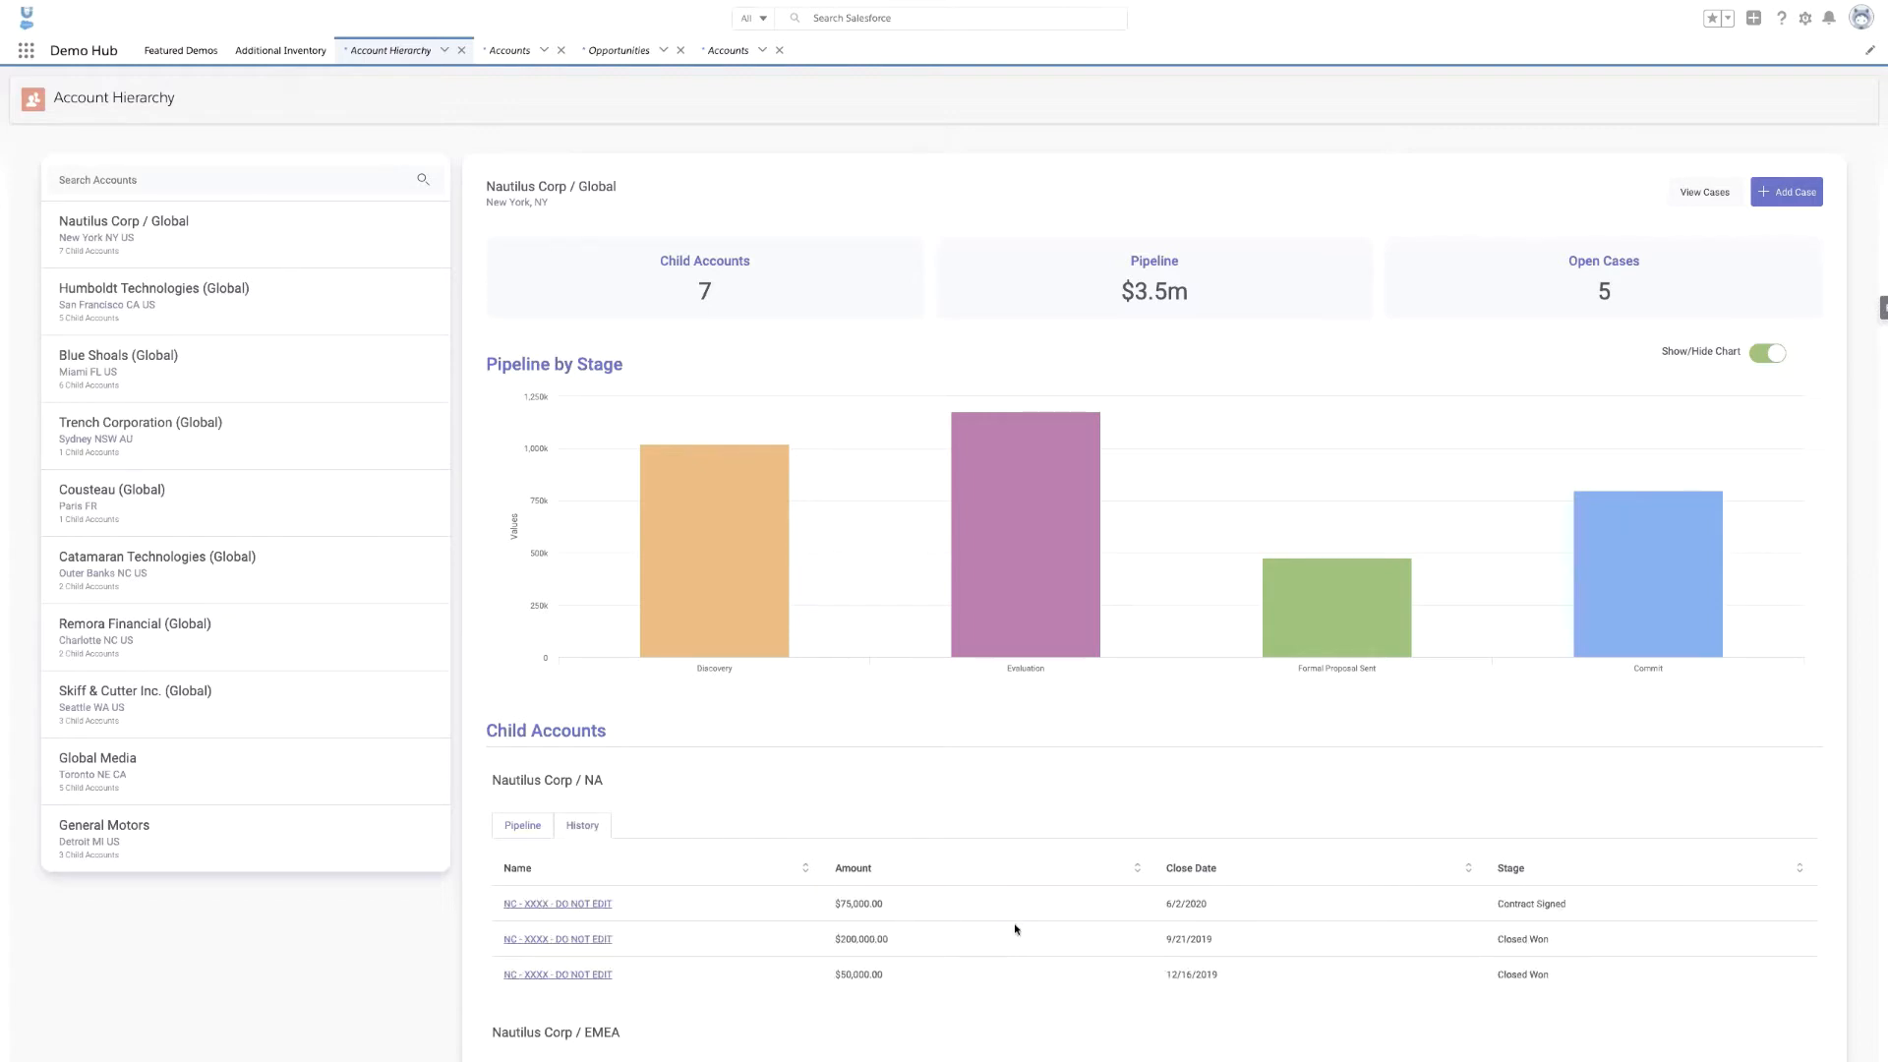
left_click(1038, 914)
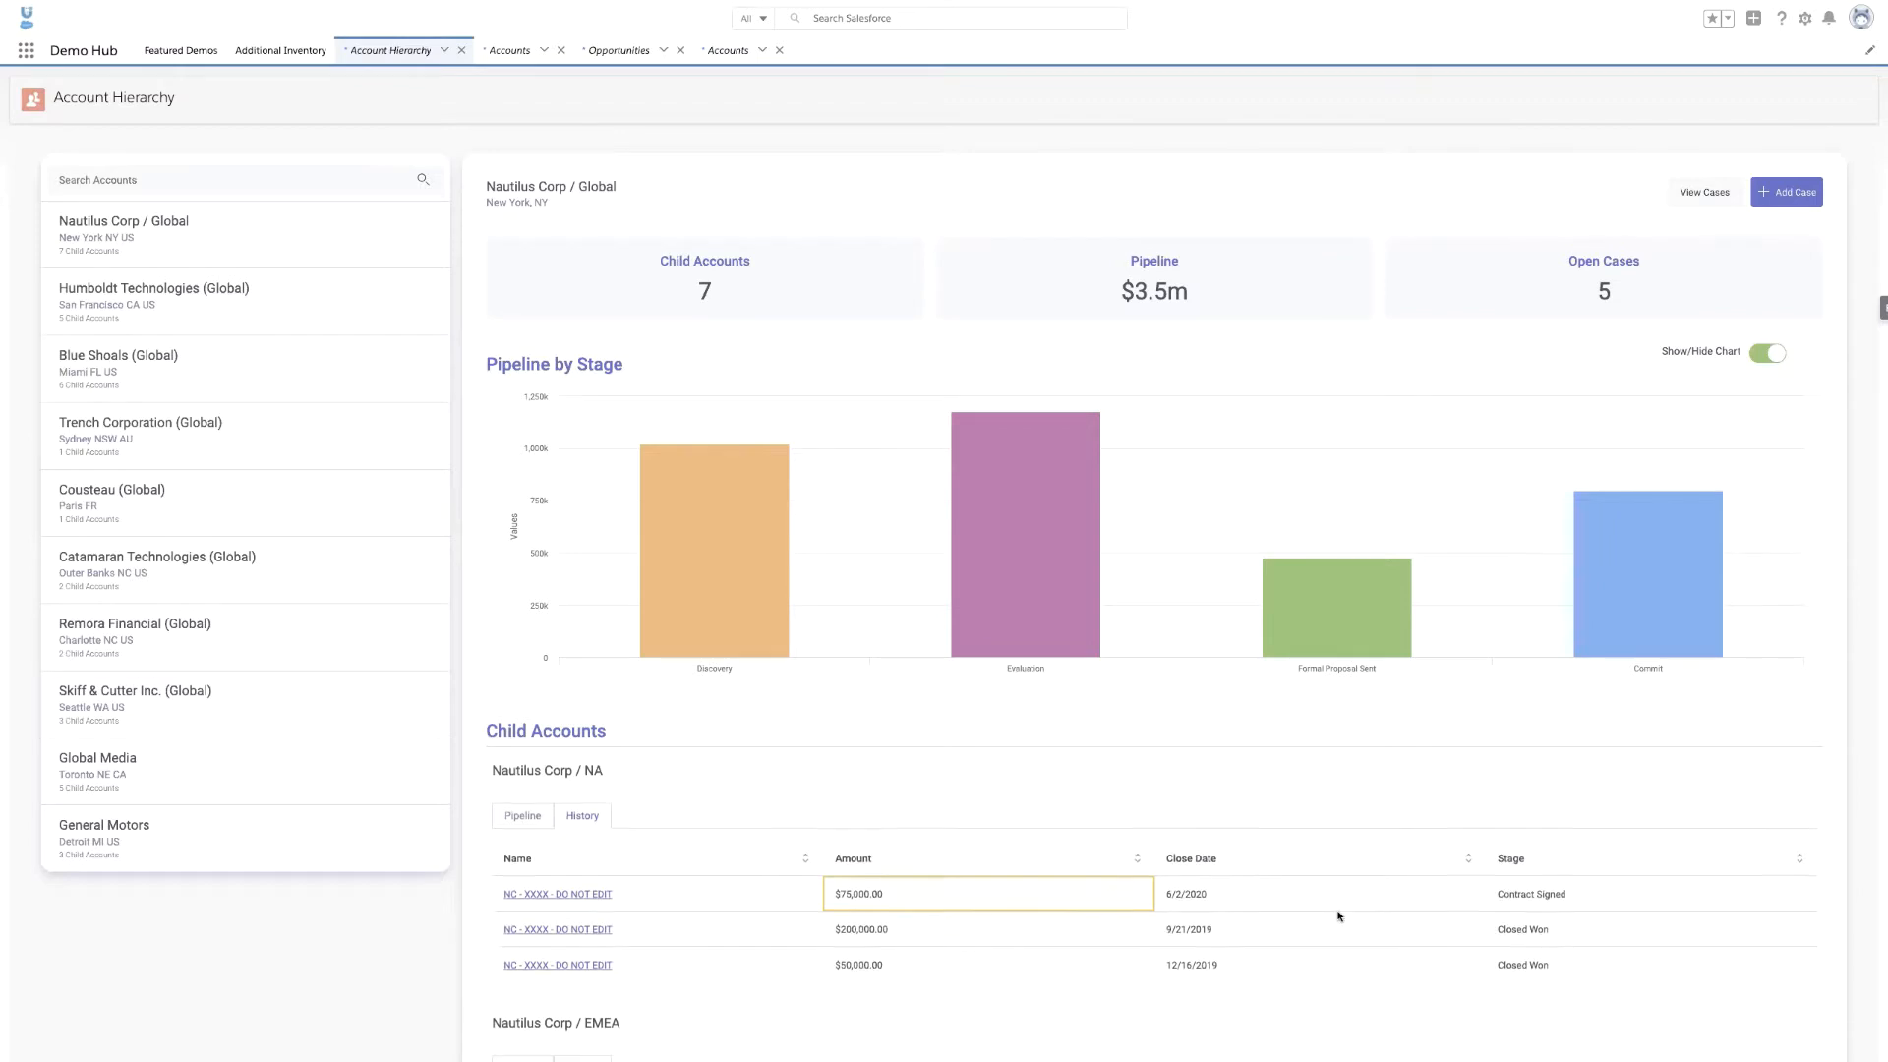
Set the amount of the Q3 2020 opportunity under Nautilus Corp / EMEA to 130000.
scroll(1337, 917, "down", 3)
double_click(999, 886)
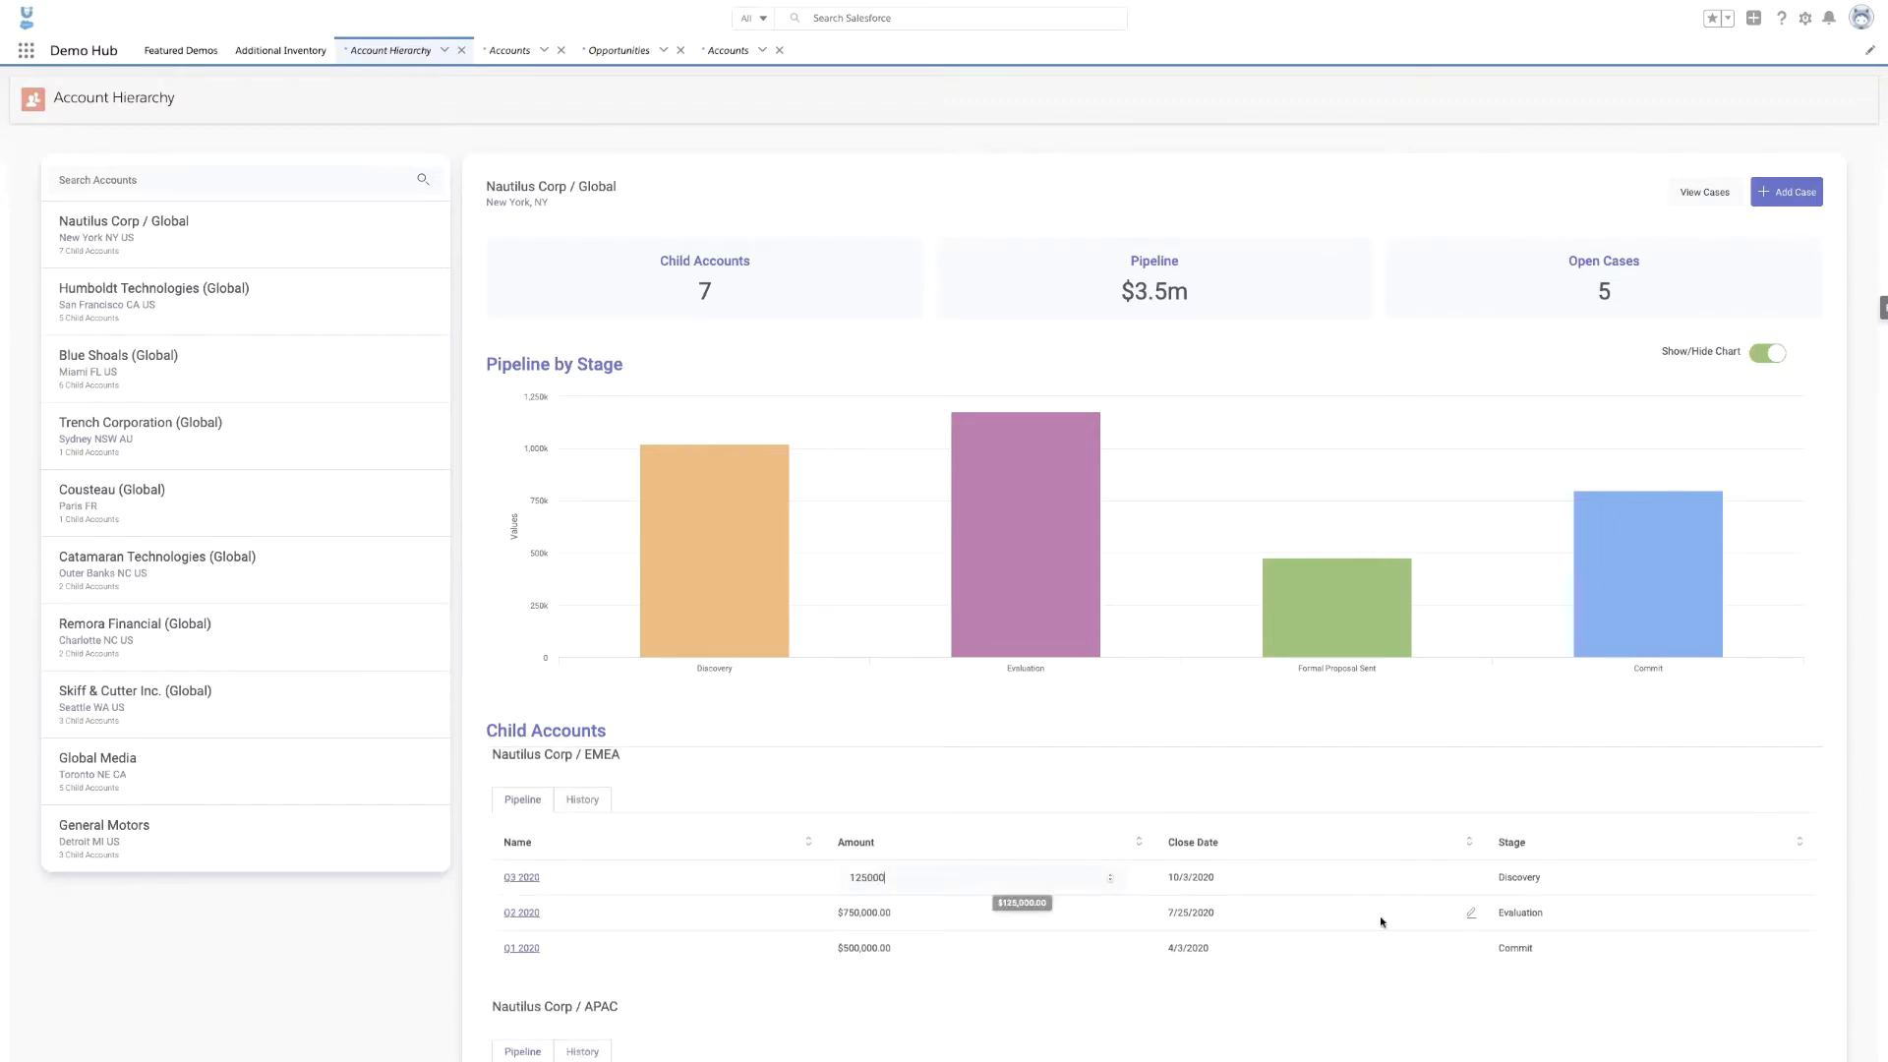
scroll(1381, 922, "up", 3)
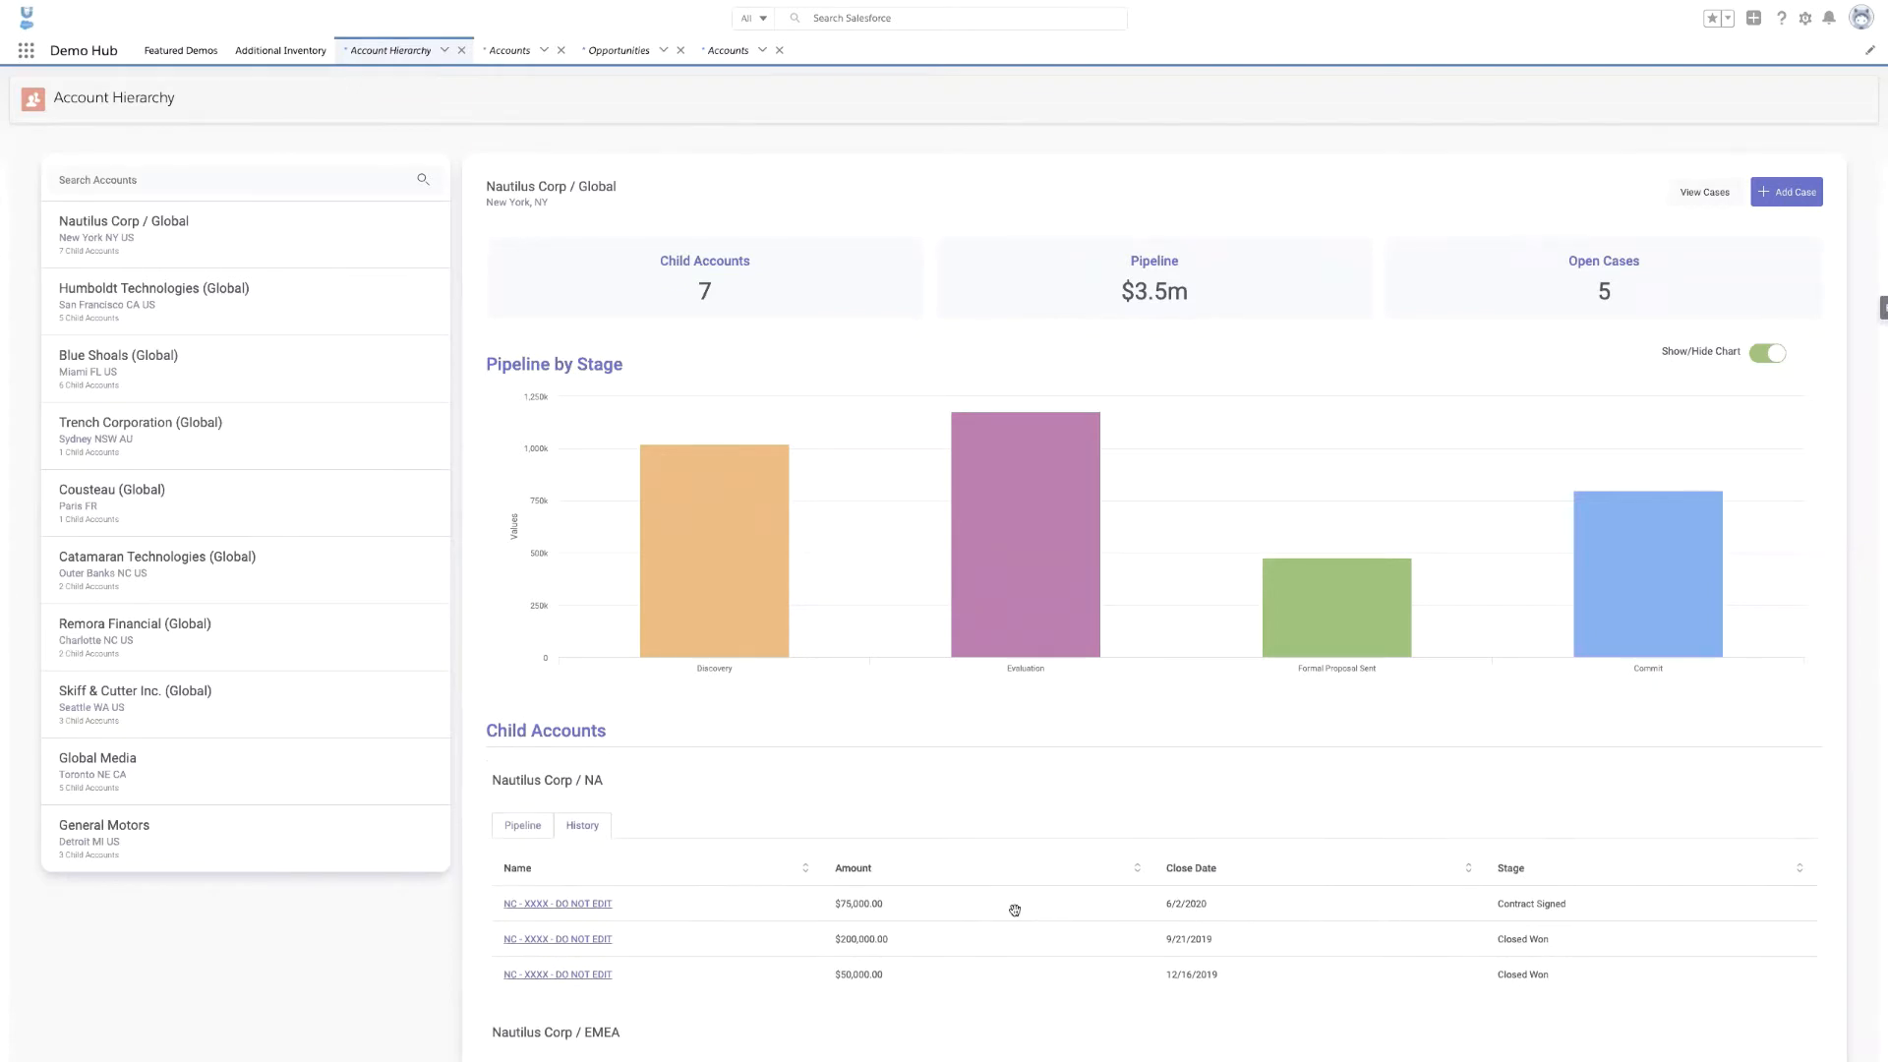
scroll(1011, 905, "down", 2)
double_click(992, 956)
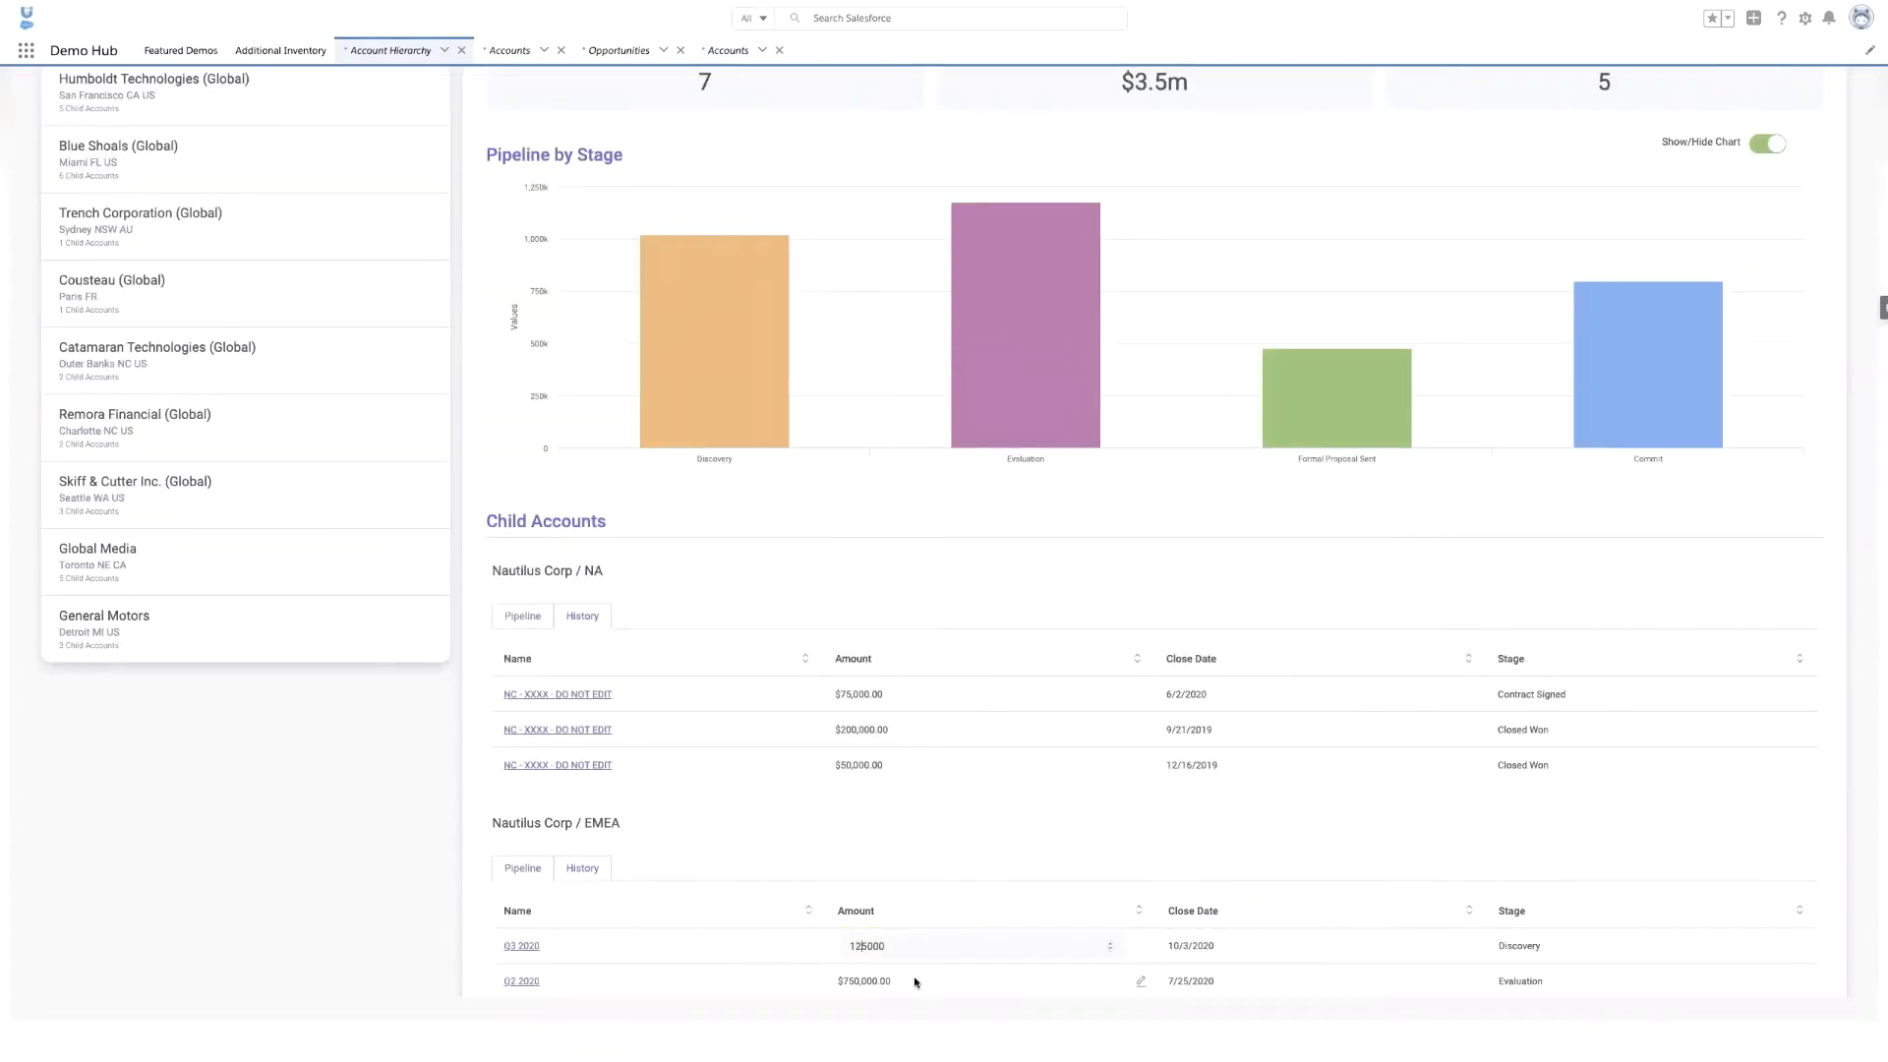
key("Right")
type("30")
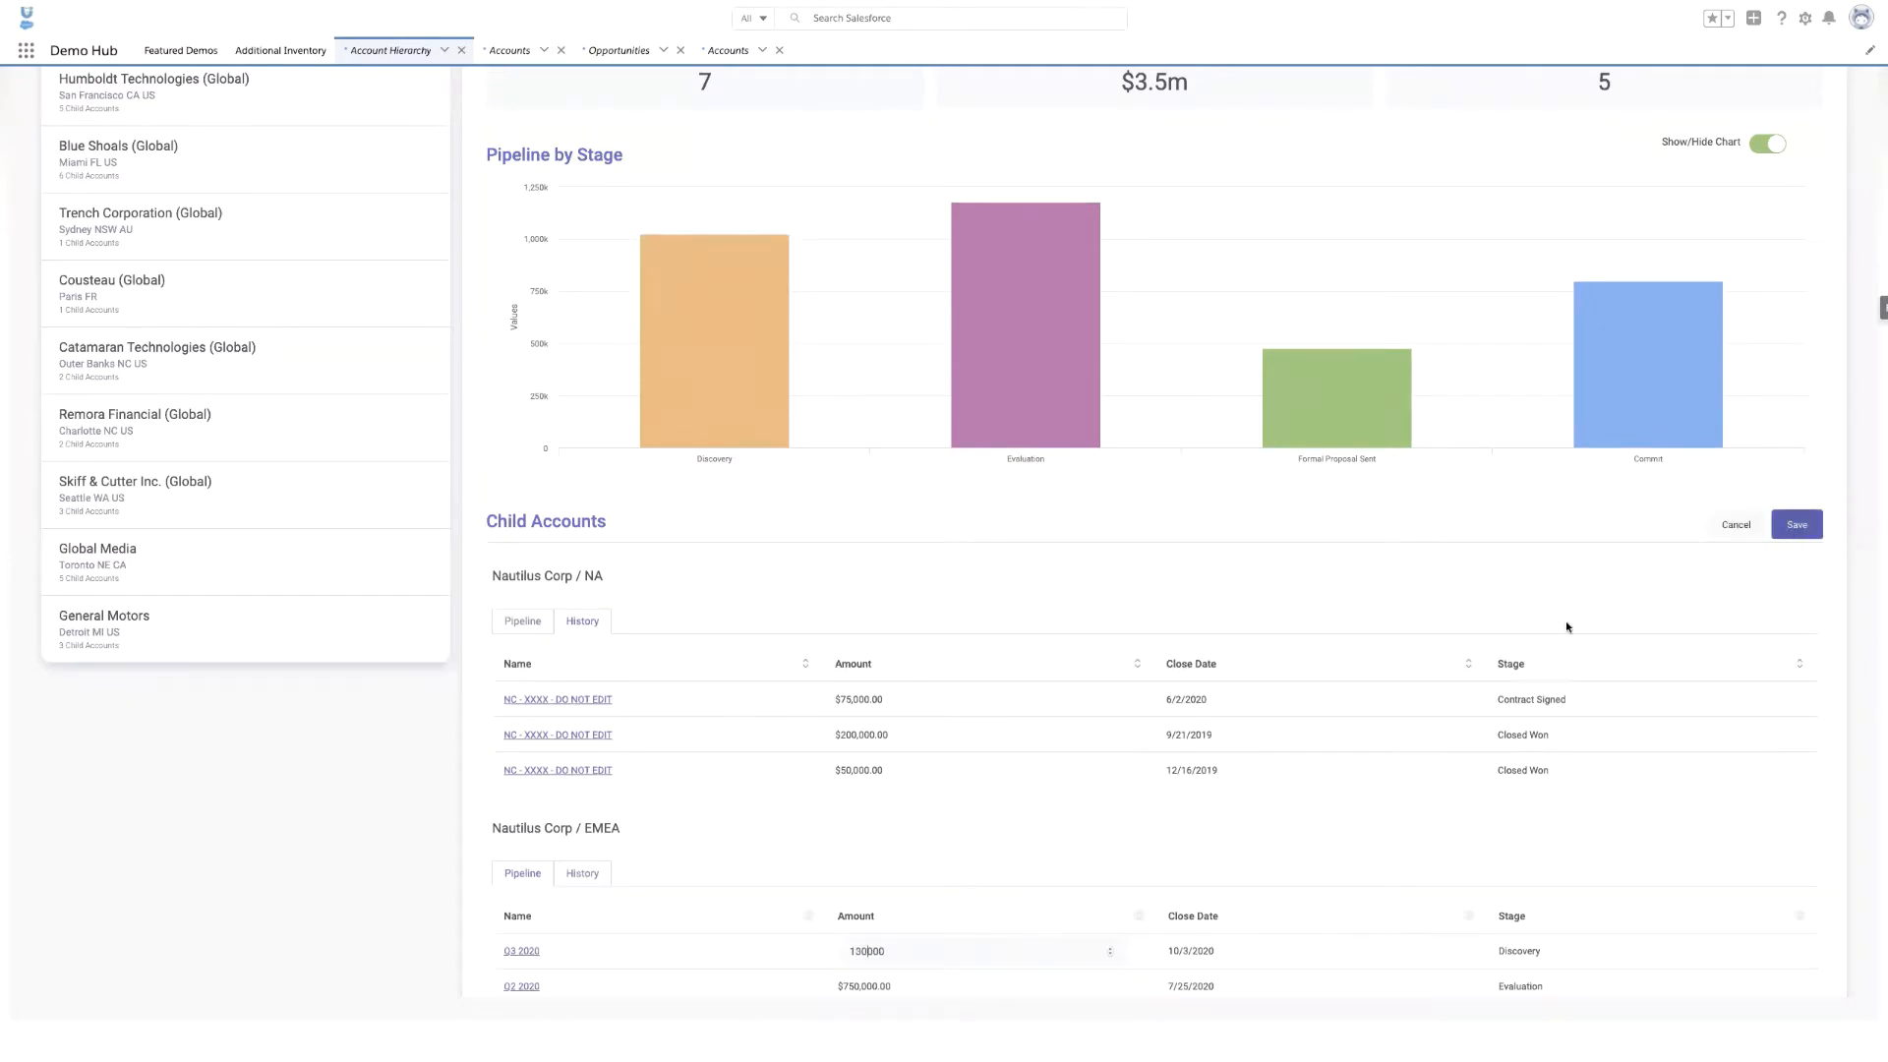
left_click(943, 705)
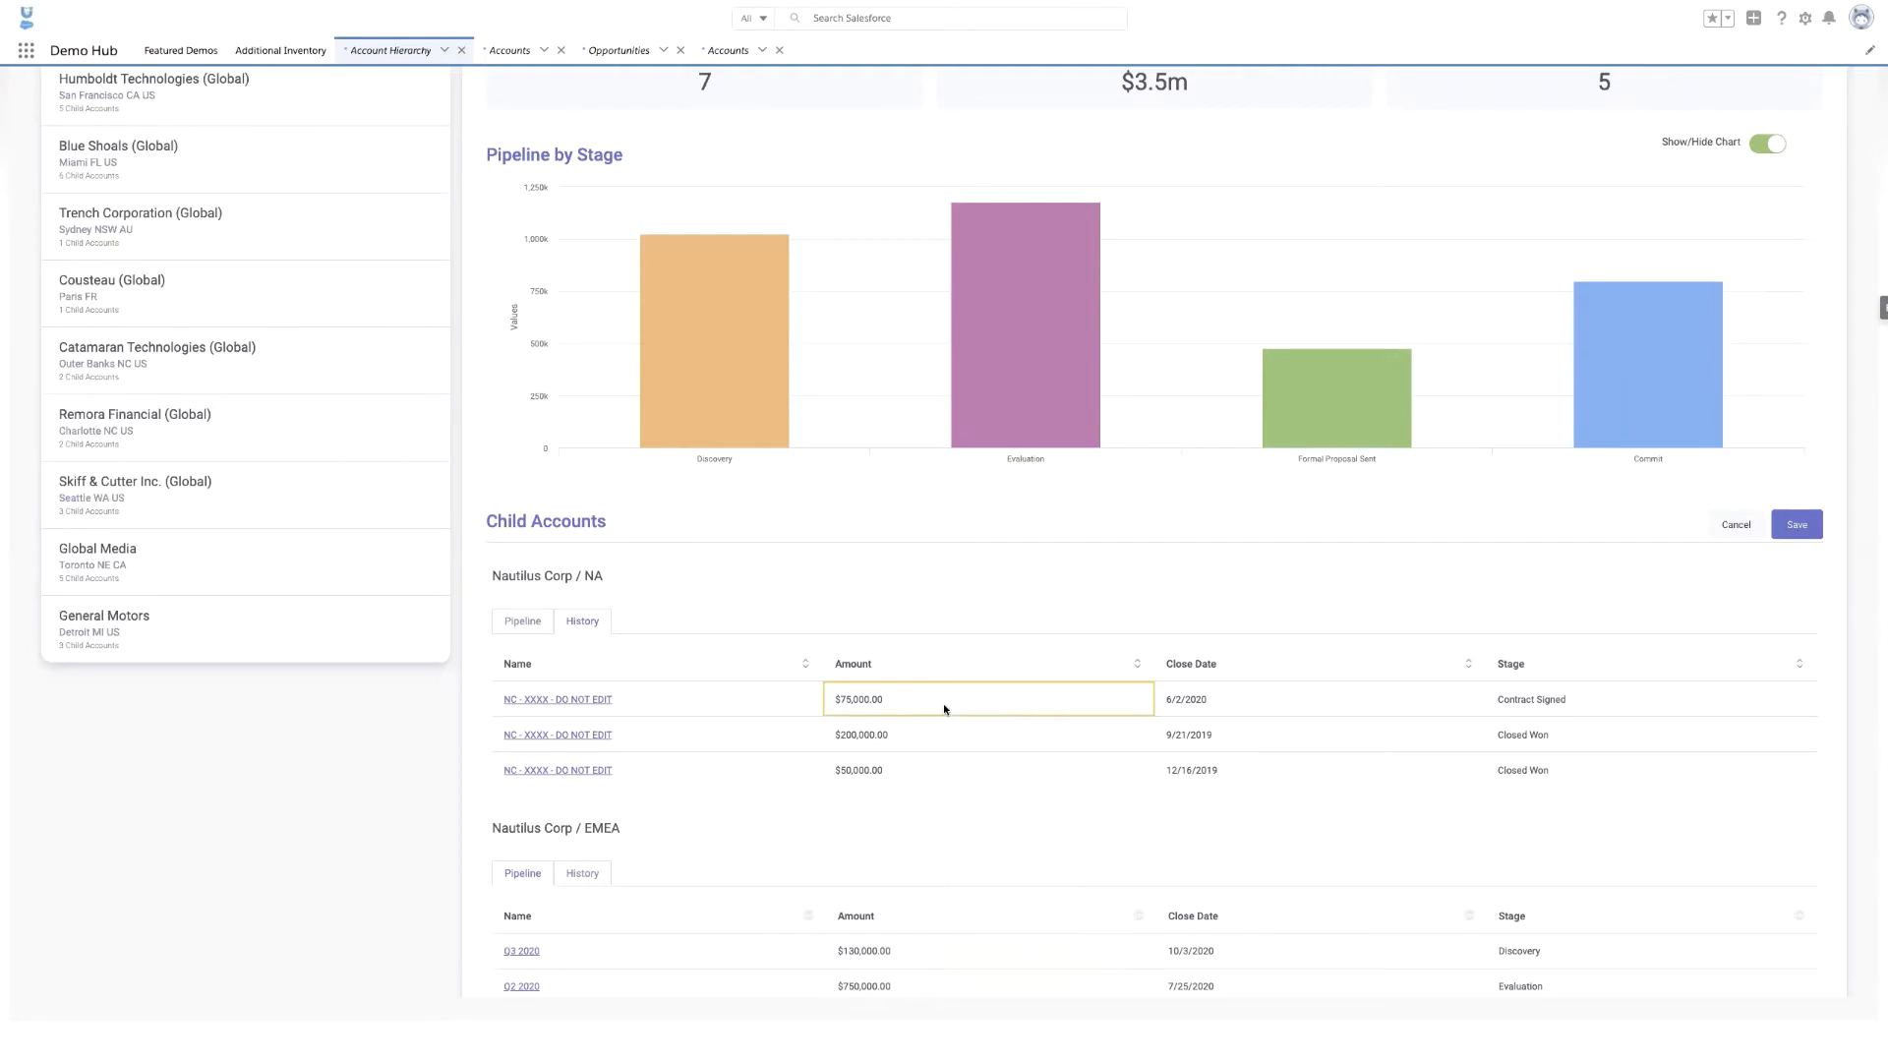
In the Nautilus Corp / NA pipeline, set the Q3 2020 amount to 50000 and save the opportunity changes.
left_click(519, 629)
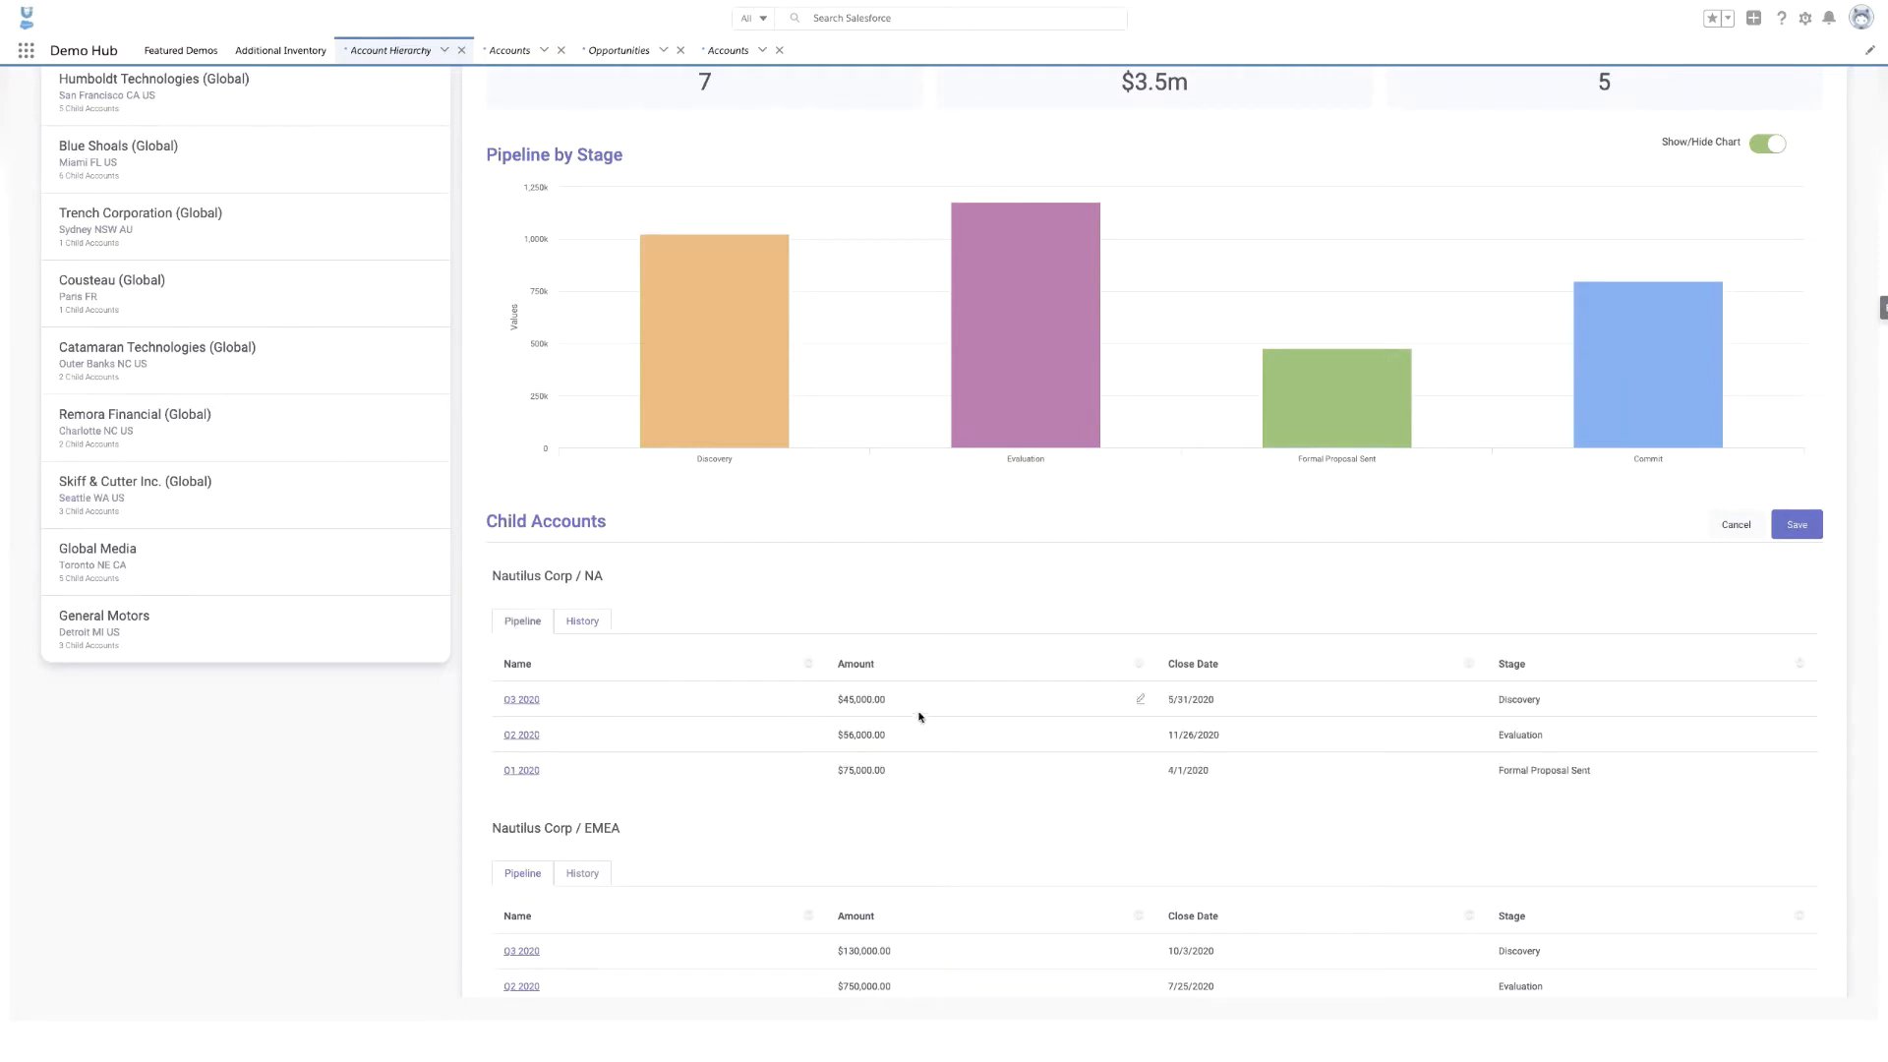
double_click(852, 699)
type("50000")
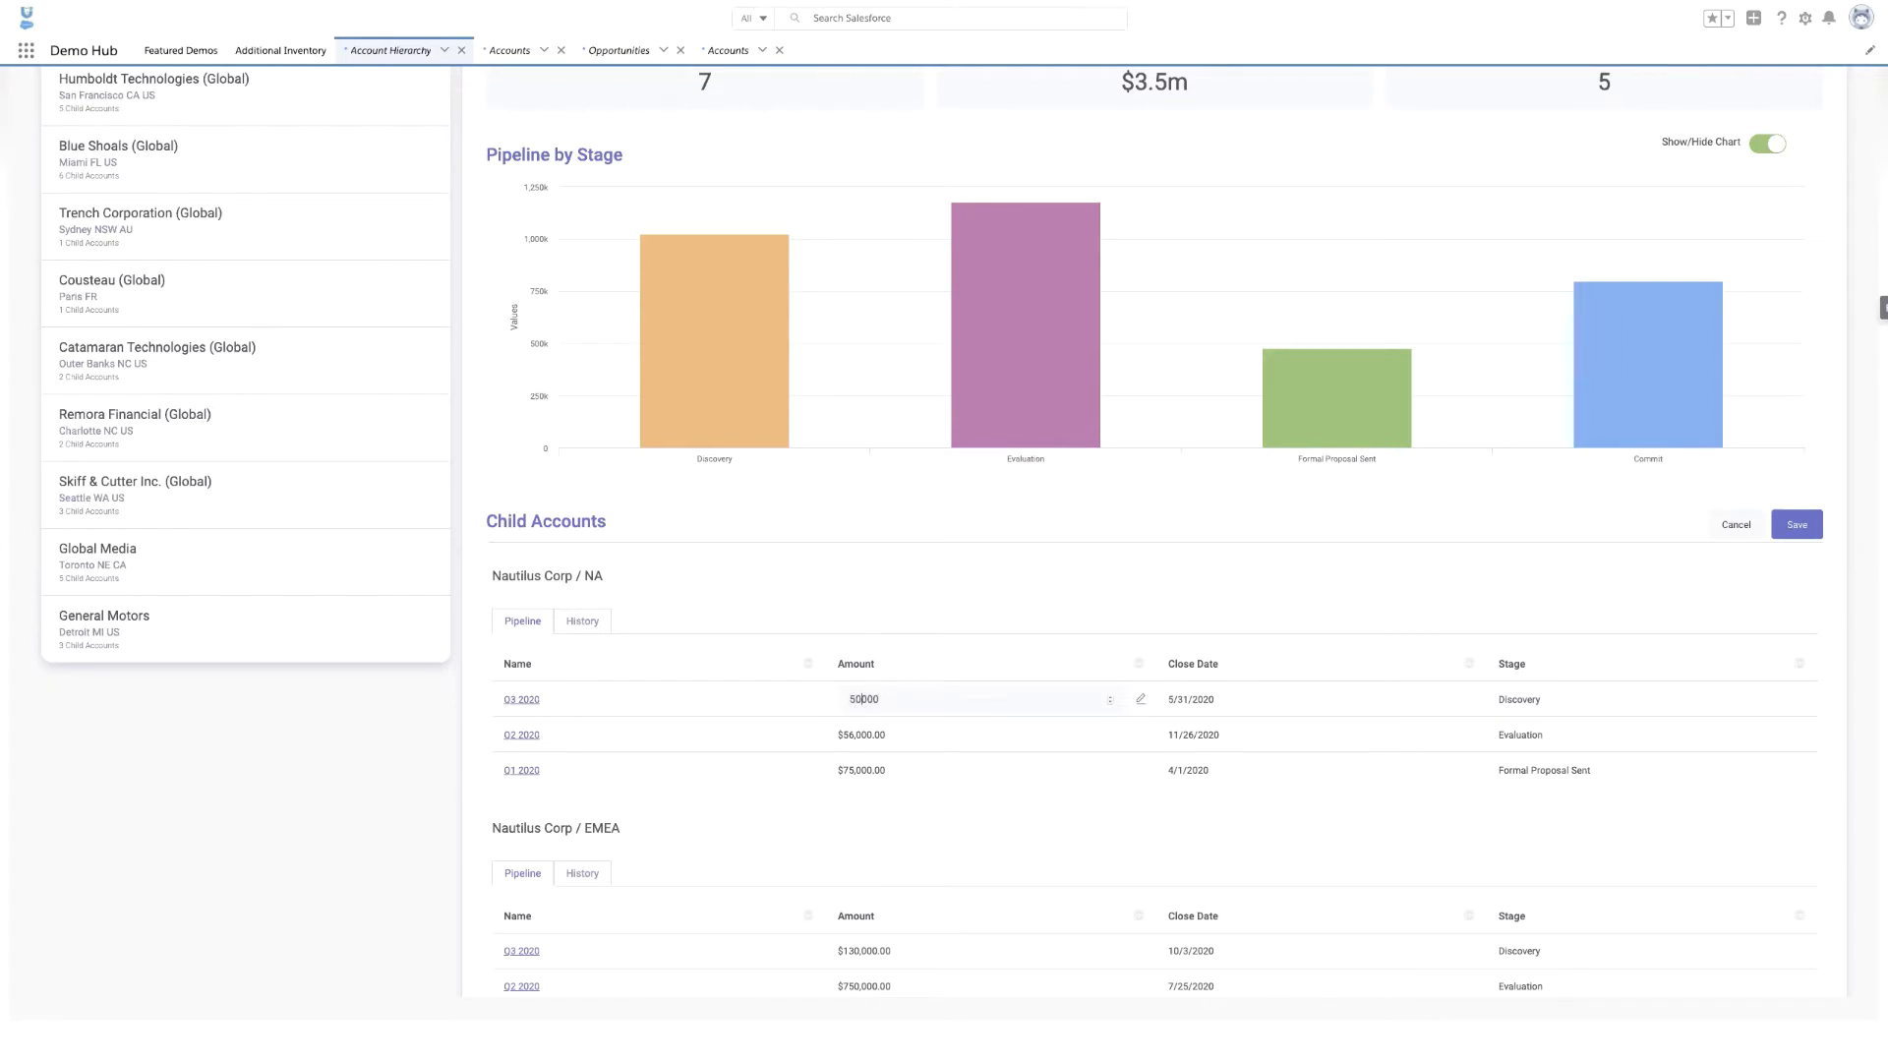
left_click(1802, 531)
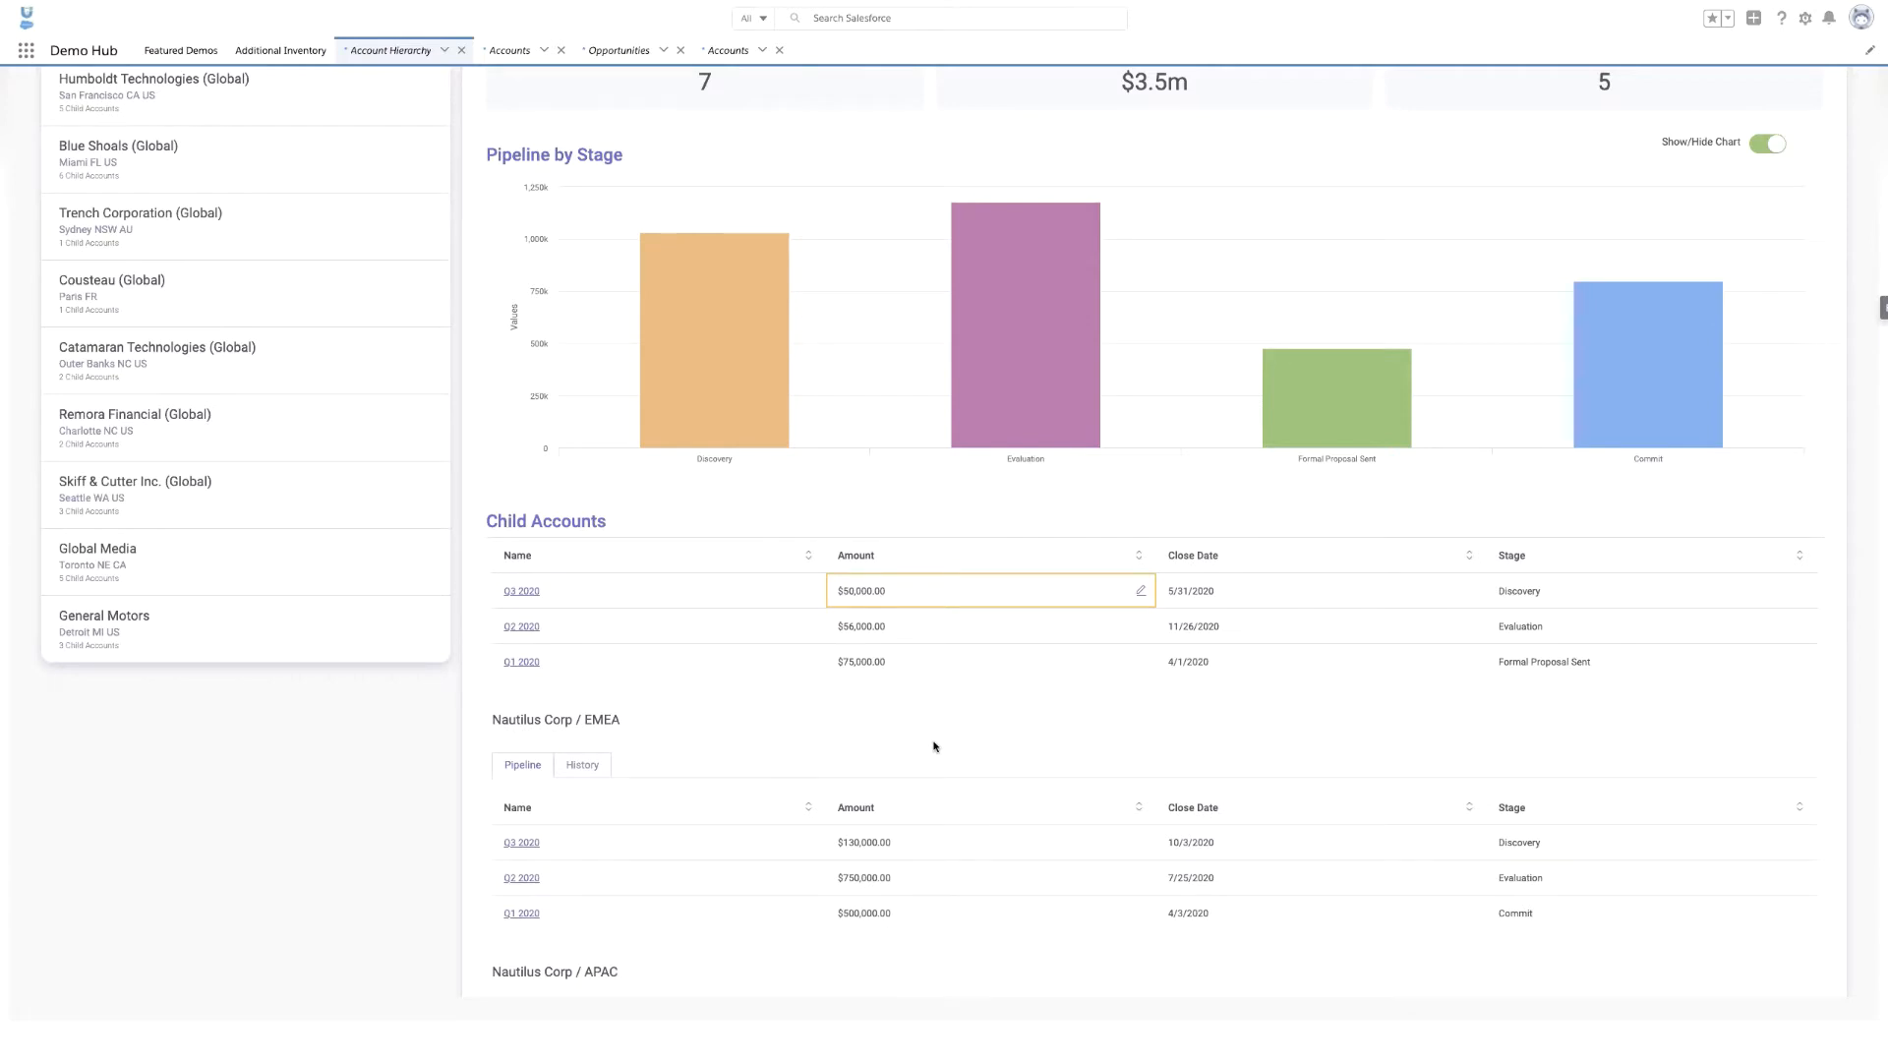
Look through the pipeline tables of the remaining Nautilus Corp child accounts.
scroll(937, 744, "down", 5)
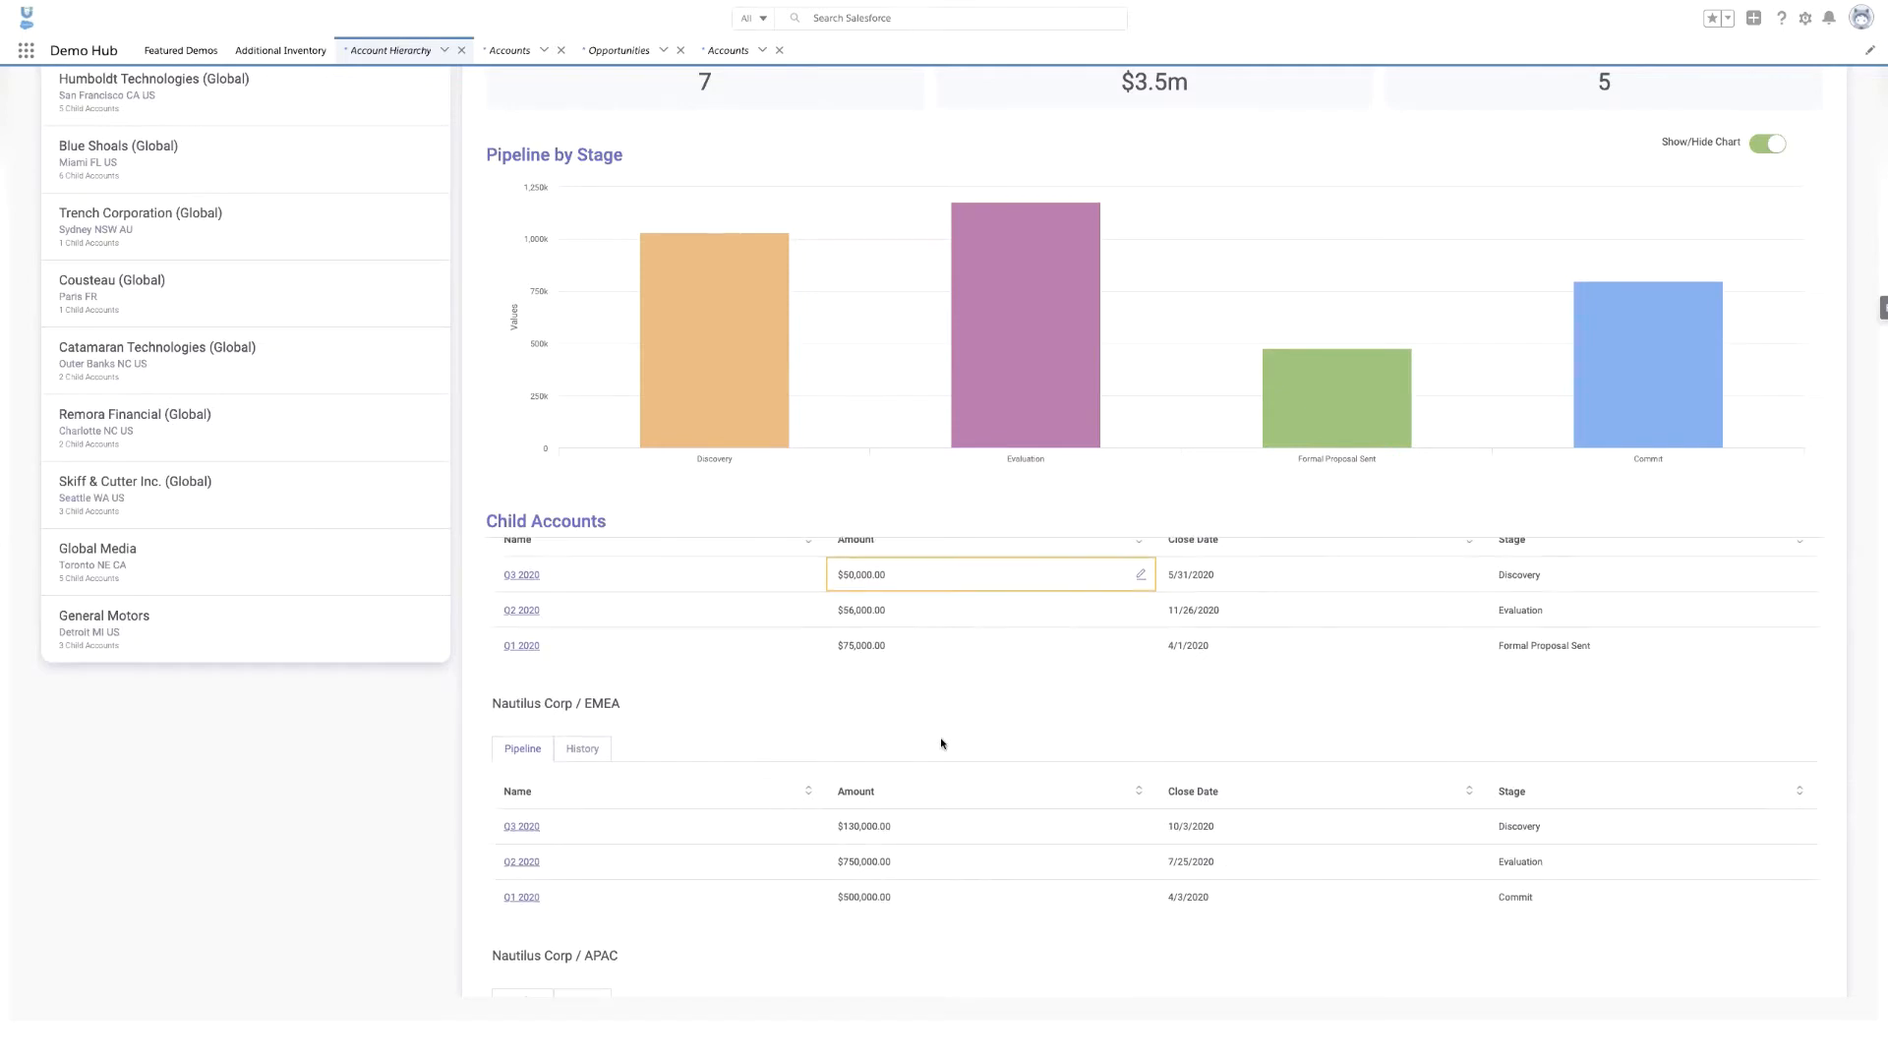
scroll(941, 744, "down", 1)
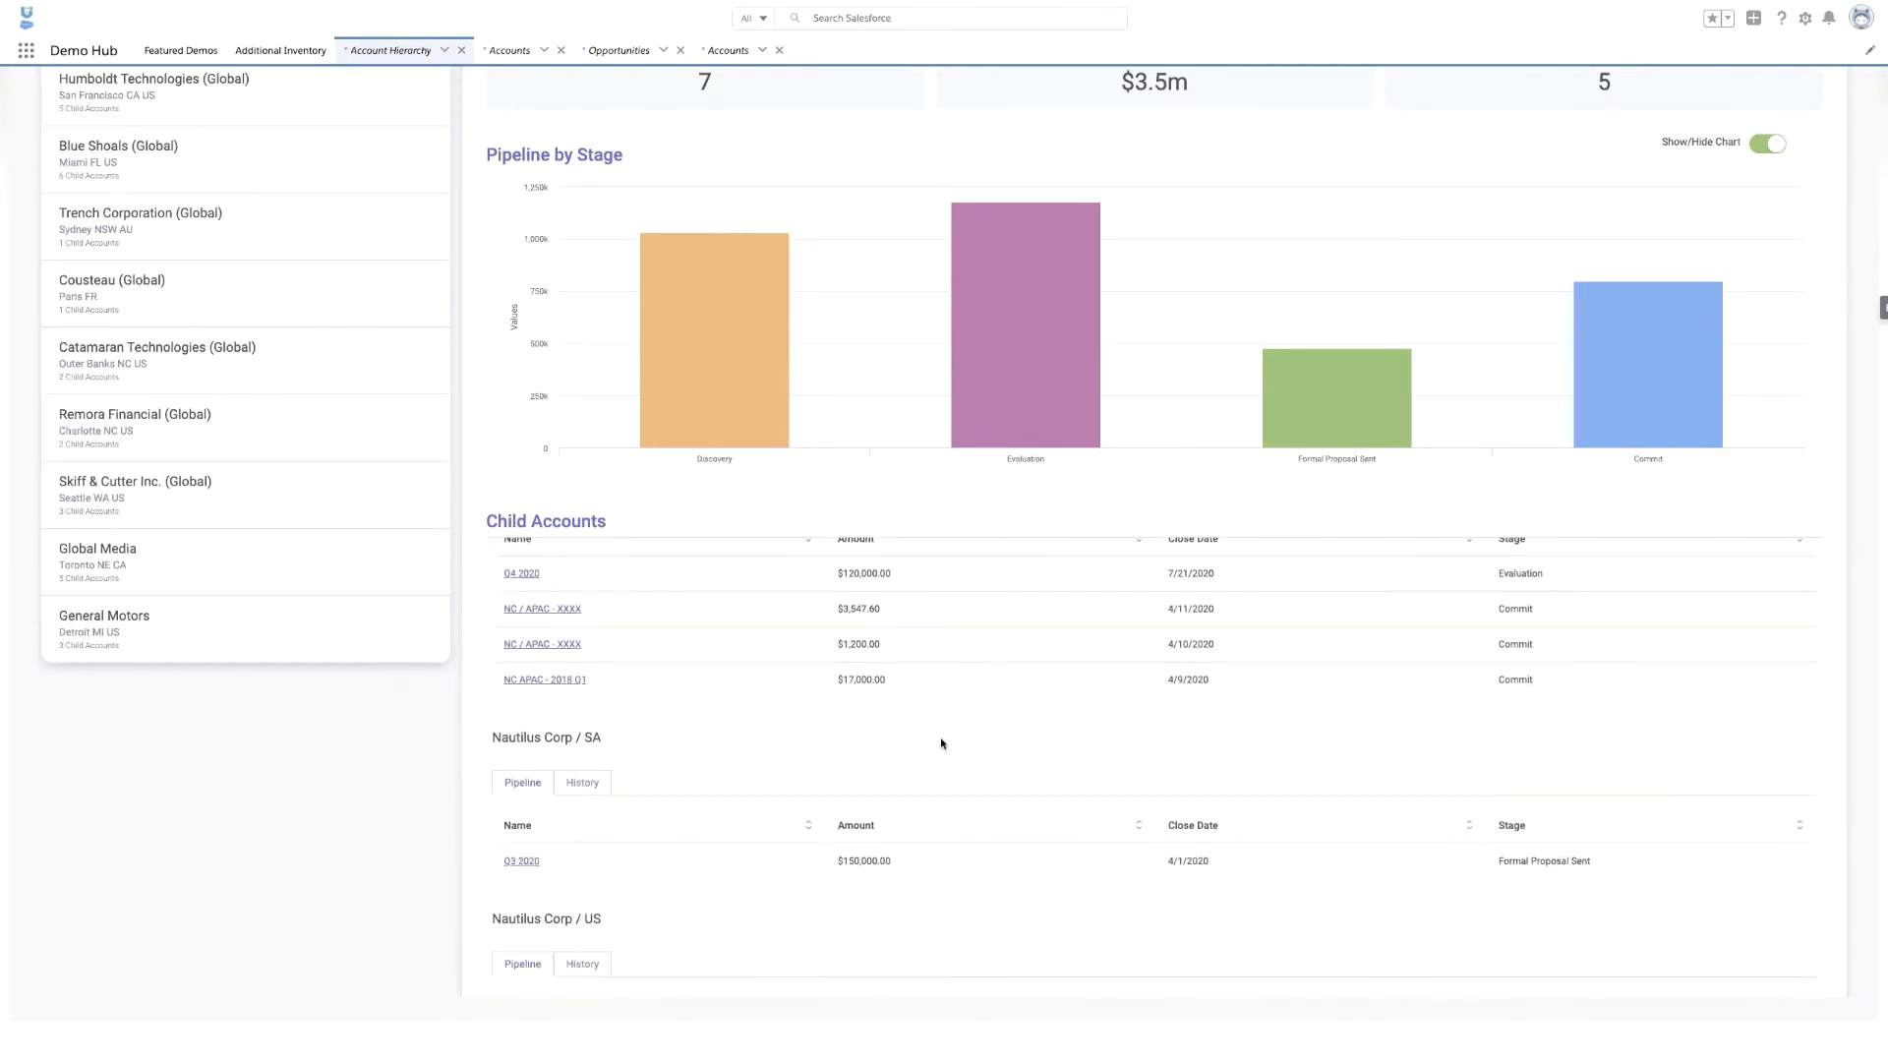
scroll(941, 745, "down", 10)
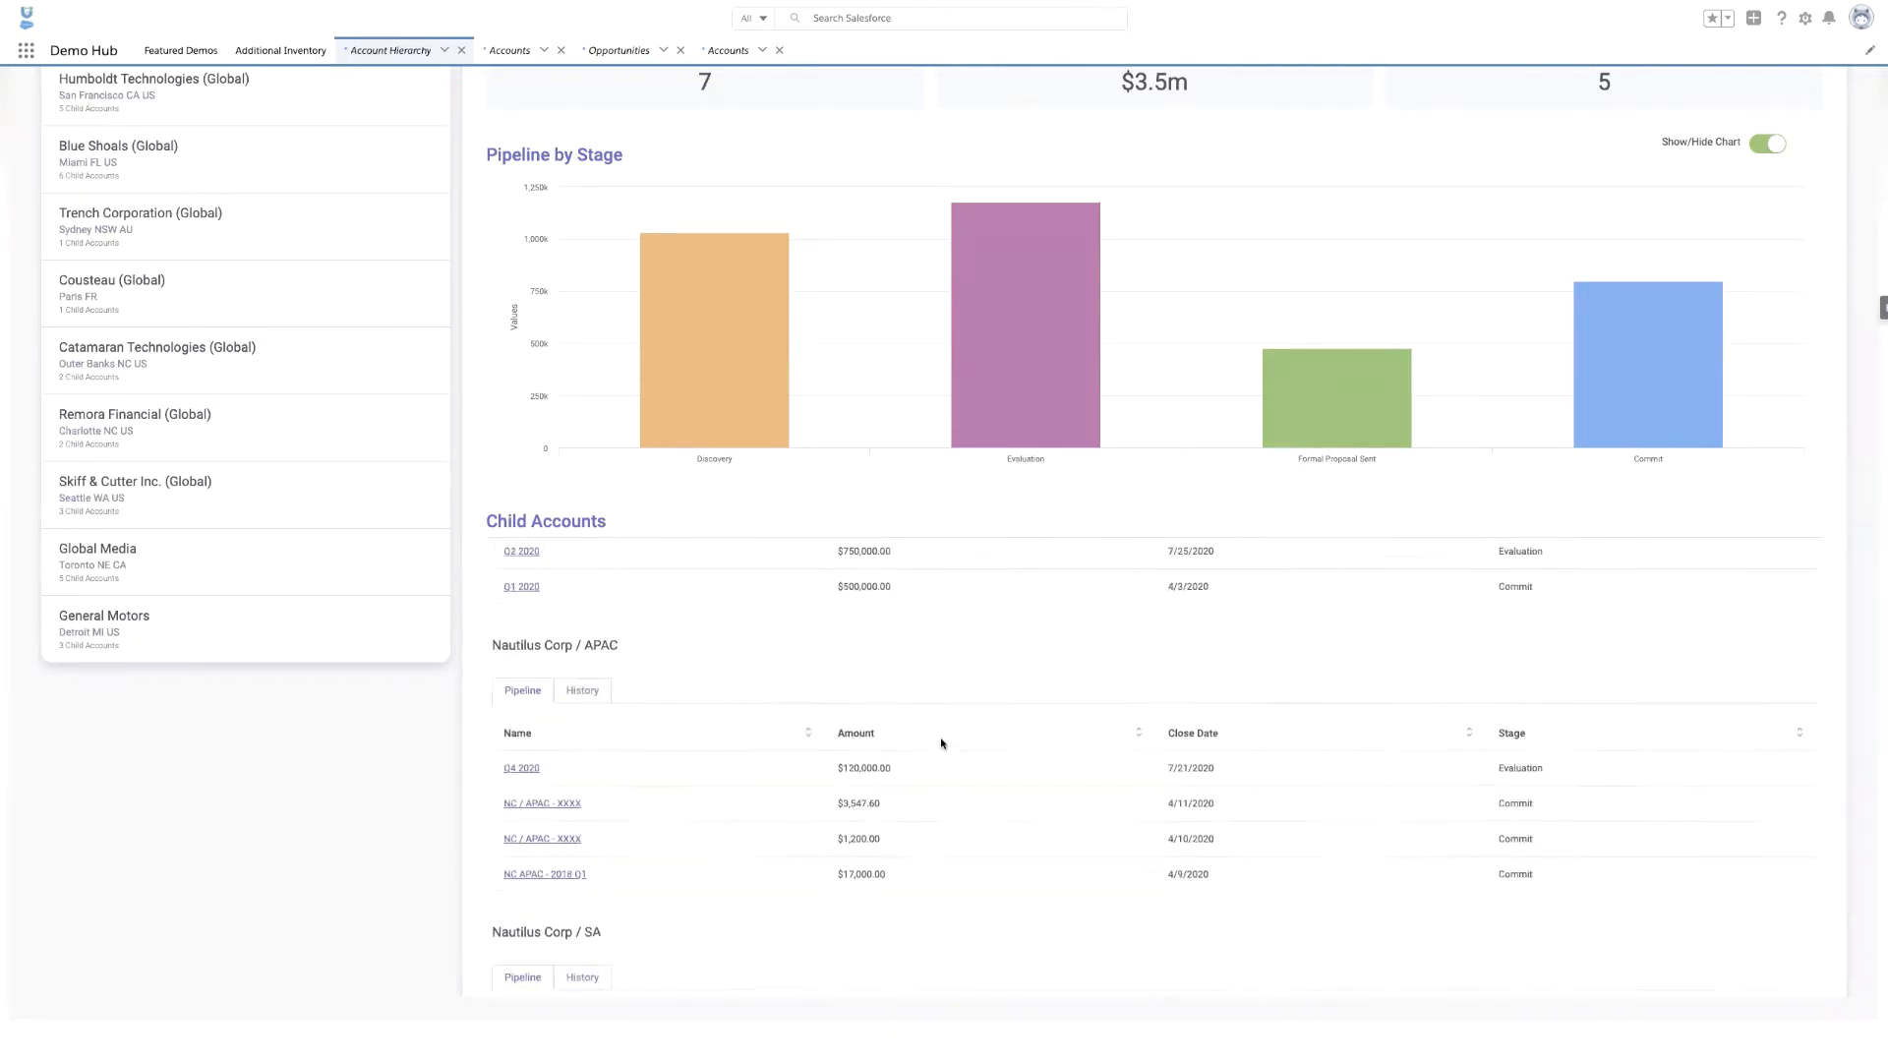
scroll(941, 744, "up", 10)
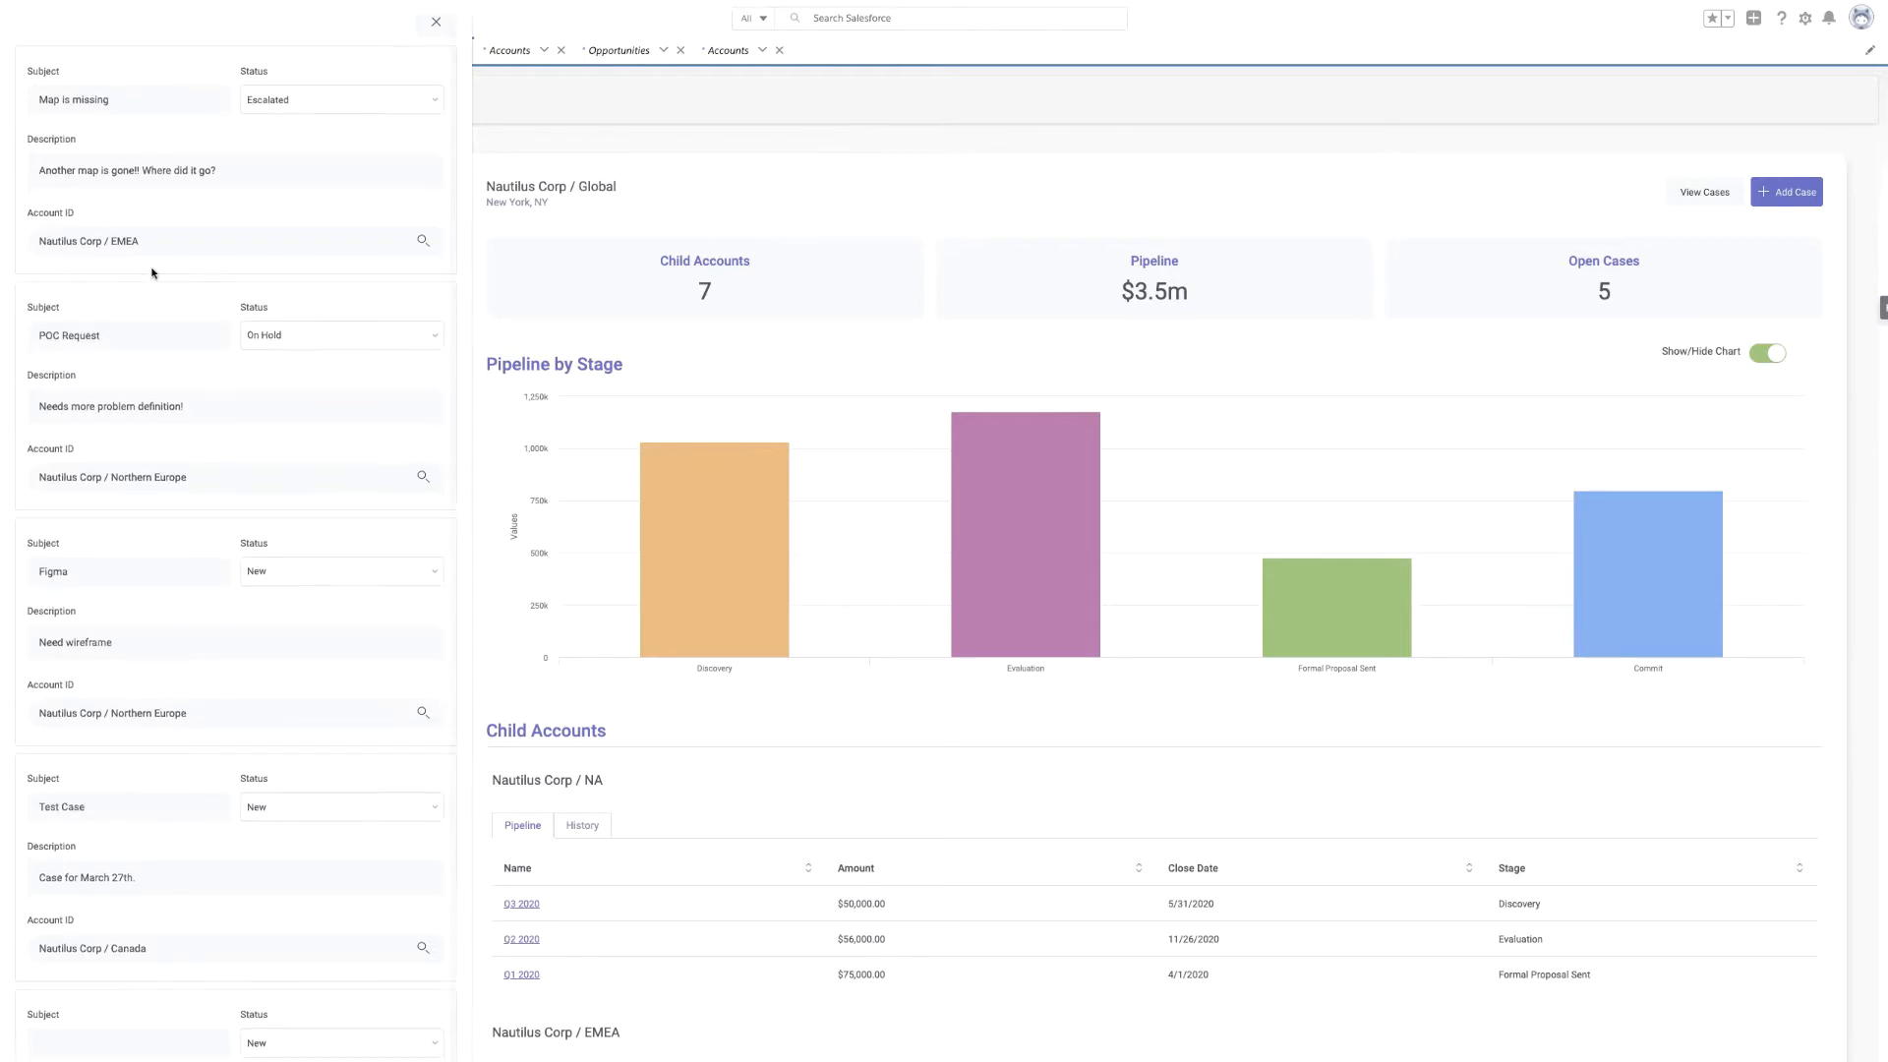
Review the Nautilus Corp / Global cases and change the POC Request description to "Needs more problem definition.".
scroll(130, 282, "down", 2)
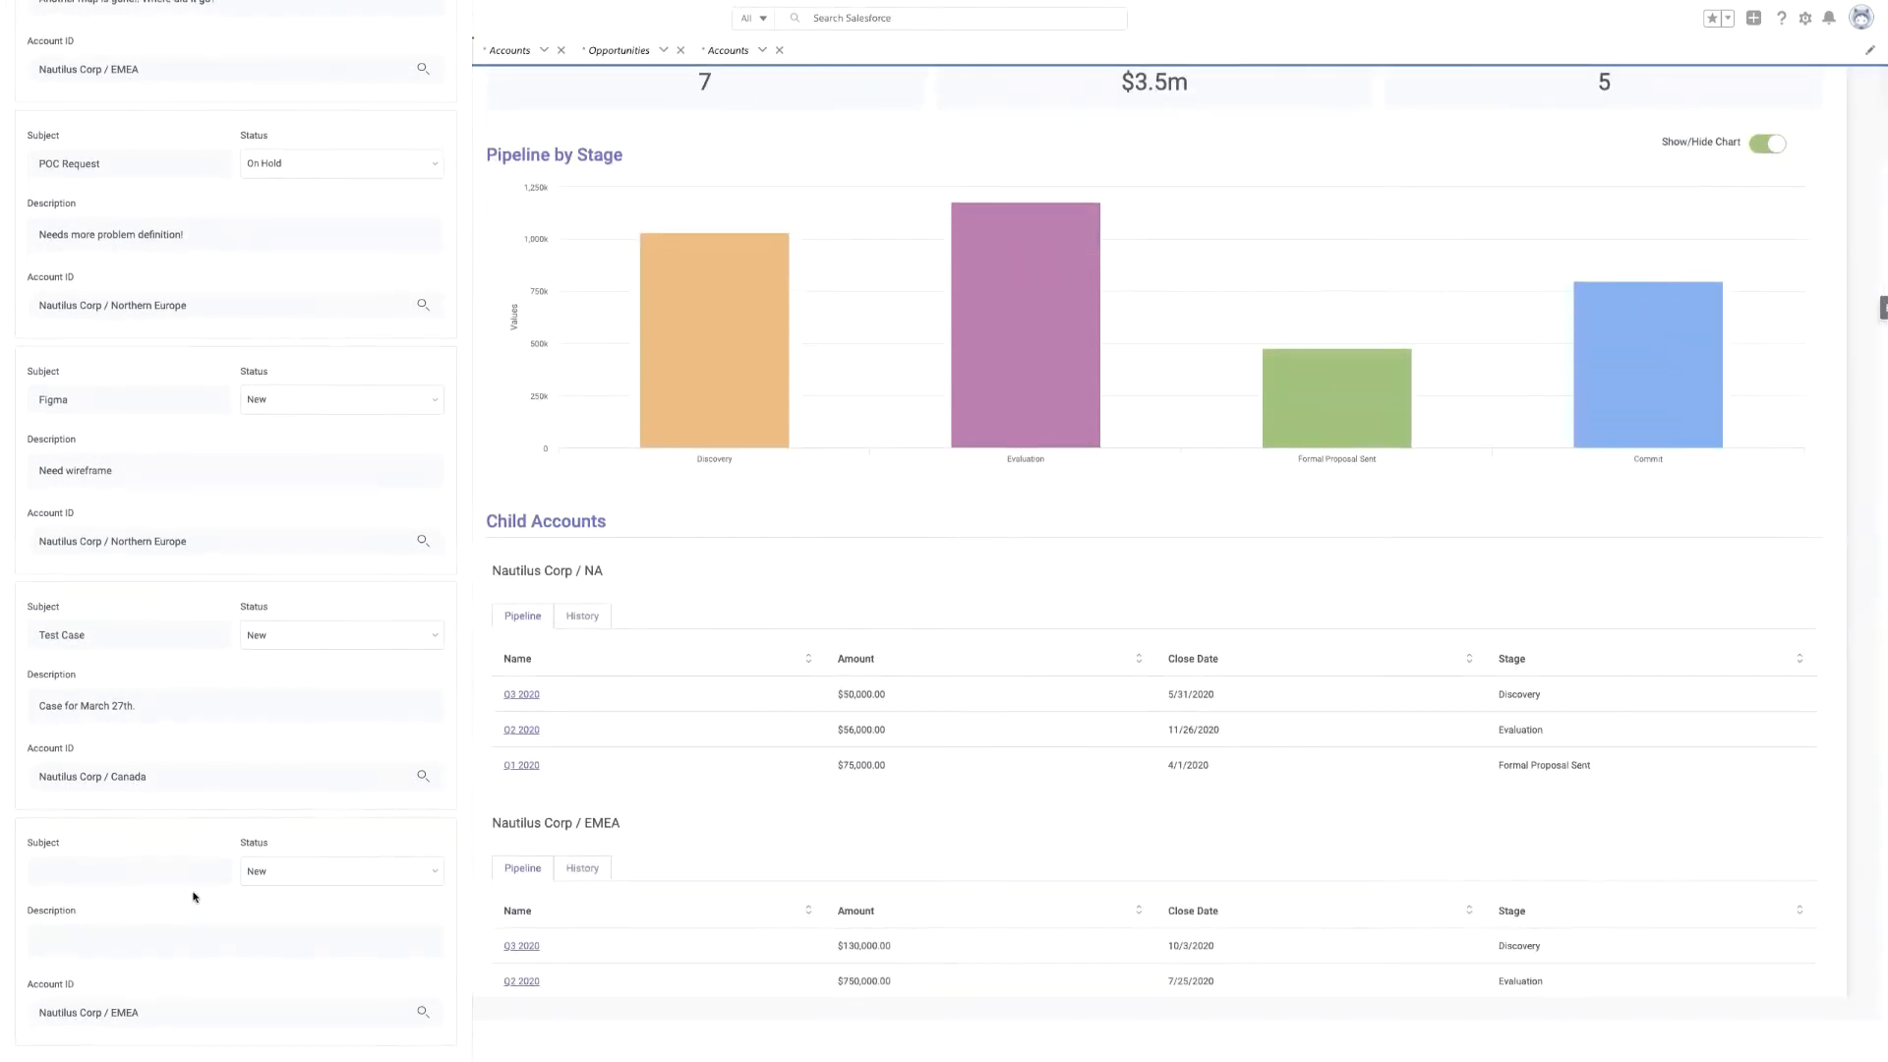
scroll(197, 889, "up", 4)
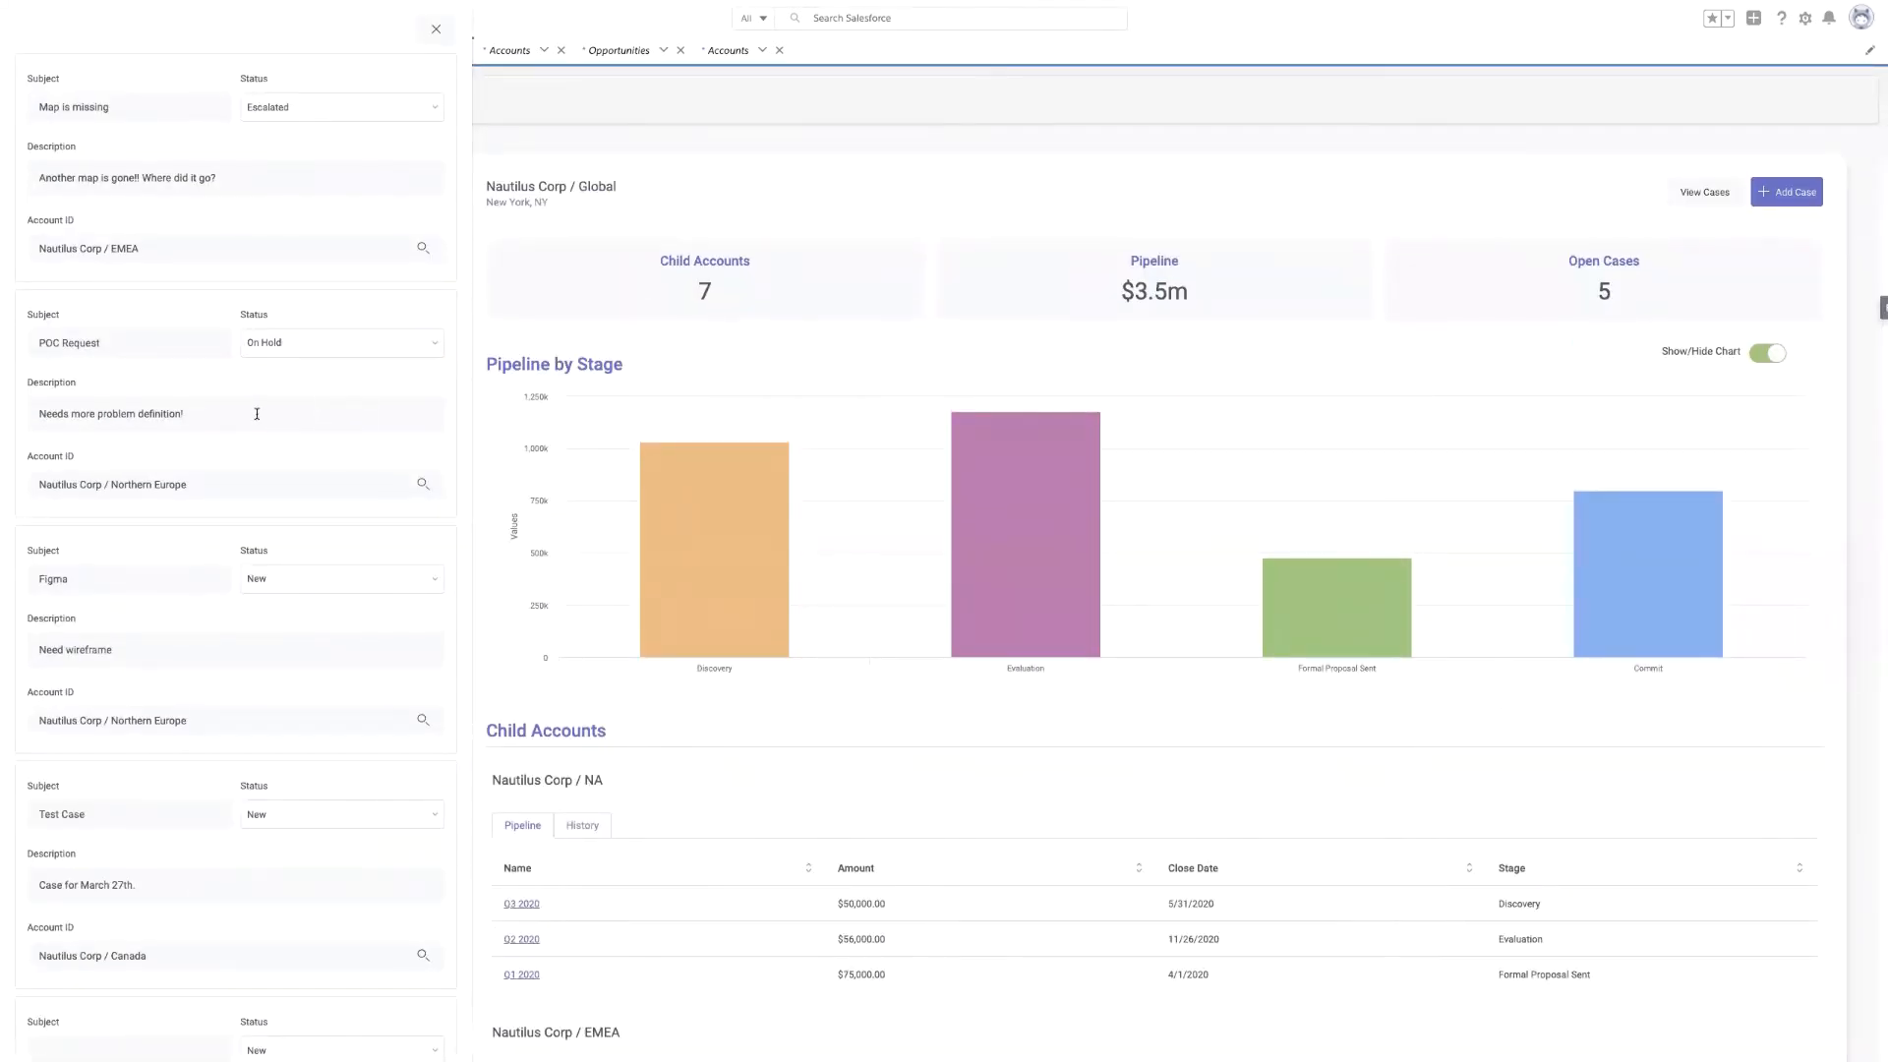
type(".")
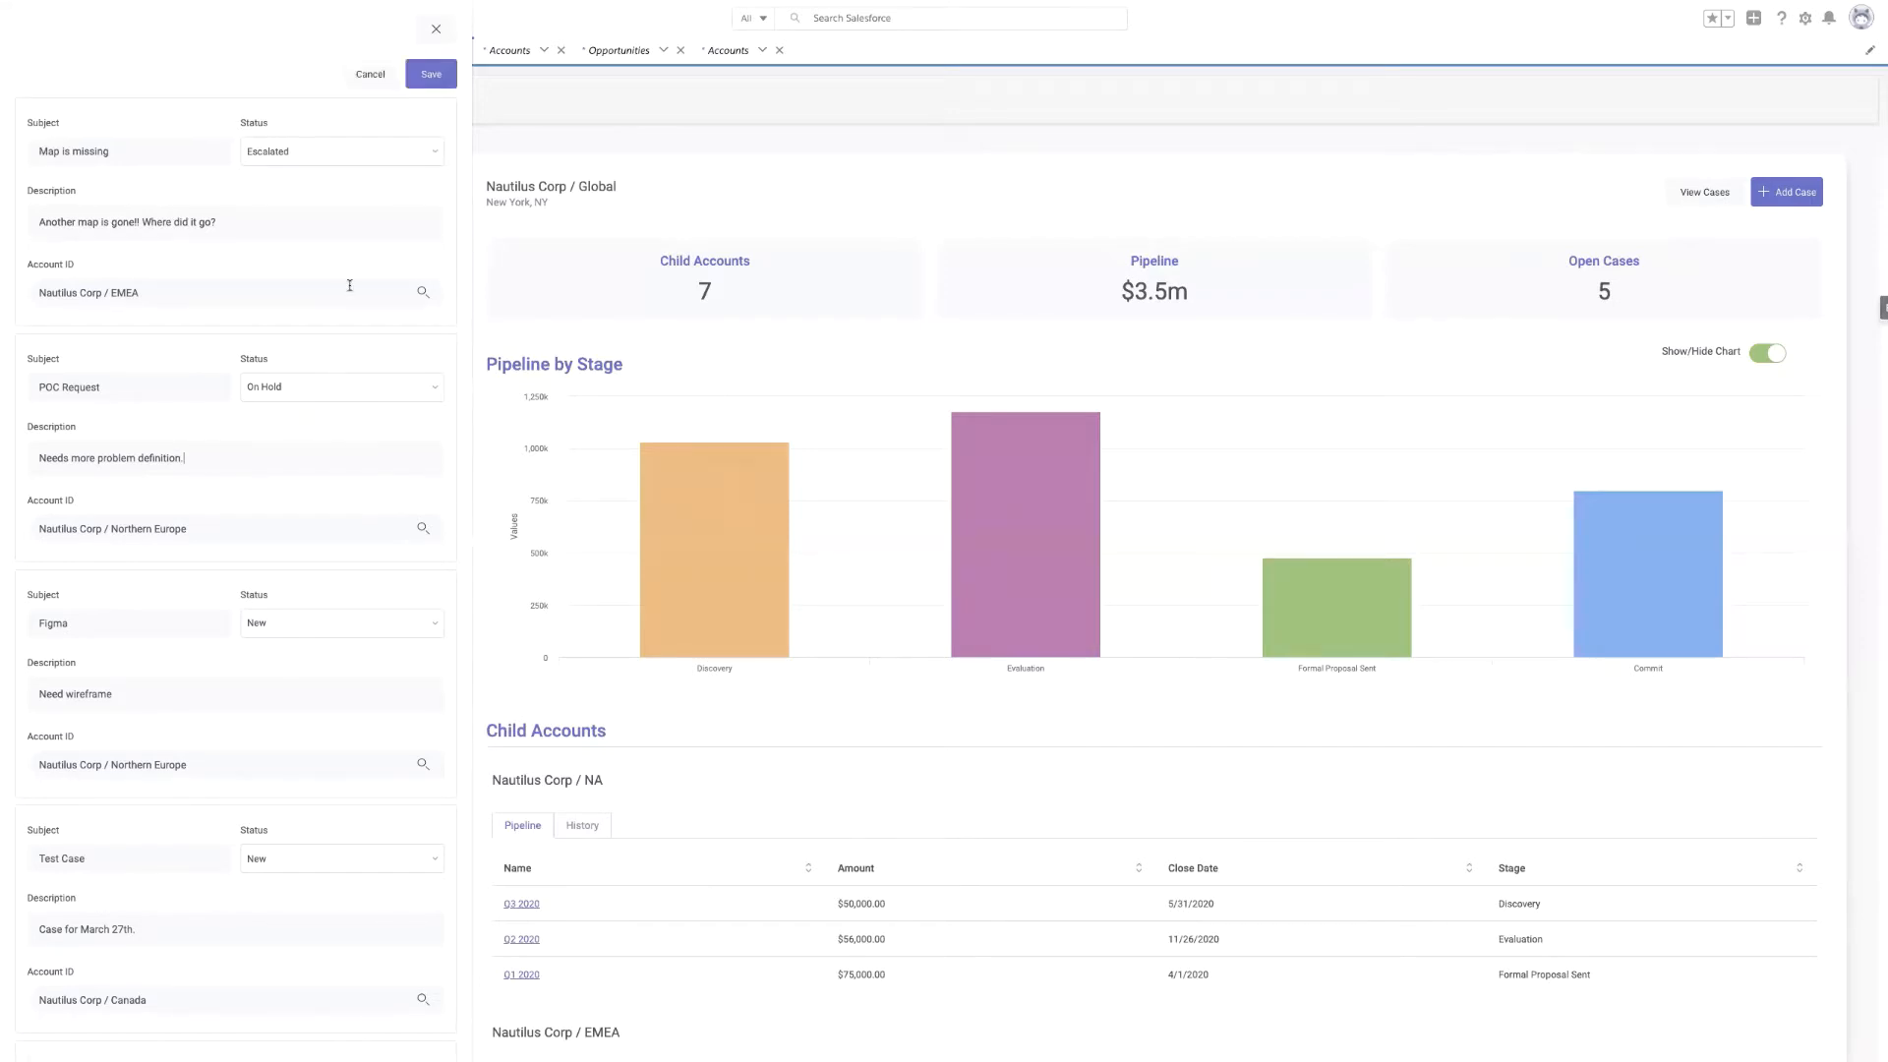
Set the status of the "Map is missing" case to On Hold and the "Test Case" case to InProgress.
left_click(401, 159)
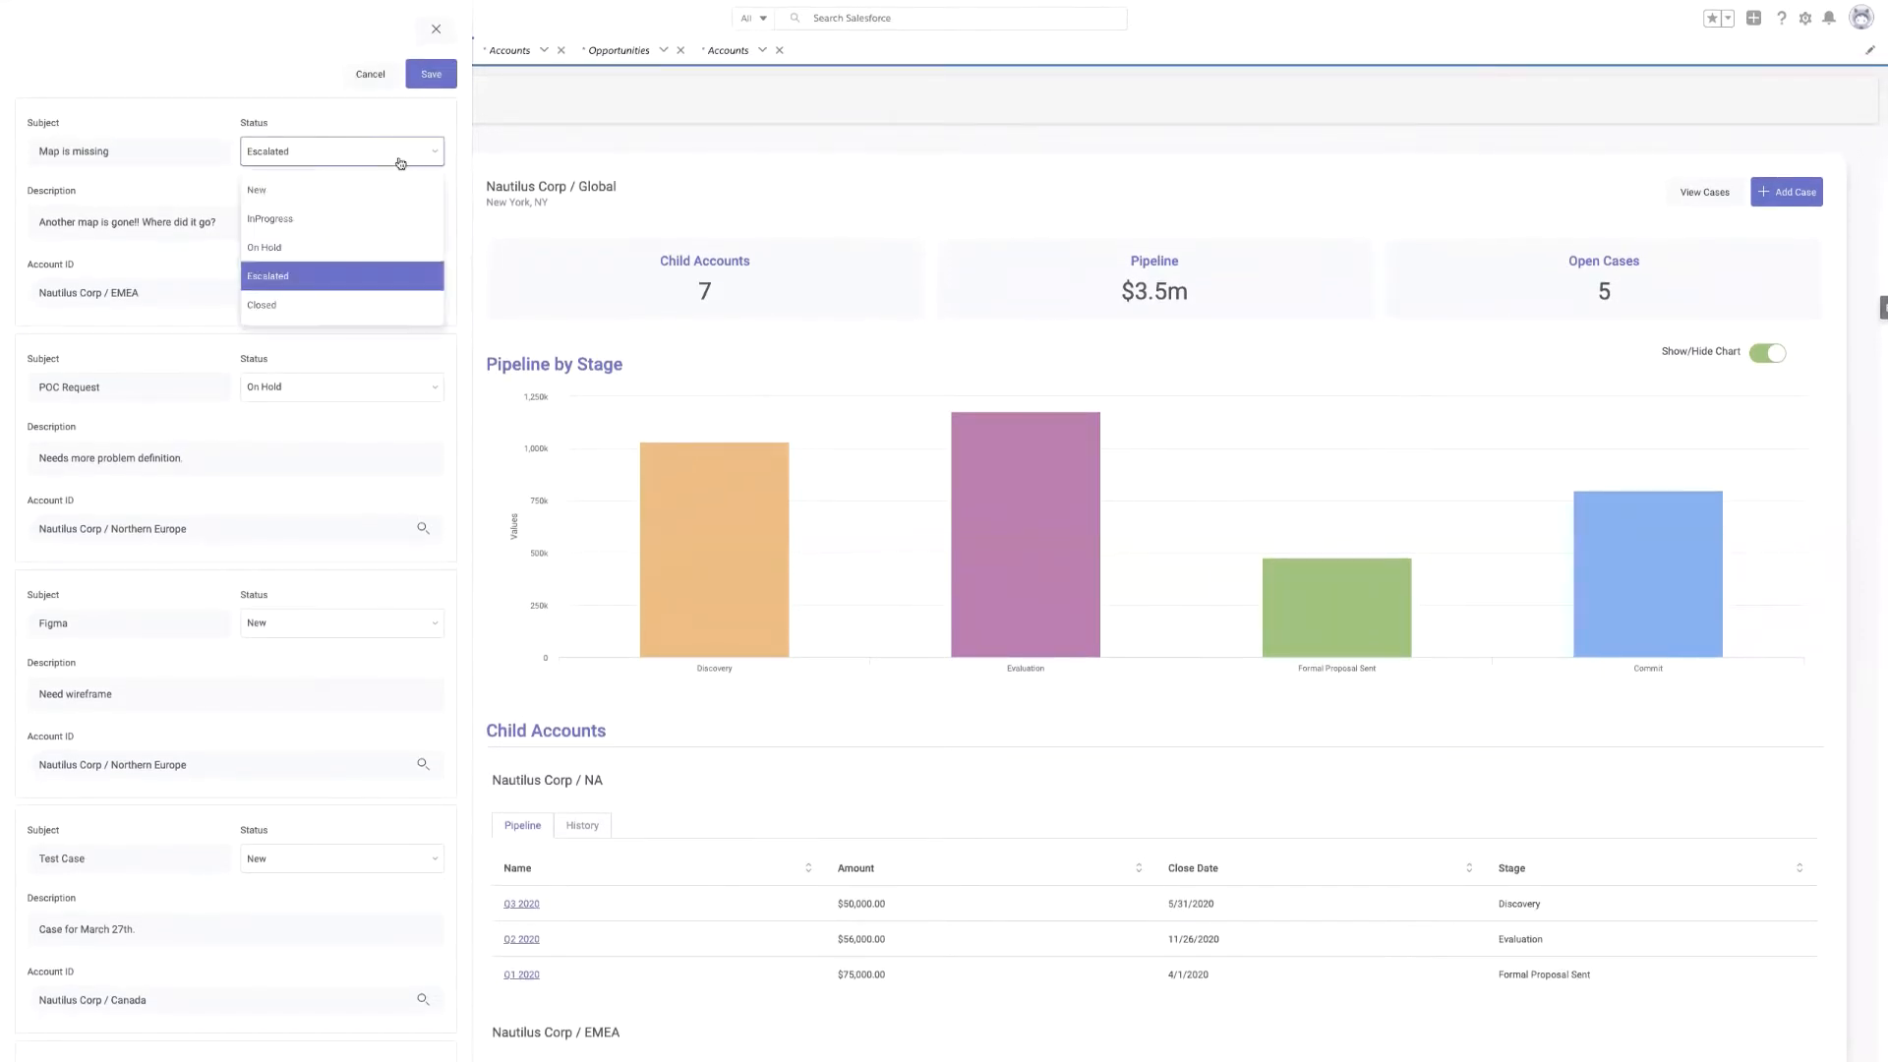
left_click(341, 254)
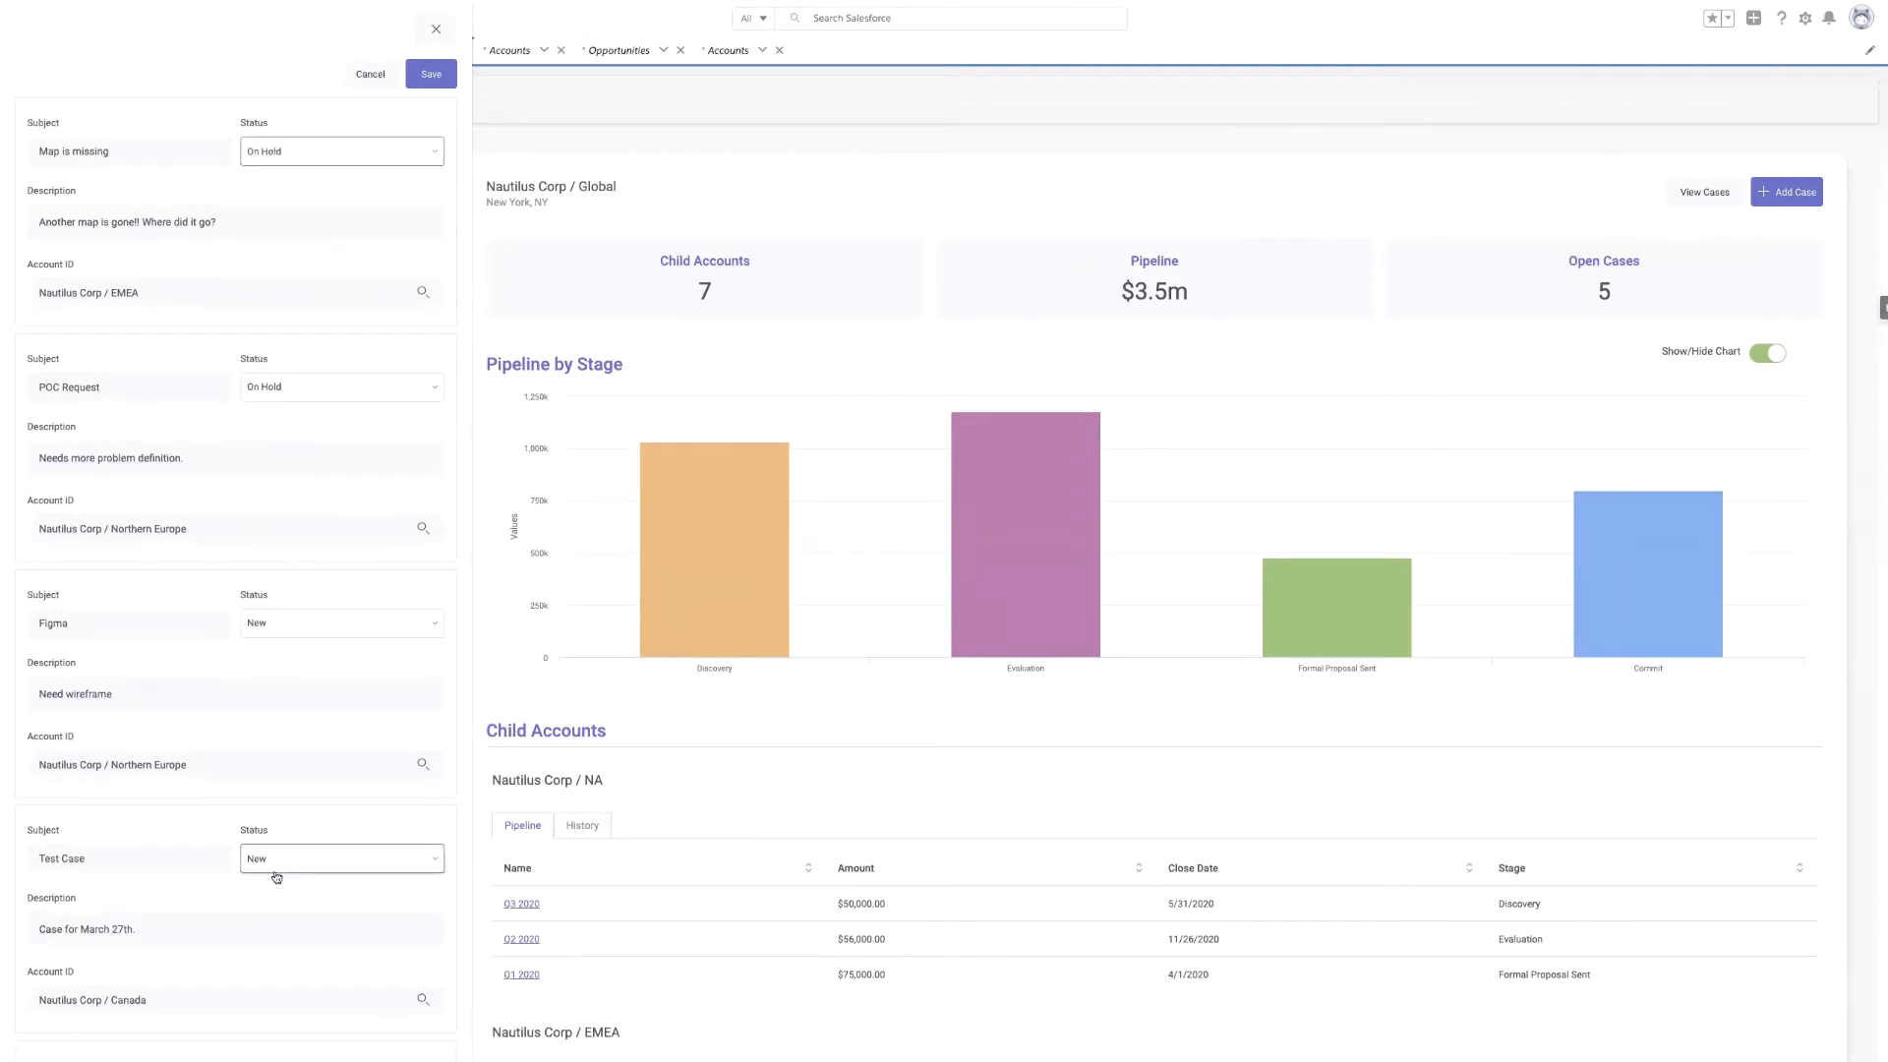
left_click(349, 864)
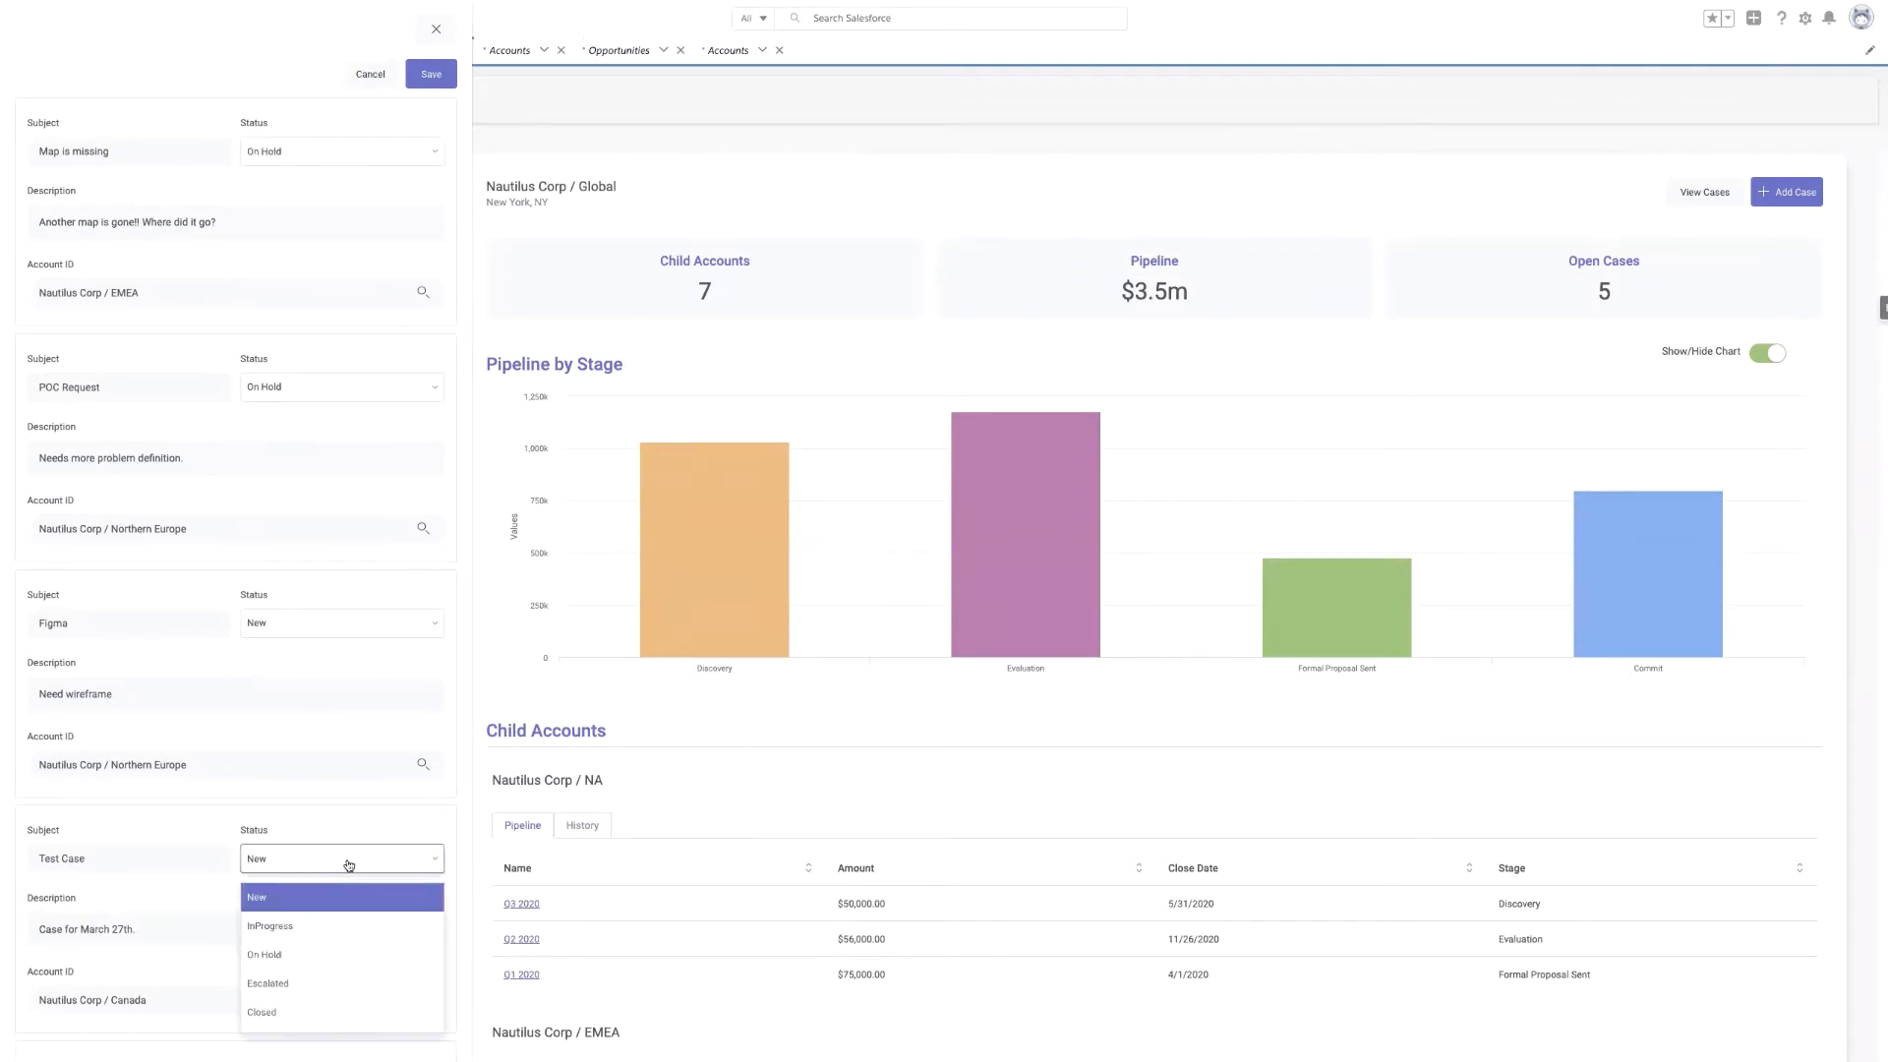
left_click(332, 933)
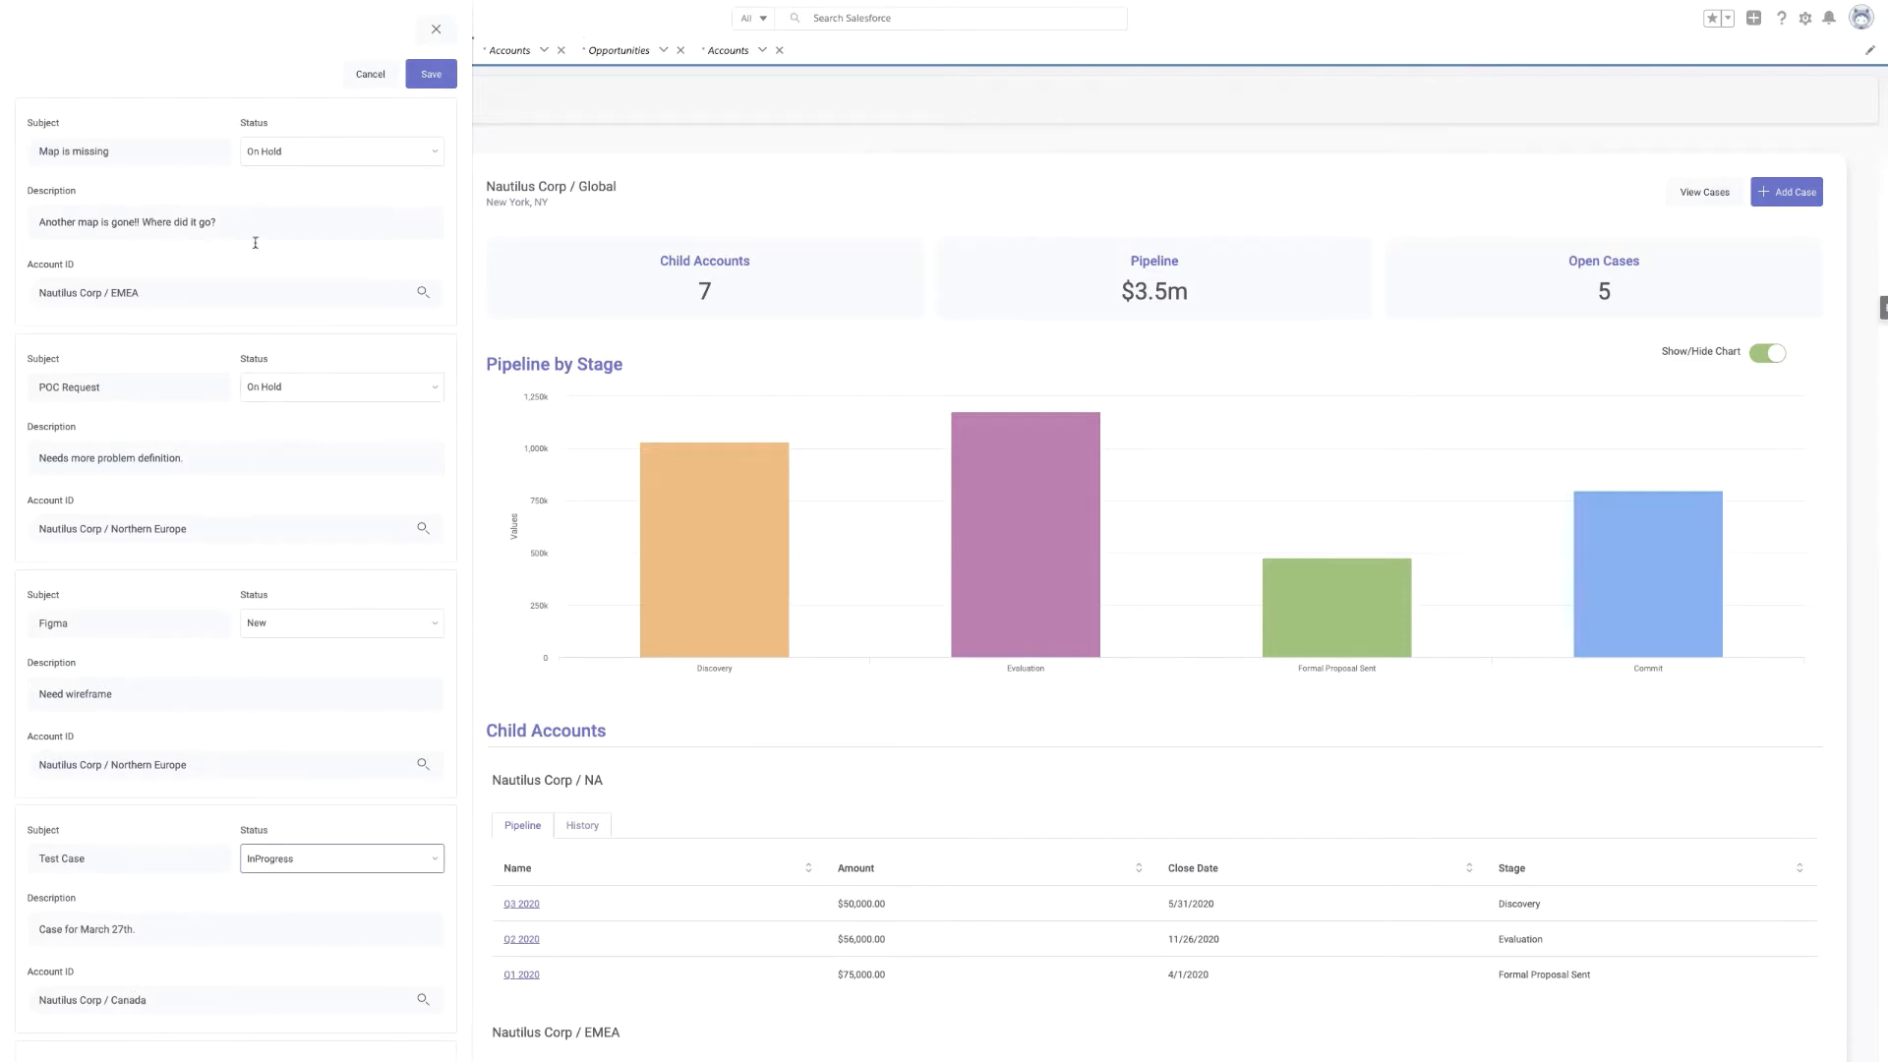
Save the case changes and view the Humboldt Technologies (Global) and Blue Shoals (Global) account overviews.
left_click(425, 85)
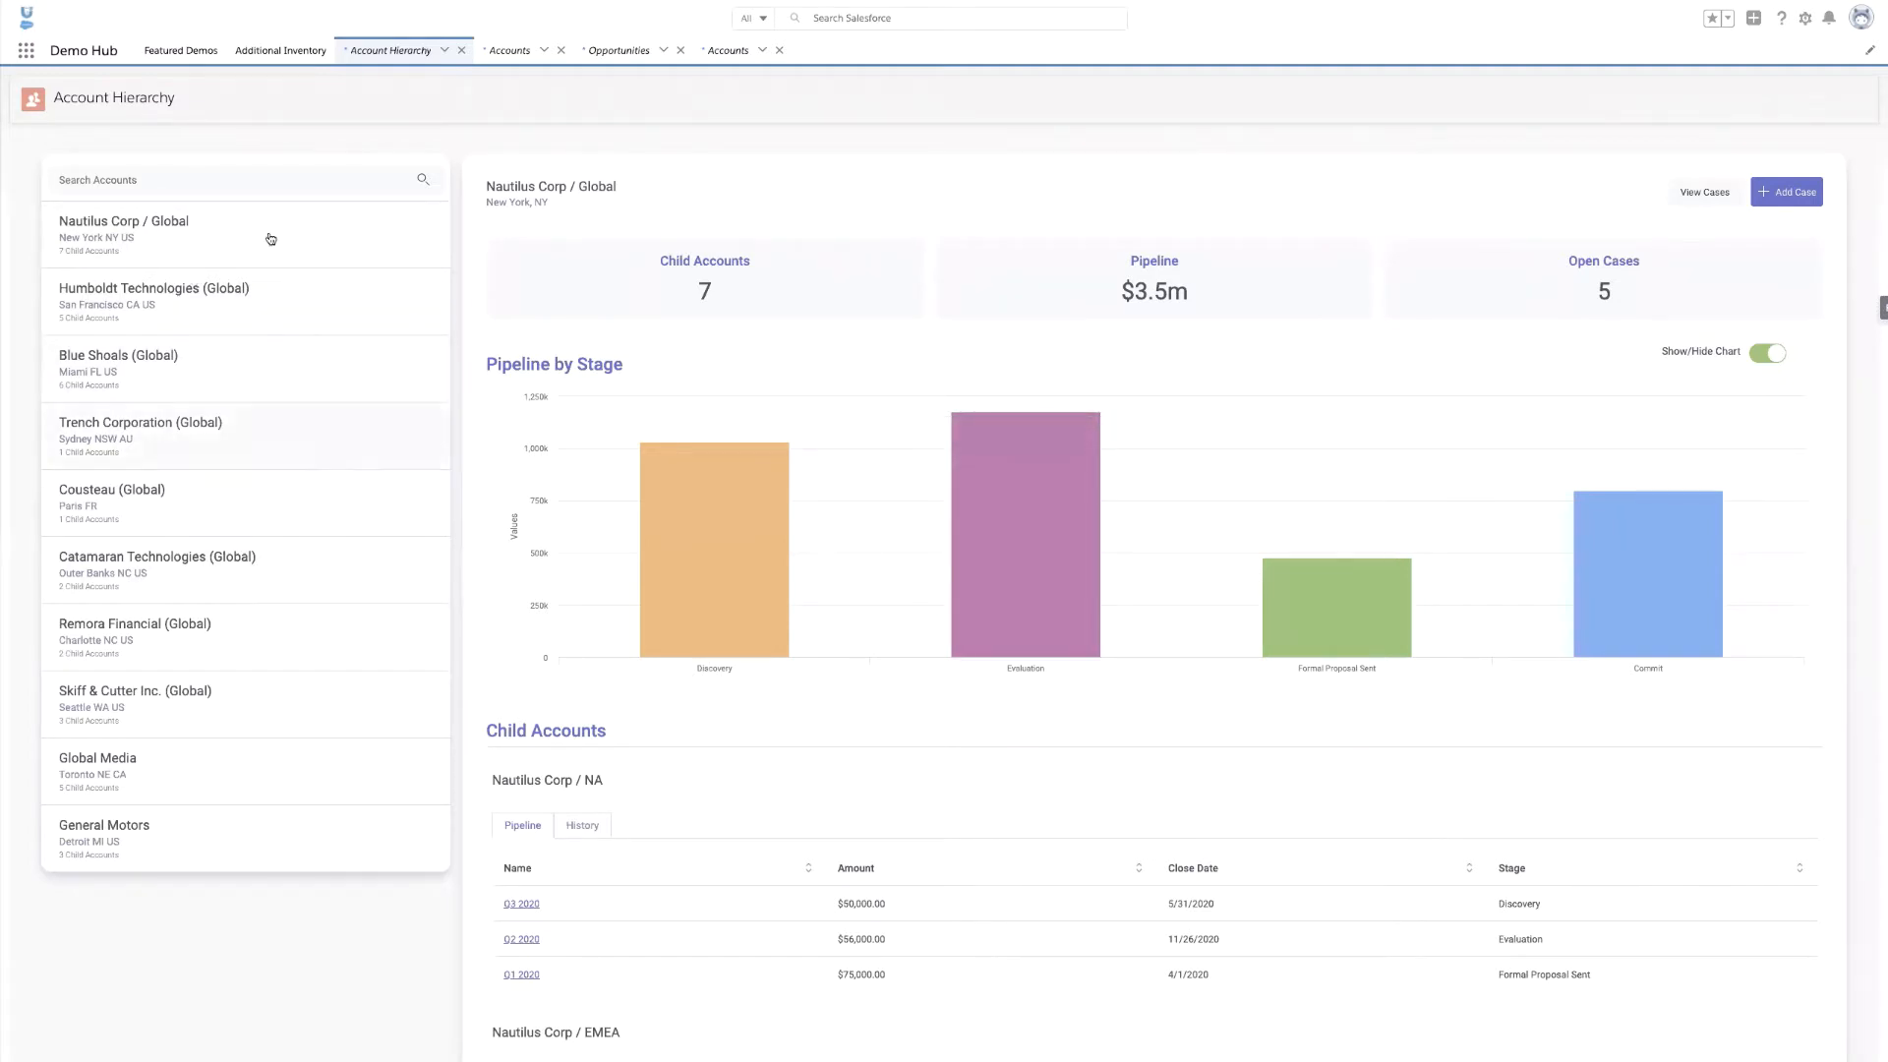
left_click(313, 323)
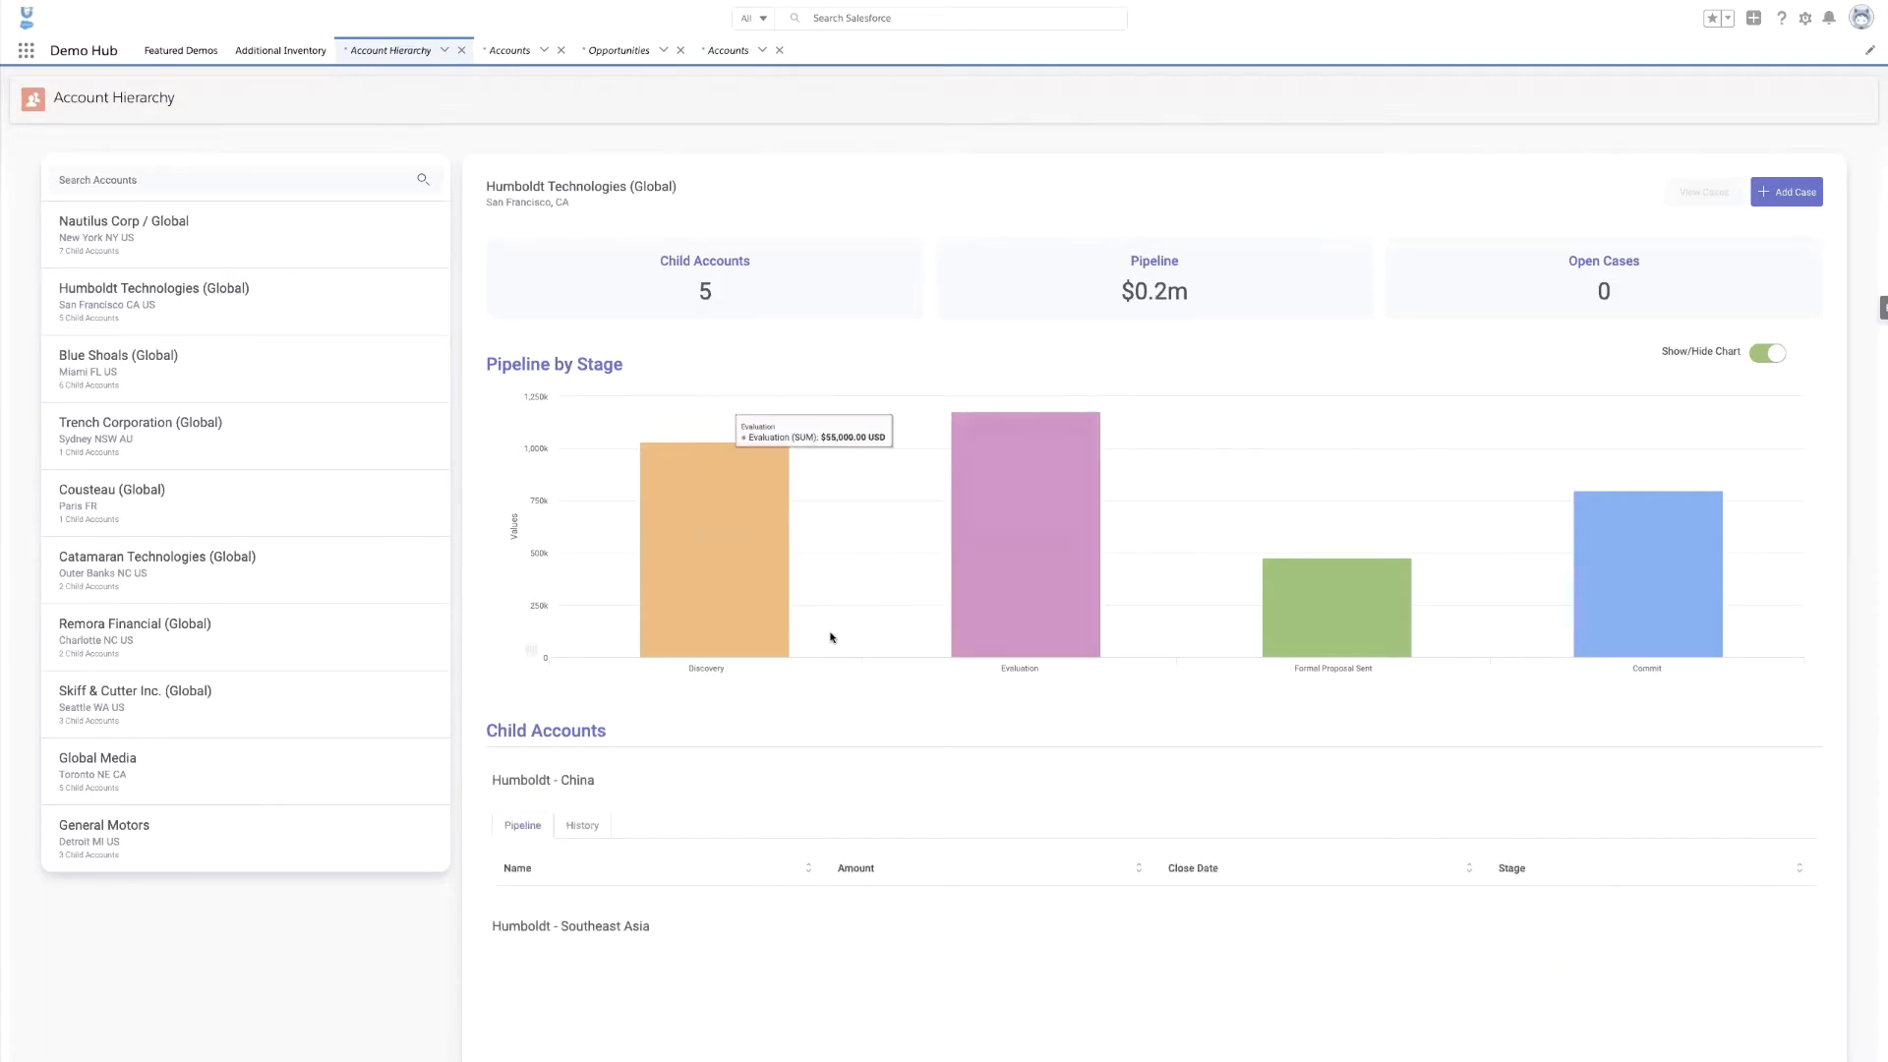
left_click(283, 386)
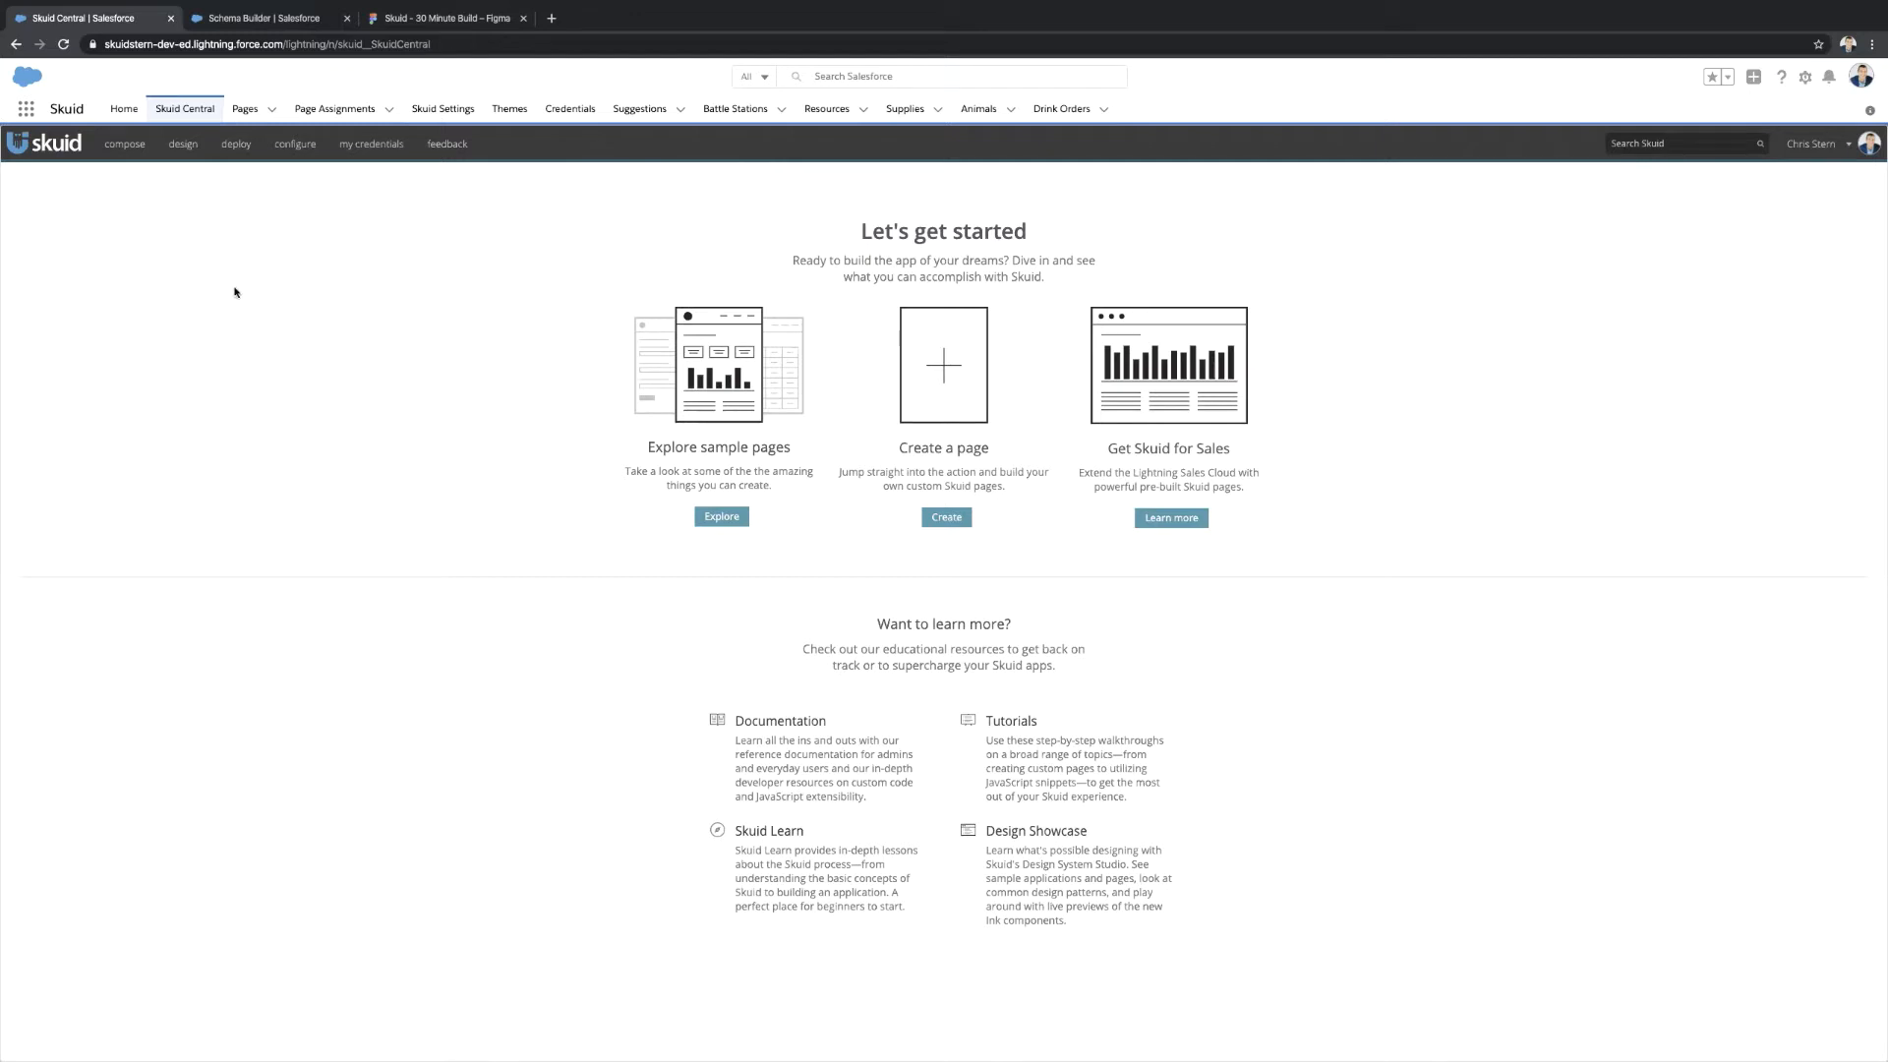
Create a new blank Skuid page named AccountHierarchy using Skuid API version v2.
mouse_move(133, 152)
left_click(135, 168)
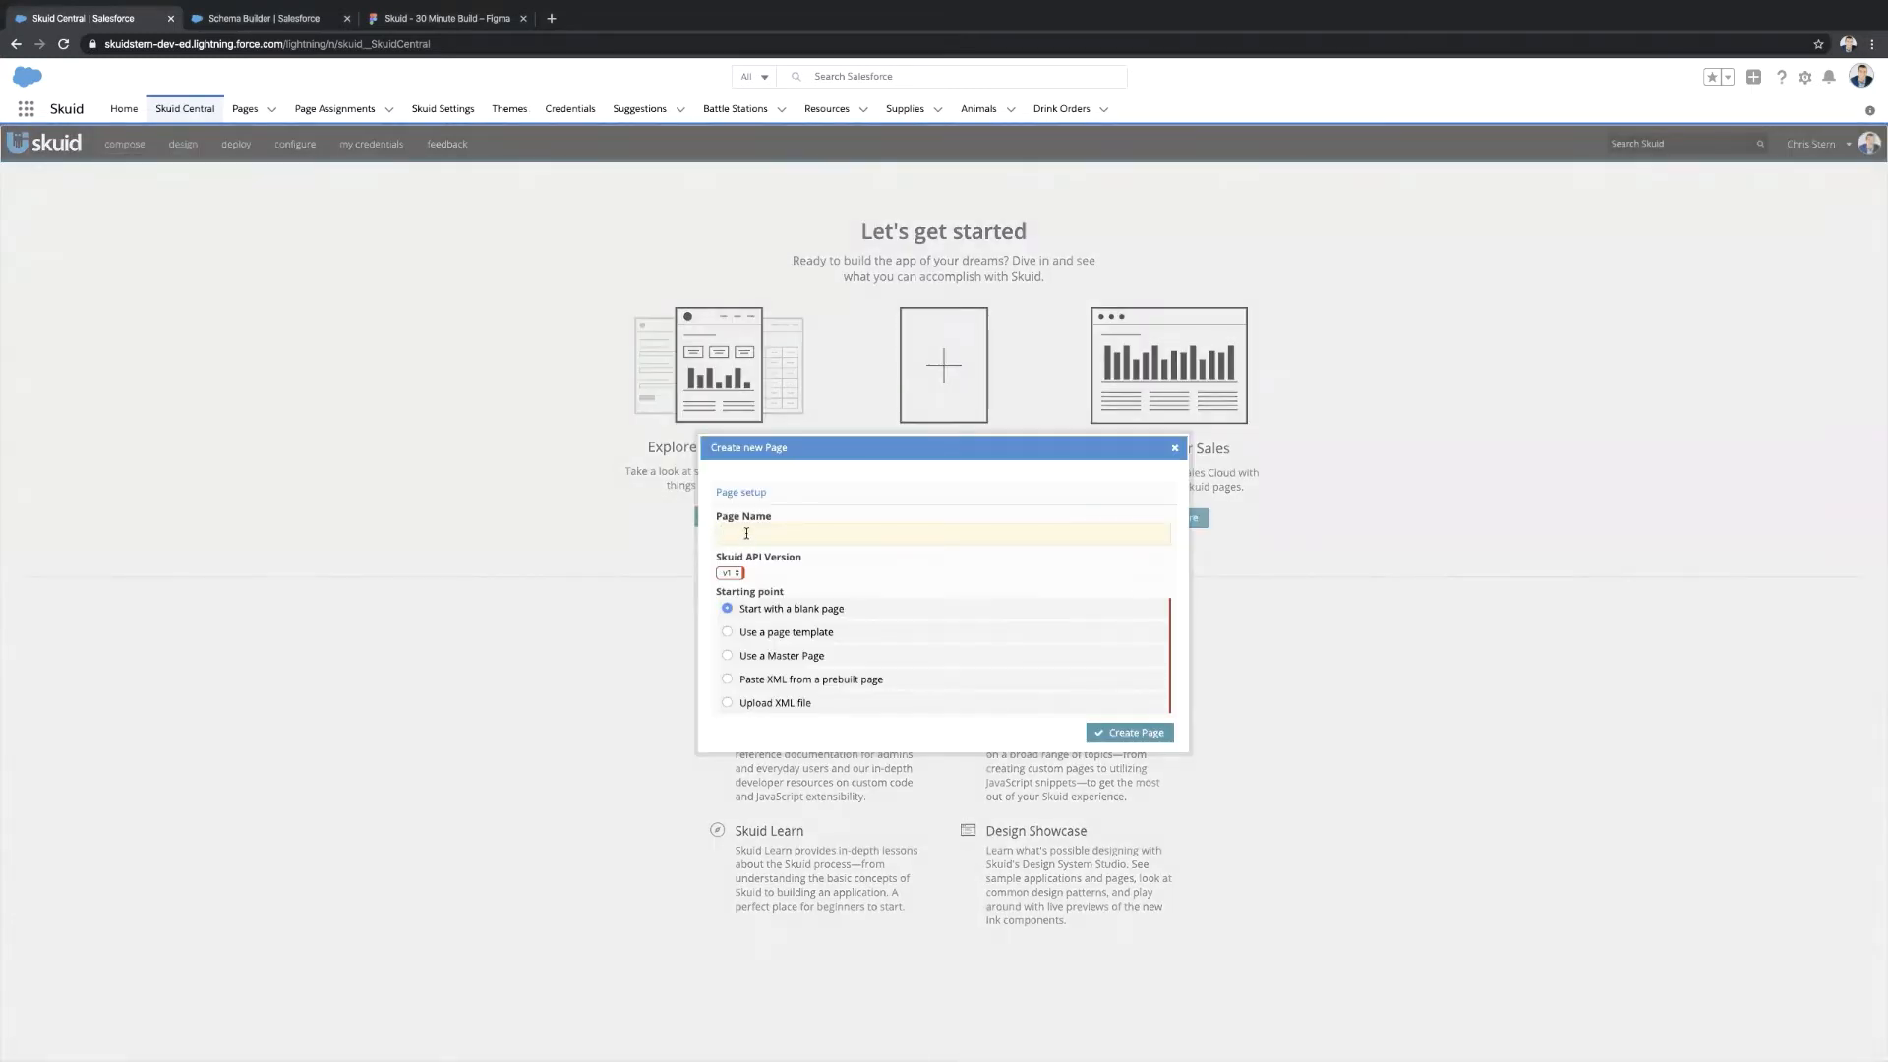
type("AccountHierarchy")
left_click(729, 573)
left_click(733, 589)
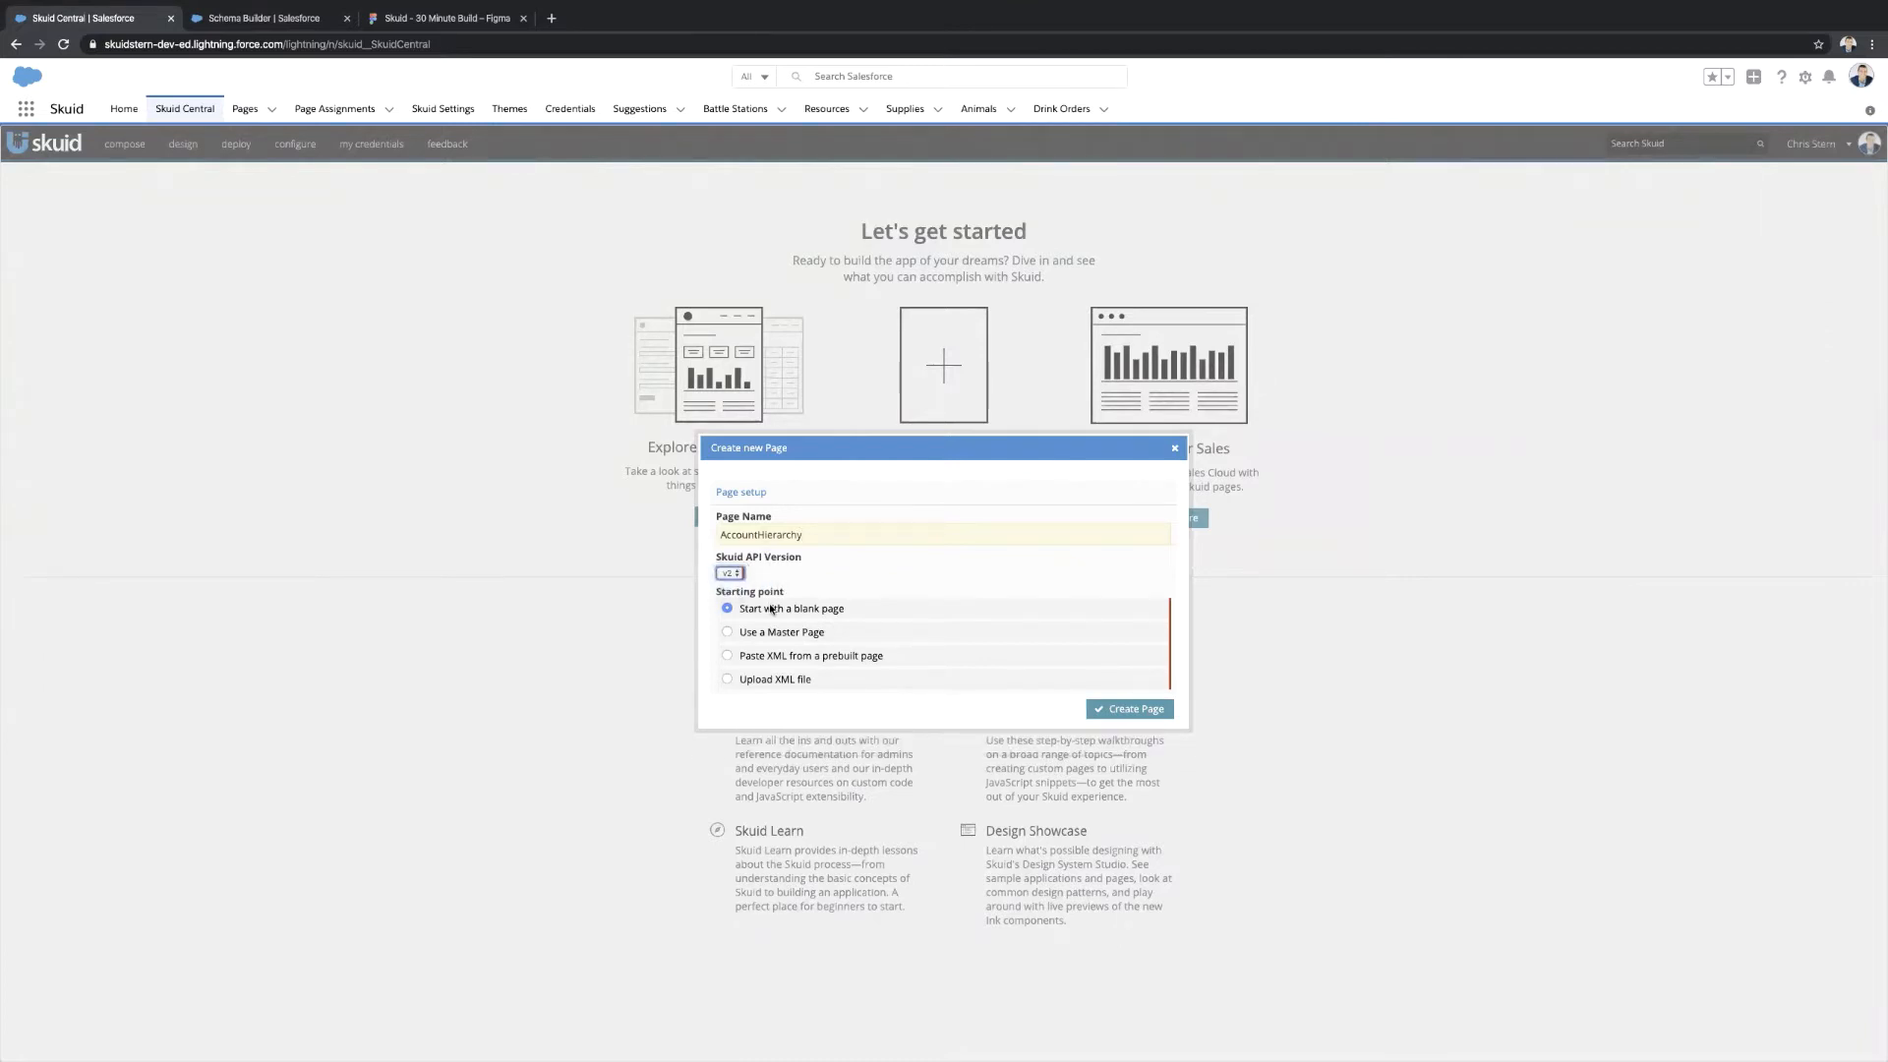
left_click(1105, 711)
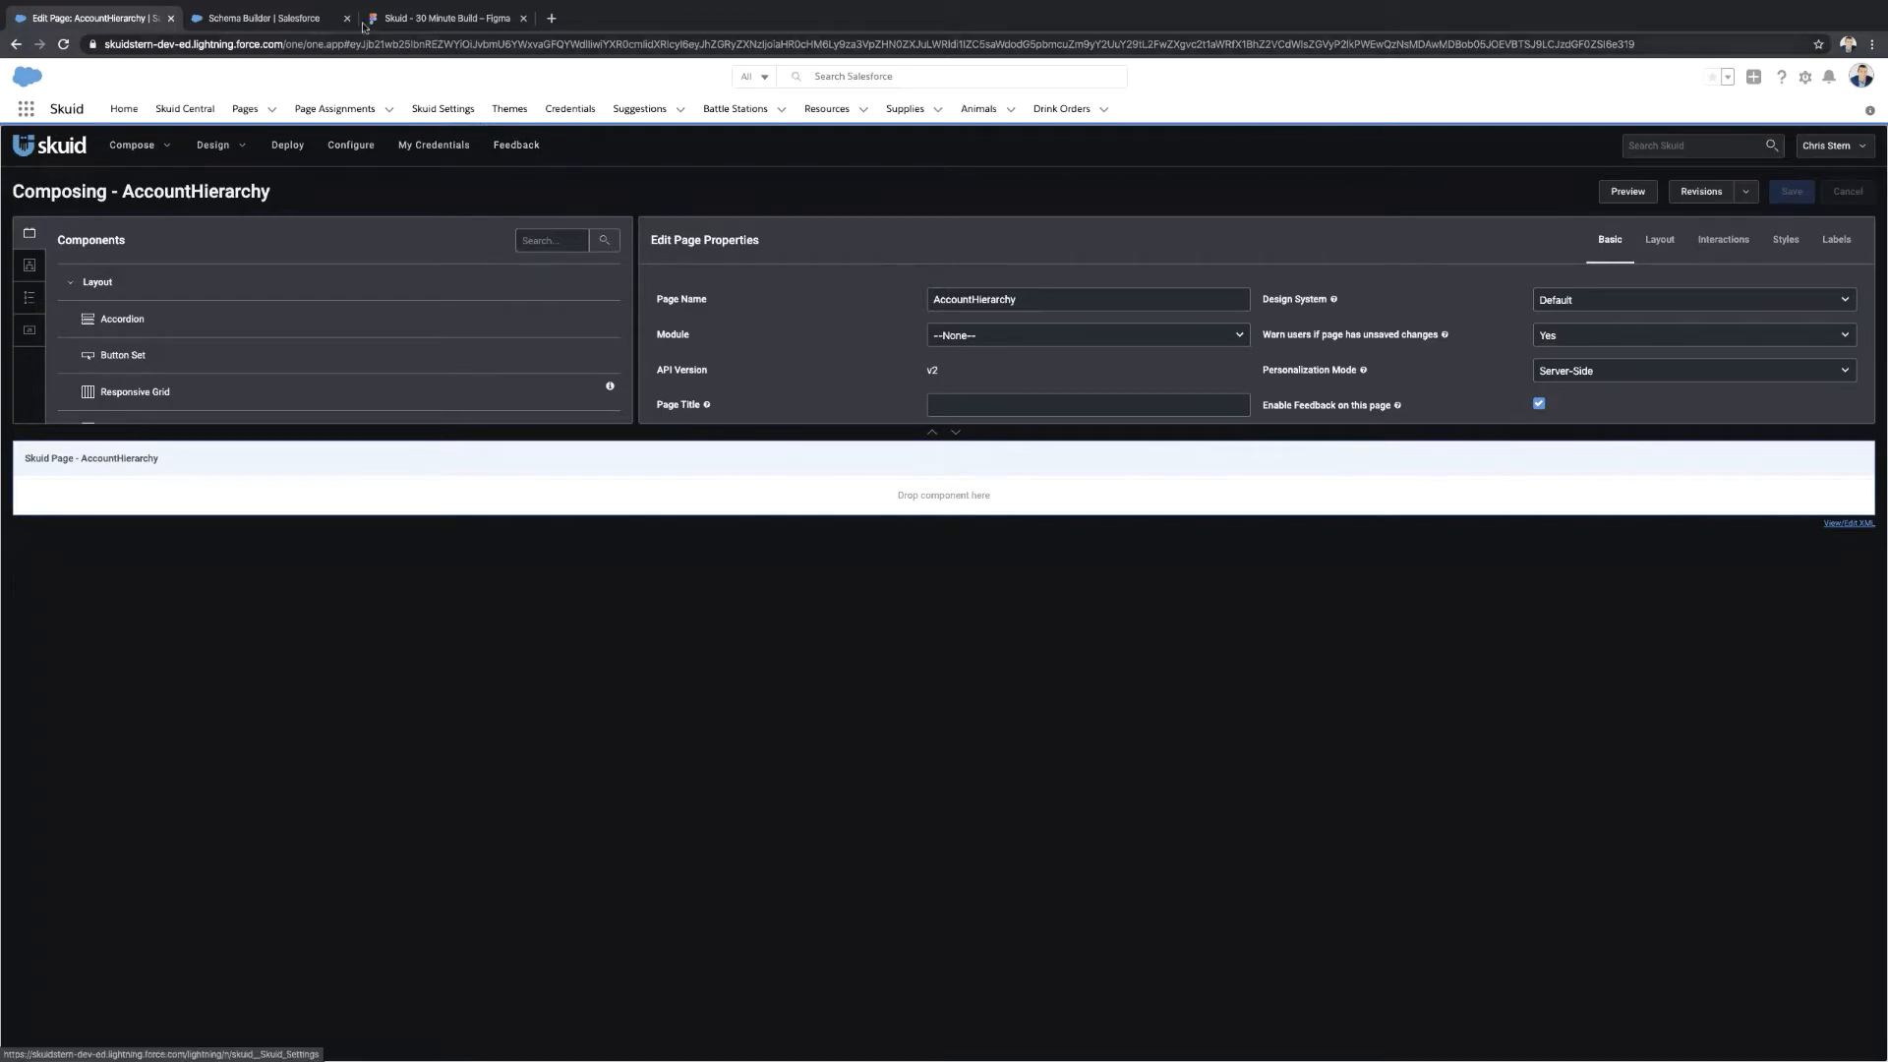
Switch to the Figma mockup and inspect the styling of its KPI cards, chart bars, section headings and tab labels.
left_click(448, 20)
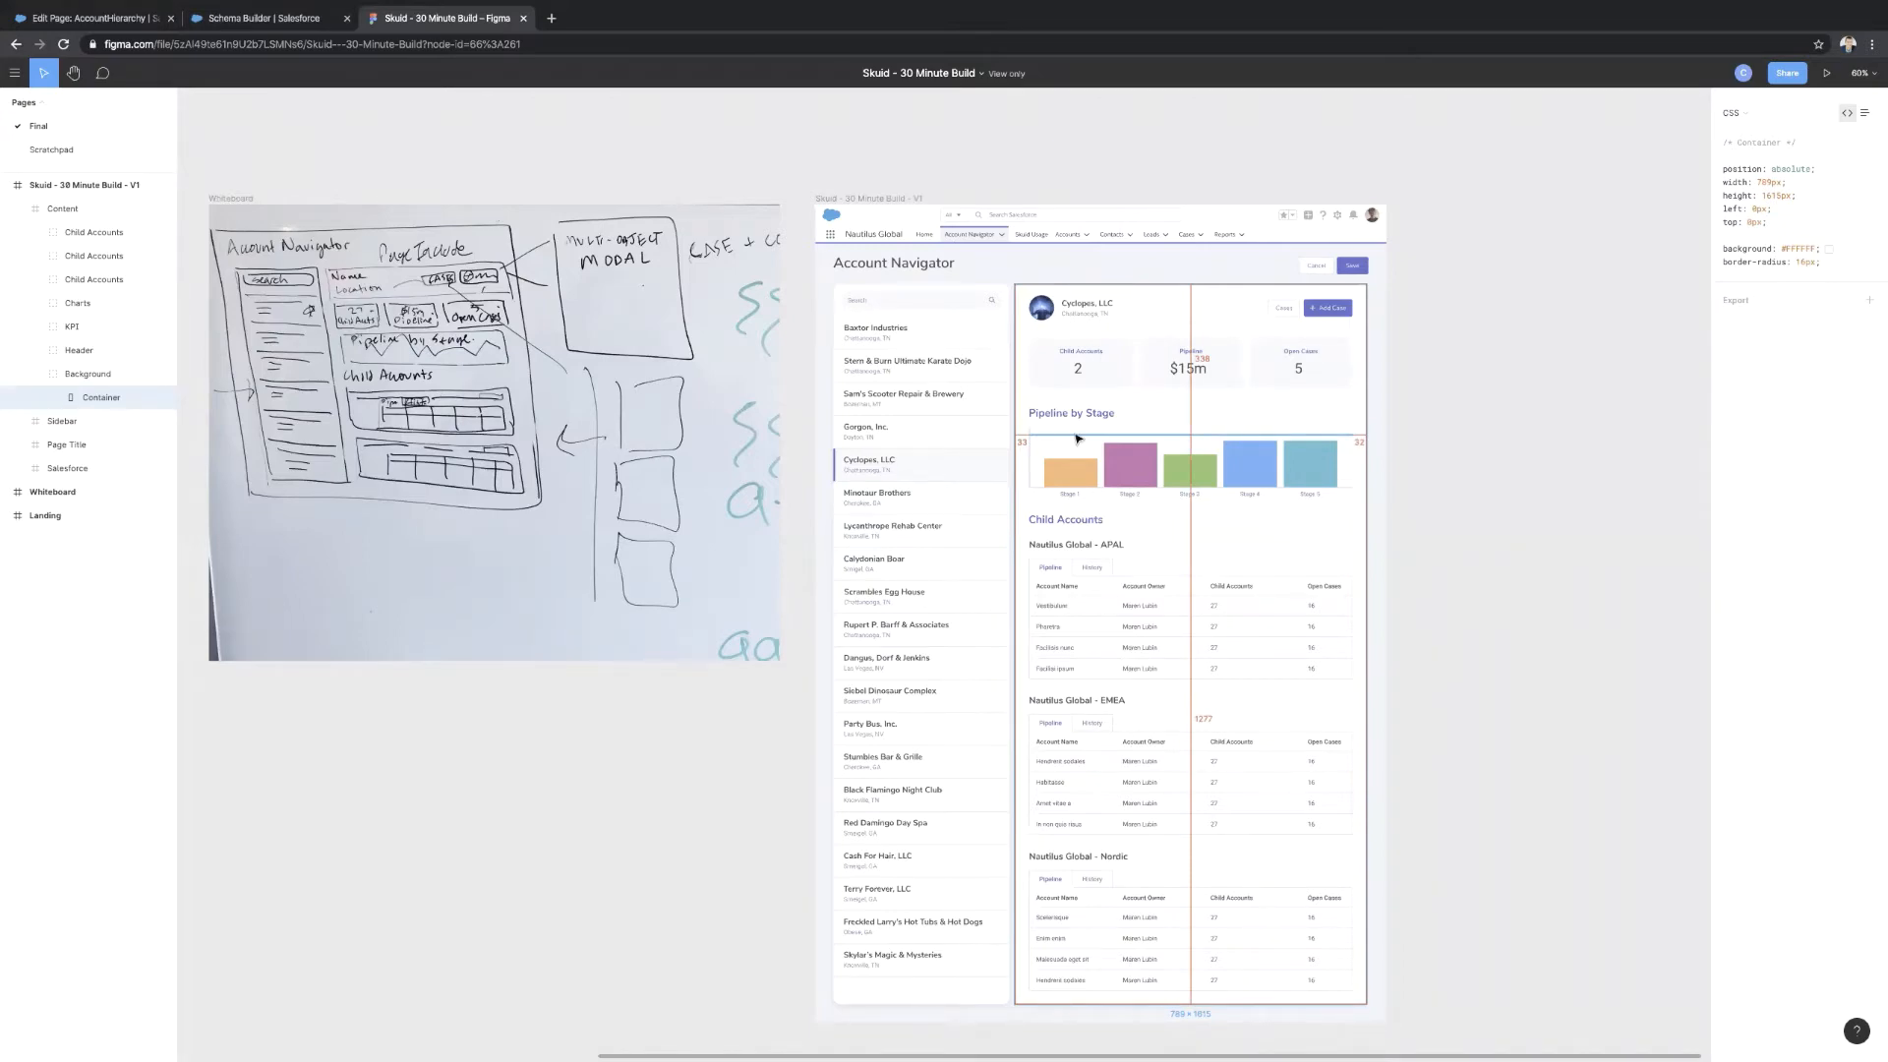
scroll(1078, 438, "up", 5)
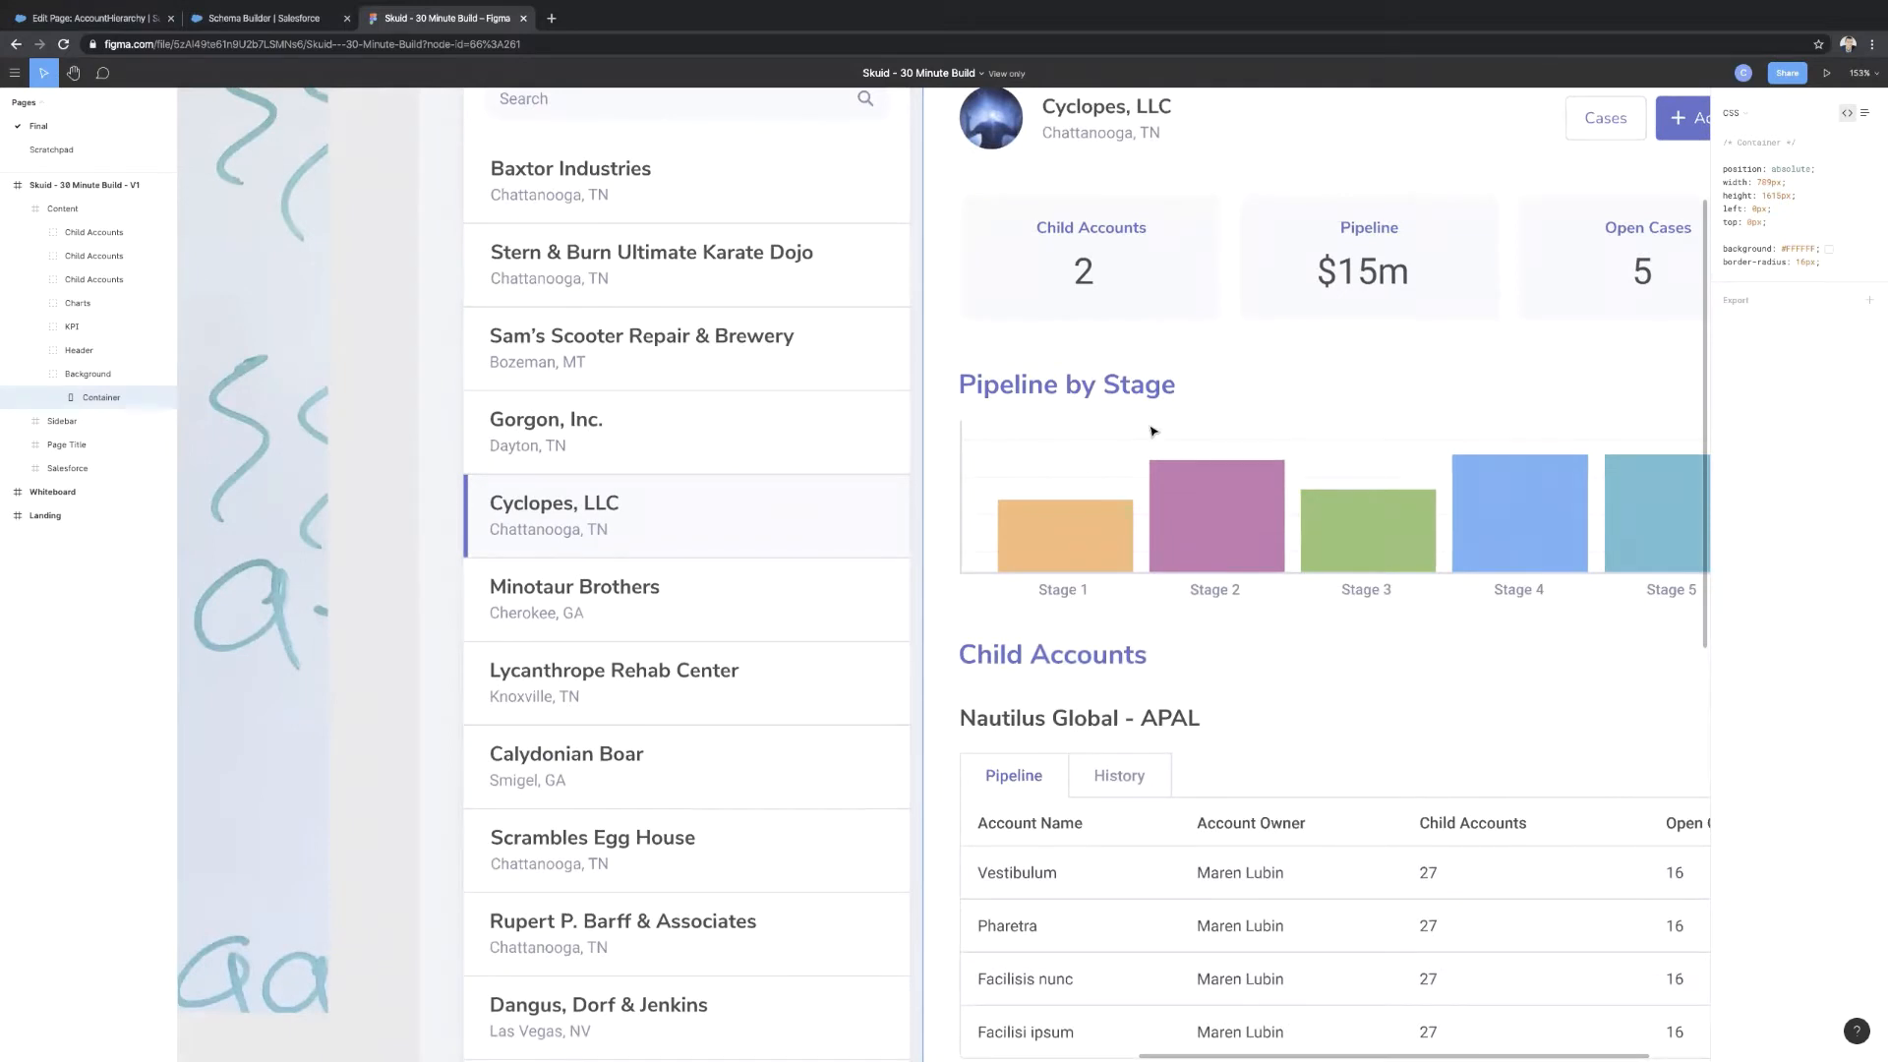
left_click(1175, 292)
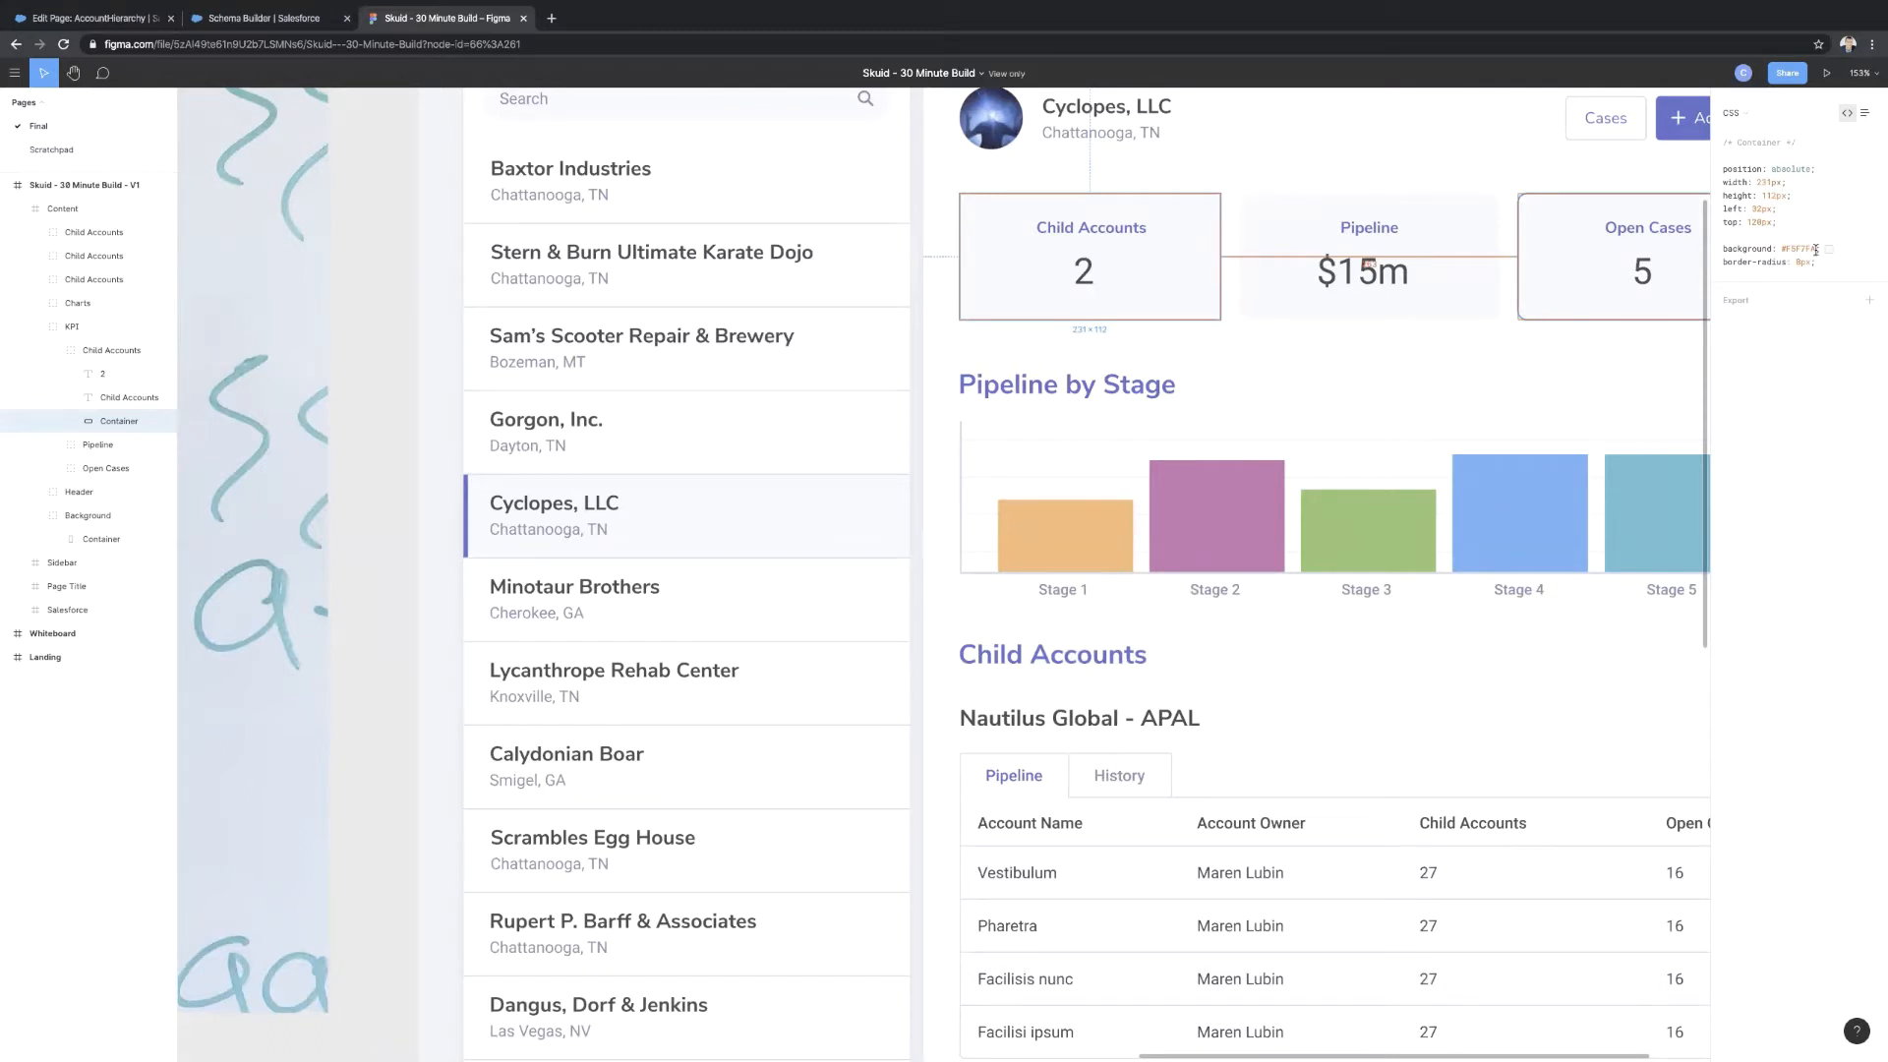
left_click(1229, 532)
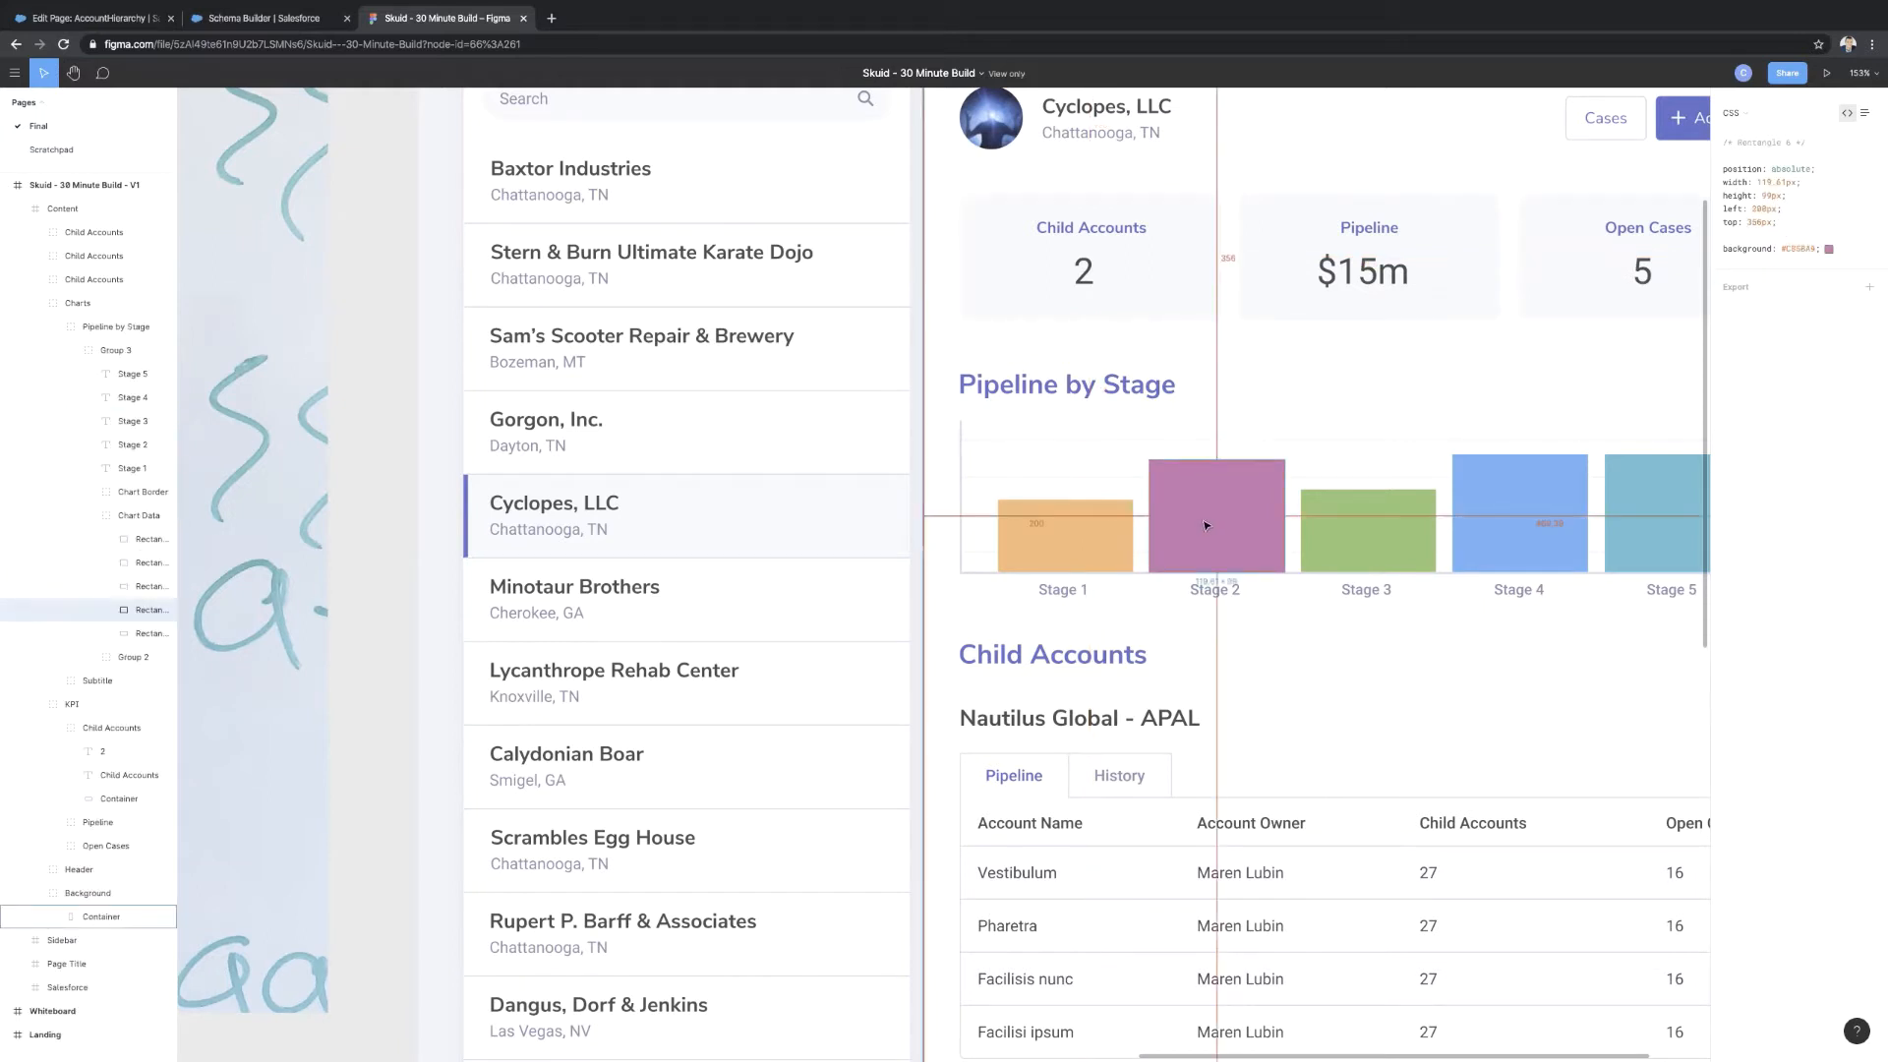
left_click(1068, 656)
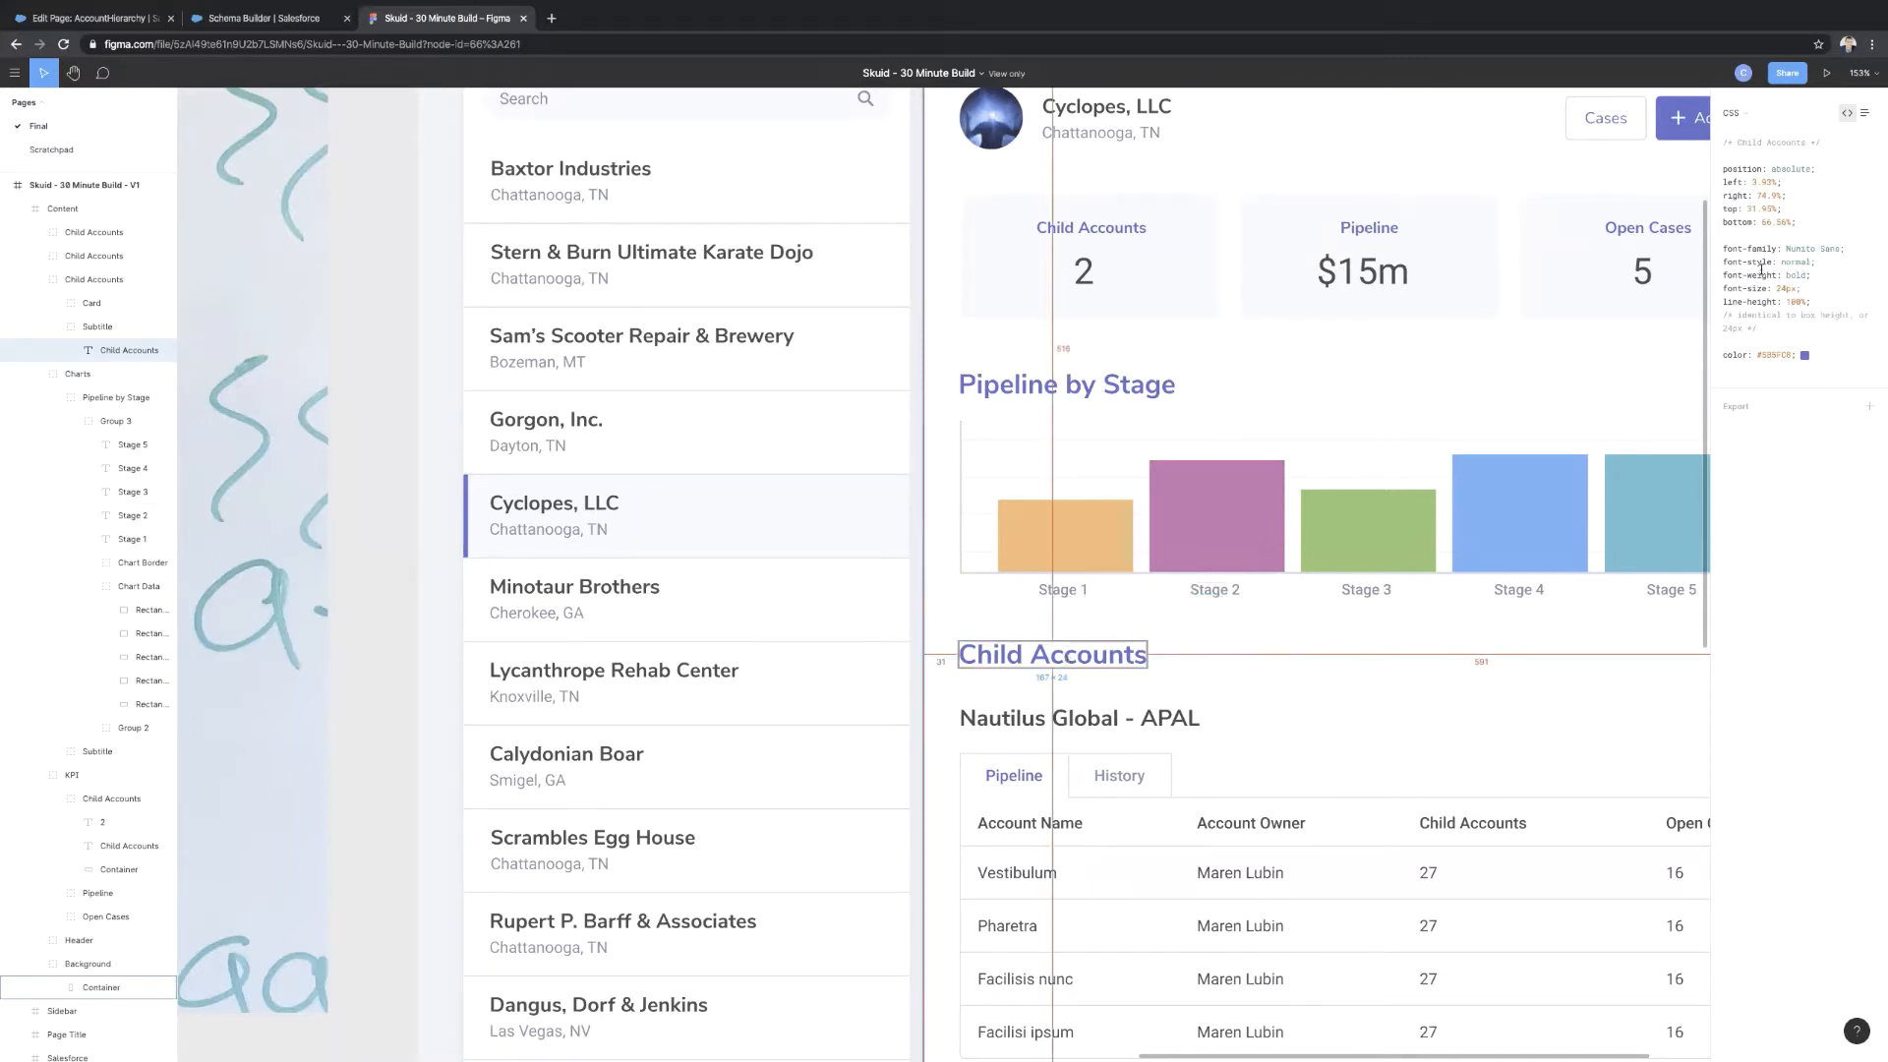
left_click(1121, 777)
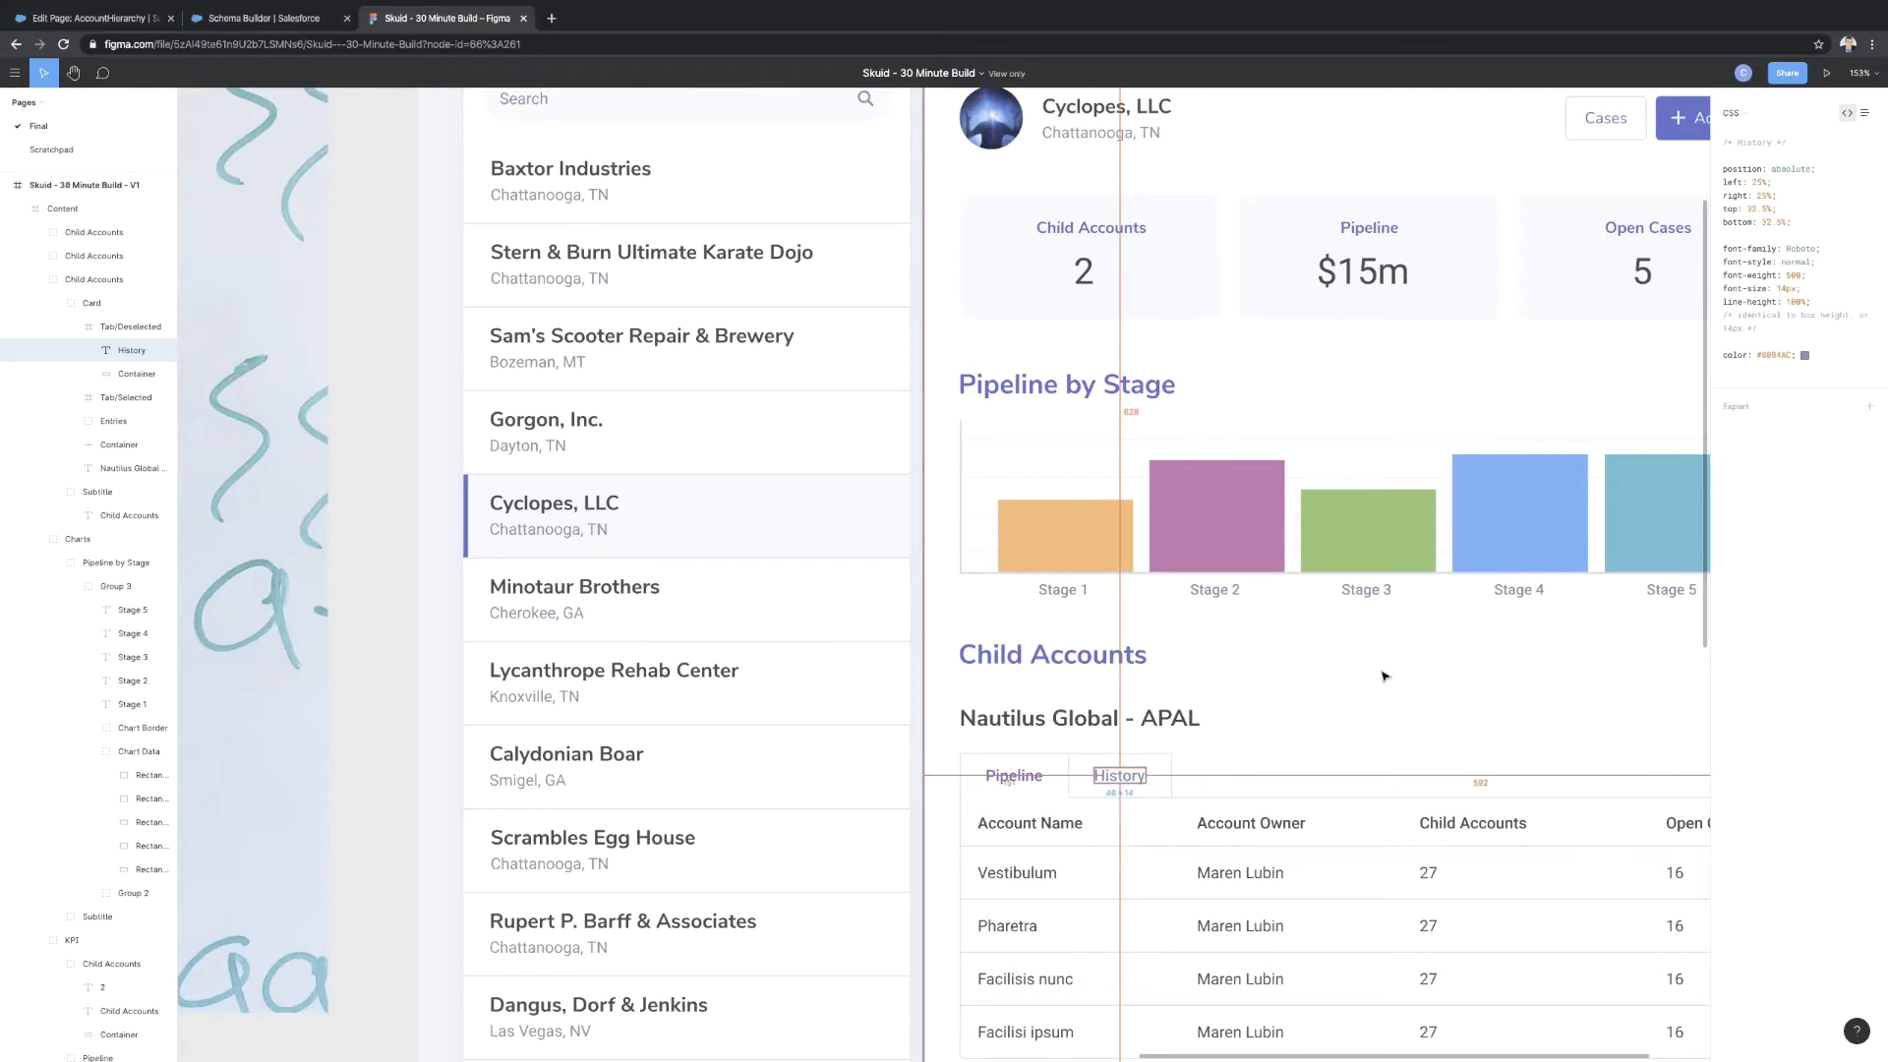
scroll(1384, 676, "right", 5)
scroll(1385, 676, "up", 1)
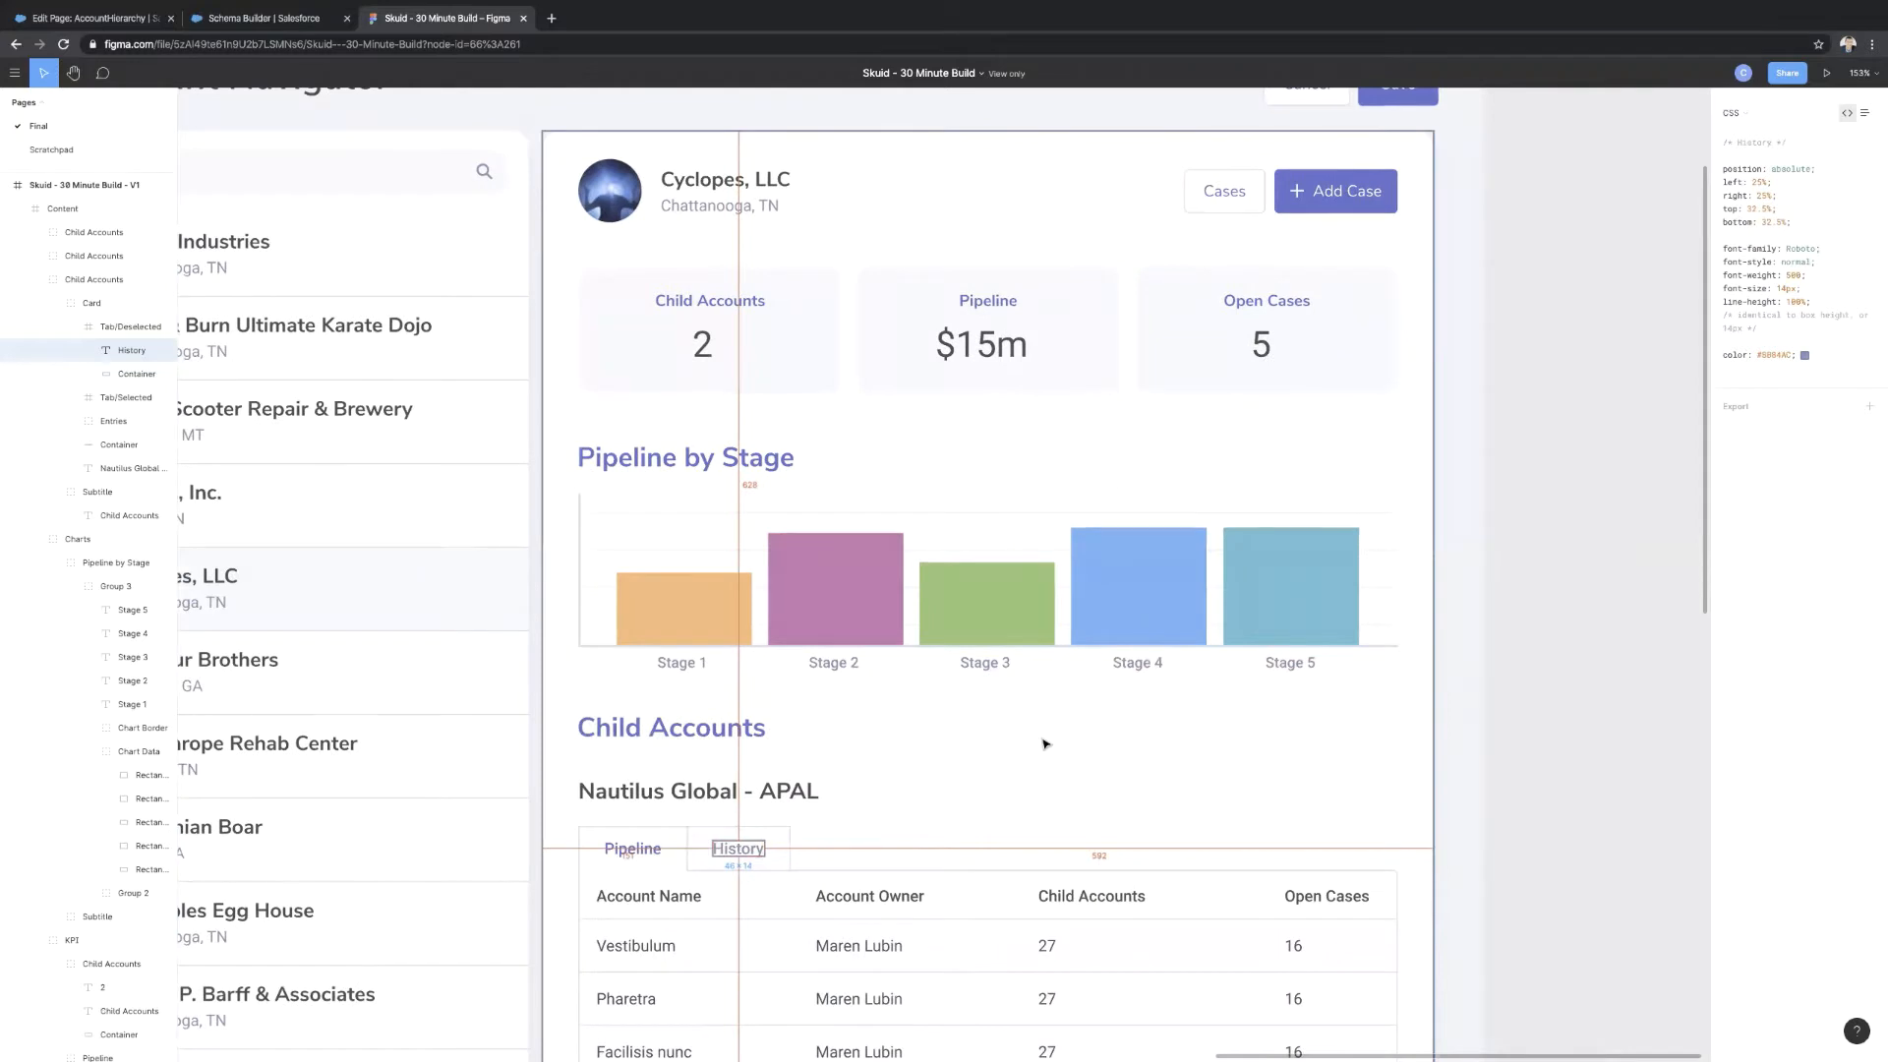
left_click(662, 726)
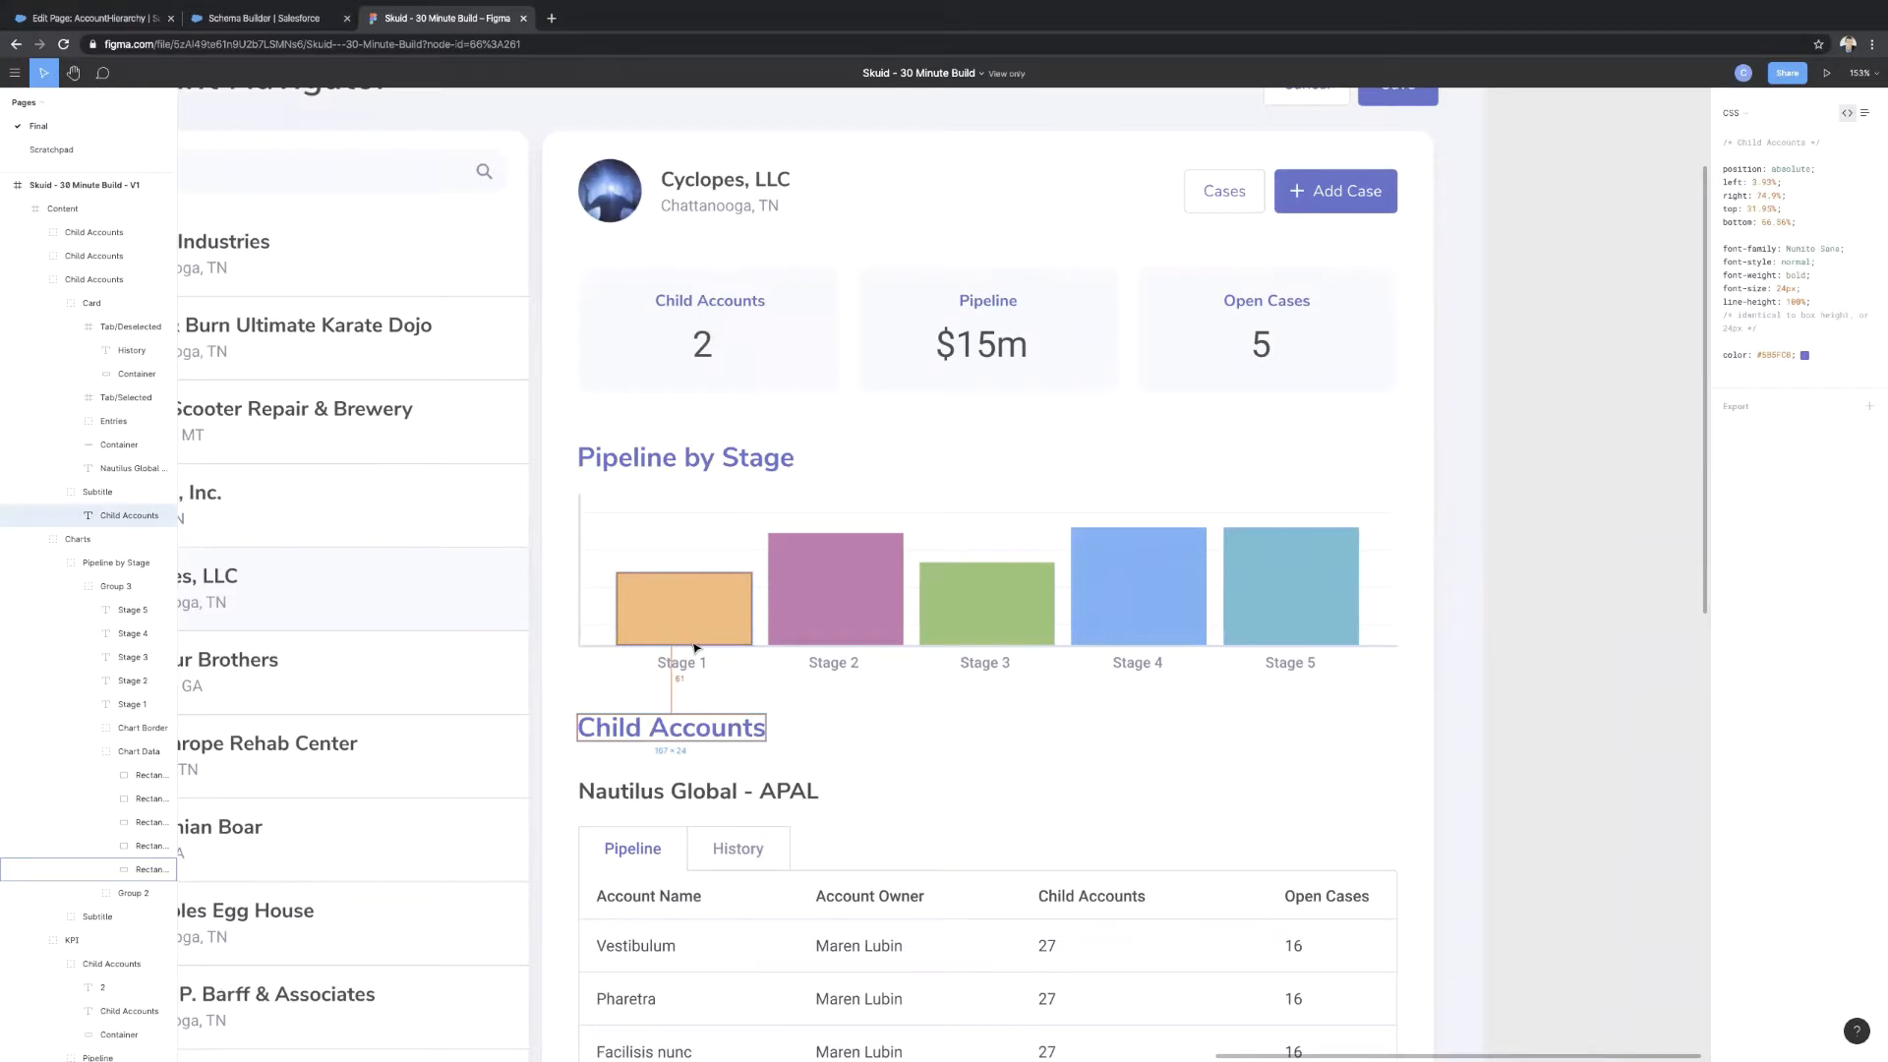
left_click(688, 791)
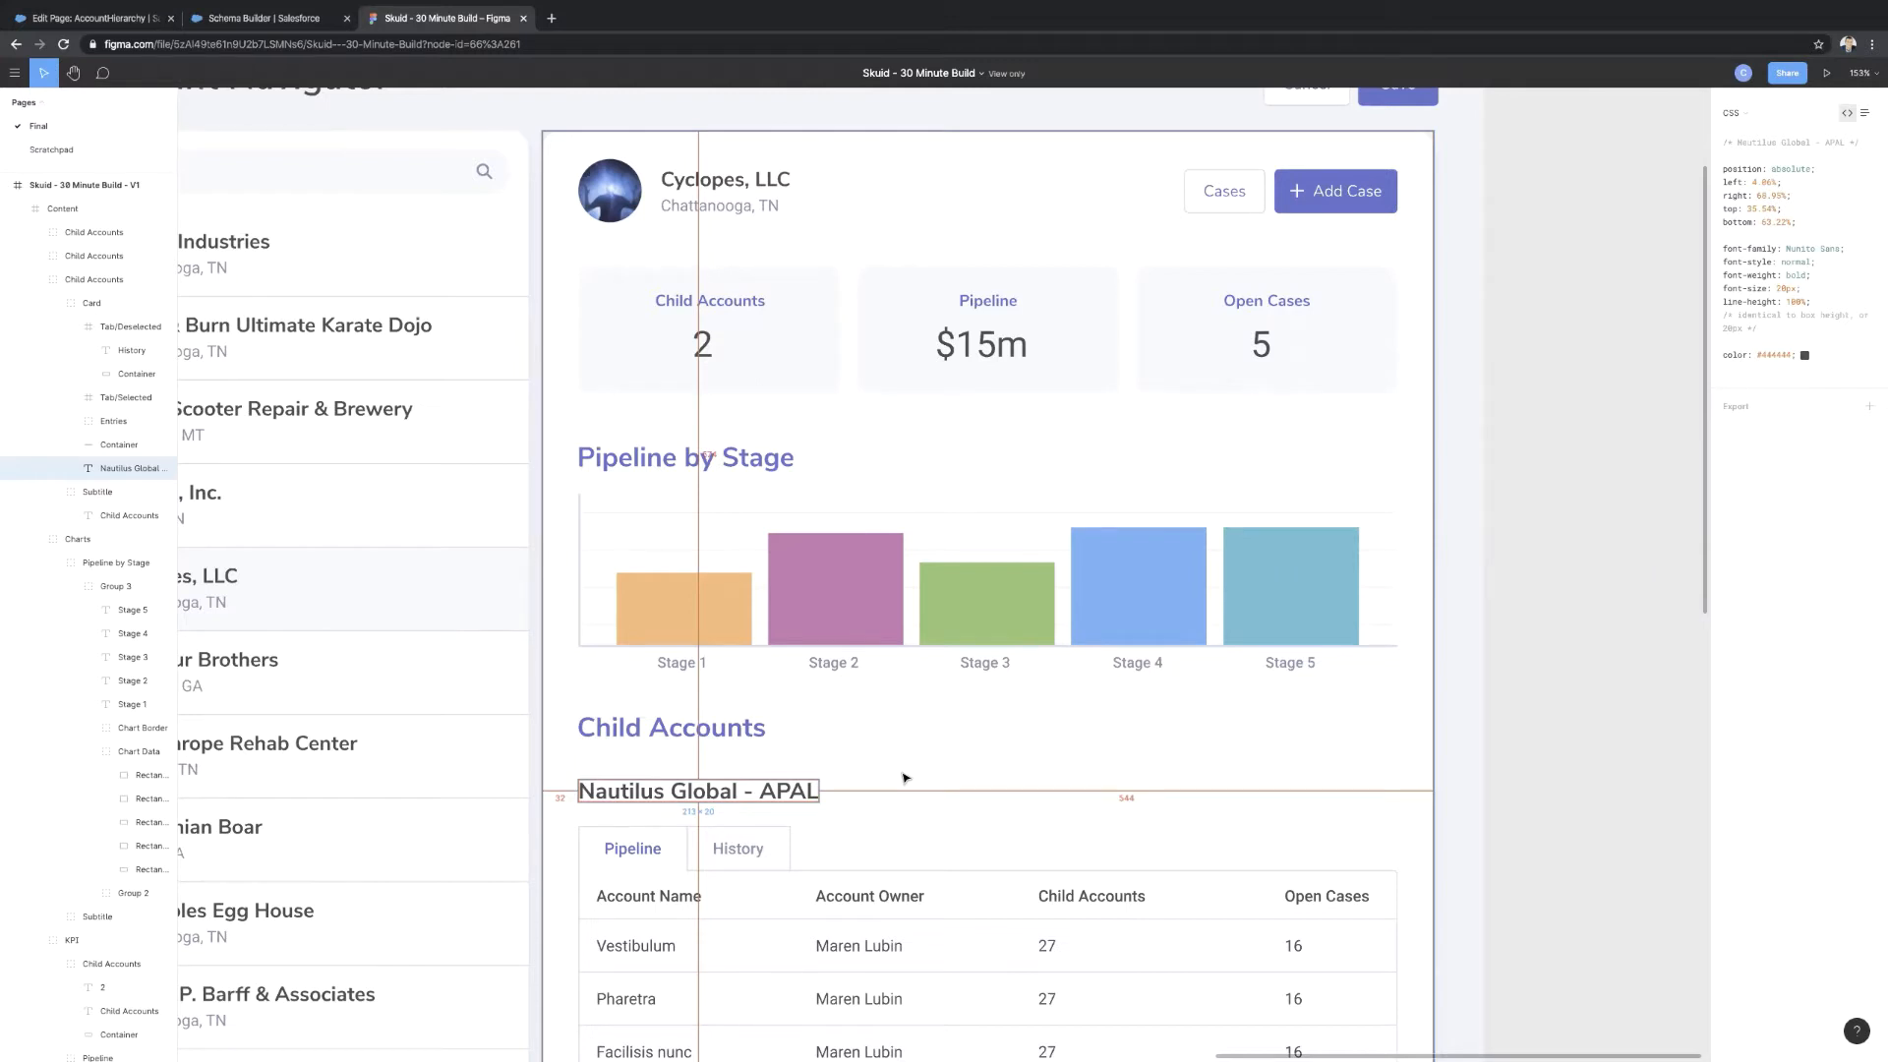
left_click(959, 220)
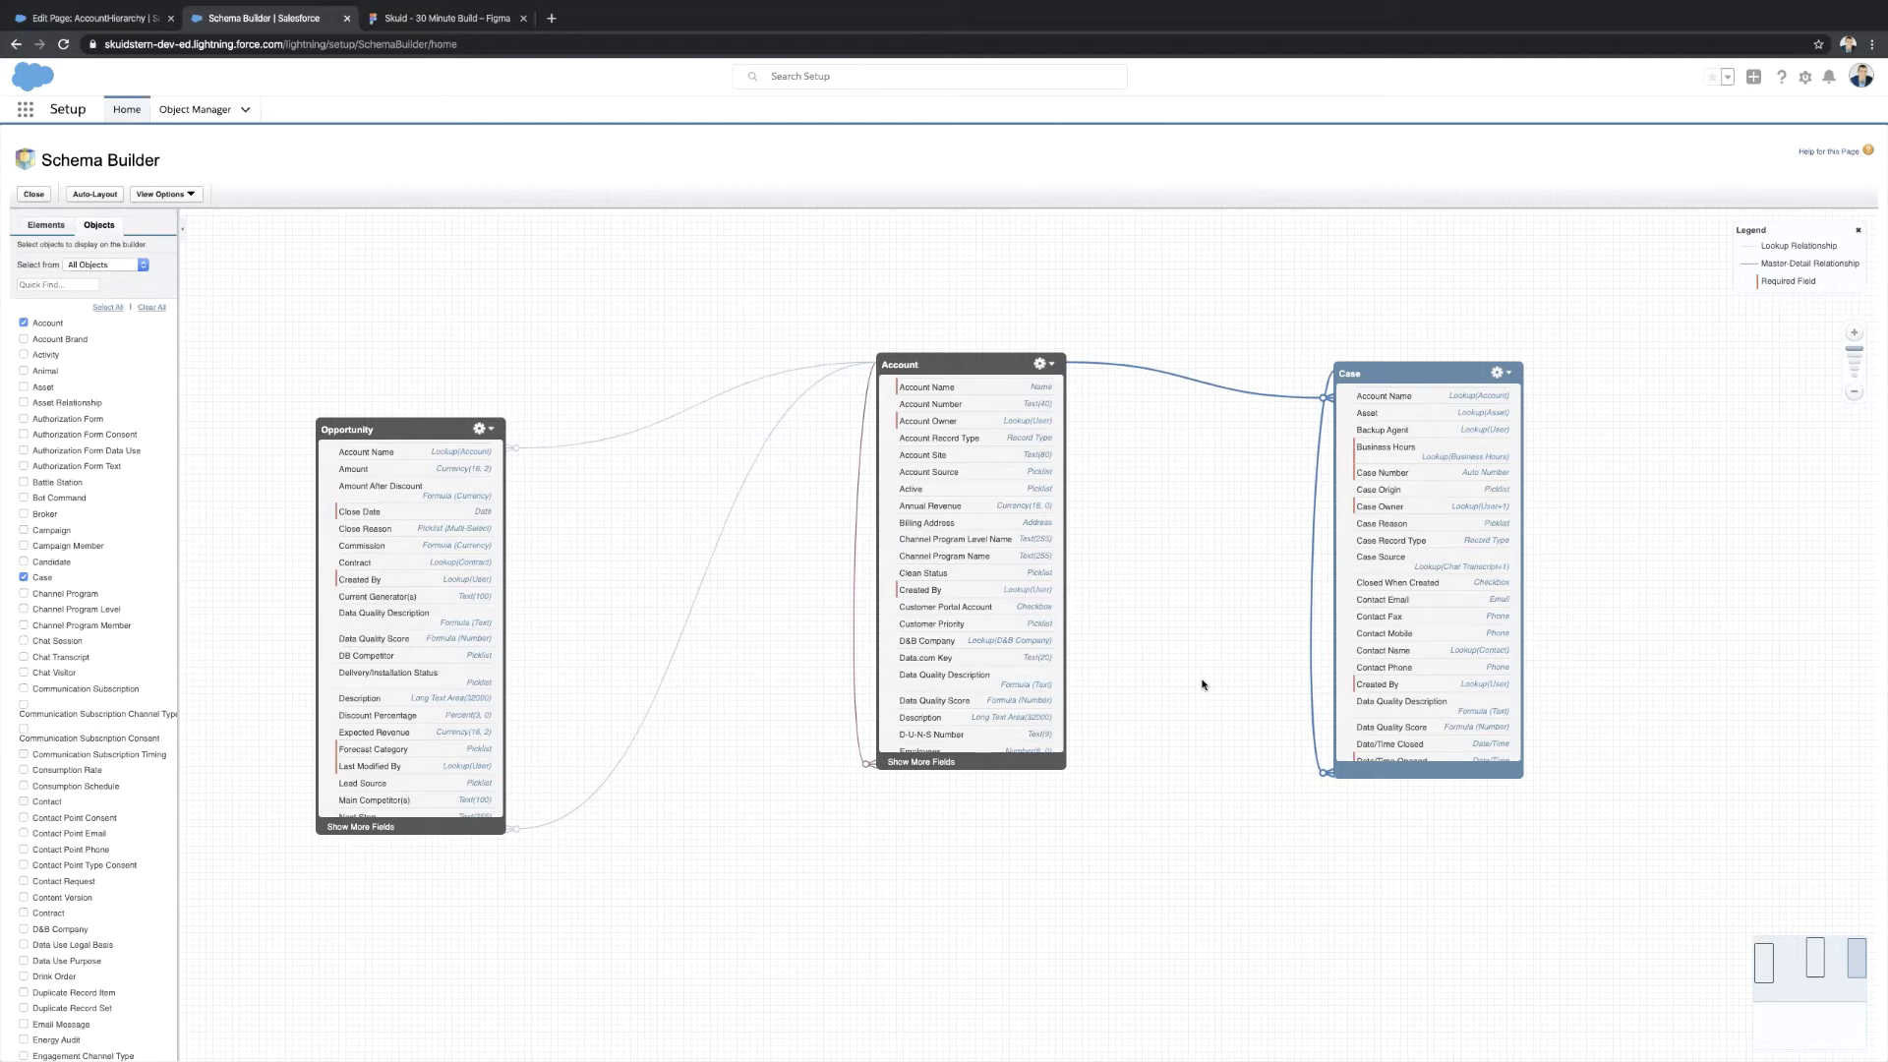
Return to the AccountHierarchy page composer and look through the available layout, data and visualization components.
left_click(118, 22)
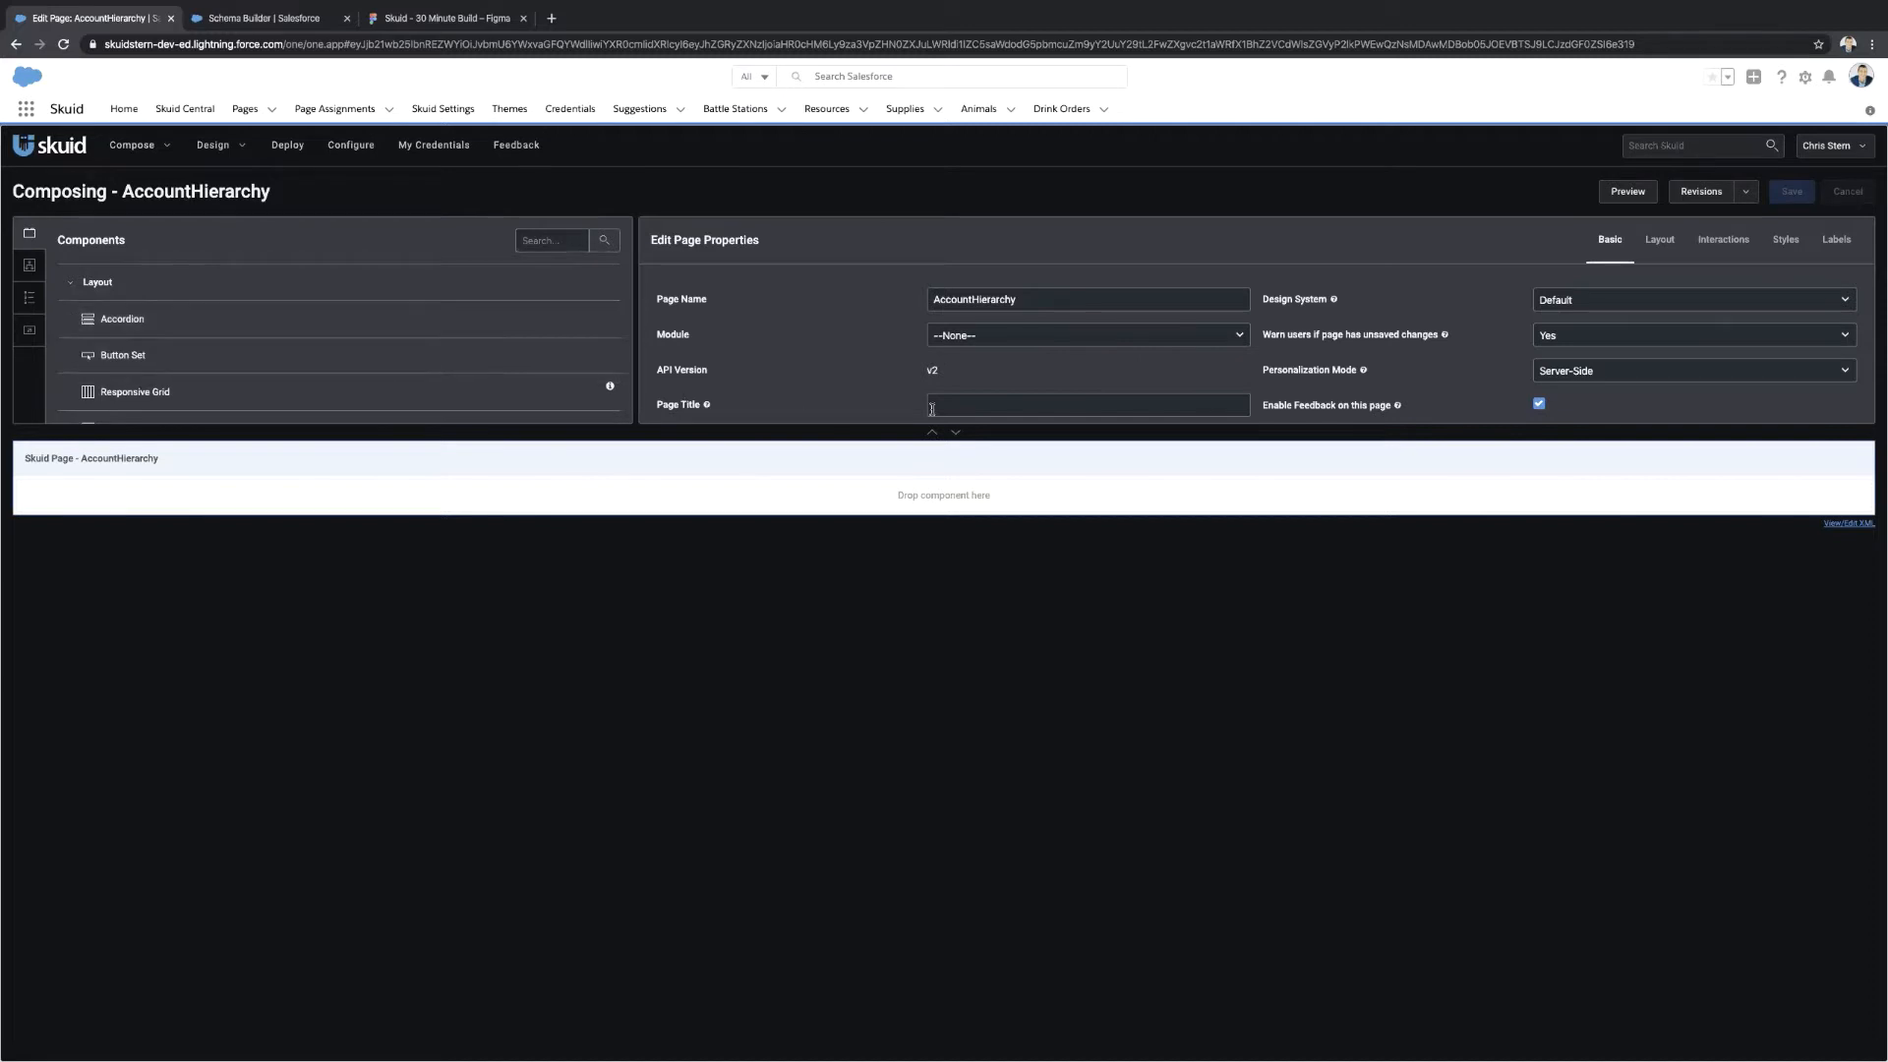
left_click(954, 433)
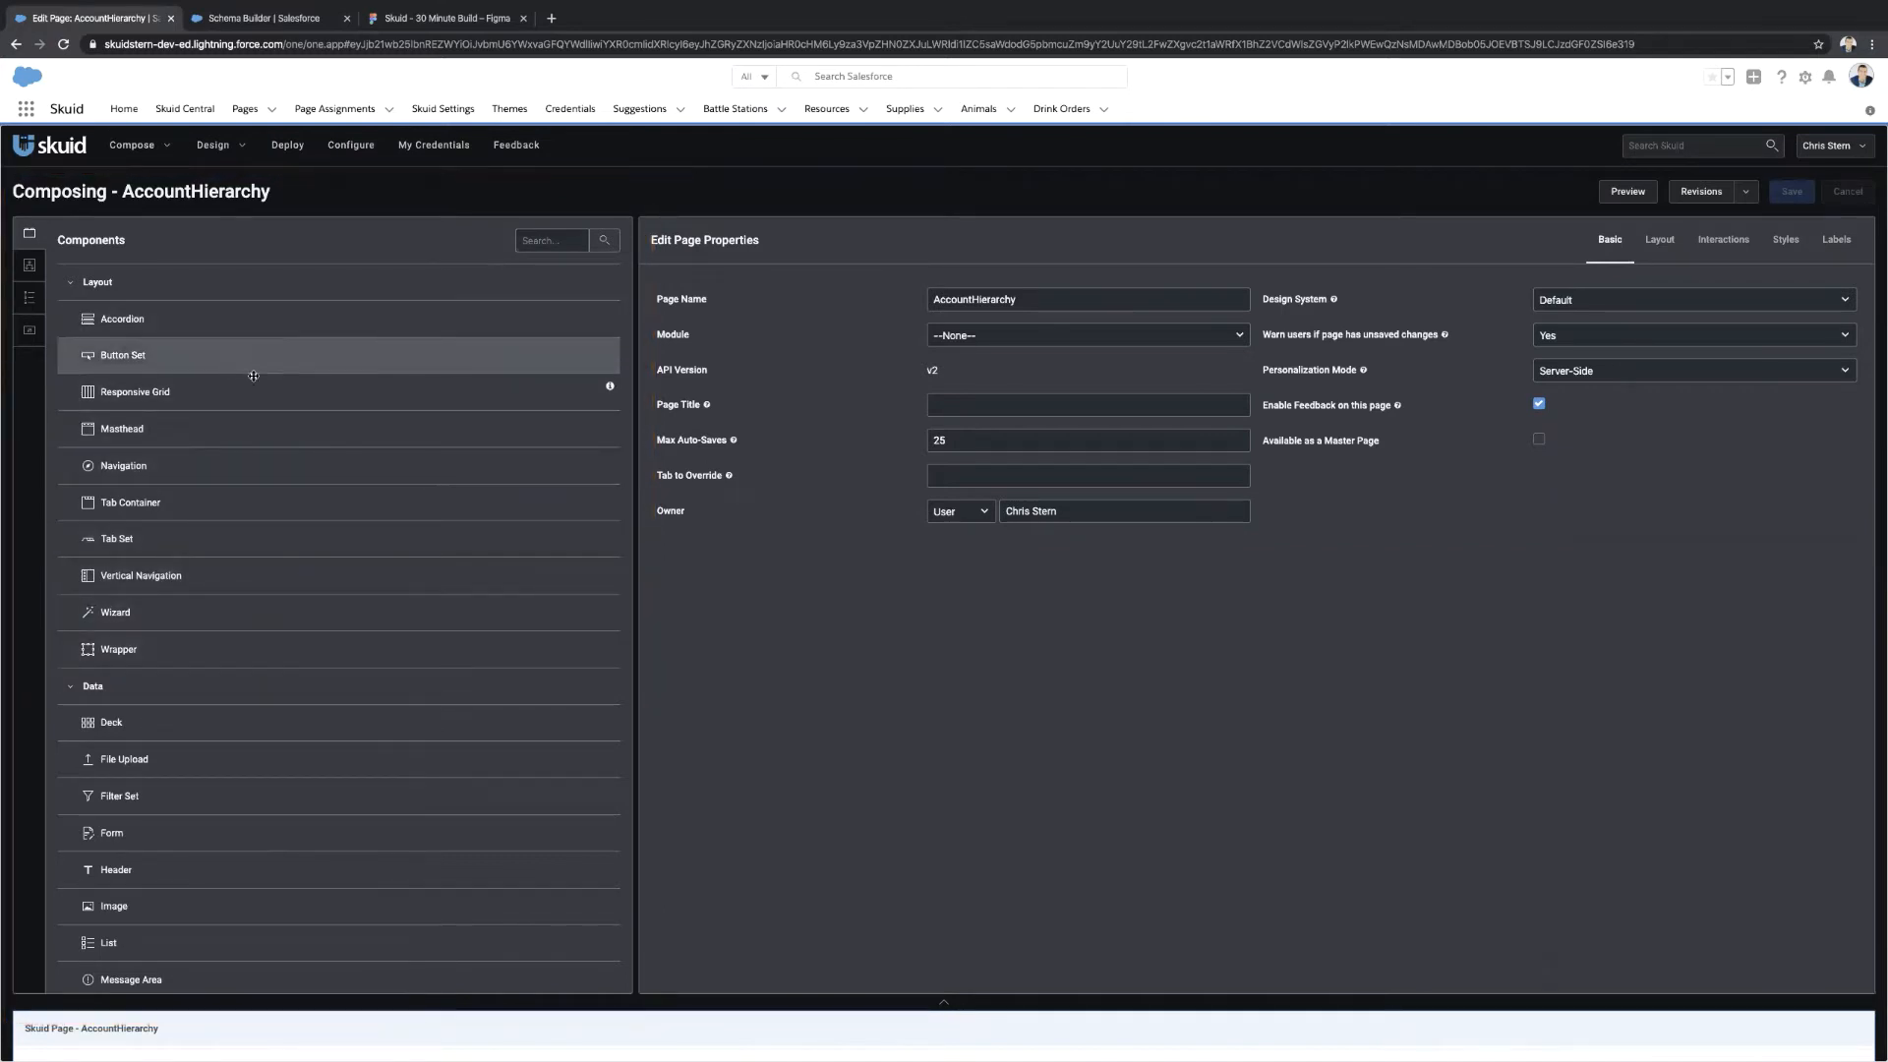
scroll(250, 789, "down", 1)
scroll(251, 789, "down", 3)
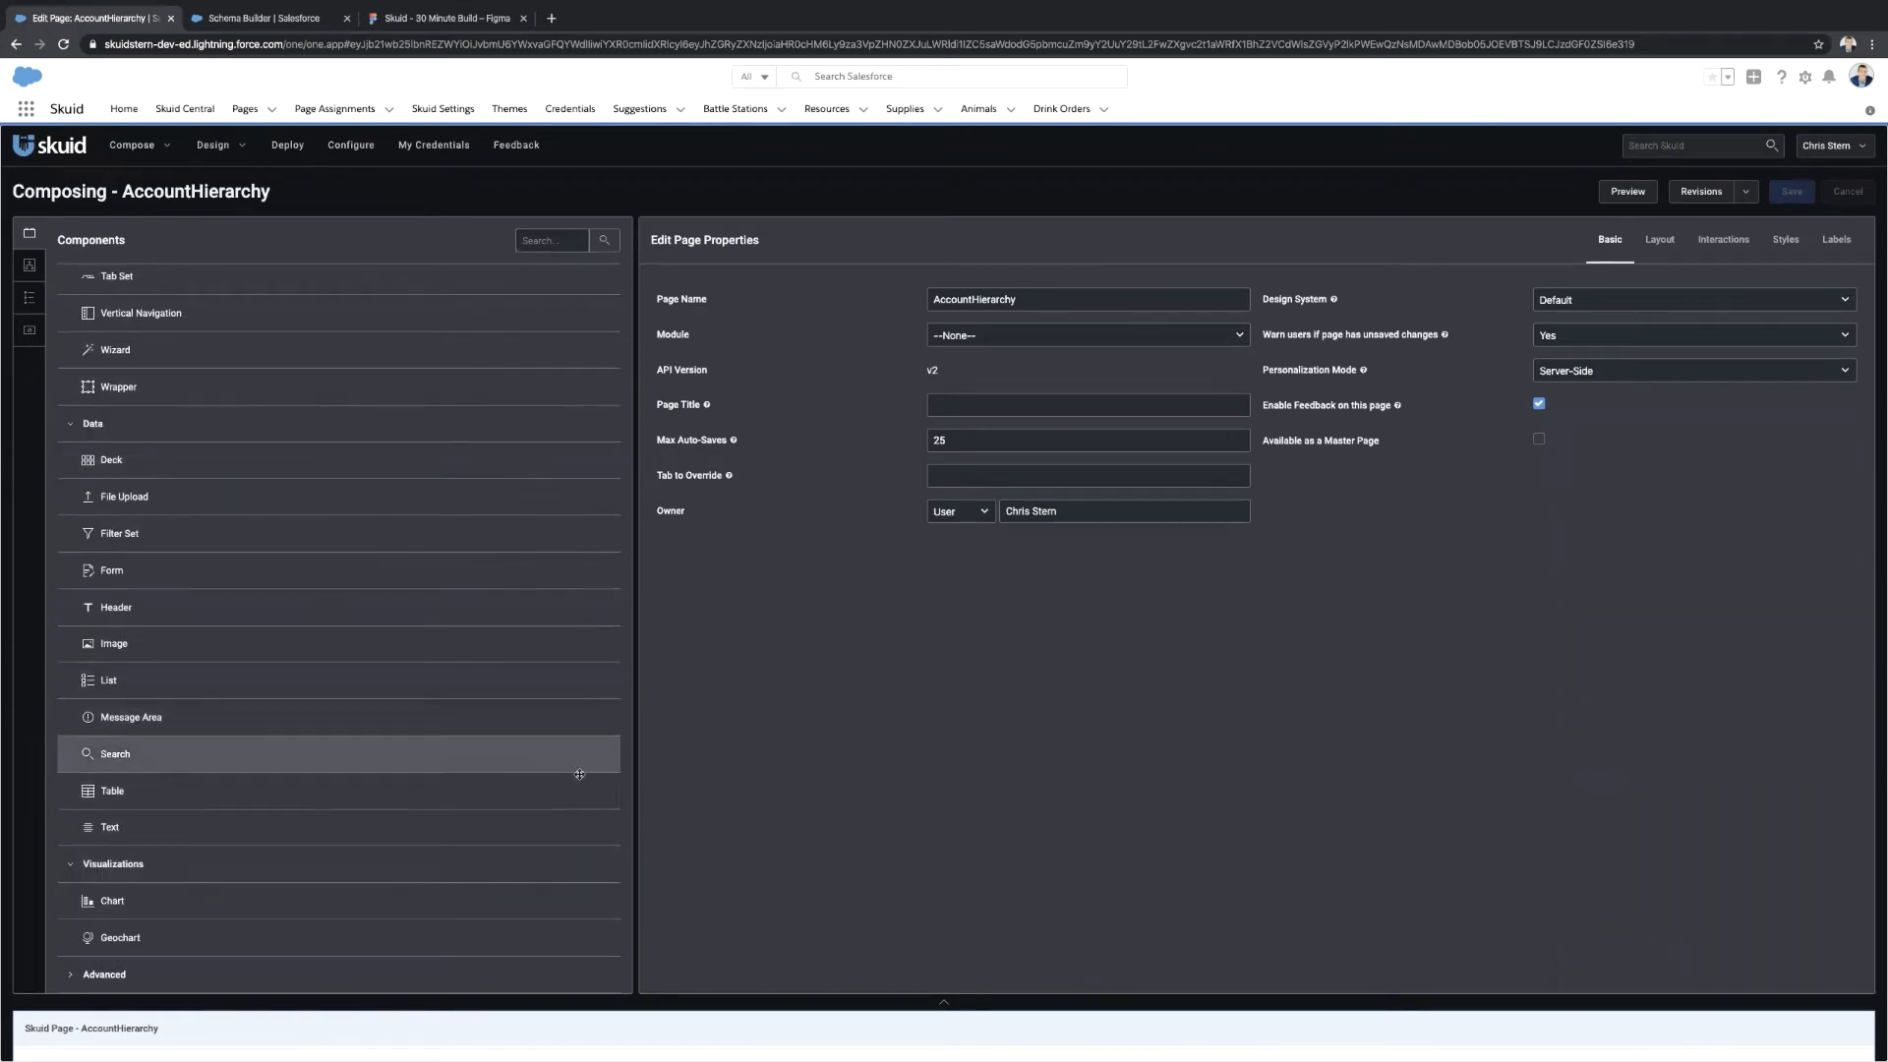
left_click(943, 1001)
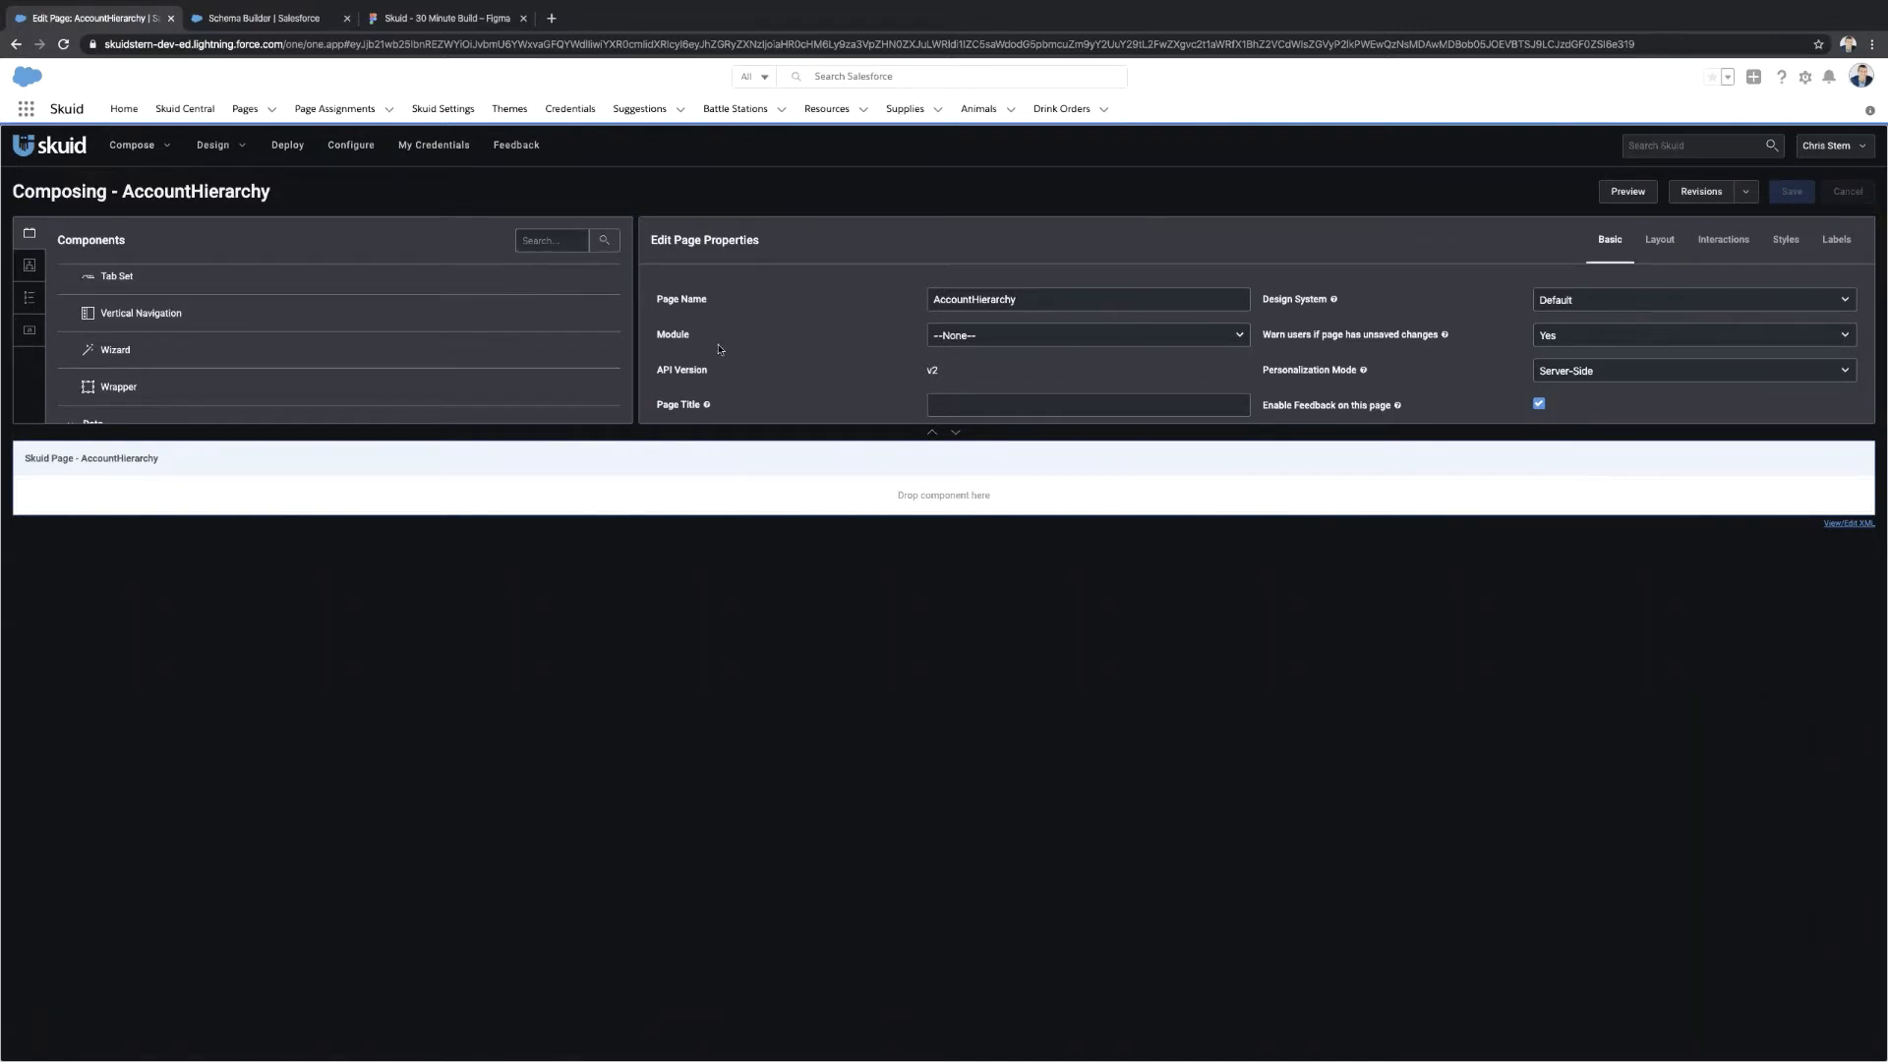
Add a model with the Id Account, based on the Salesforce Account object.
left_click(31, 265)
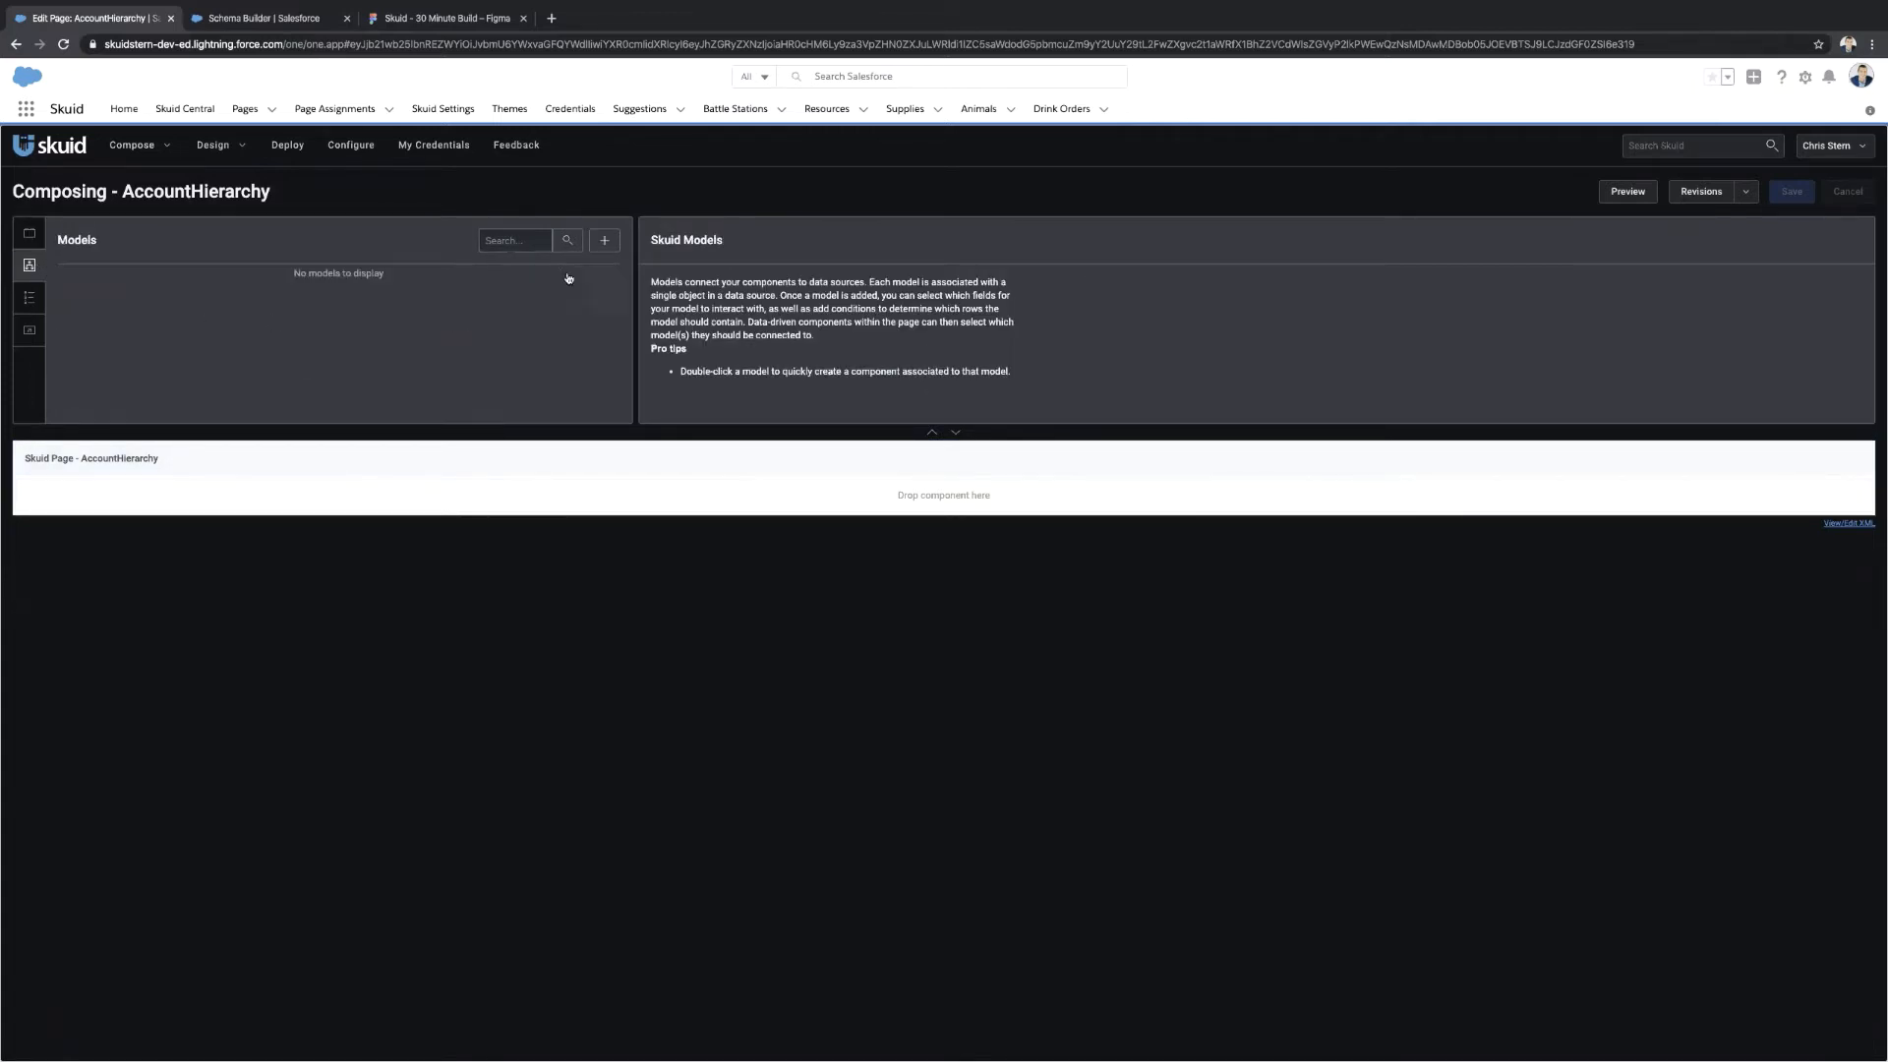
left_click(602, 242)
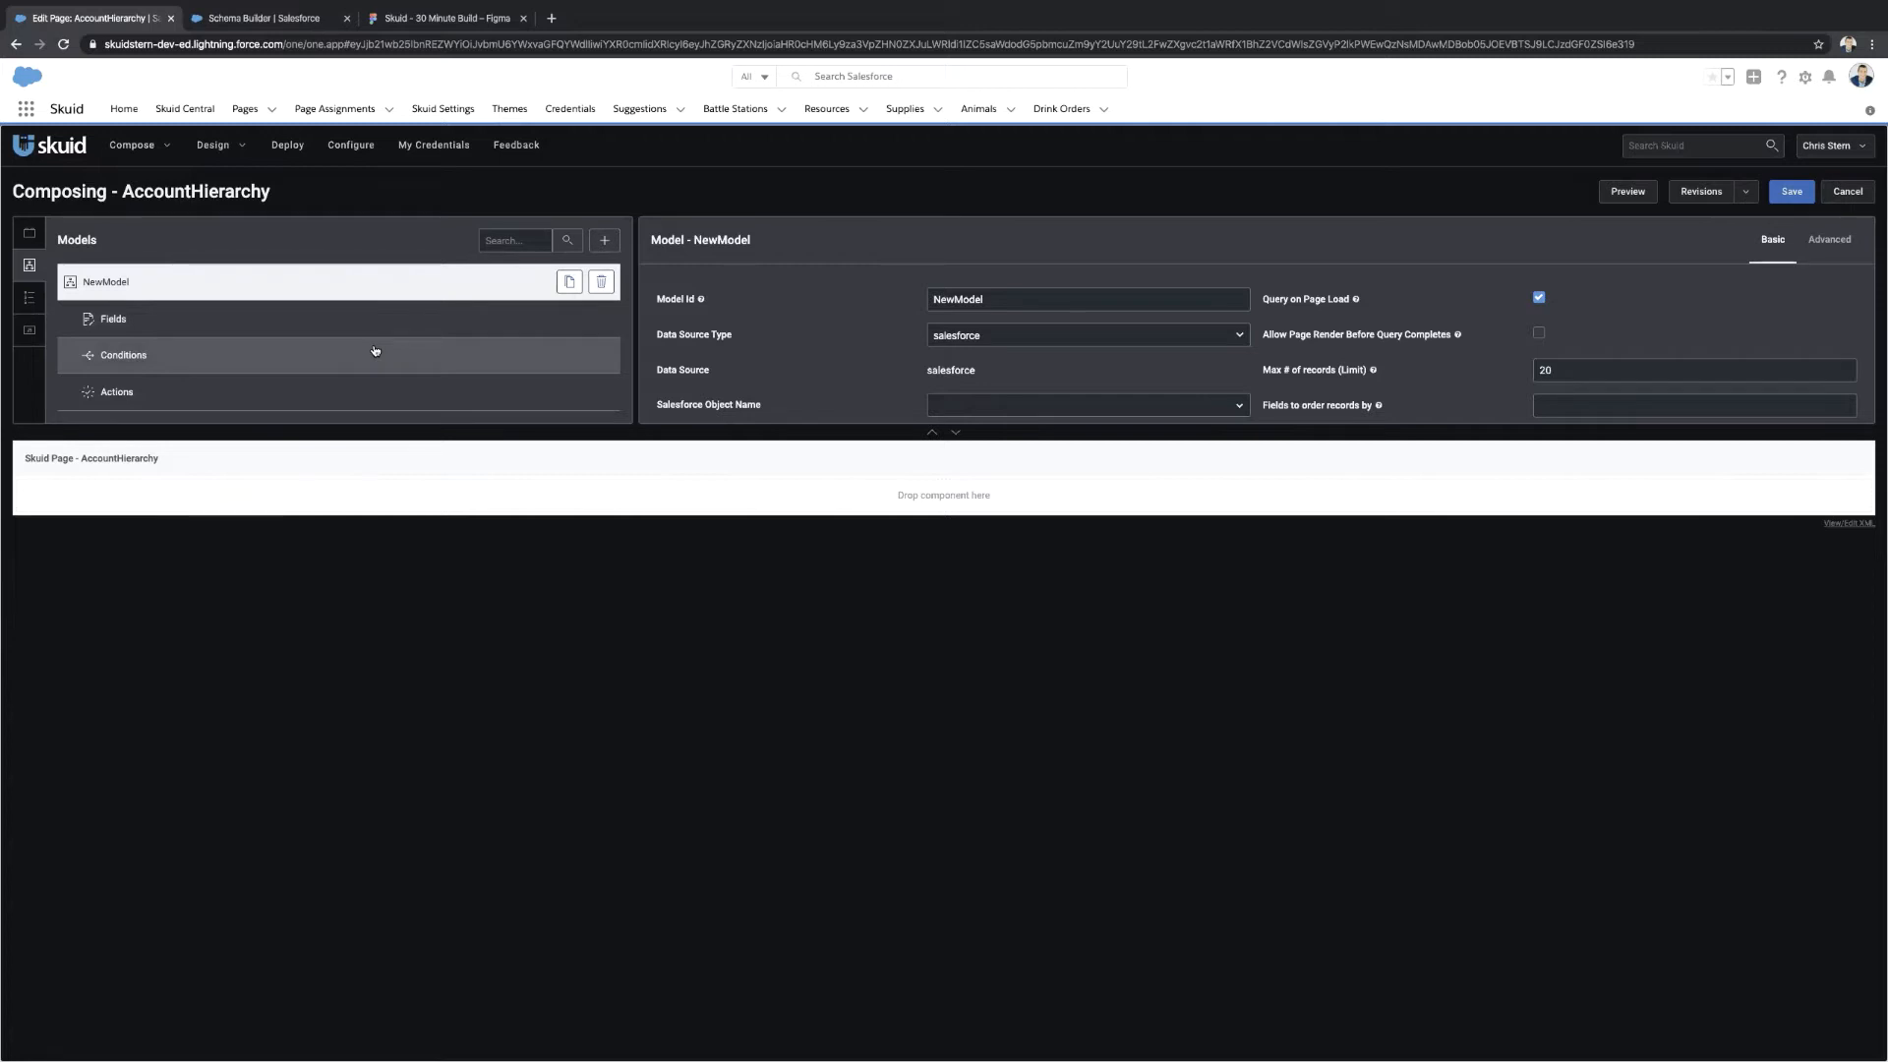
double_click(998, 297)
type("Account")
key("Tab")
type("accou")
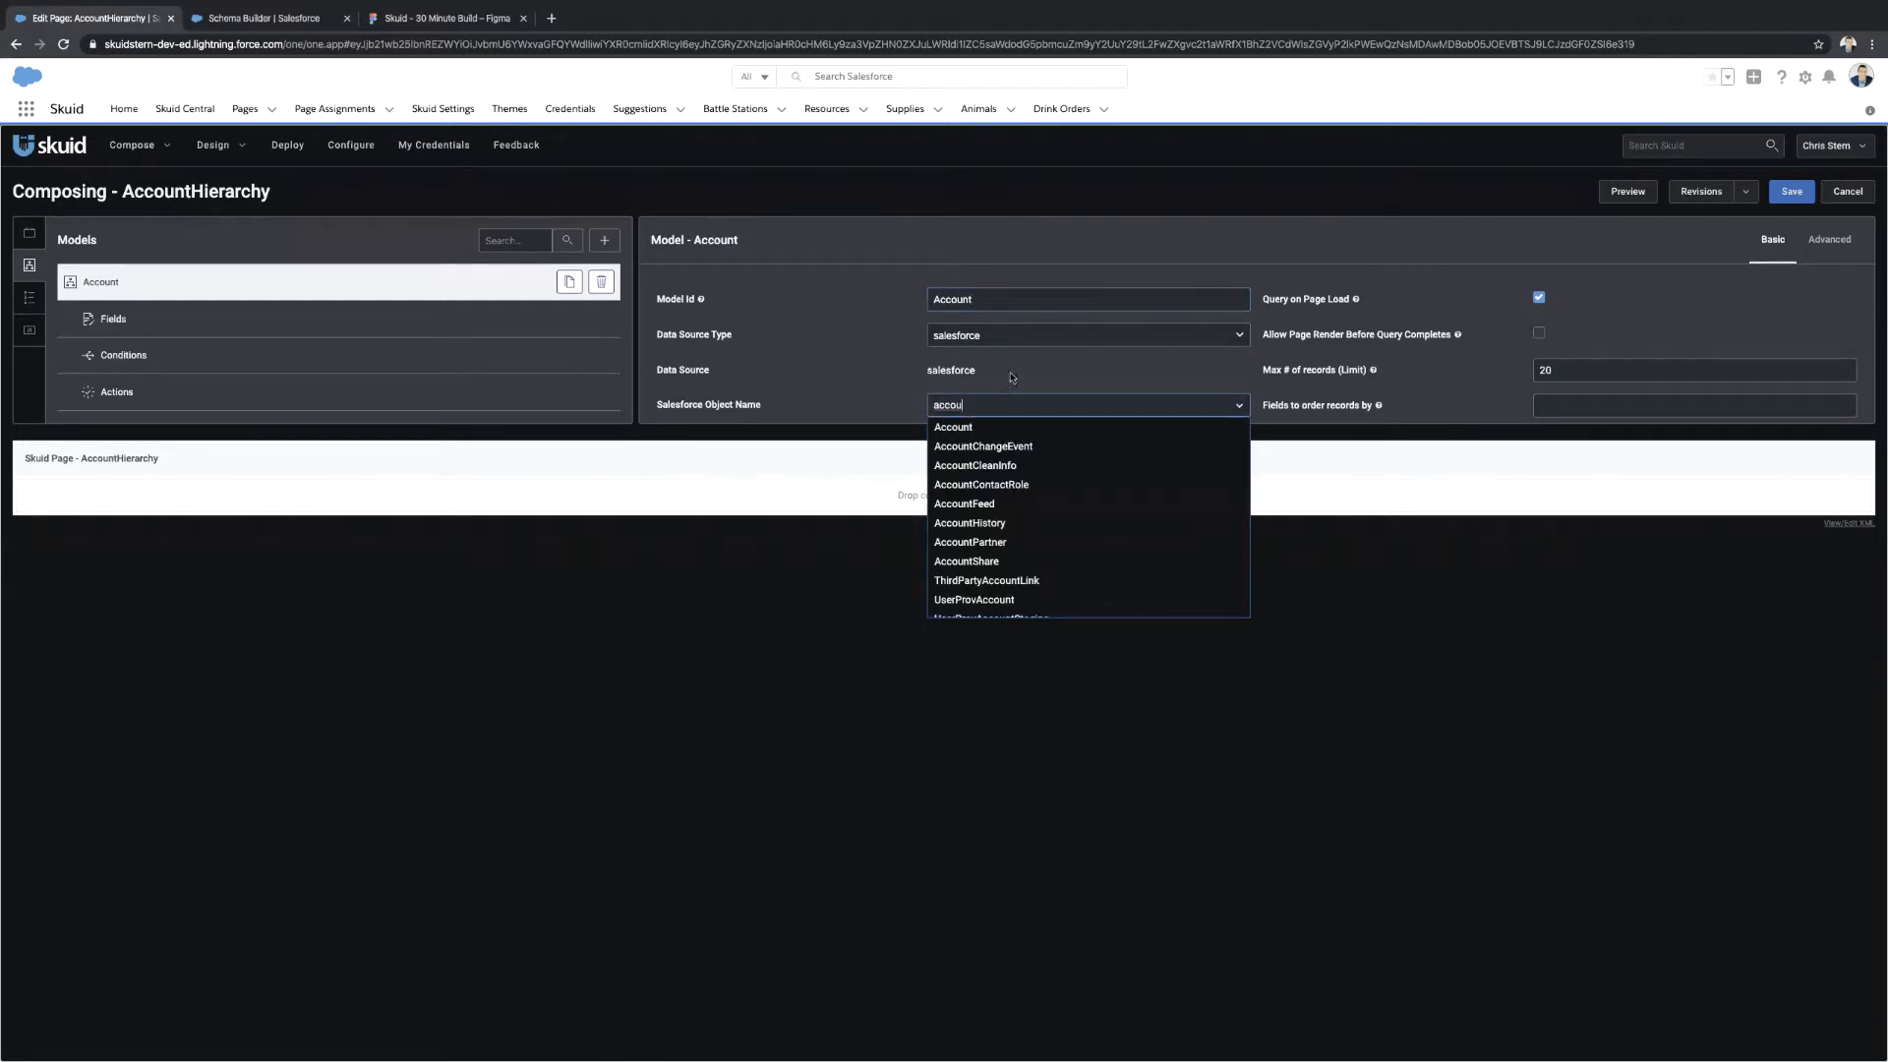
left_click(985, 429)
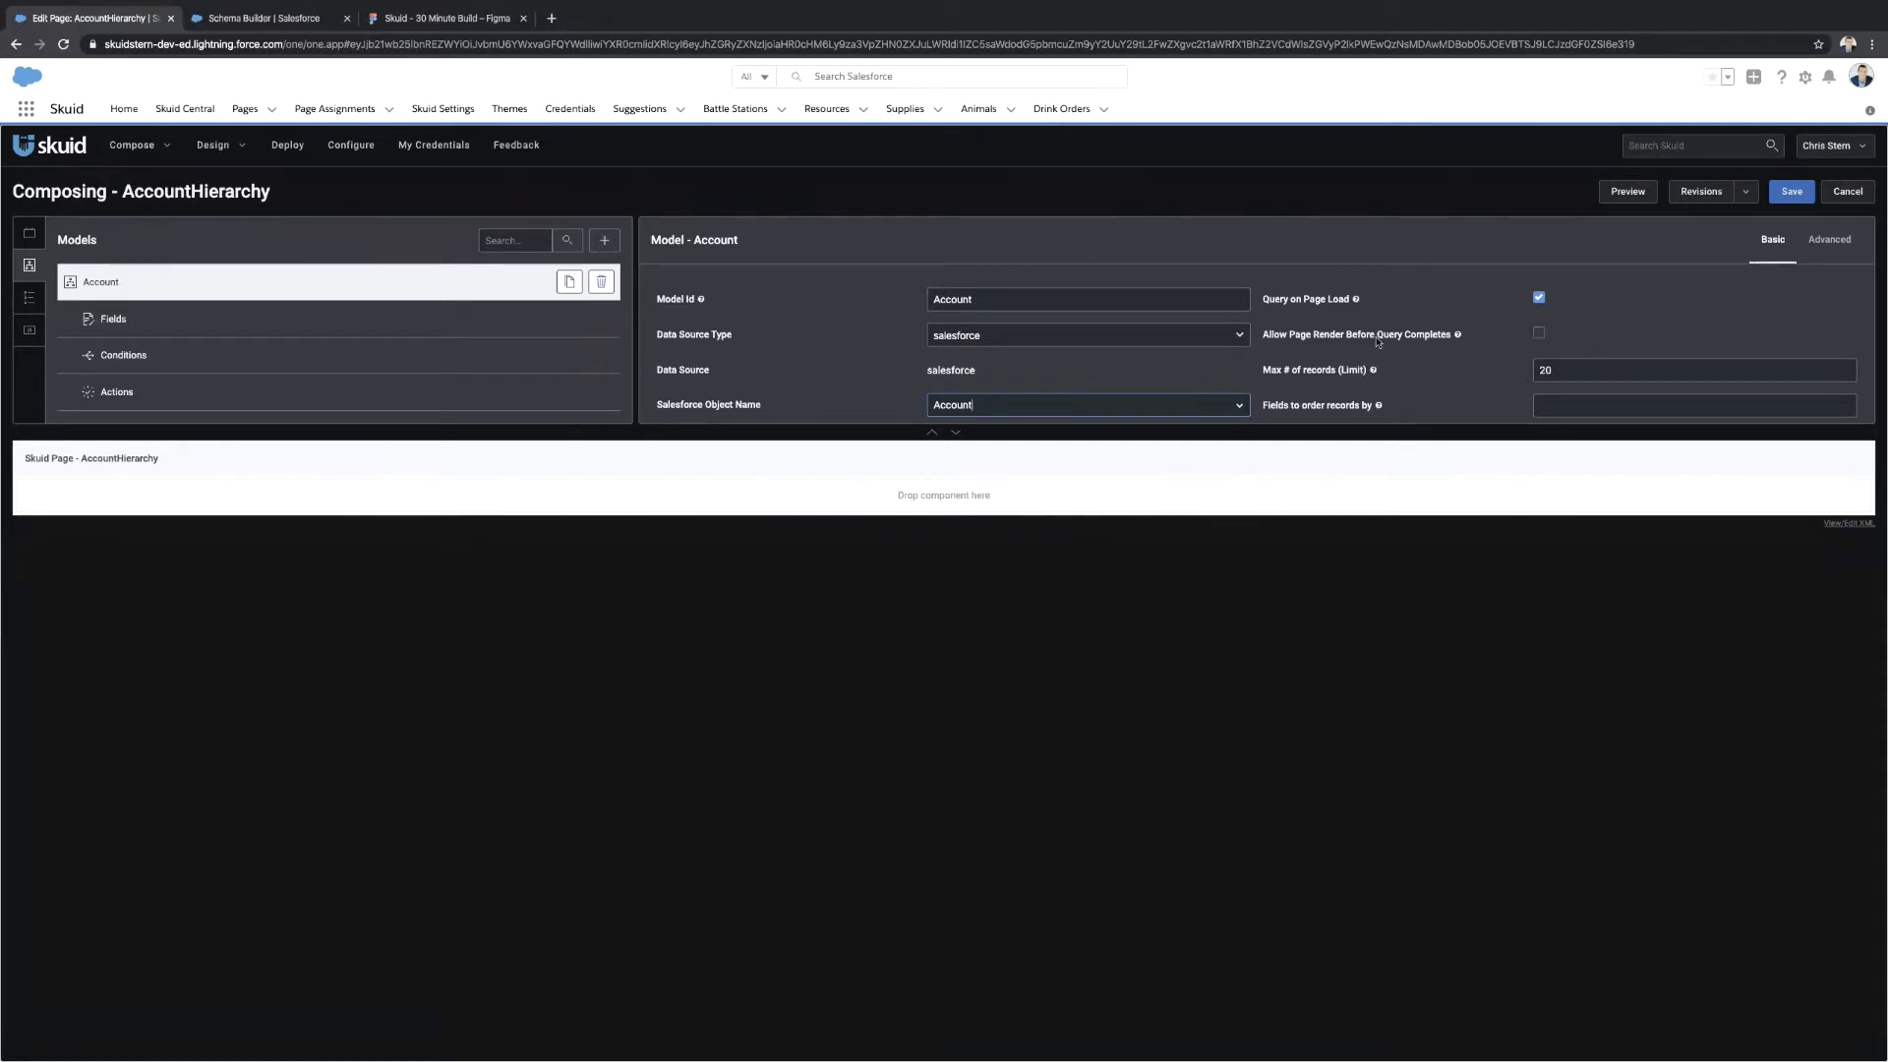
scroll(1377, 341, "down", 2)
scroll(1378, 341, "up", 2)
left_click(1540, 297)
left_click(1540, 299)
Look through the Account model's available fields and include the Account ID field.
left_click(213, 319)
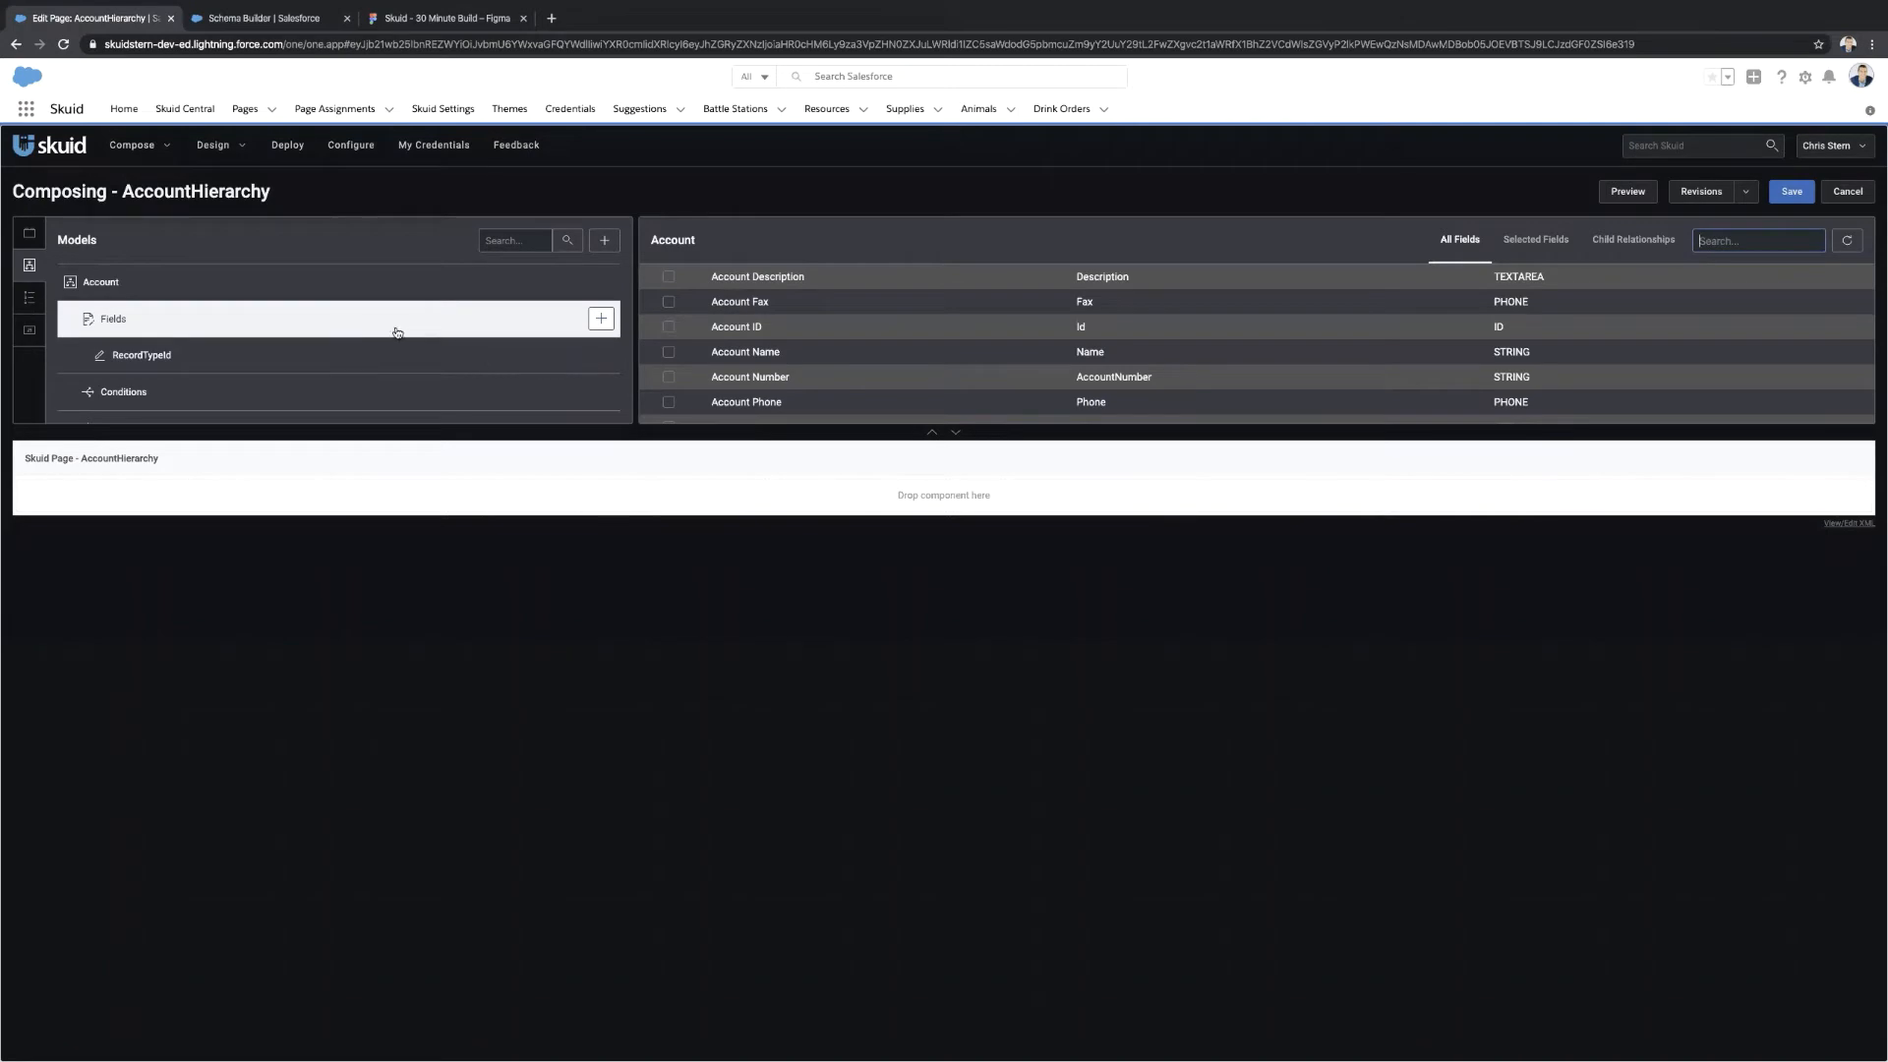
left_click(950, 428)
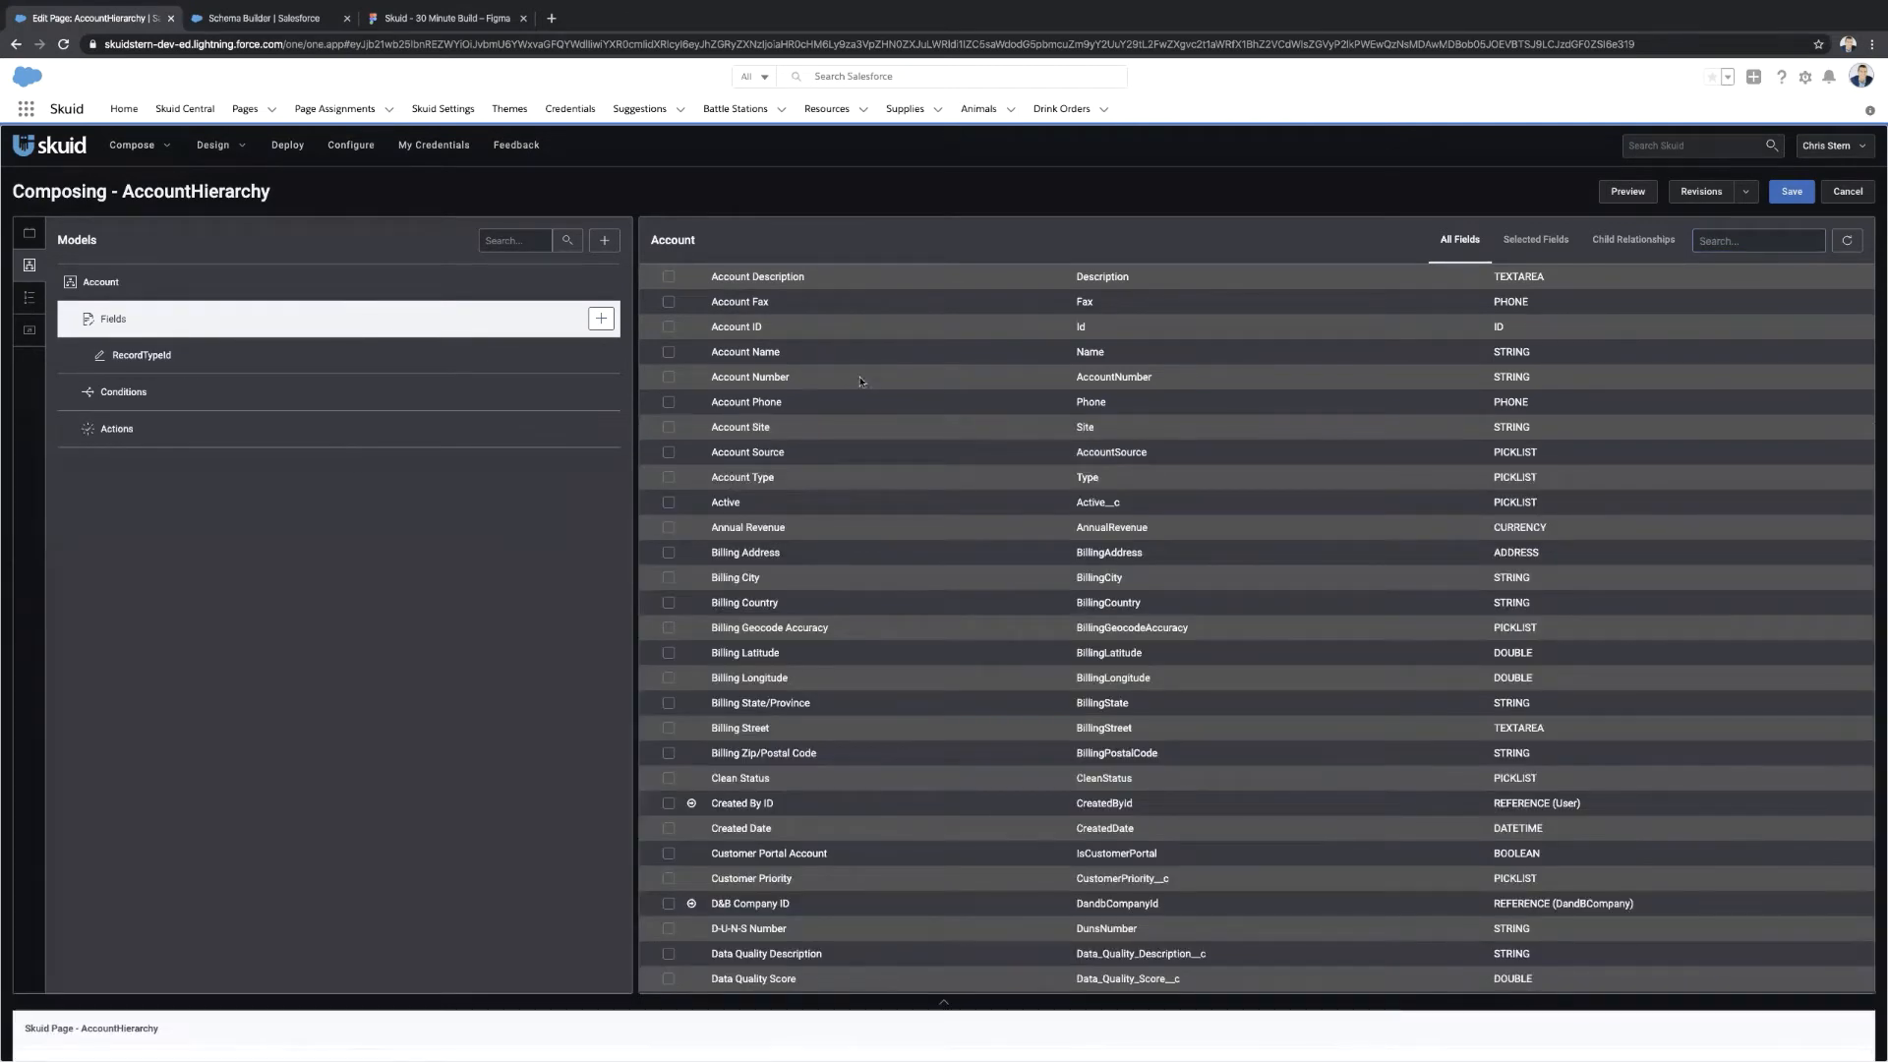
scroll(863, 384, "down", 12)
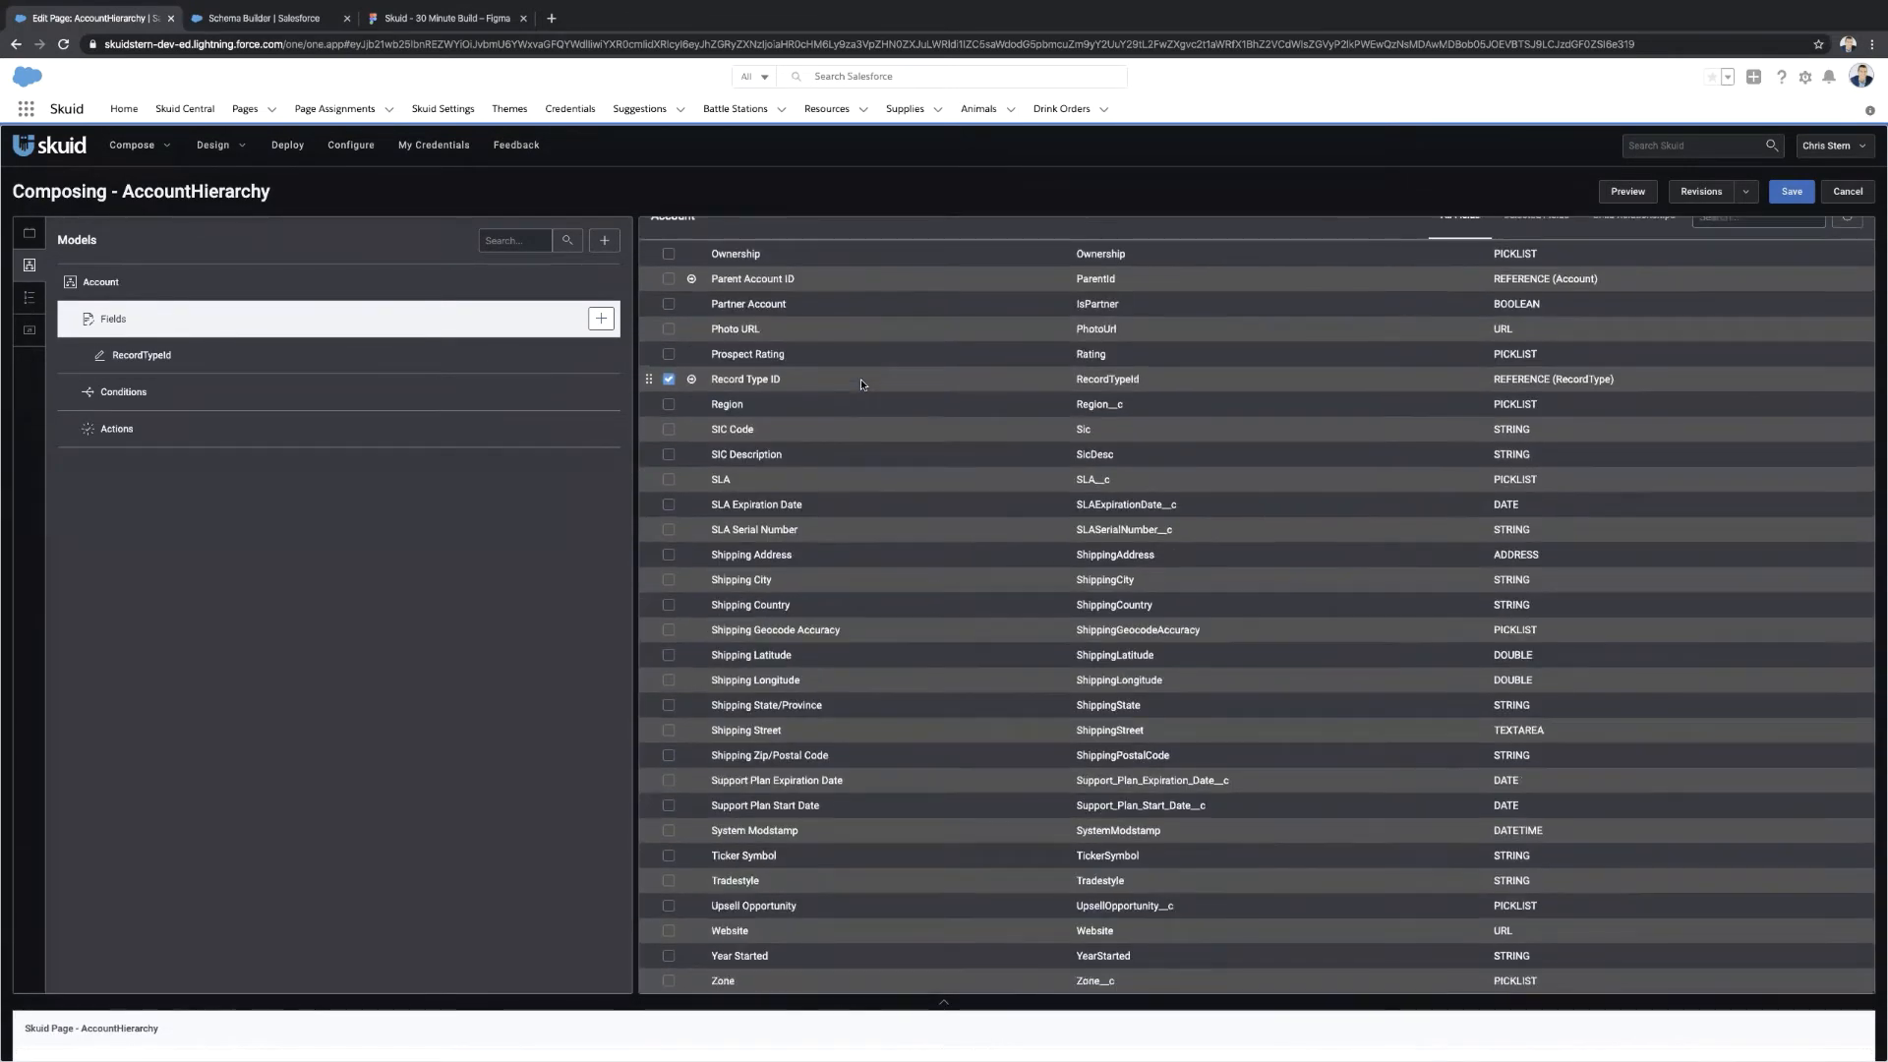
scroll(863, 384, "up", 11)
scroll(862, 383, "up", 1)
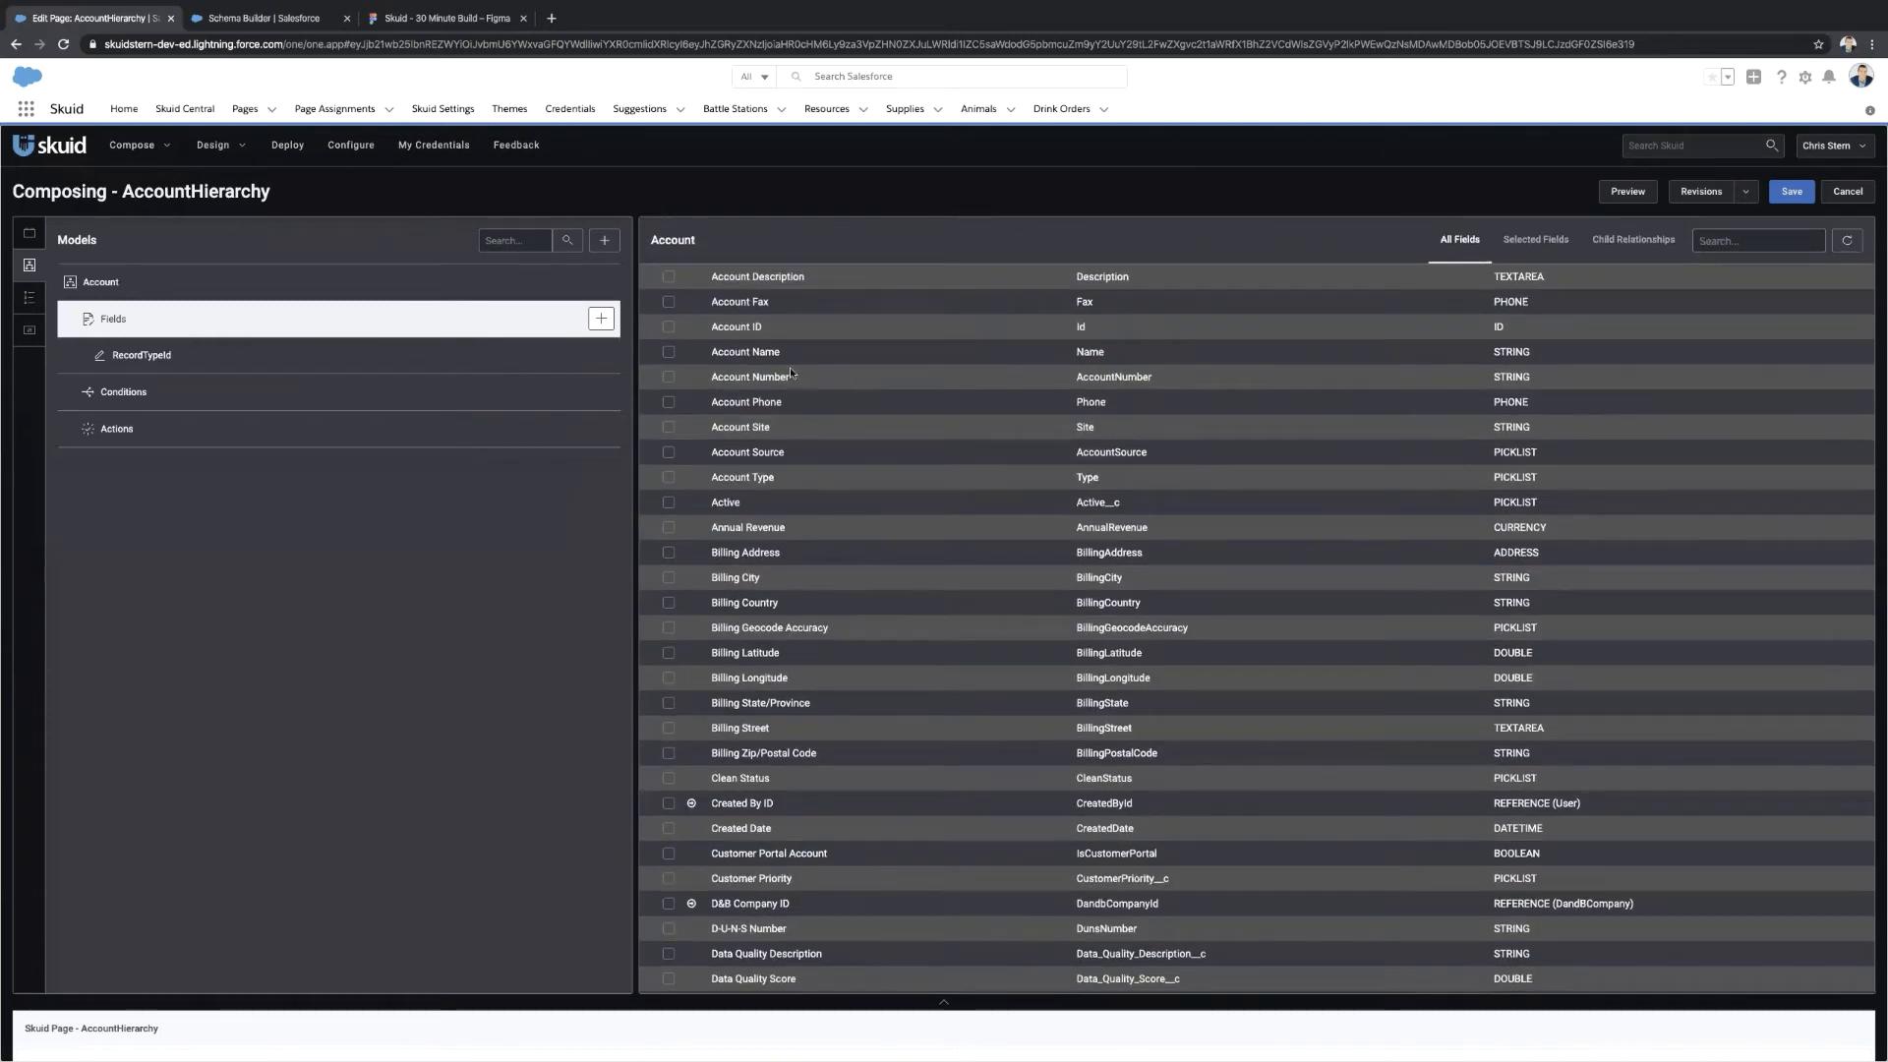
left_click(670, 328)
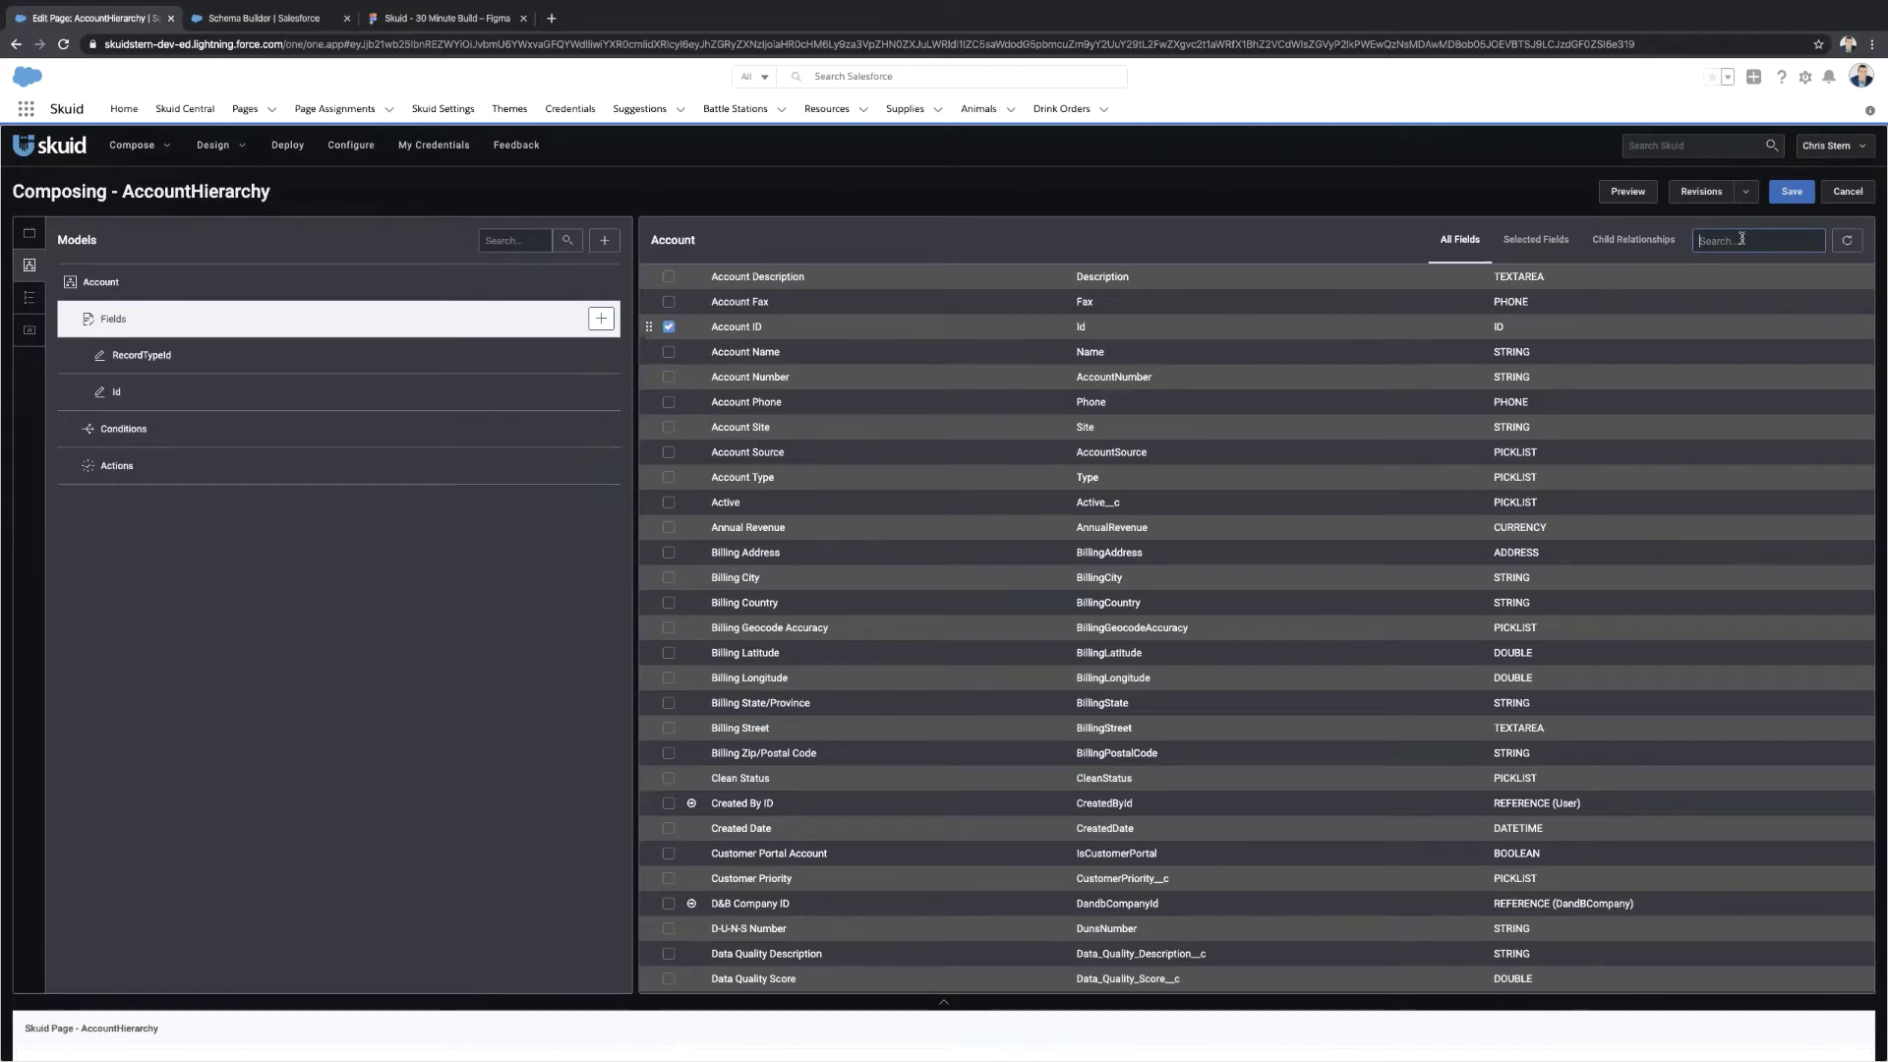
Find and include the Account Name, Industry and Billing City fields in the Account model.
type("name")
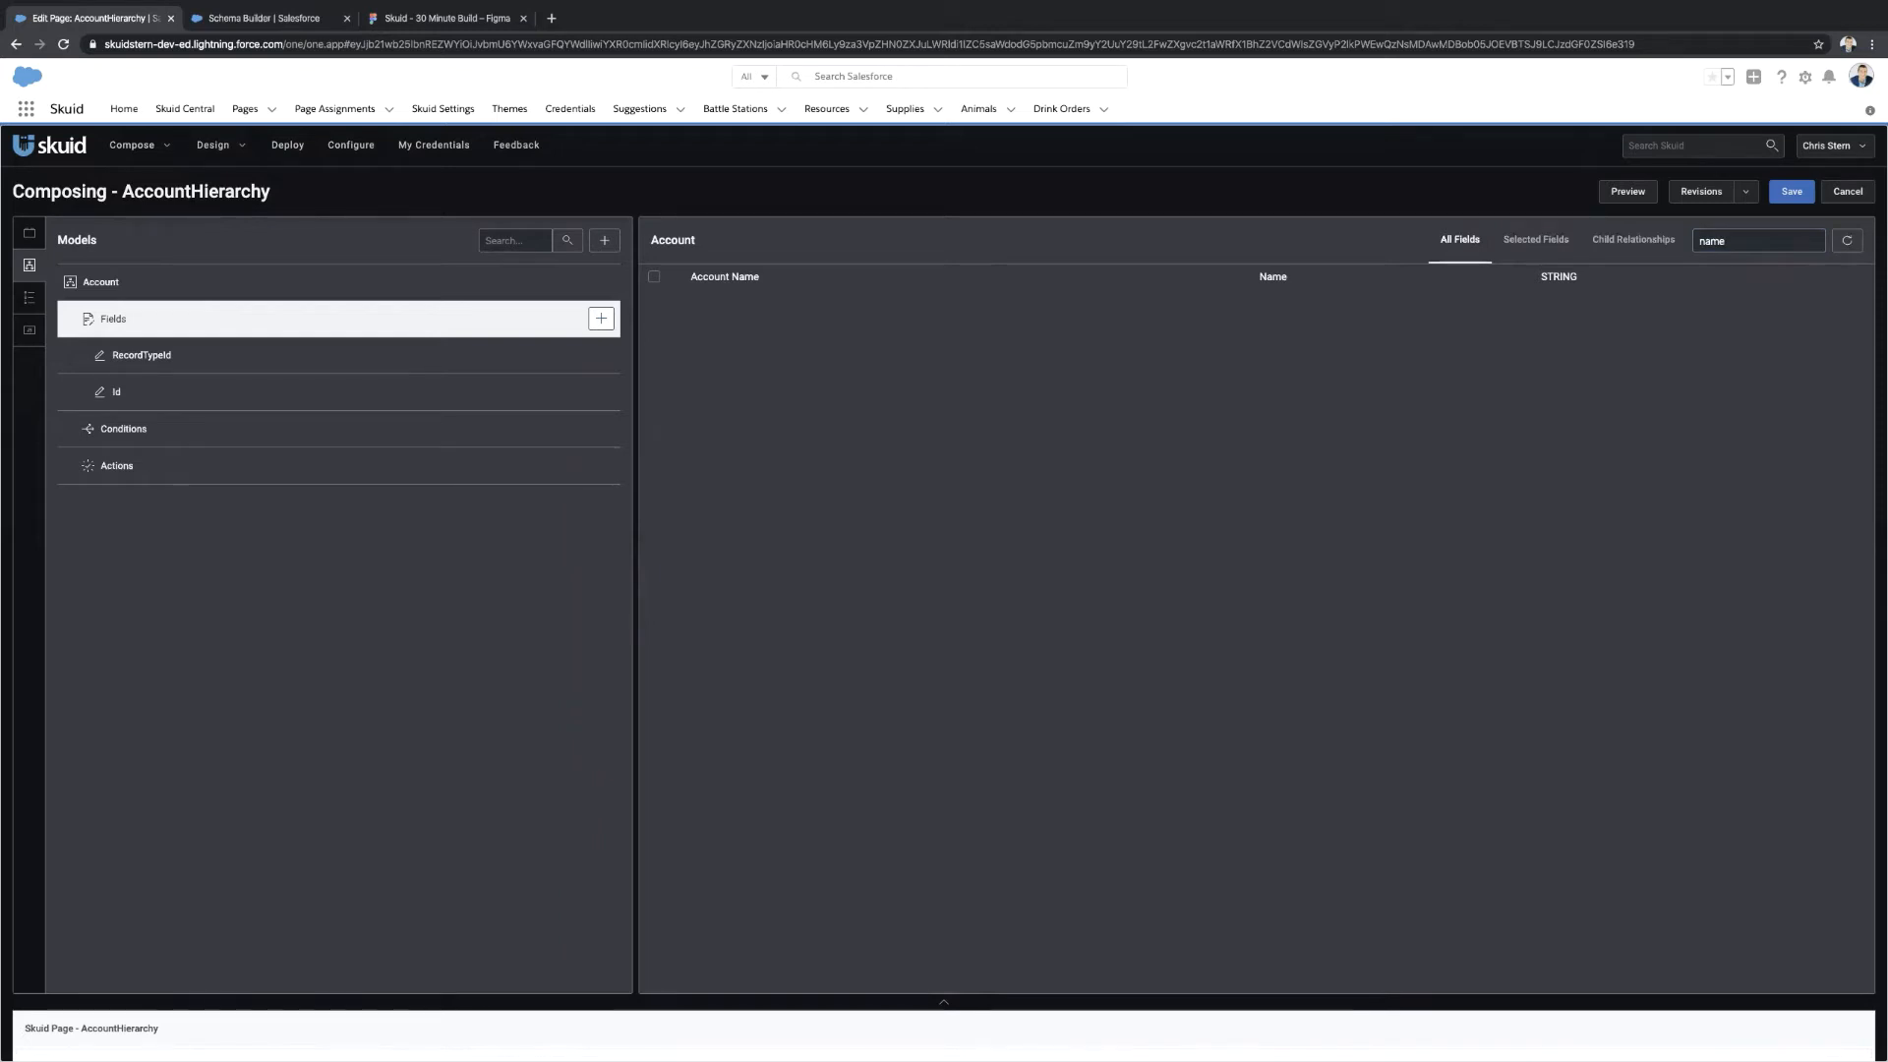
key("Return")
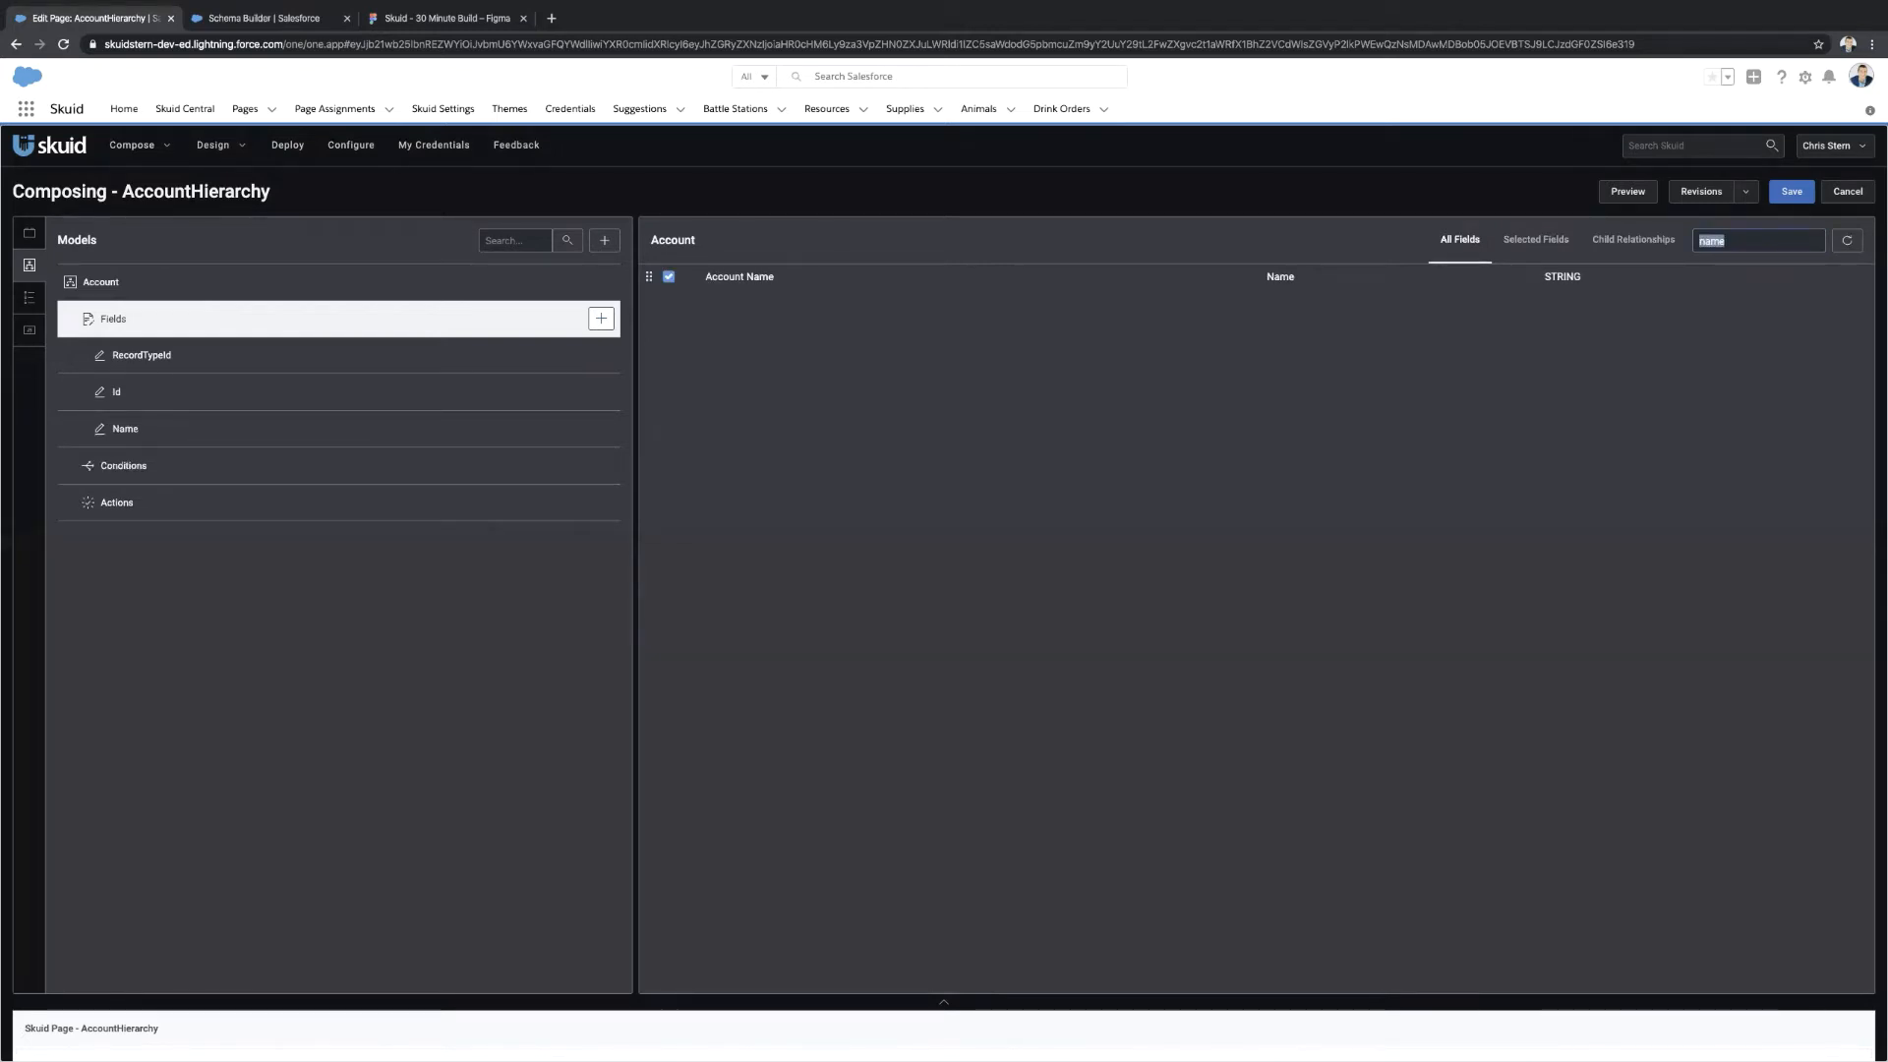
type("indu")
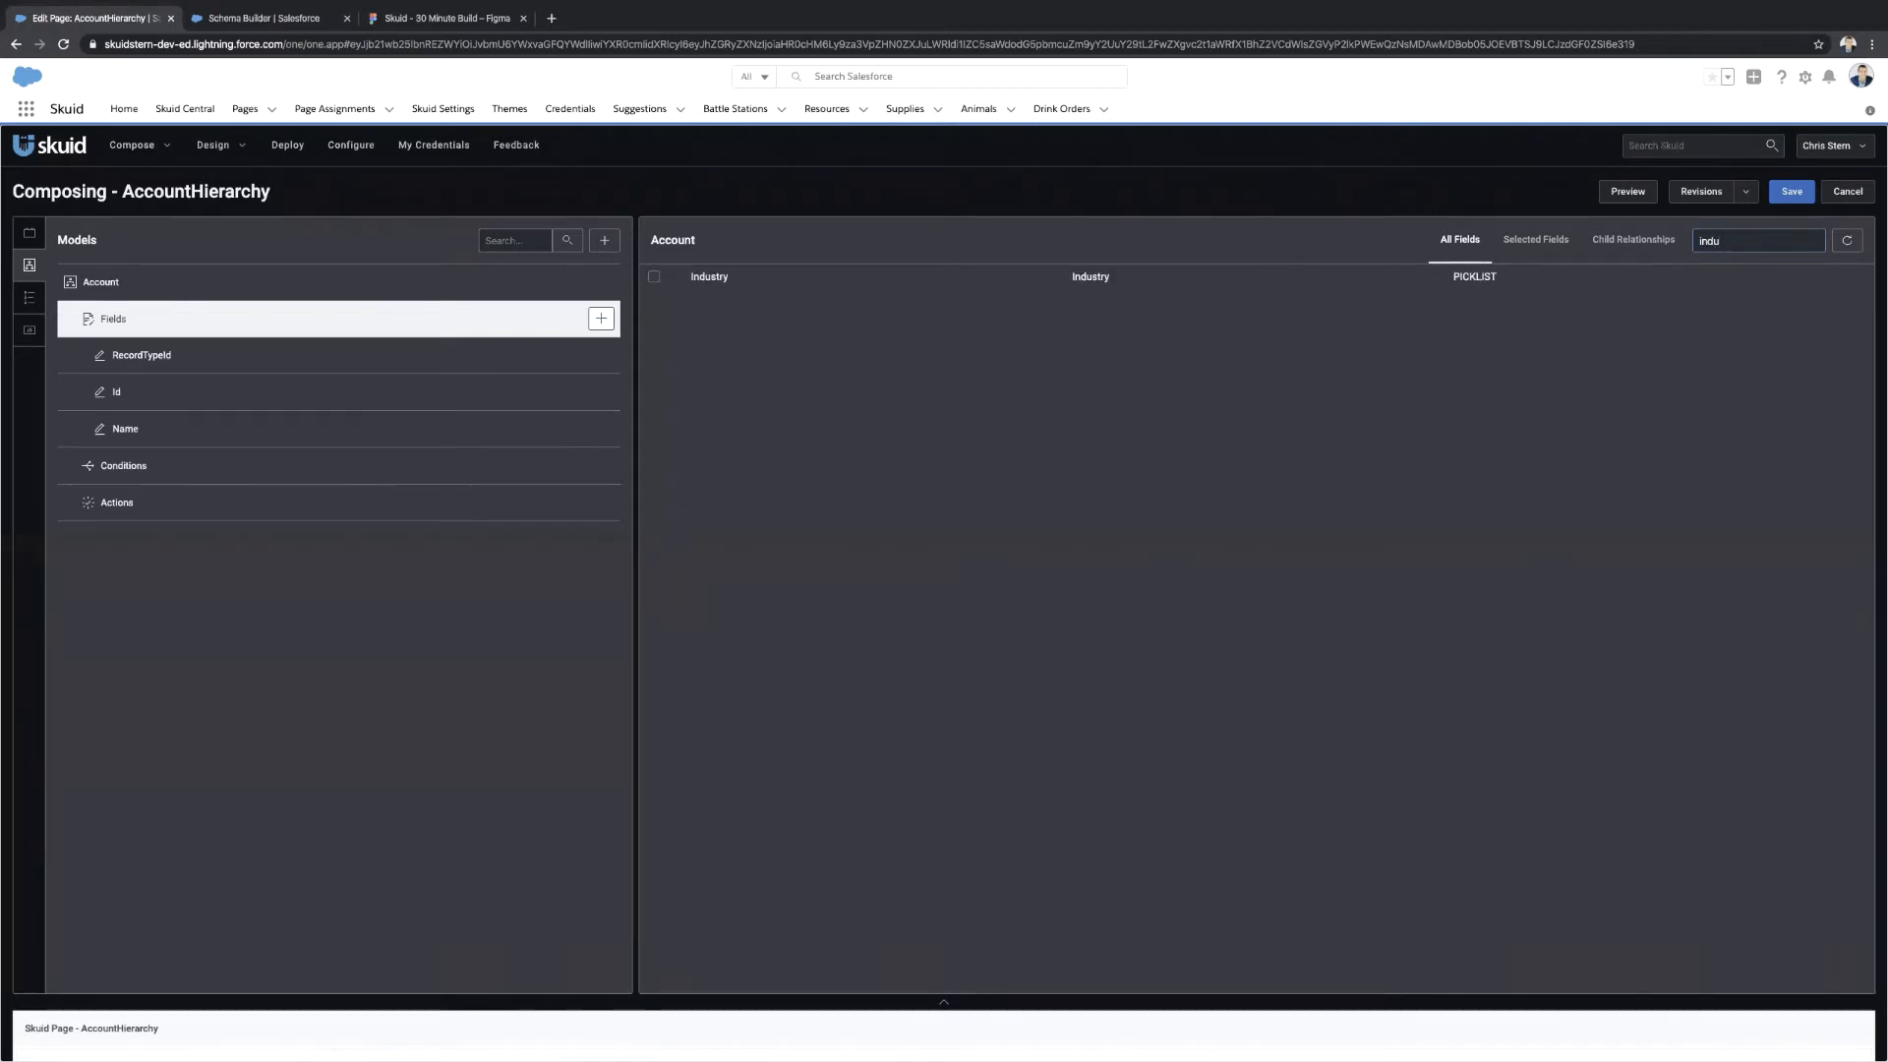
key("Return")
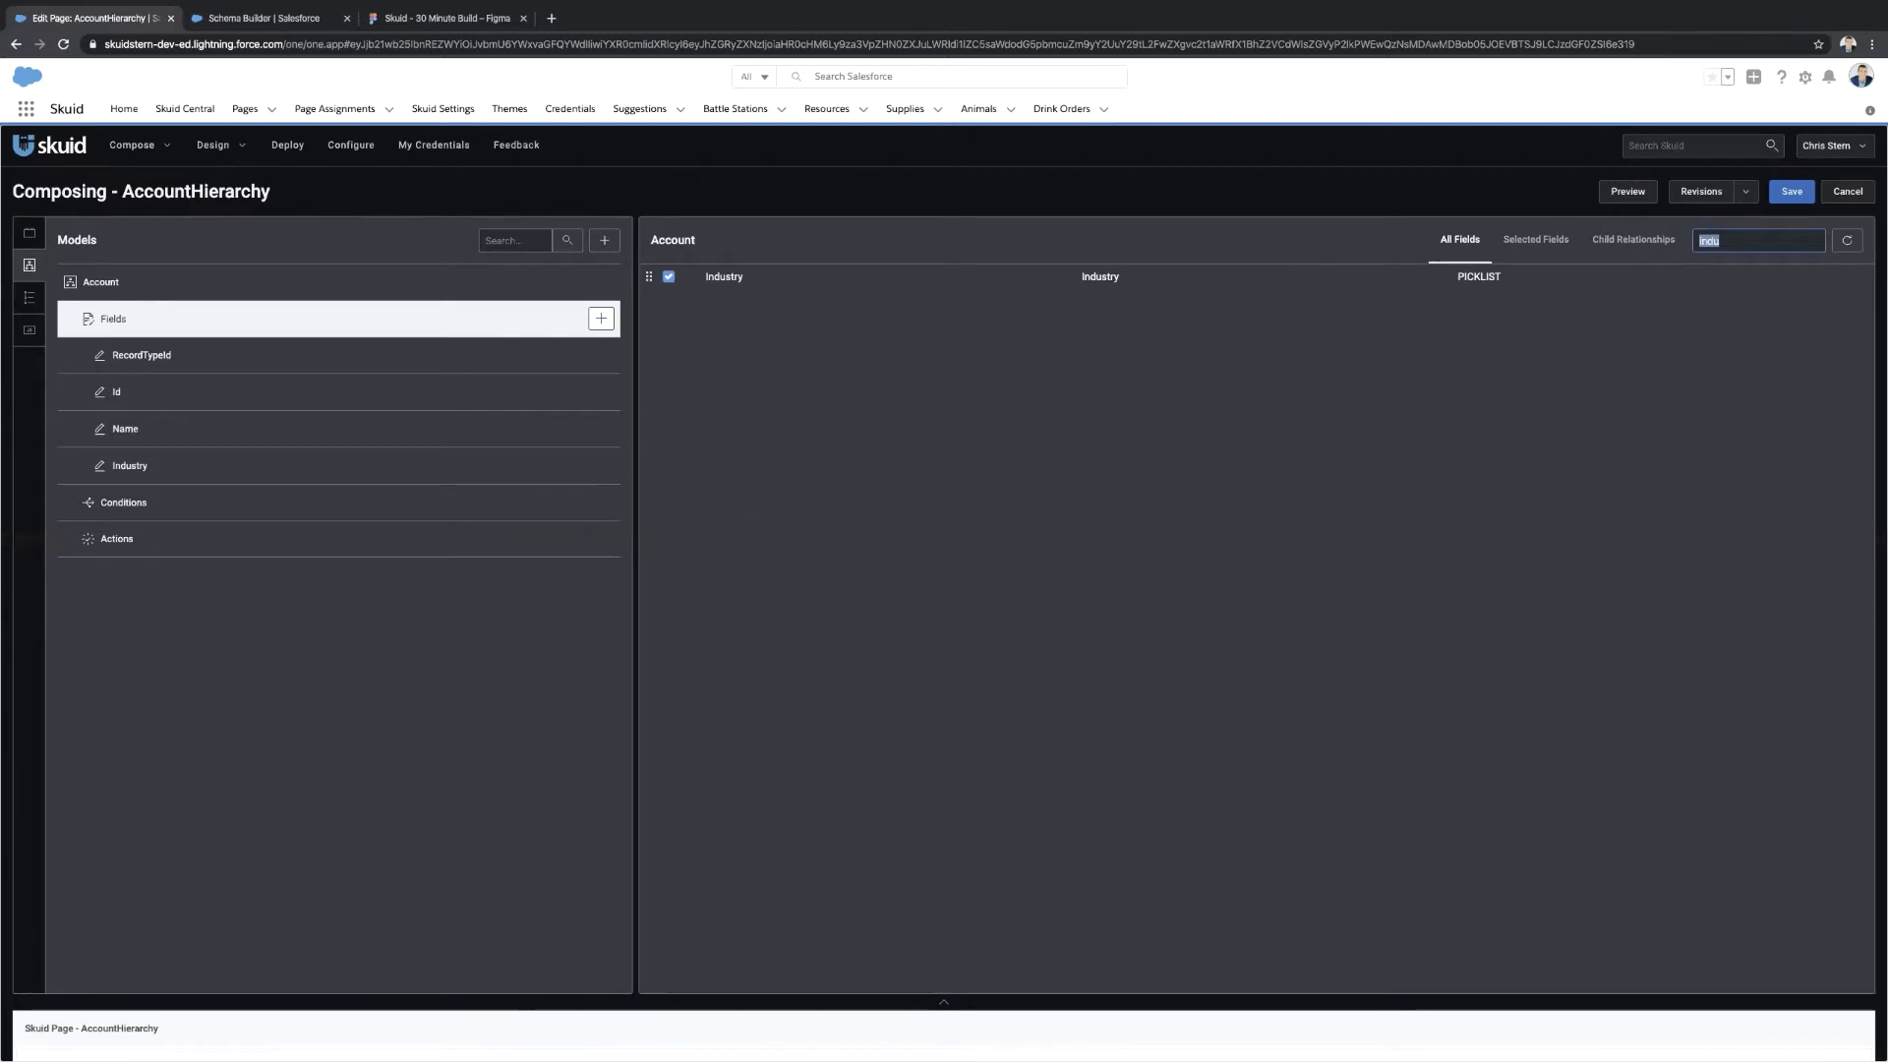
type("billing")
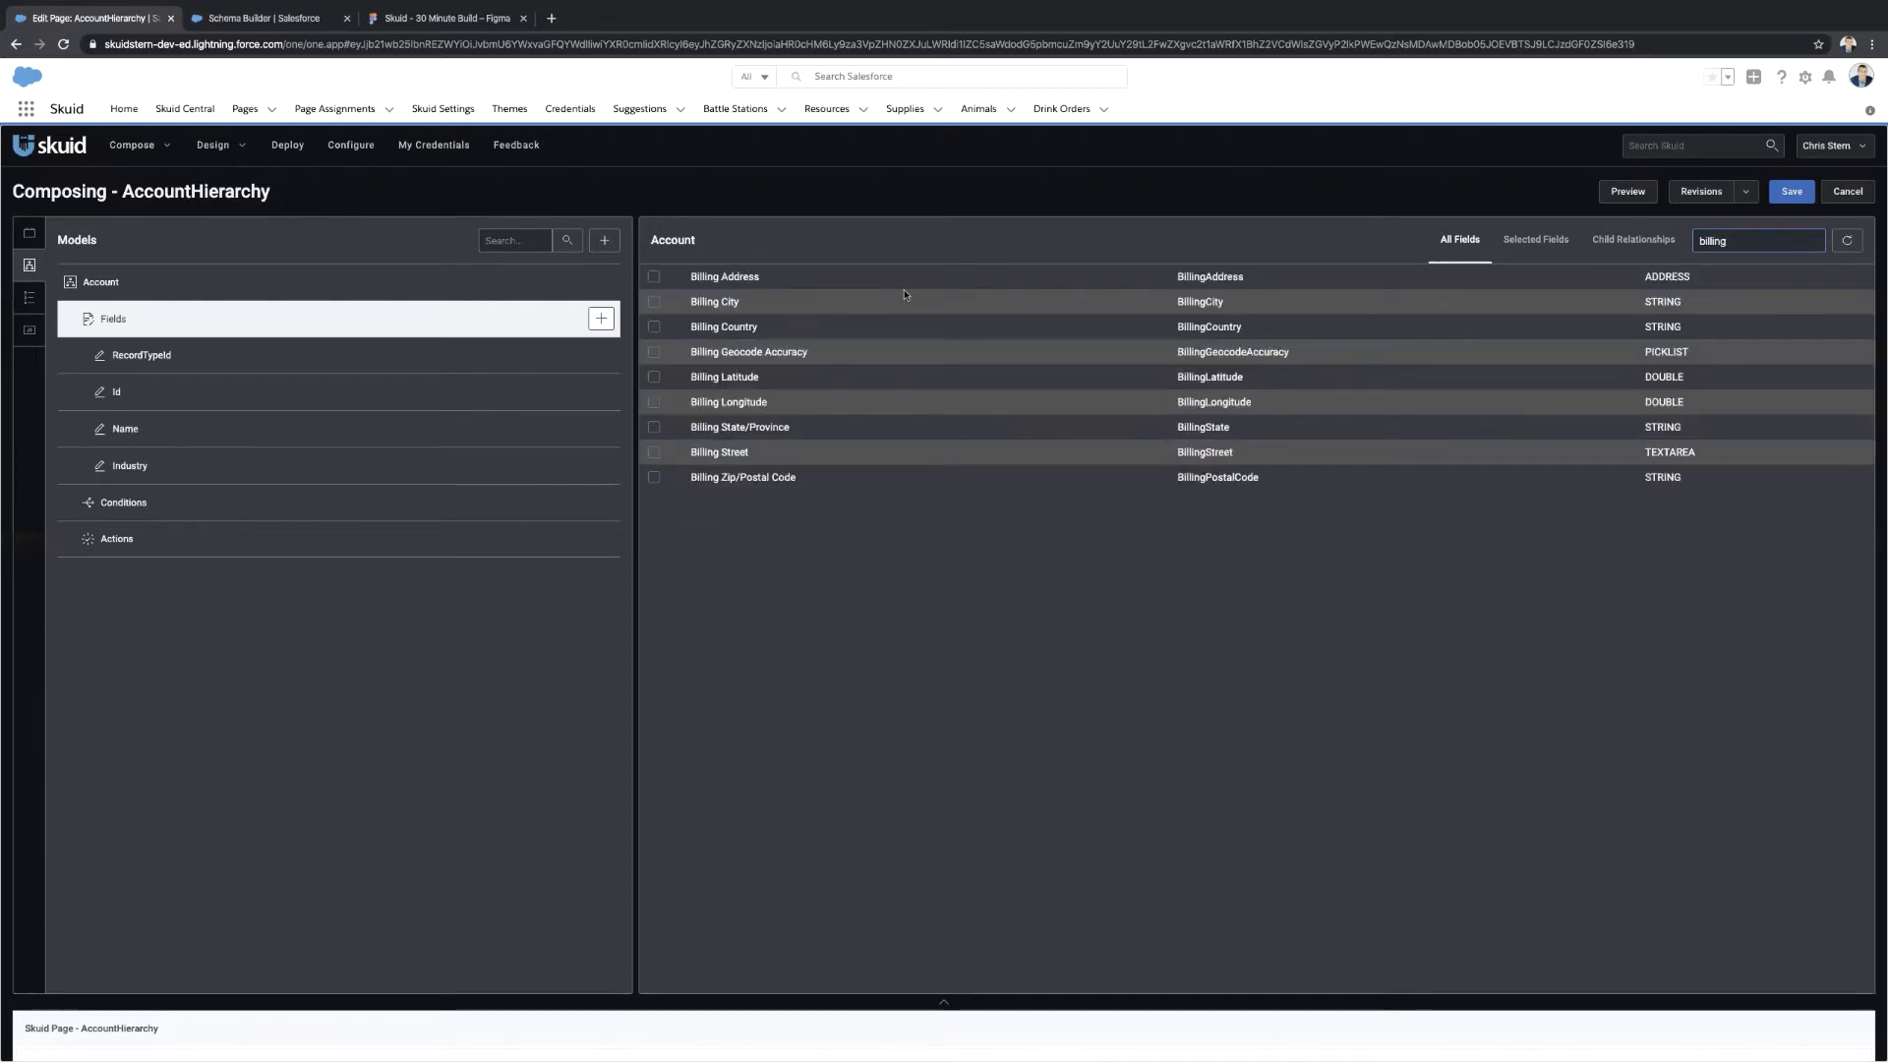
left_click(654, 303)
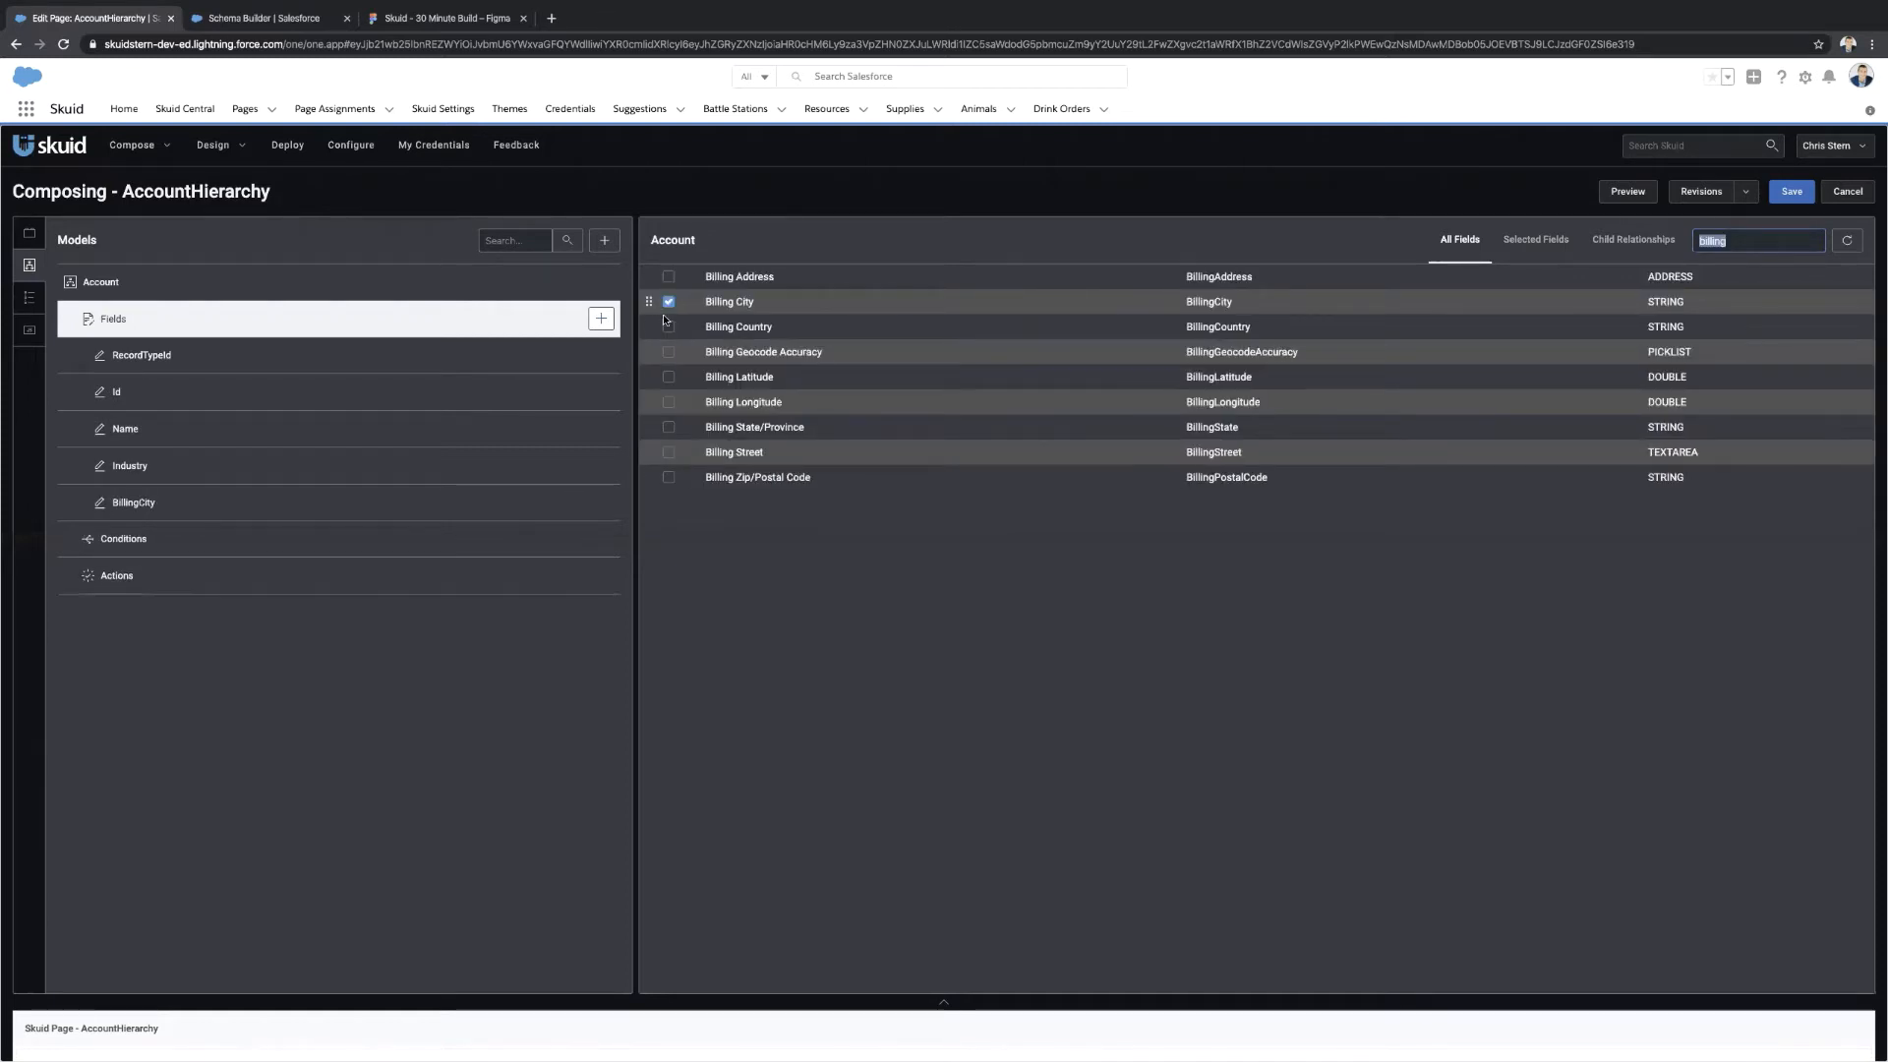
Include the Billing State/Province and Billing Zip/Postal Code fields in the Account model and clear the field search.
left_click(669, 428)
left_click(669, 478)
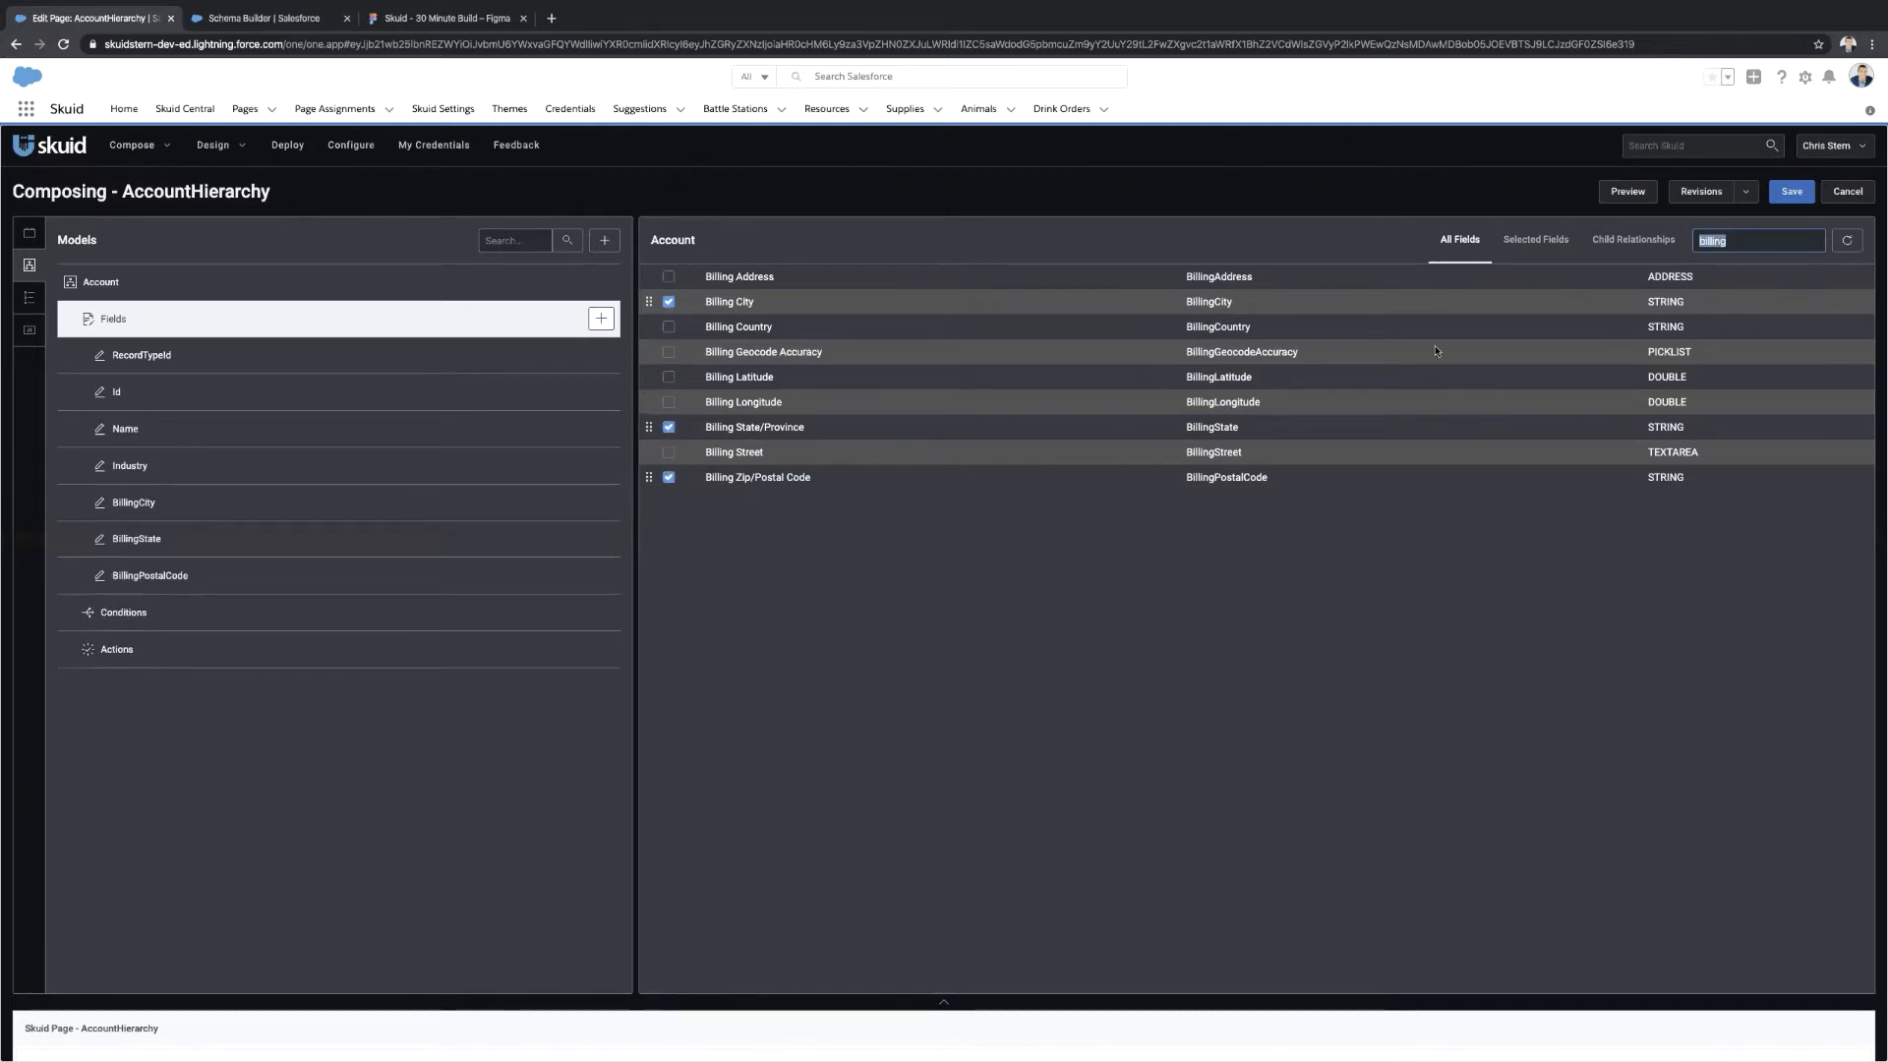
key("BackSpace")
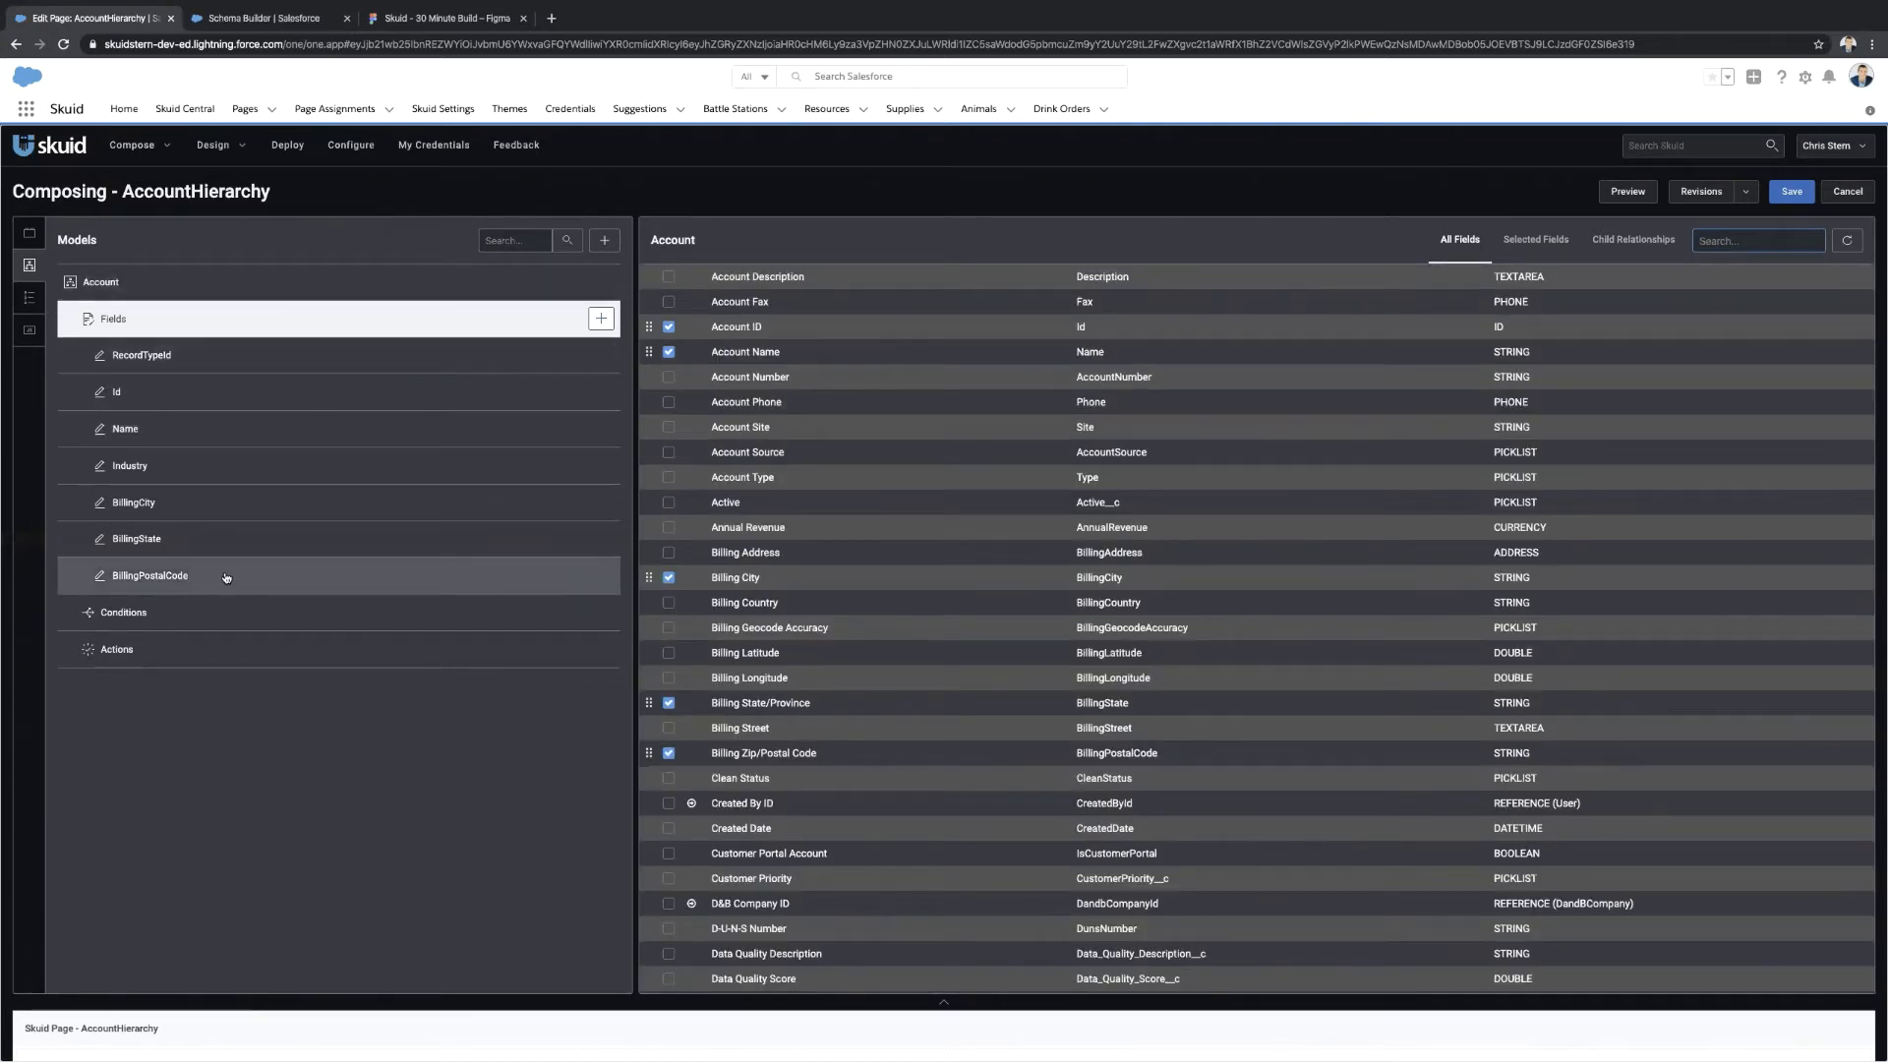
Add a model with the Id Opps, based on the Salesforce Opportunity object.
left_click(936, 1000)
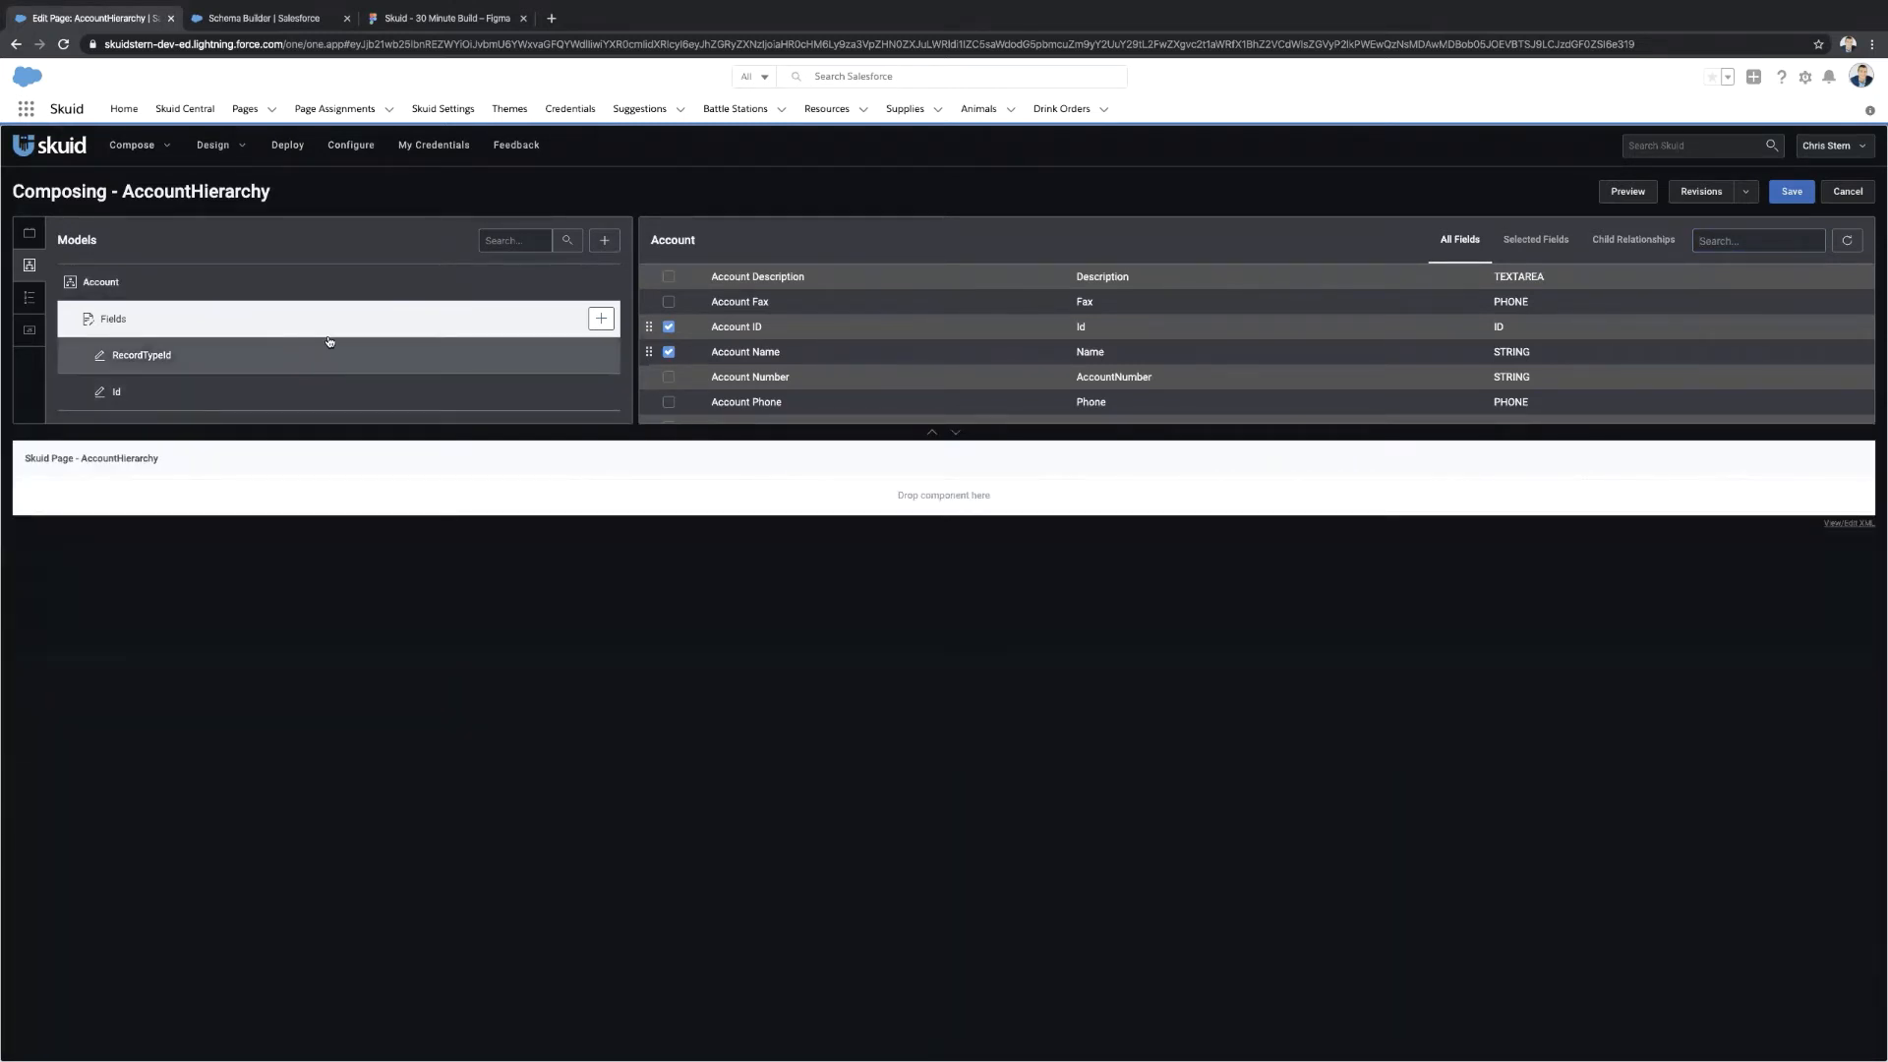
left_click(605, 241)
double_click(951, 299)
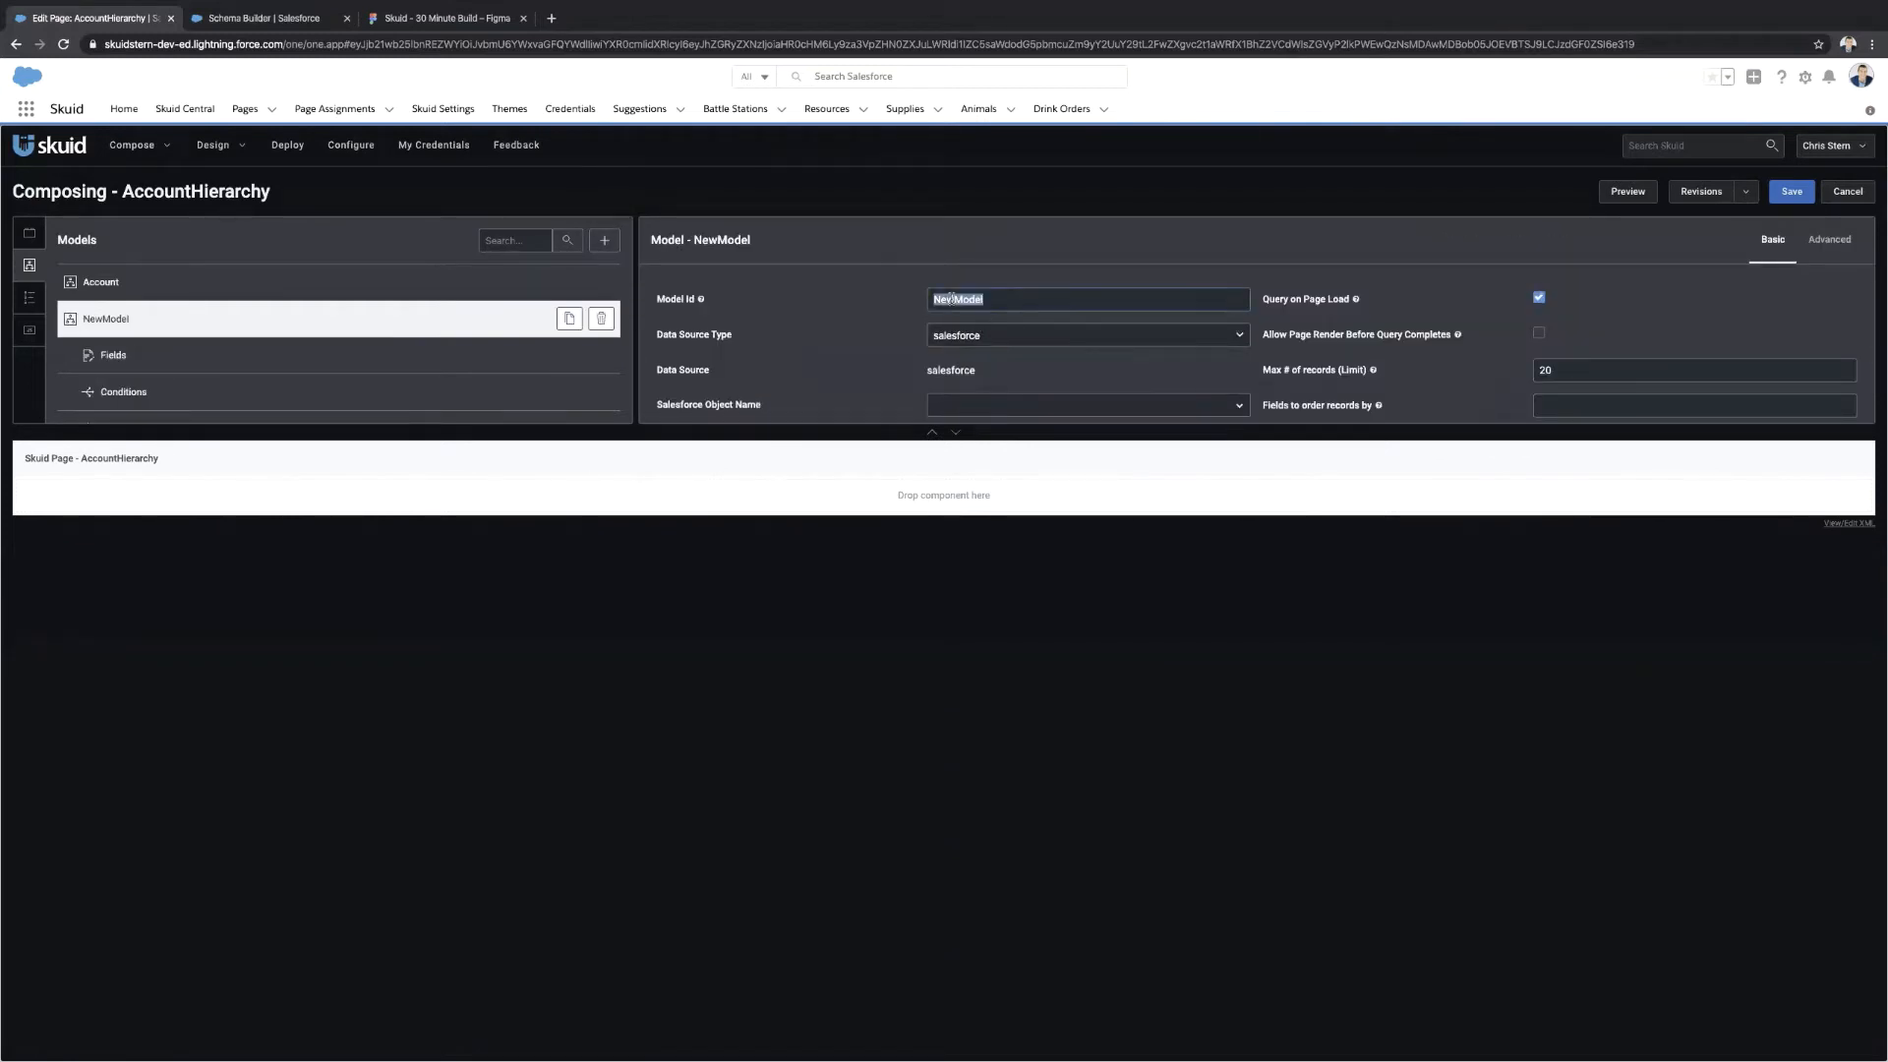
type("Opps")
type("opp")
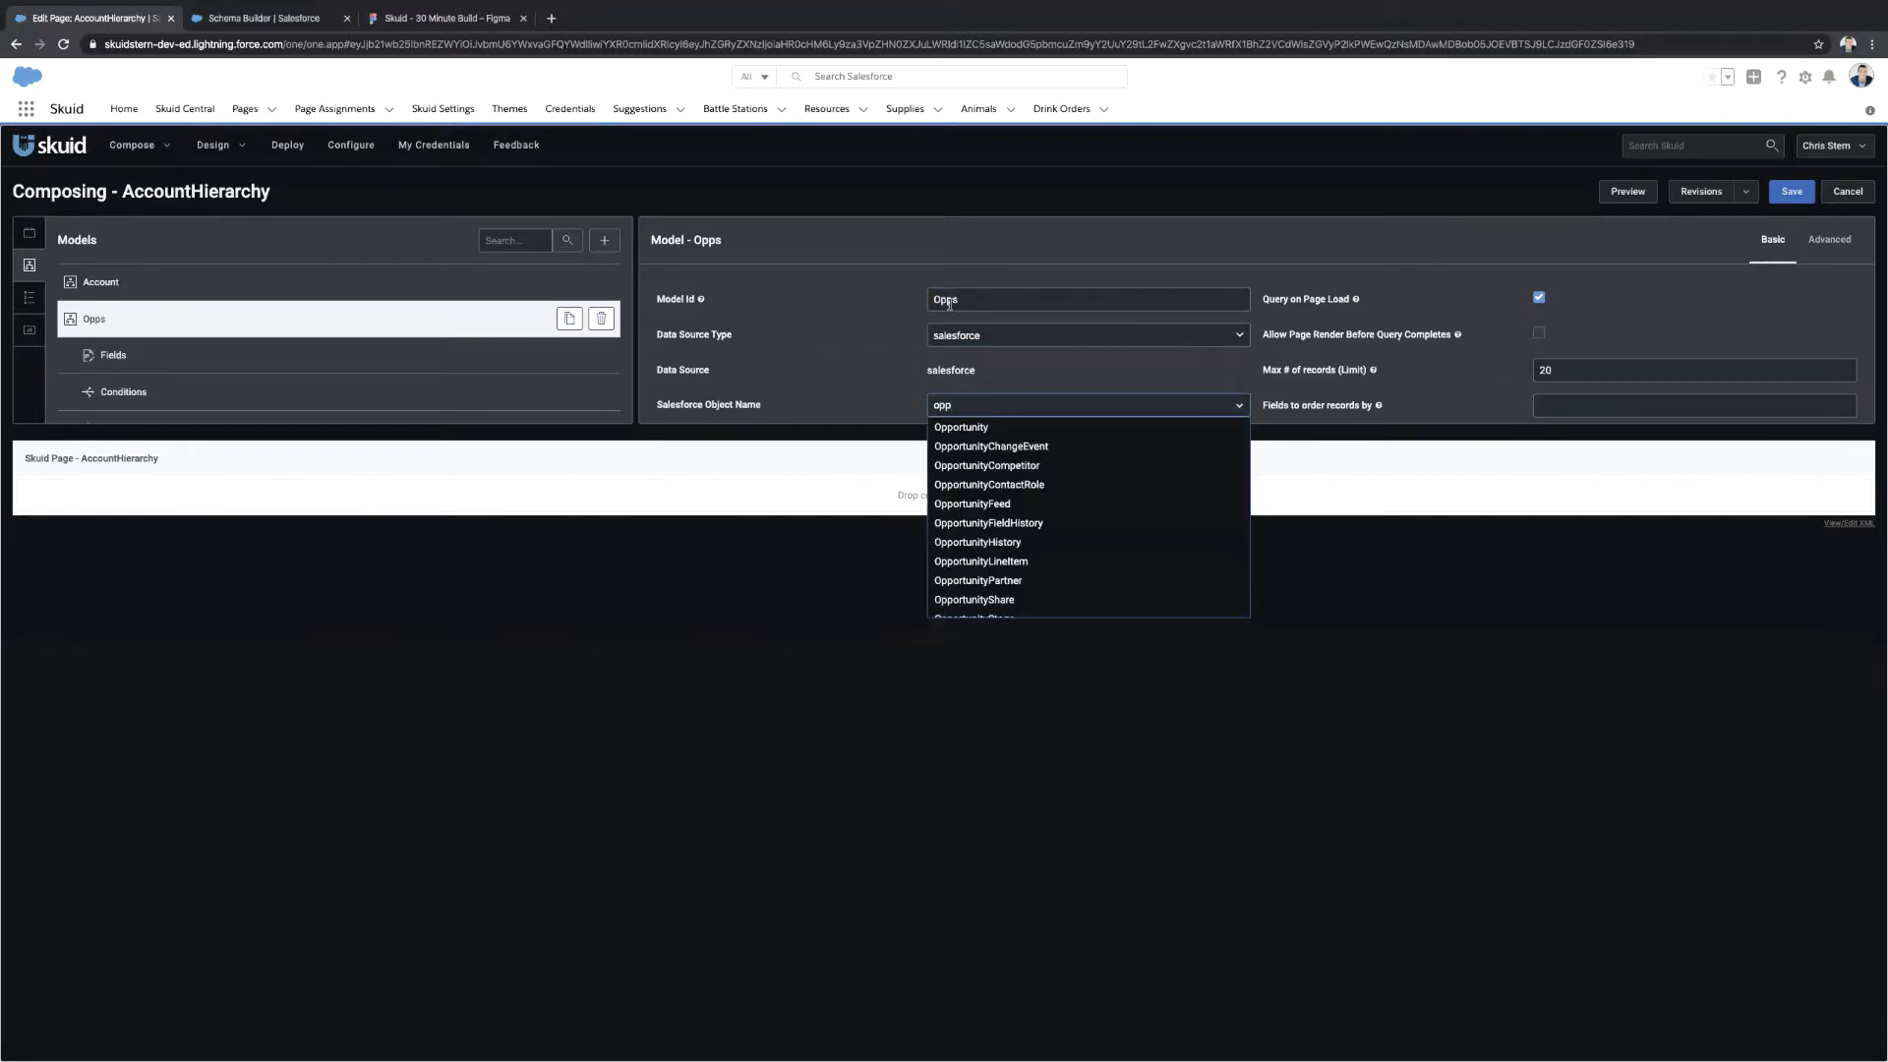
left_click(961, 427)
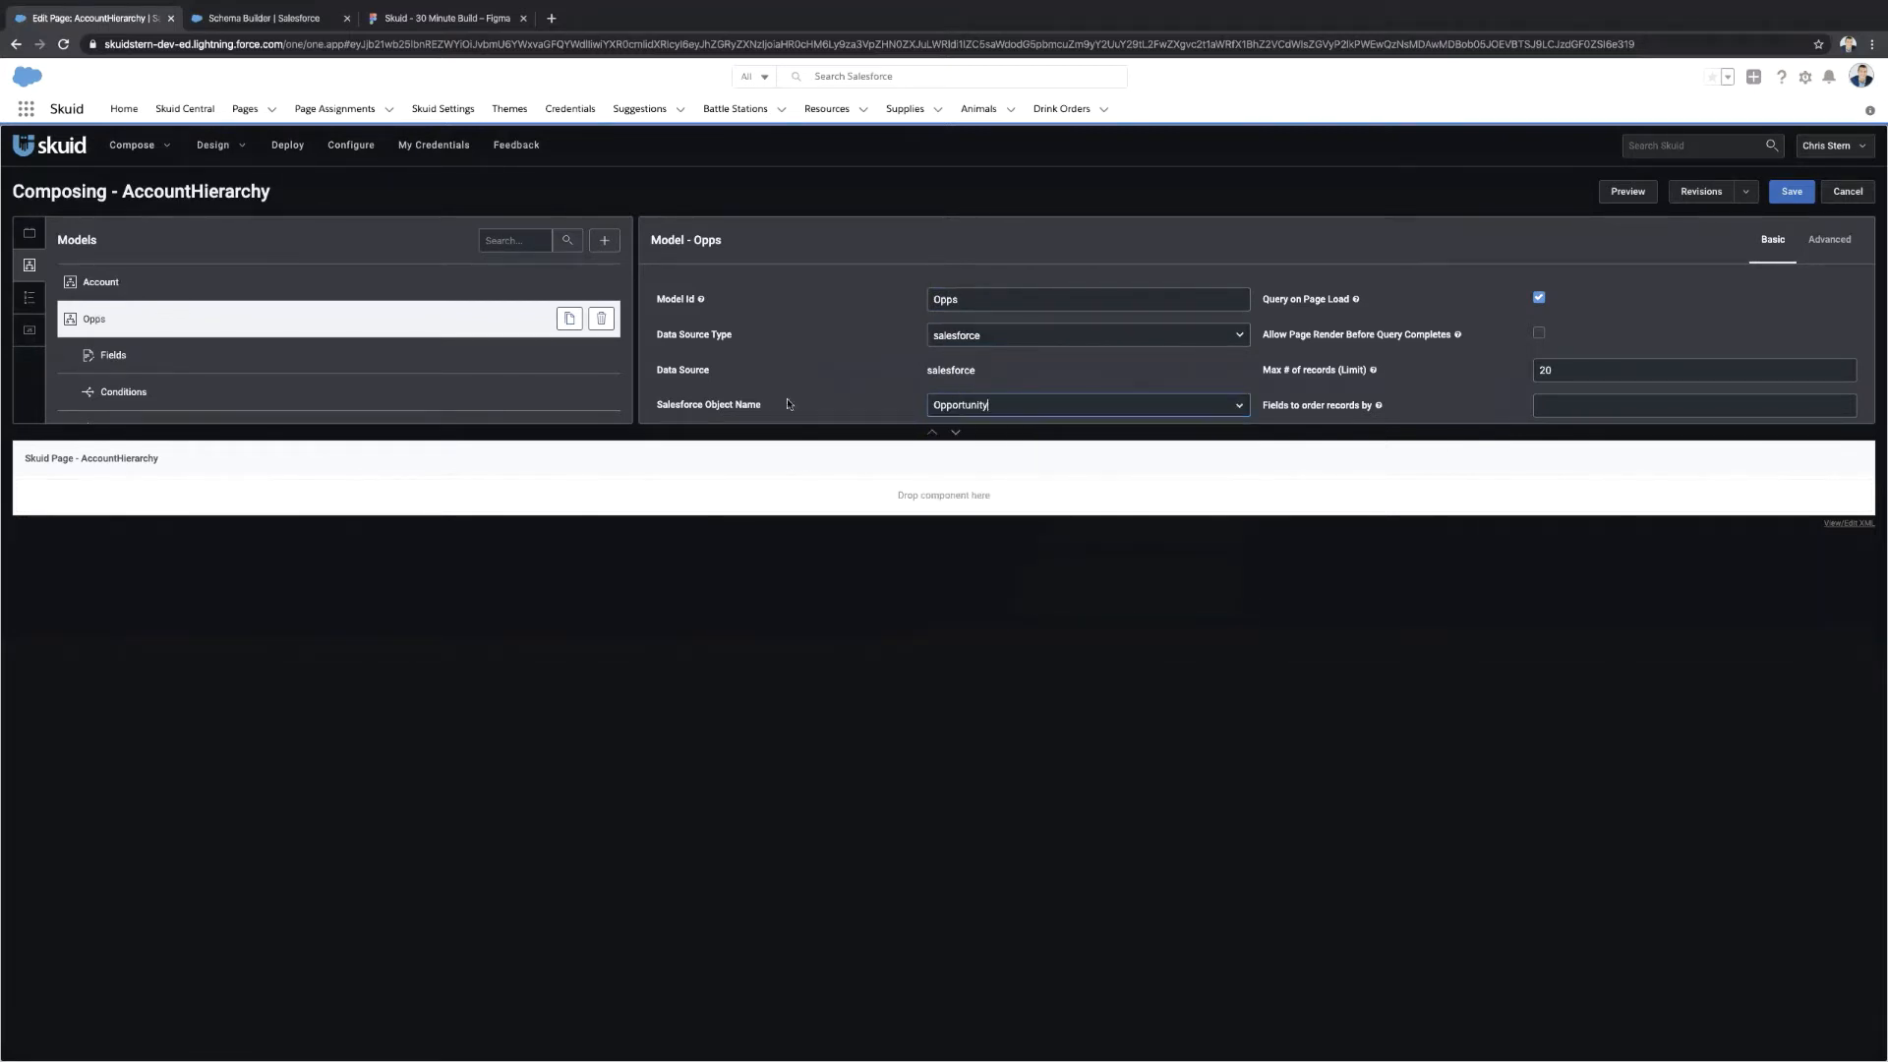
Include the Account ID field in the Opps model and check how Opportunity relates to Account in Schema Builder.
left_click(303, 358)
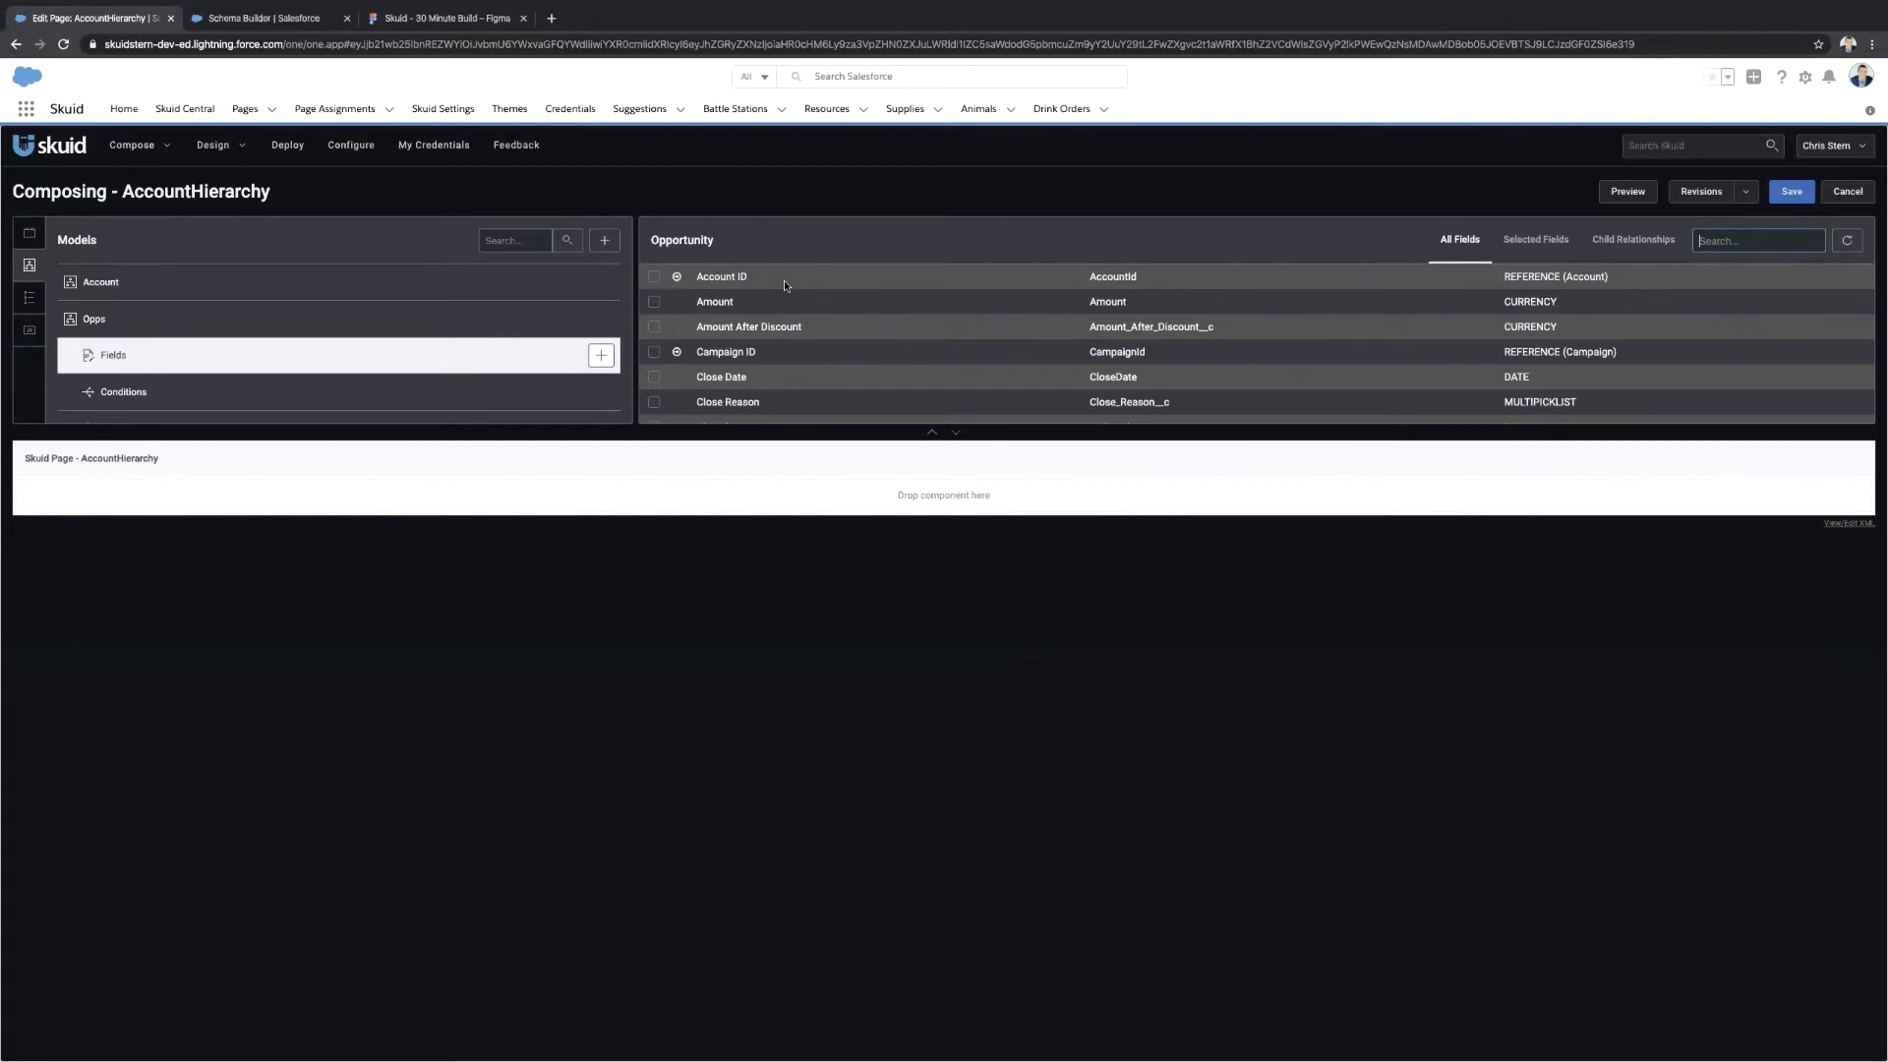
left_click(654, 276)
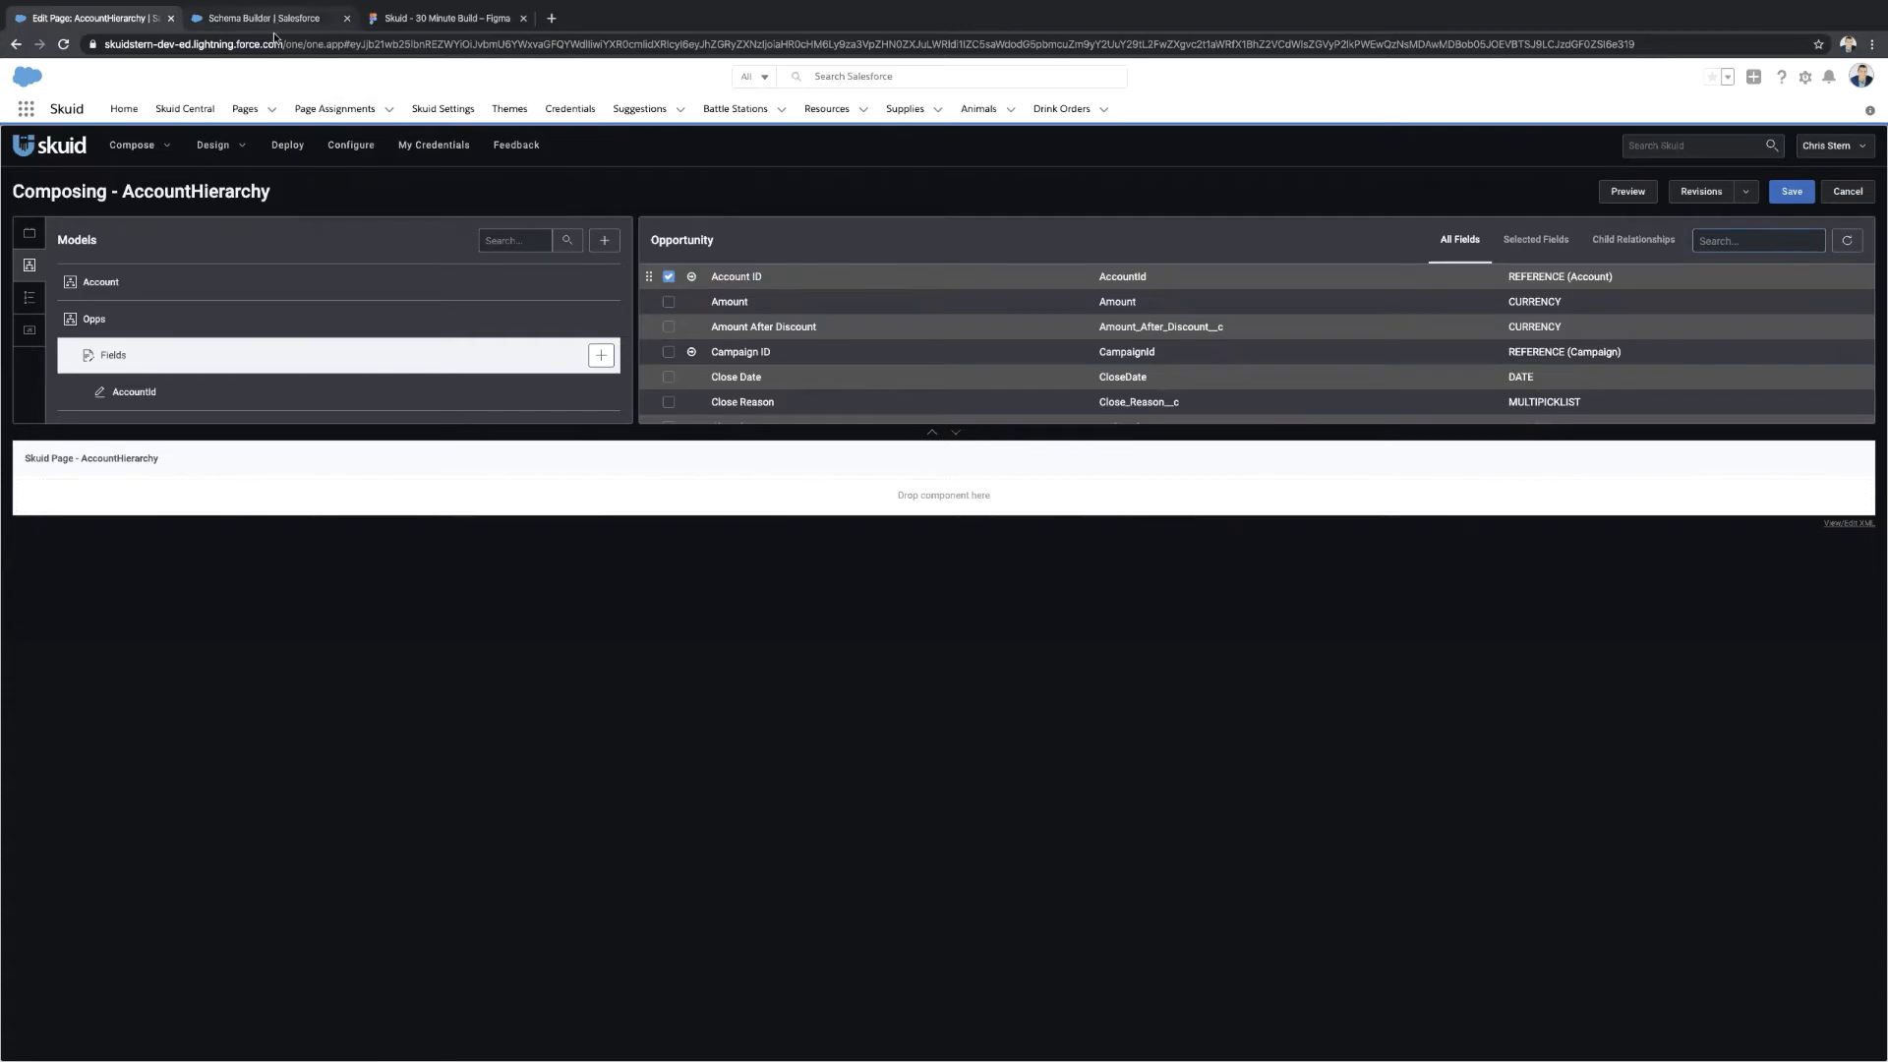
key("ctrl+Tab")
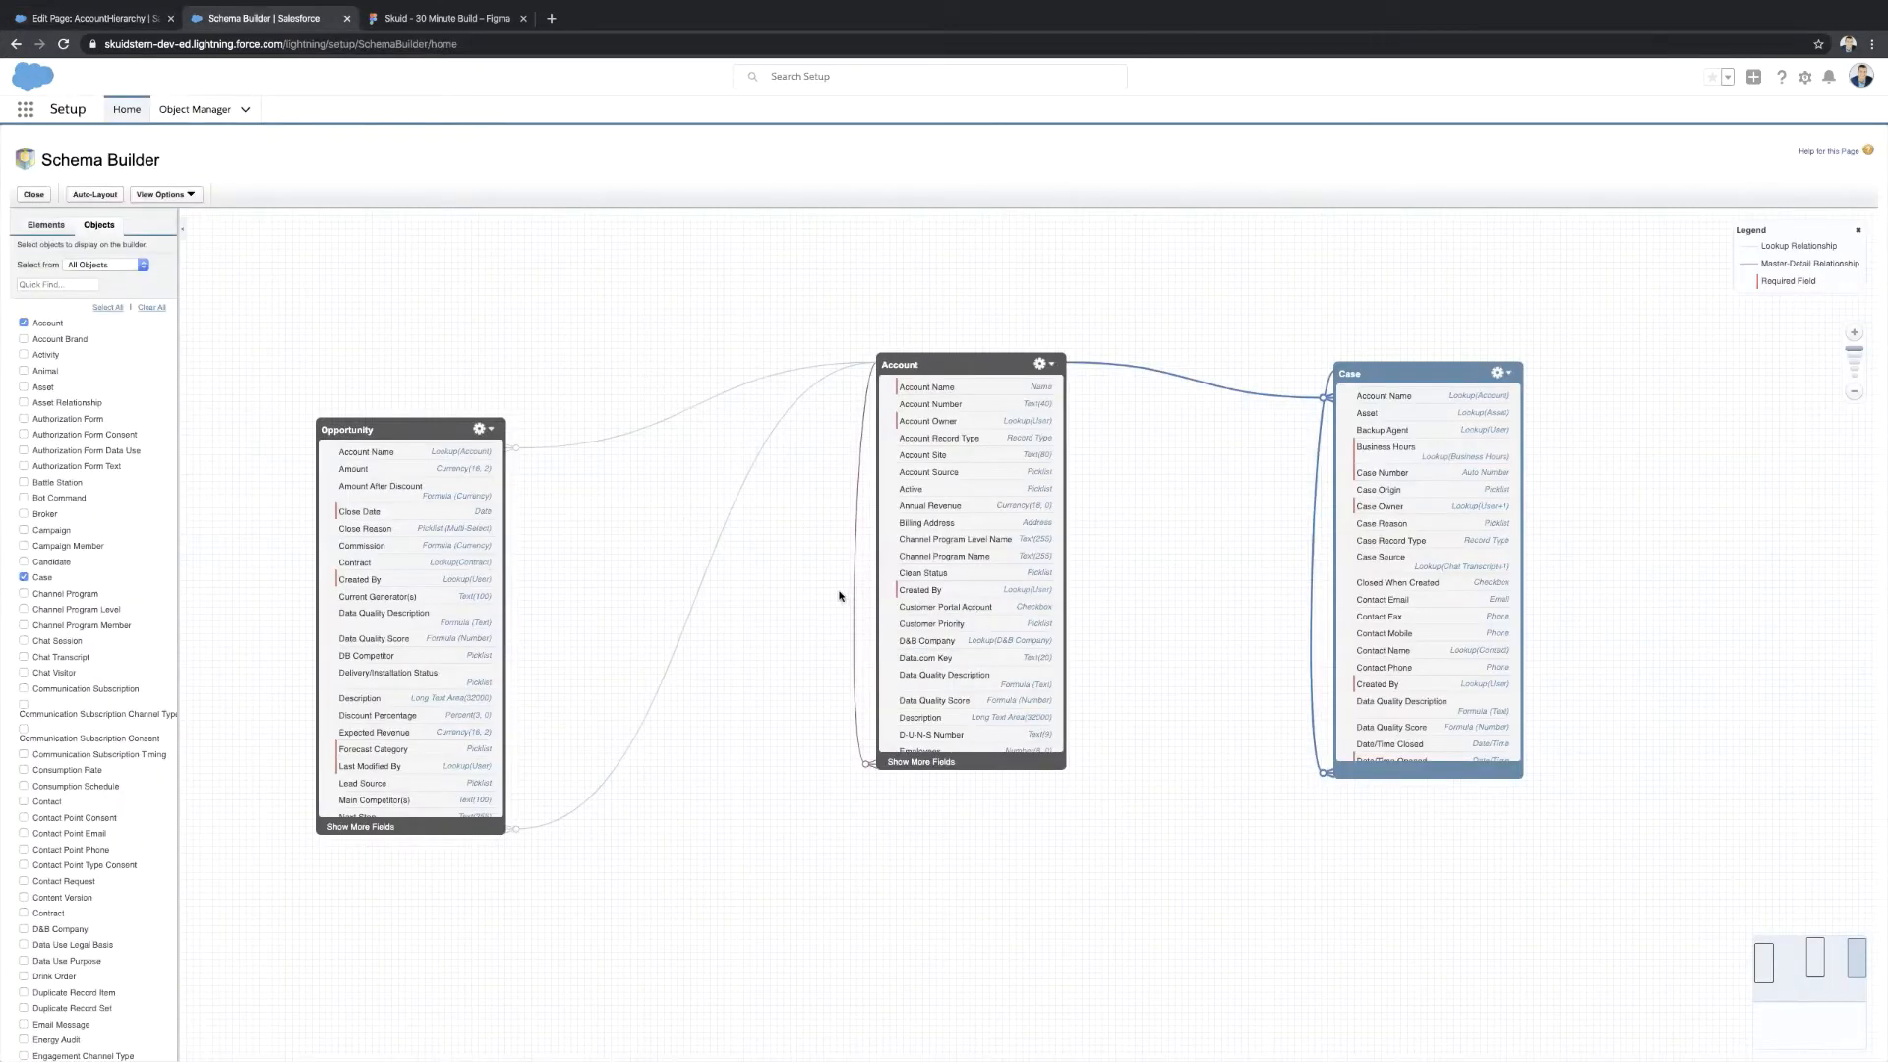
left_click(104, 26)
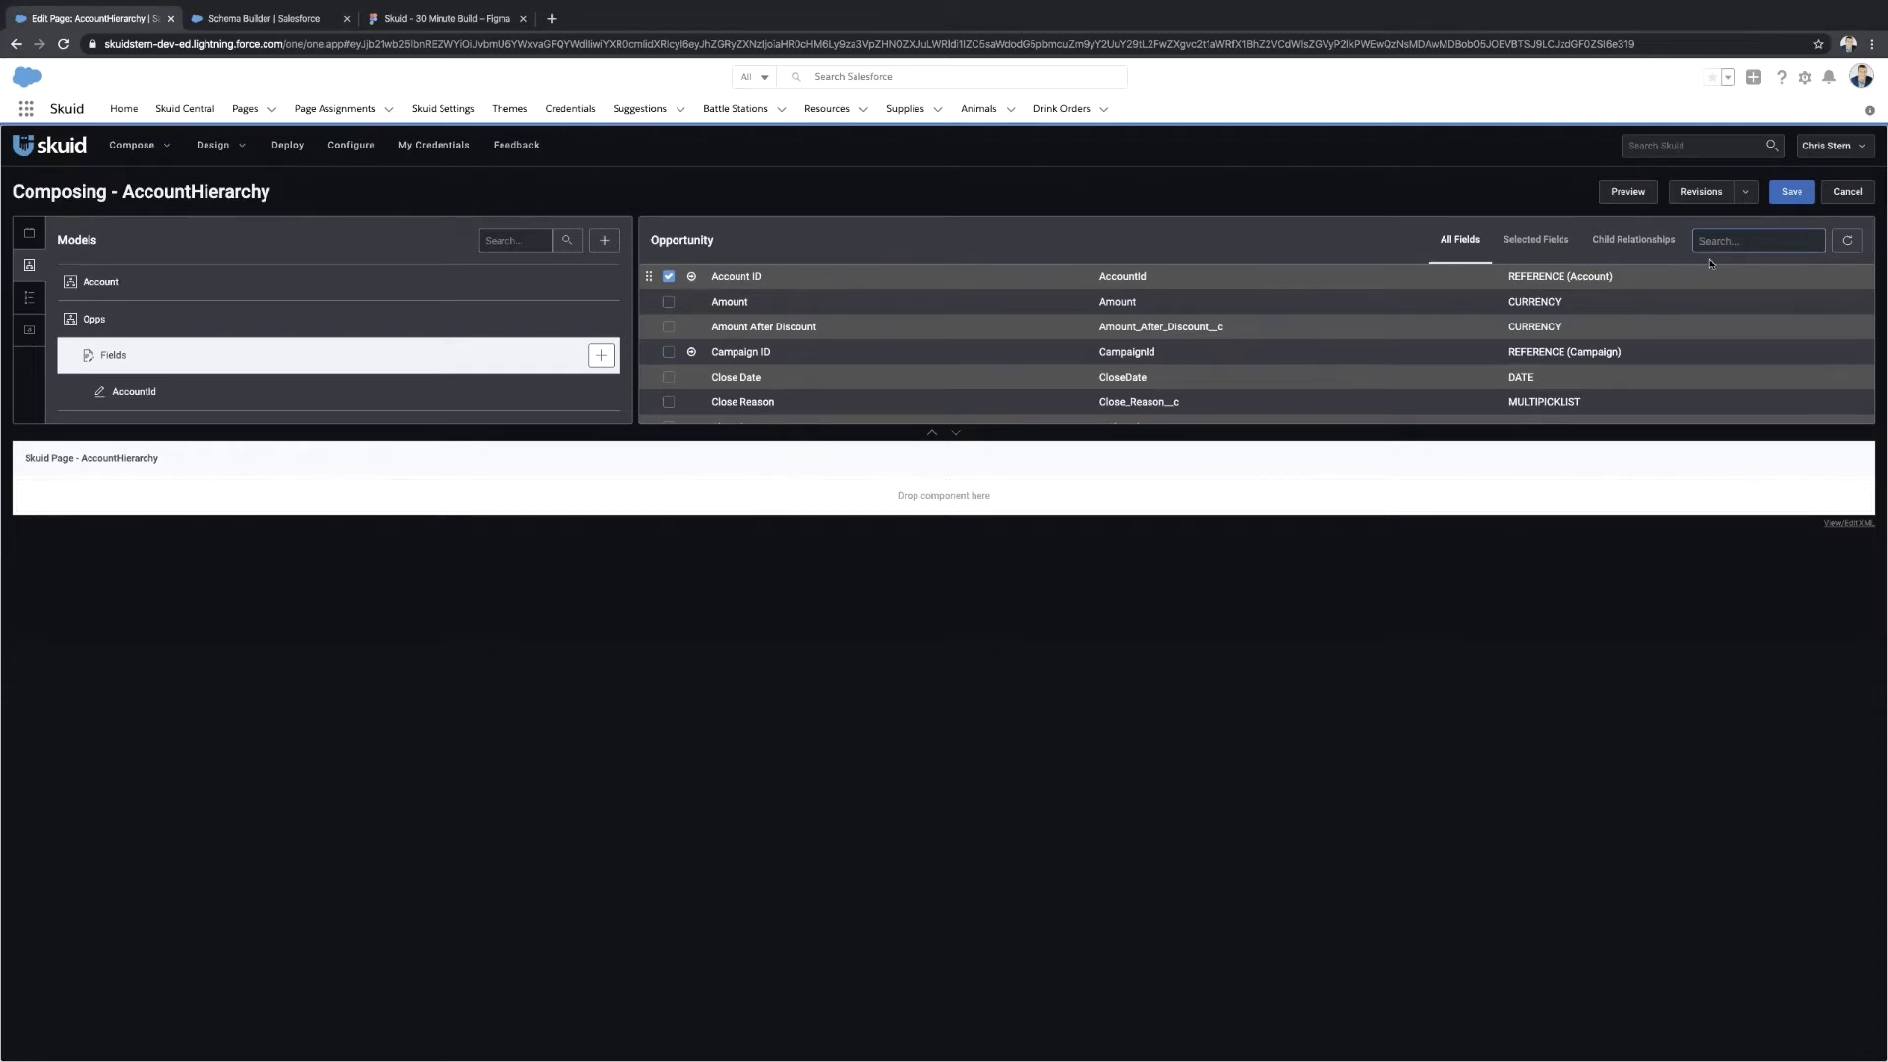
Find and include the Name and Amount fields in the Opps model.
type("name")
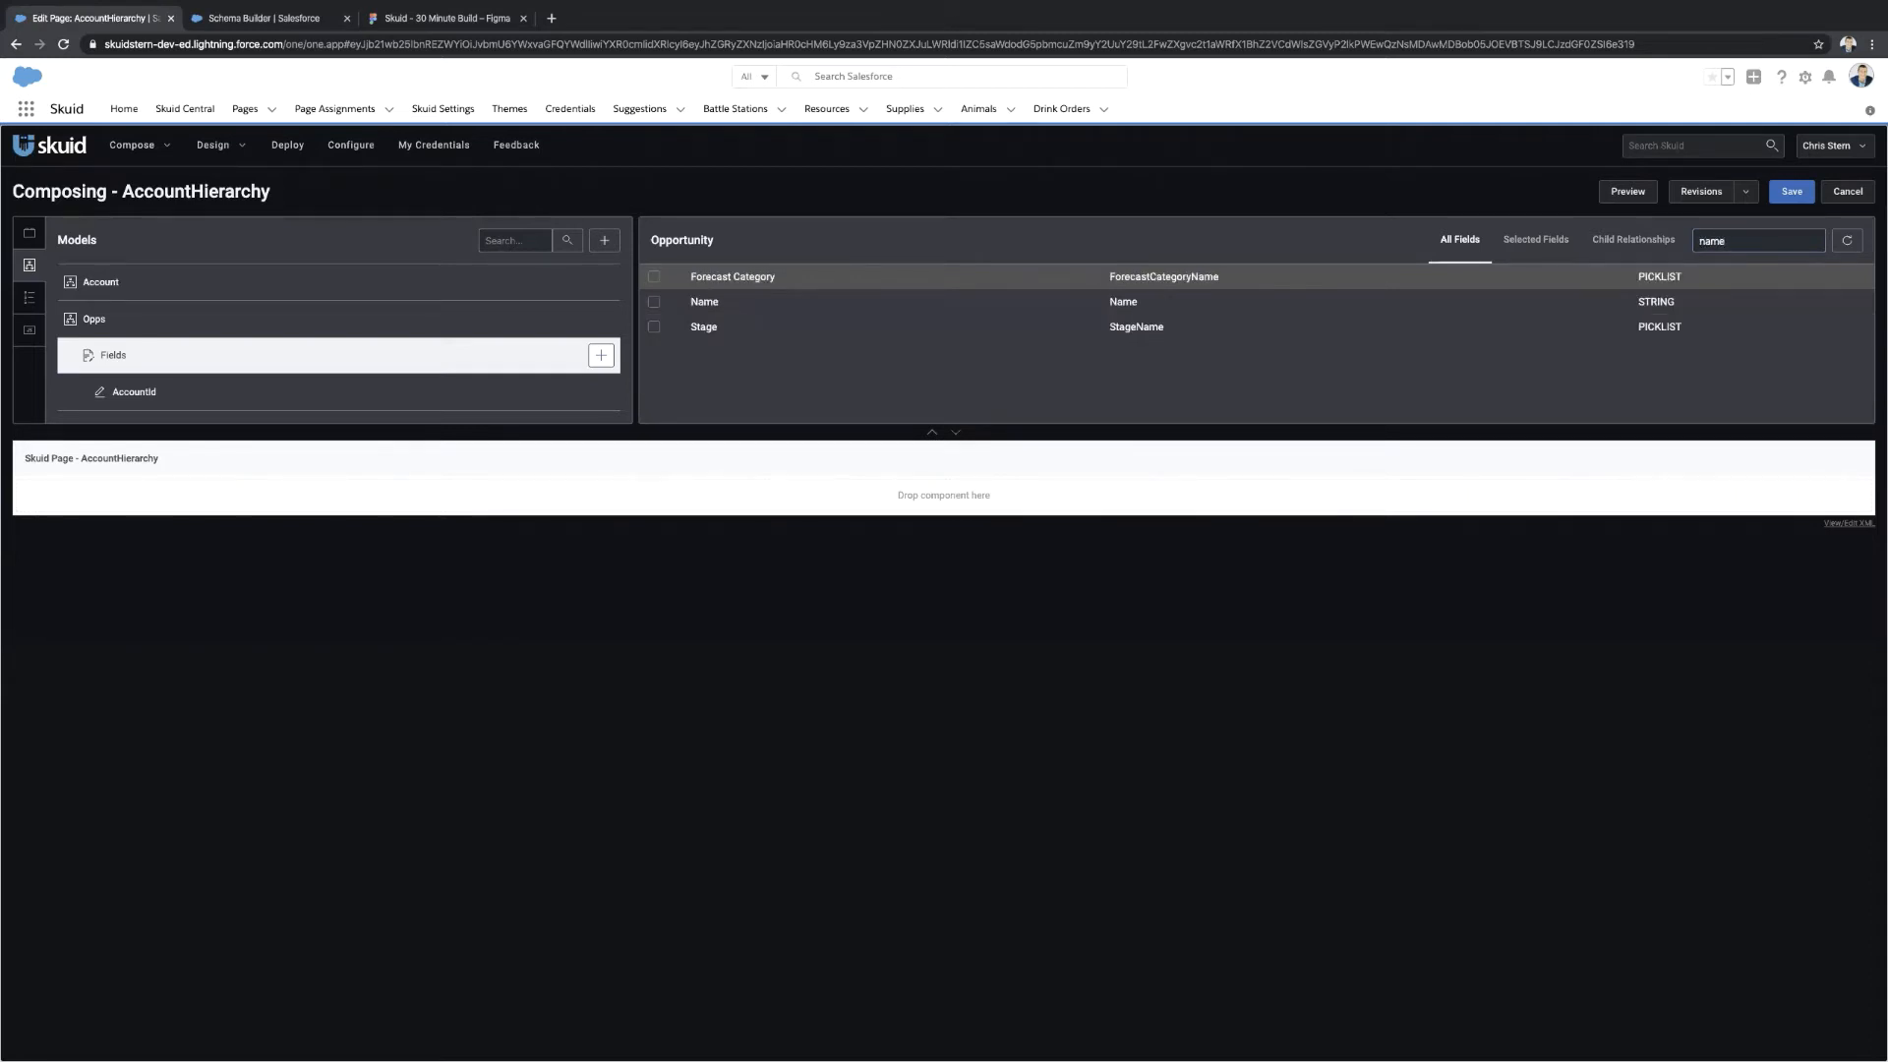
key("BackSpace")
key("BackSpace")
key("BackSpace")
key("BackSpace")
type("amount")
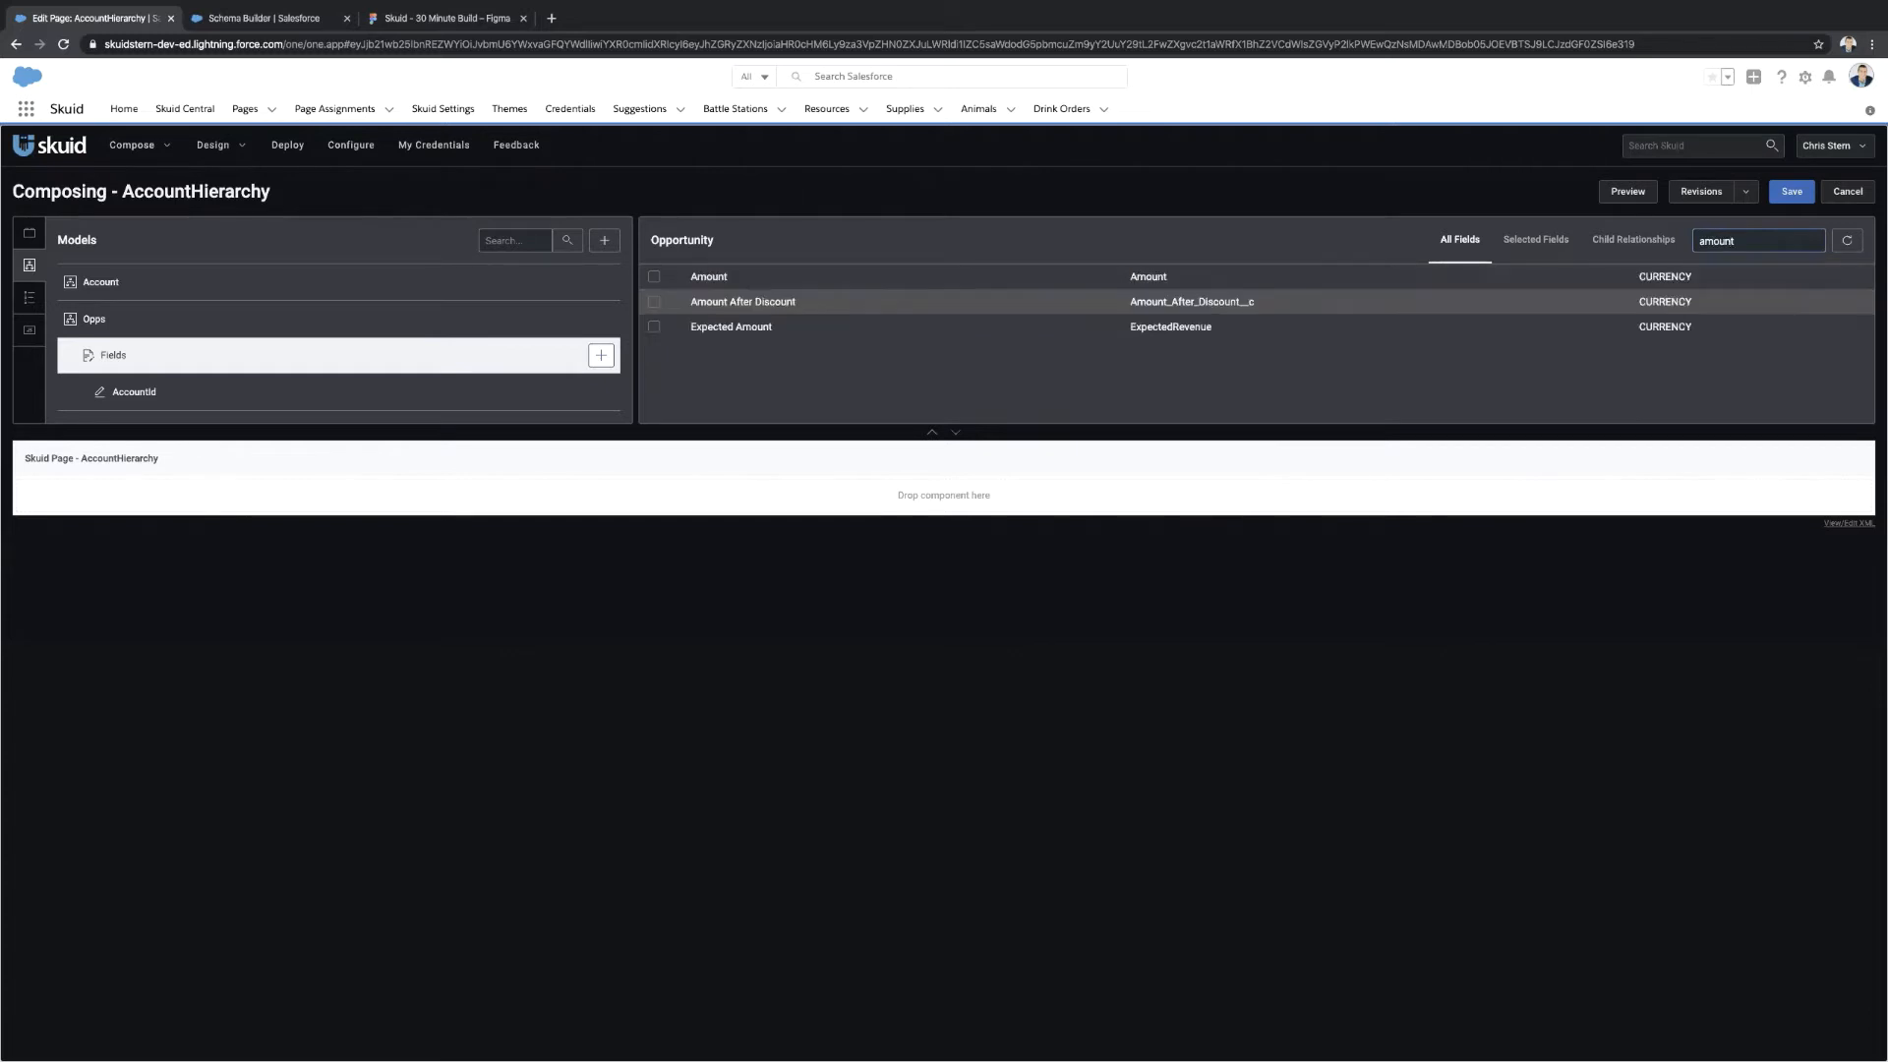
key("Return")
Find and include the Stage, Close Date and Closed fields in the Opps model.
type("stage")
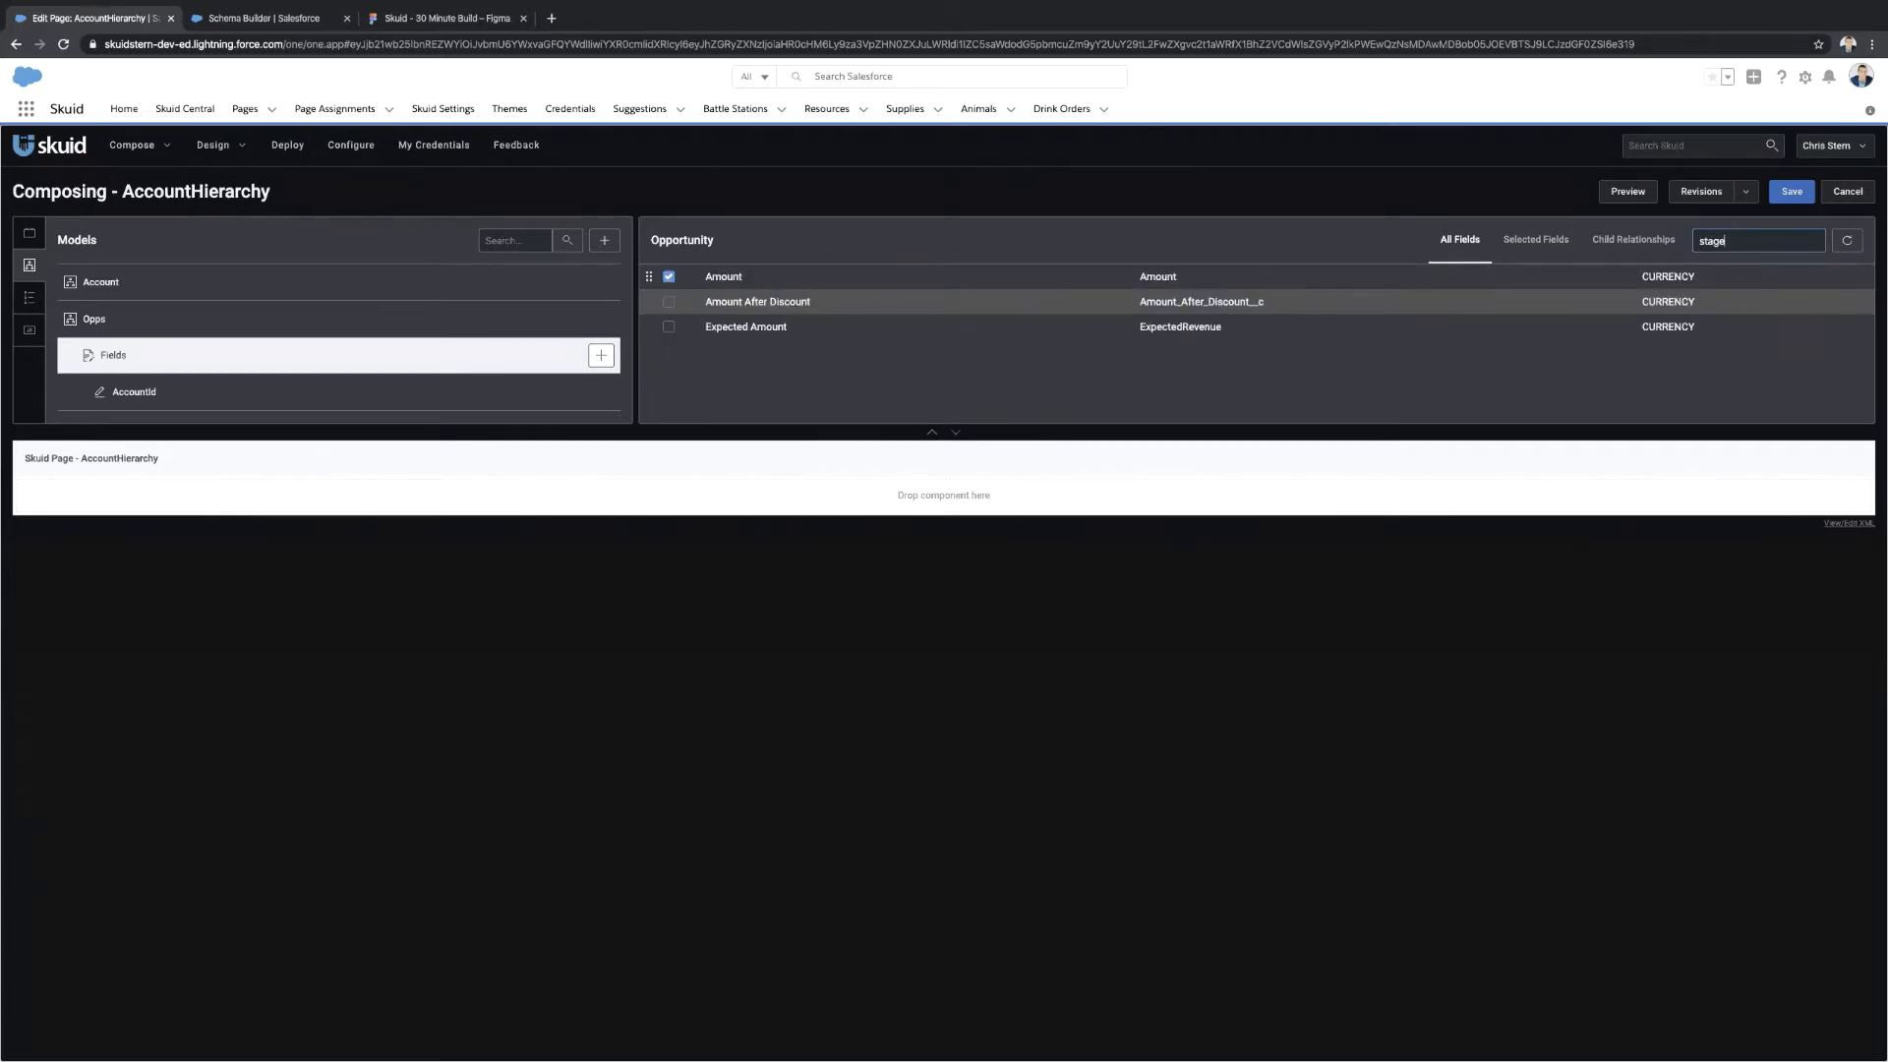
key("Return")
type("close")
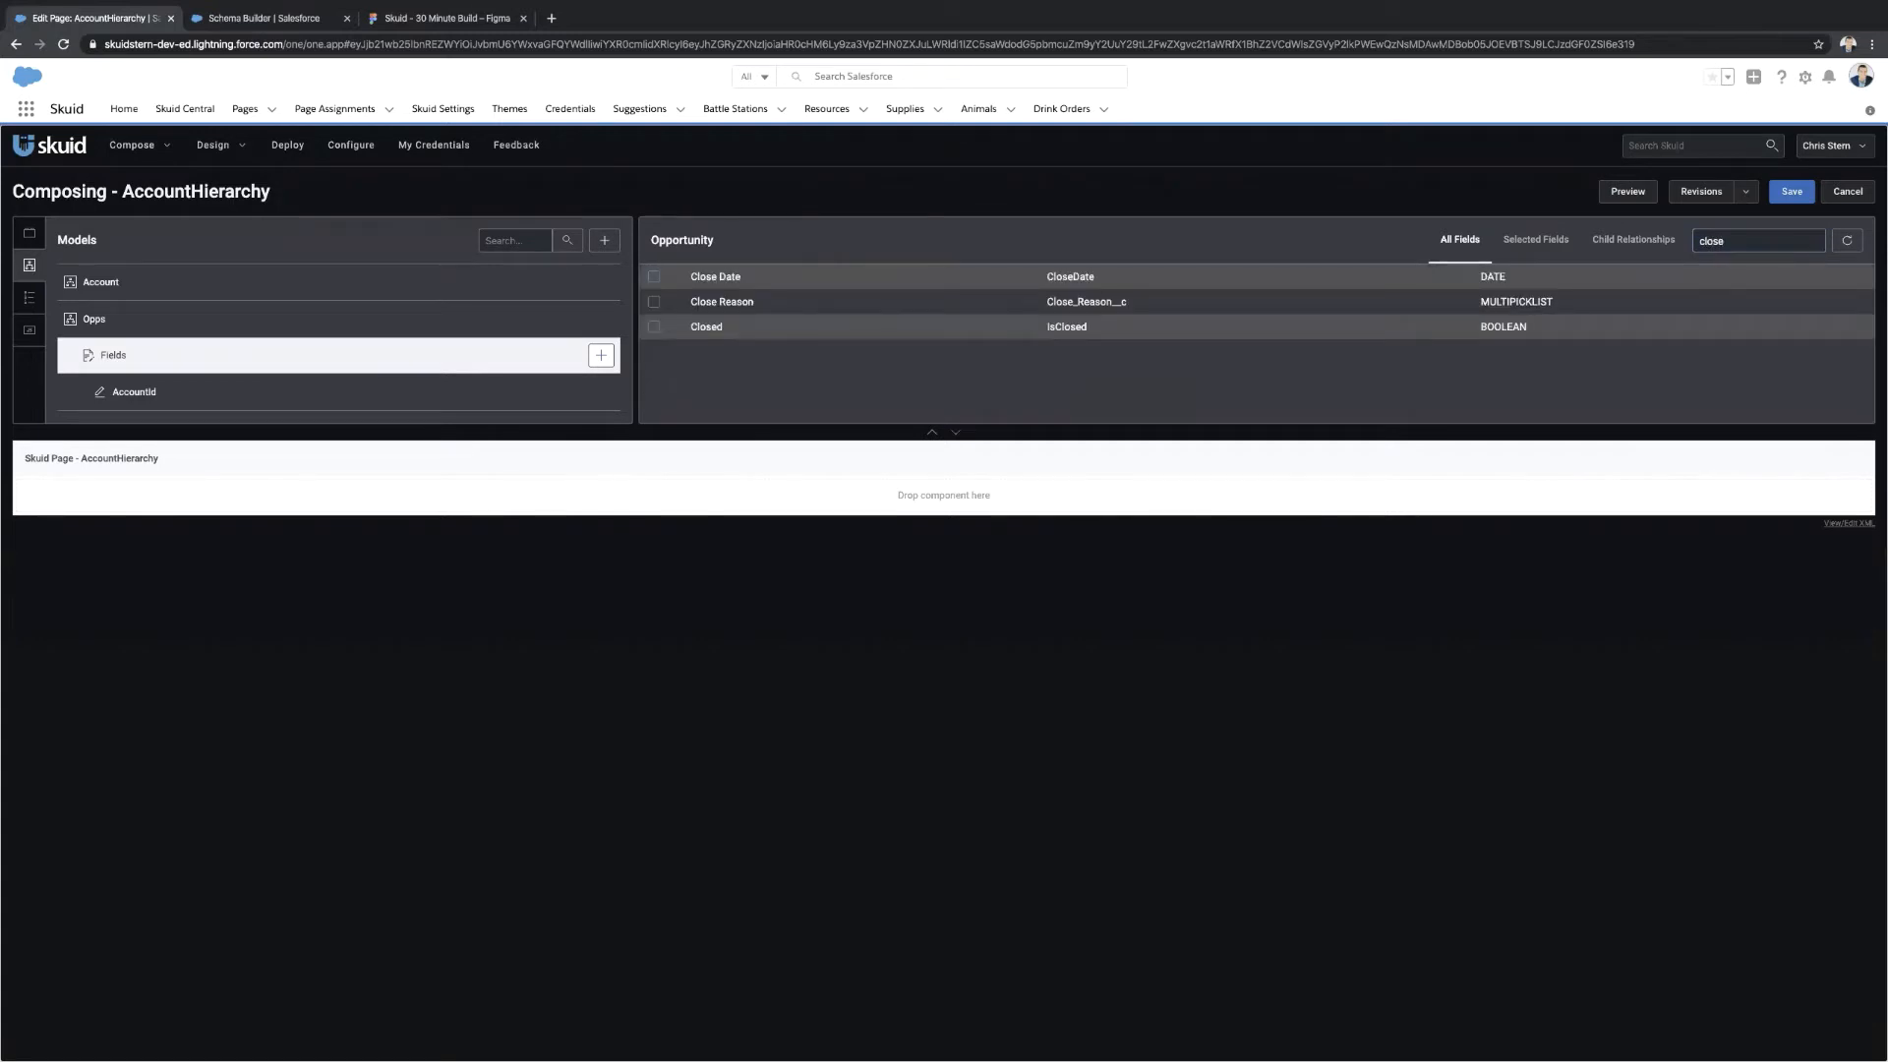
key("Return")
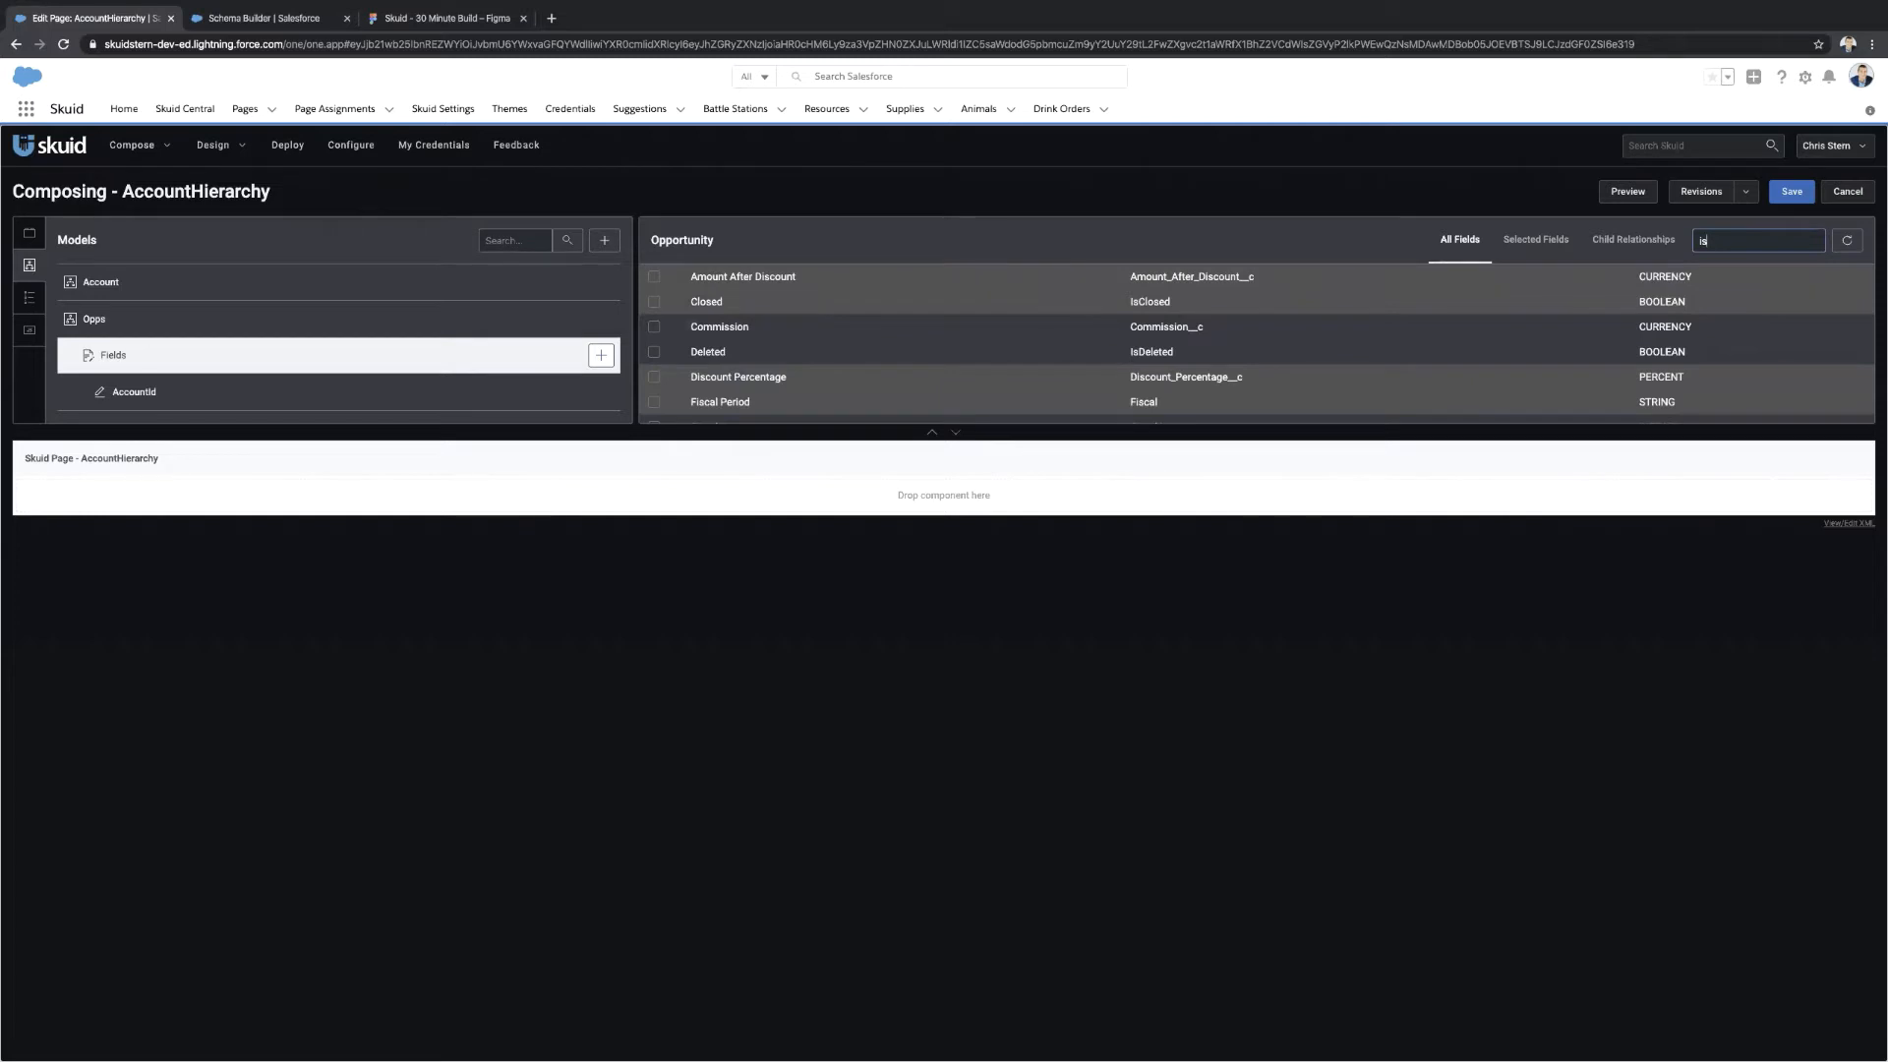
left_click(655, 303)
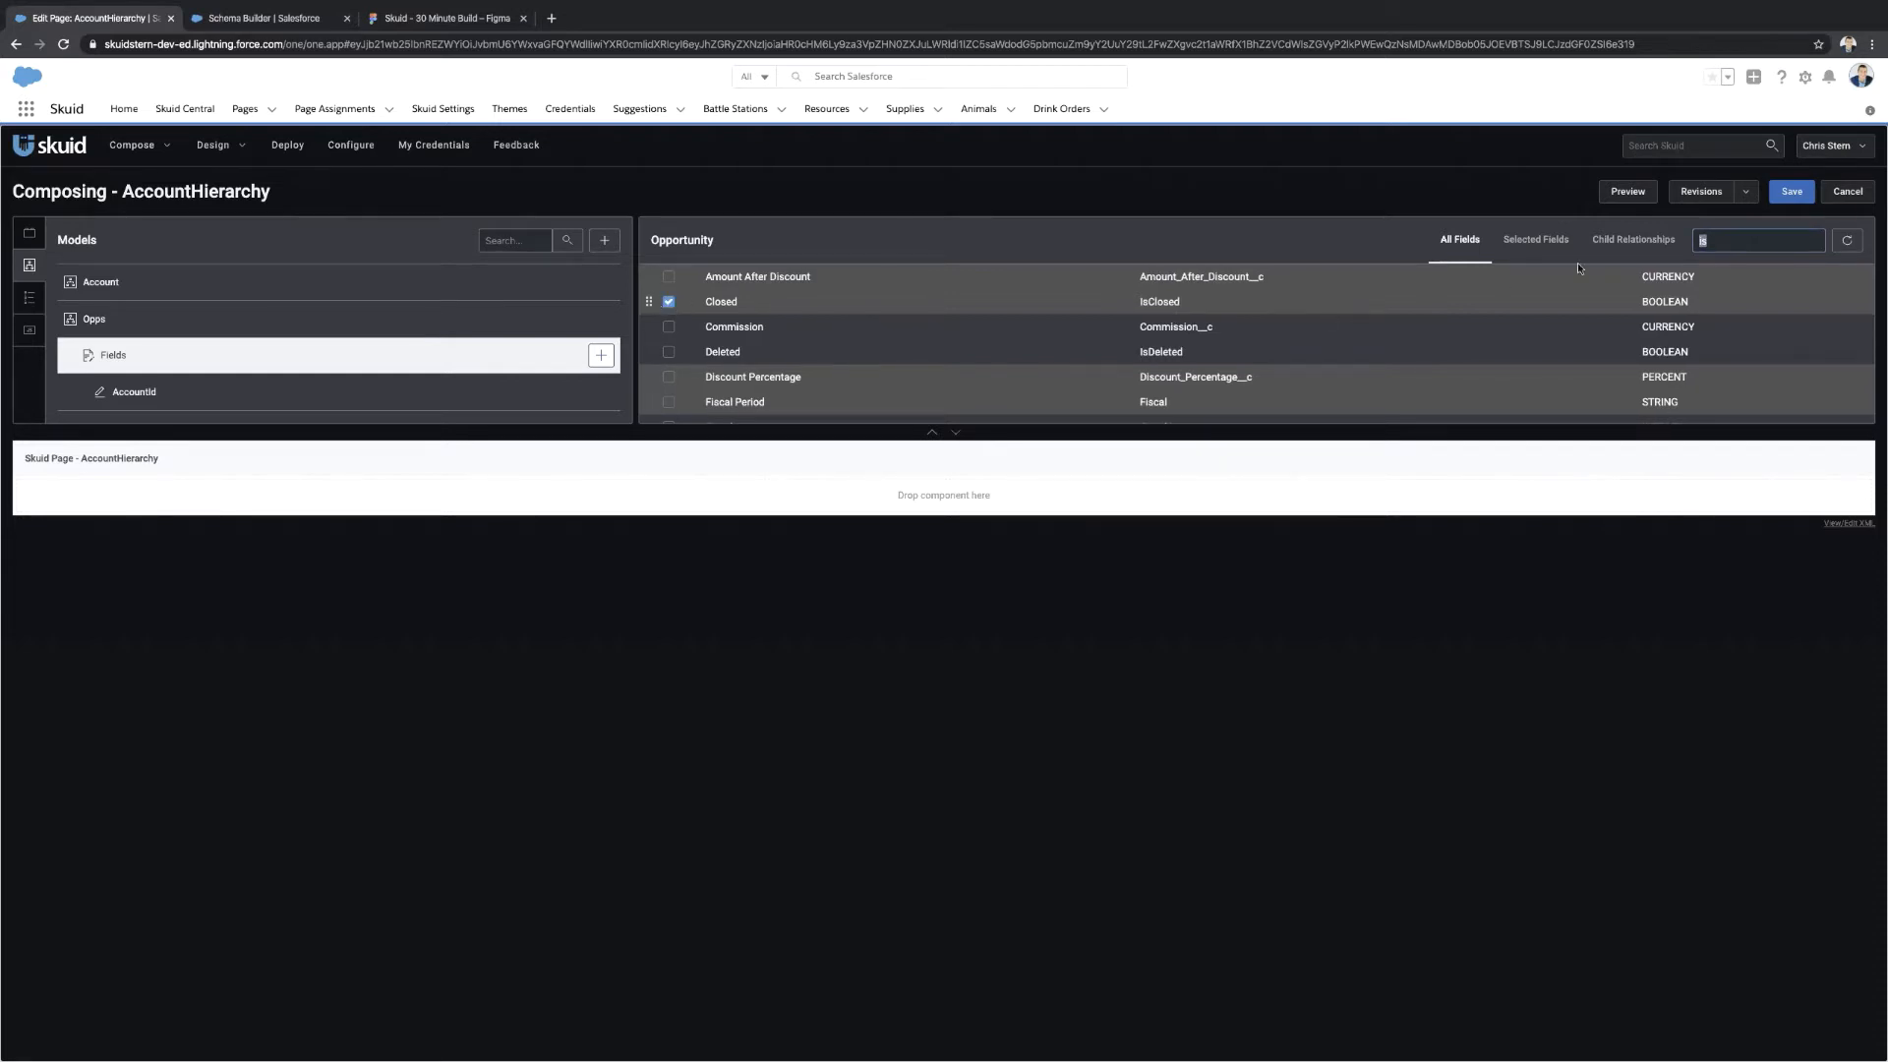
key("BackSpace")
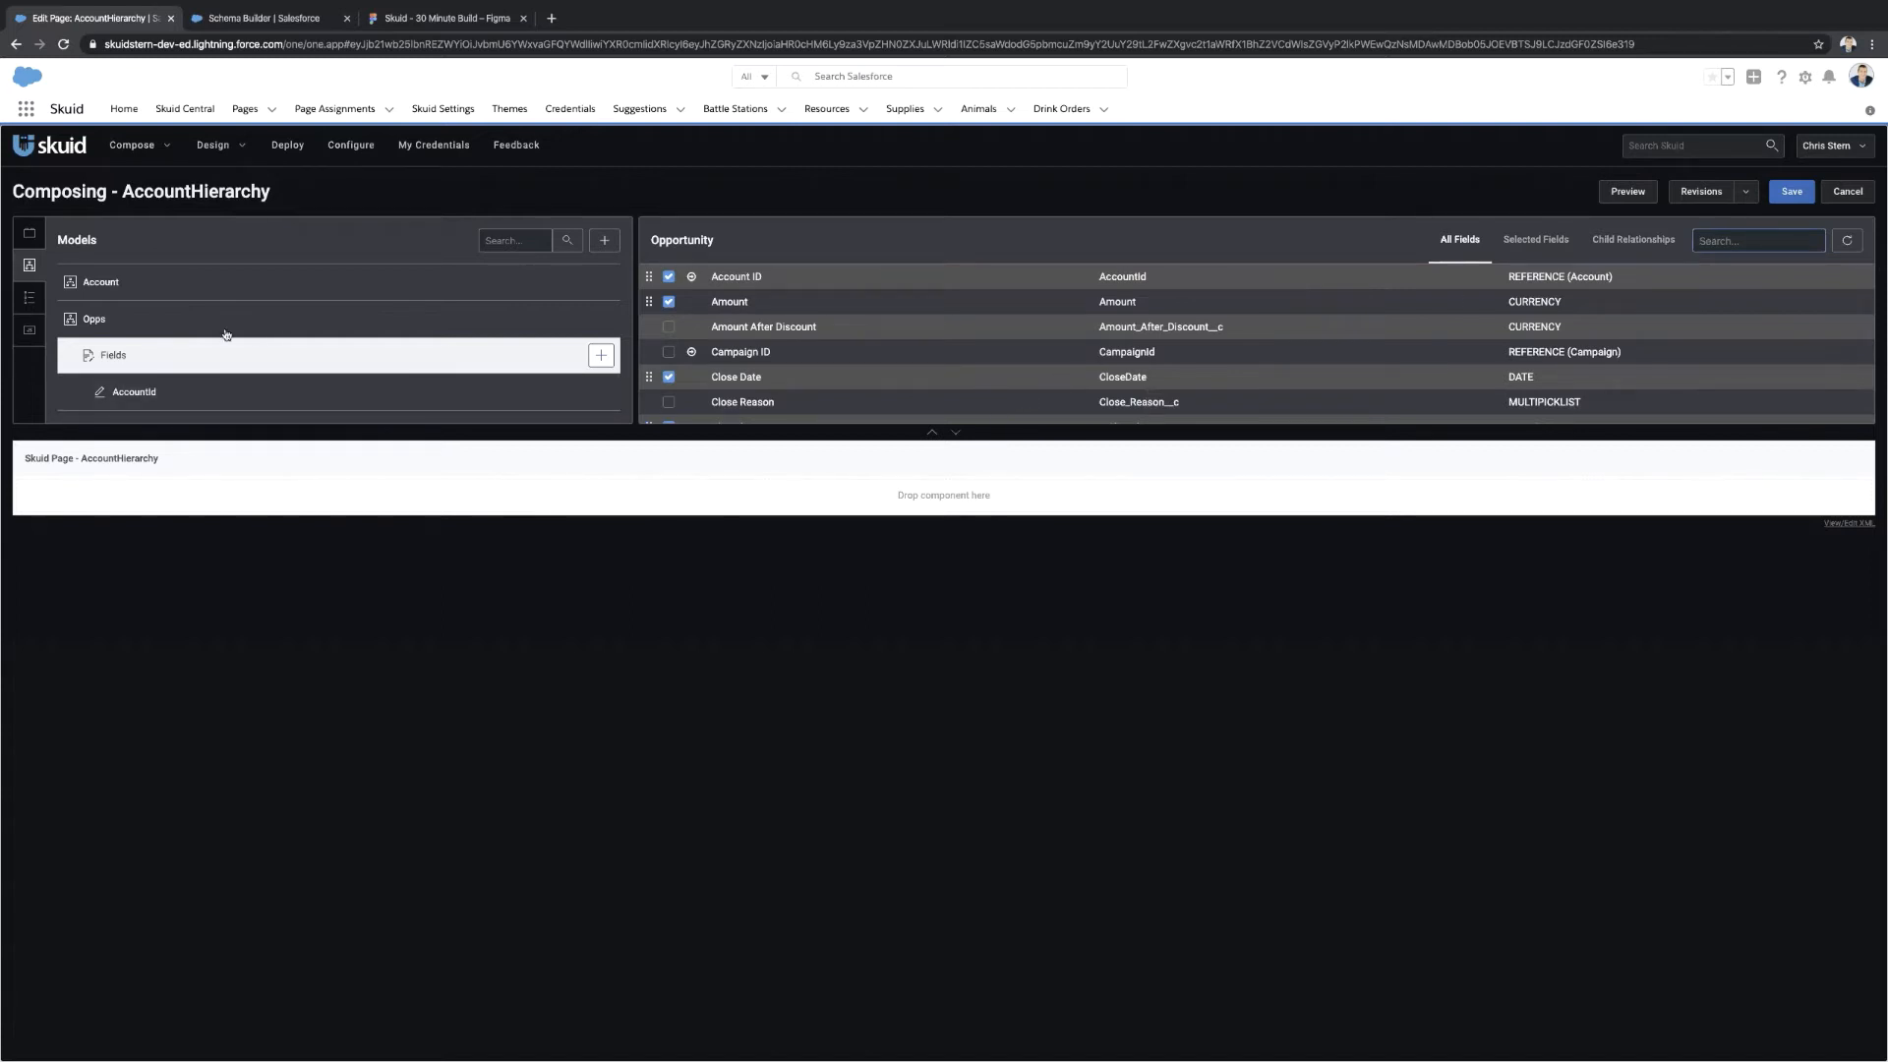
Add a model with the Id Cases, based on the Salesforce Case object.
left_click(604, 239)
double_click(1004, 298)
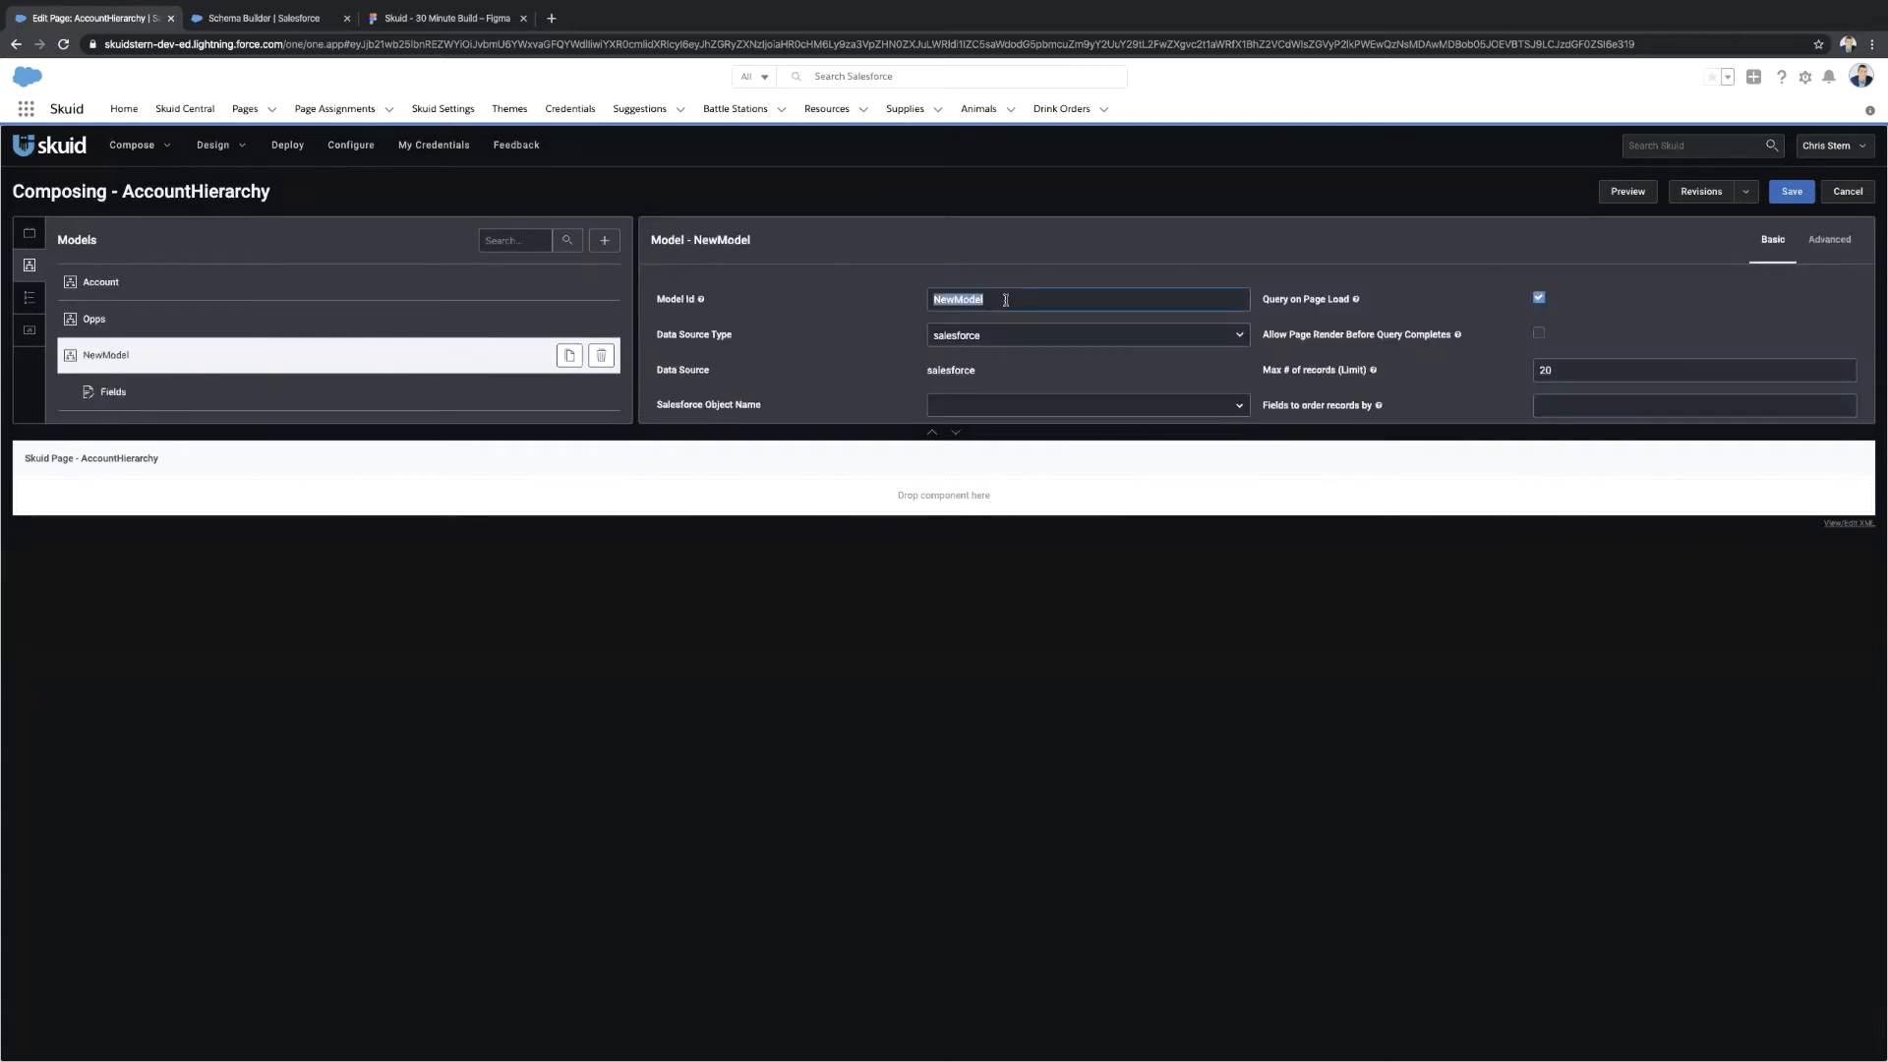
type("Cases")
key("Tab")
type("Cases")
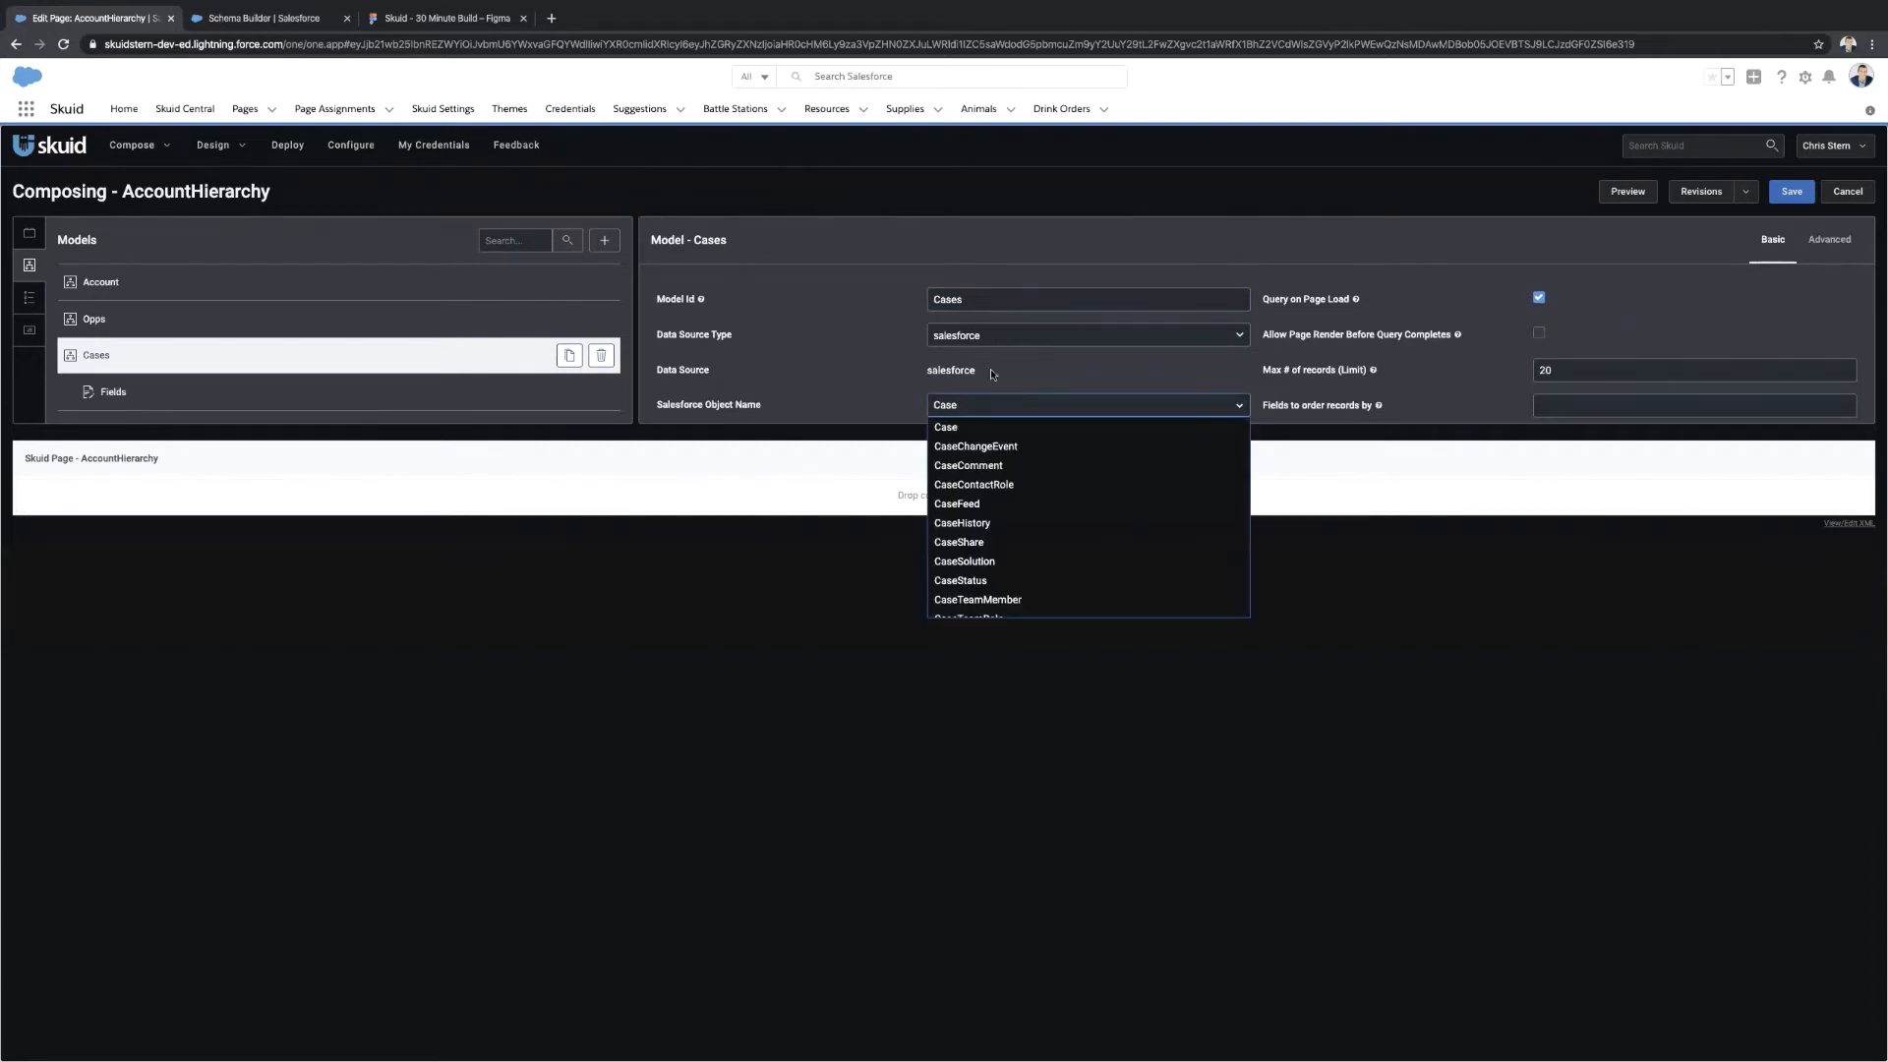
left_click(974, 424)
Include the Account ID and Case ID fields in the Cases model and find the Subject field.
left_click(190, 399)
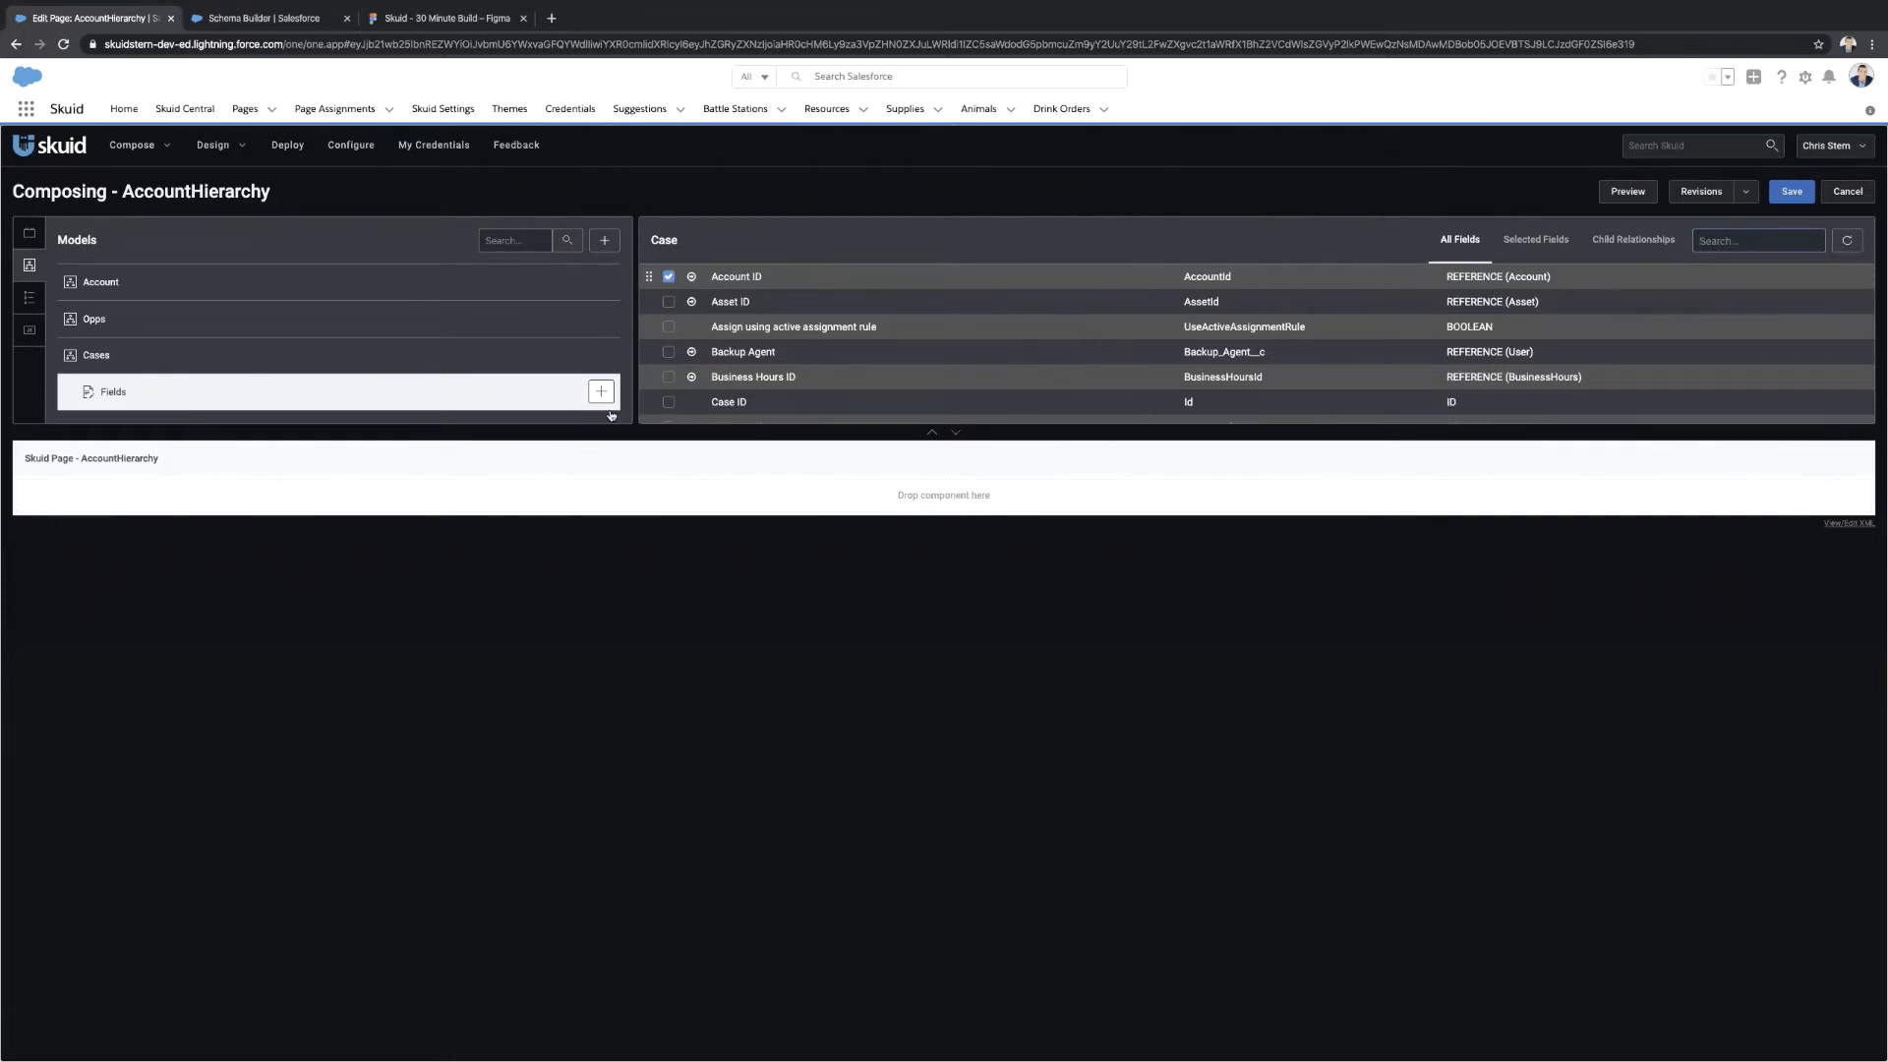
left_click(670, 403)
type("na")
key("BackSpace")
key("BackSpace")
key("BackSpace")
key("BackSpace")
type("sub")
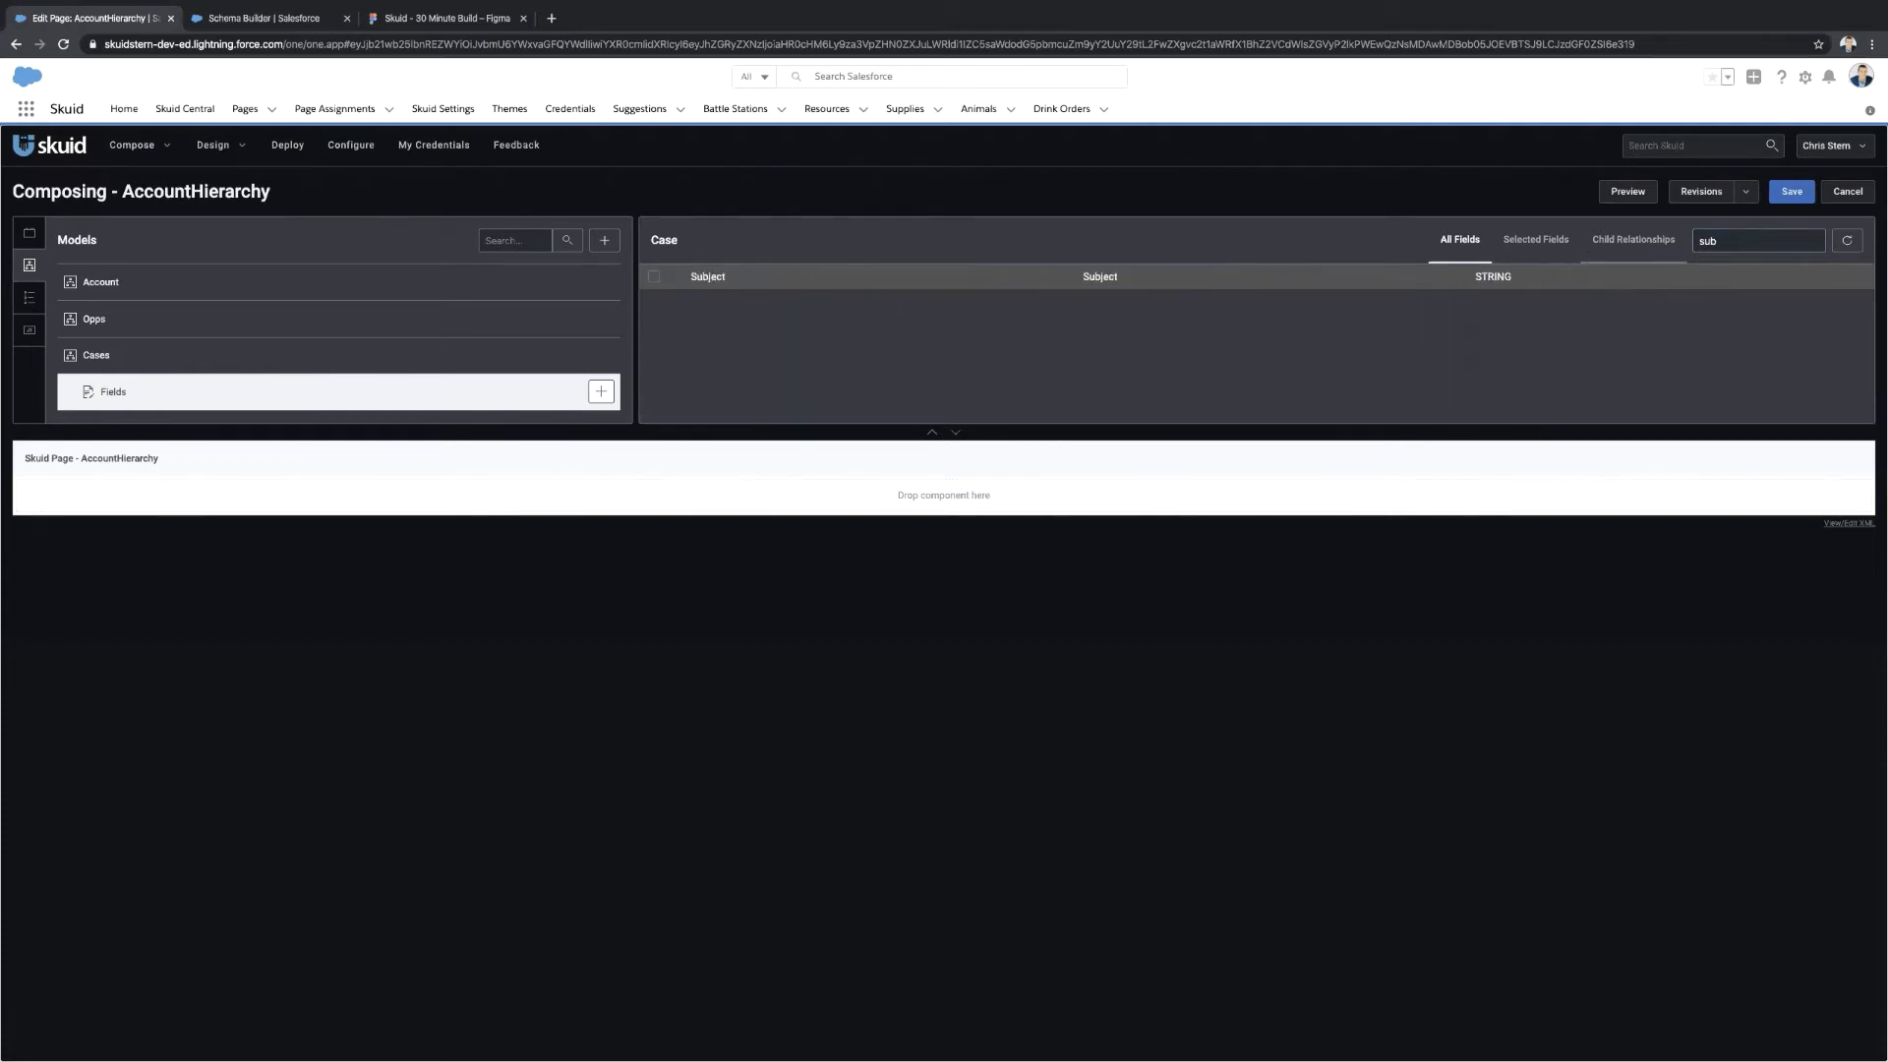
Find and include the Status and Description fields in the Cases model, and save the page.
key("BackSpace")
key("BackSpace")
key("BackSpace")
type("stat")
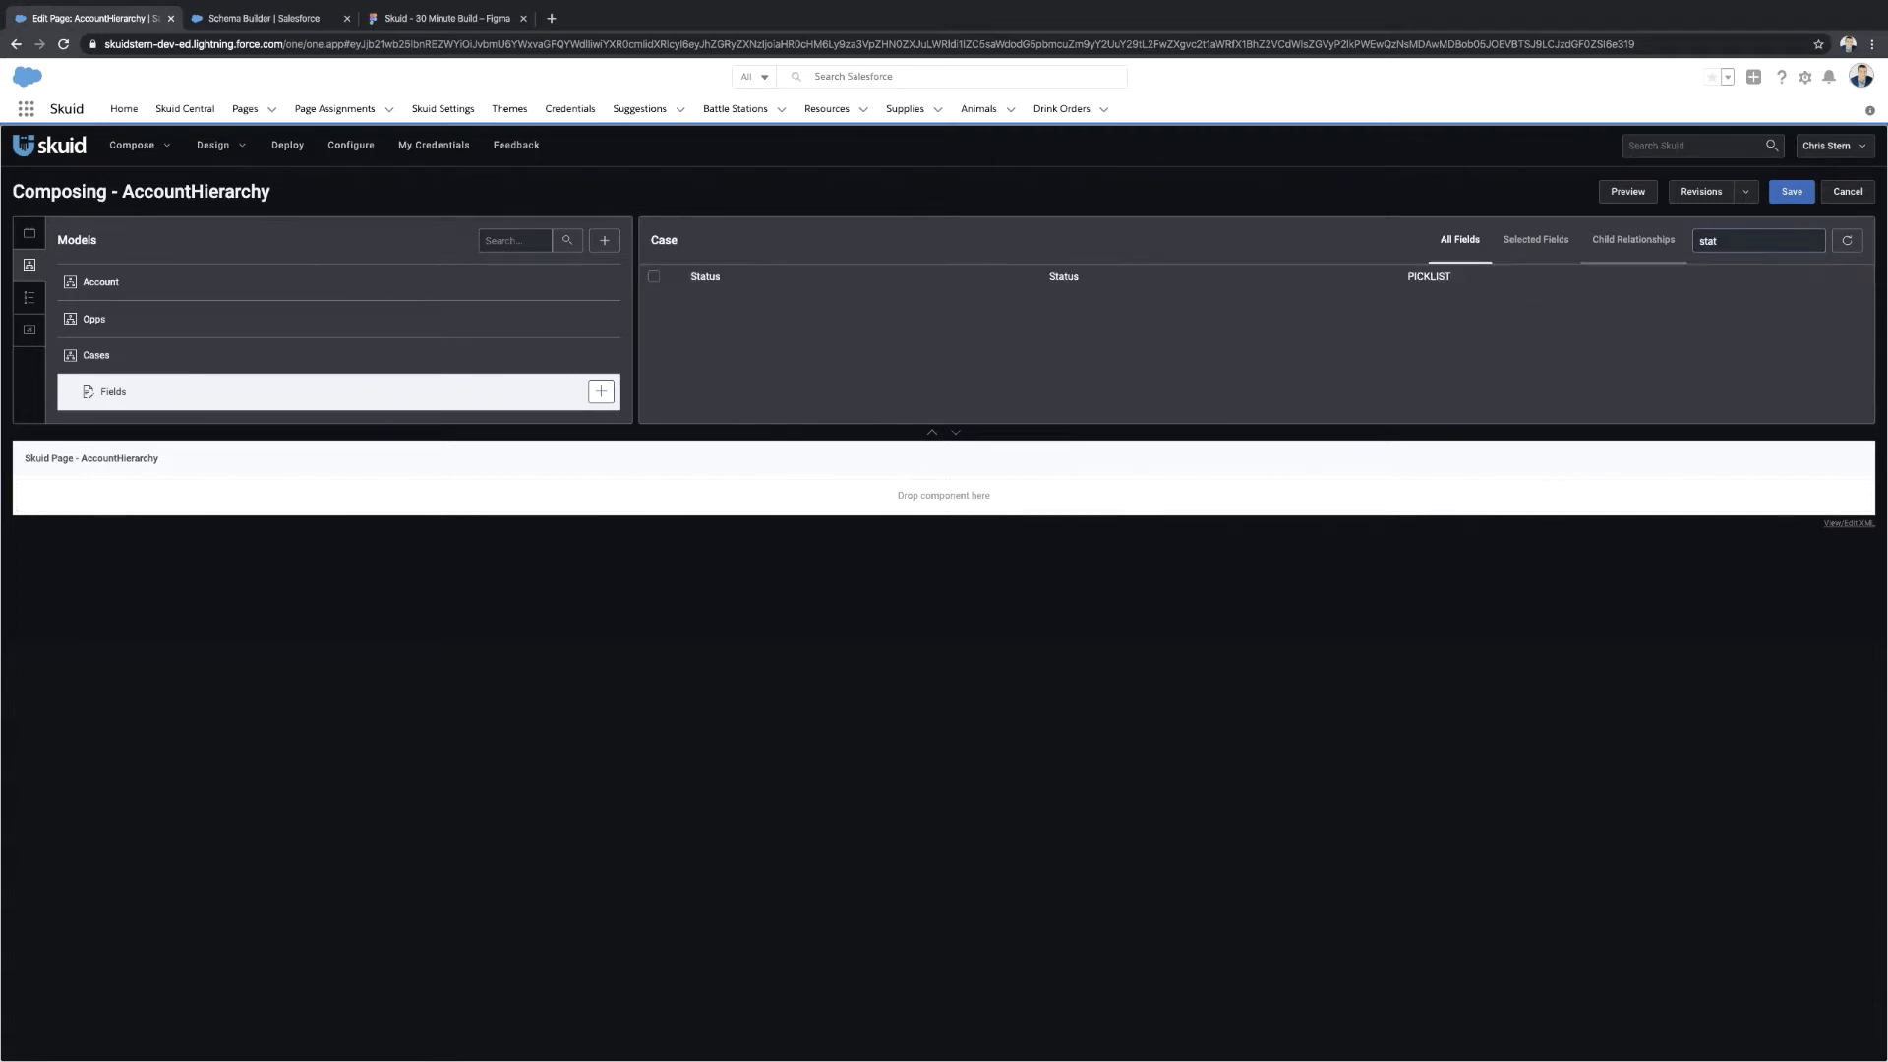
key("Return")
type("descr")
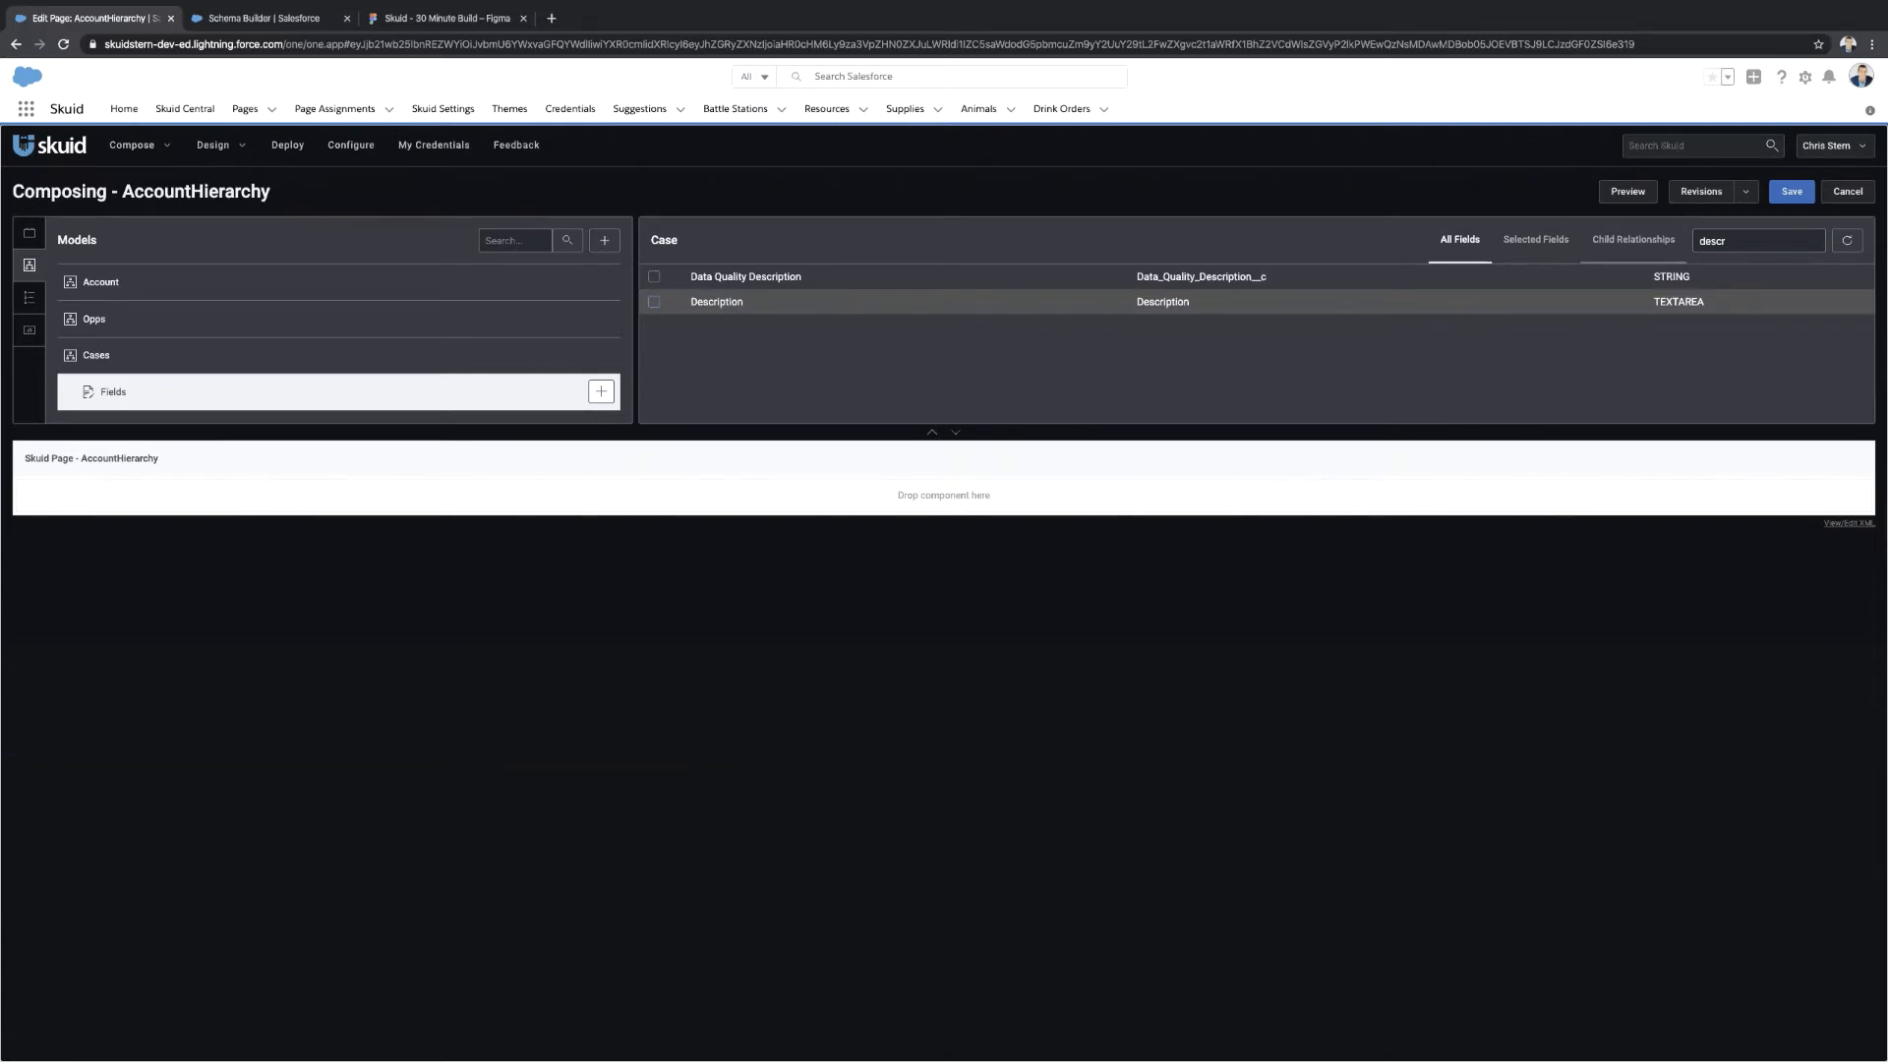
key("Tab")
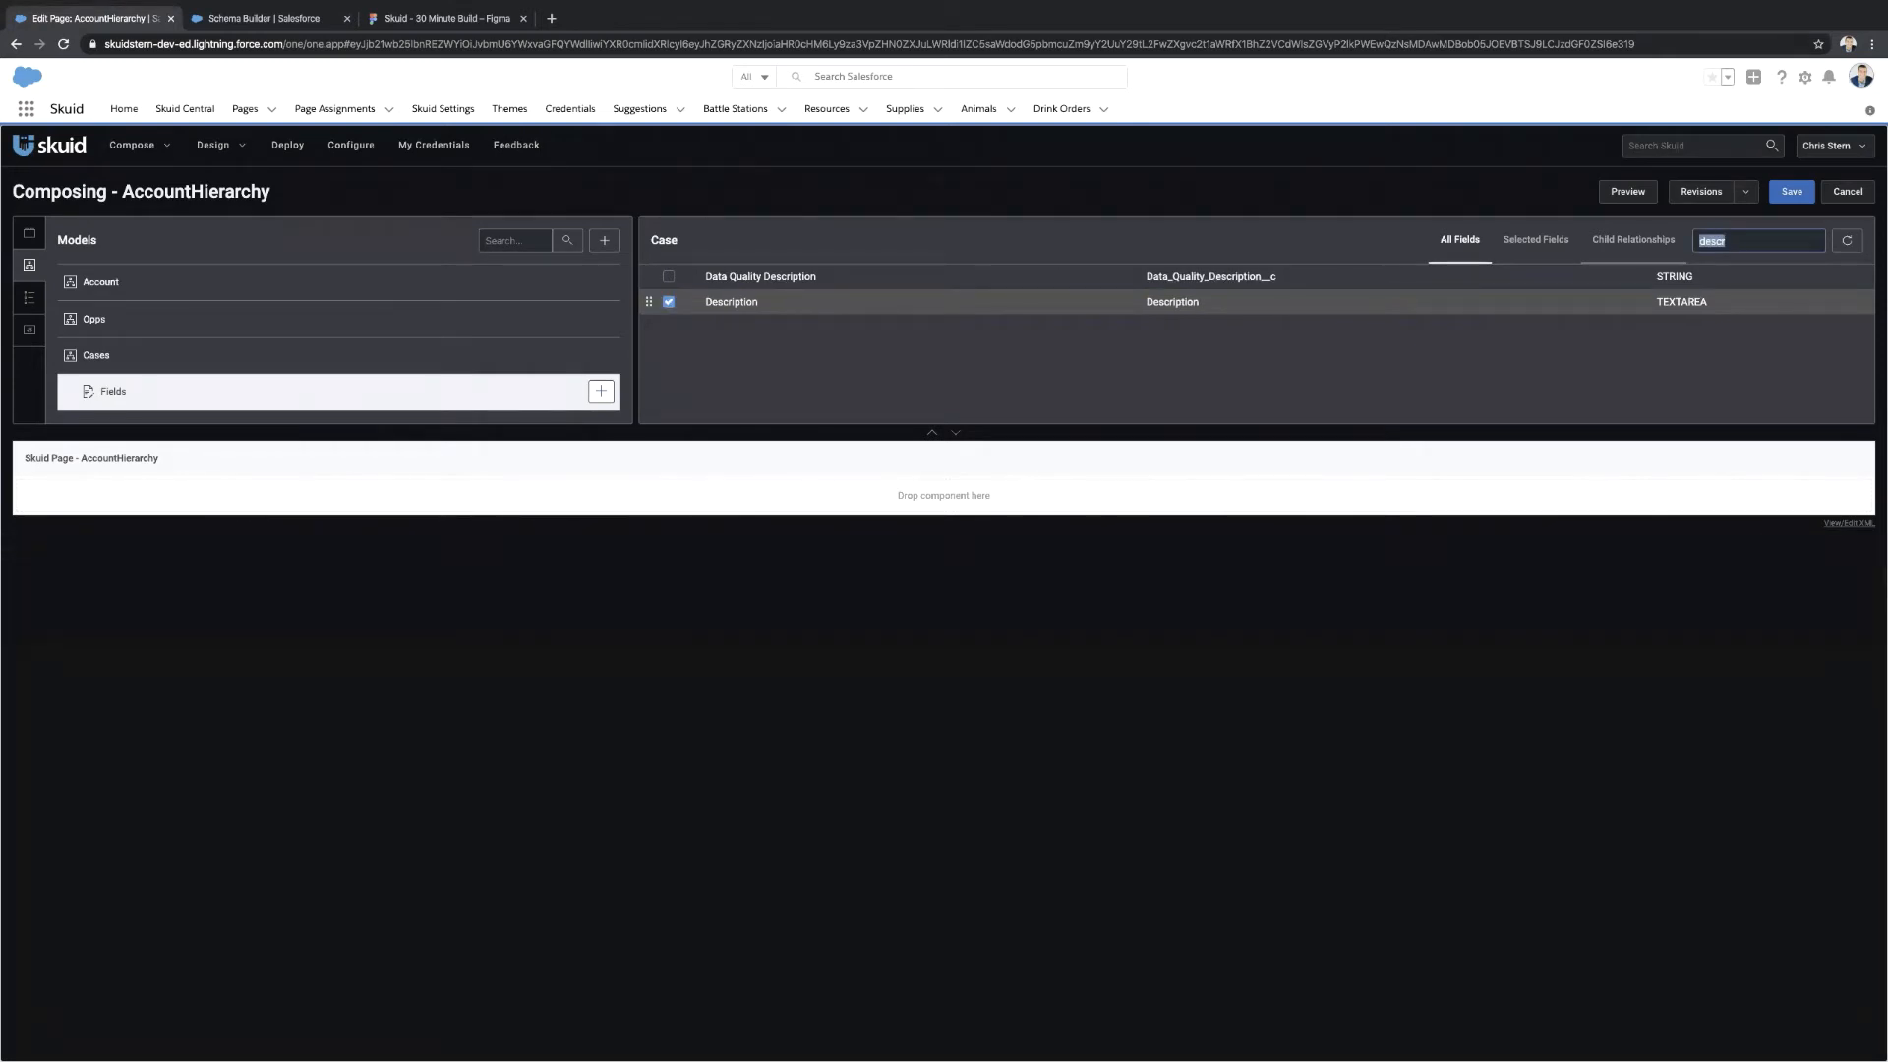
key("BackSpace")
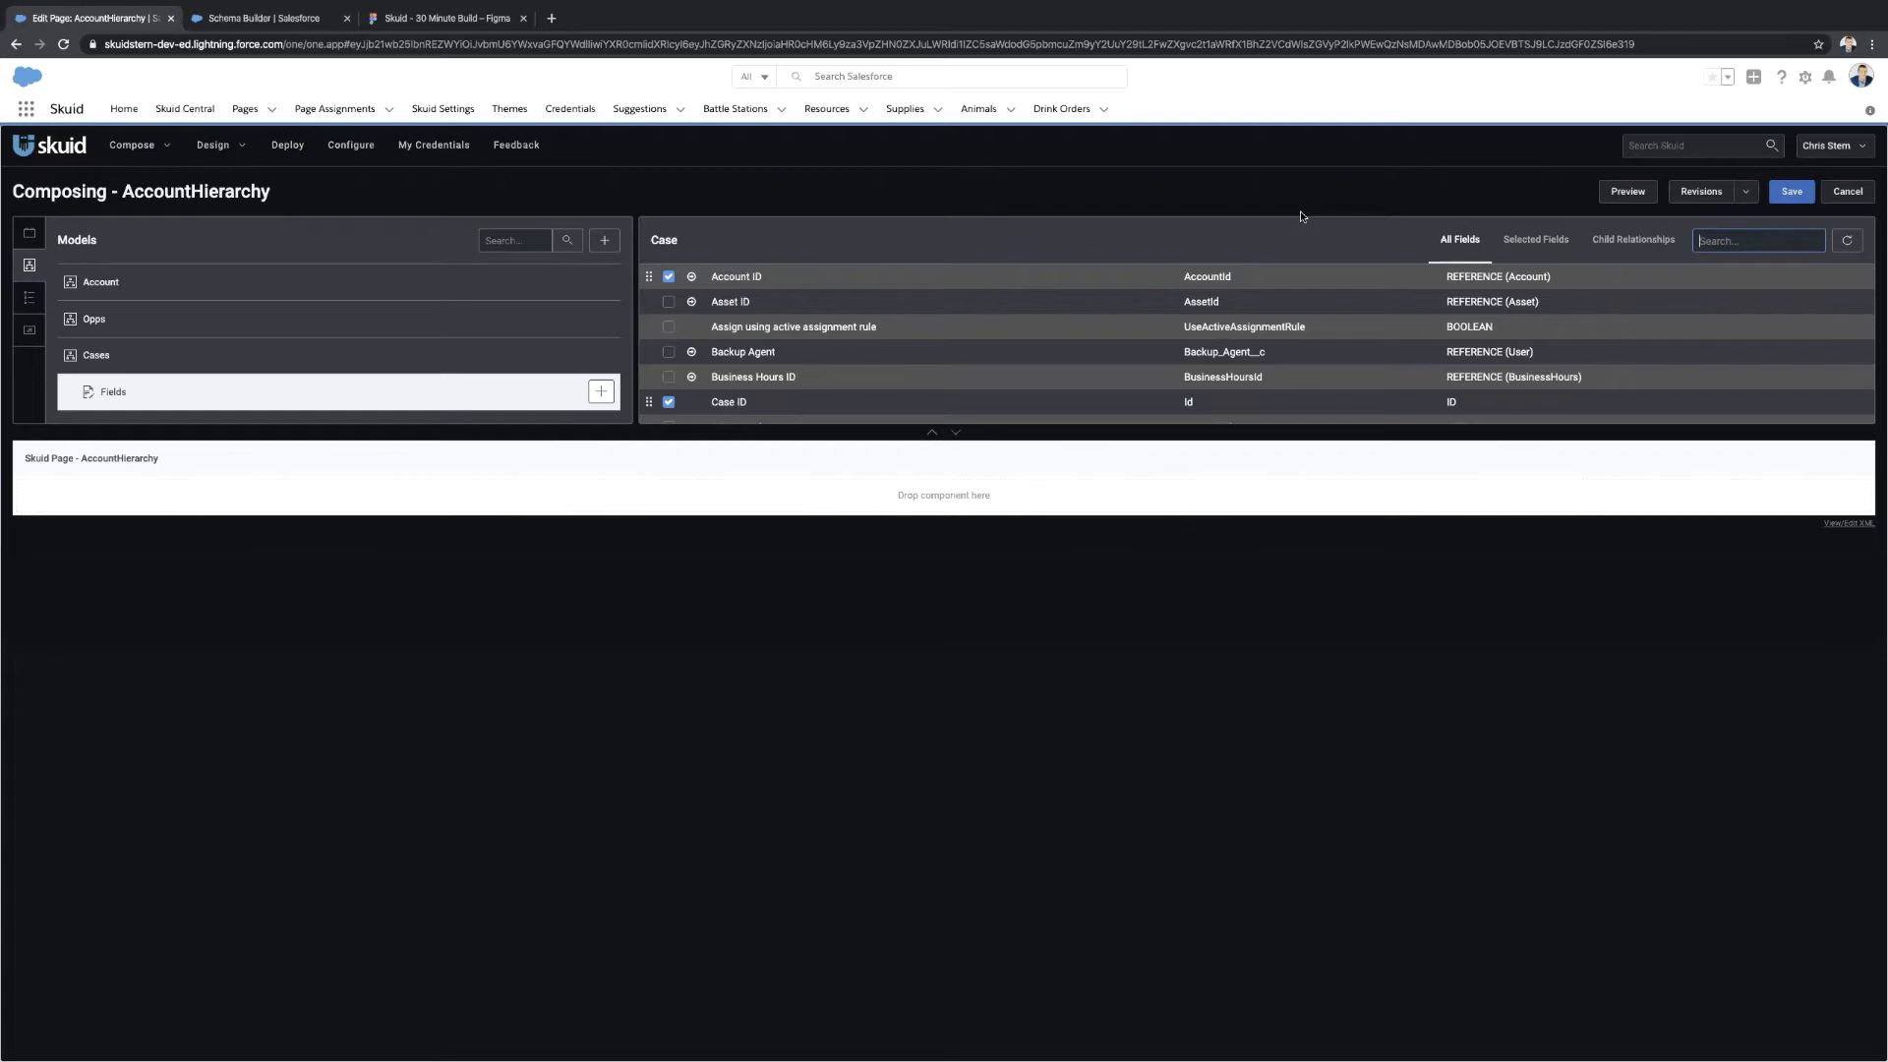
key("super+s")
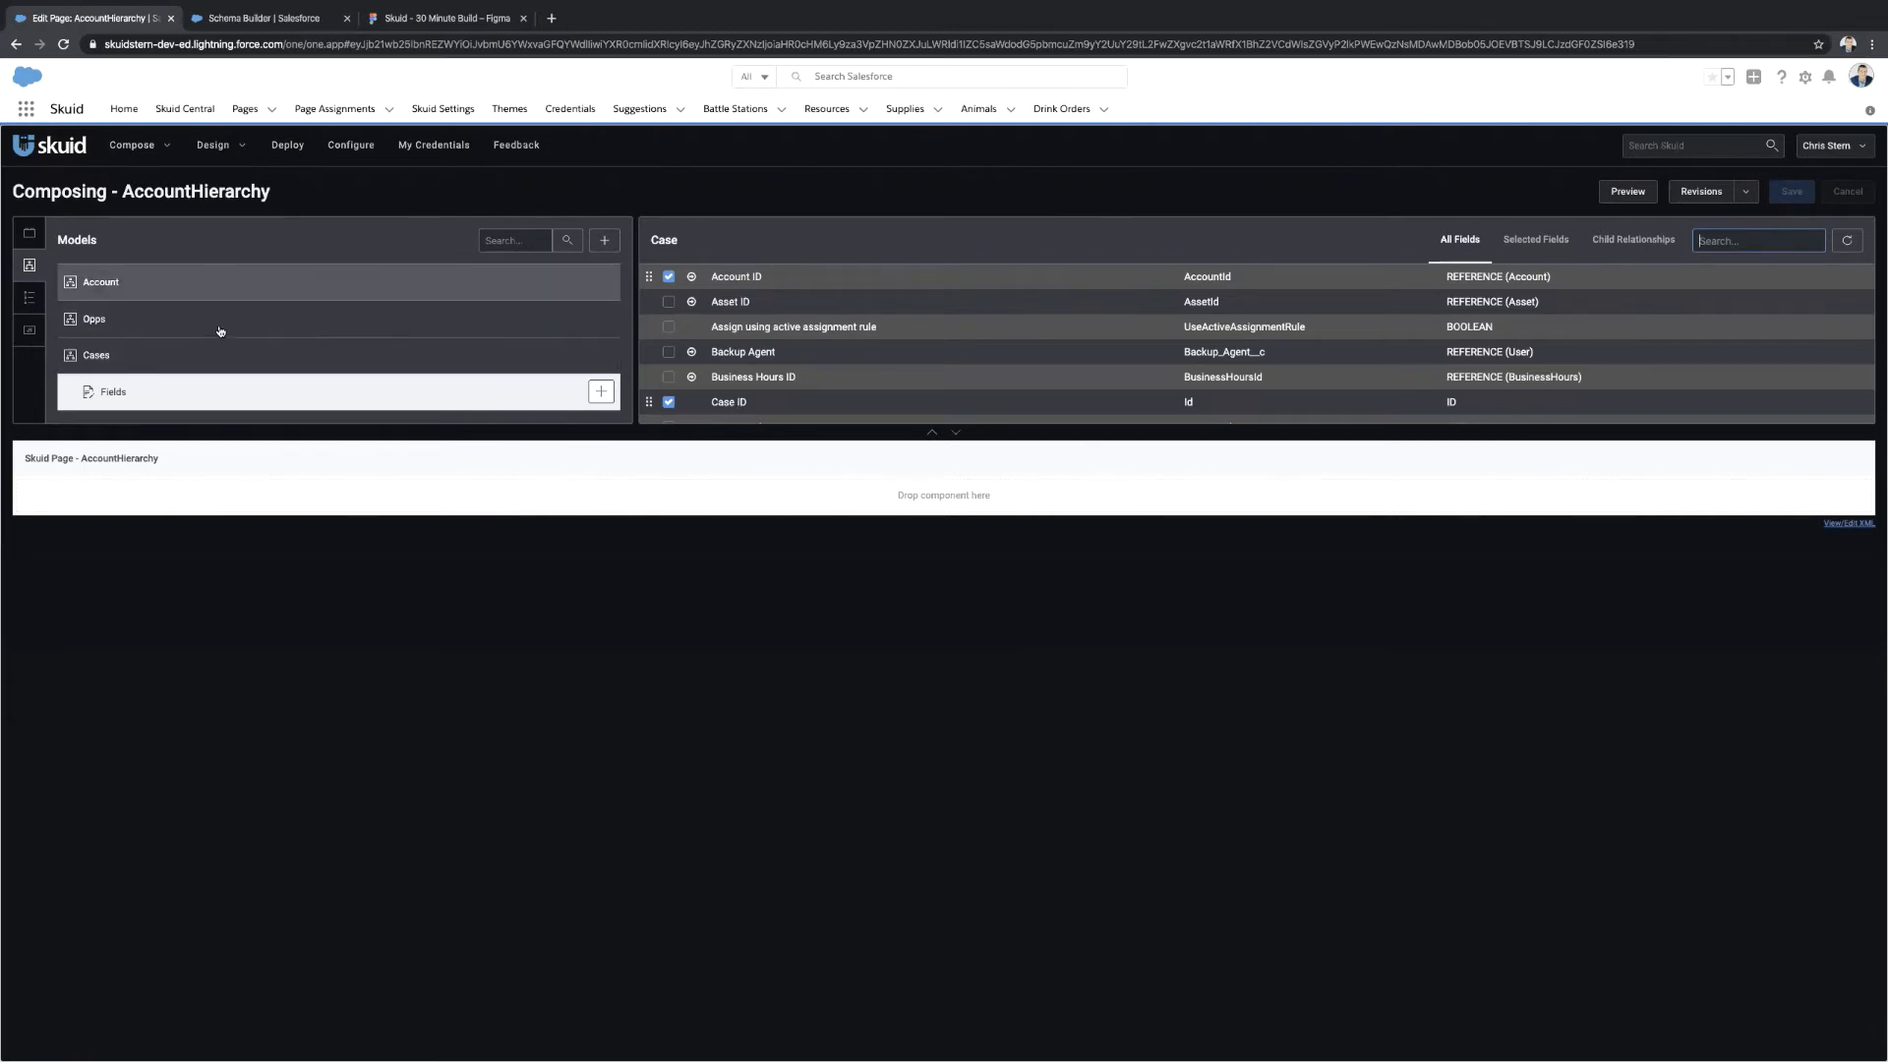
Review the Account model's contents and the other models set up on the page.
left_click(214, 294)
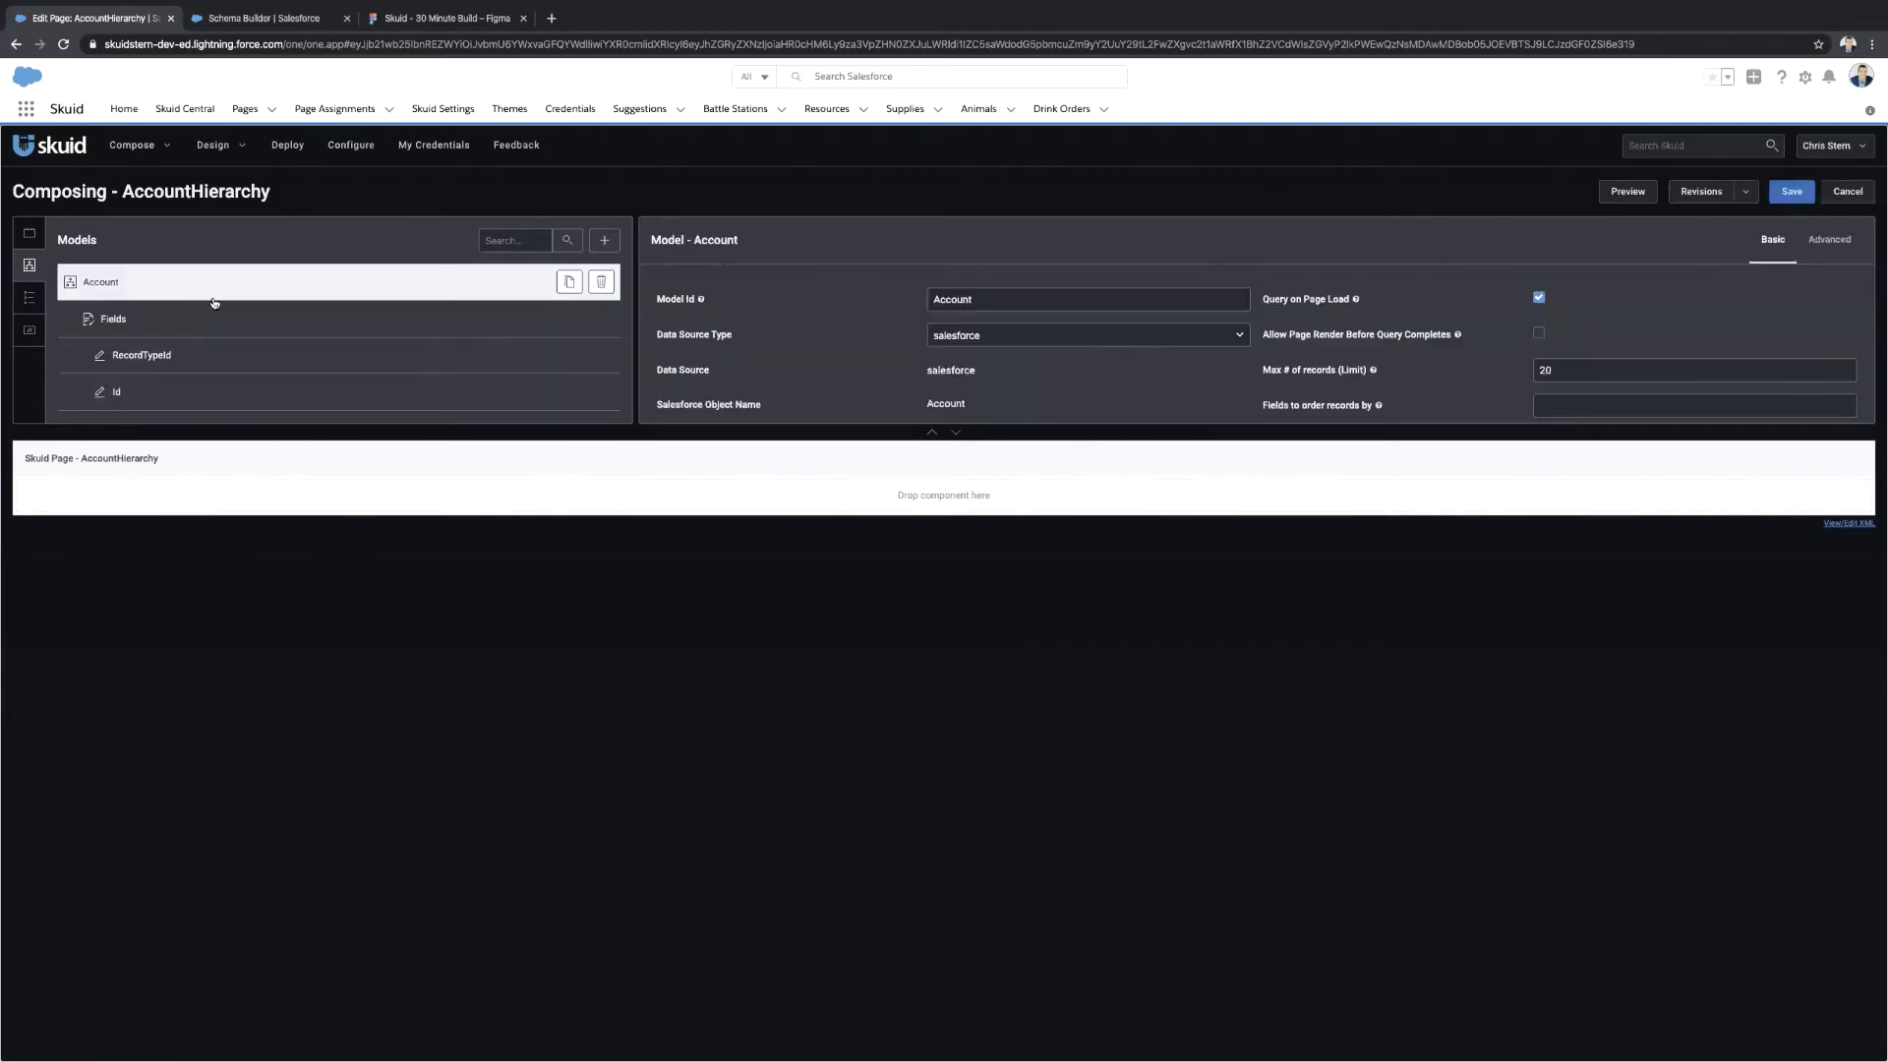
scroll(242, 332, "down", 5)
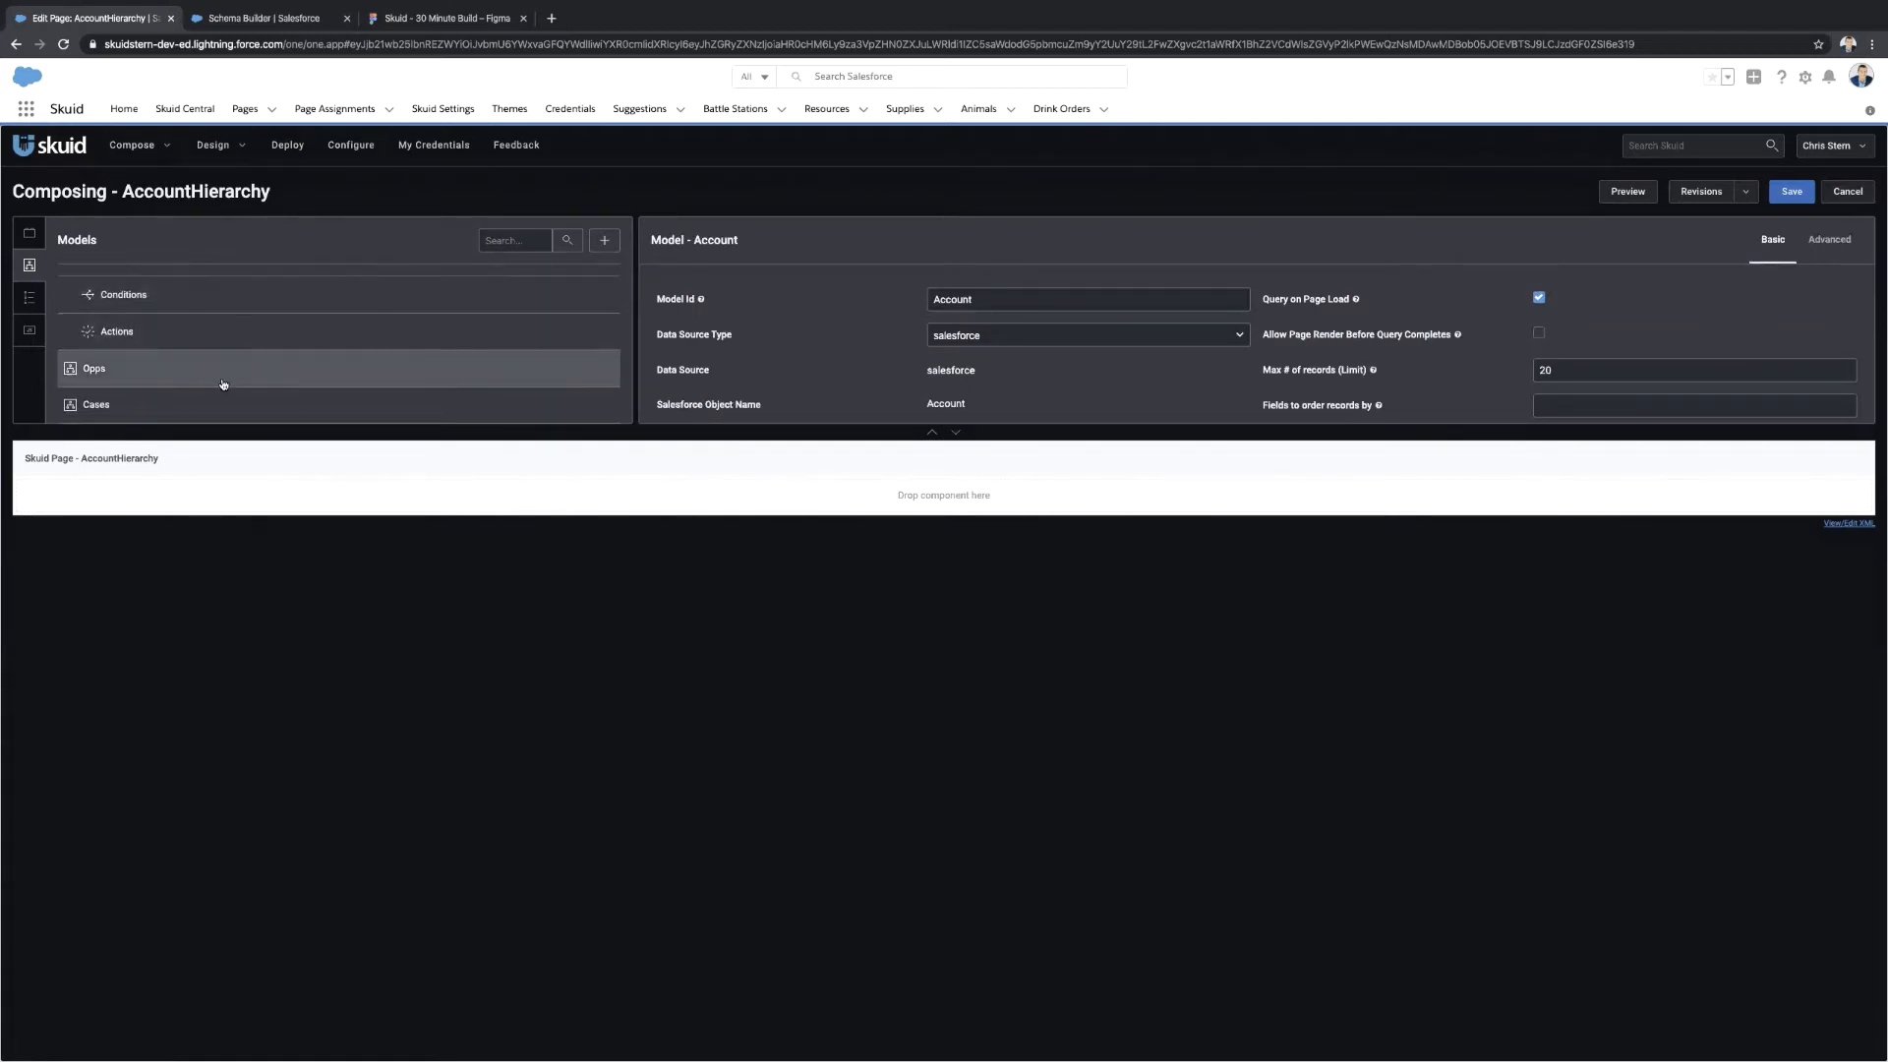
scroll(220, 375, "up", 3)
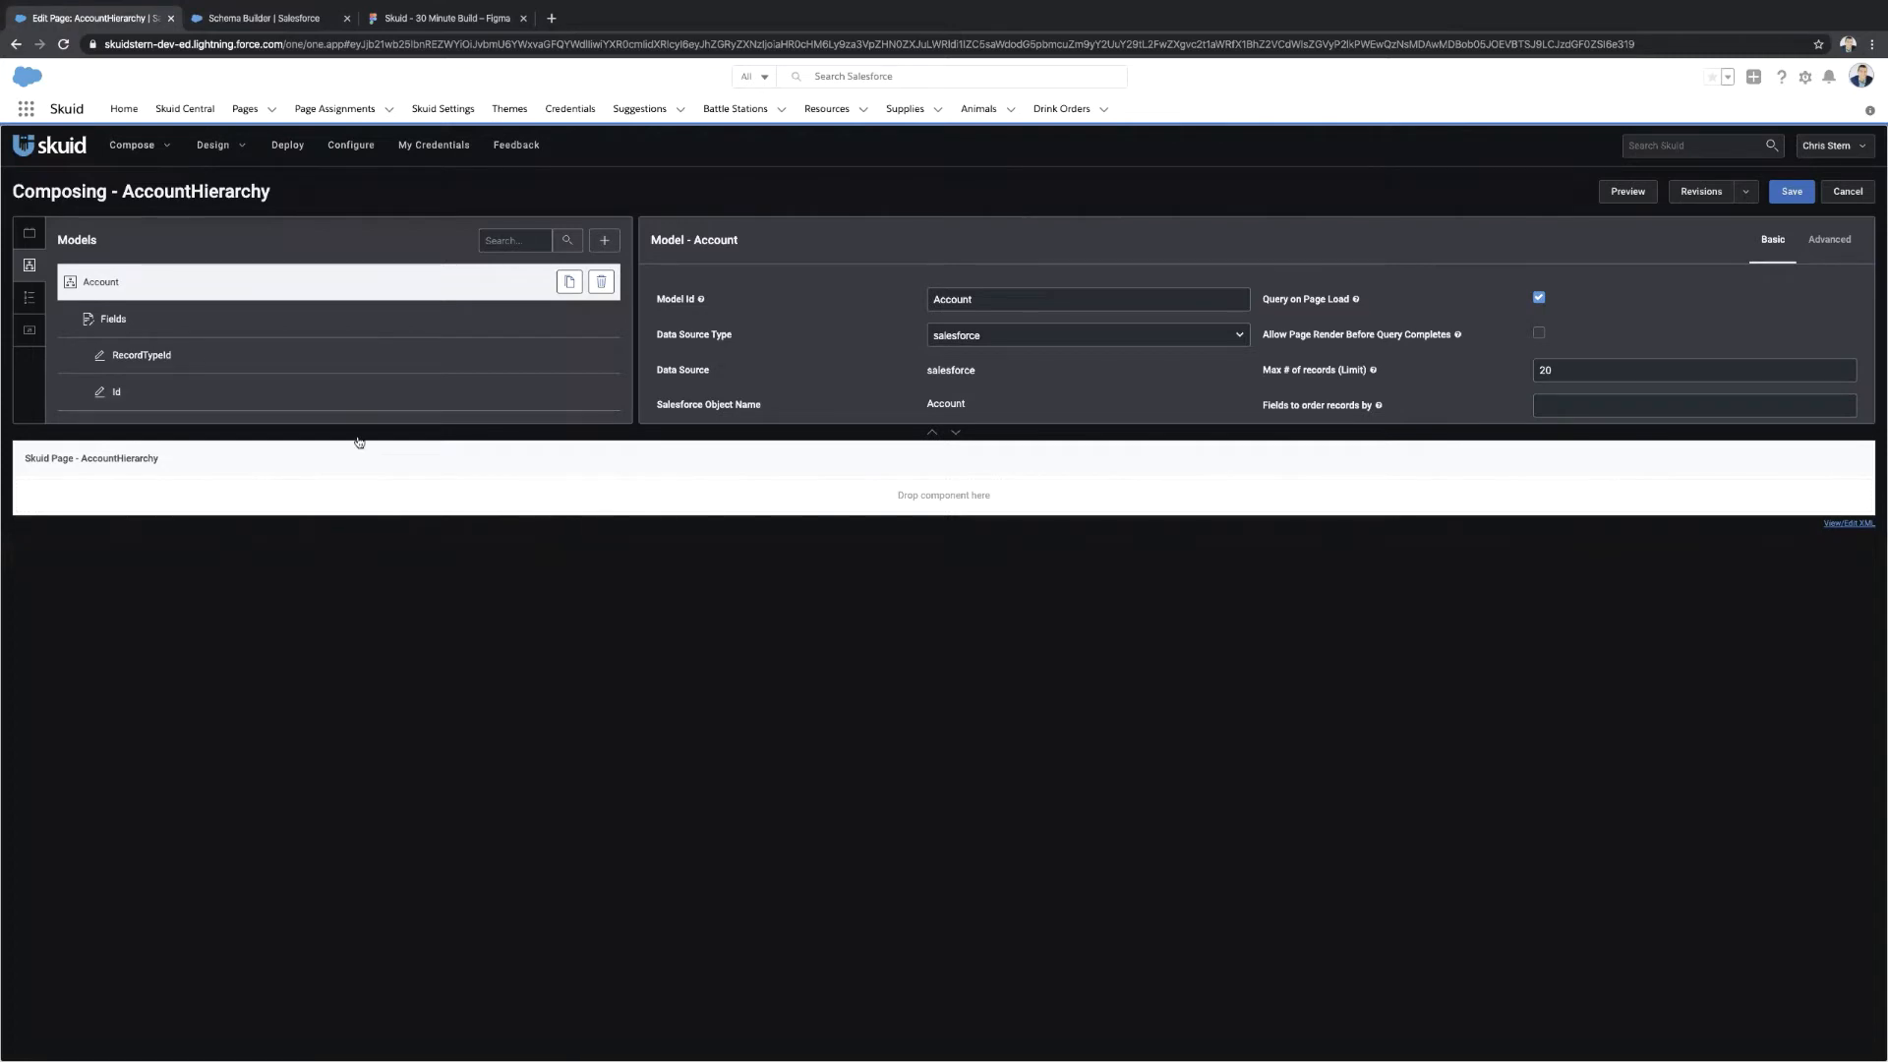
Find the Table component, place it on the empty page and base it on the Account model.
left_click(30, 235)
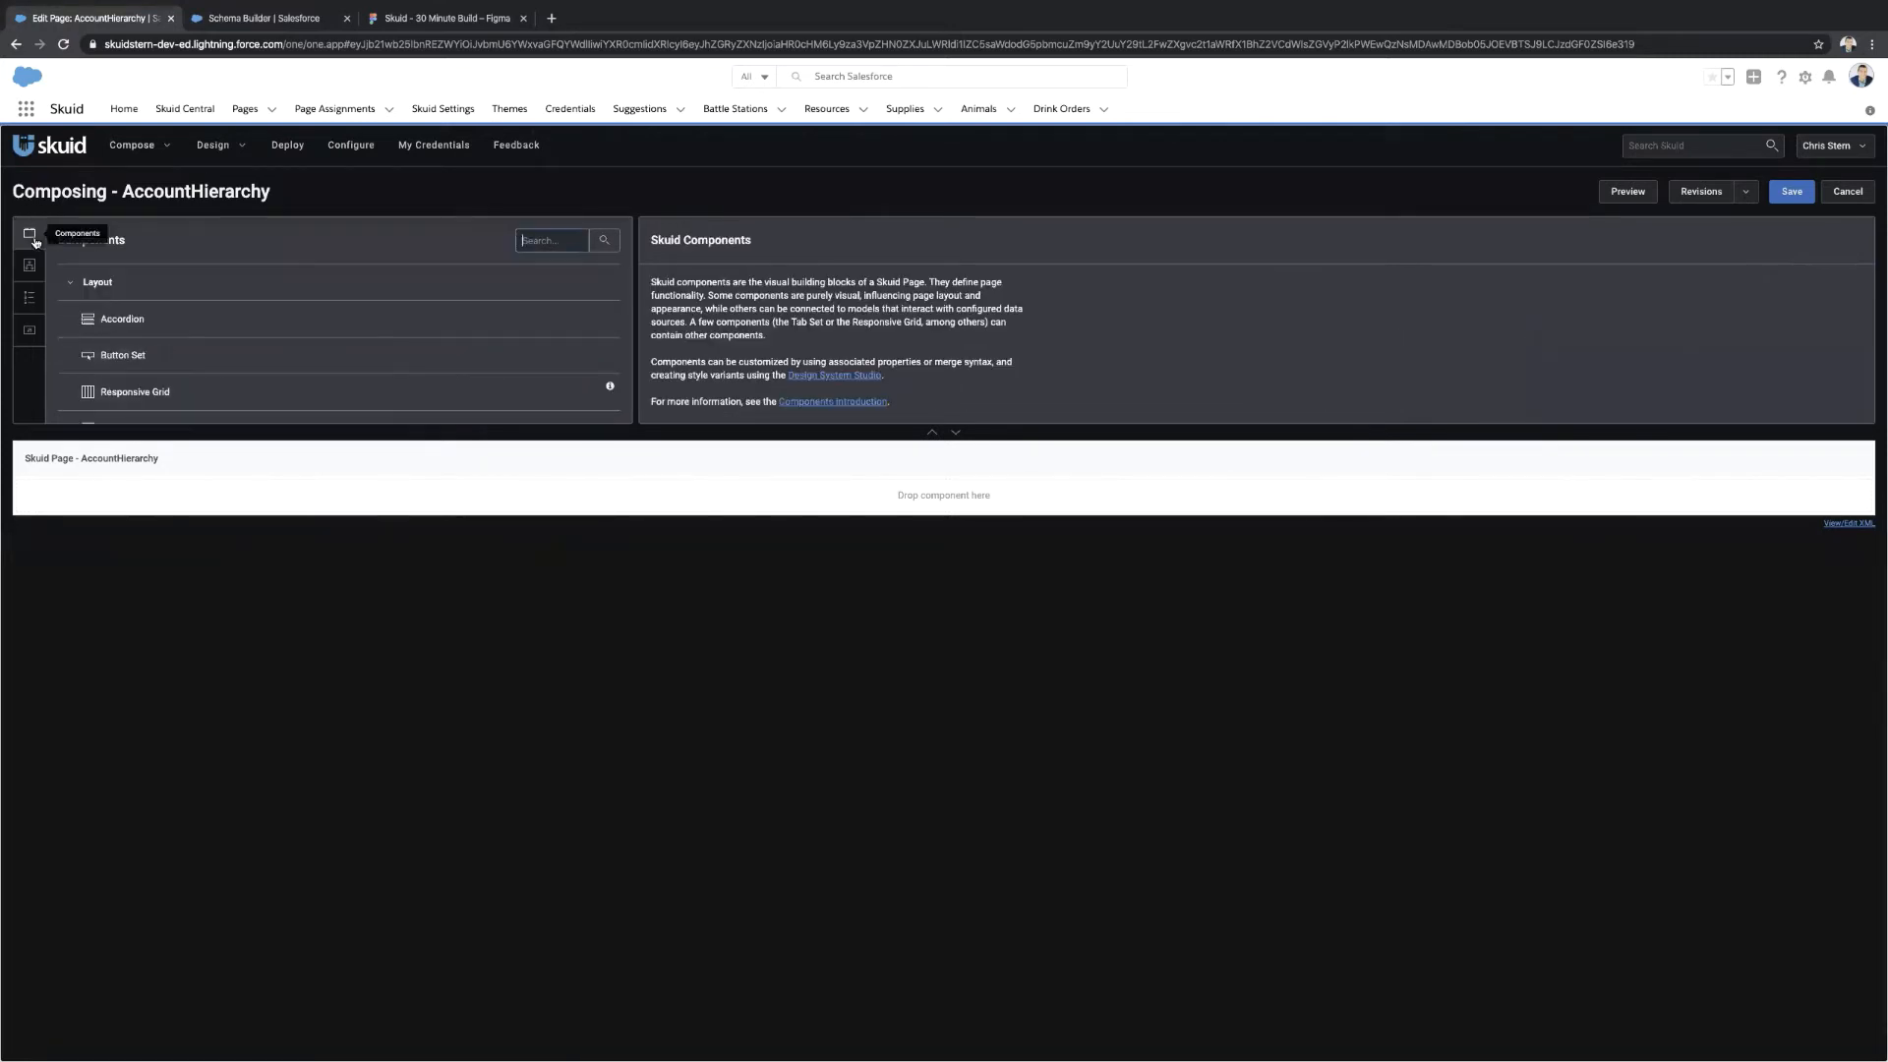
left_click(956, 435)
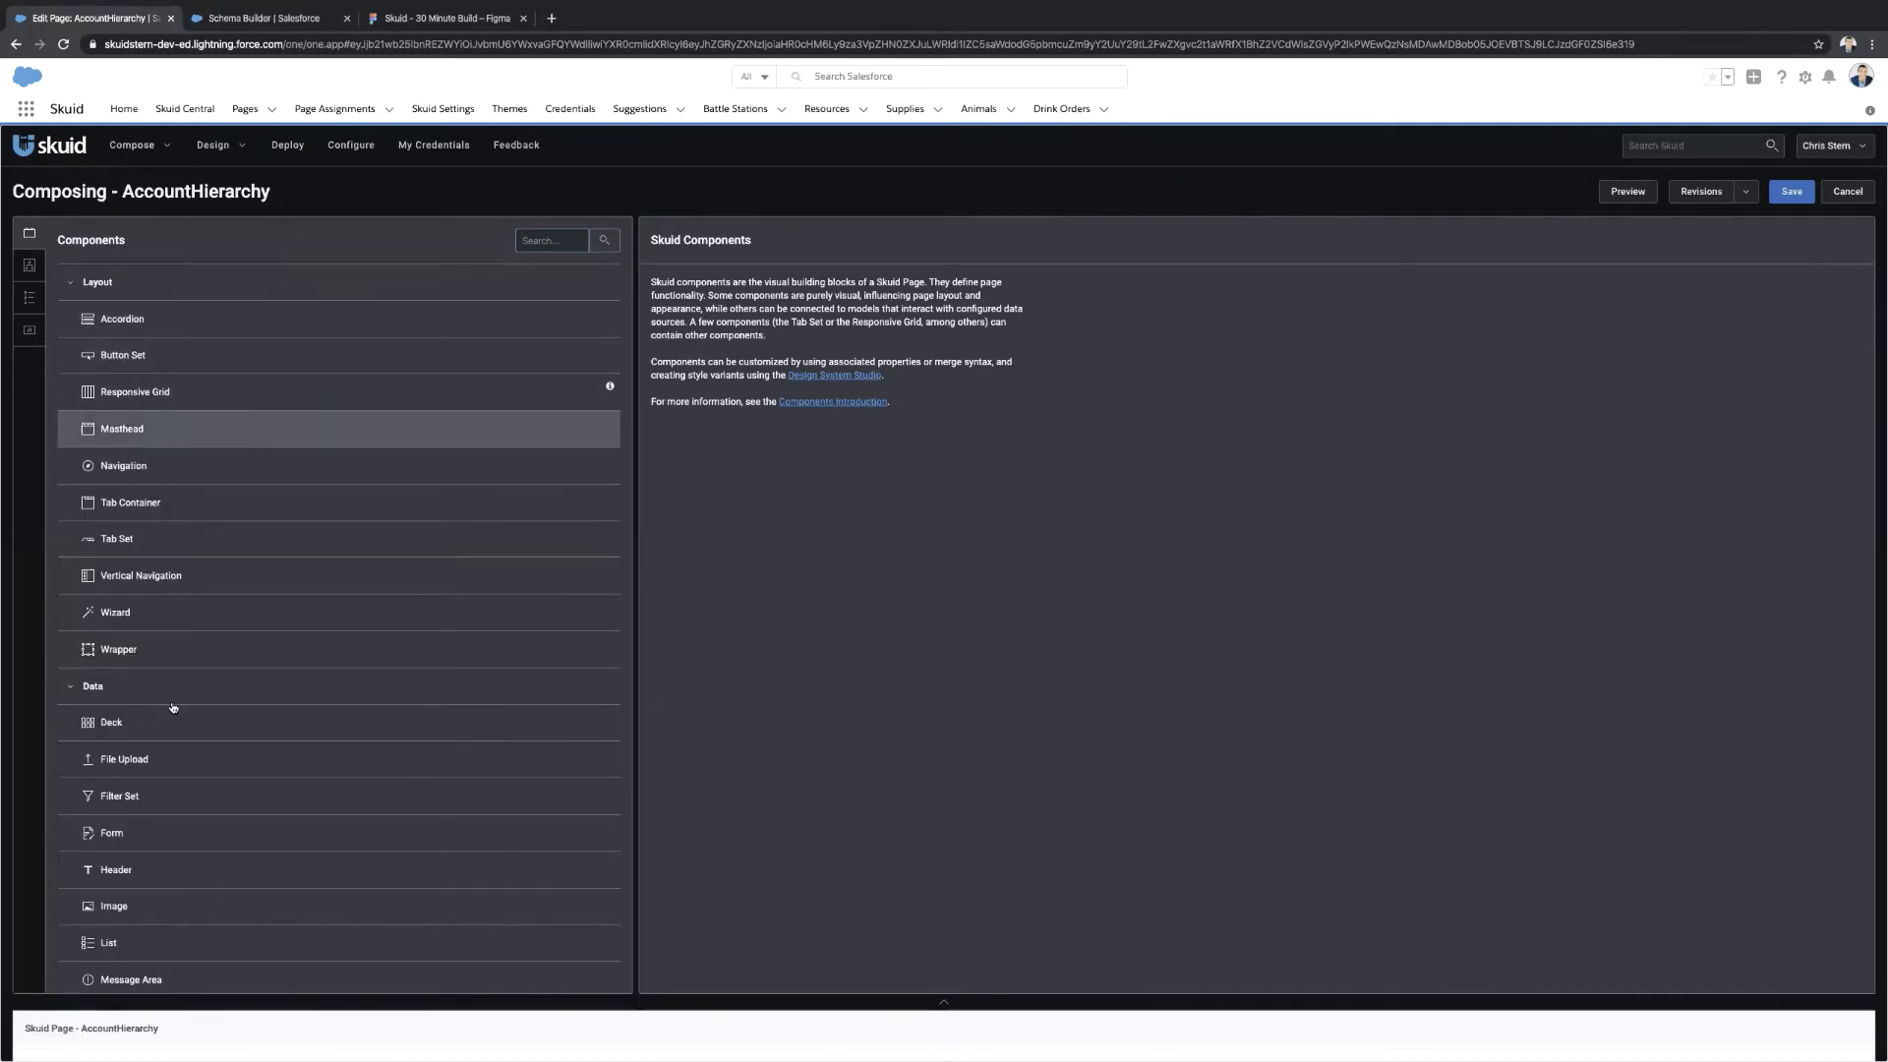
left_click(941, 1004)
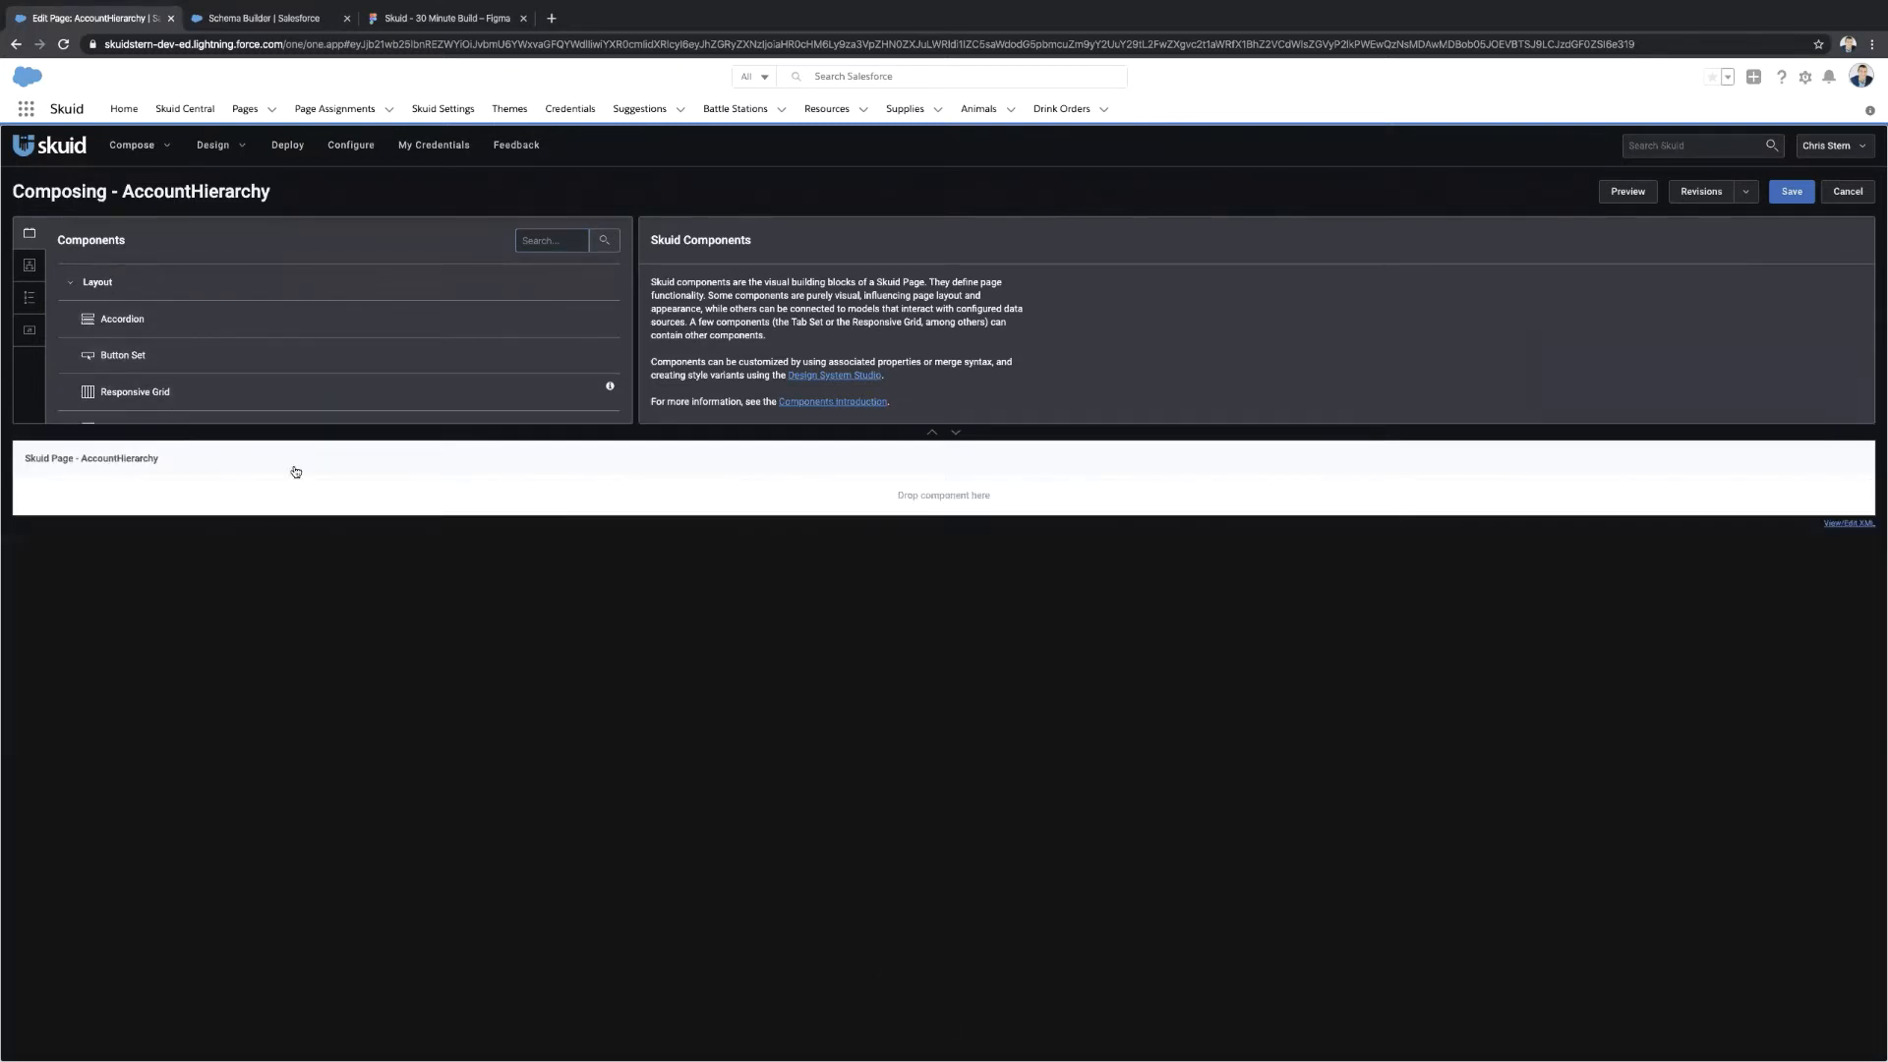
left_click(513, 254)
type("ta")
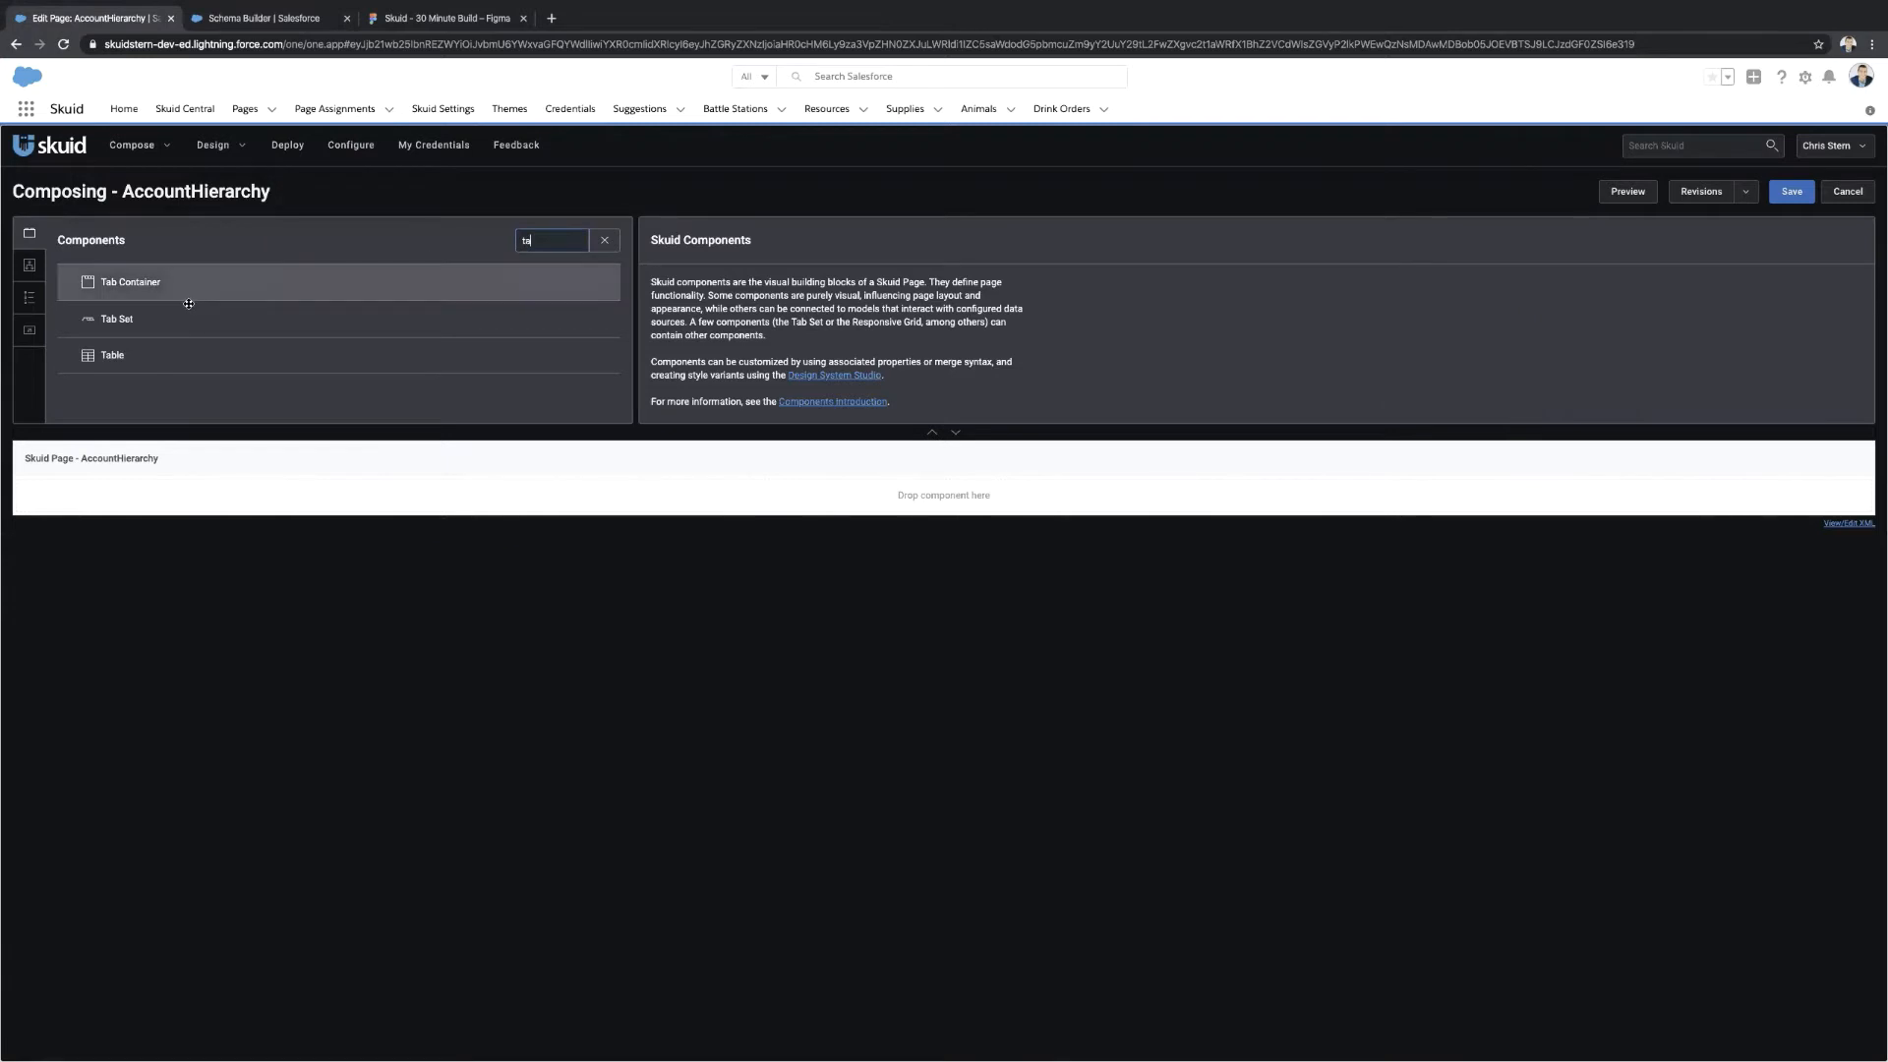
left_click_drag(137, 360, 162, 487)
left_click(1064, 307)
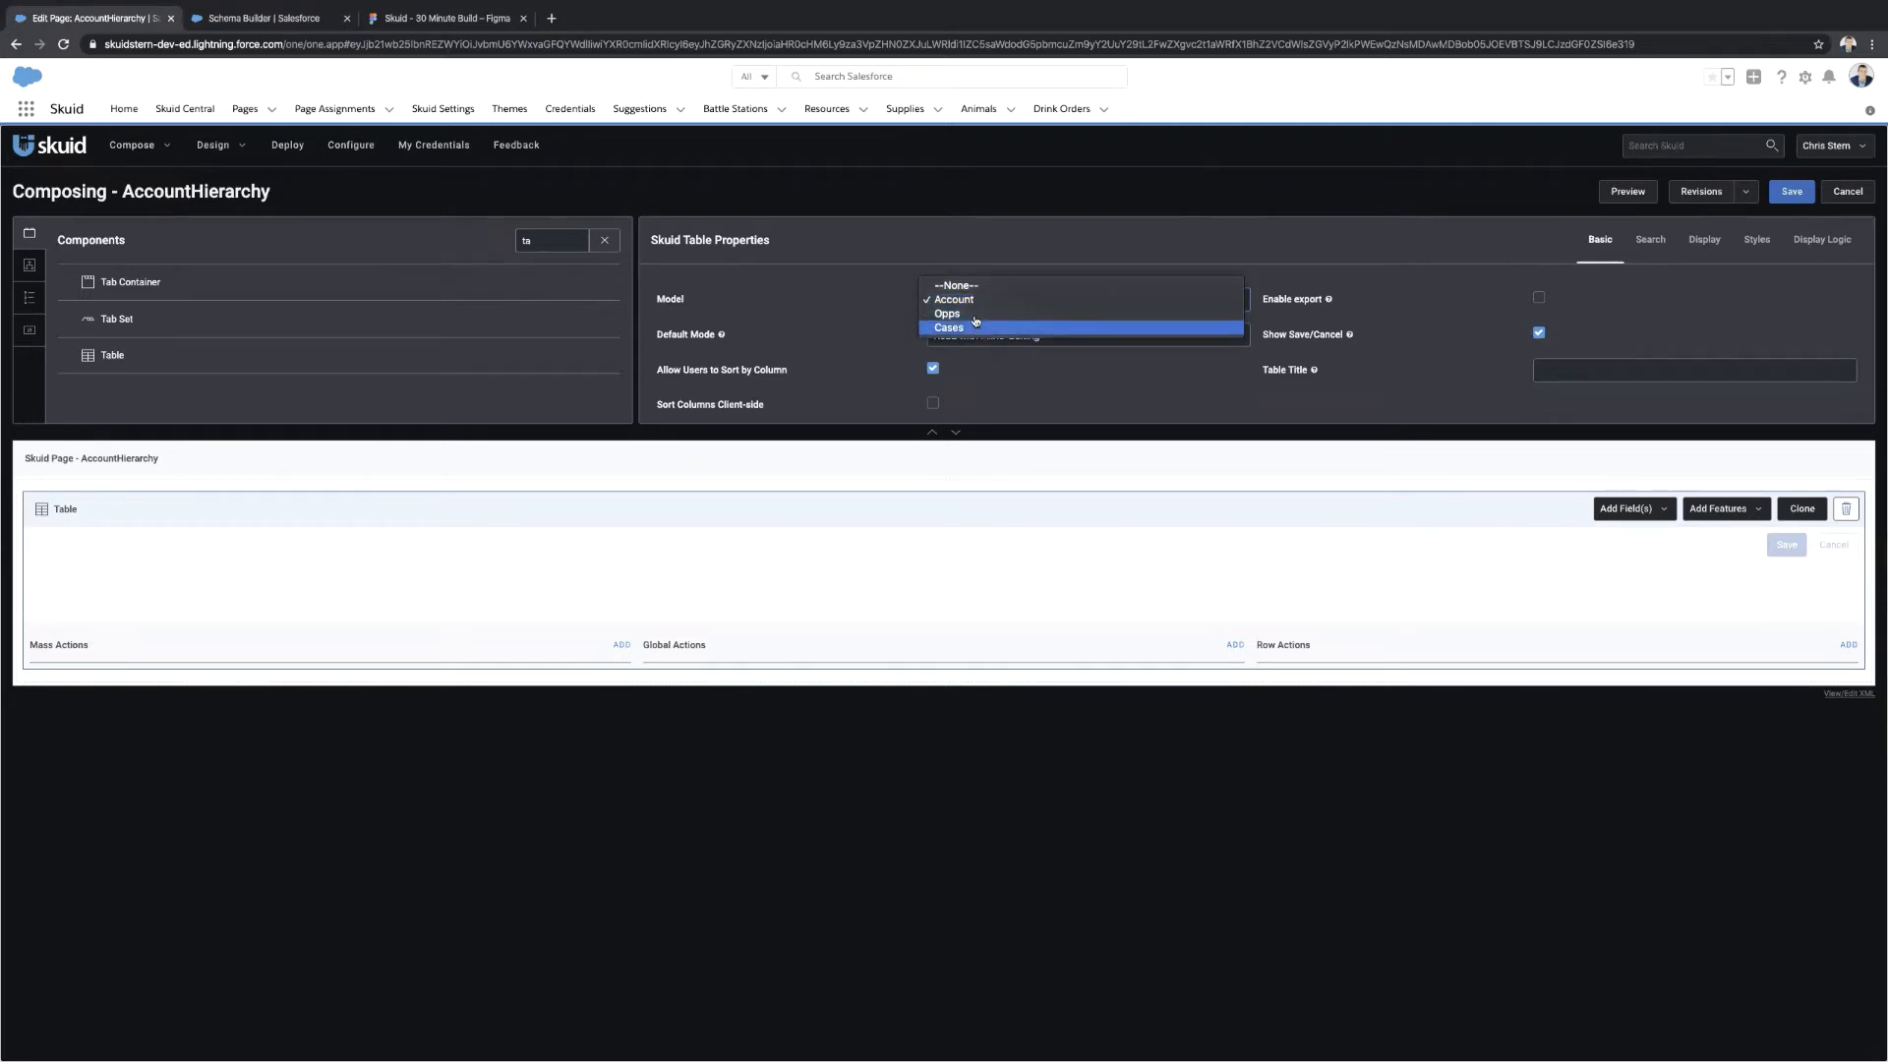
left_click(934, 522)
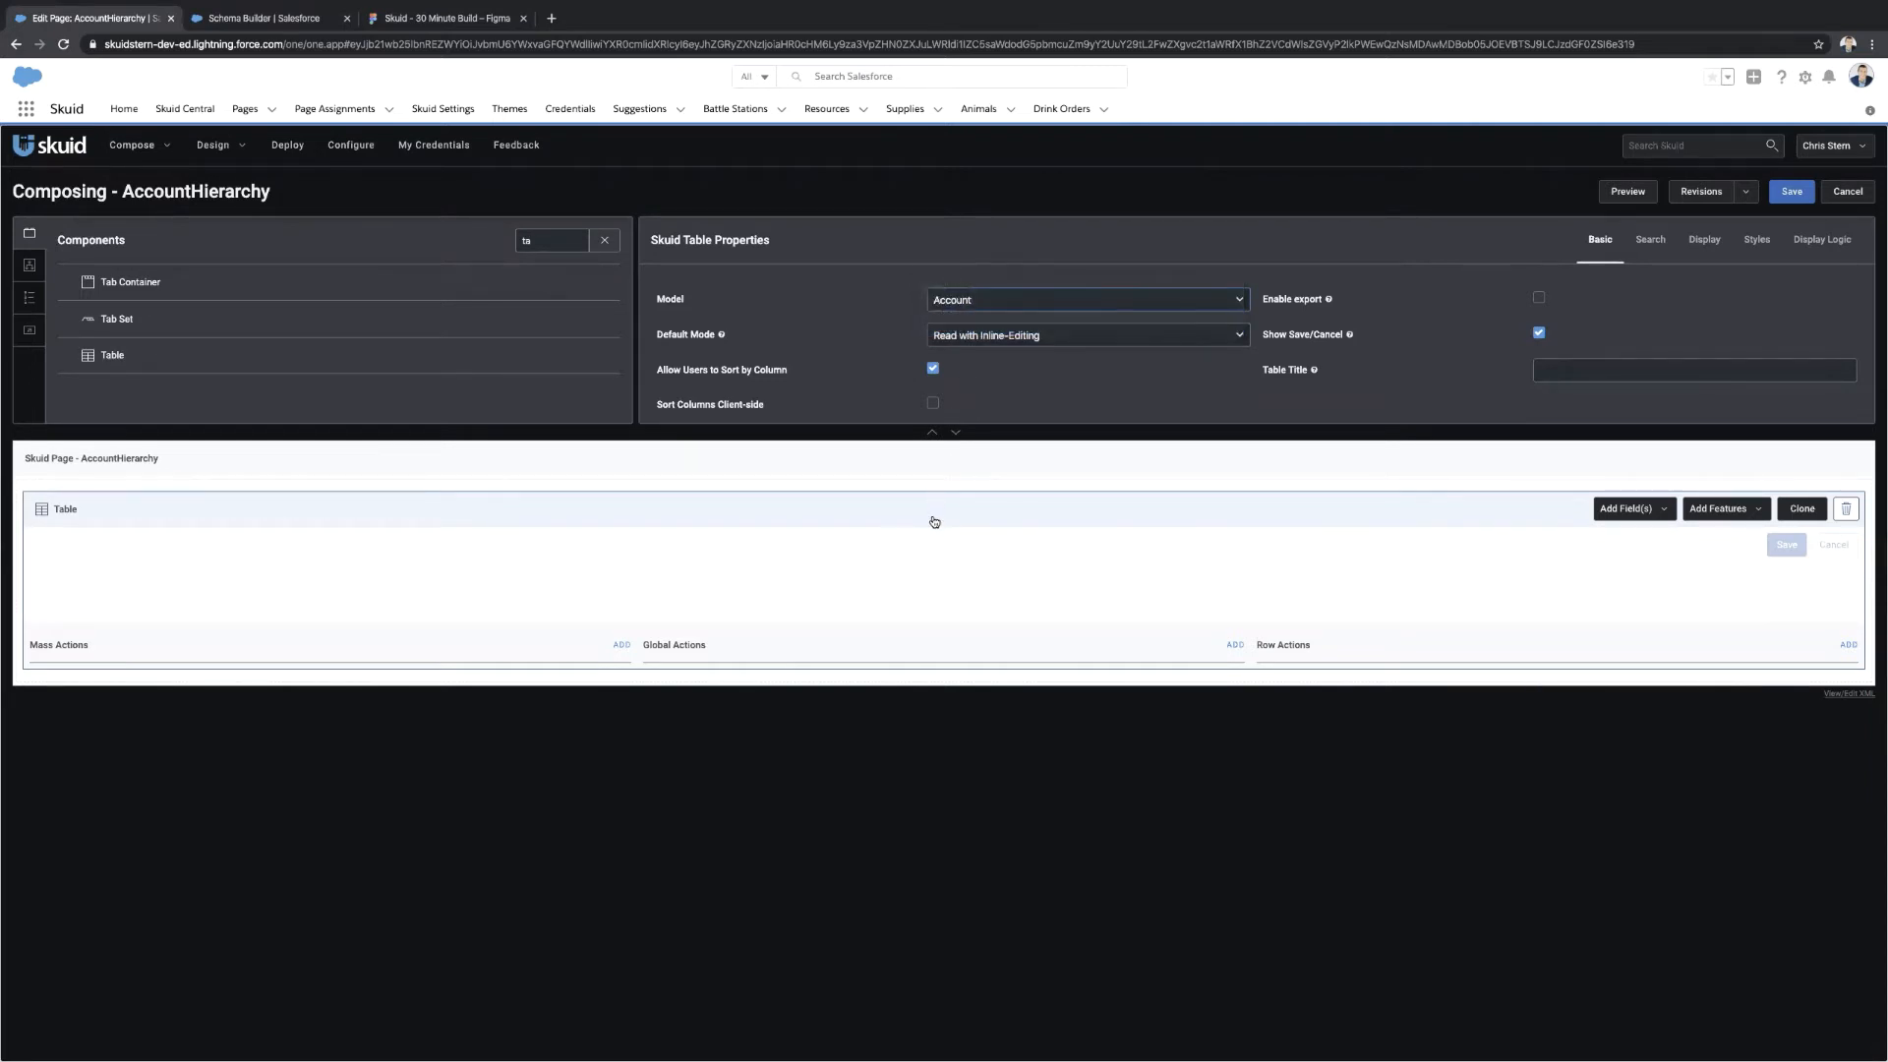
Delete the empty table and create a new table component directly from the Account model.
left_click(1845, 508)
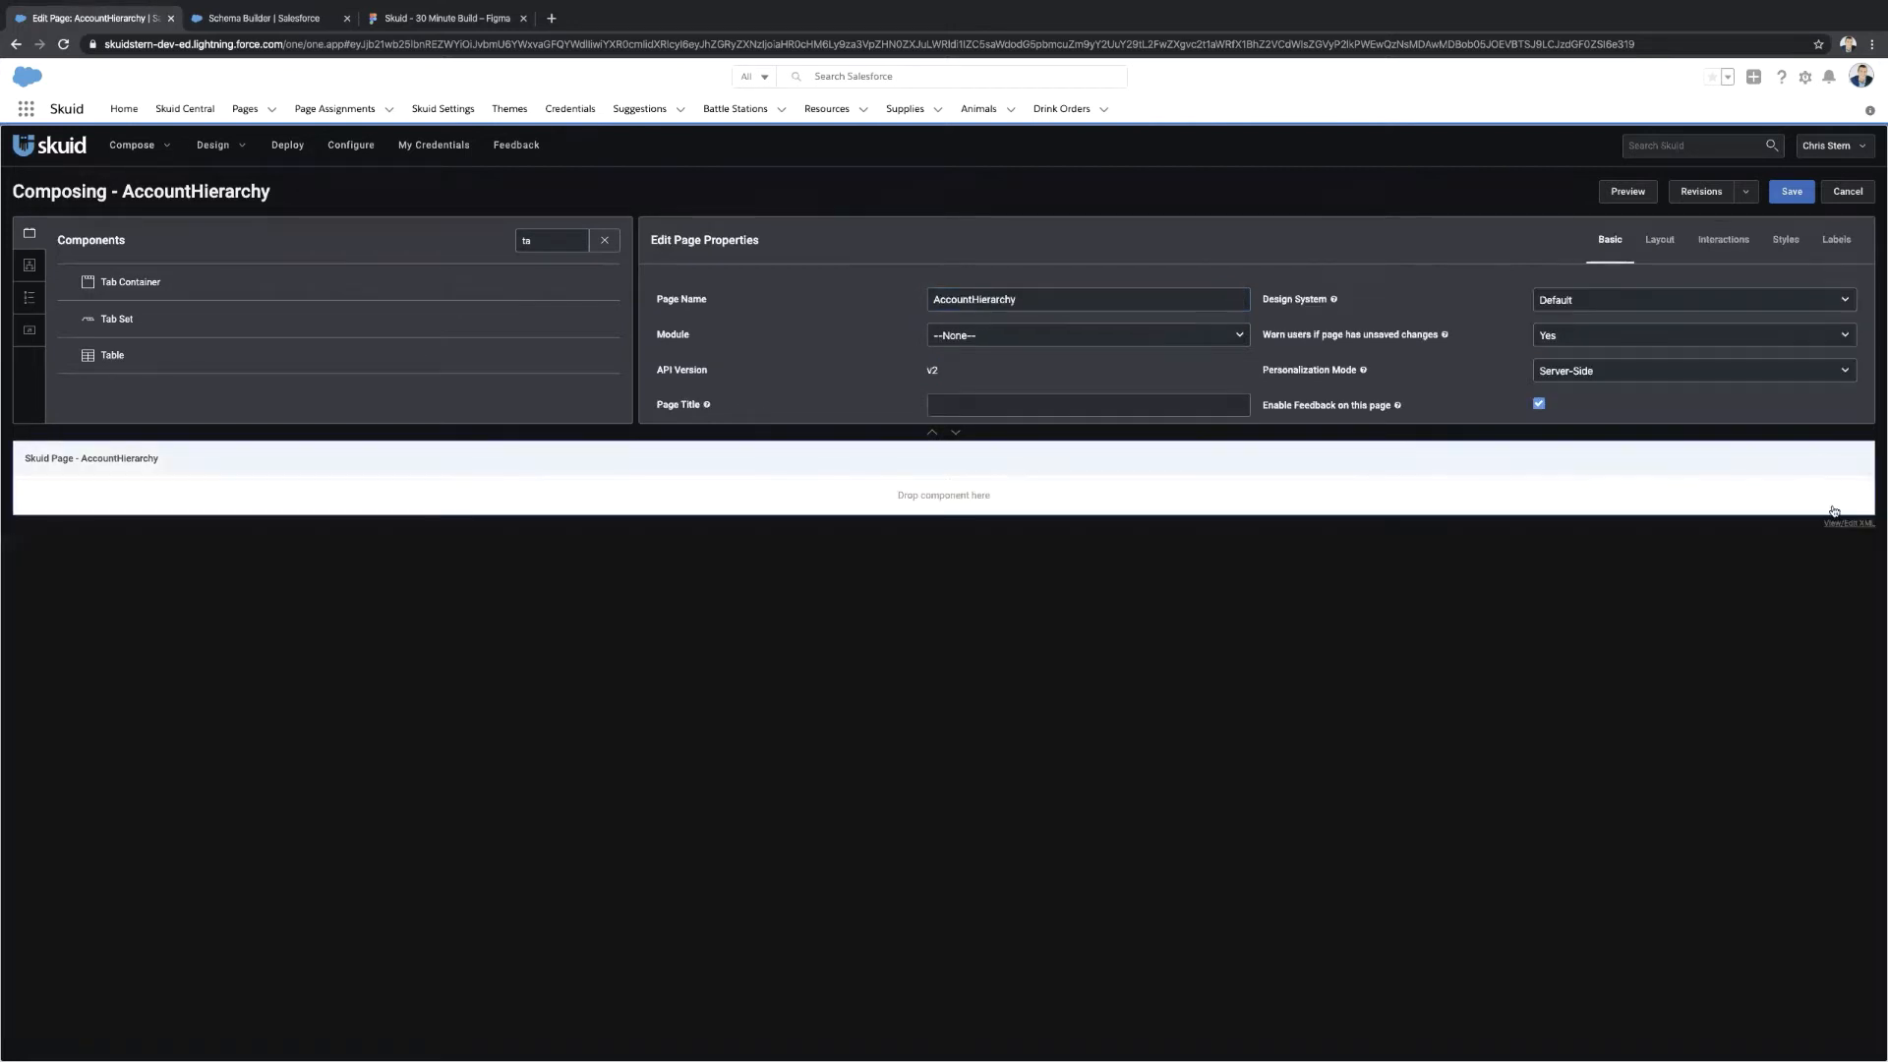
left_click(29, 269)
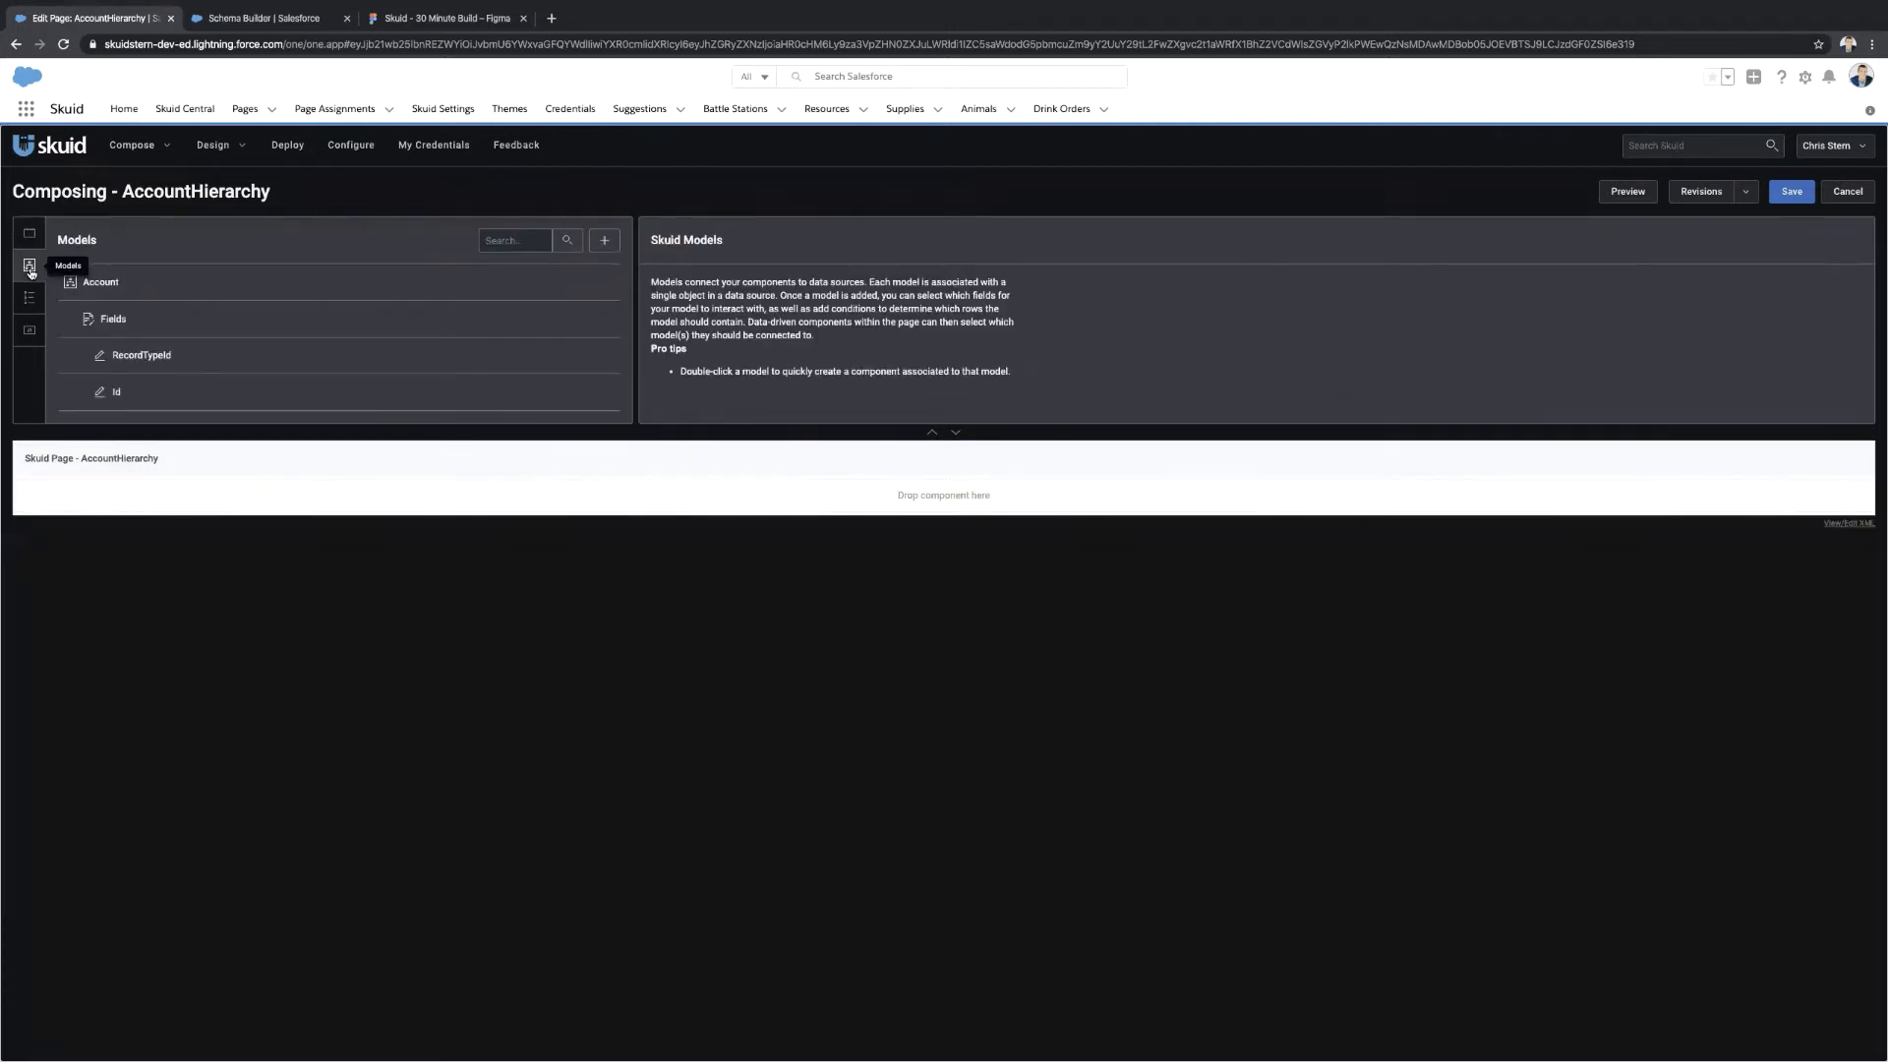
double_click(121, 285)
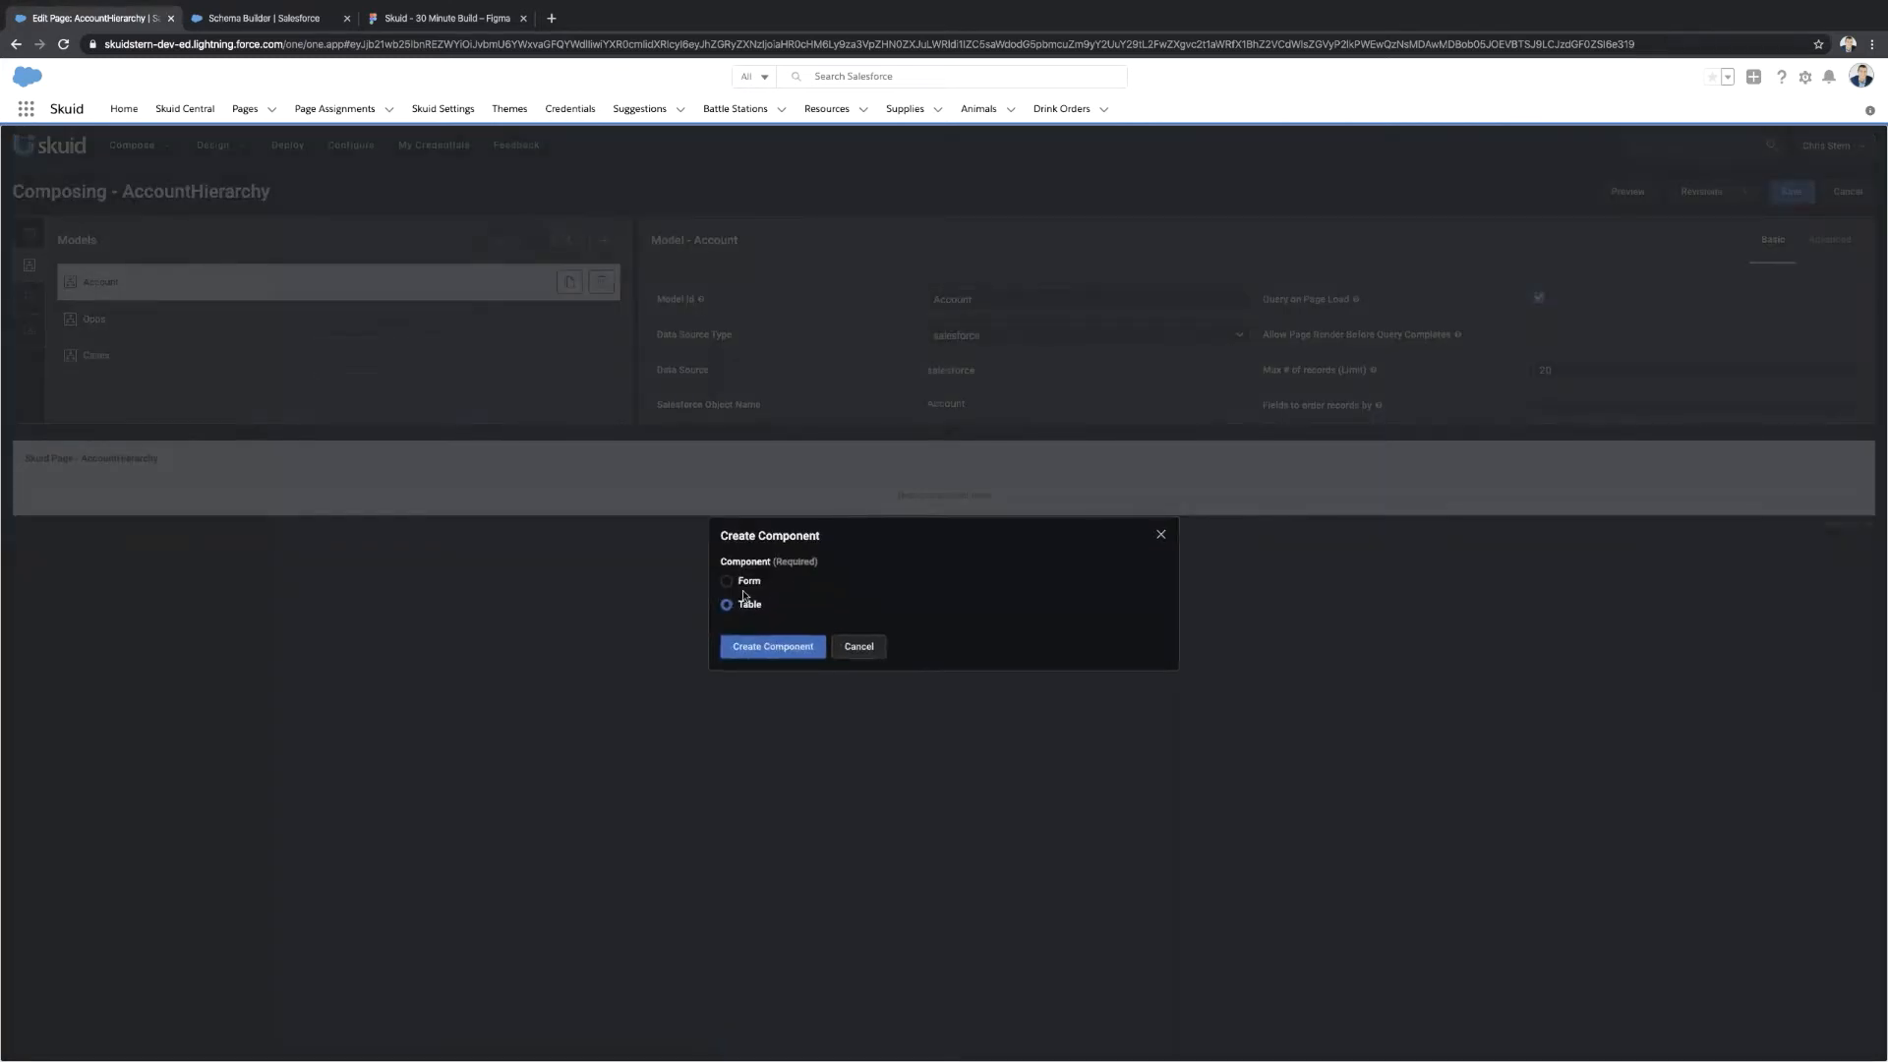
left_click(767, 648)
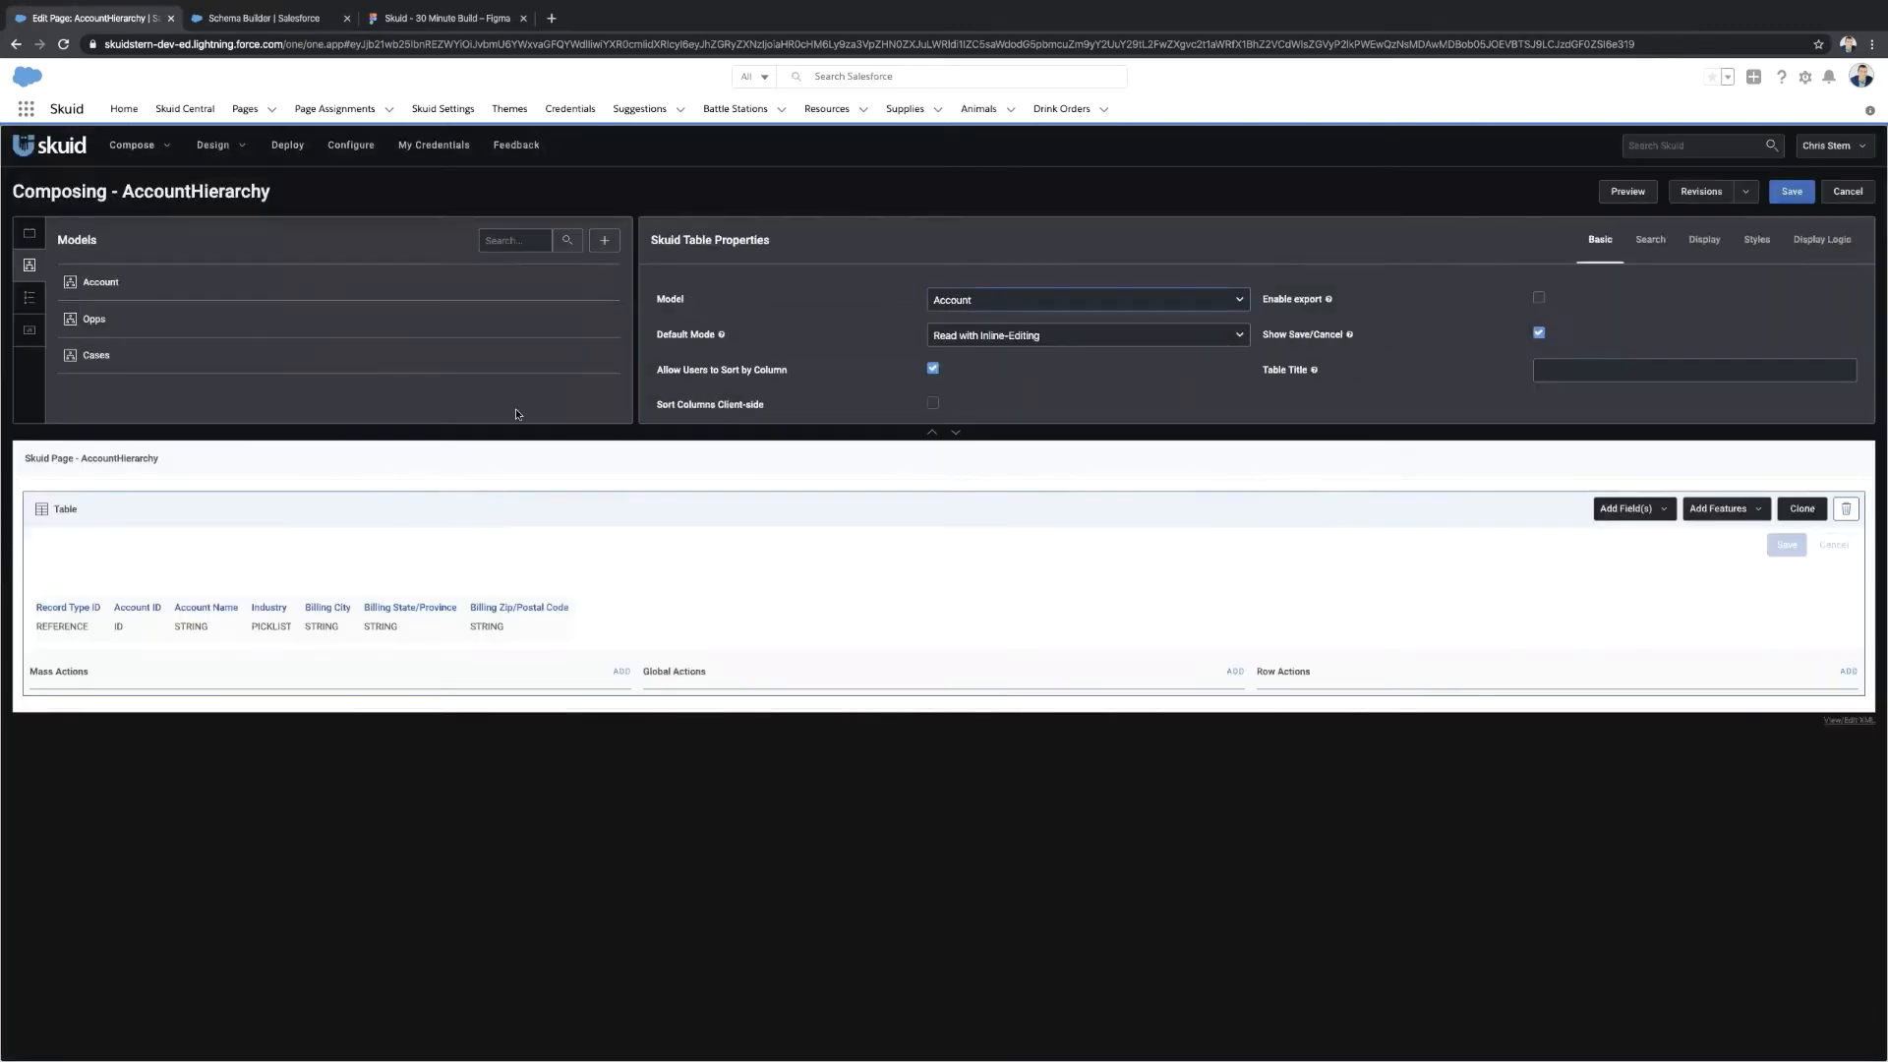
Create one table component from the Opps model and another from the Cases model.
double_click(179, 322)
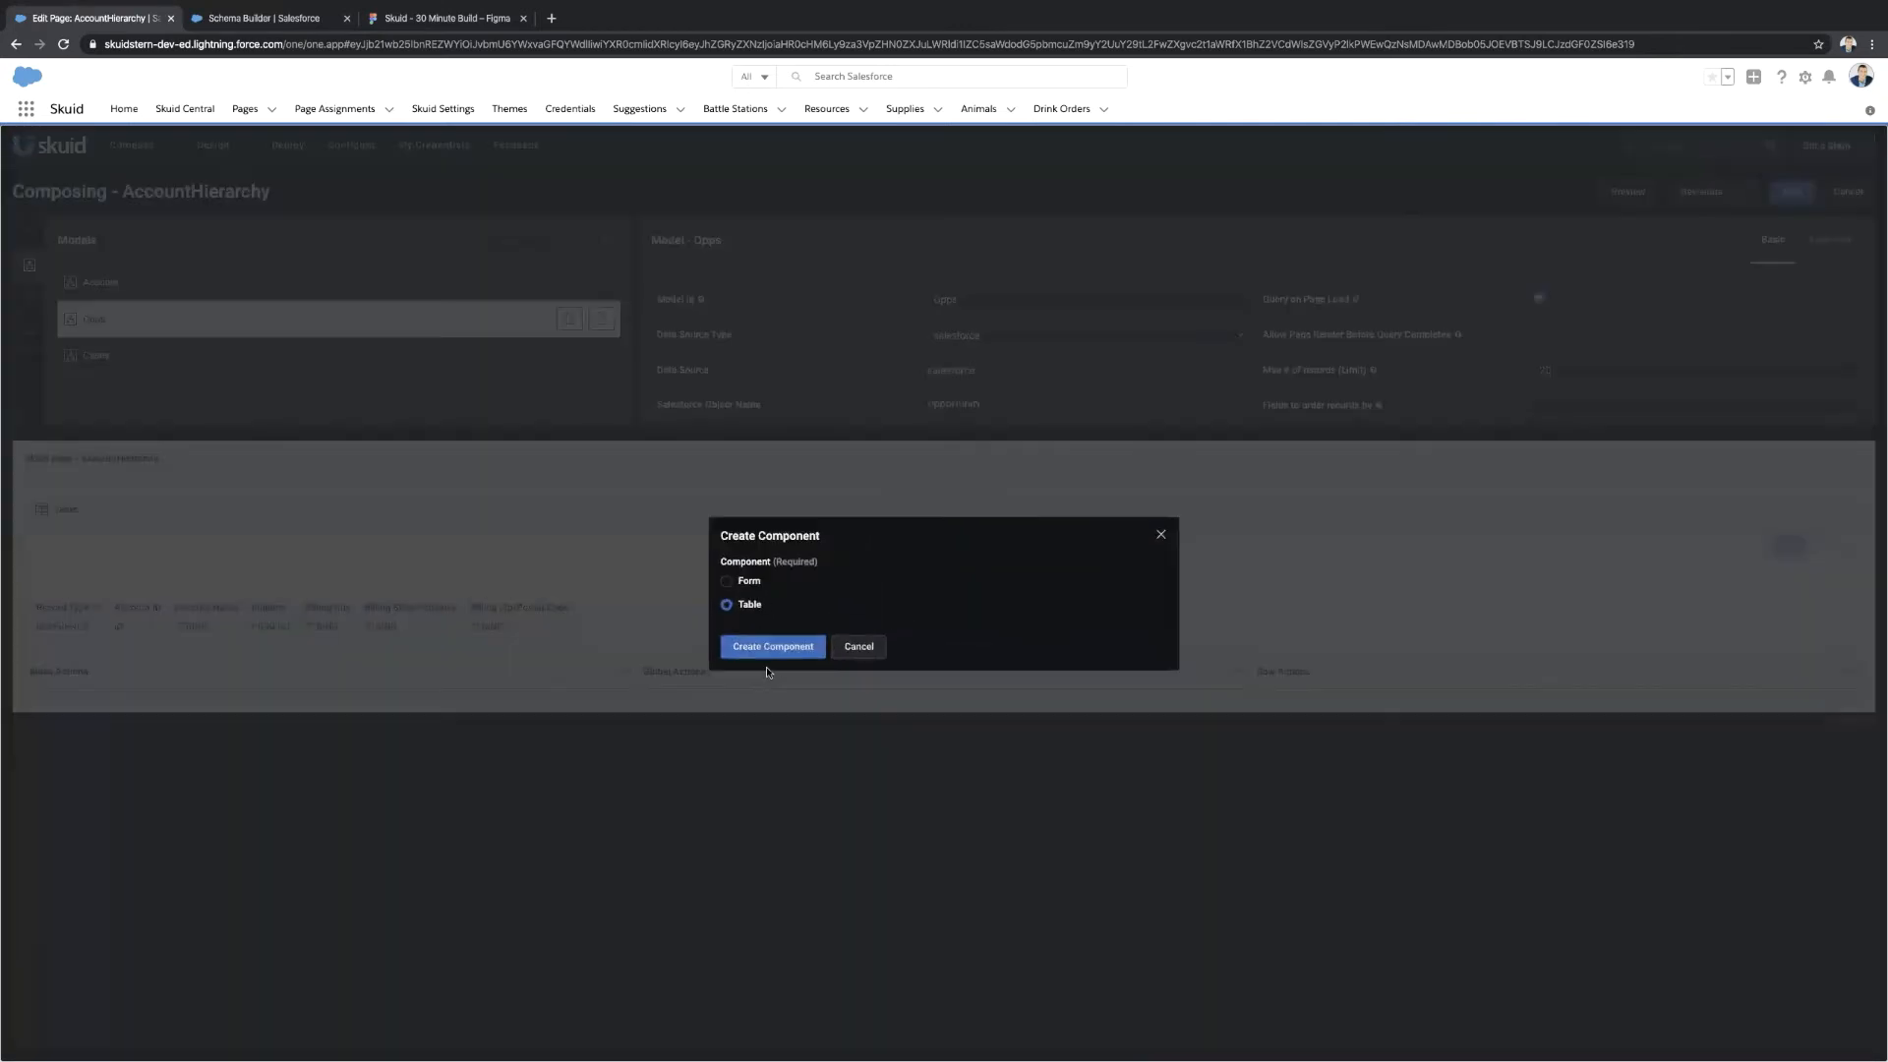
left_click(767, 648)
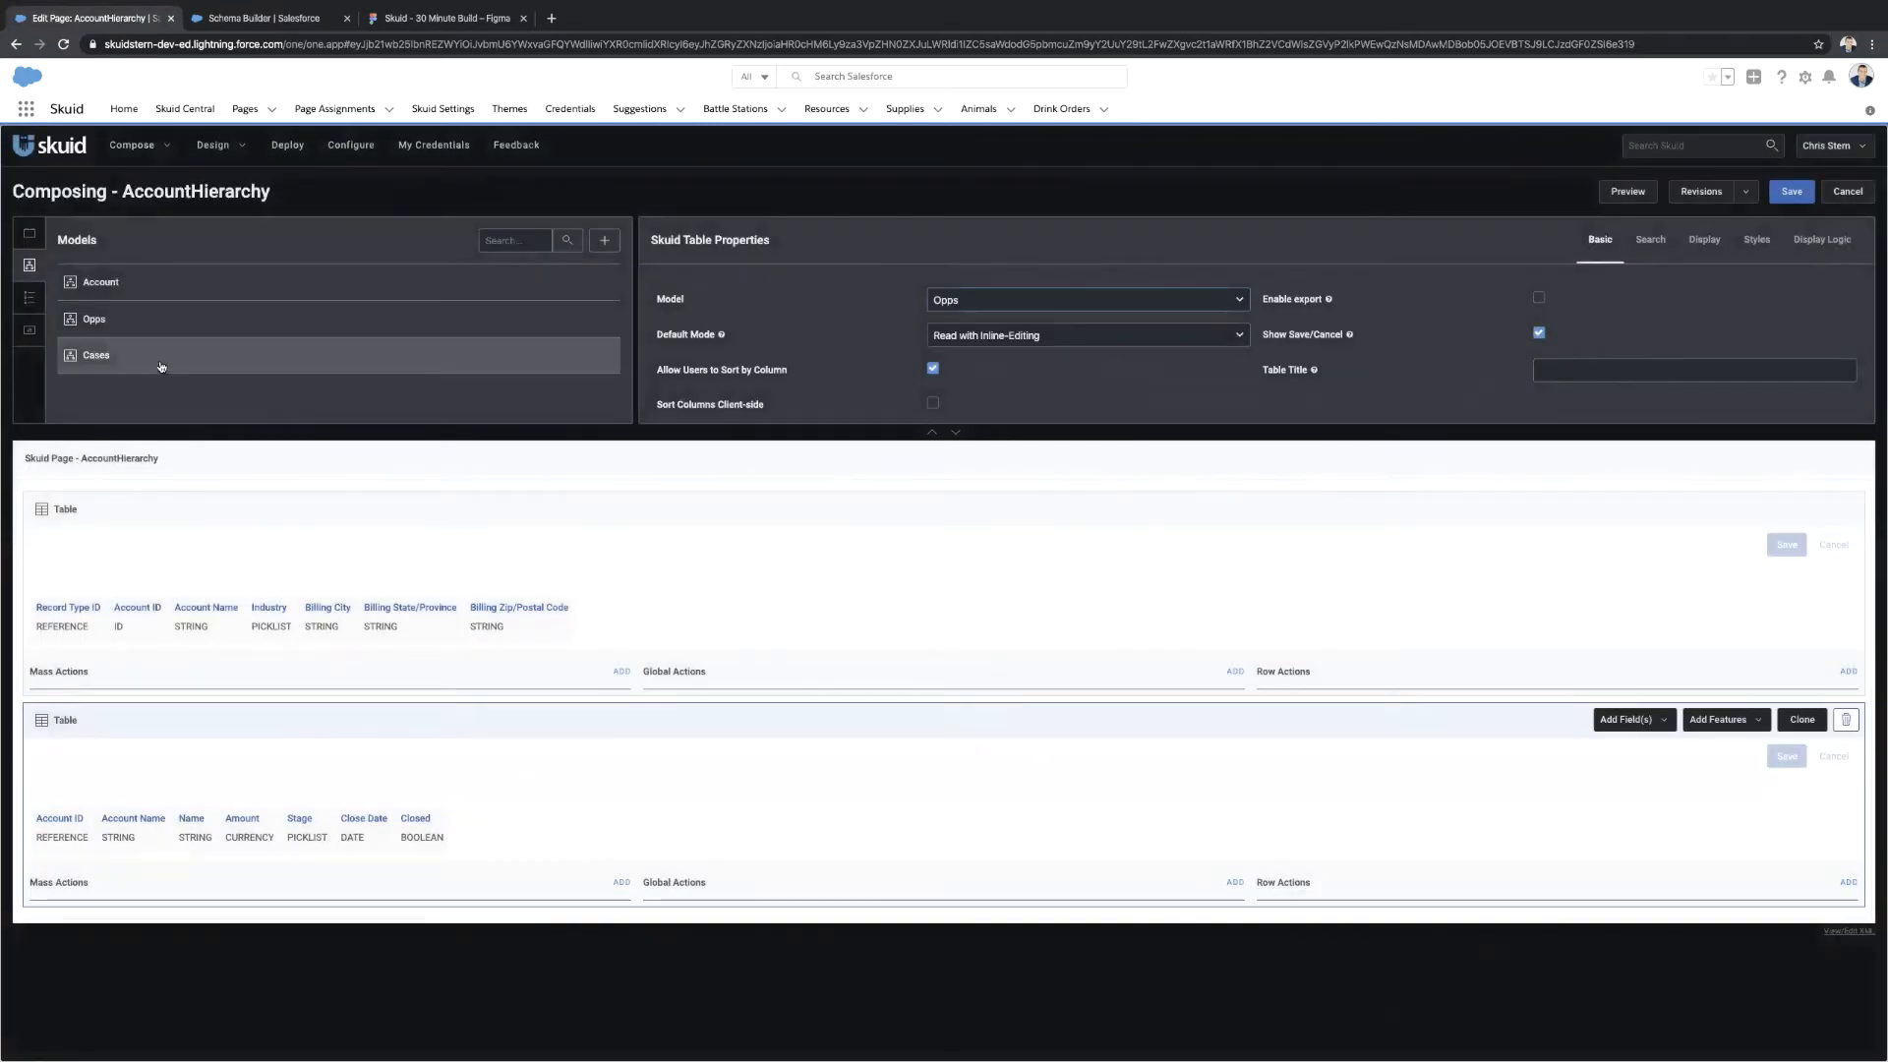
left_click(155, 360)
left_click_drag(154, 360, 629, 522)
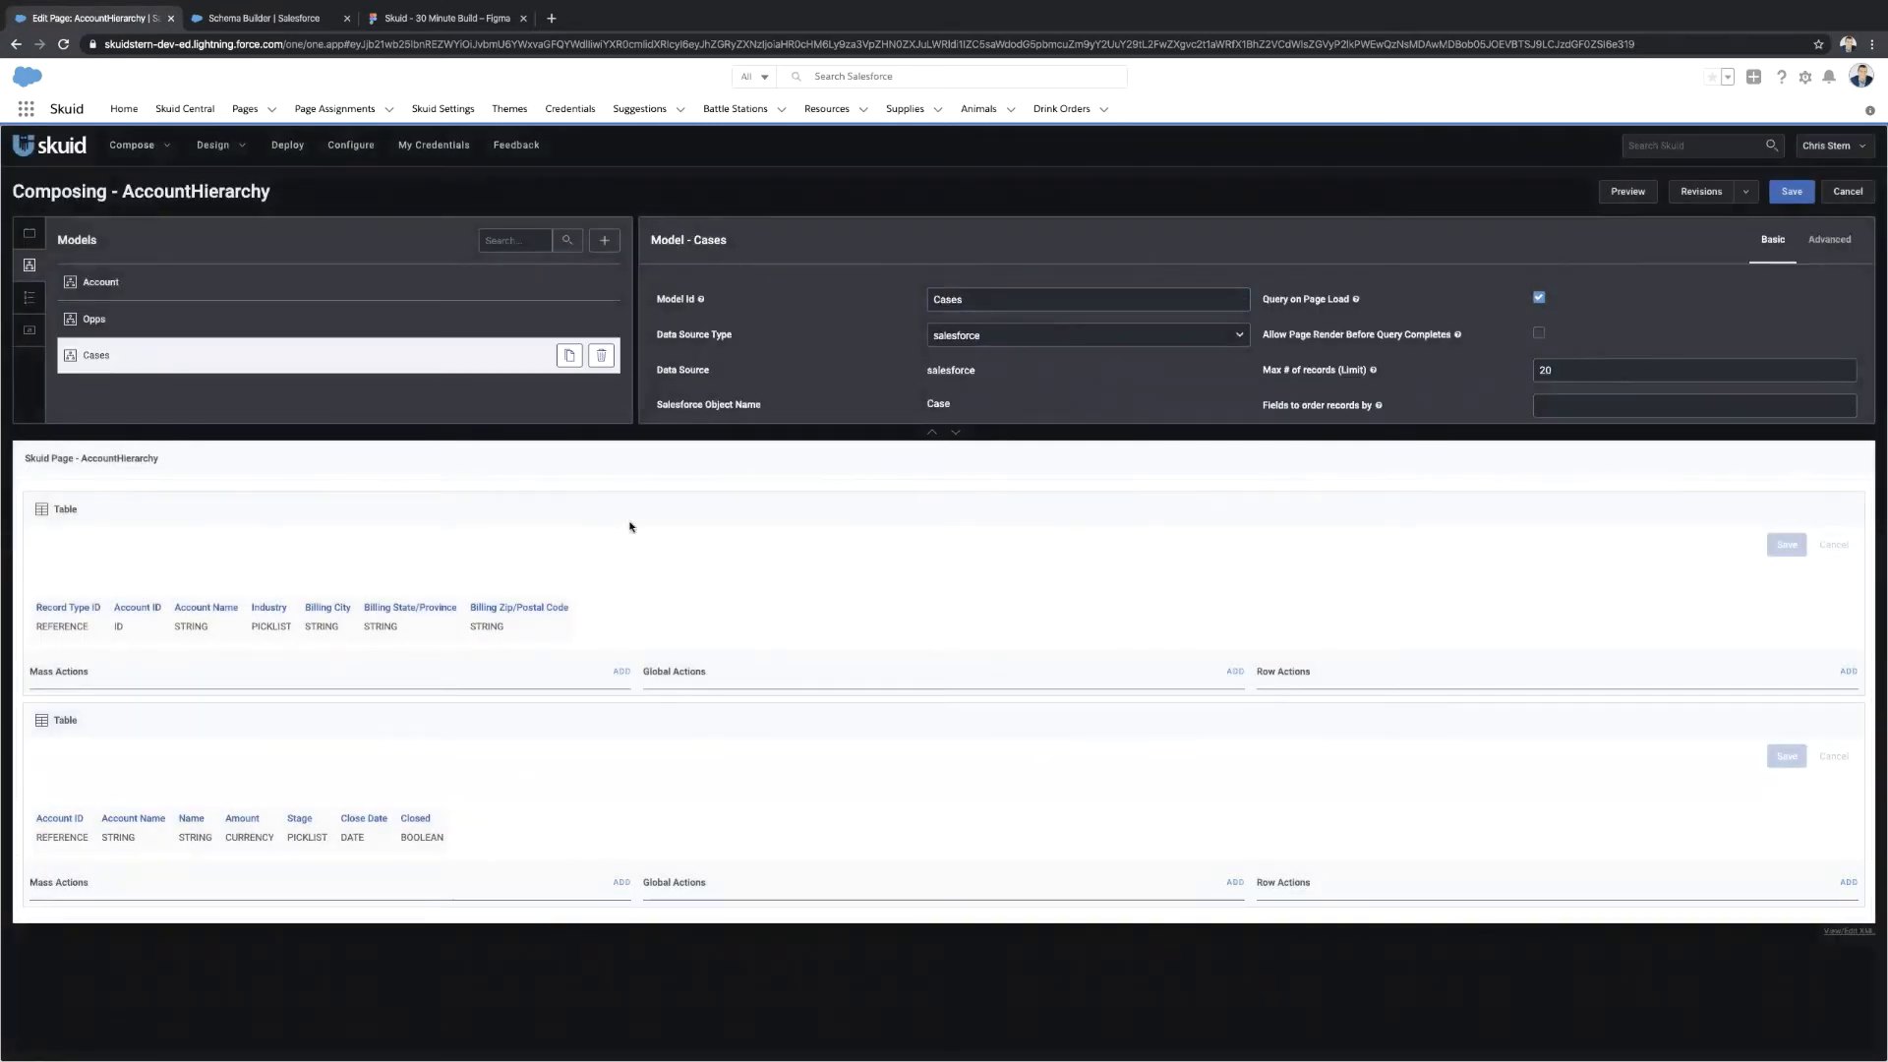
left_click(793, 646)
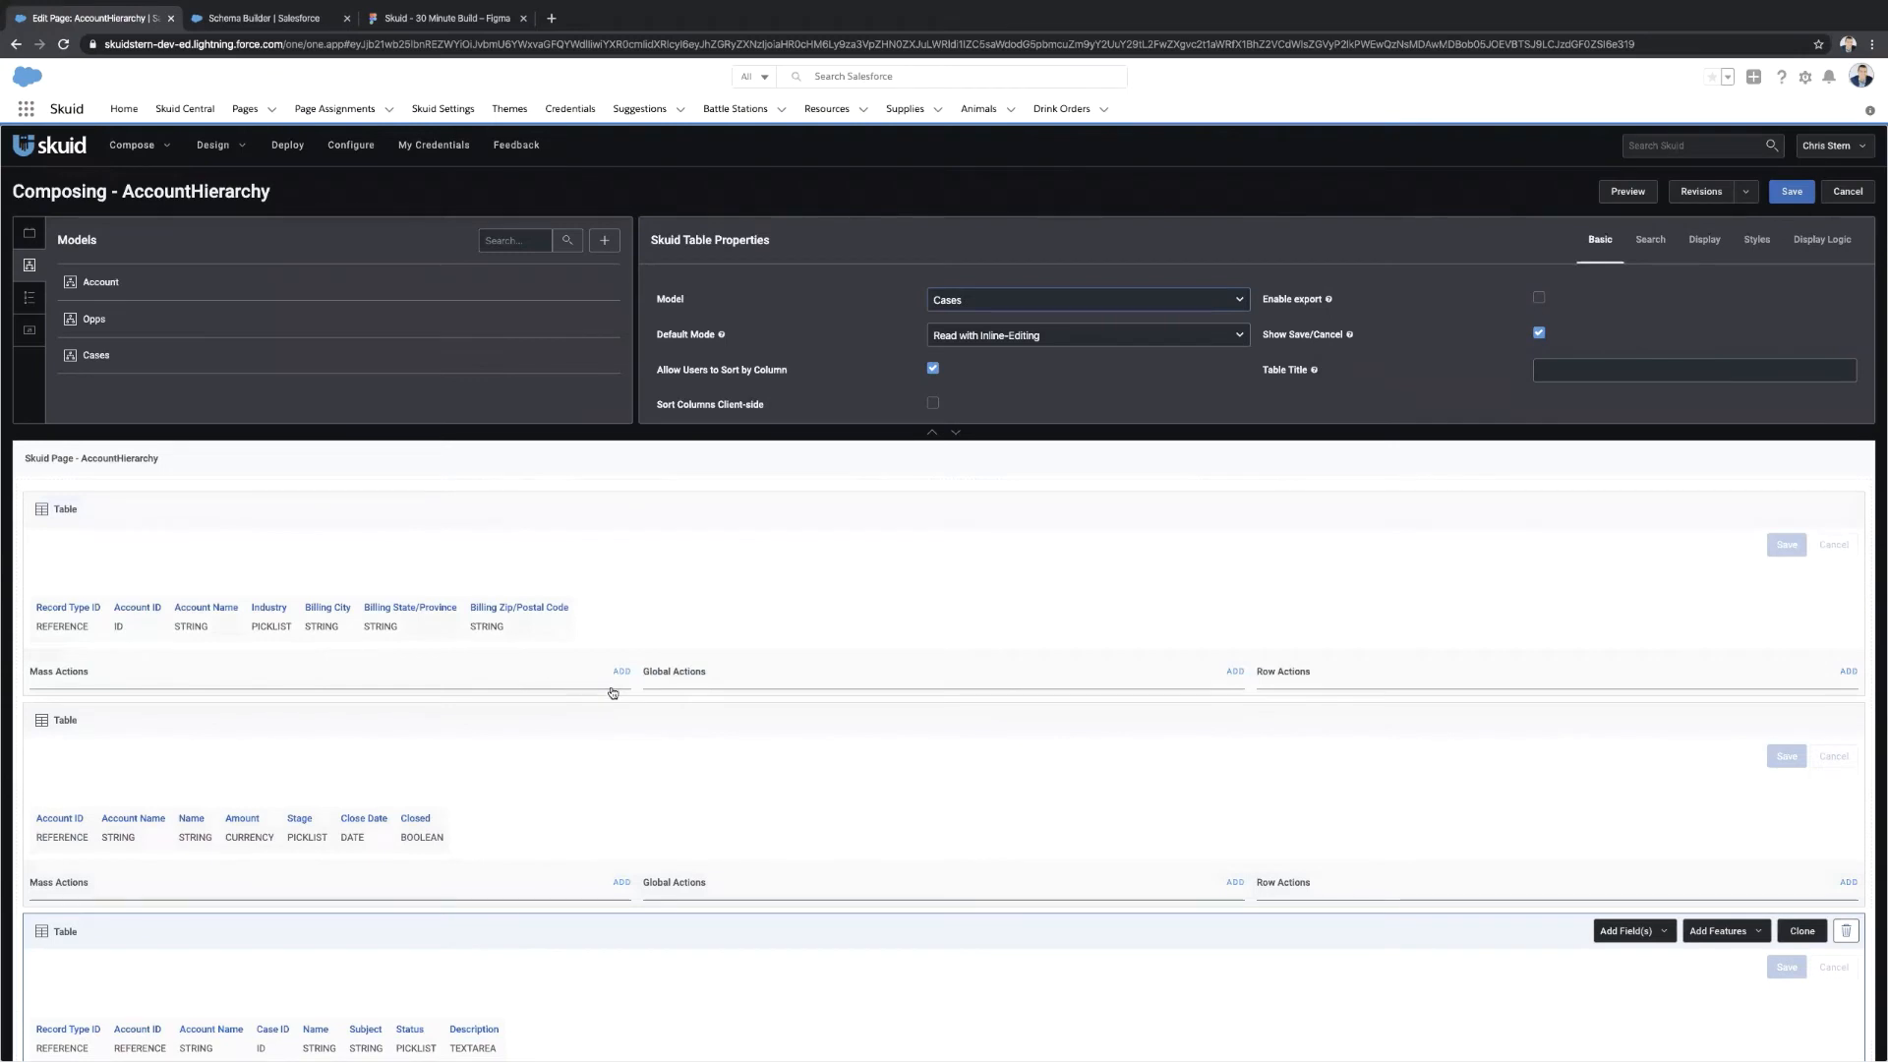
Title the Account, Opps and Cases tables "Accounts", "Opps" and "Case" respectively.
left_click(1003, 526)
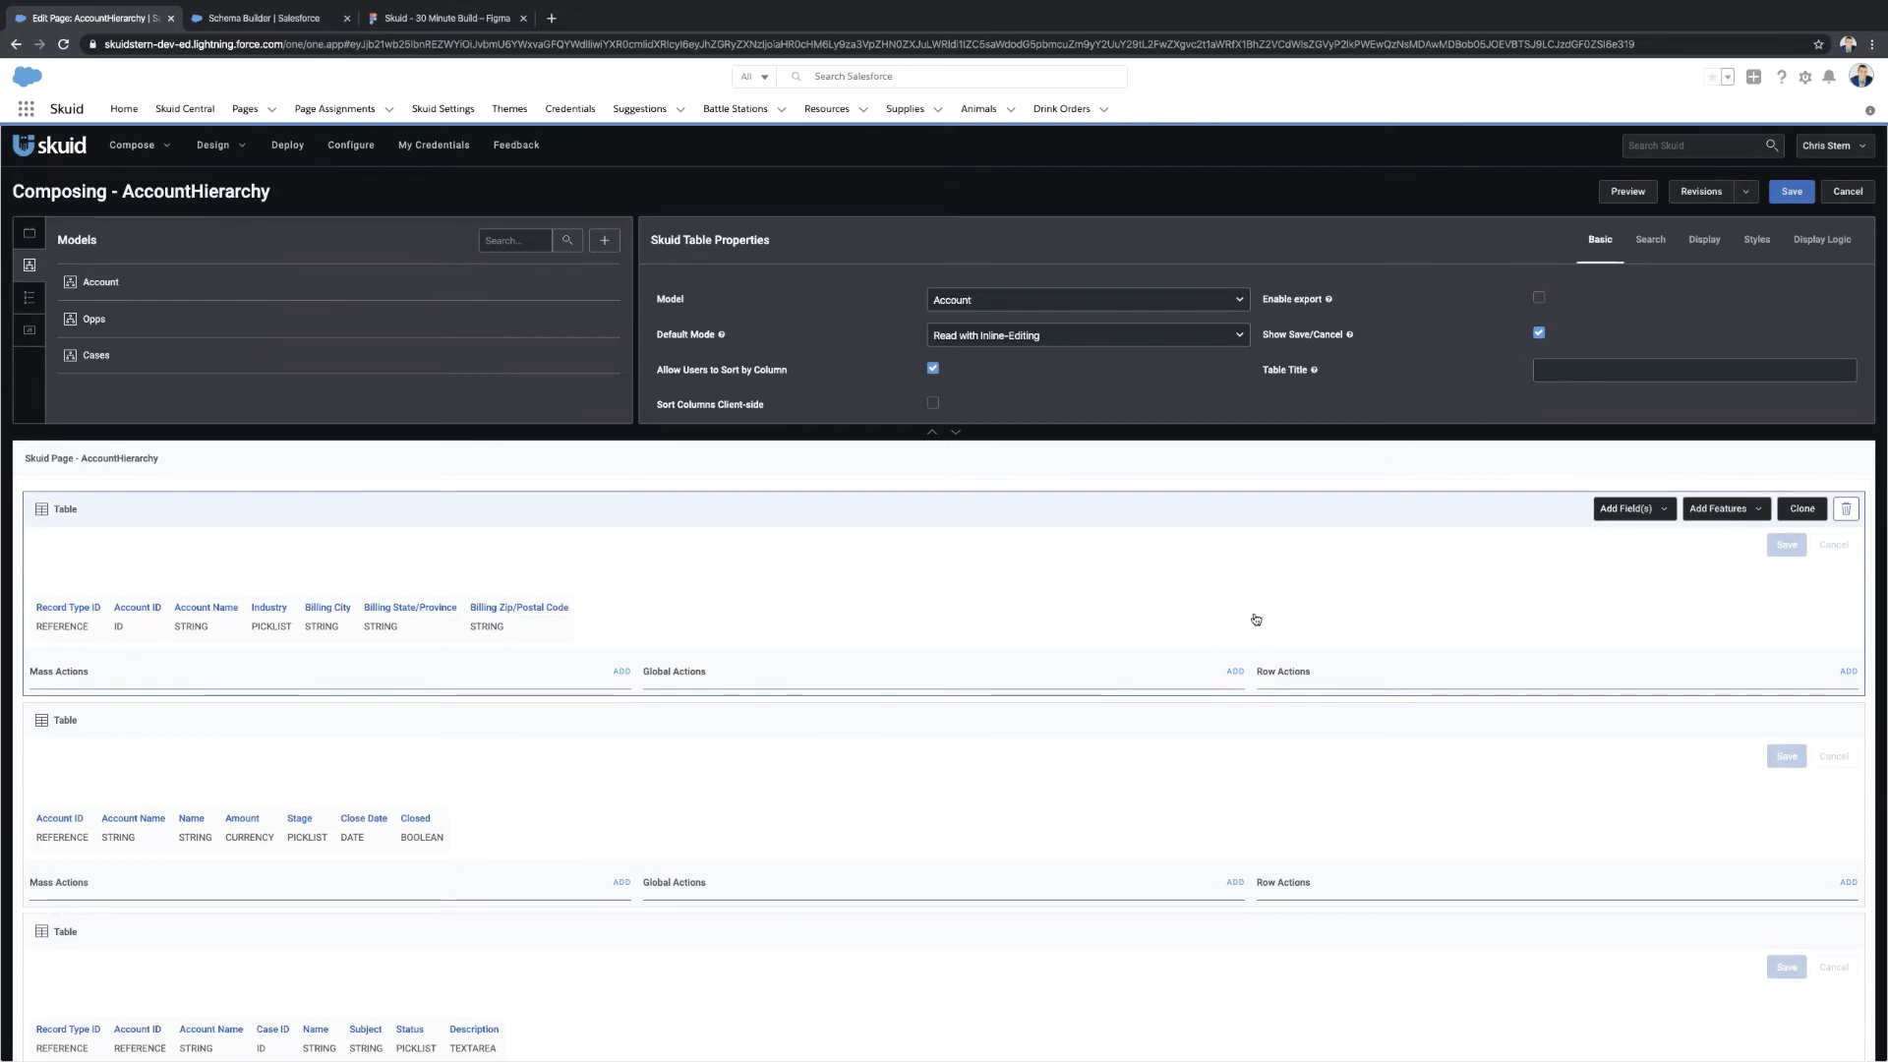
left_click(1608, 368)
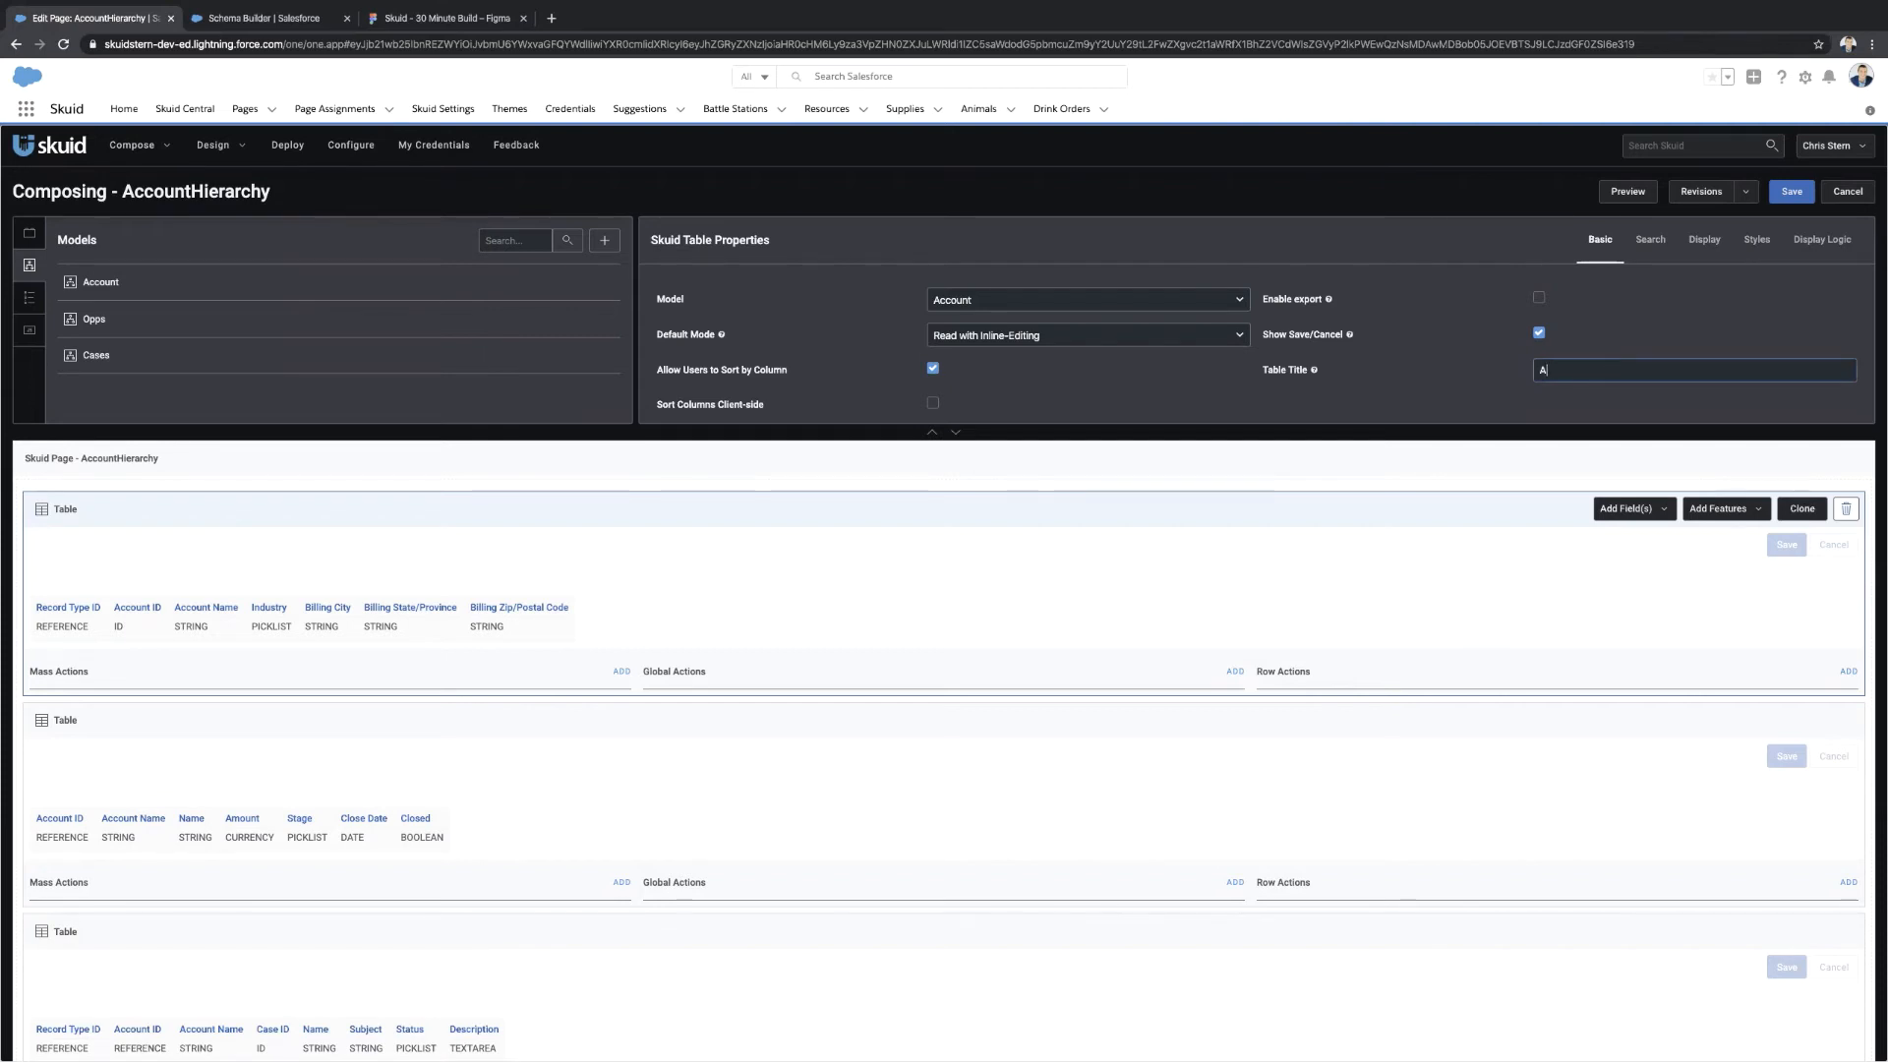
type("Accounts")
left_click(935, 742)
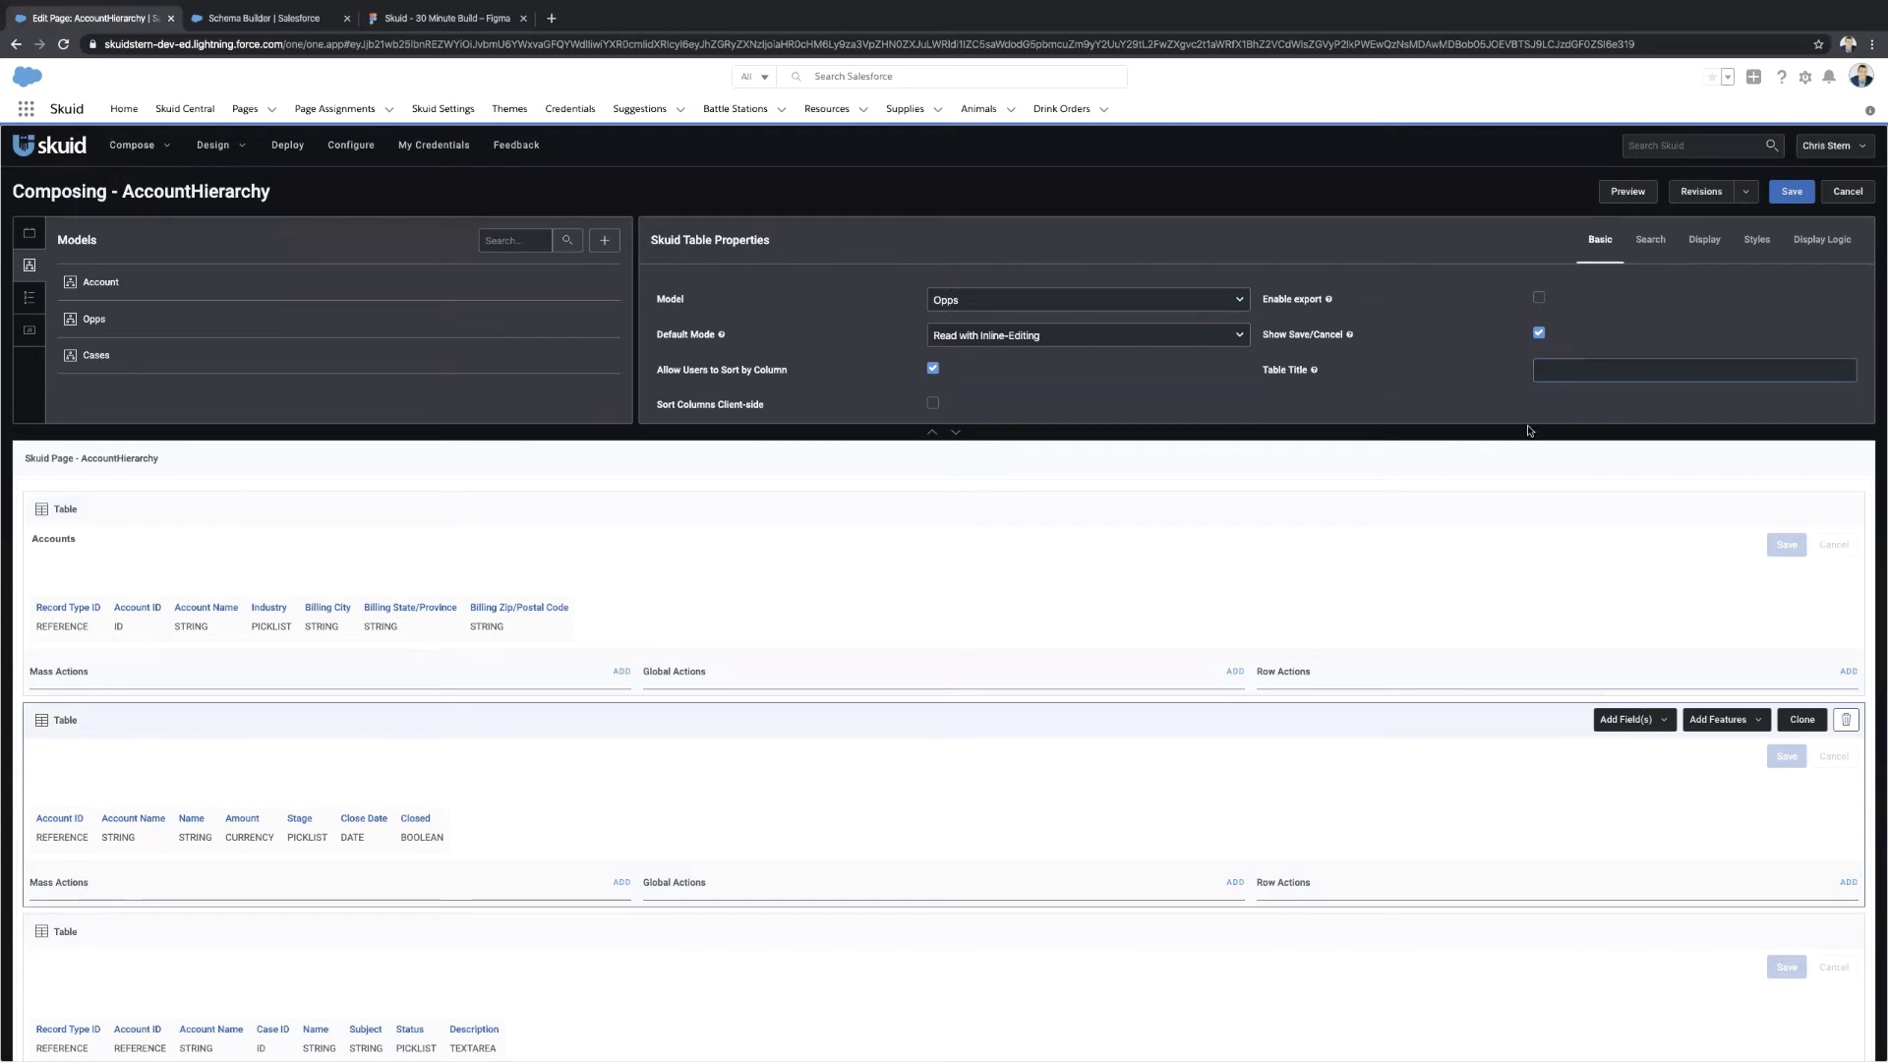
left_click(1599, 371)
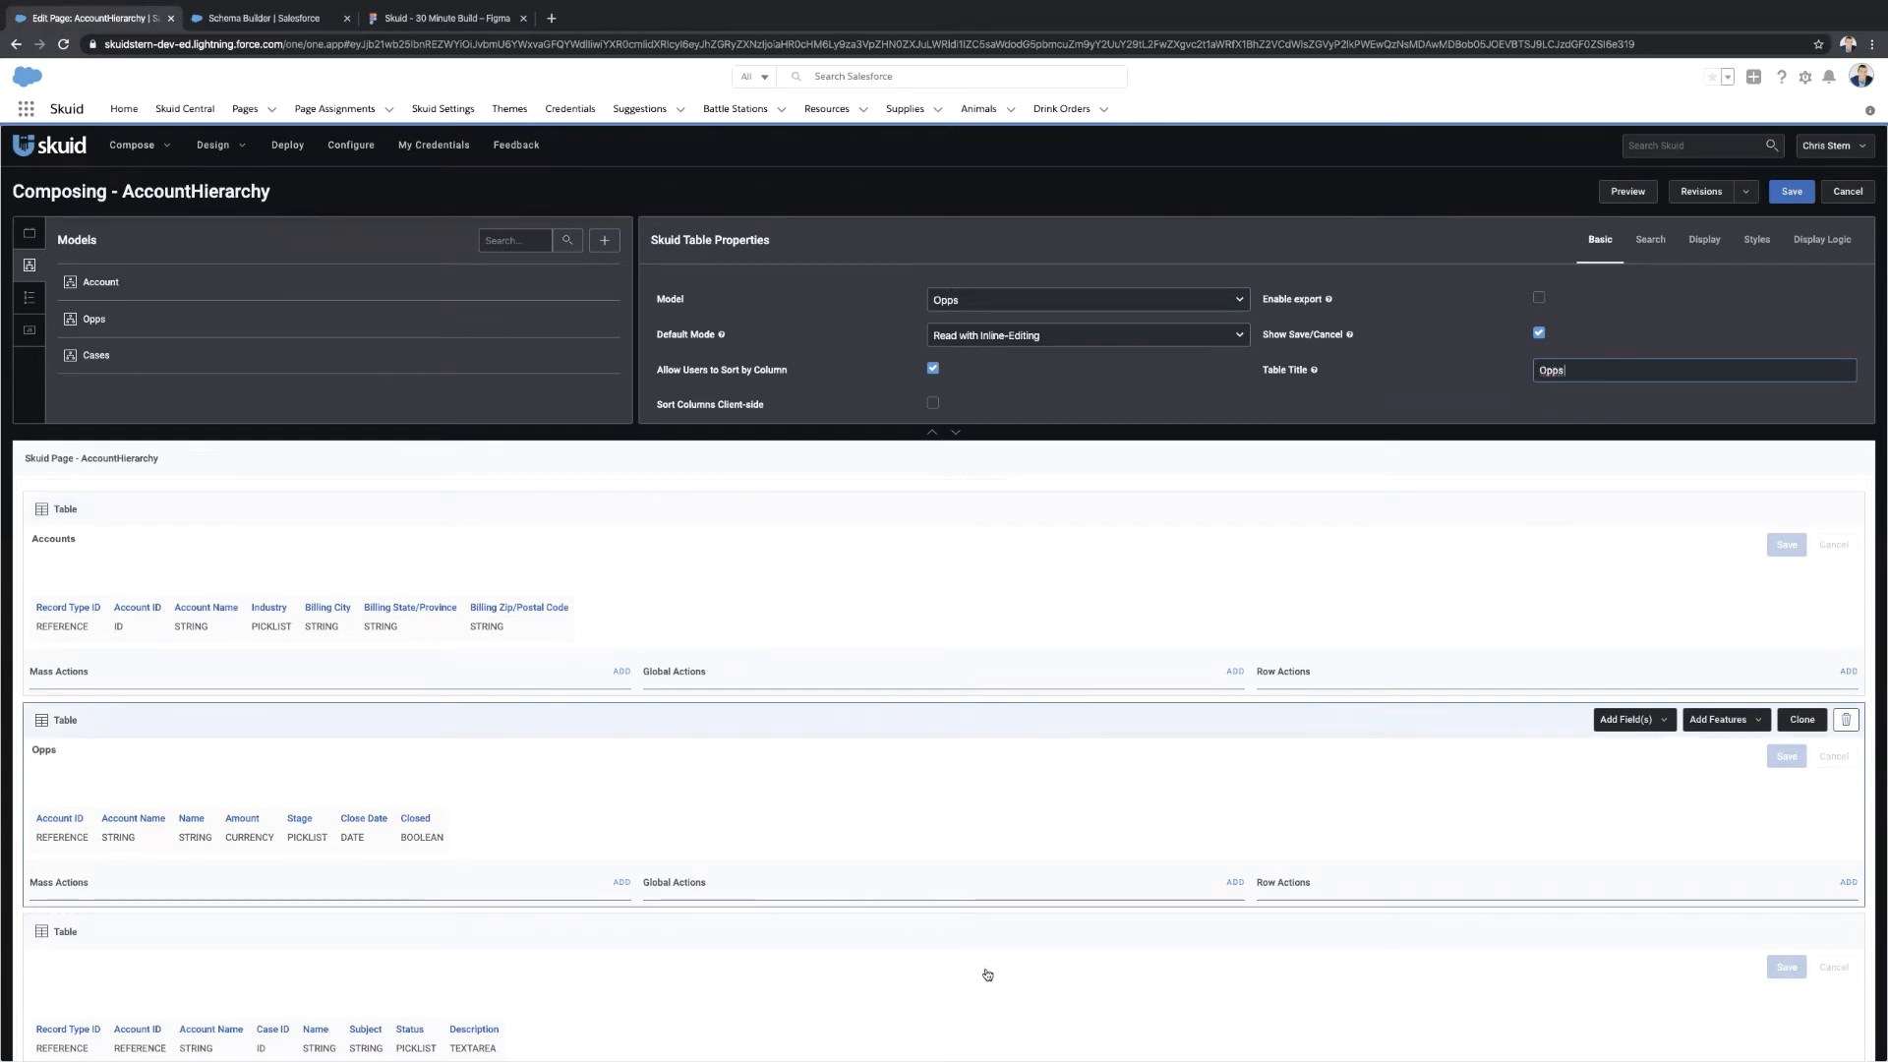
left_click(1065, 939)
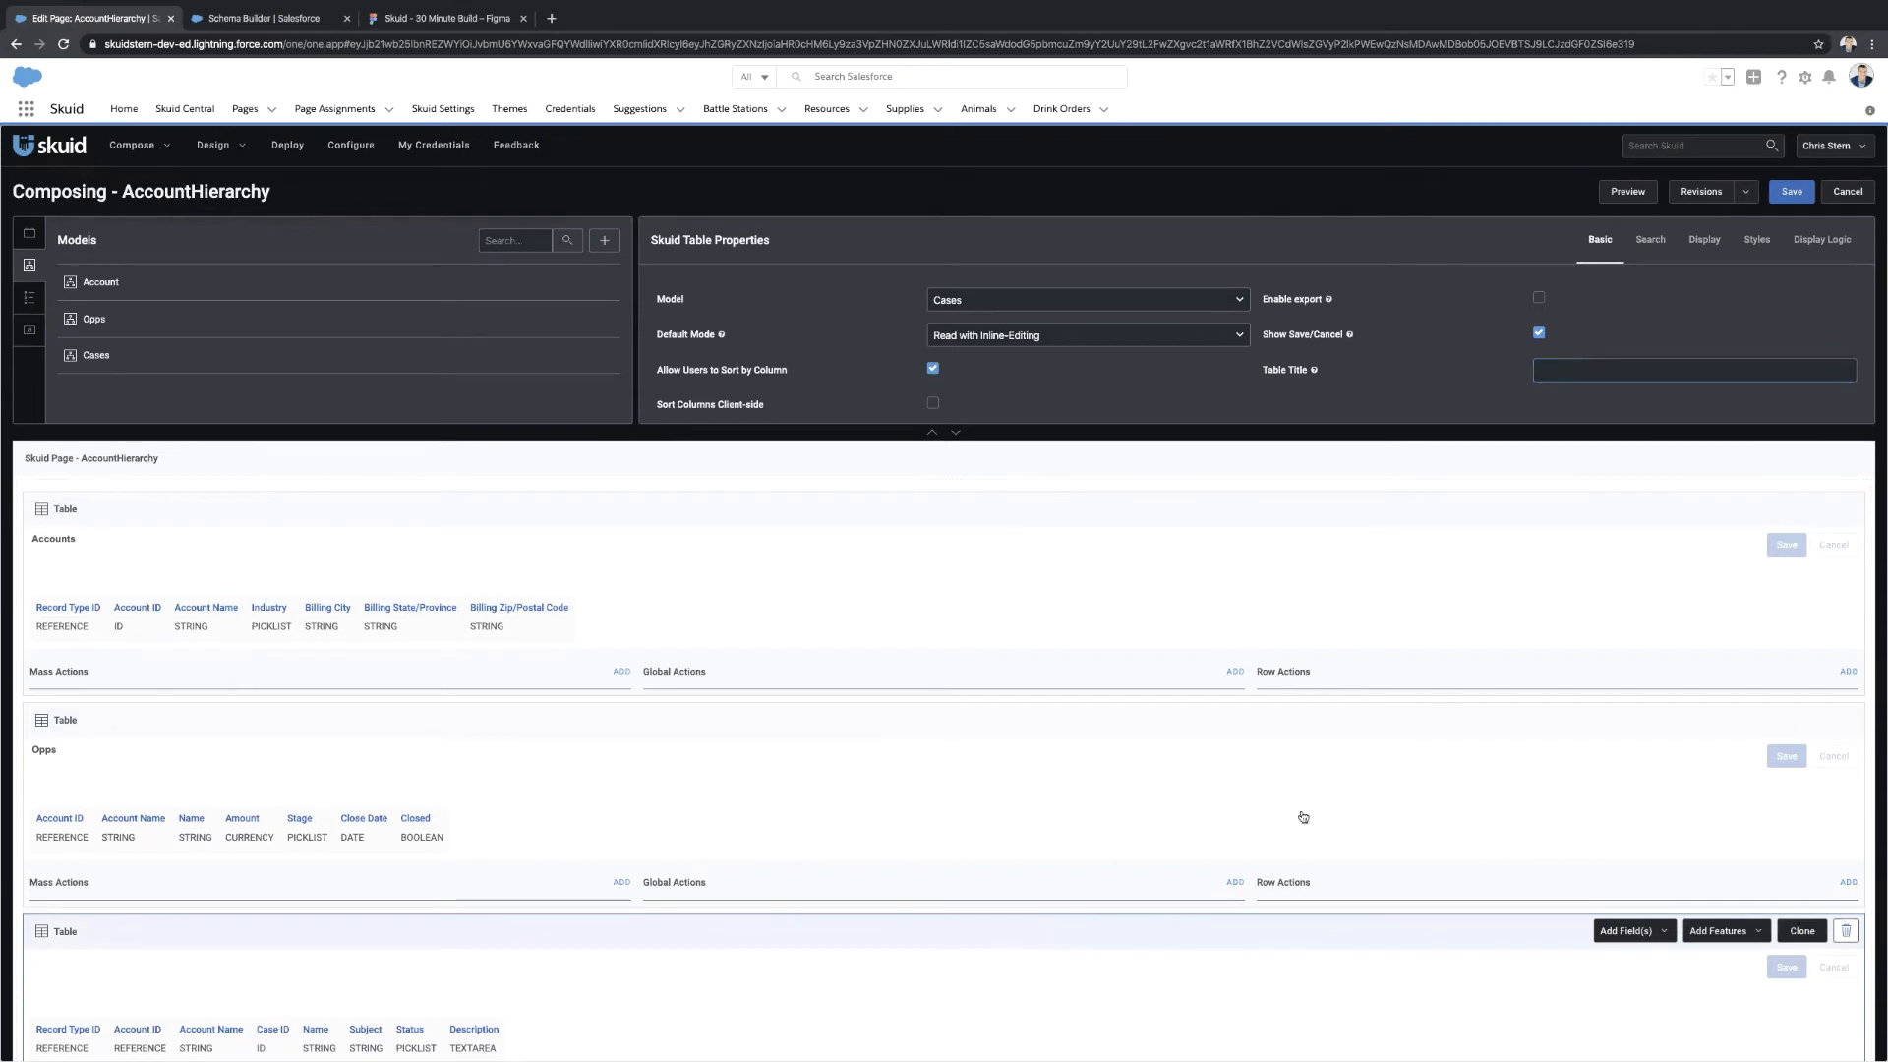
left_click(1585, 369)
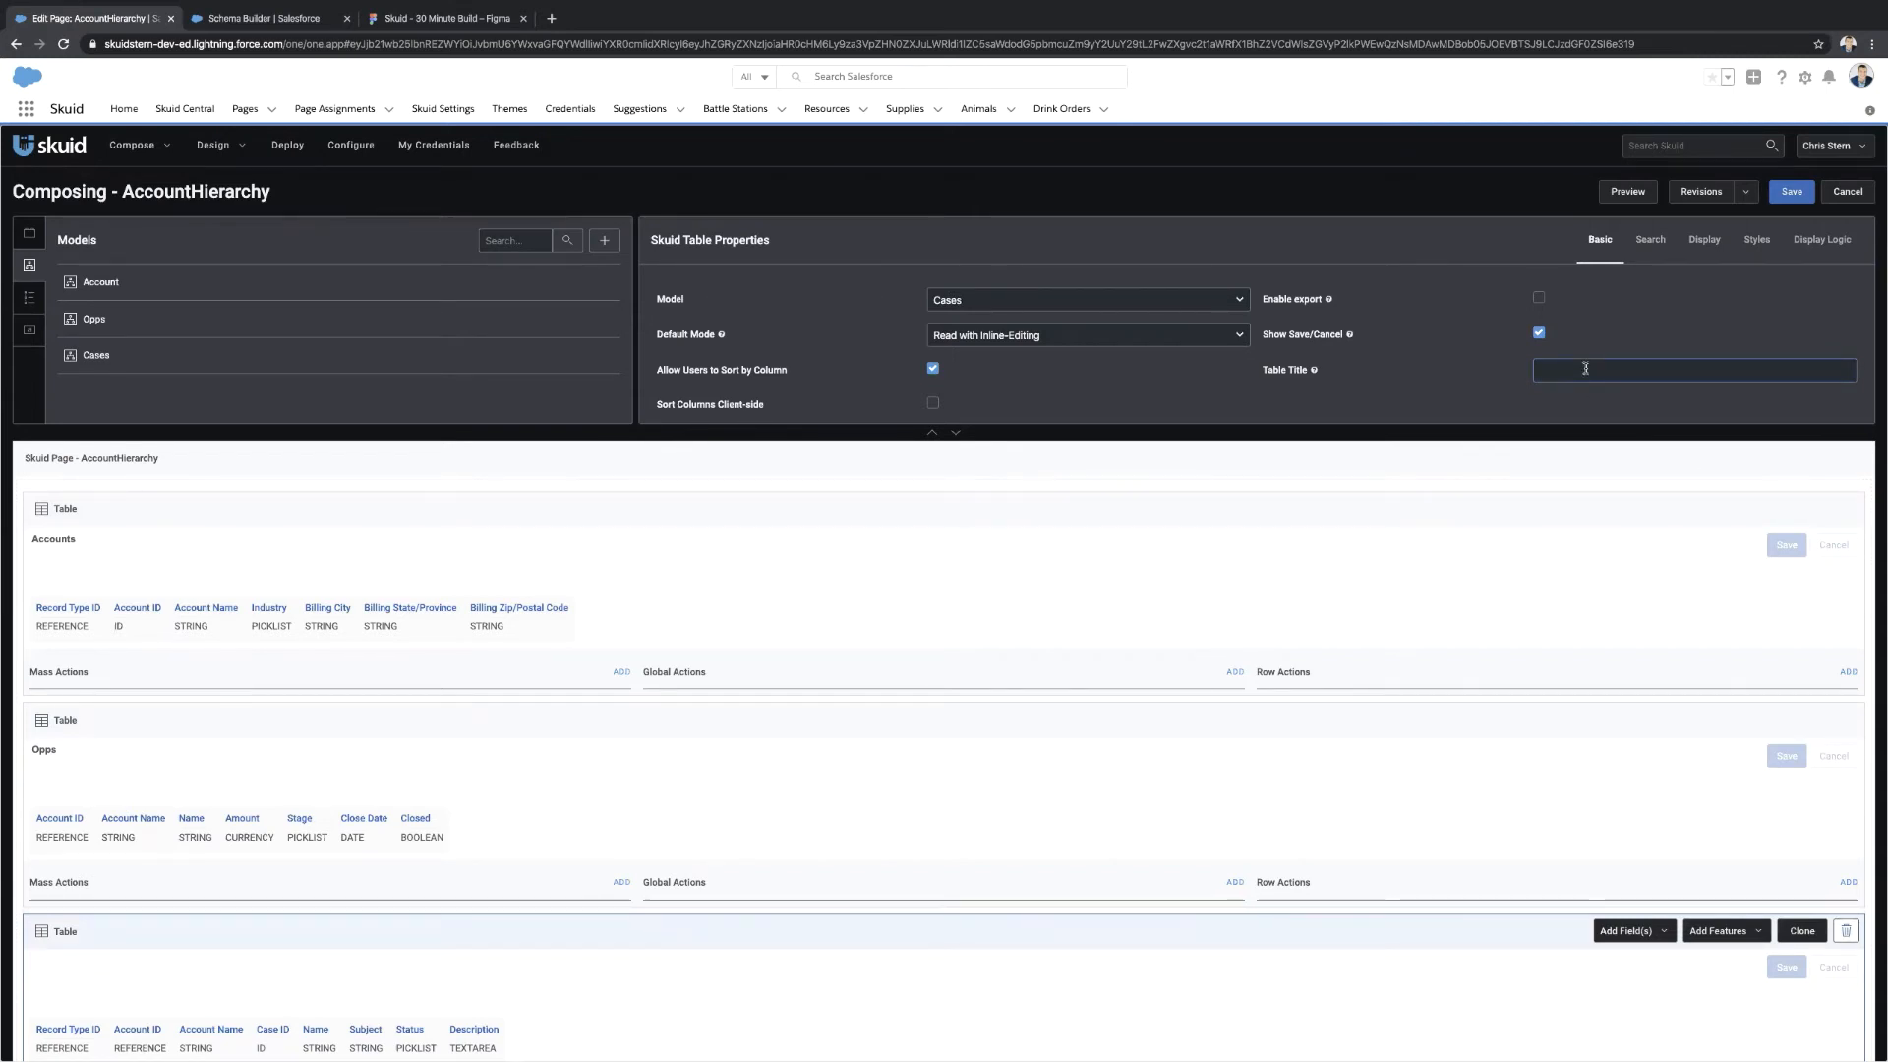
type("Case")
left_click(676, 488)
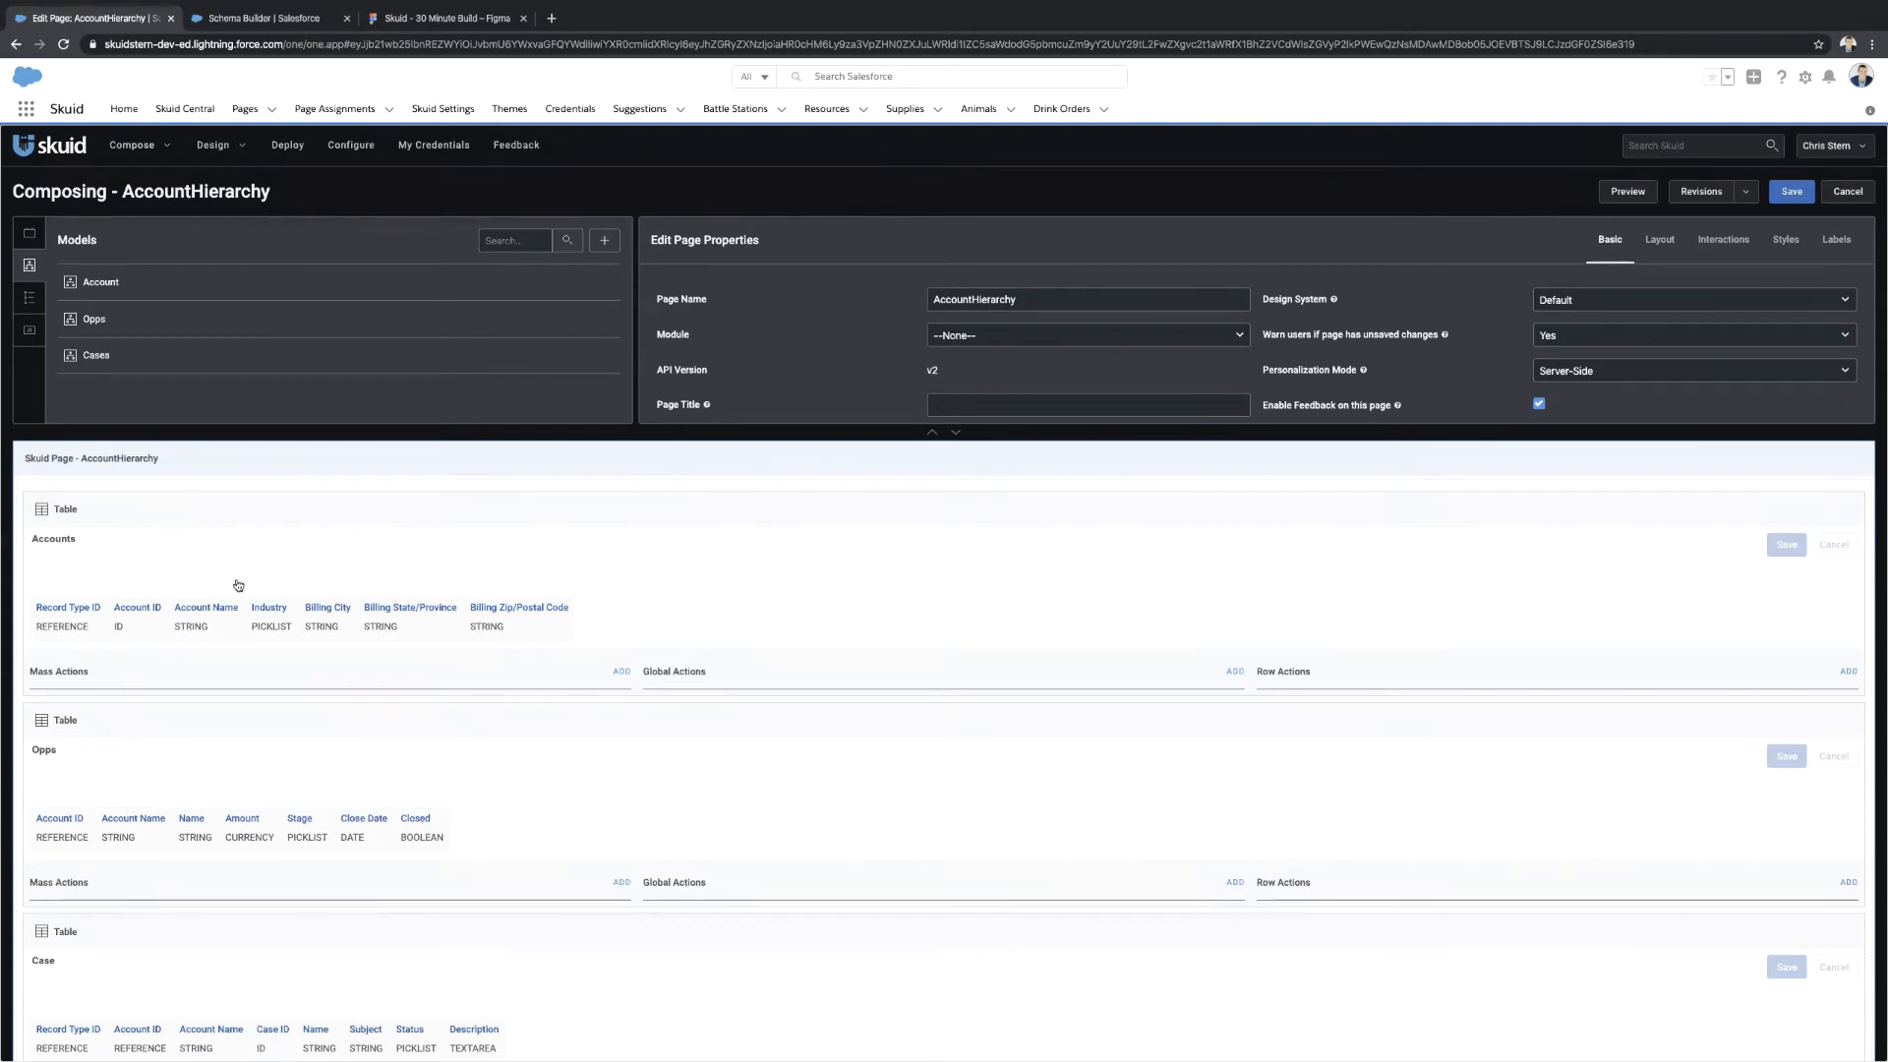
Save the page and preview it, looking through the Accounts, Opps and Case tables.
left_click(1789, 192)
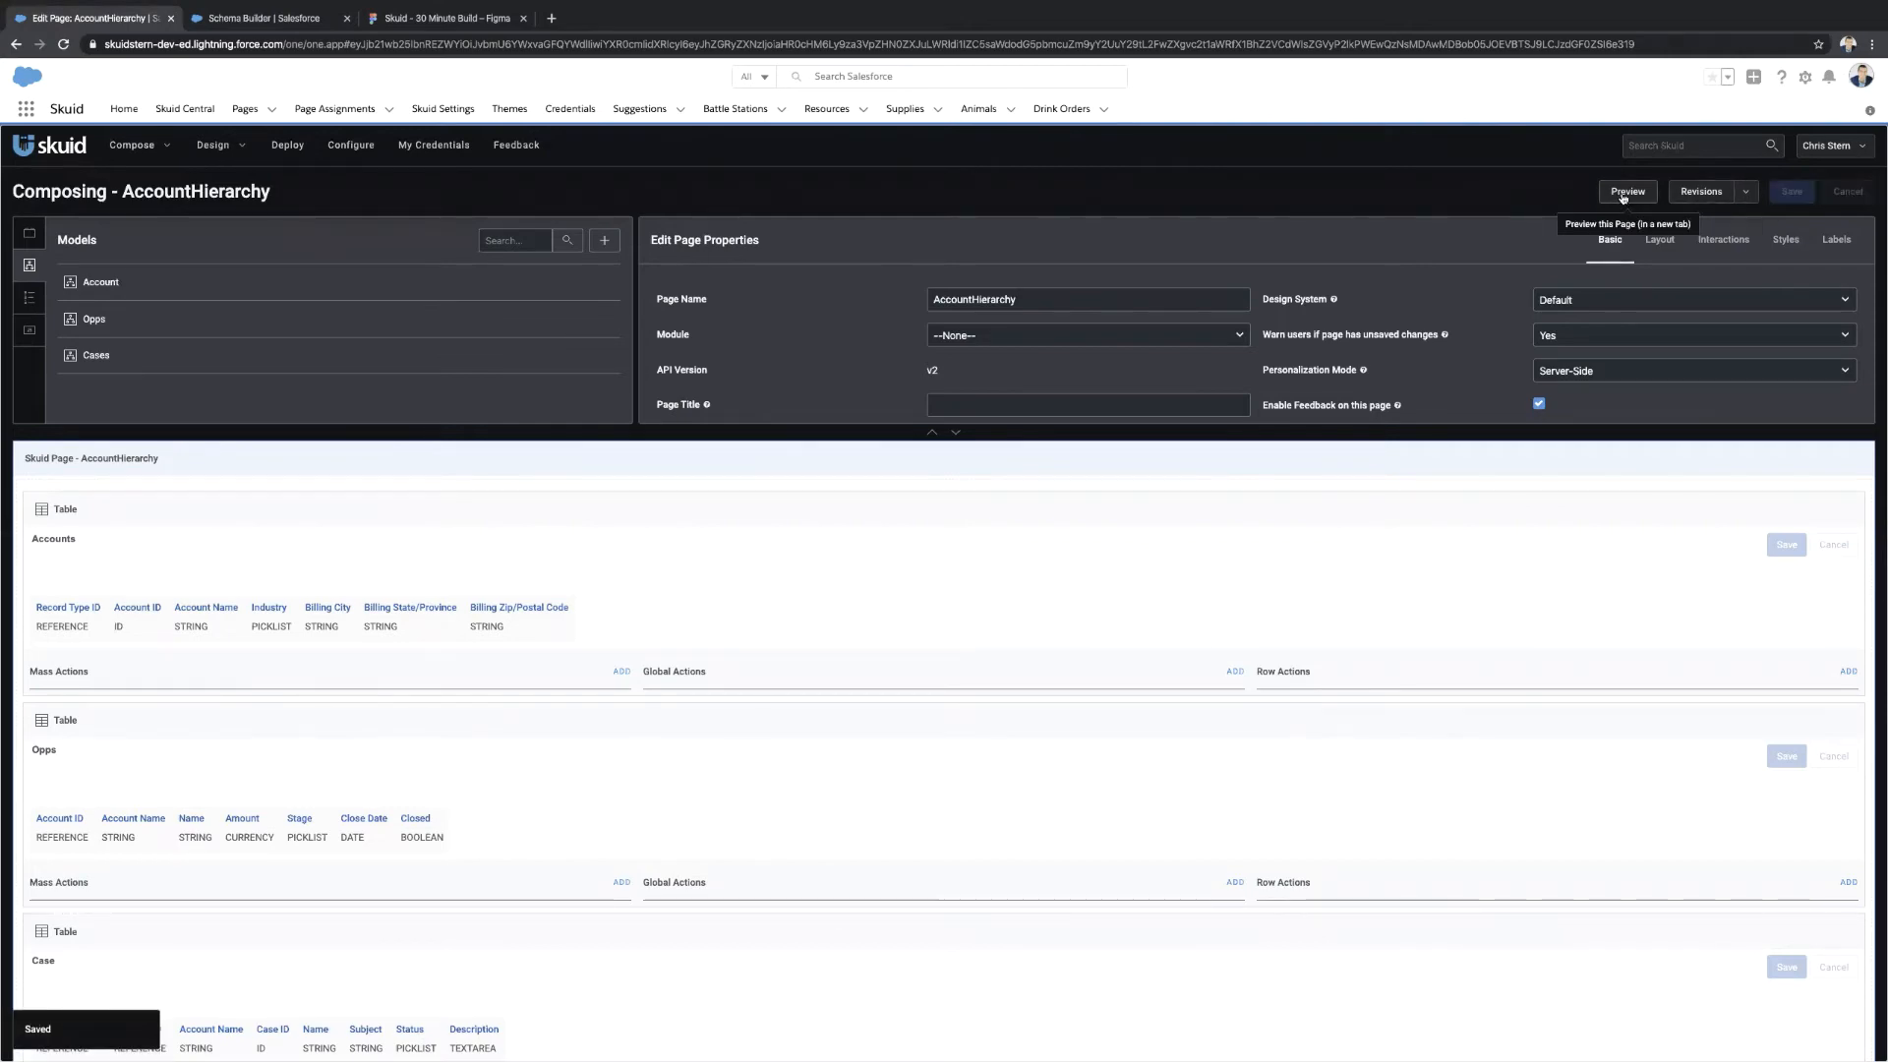
left_click(1625, 192)
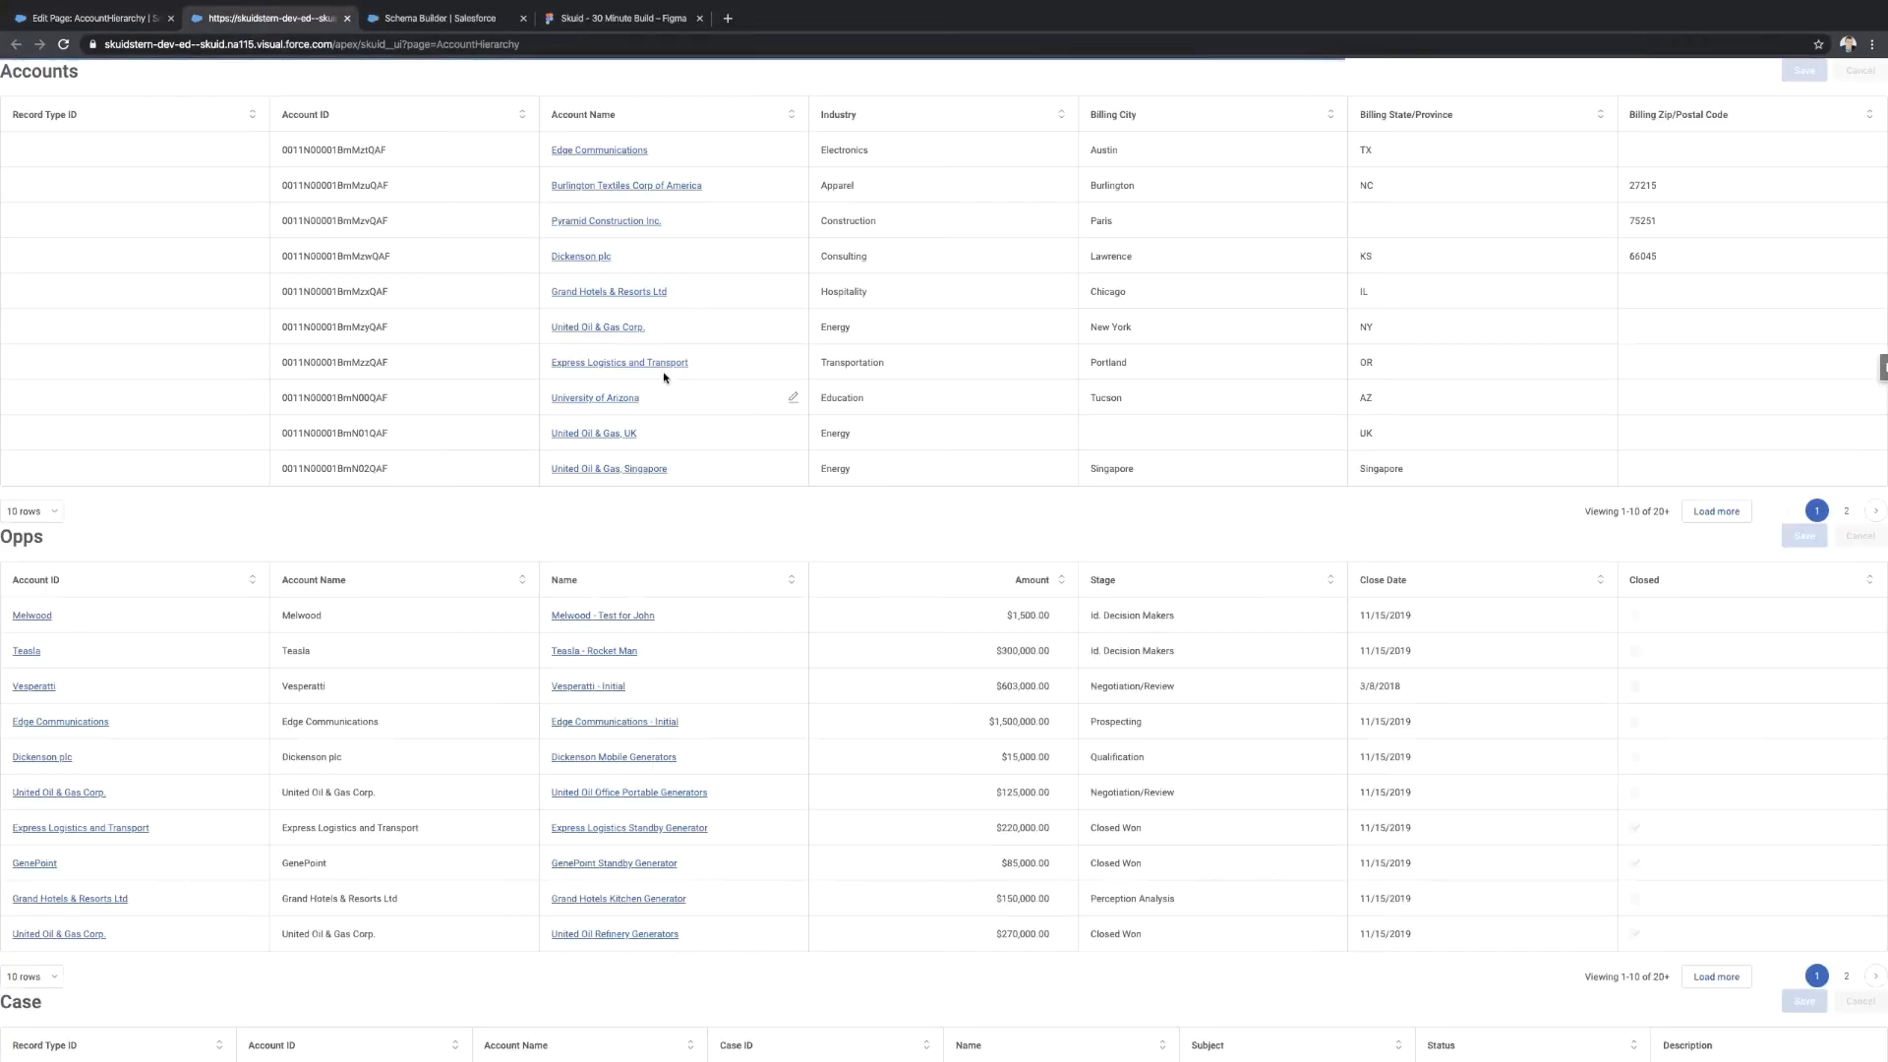
scroll(327, 657, "down", 2)
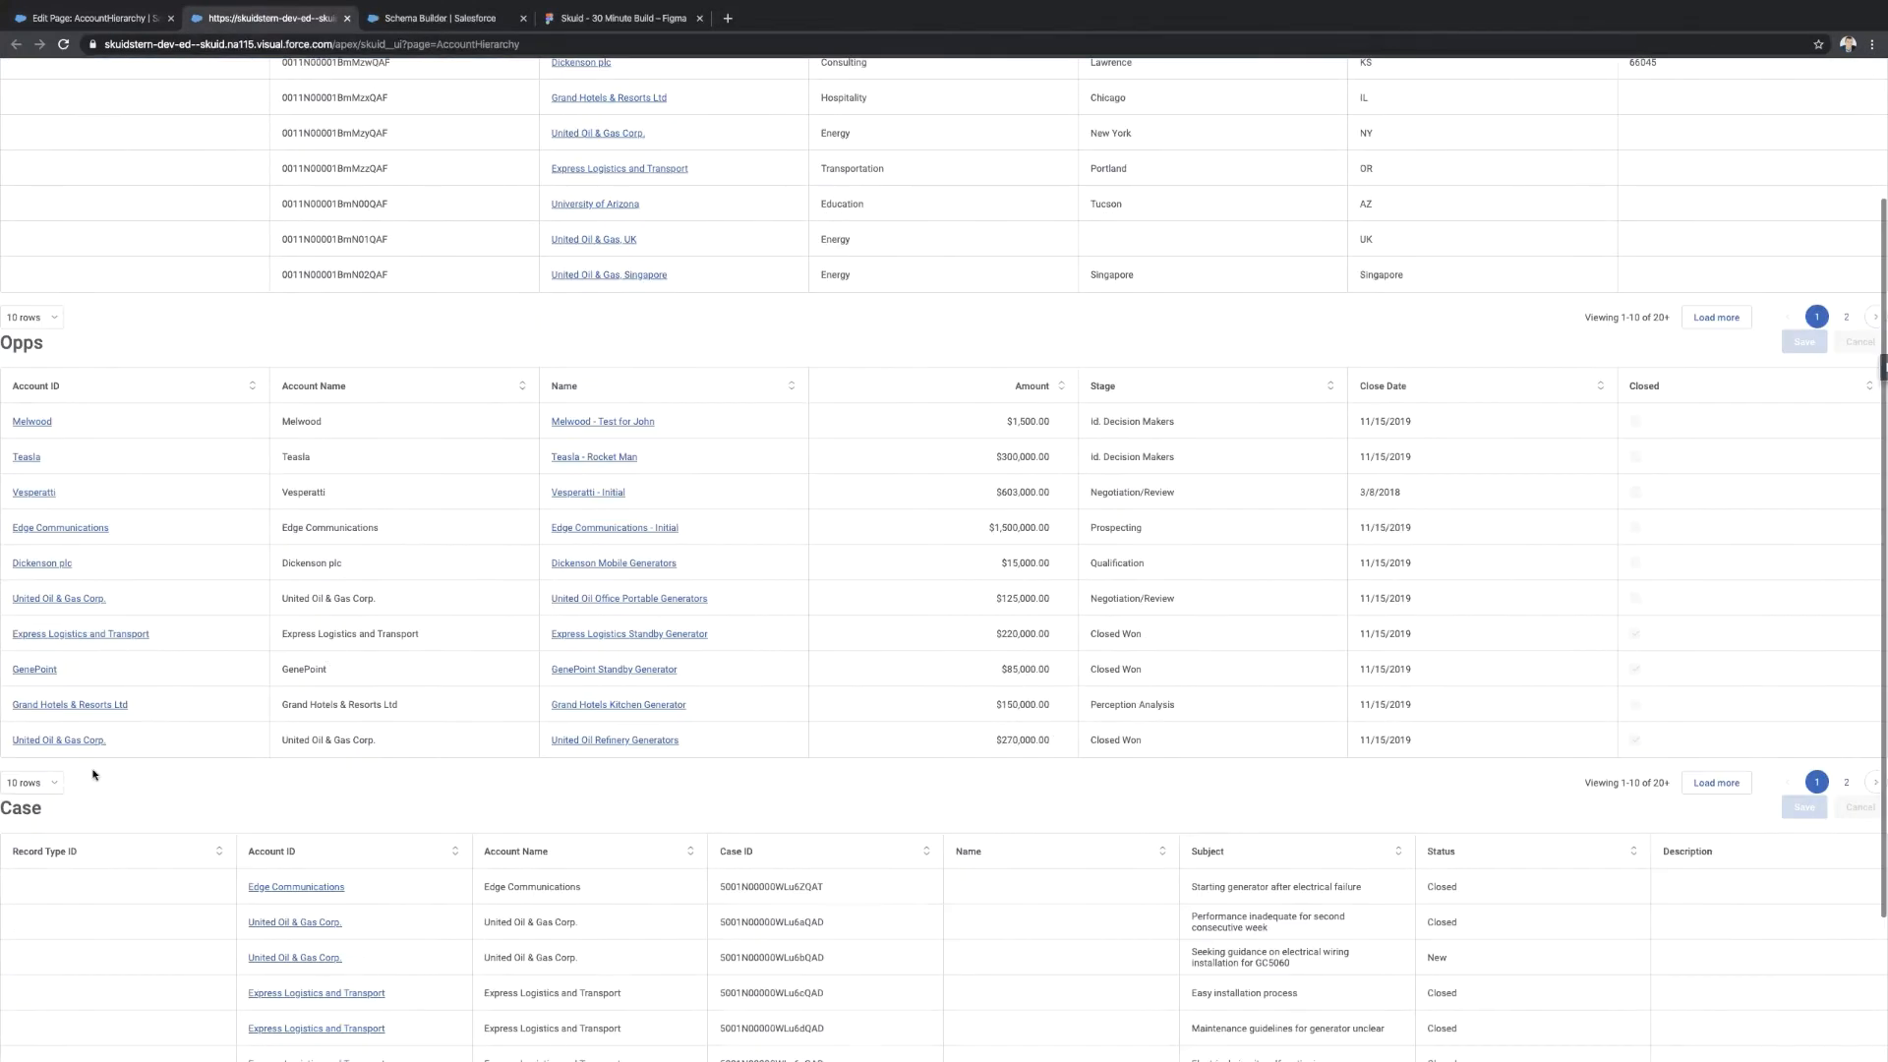
scroll(93, 775, "down", 2)
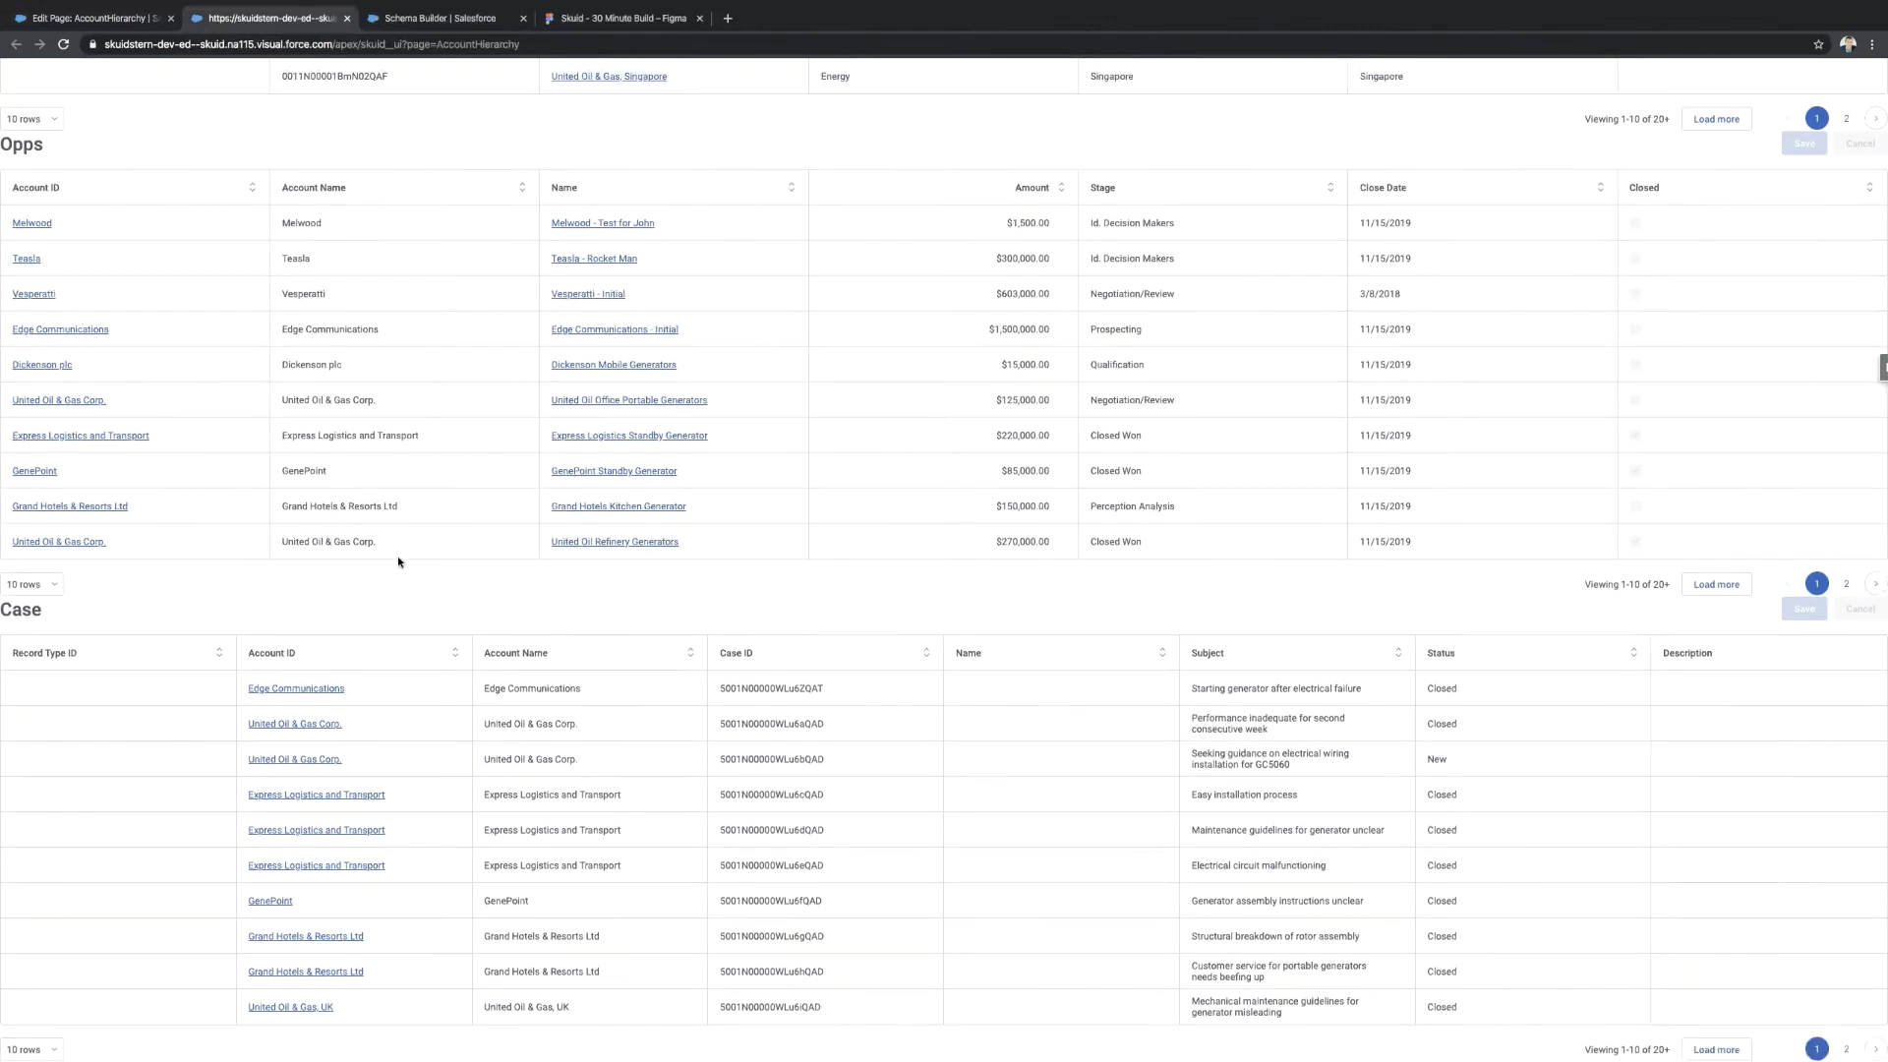
scroll(398, 562, "up", 4)
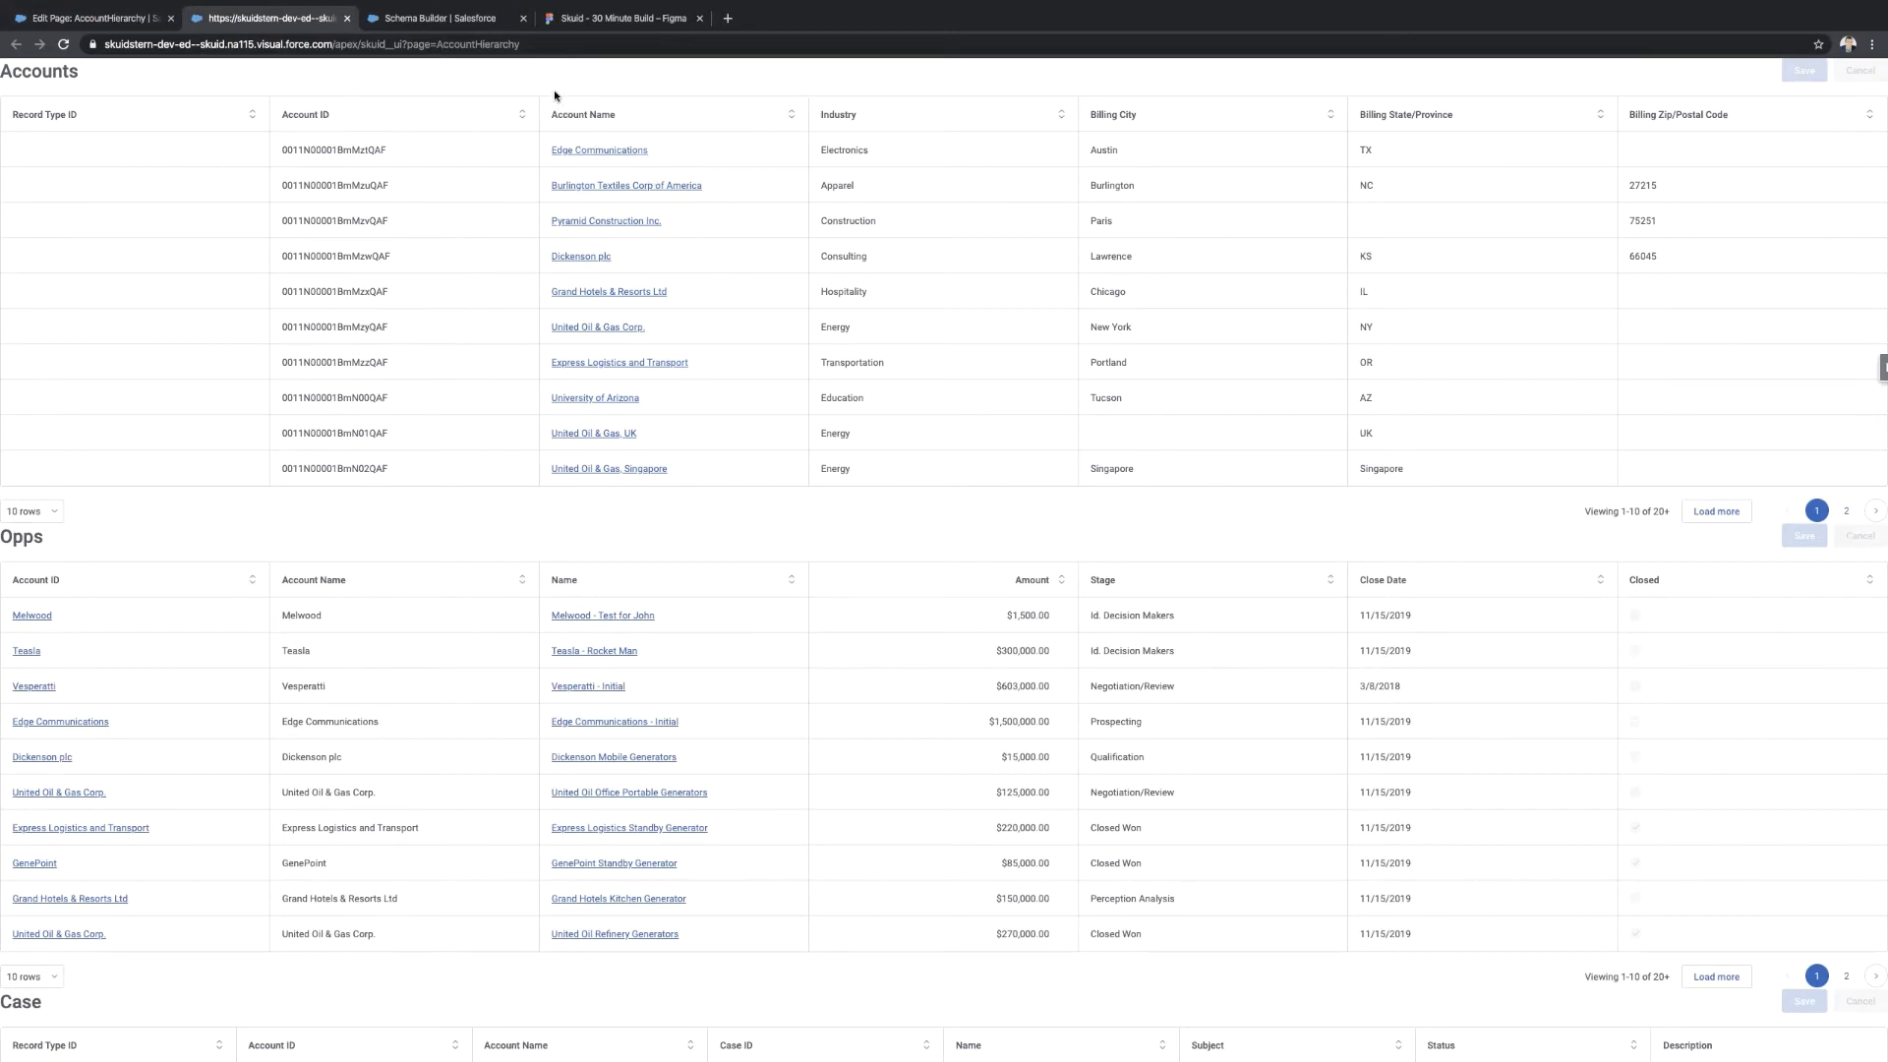
Return to the page composer, find the Responsive Grid component and place it above the Accounts table.
left_click(96, 20)
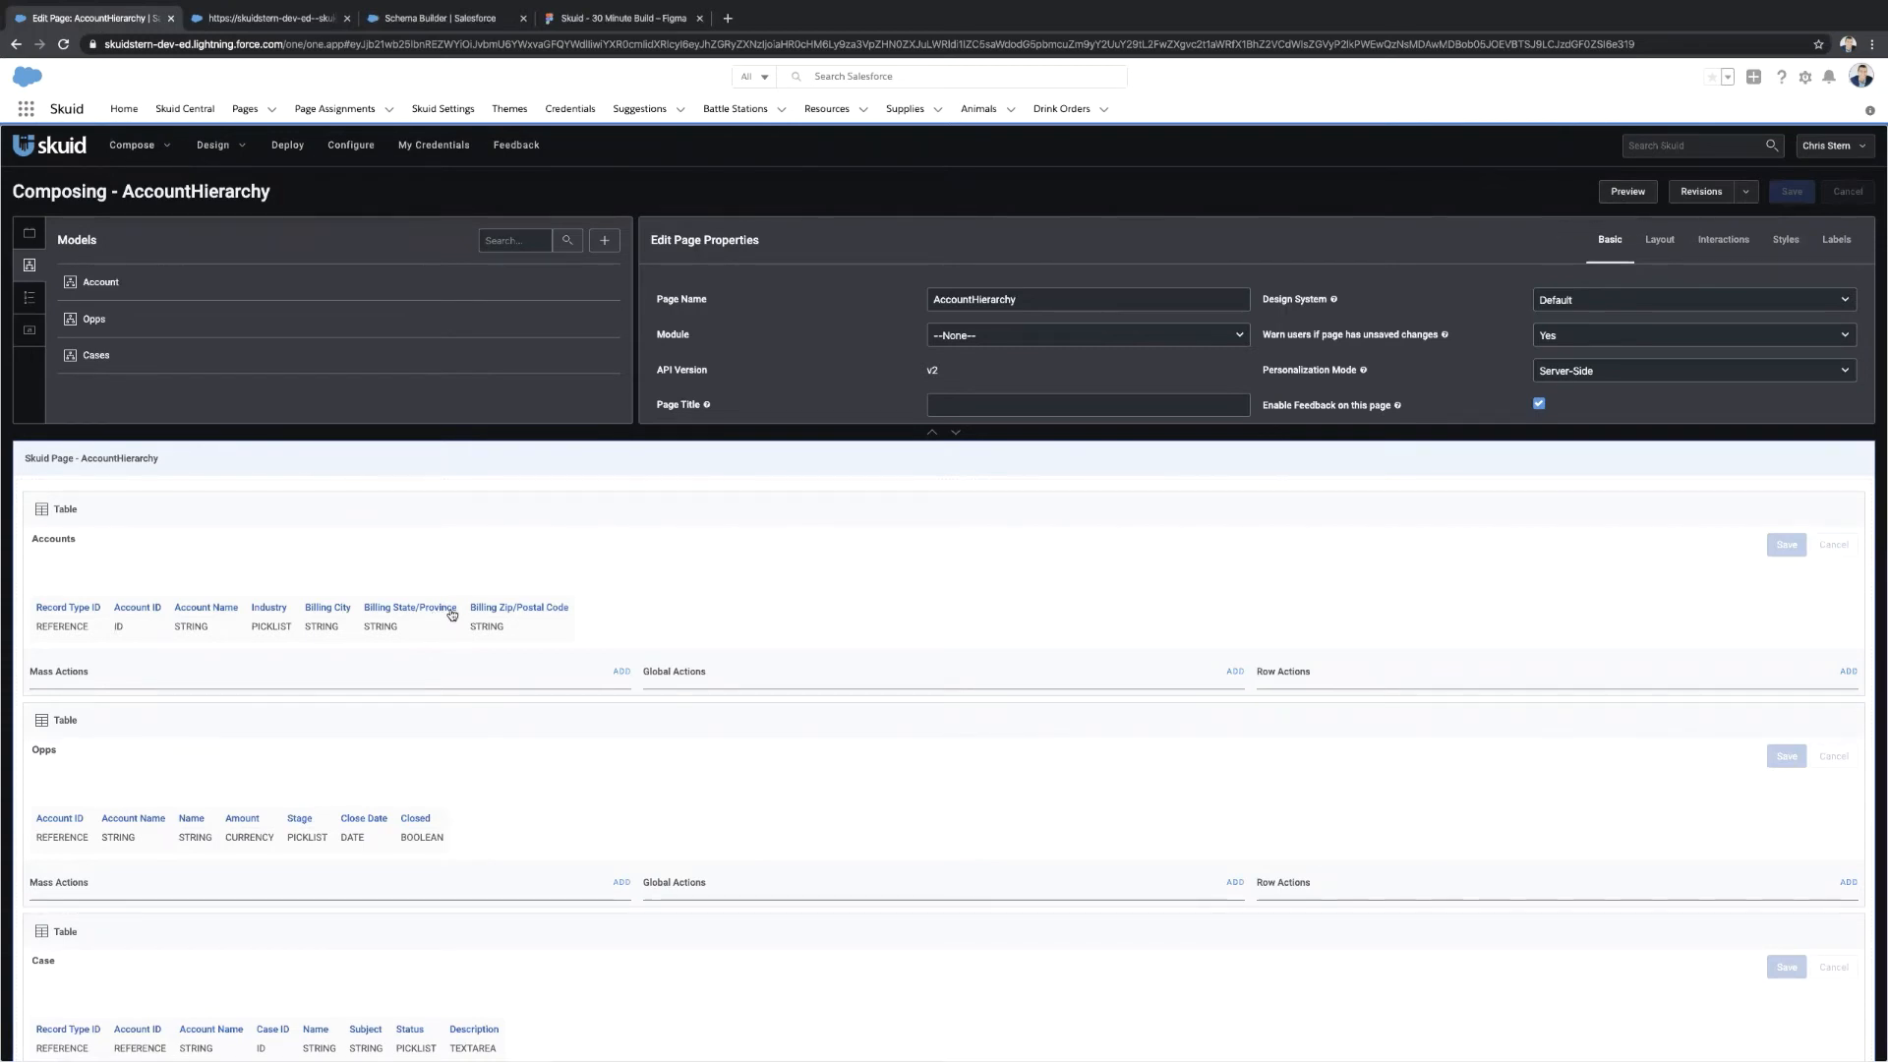
left_click(30, 233)
type("res")
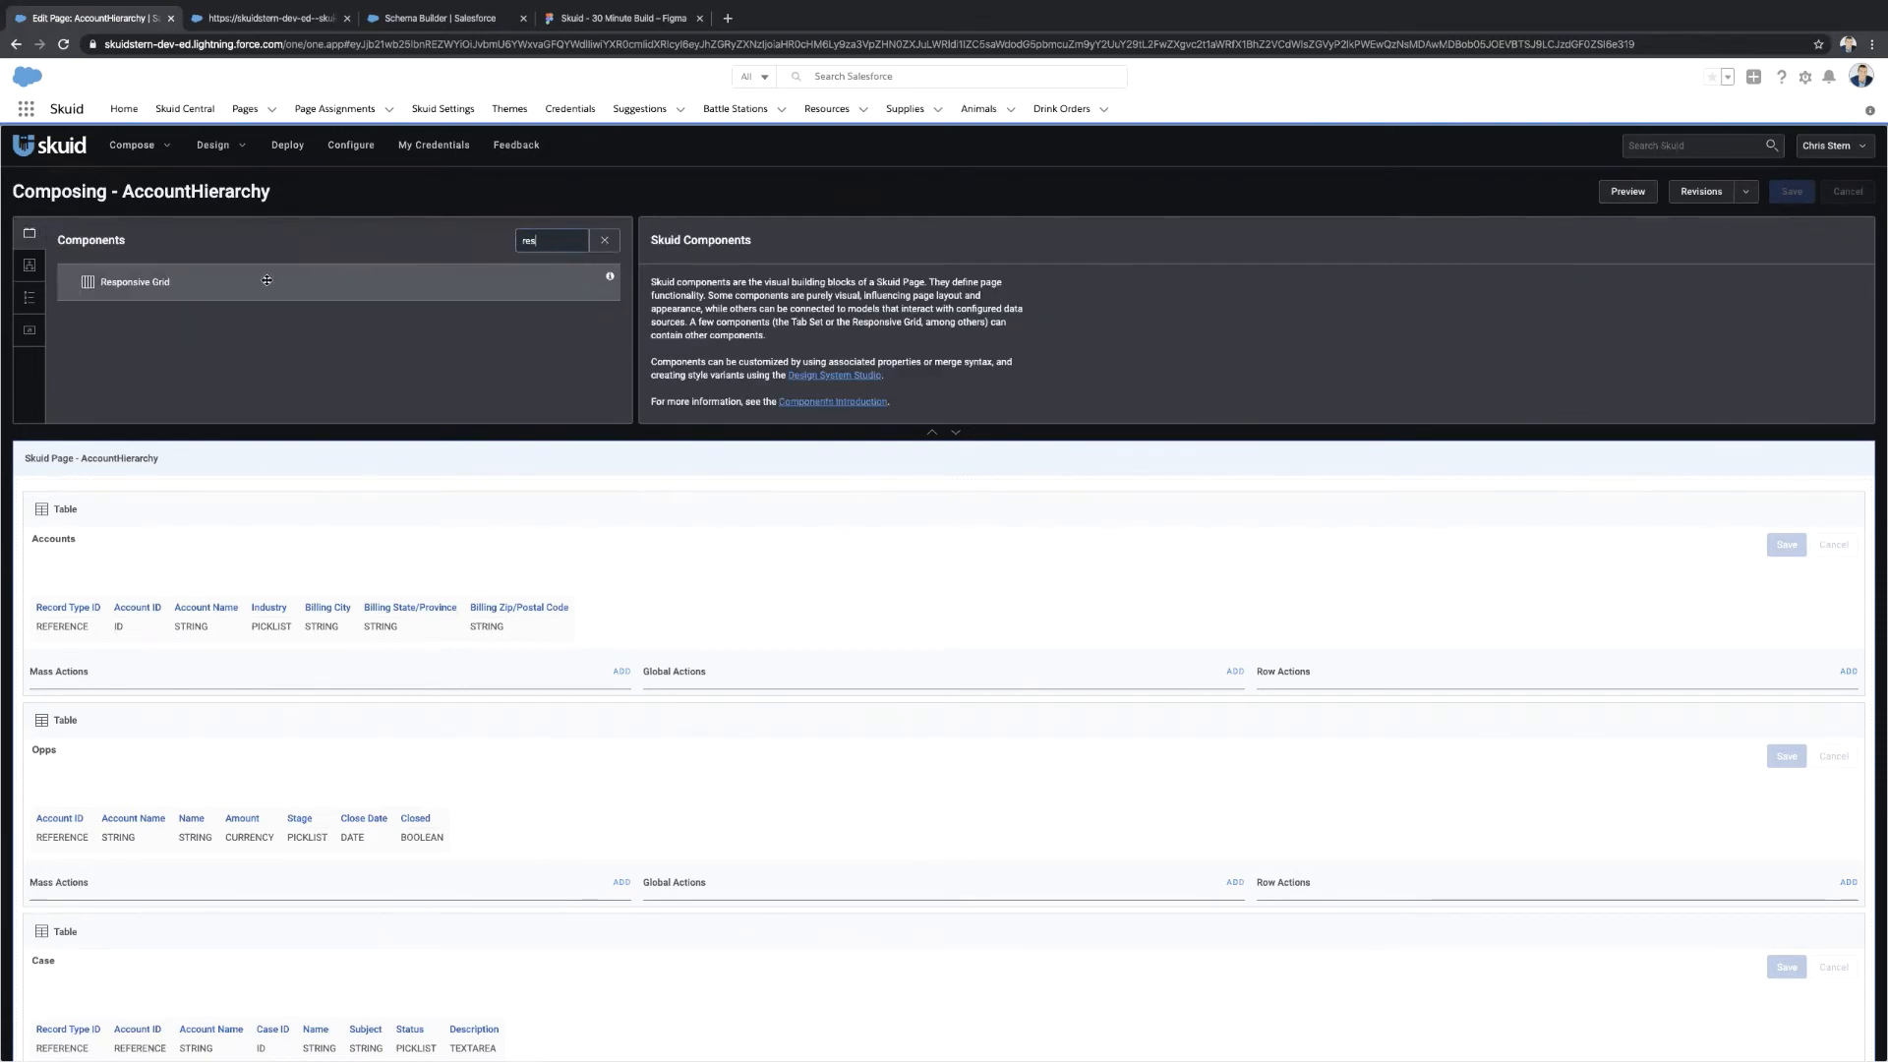
left_click_drag(267, 280, 452, 482)
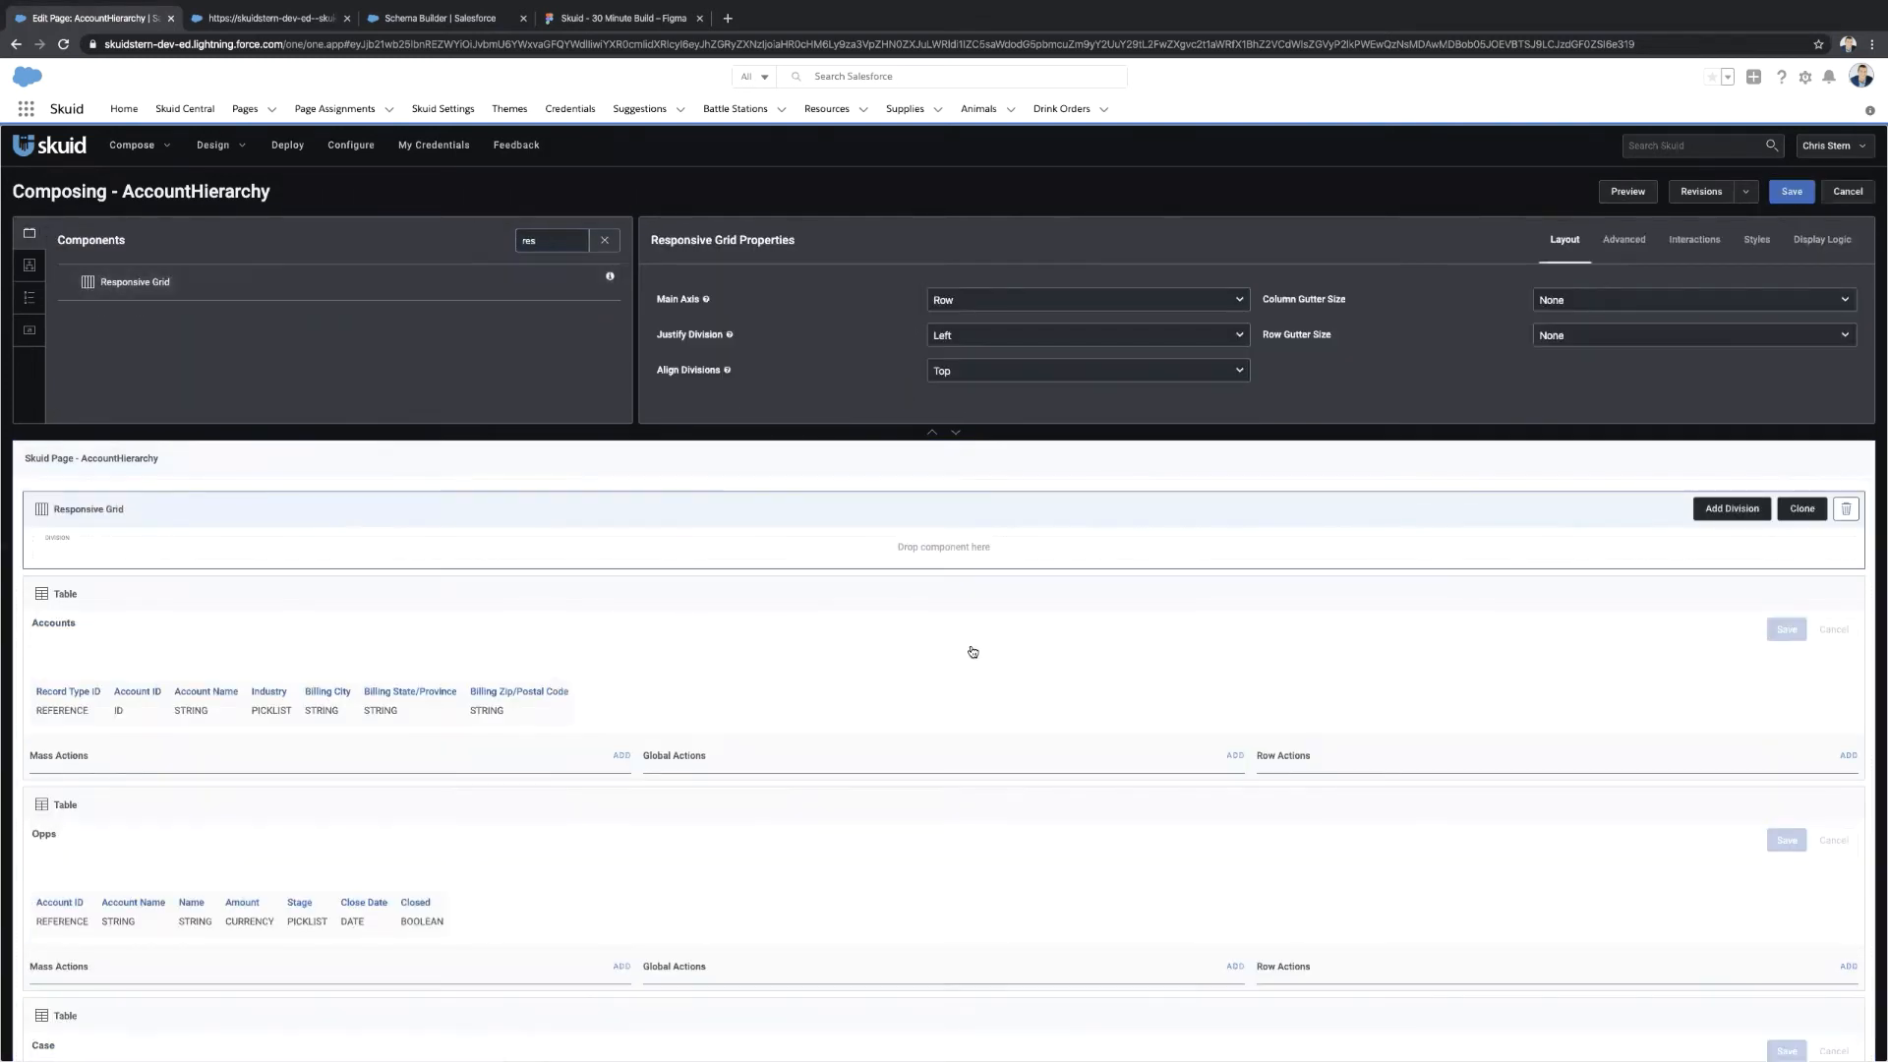
Add divisions to the Responsive Grid and delete the surplus ones, leaving three side by side.
left_click(1748, 516)
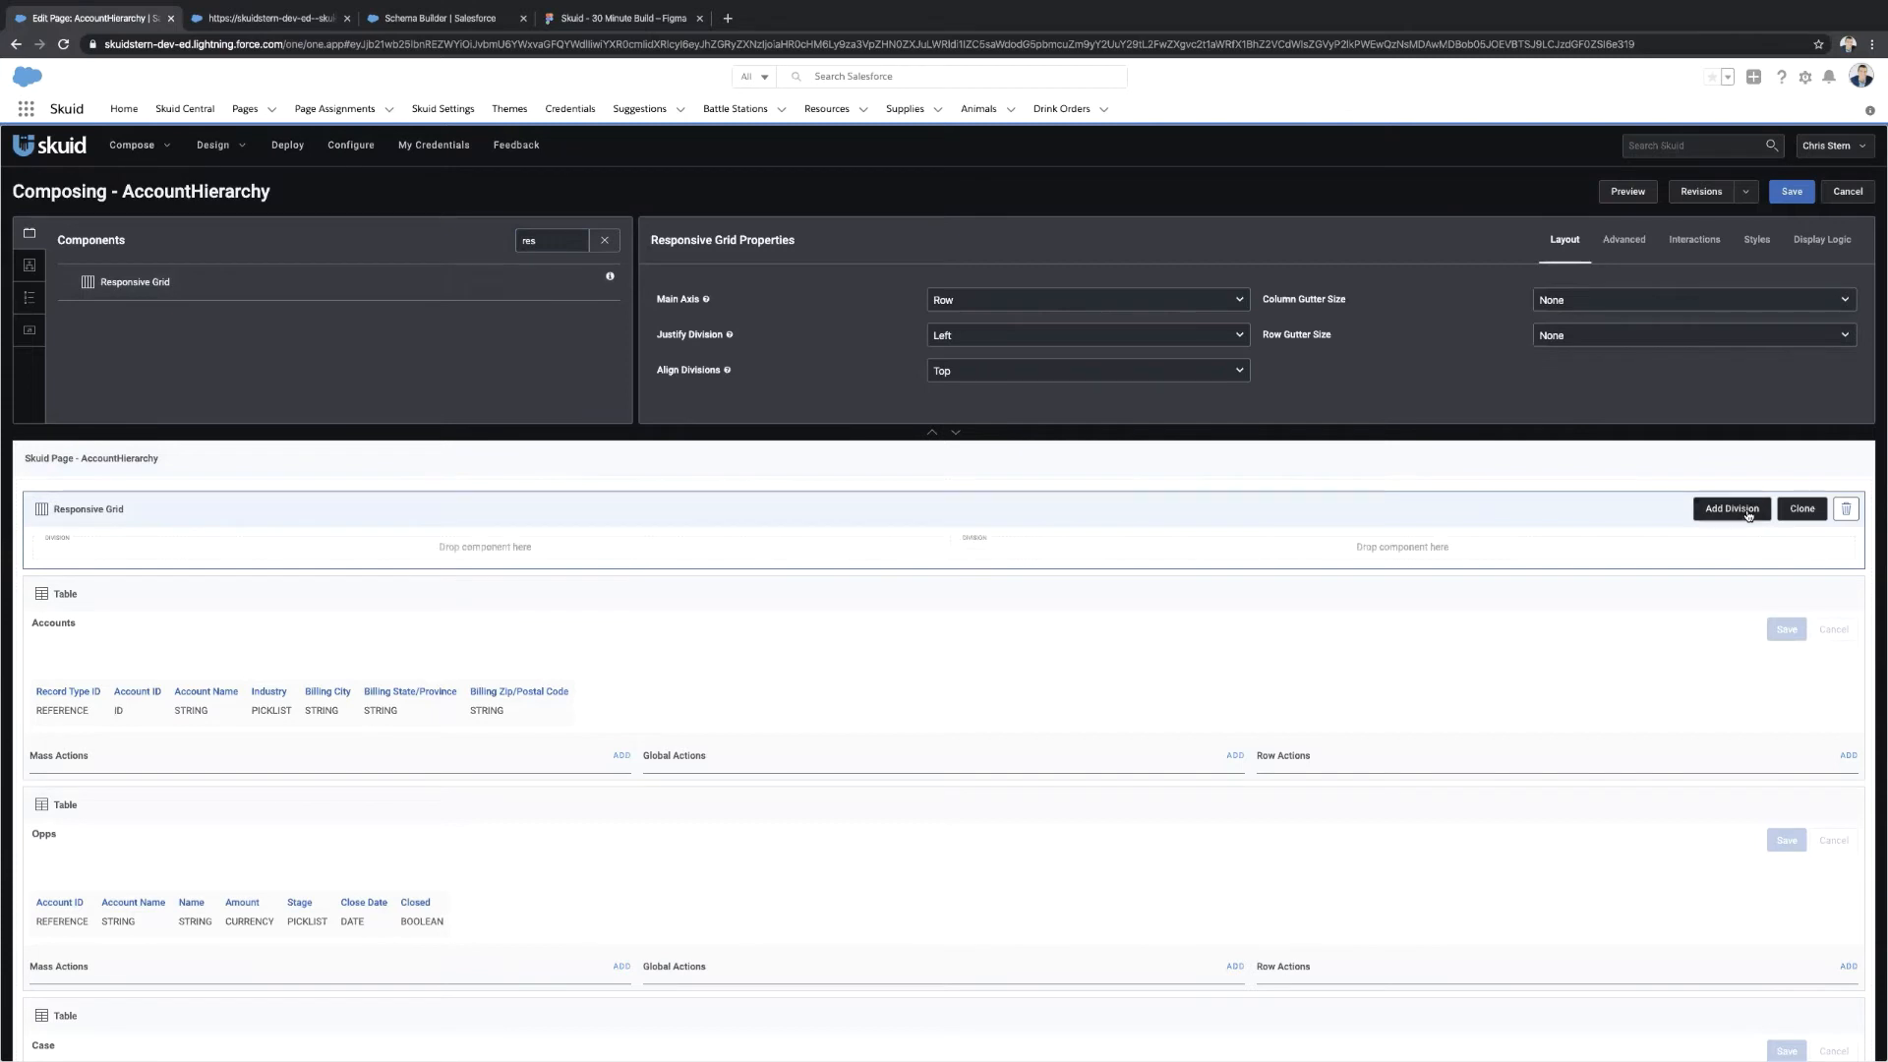
left_click(1749, 515)
left_click(1748, 515)
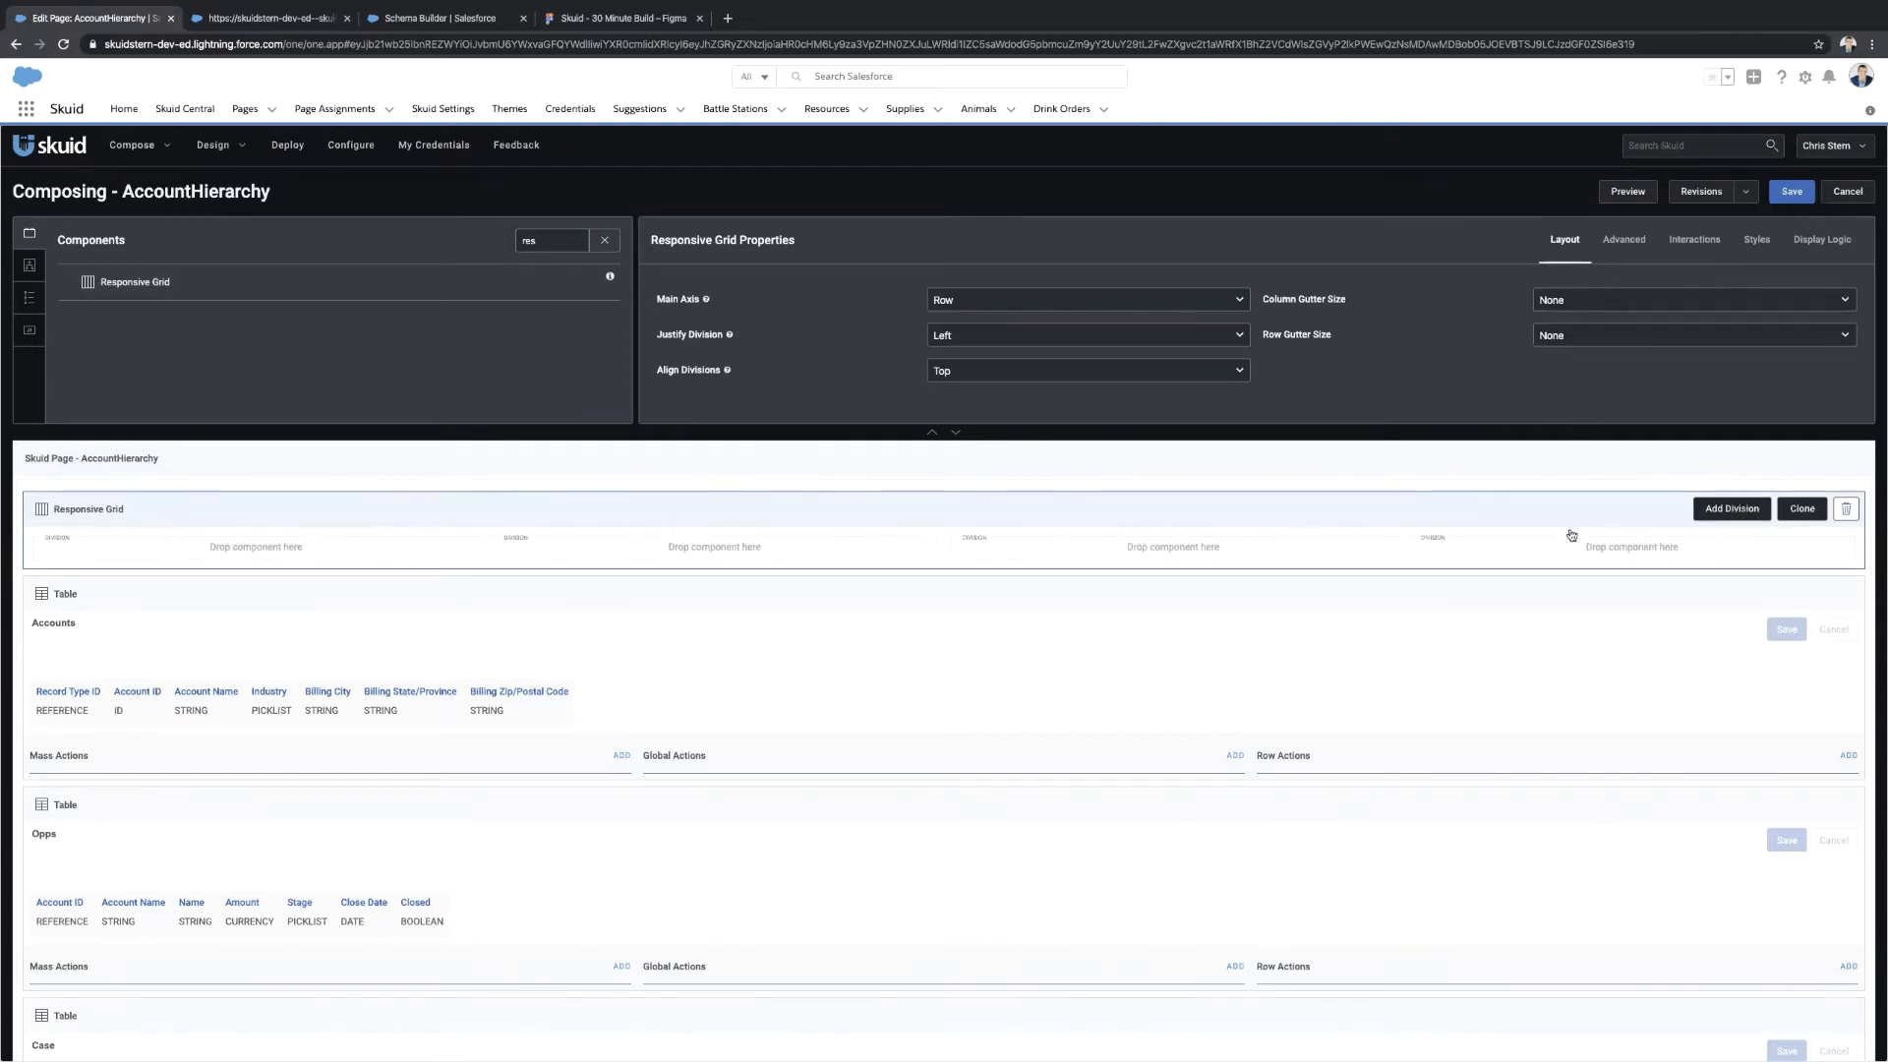
left_click(1719, 513)
left_click(1519, 540)
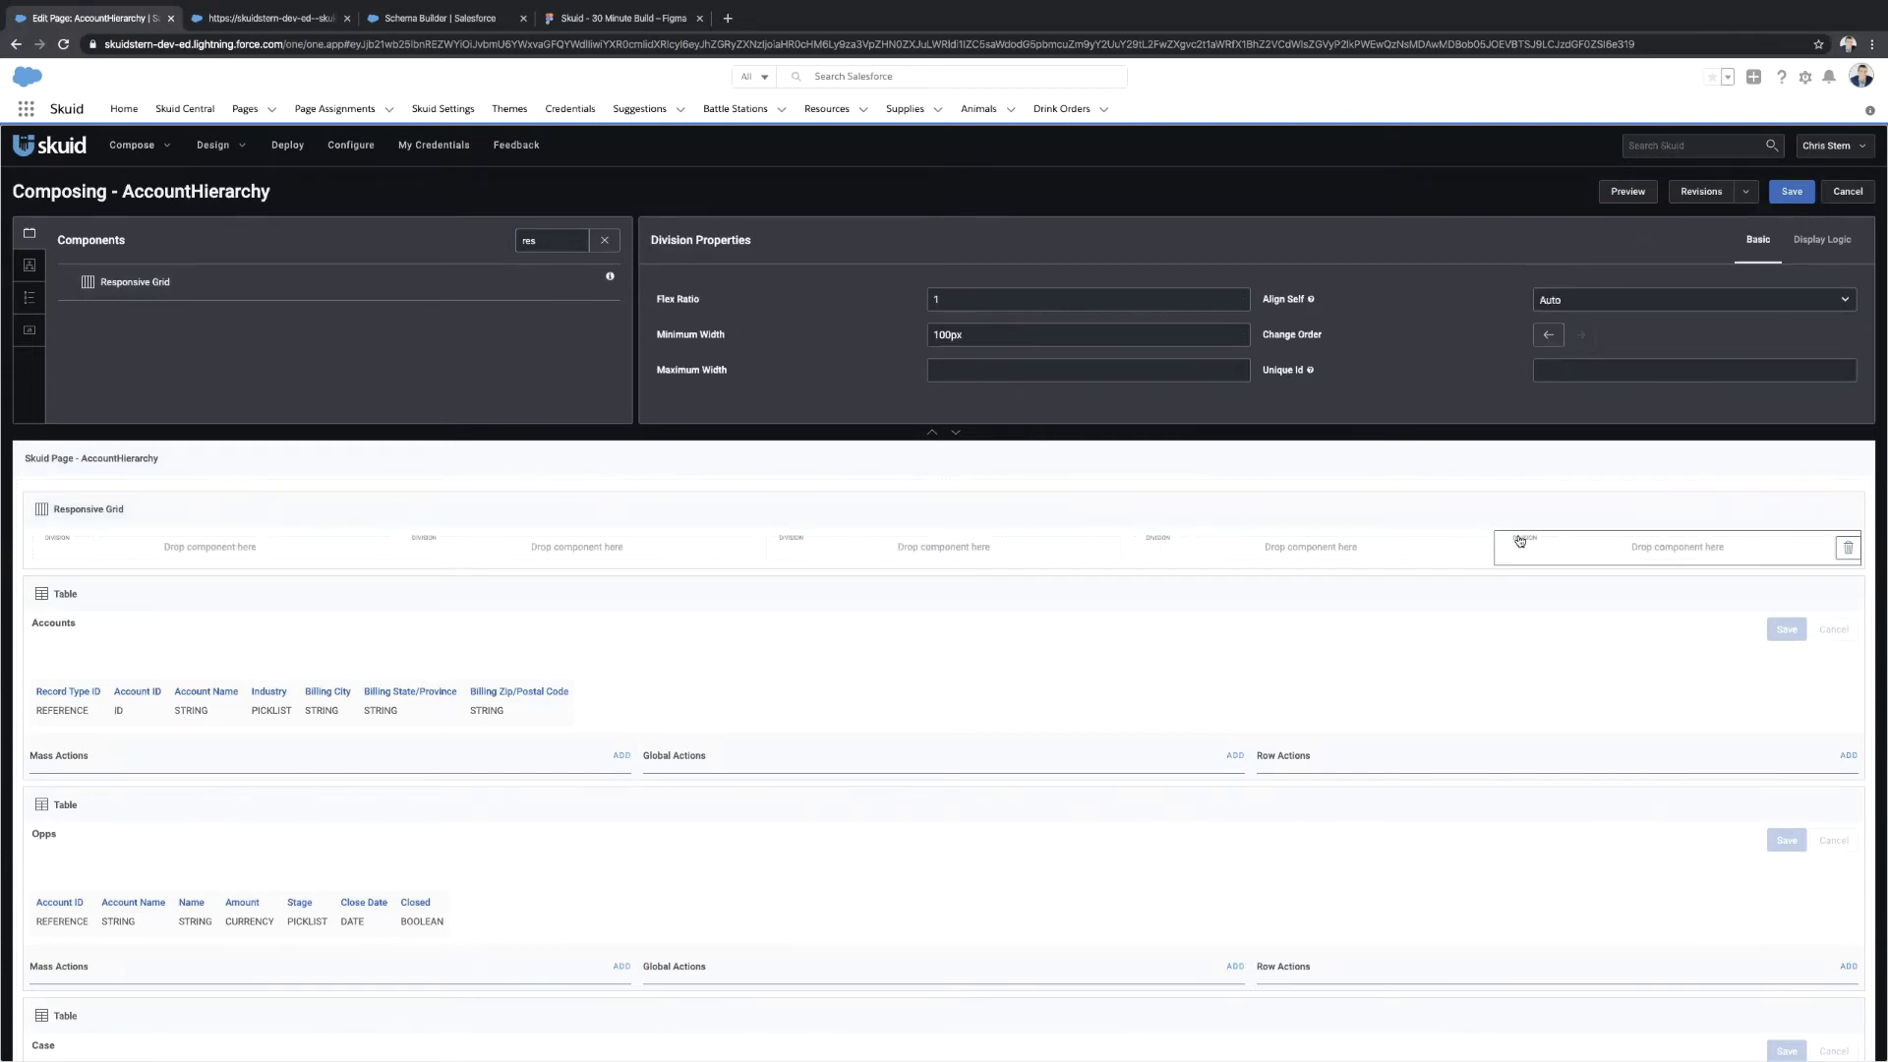
left_click(1851, 549)
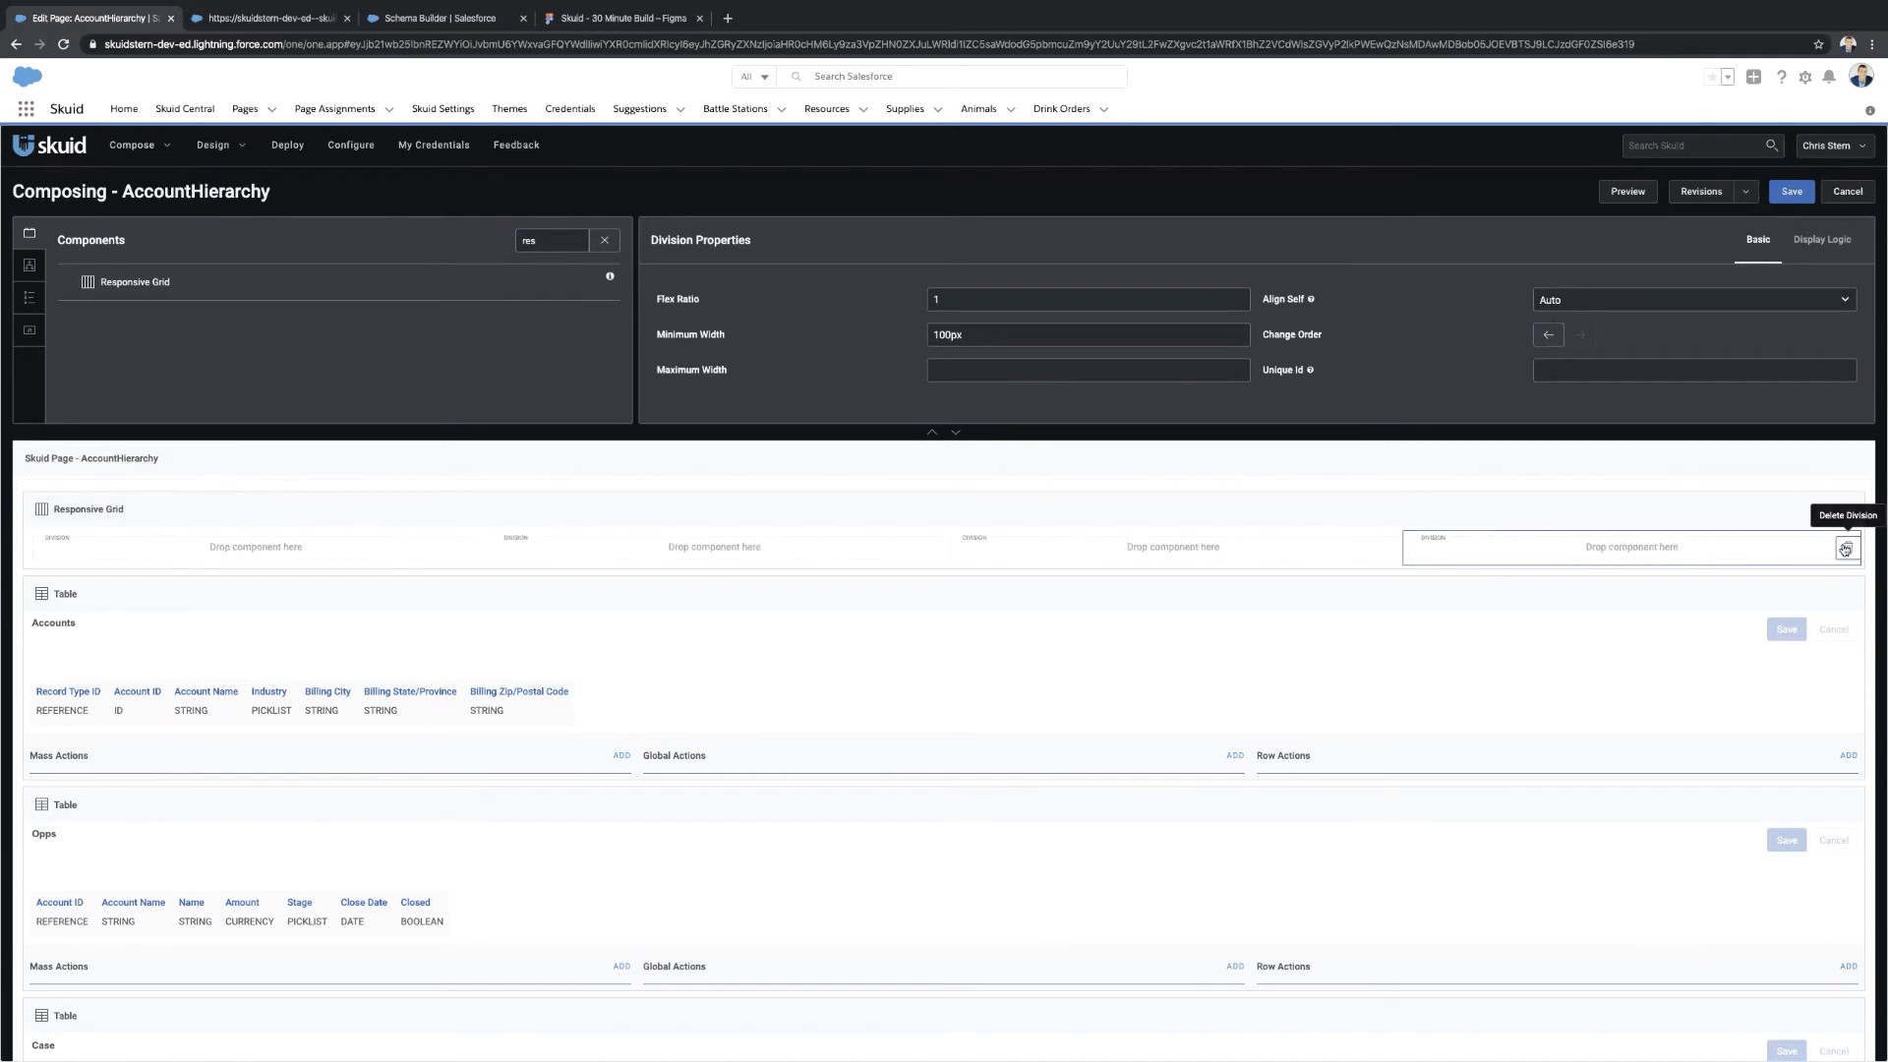
left_click(1850, 548)
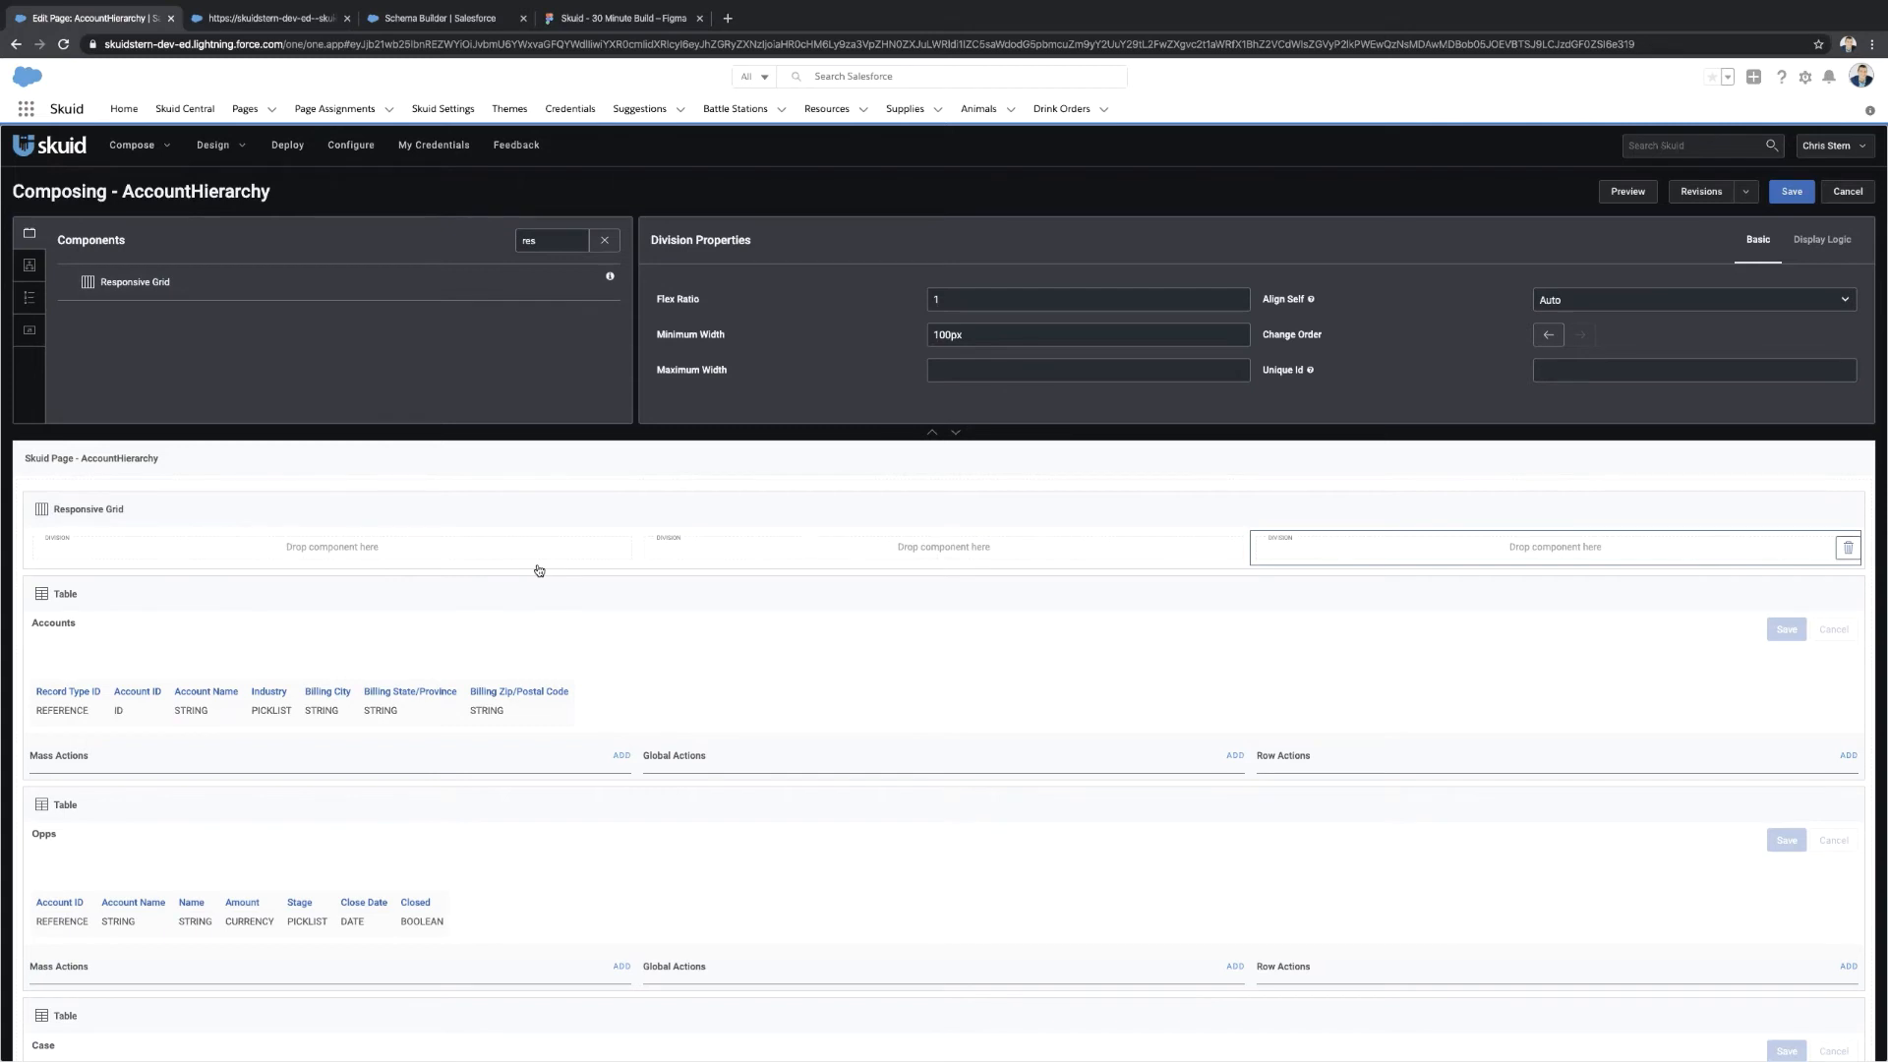
Move the Accounts, Opps and Case tables into the grid's middle division, stacked in that order.
left_click_drag(165, 599, 837, 555)
left_click_drag(400, 787, 681, 763)
scroll(104, 850, "down", 3)
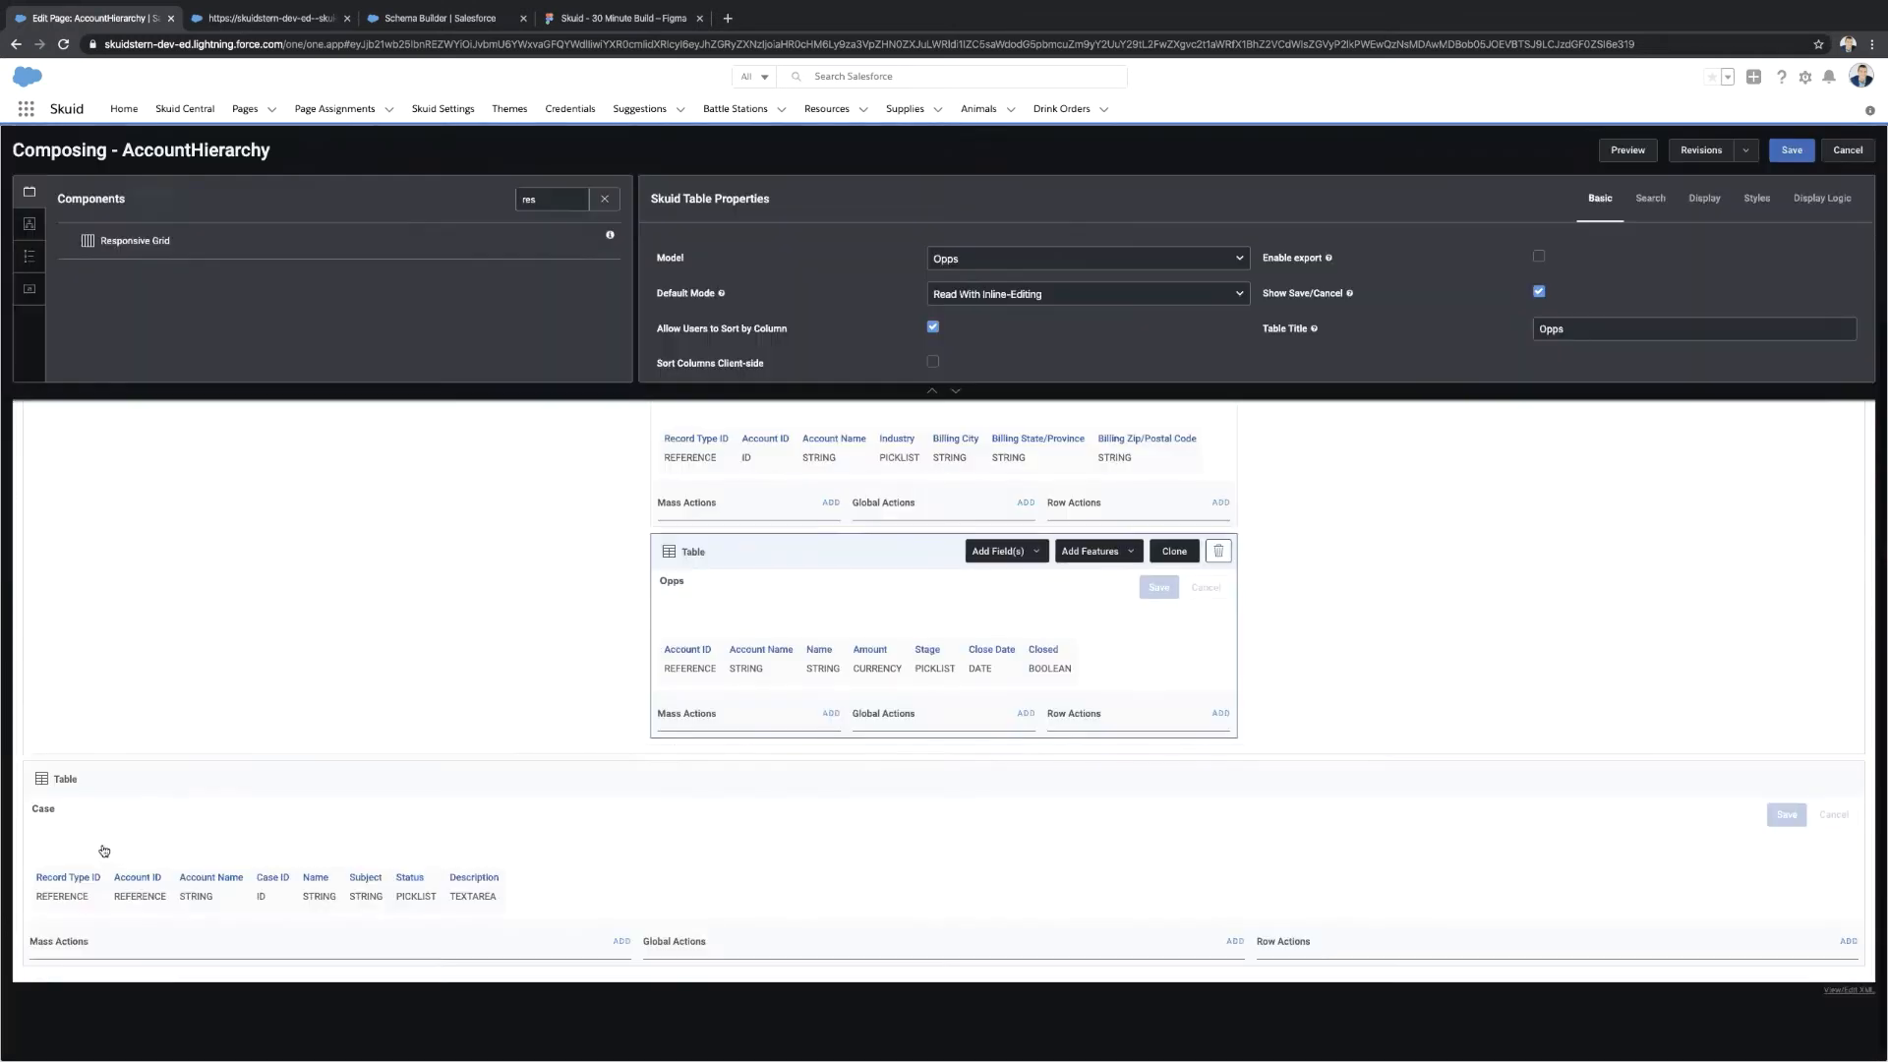
left_click_drag(85, 779, 728, 752)
scroll(905, 759, "up", 3)
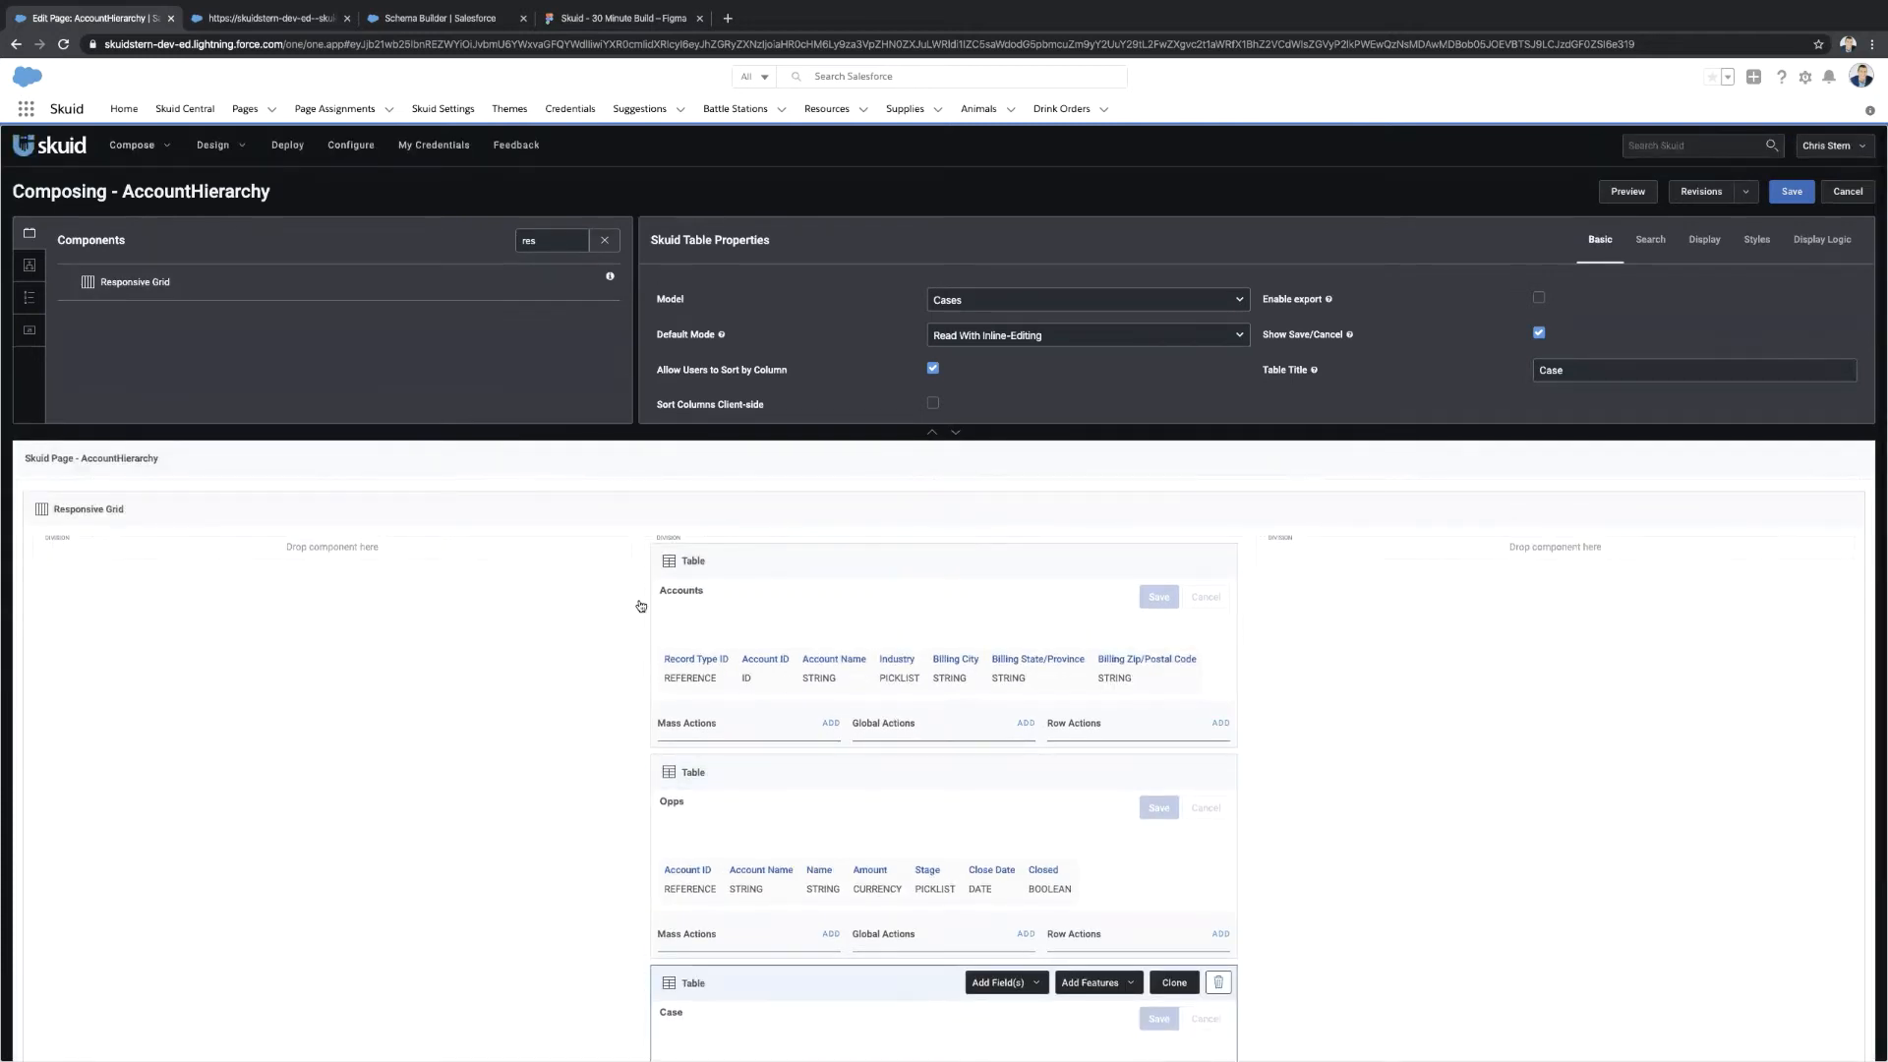
Set the minimum width of the grid's middle division to 75%.
left_click(672, 539)
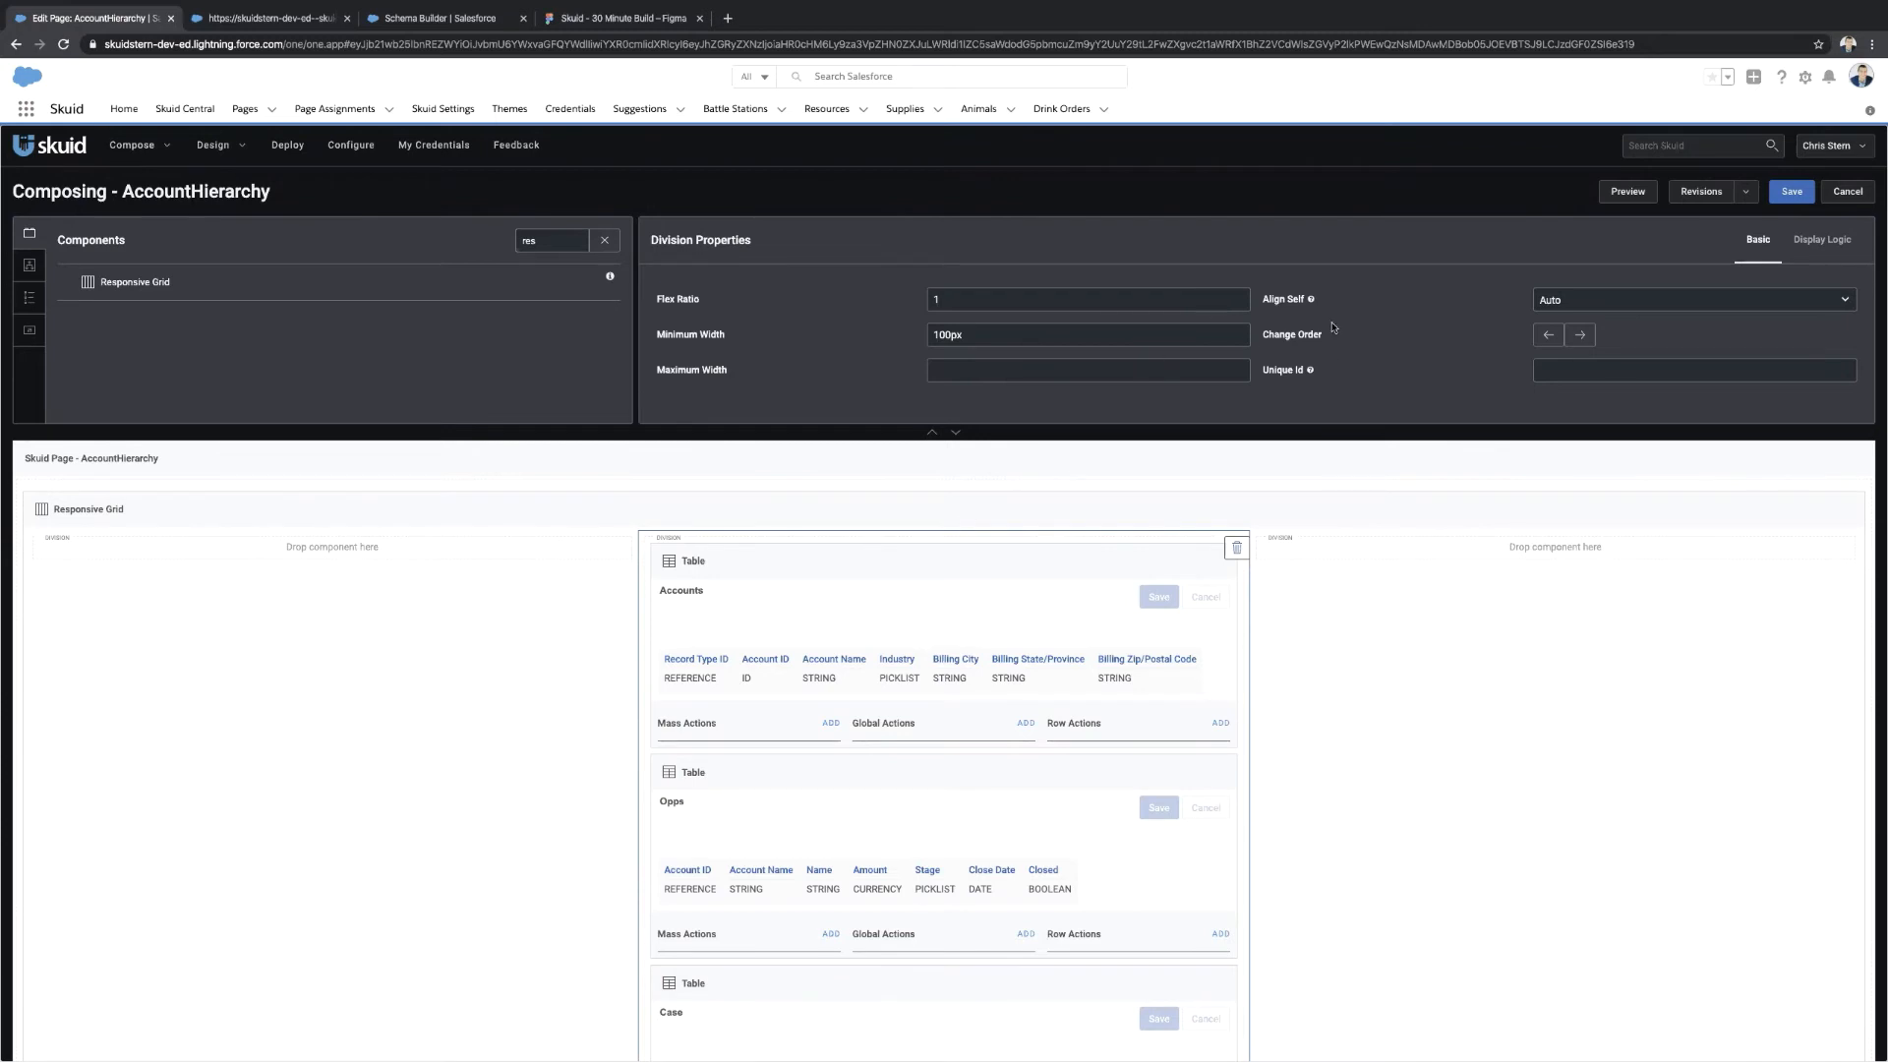
left_click(1018, 510)
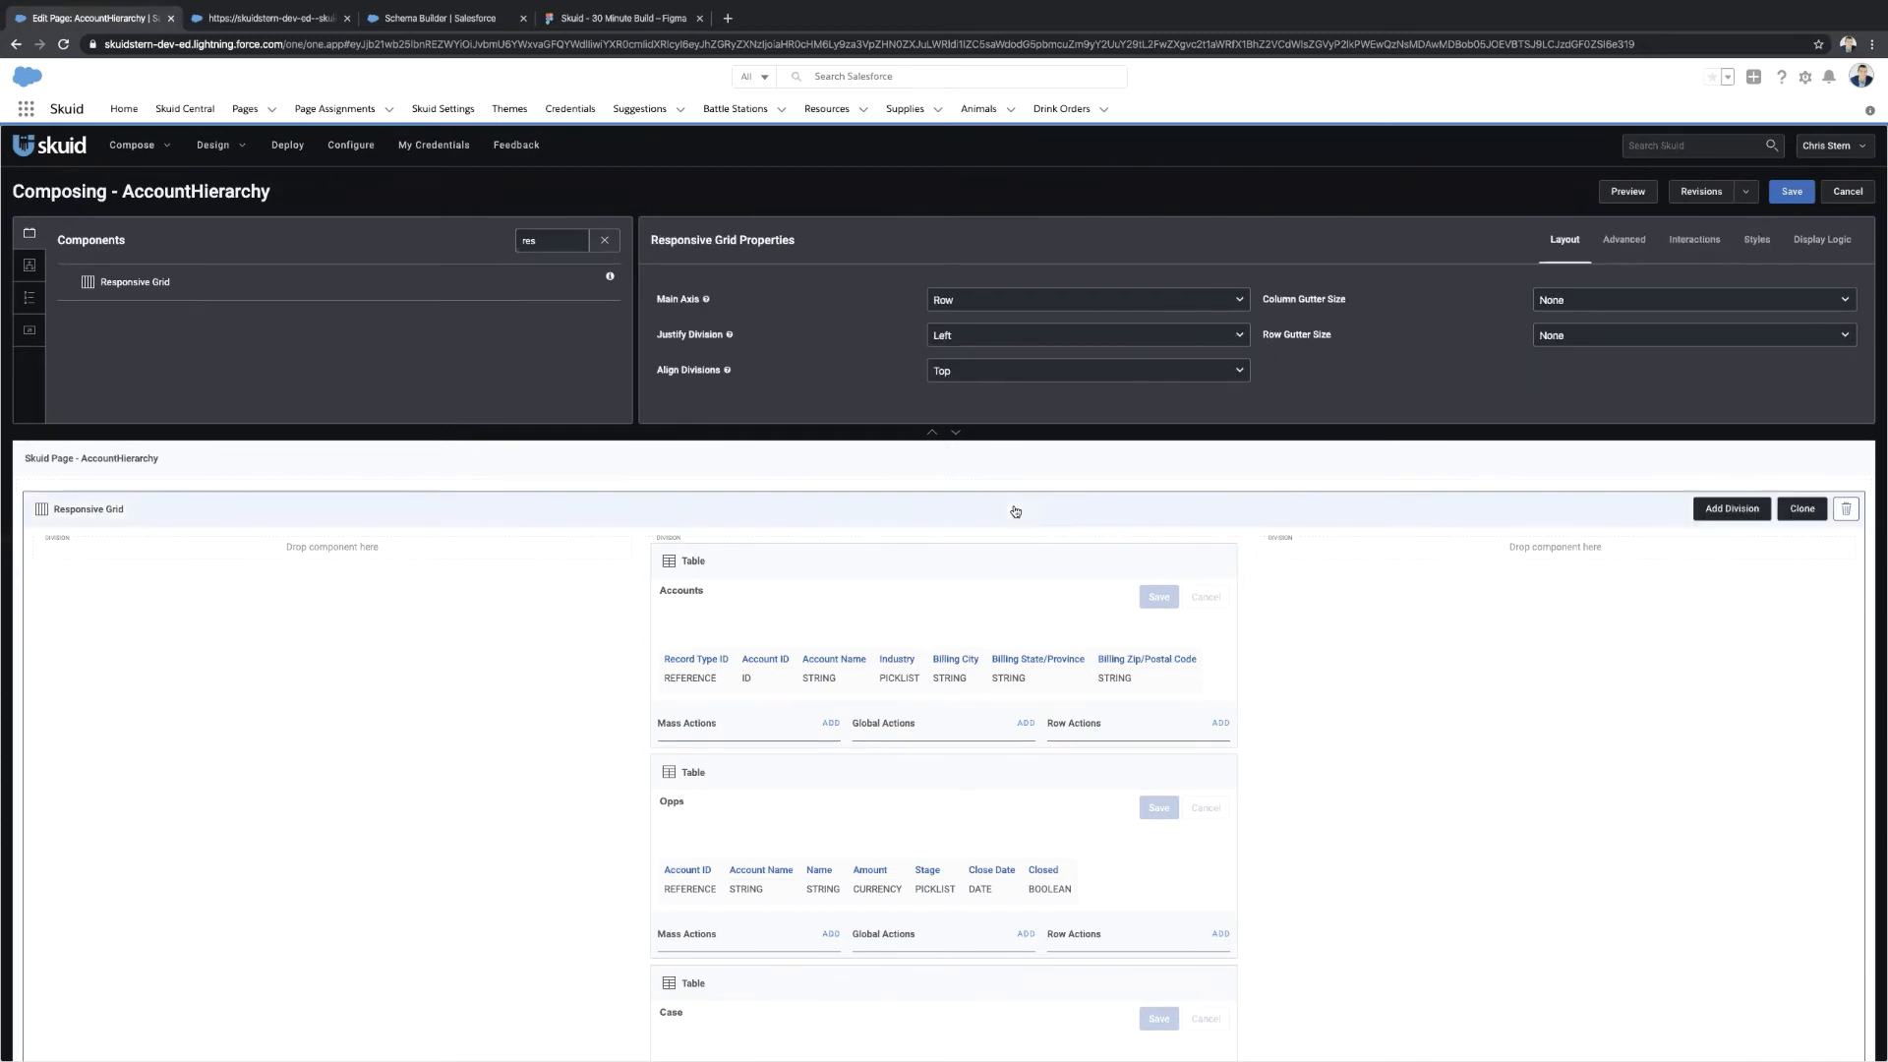
left_click(903, 568)
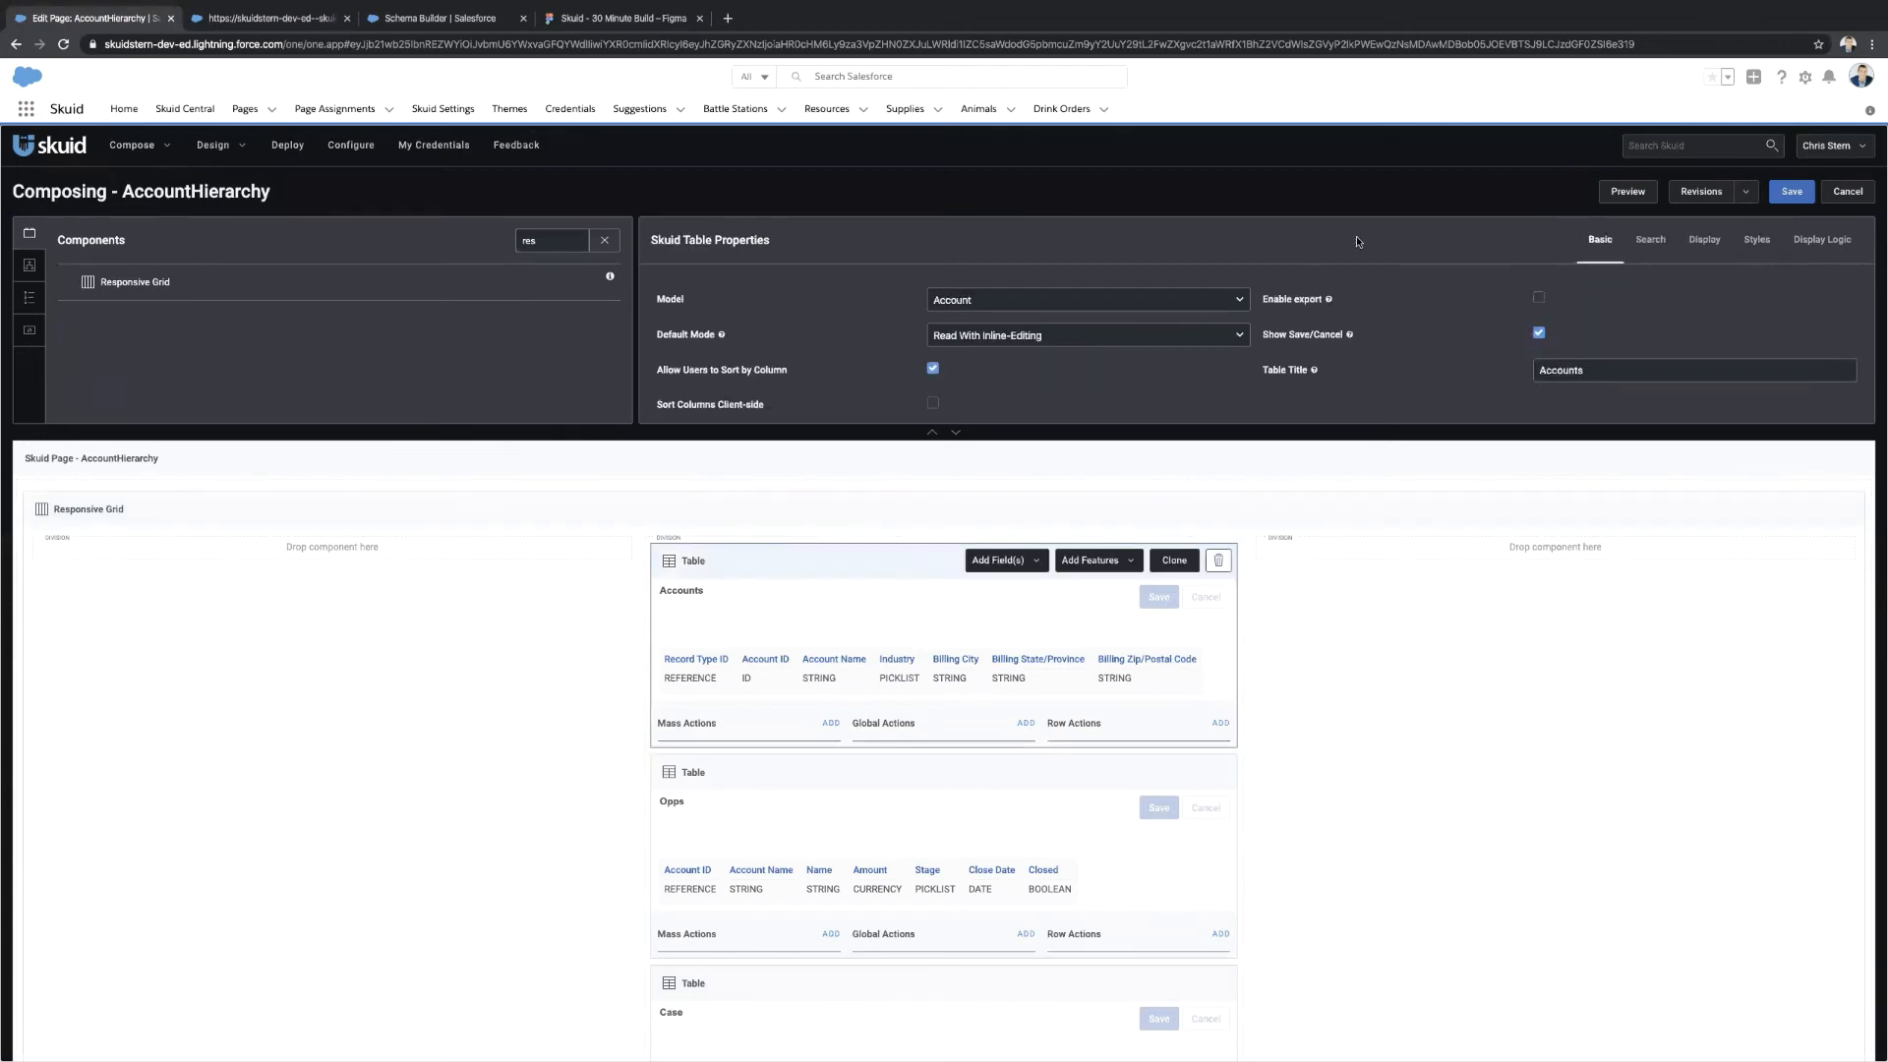
left_click(668, 539)
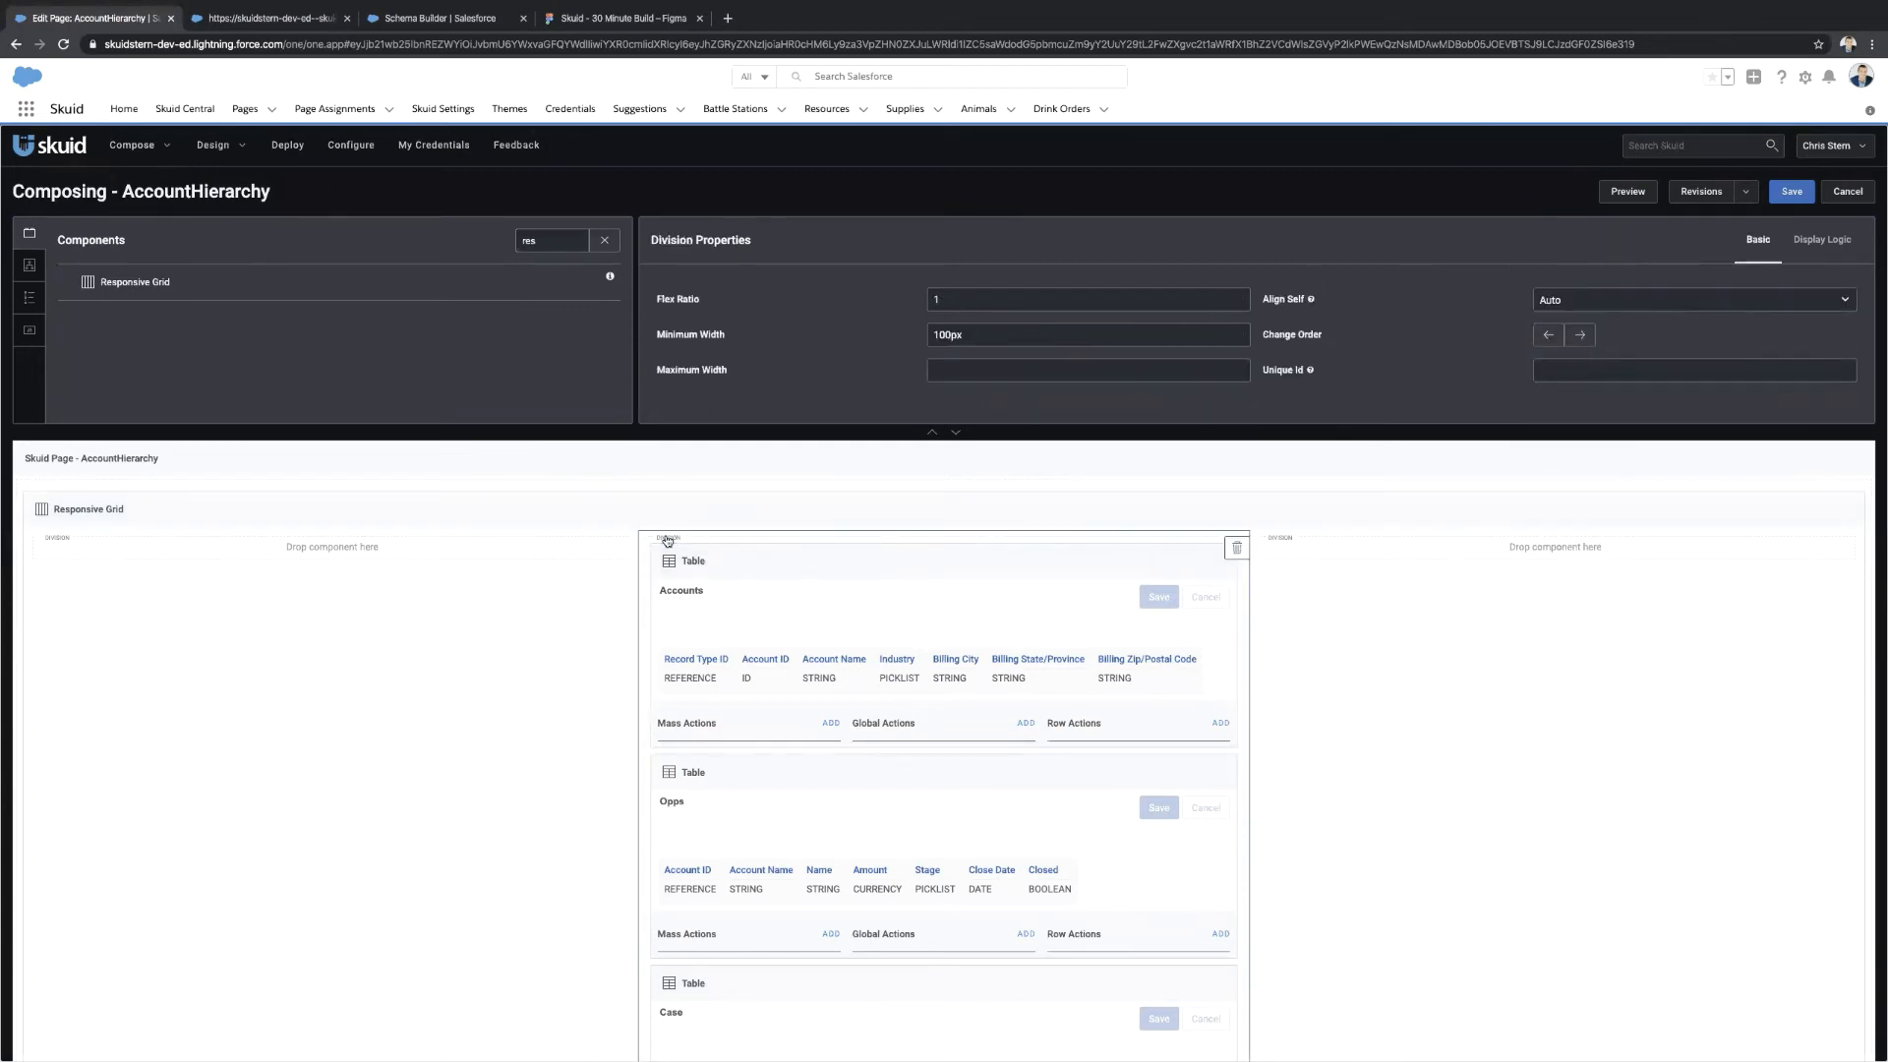
left_click(993, 332)
type("75%")
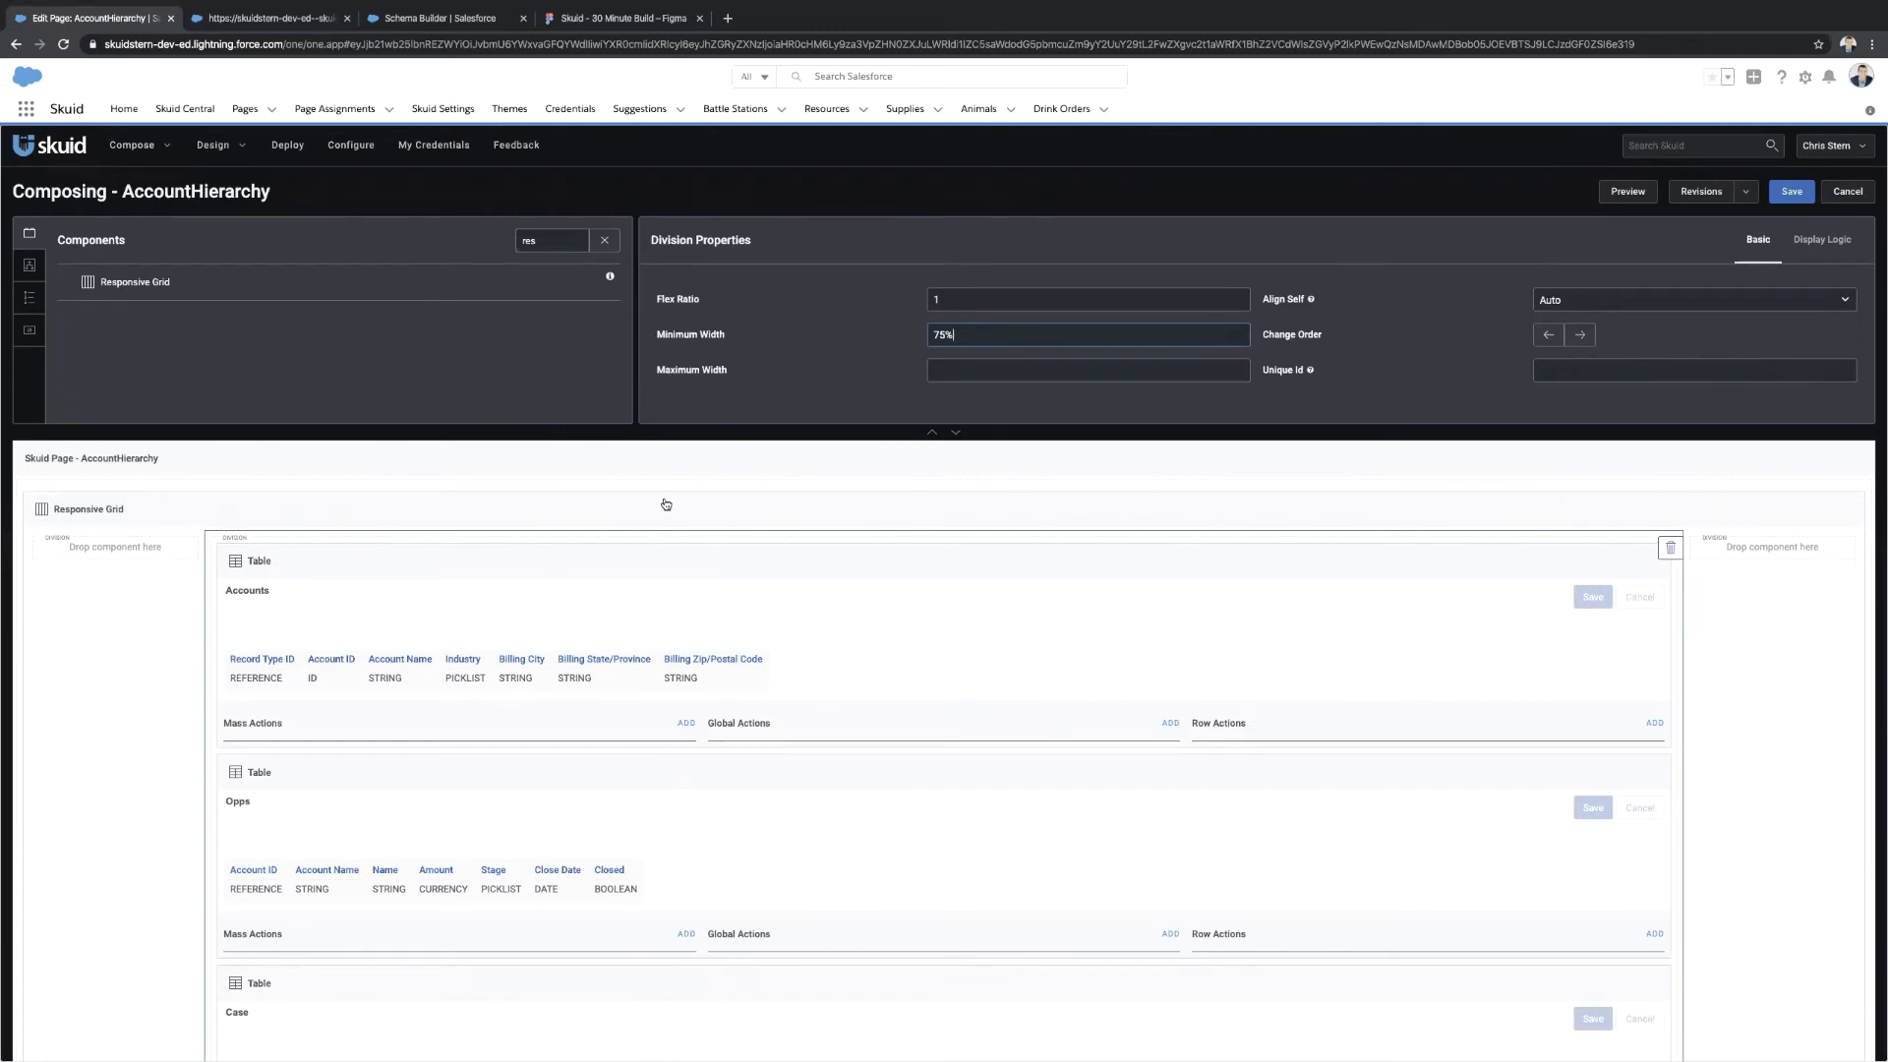
Set the Responsive Grid's top margin to Extra Large in its spacing styles and save the page.
left_click(752, 514)
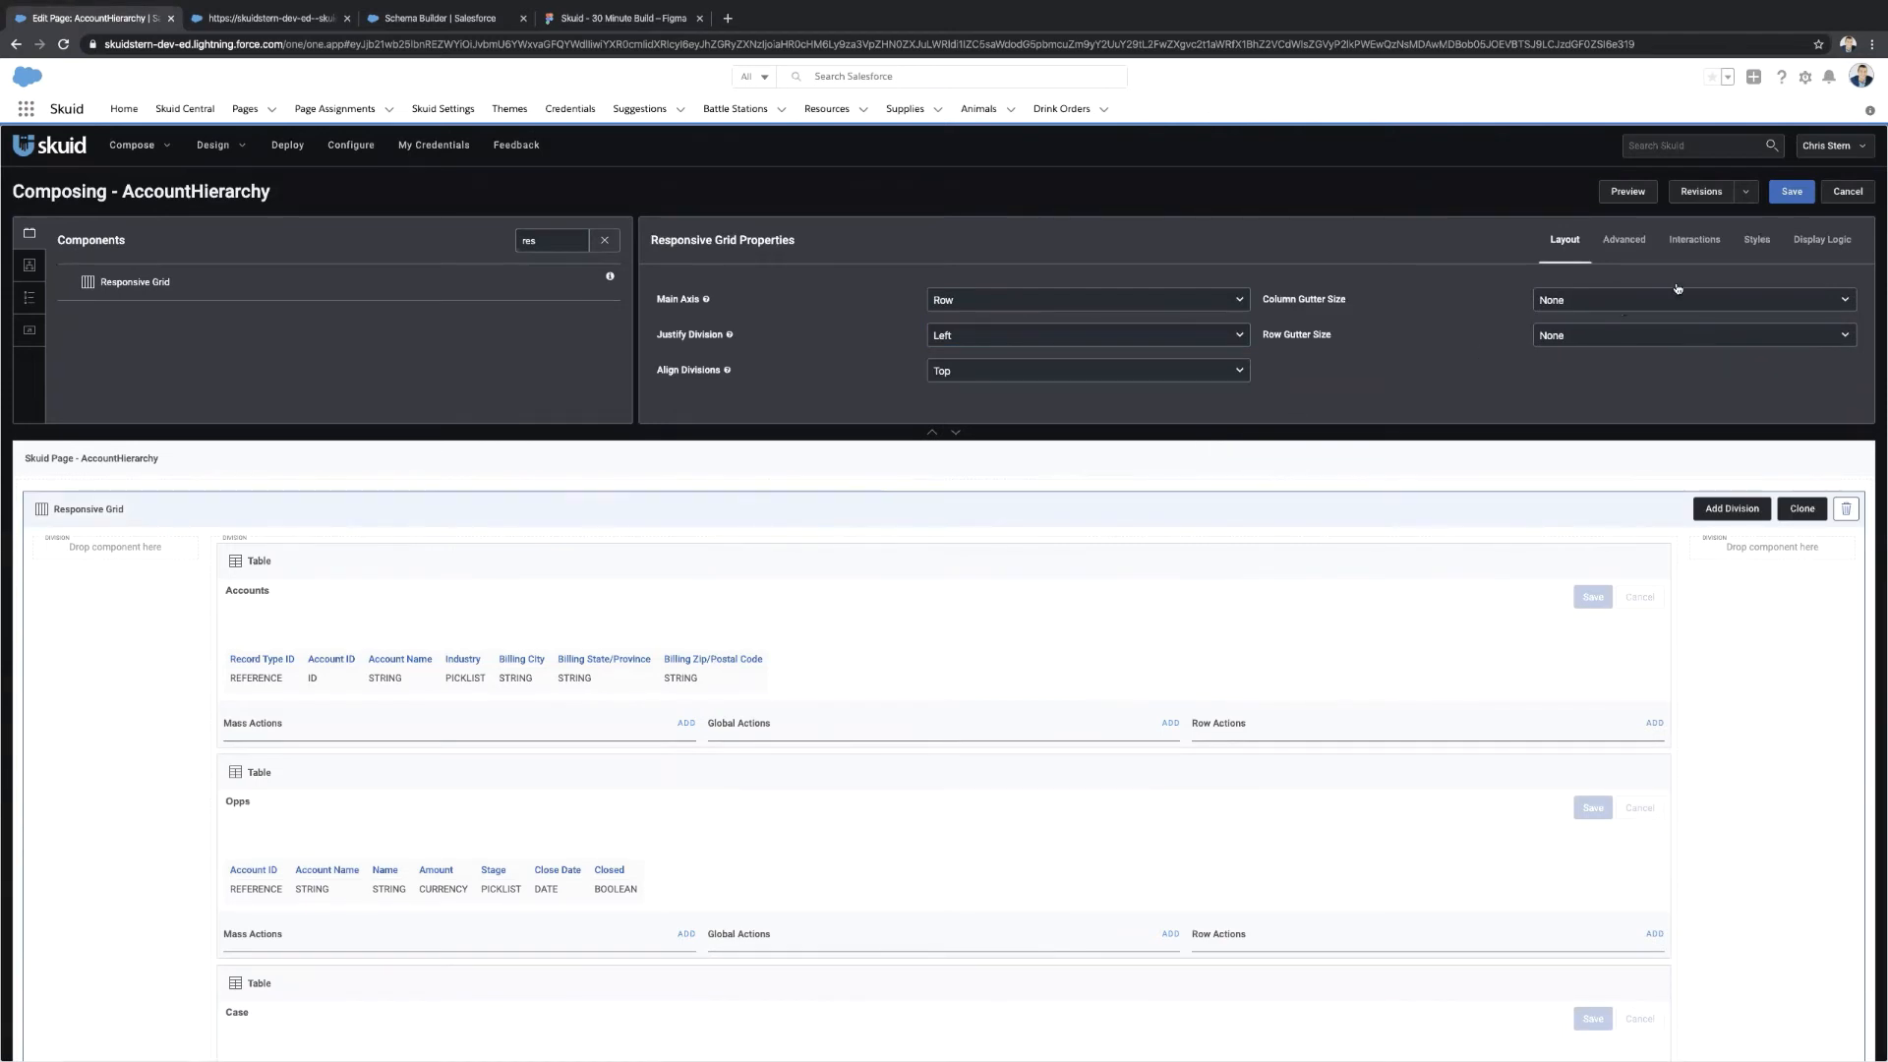
left_click(1764, 246)
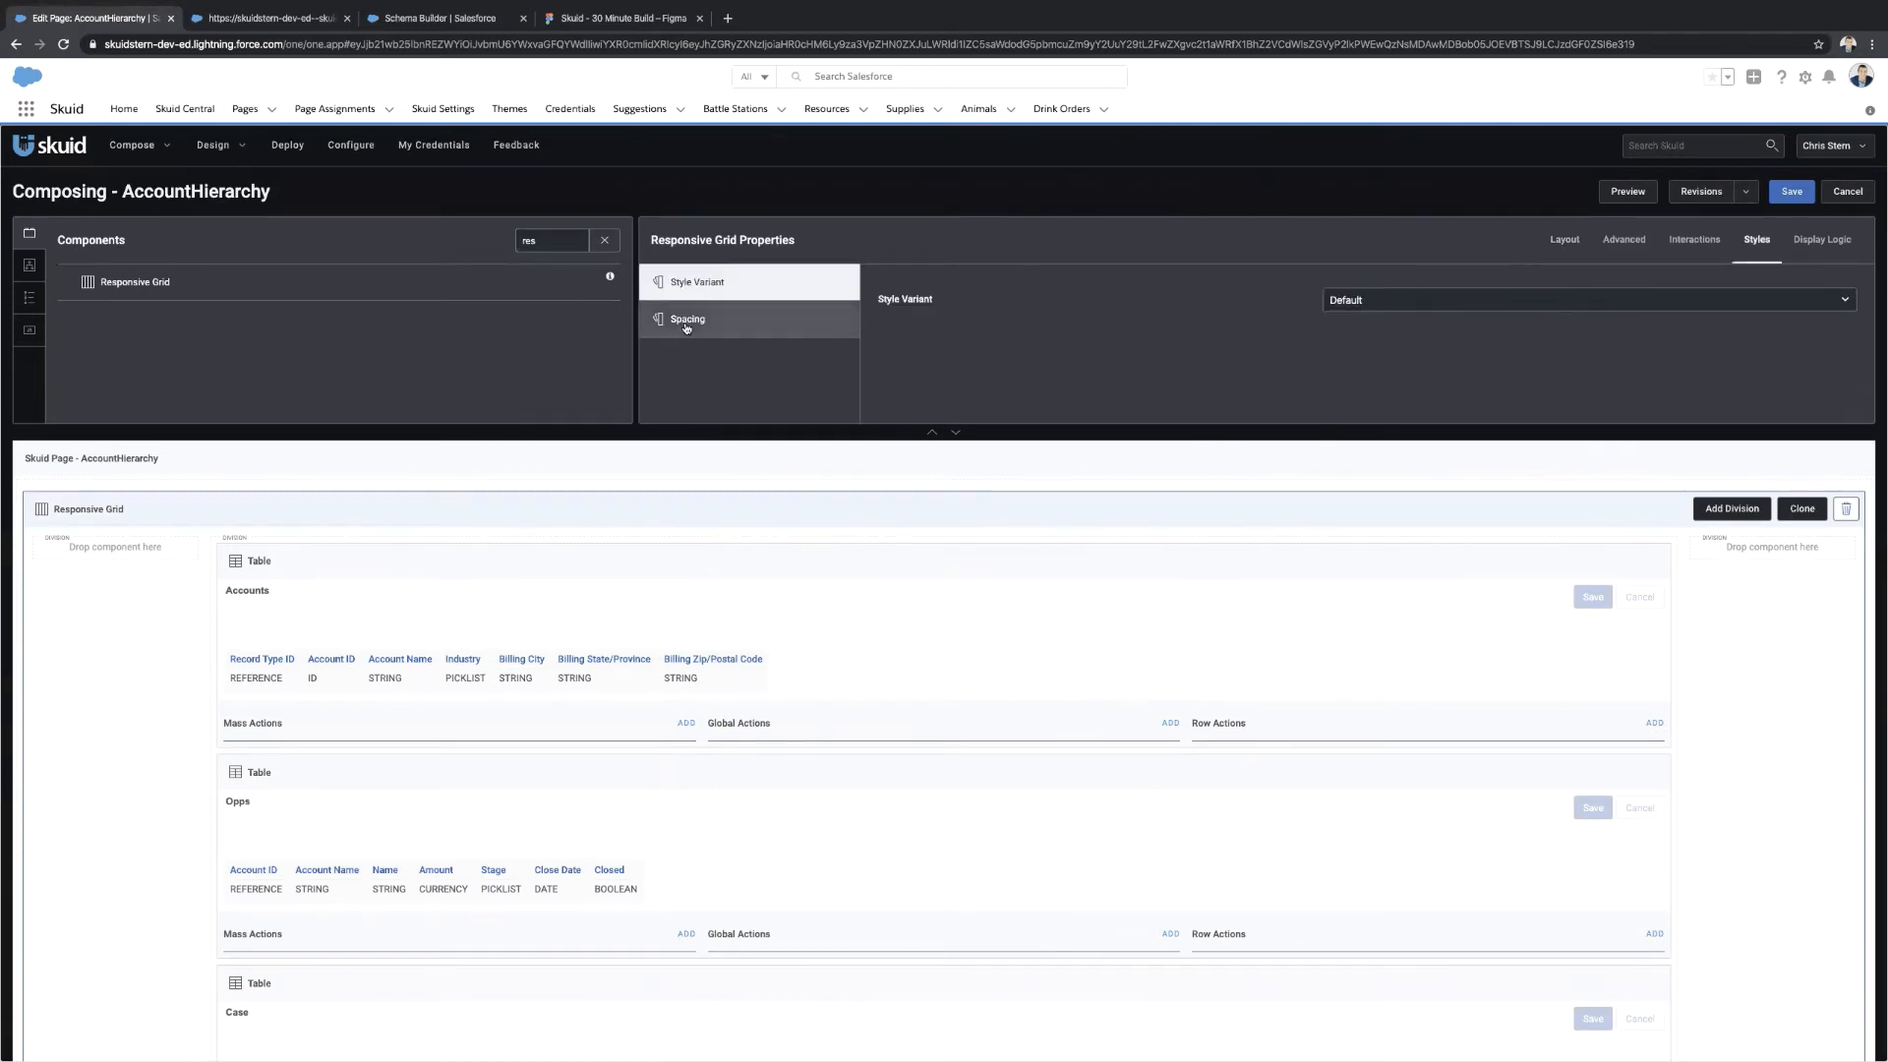
left_click(688, 324)
left_click(1411, 303)
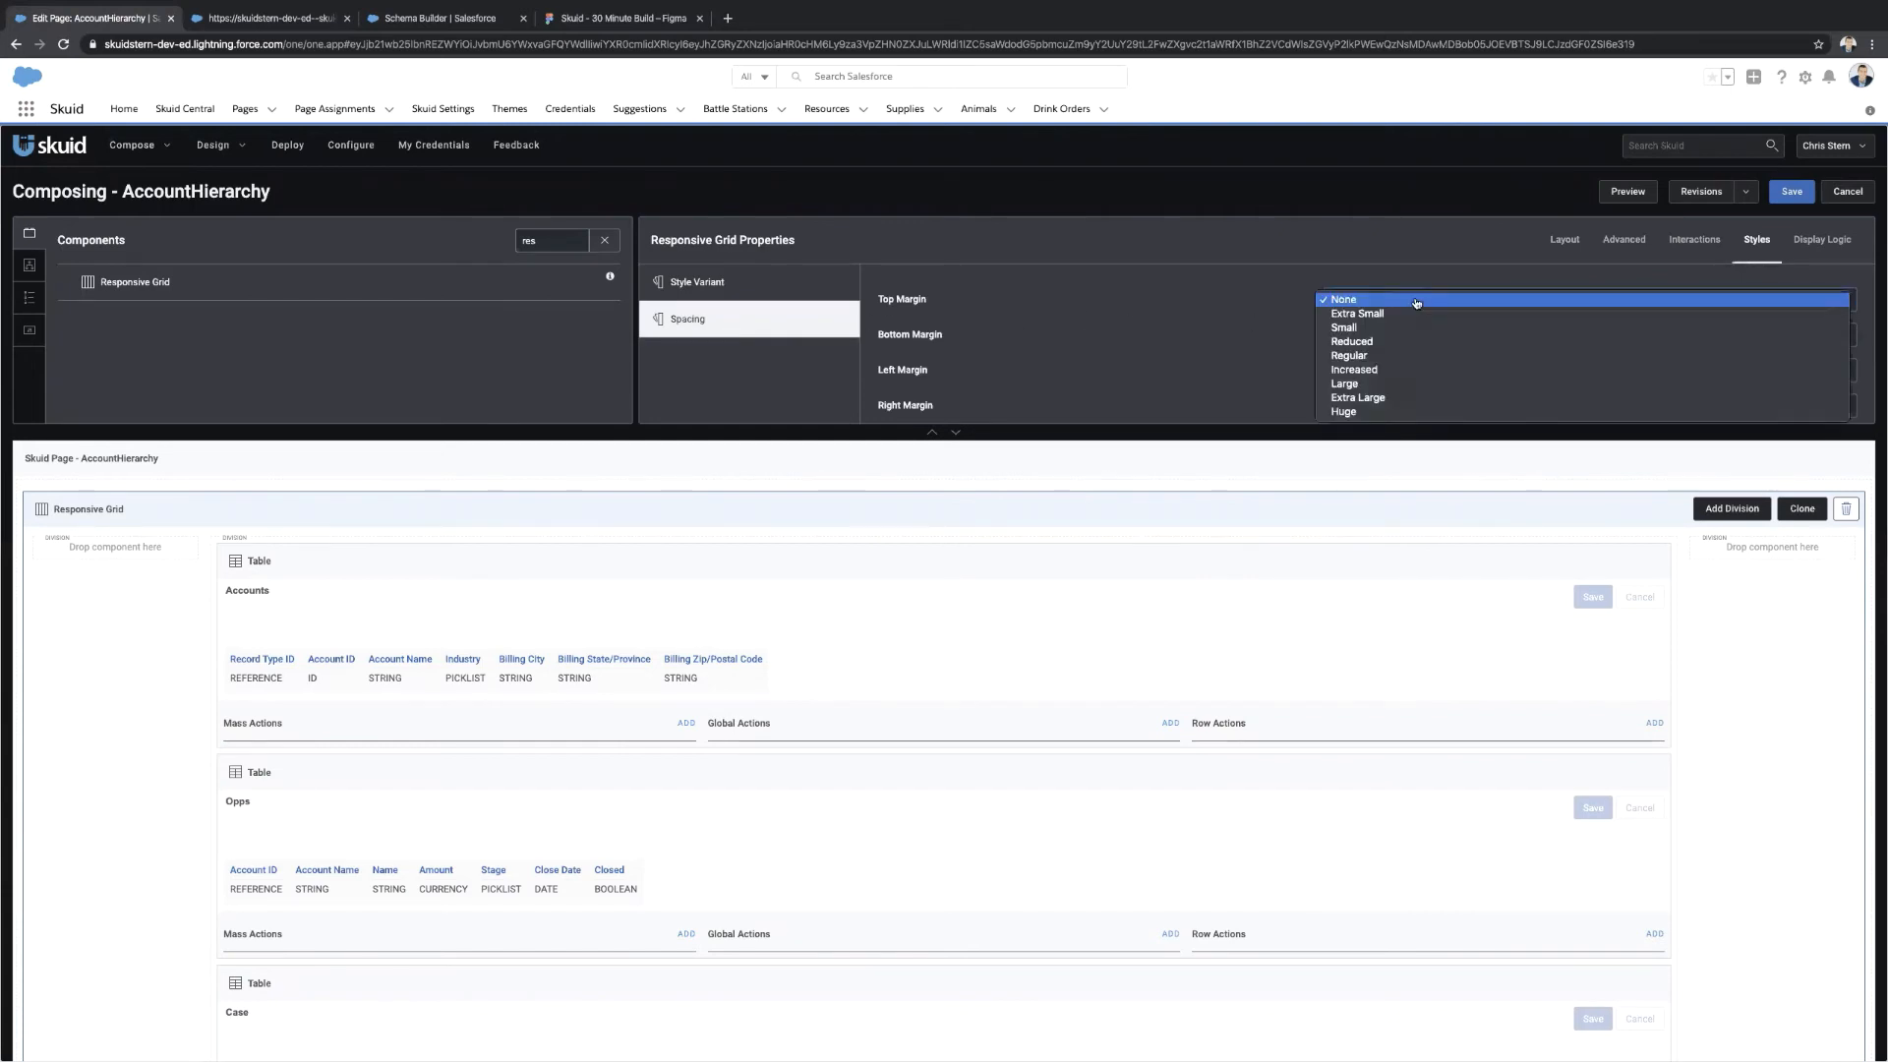
key("Escape")
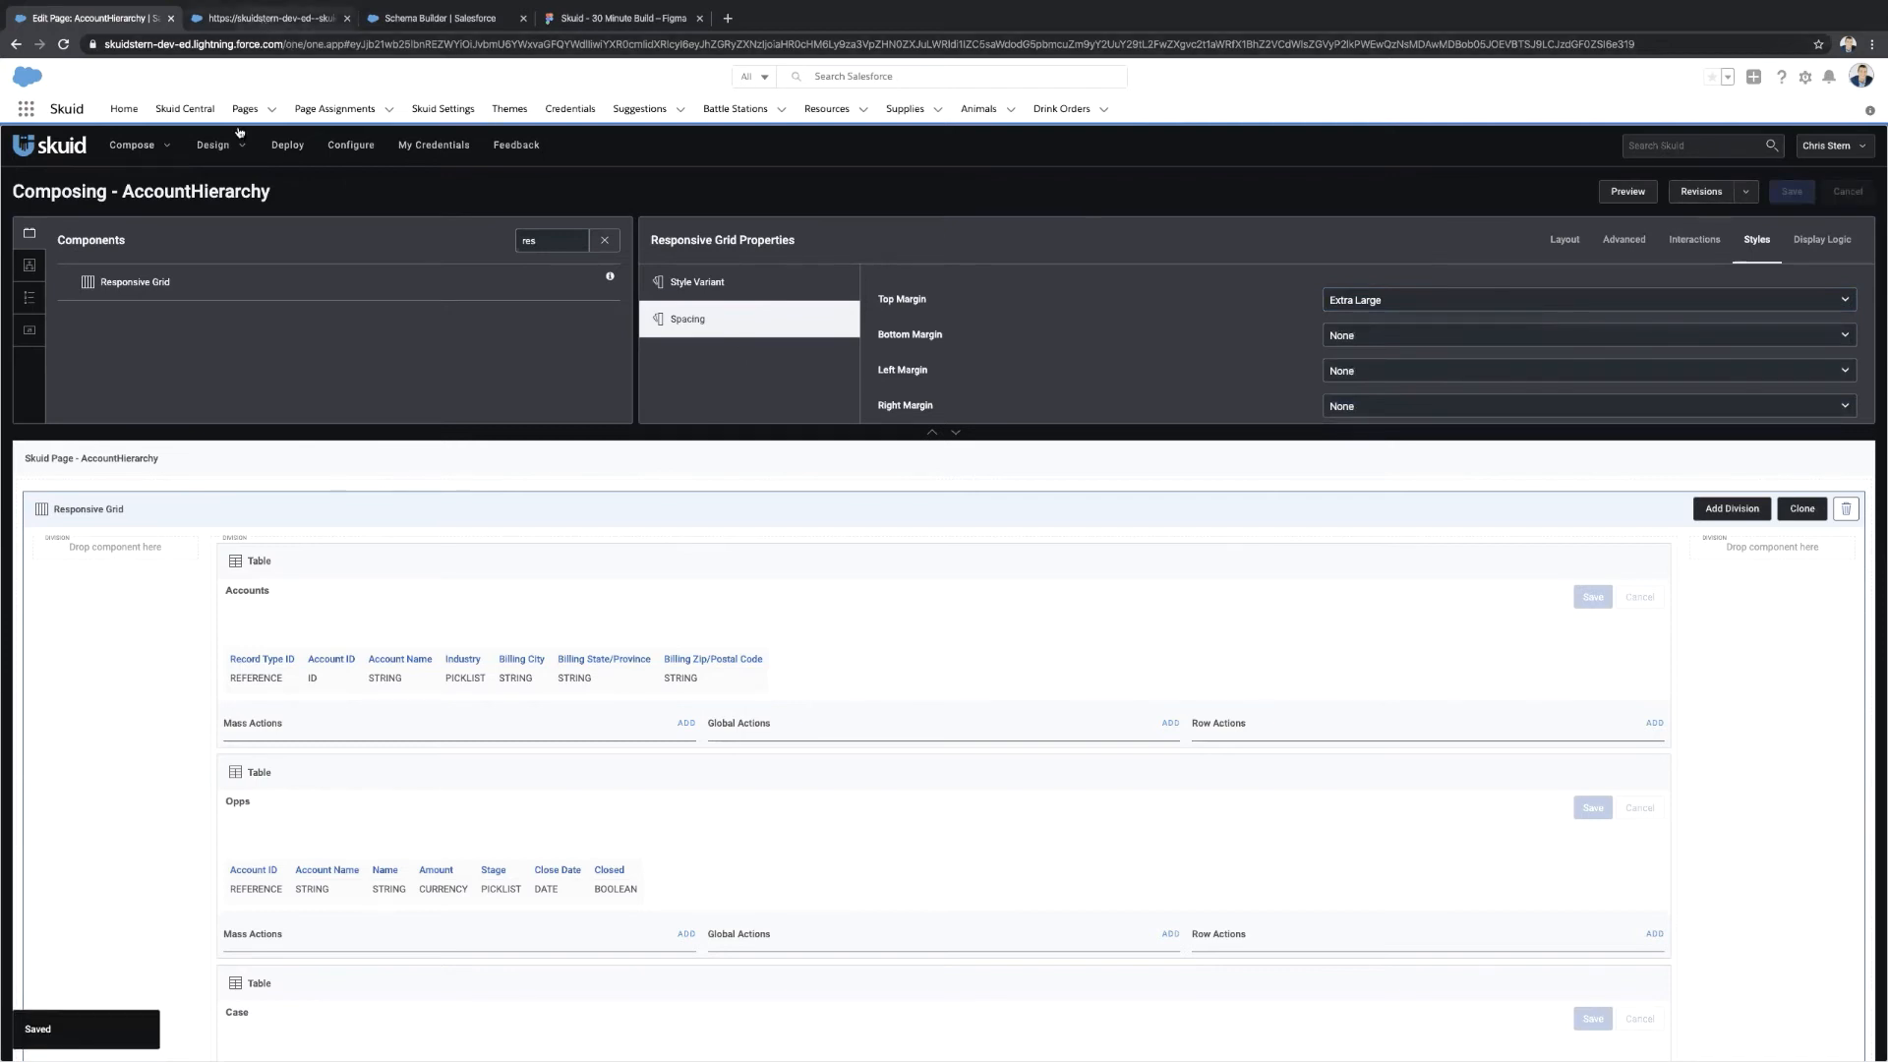
Switch to the AccountHierarchy preview, reload it and review the layout of the Accounts, Opps and Case tables.
key("ctrl+Tab")
key("ctrl+r")
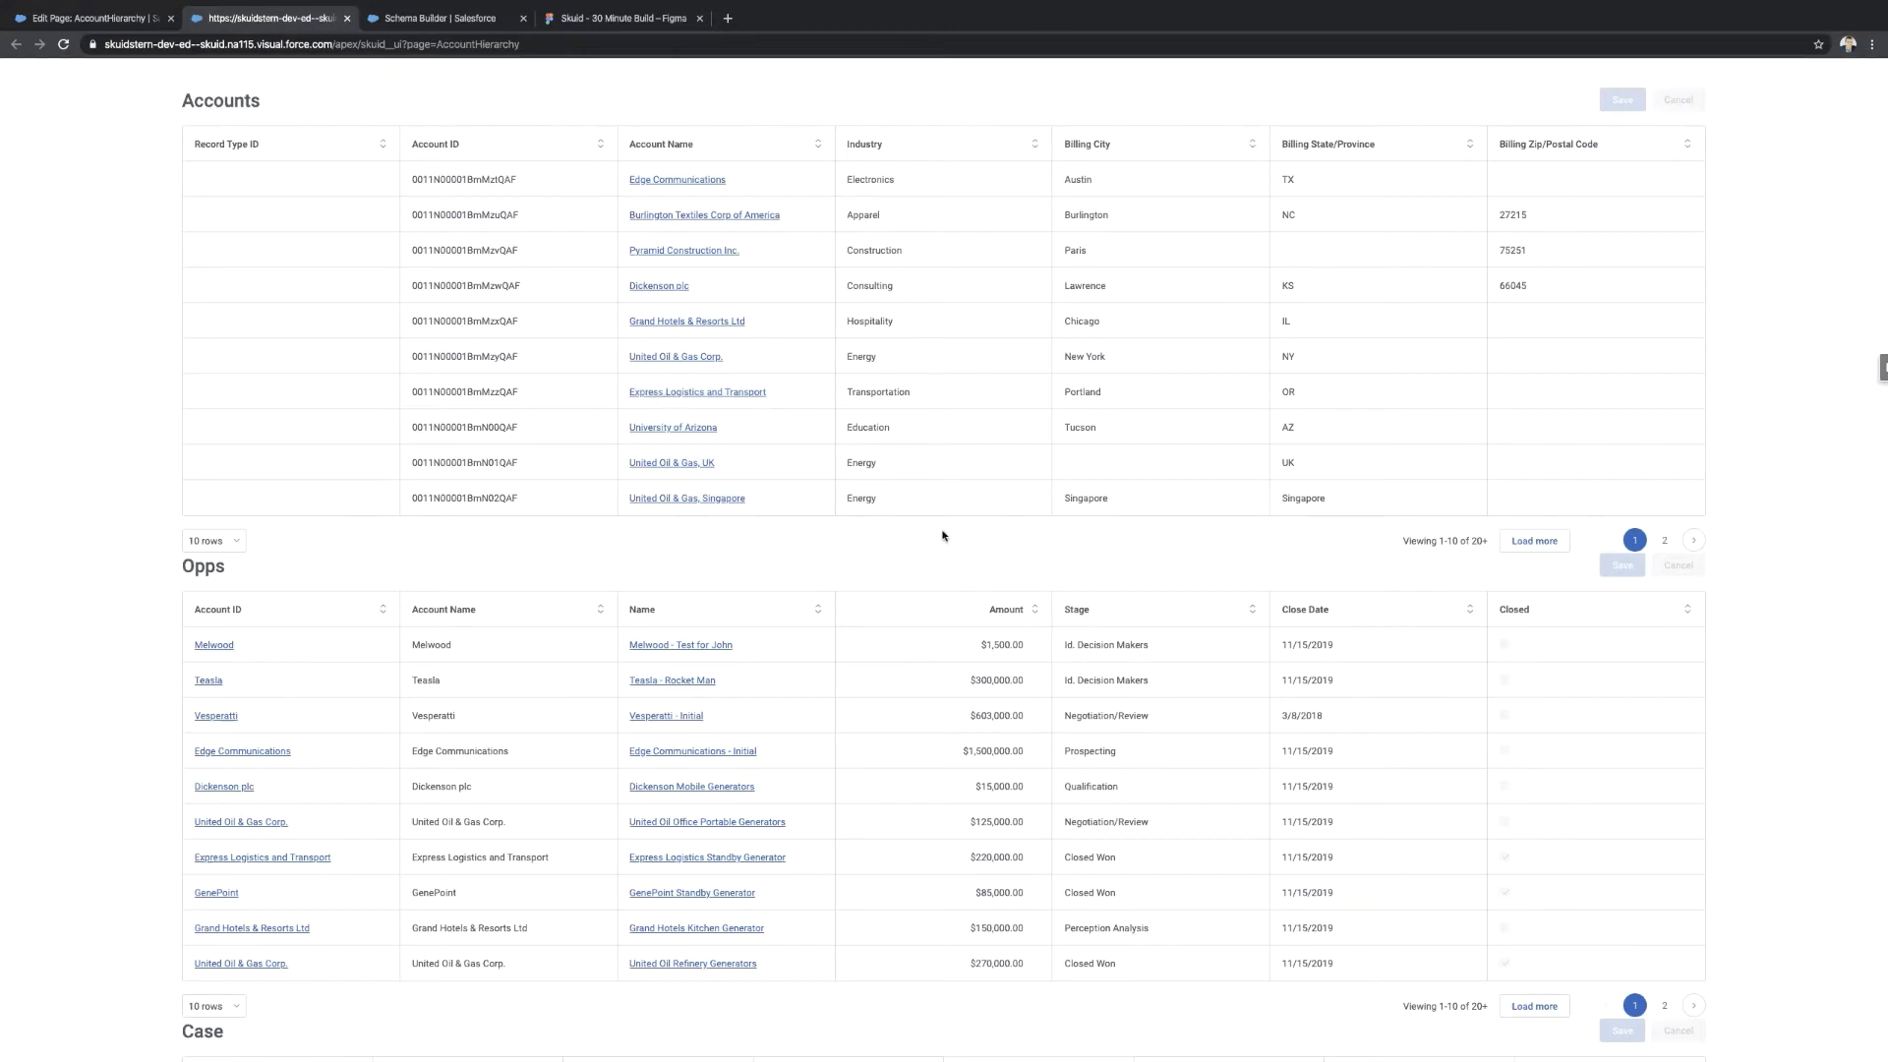
scroll(942, 535, "down", 4)
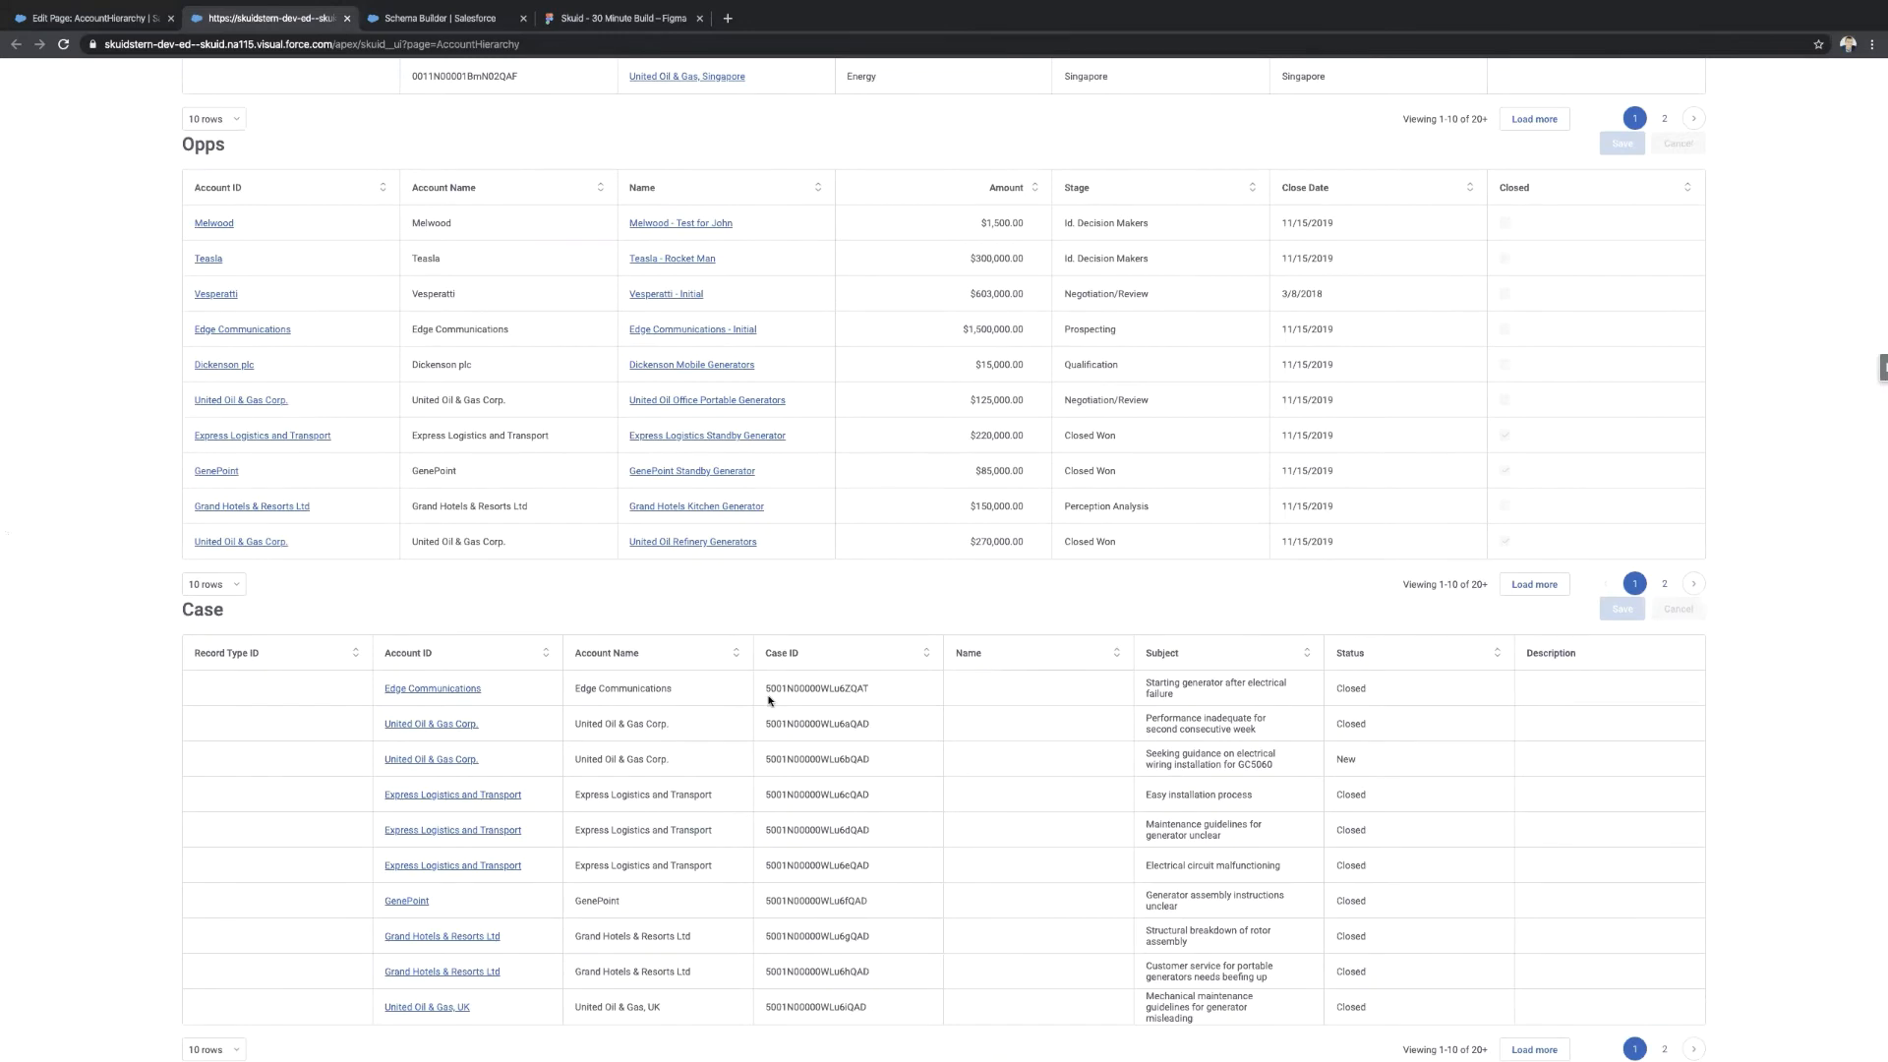
scroll(769, 699, "up", 4)
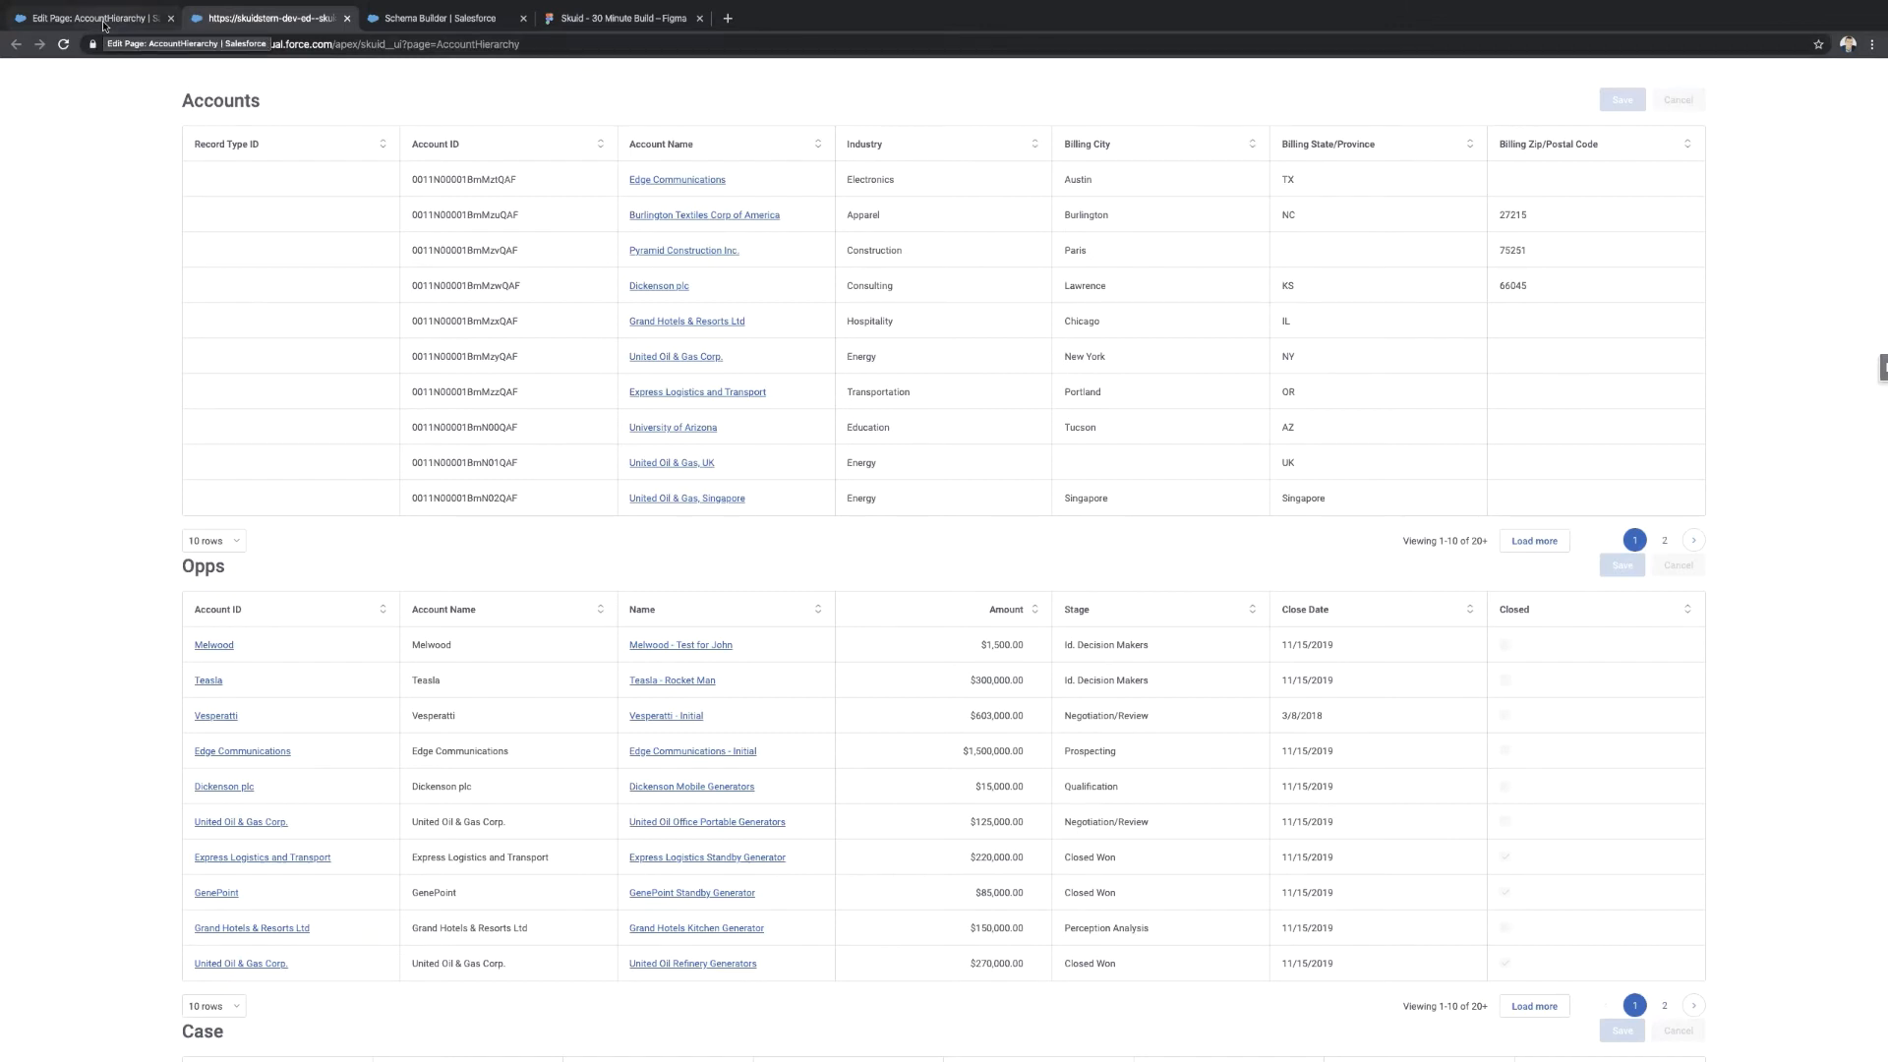
Return to the page composer and turn on Show Search Box for the Accounts and Opps tables.
left_click(103, 19)
left_click(710, 575)
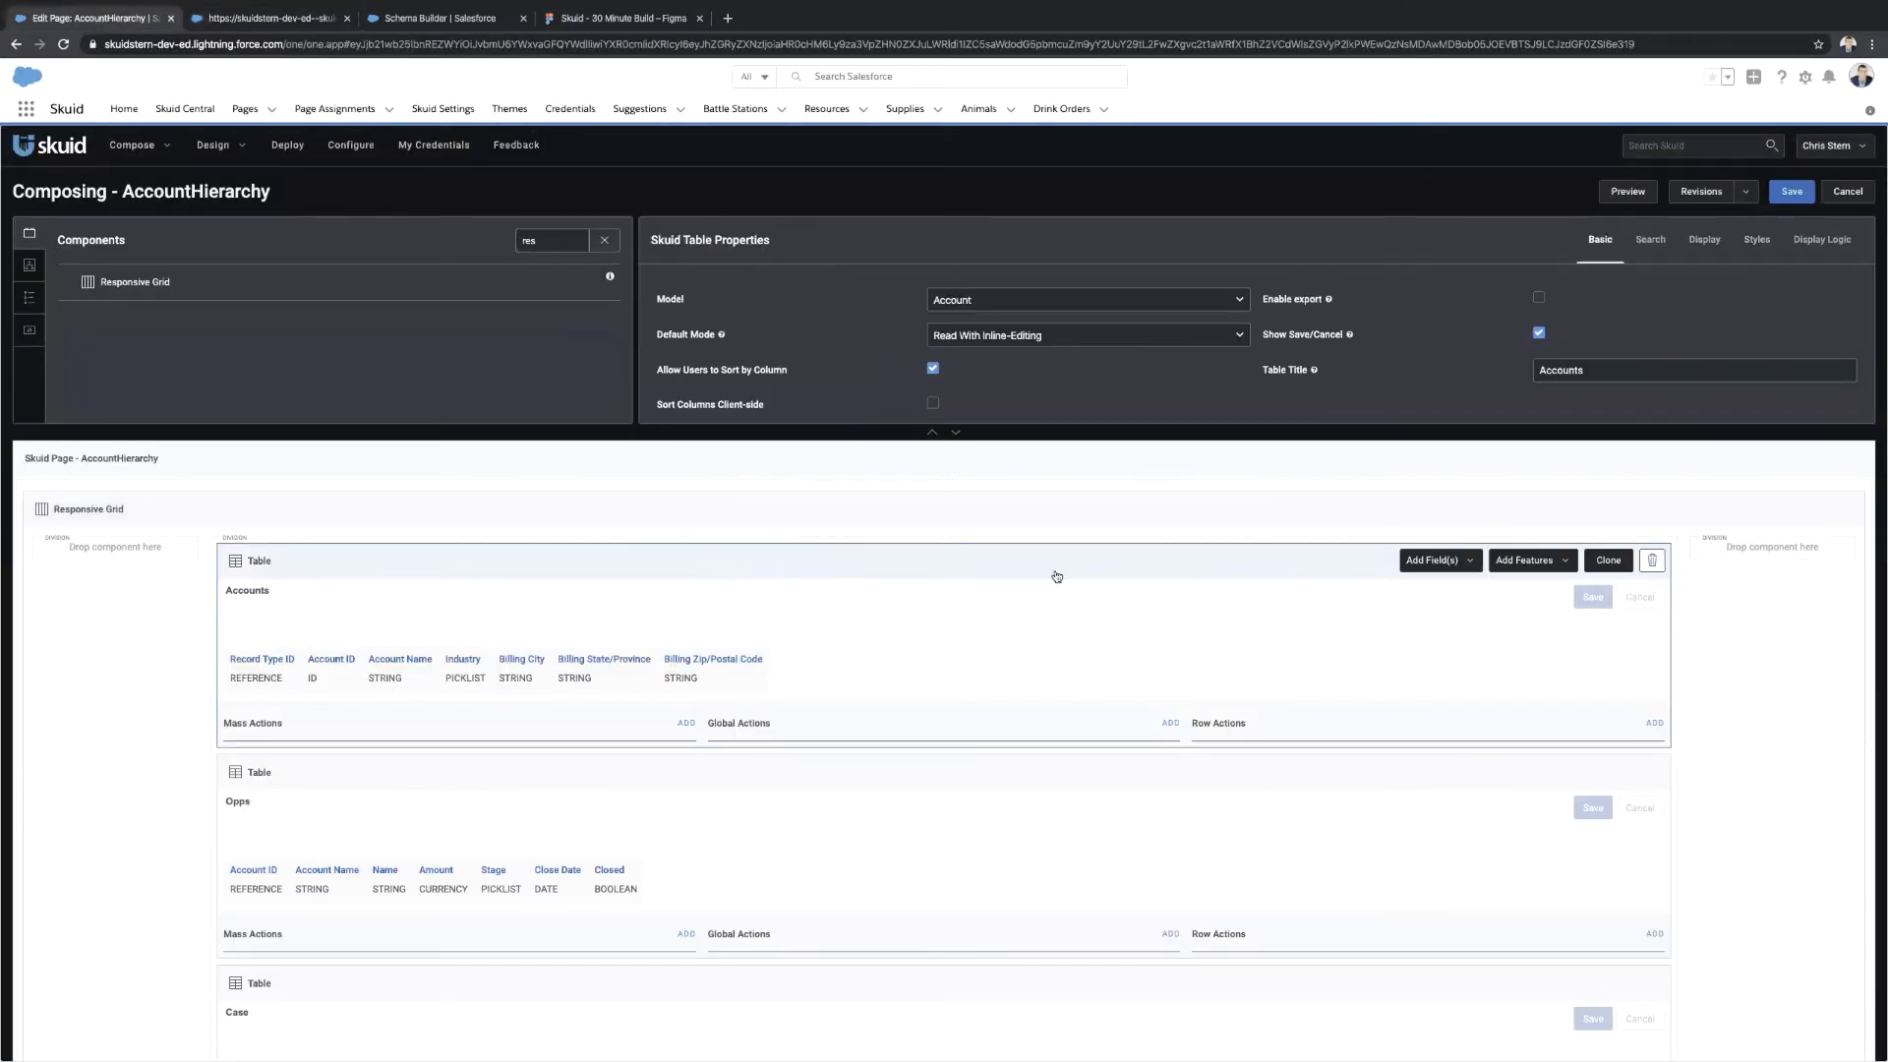
left_click(1666, 240)
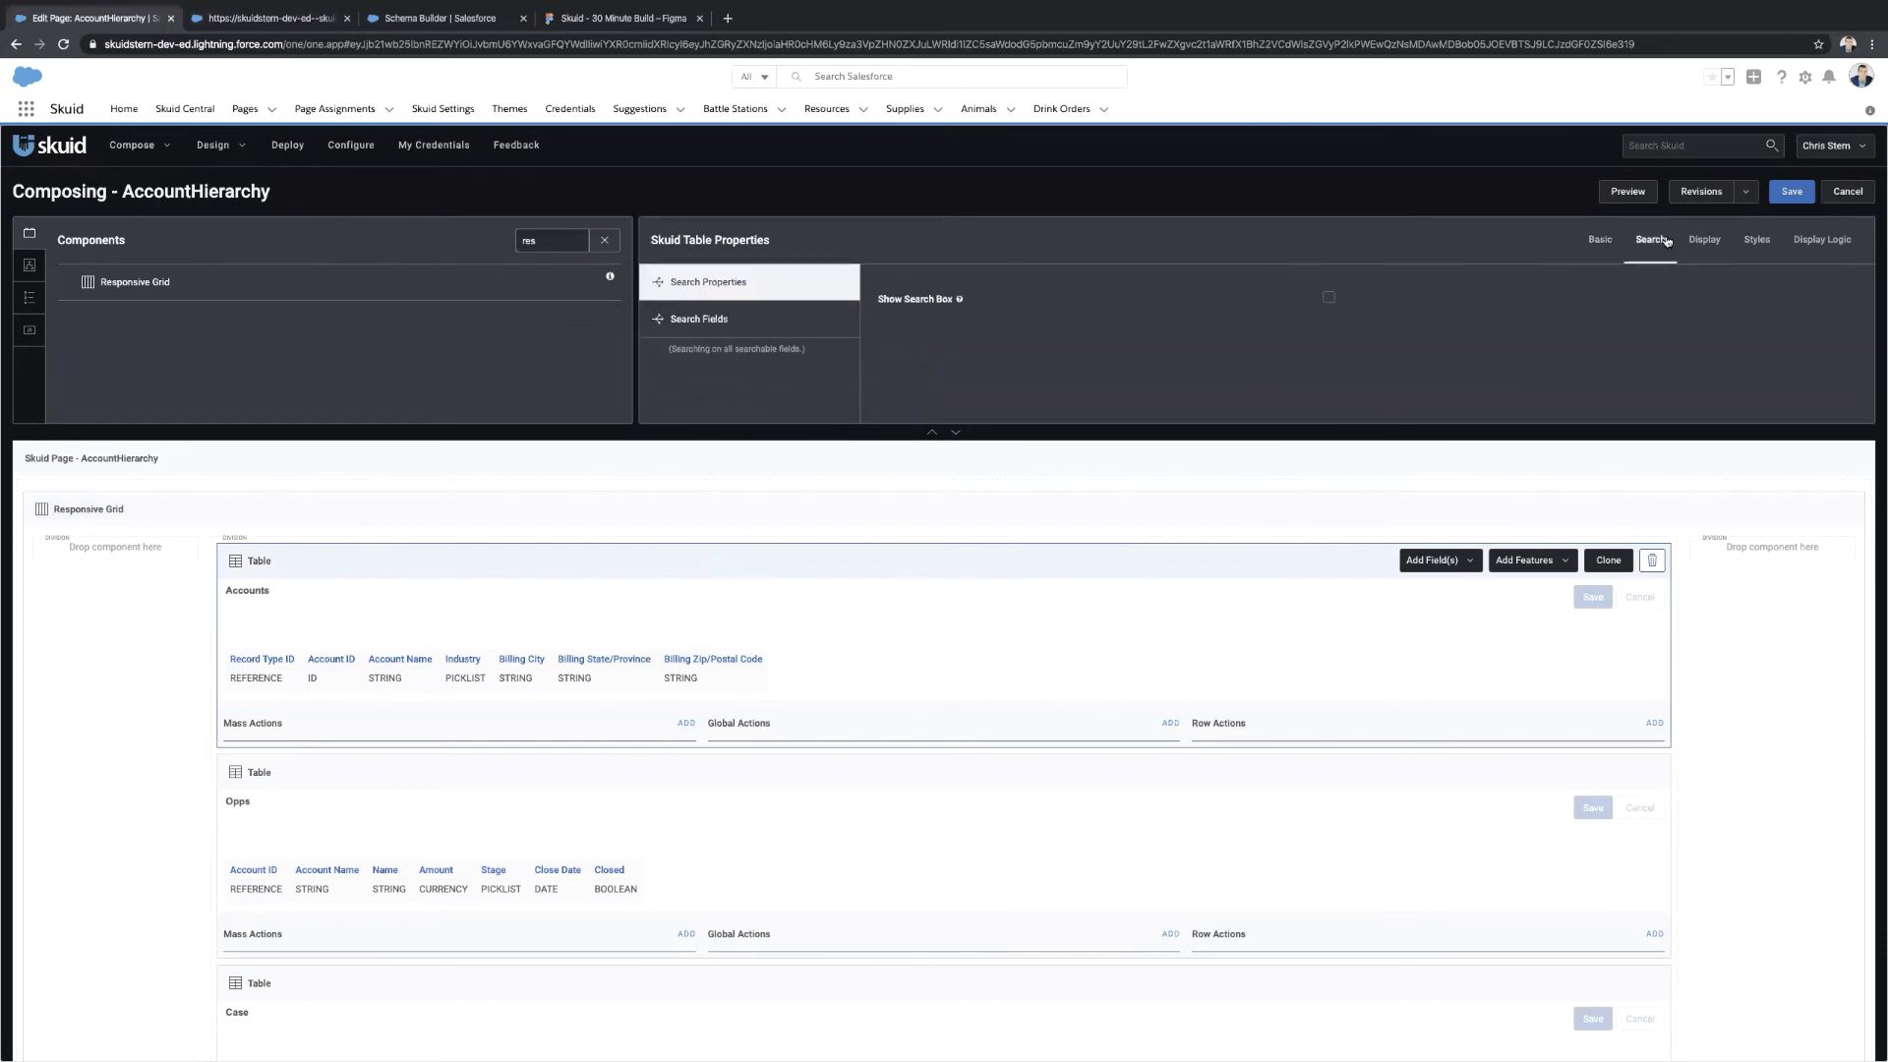
left_click(1328, 299)
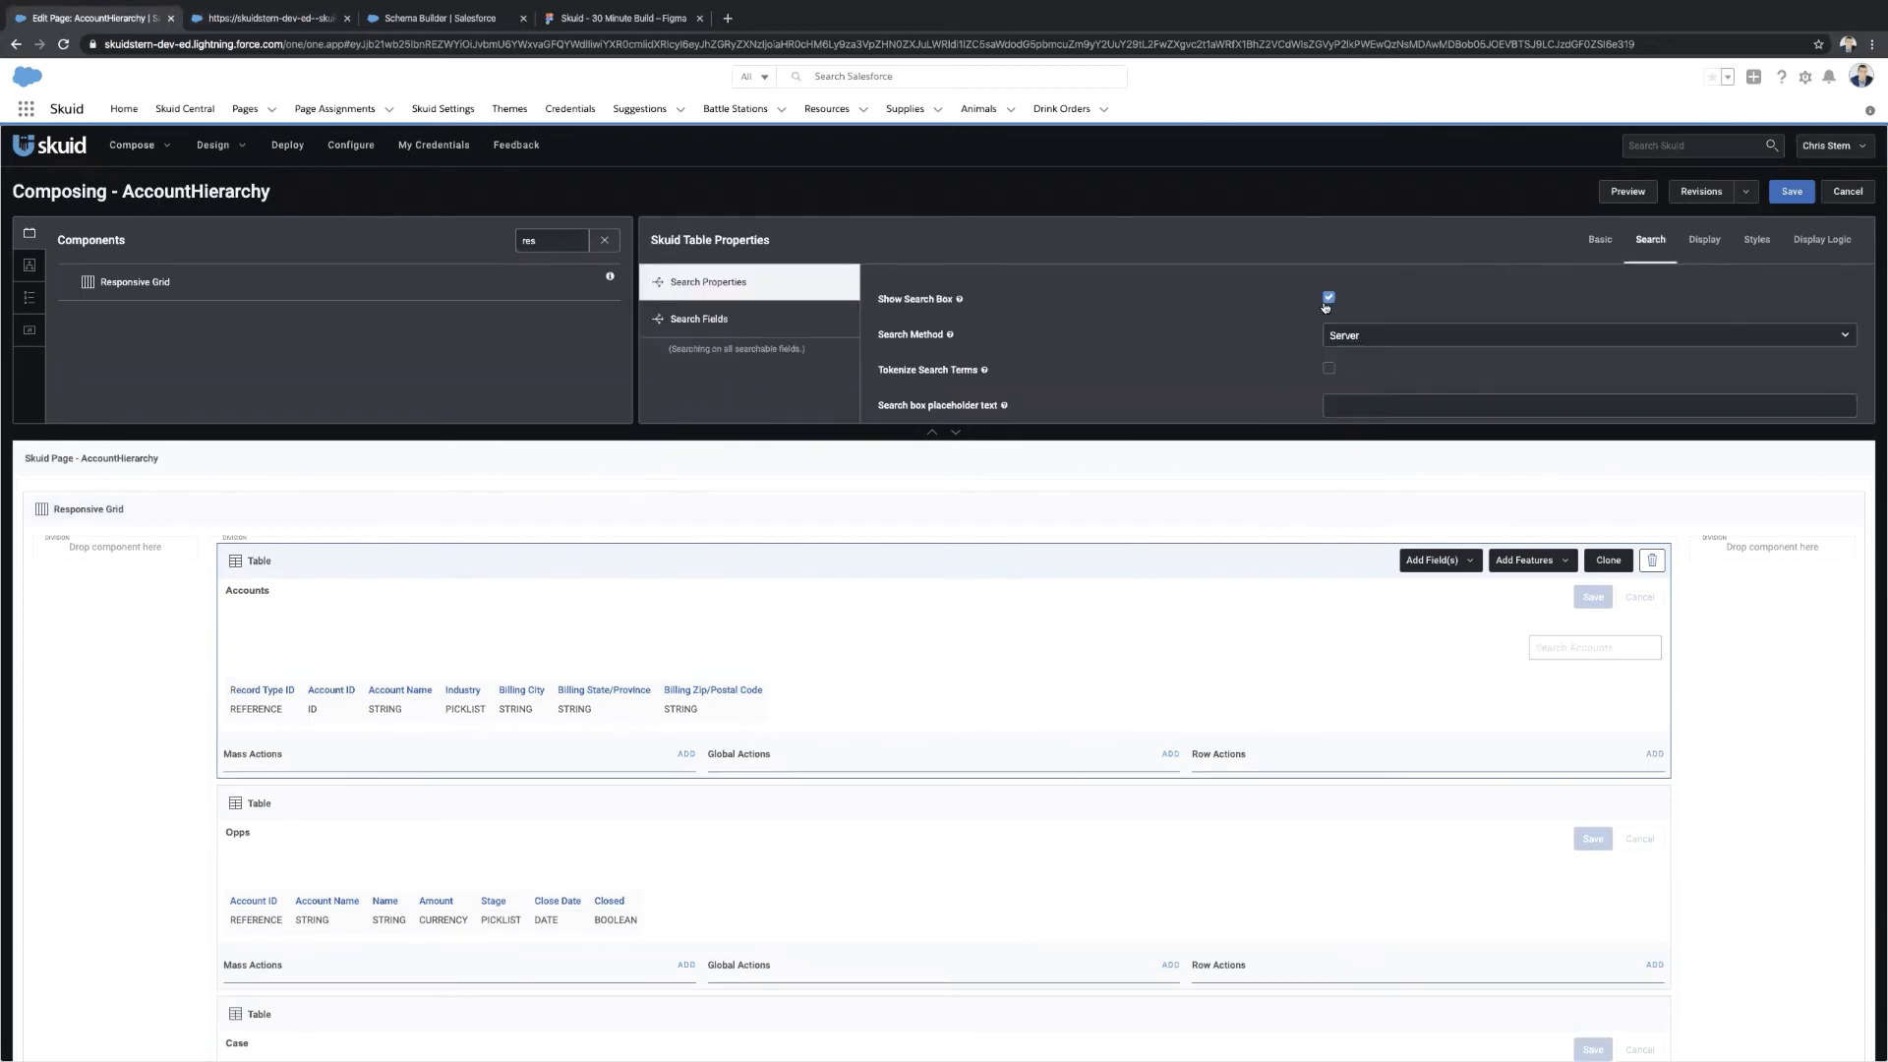
left_click(1039, 808)
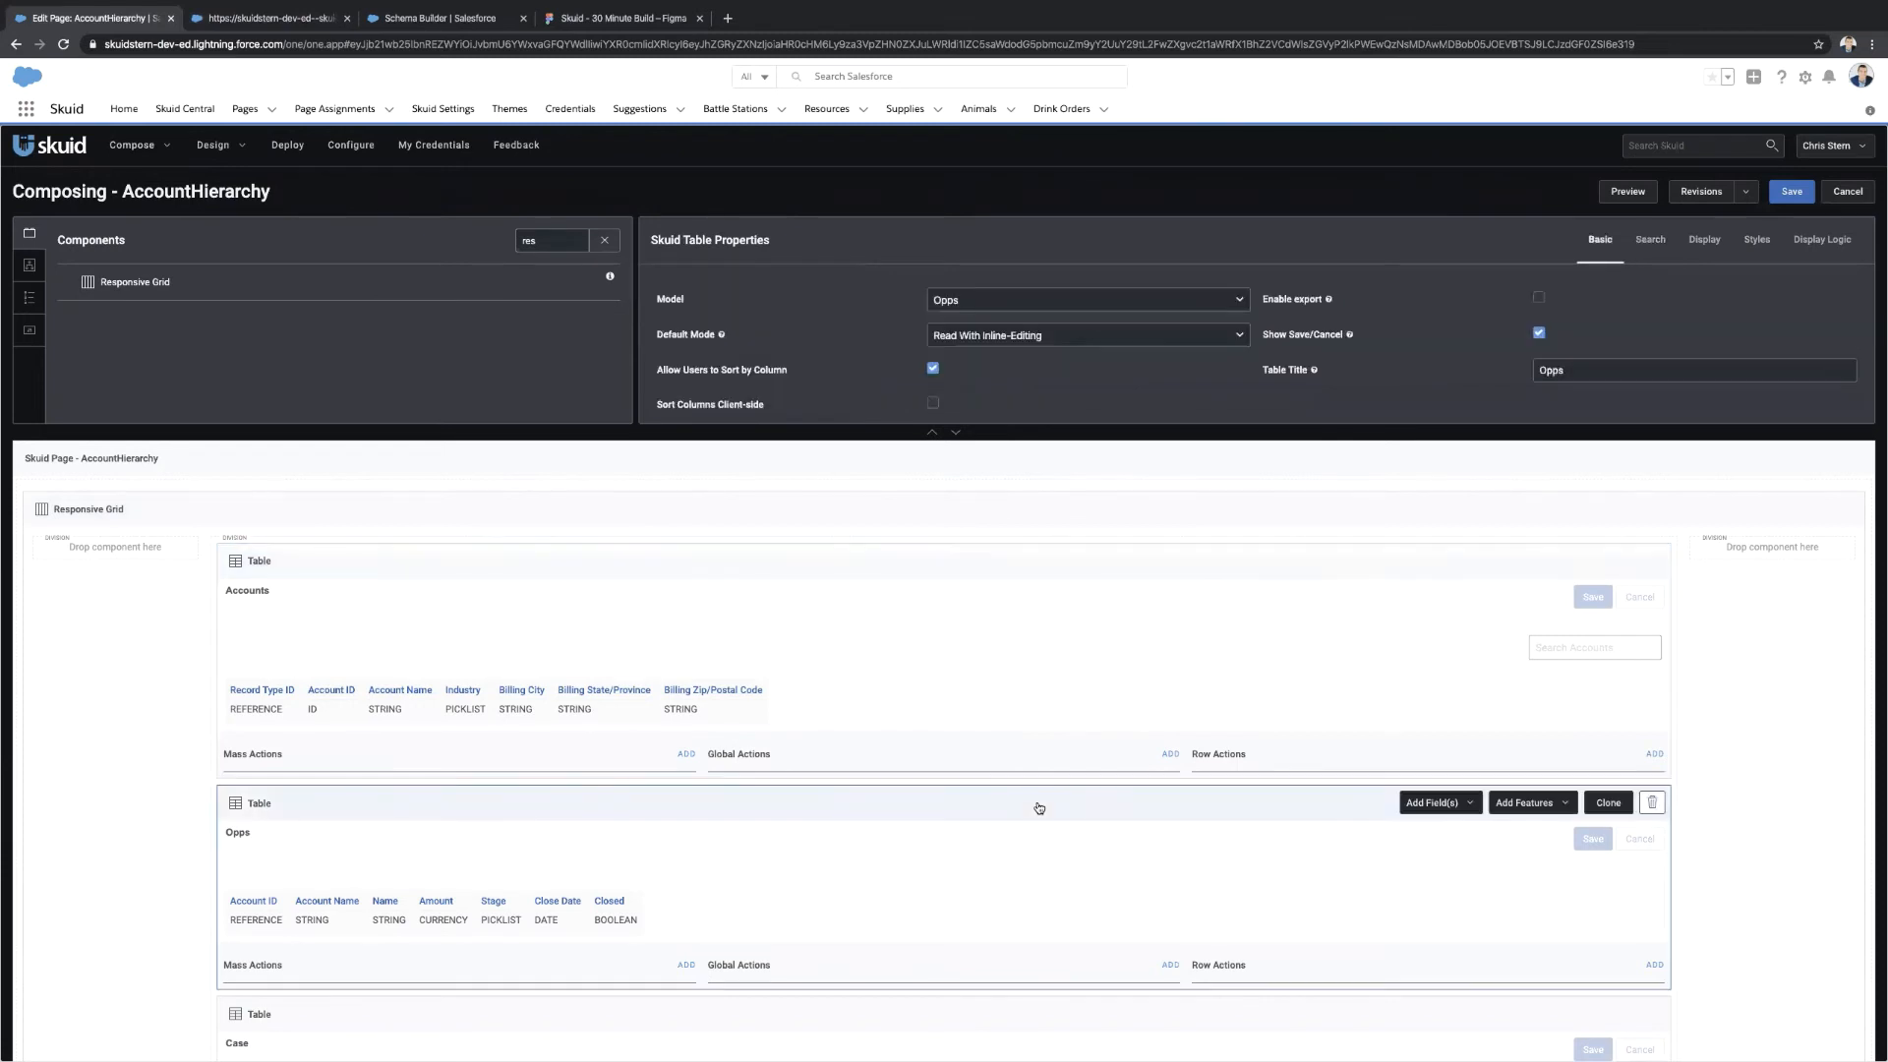
left_click(1650, 240)
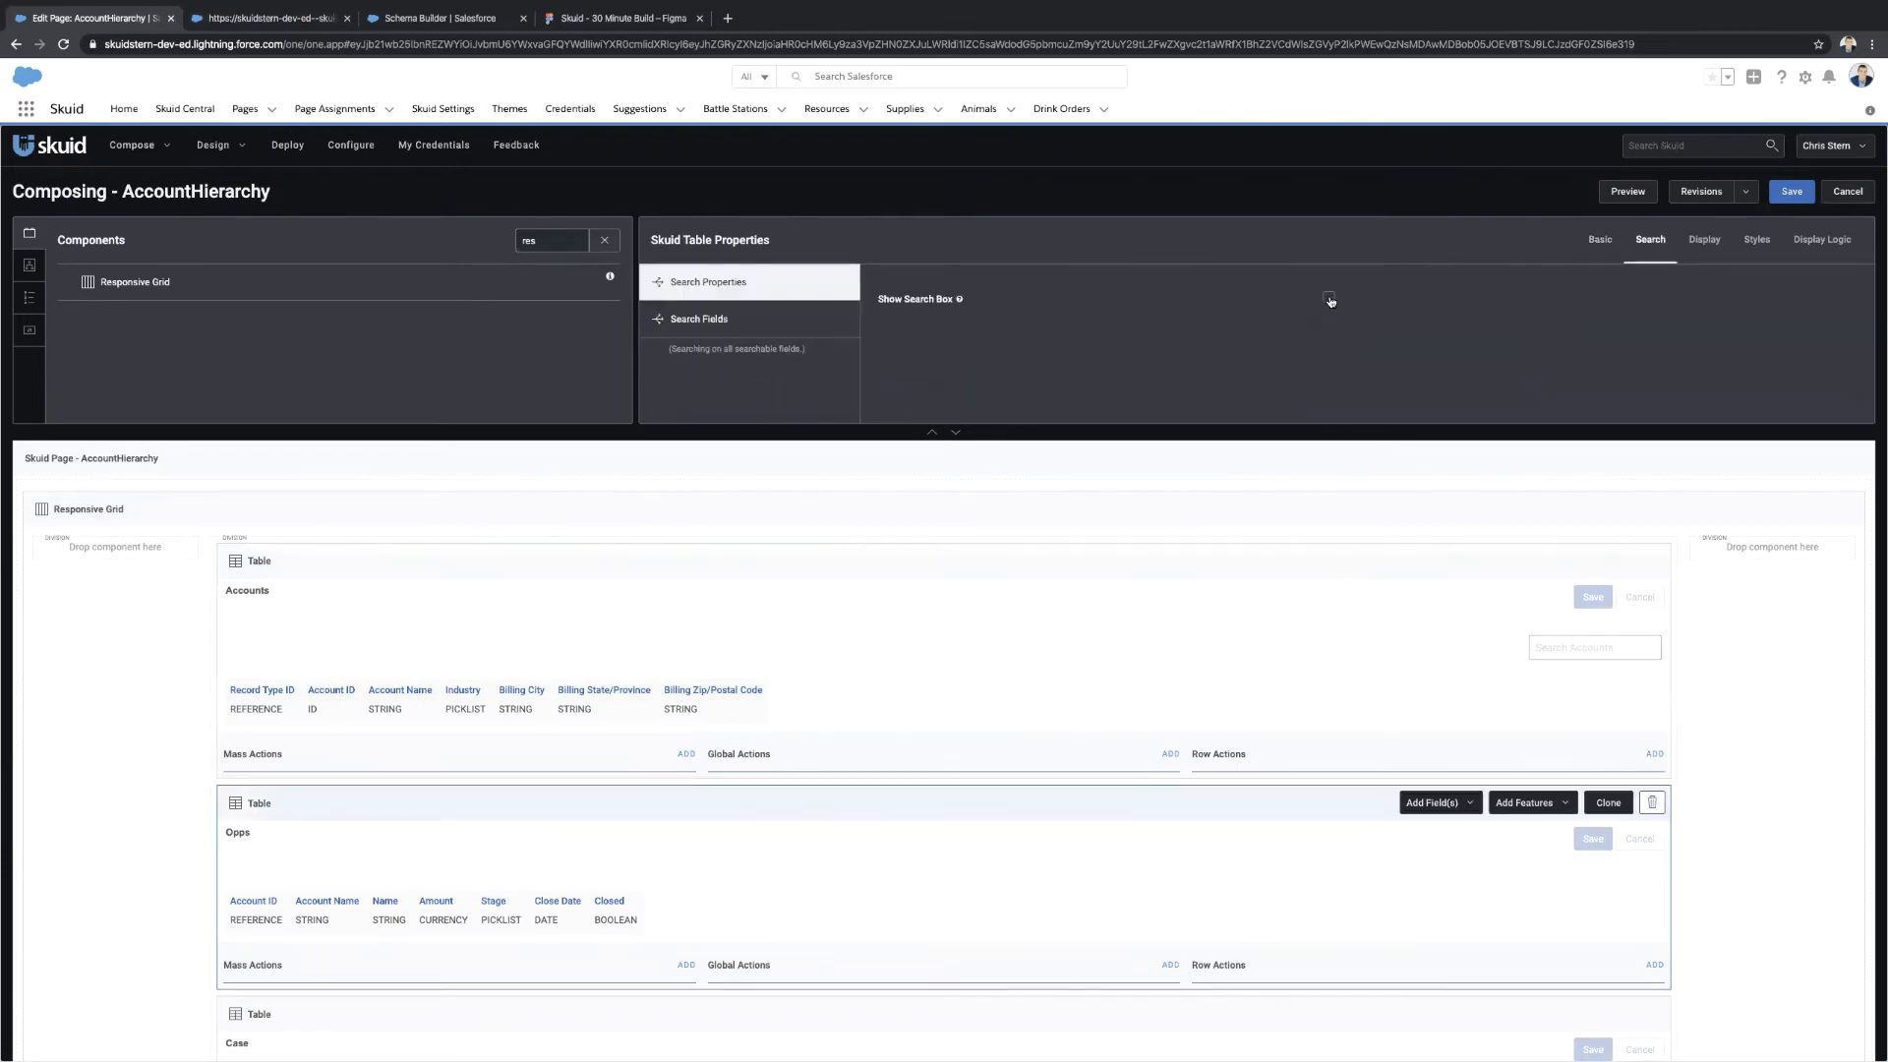
left_click(1328, 297)
Turn on Show Search Box for the Case table and save the page.
scroll(998, 758, "down", 3)
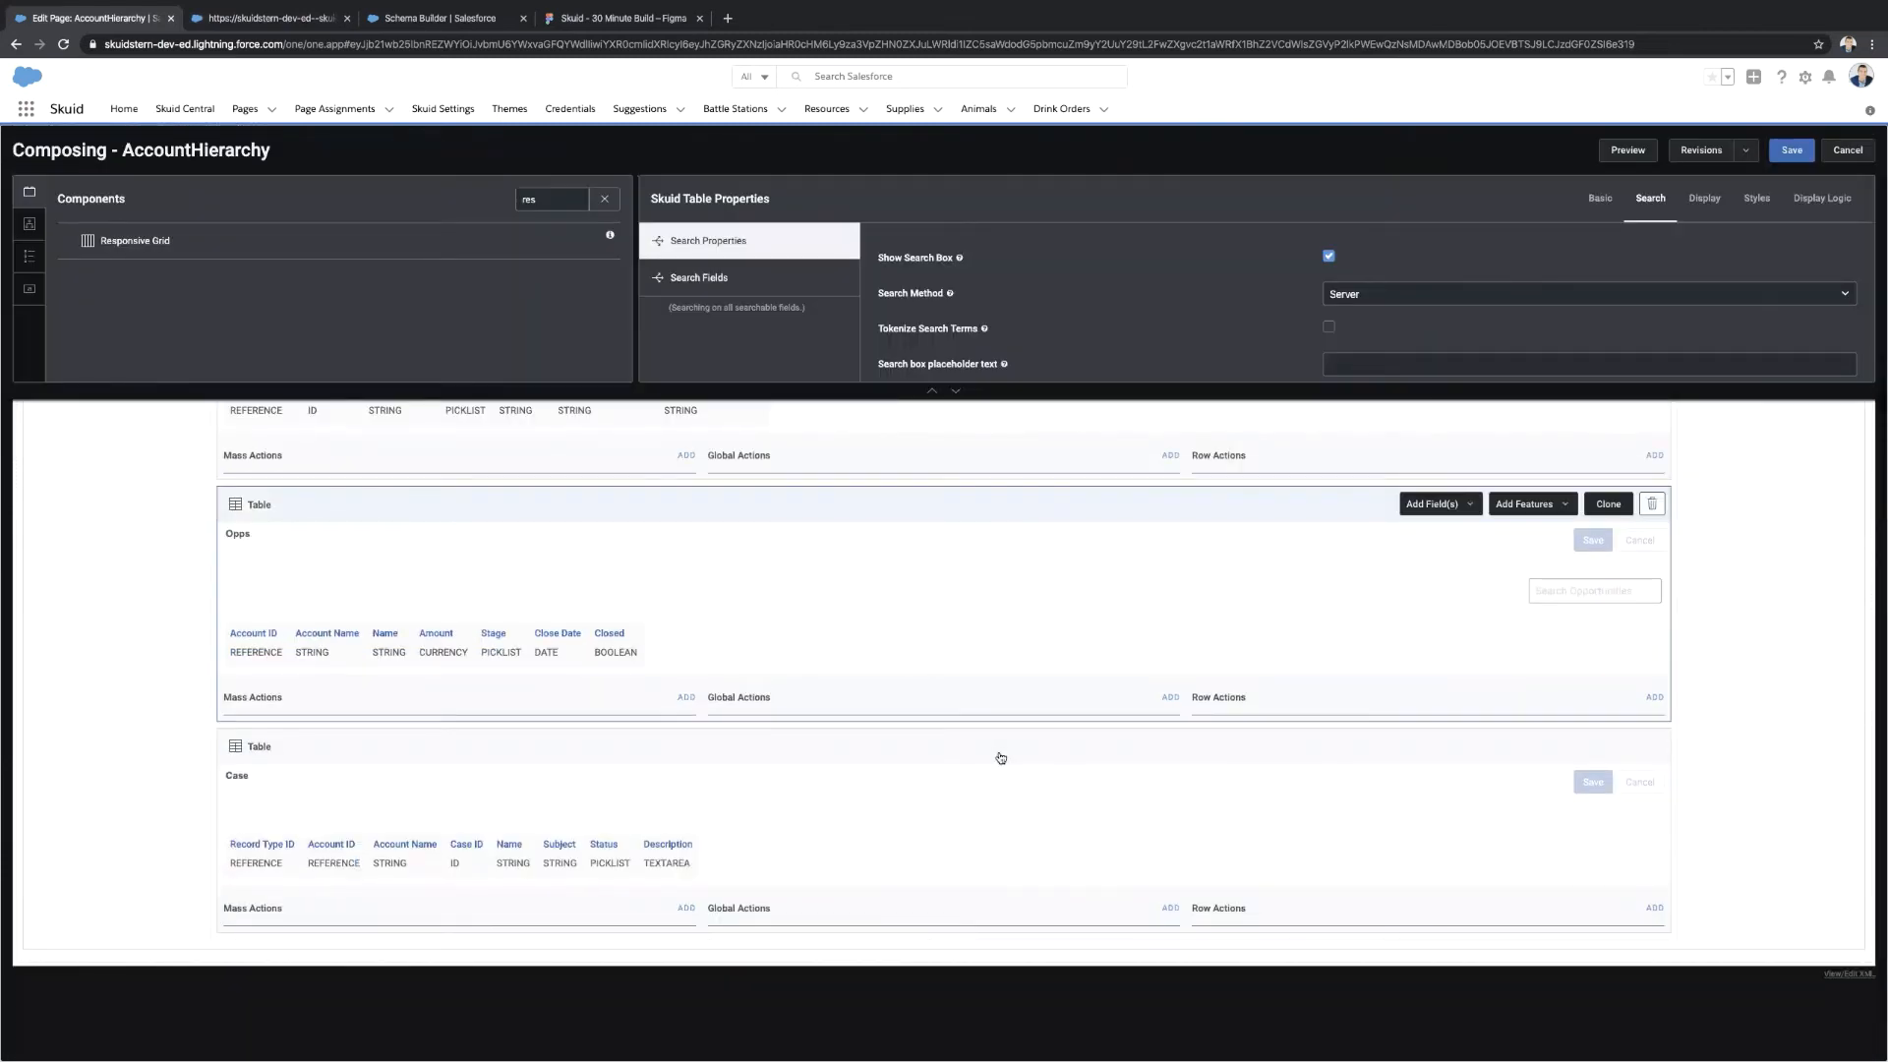
left_click(1000, 757)
left_click(1658, 202)
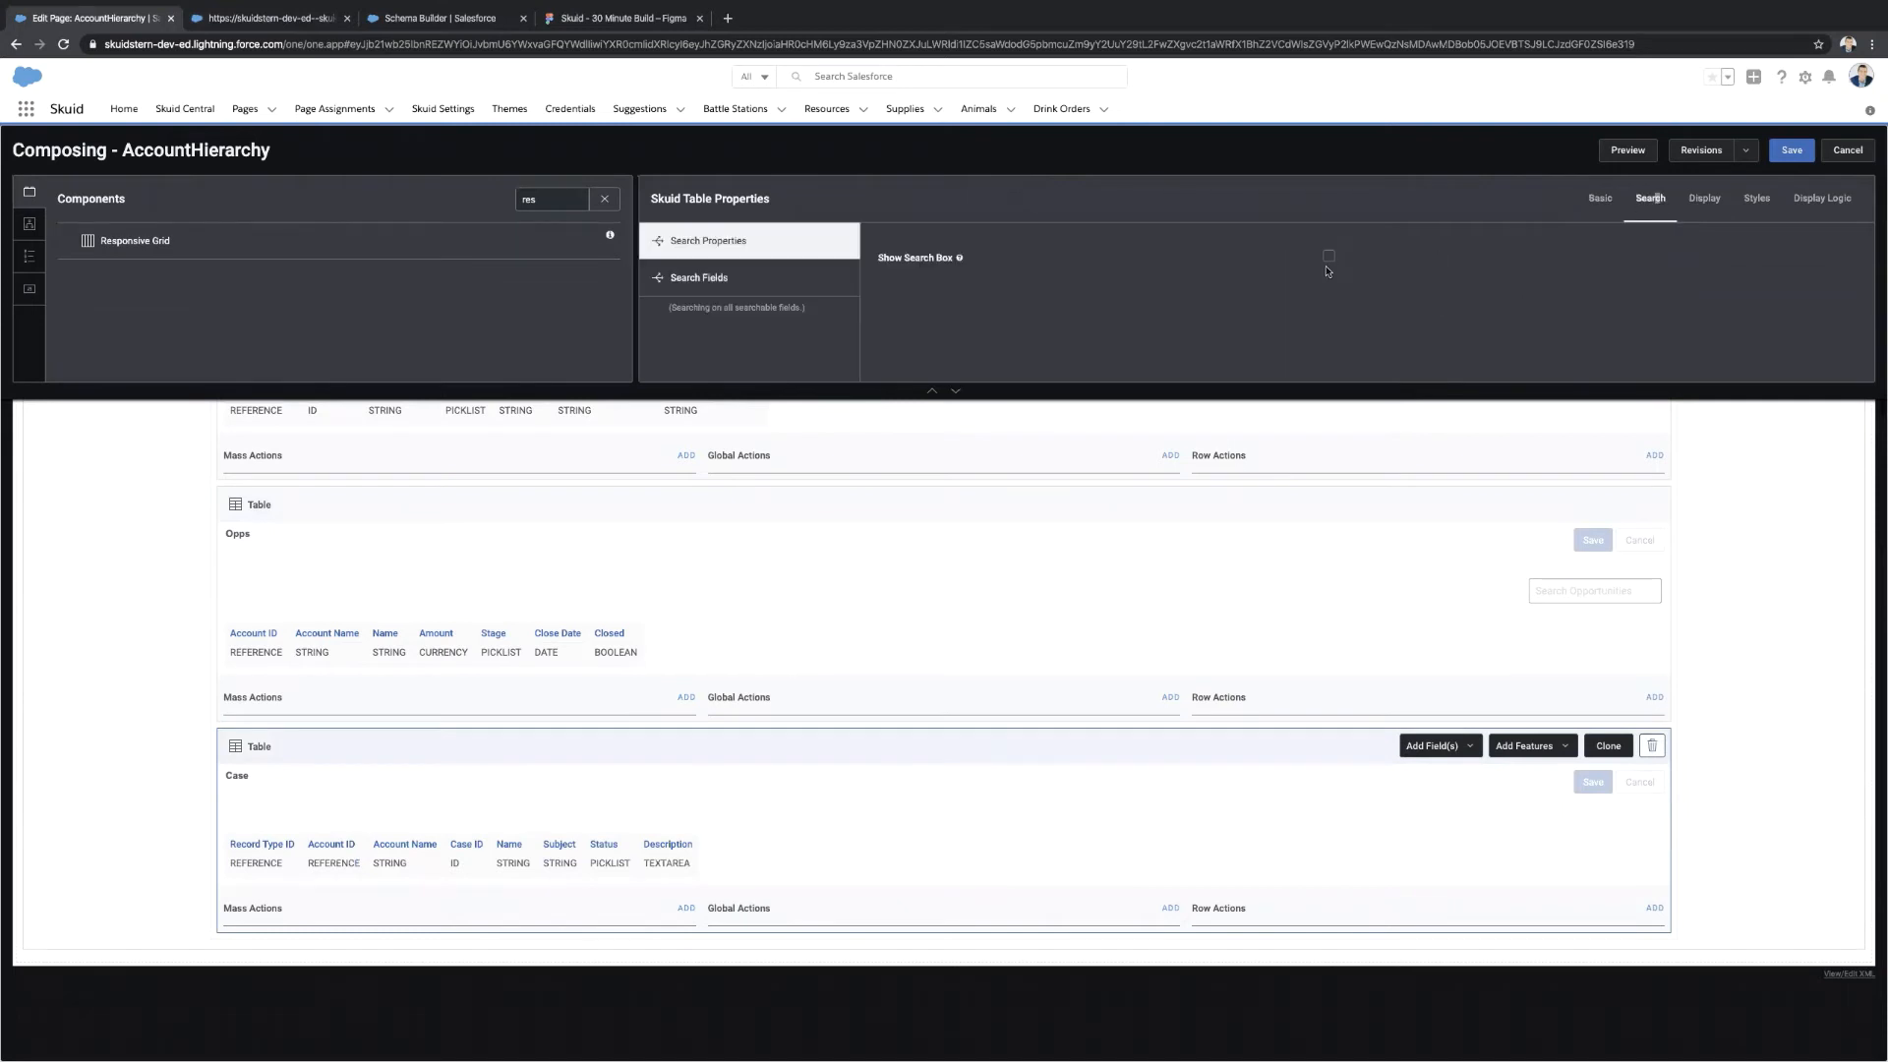
left_click(1329, 257)
left_click(1790, 153)
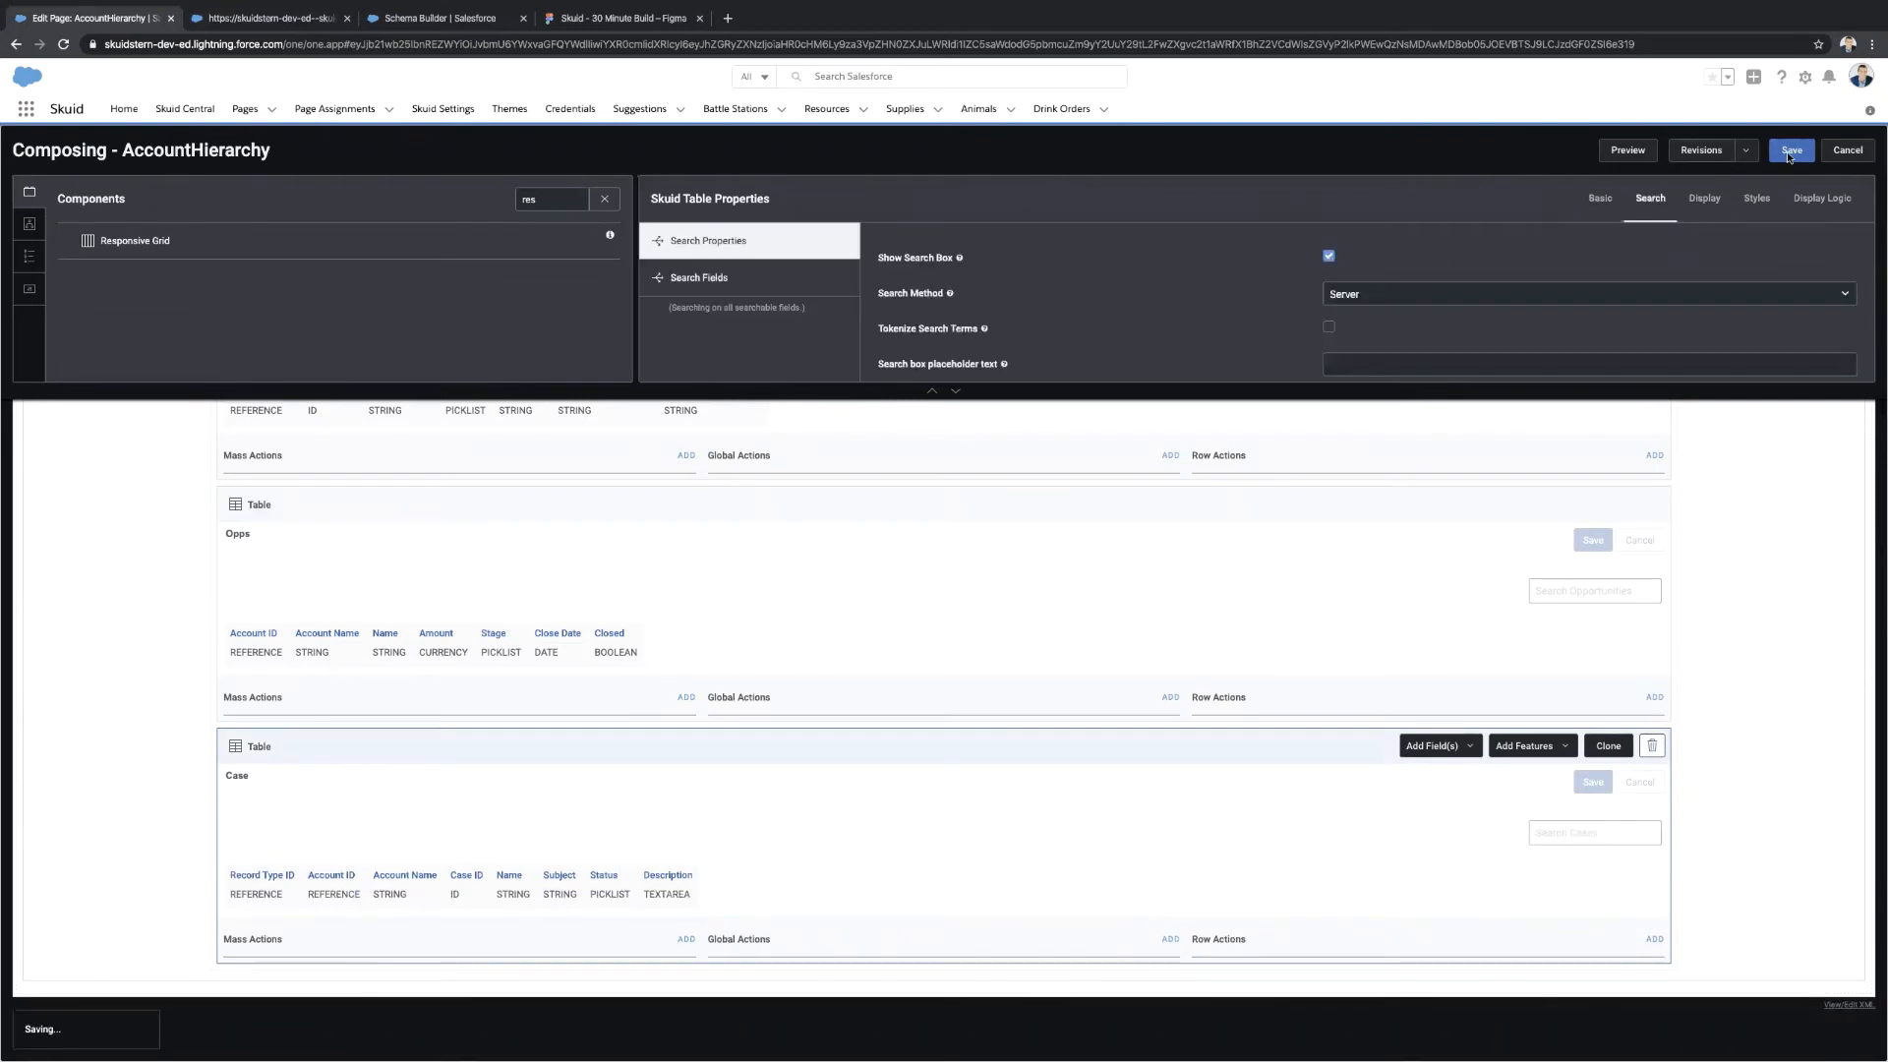
Reload the page preview and search the Accounts table for "united".
left_click(267, 19)
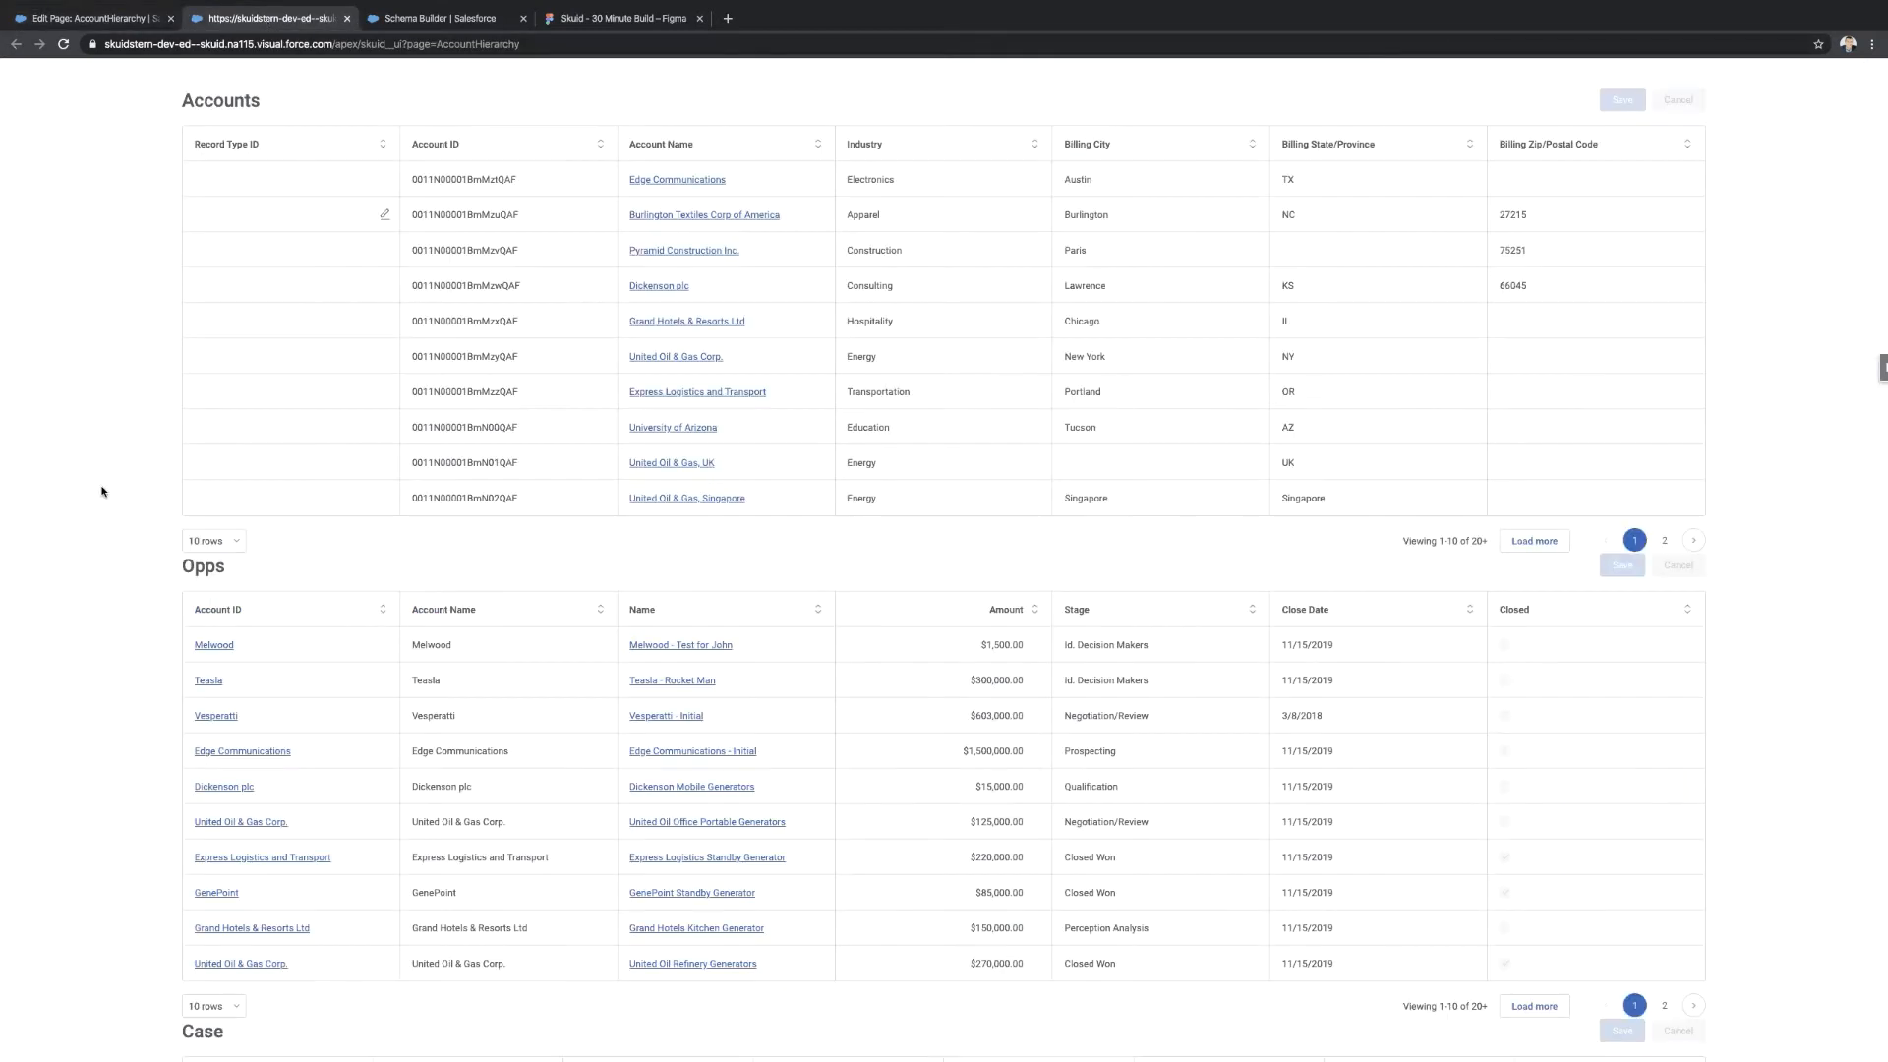
key("ctrl+r")
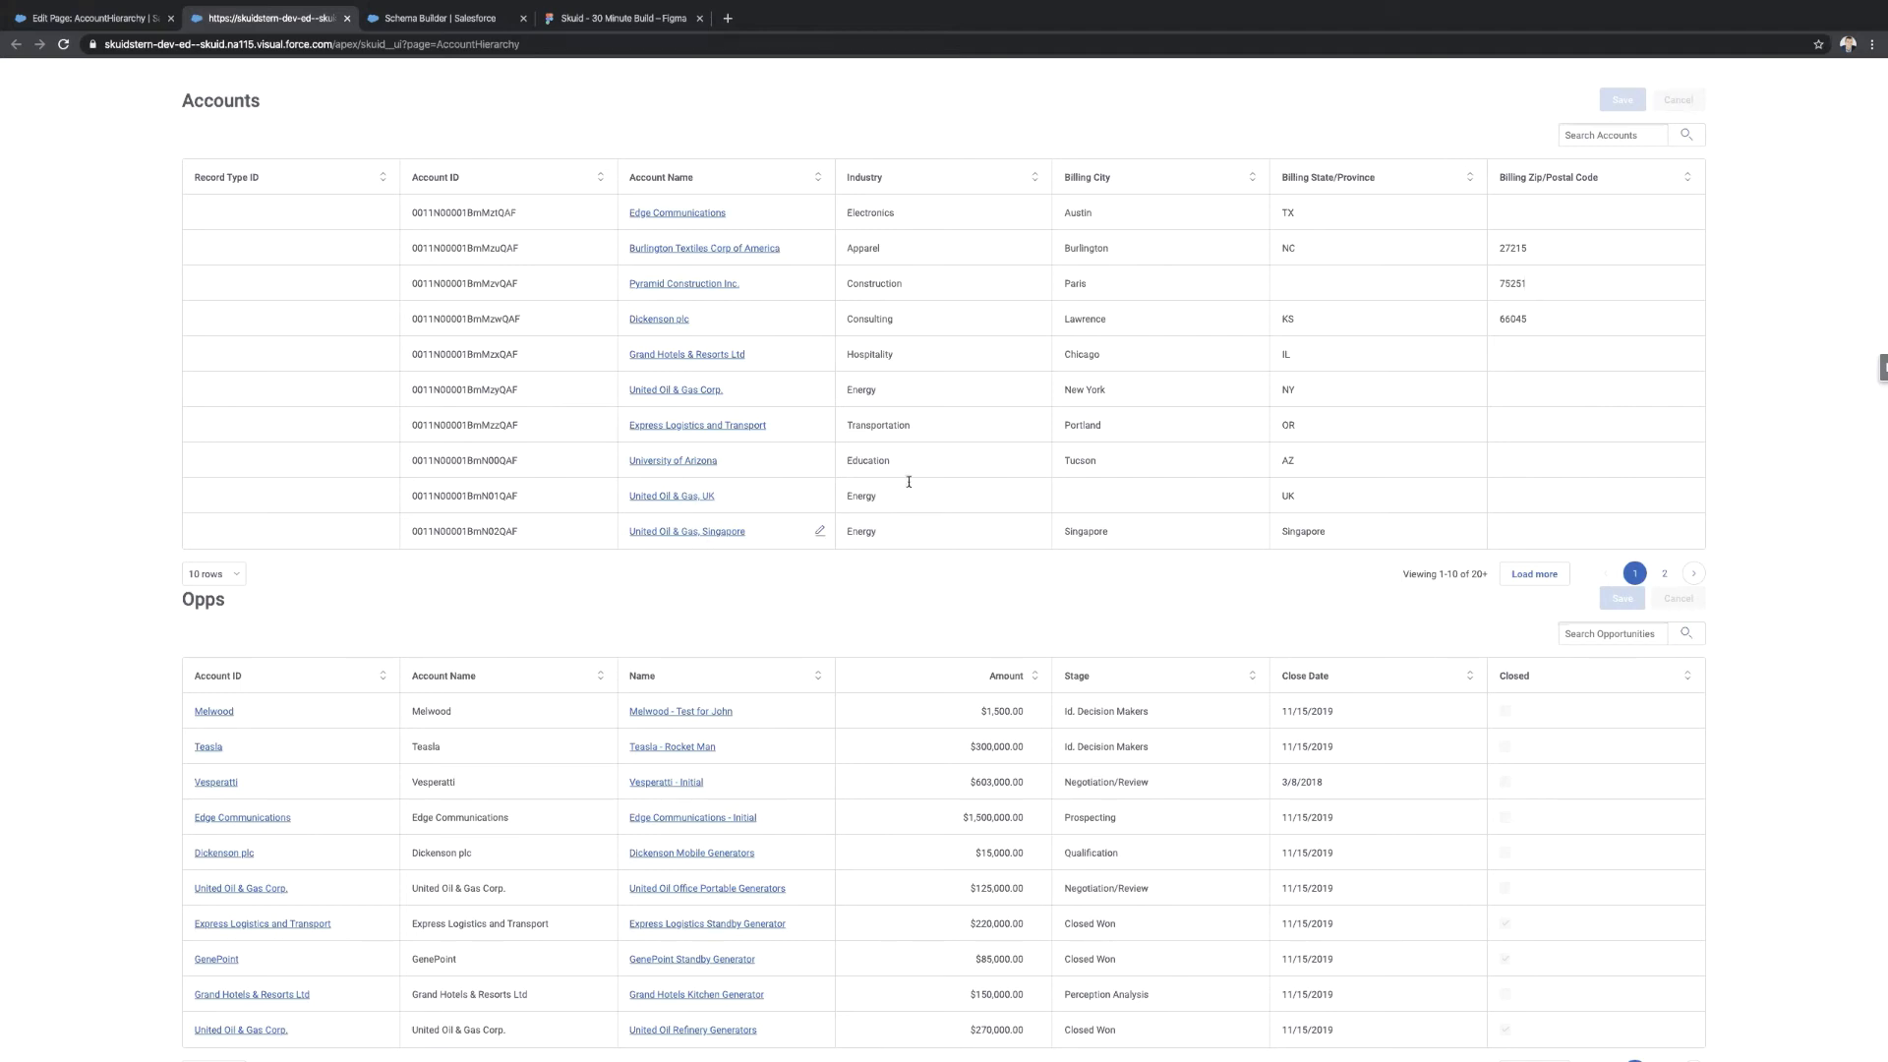
left_click(1624, 135)
type("united")
key("Return")
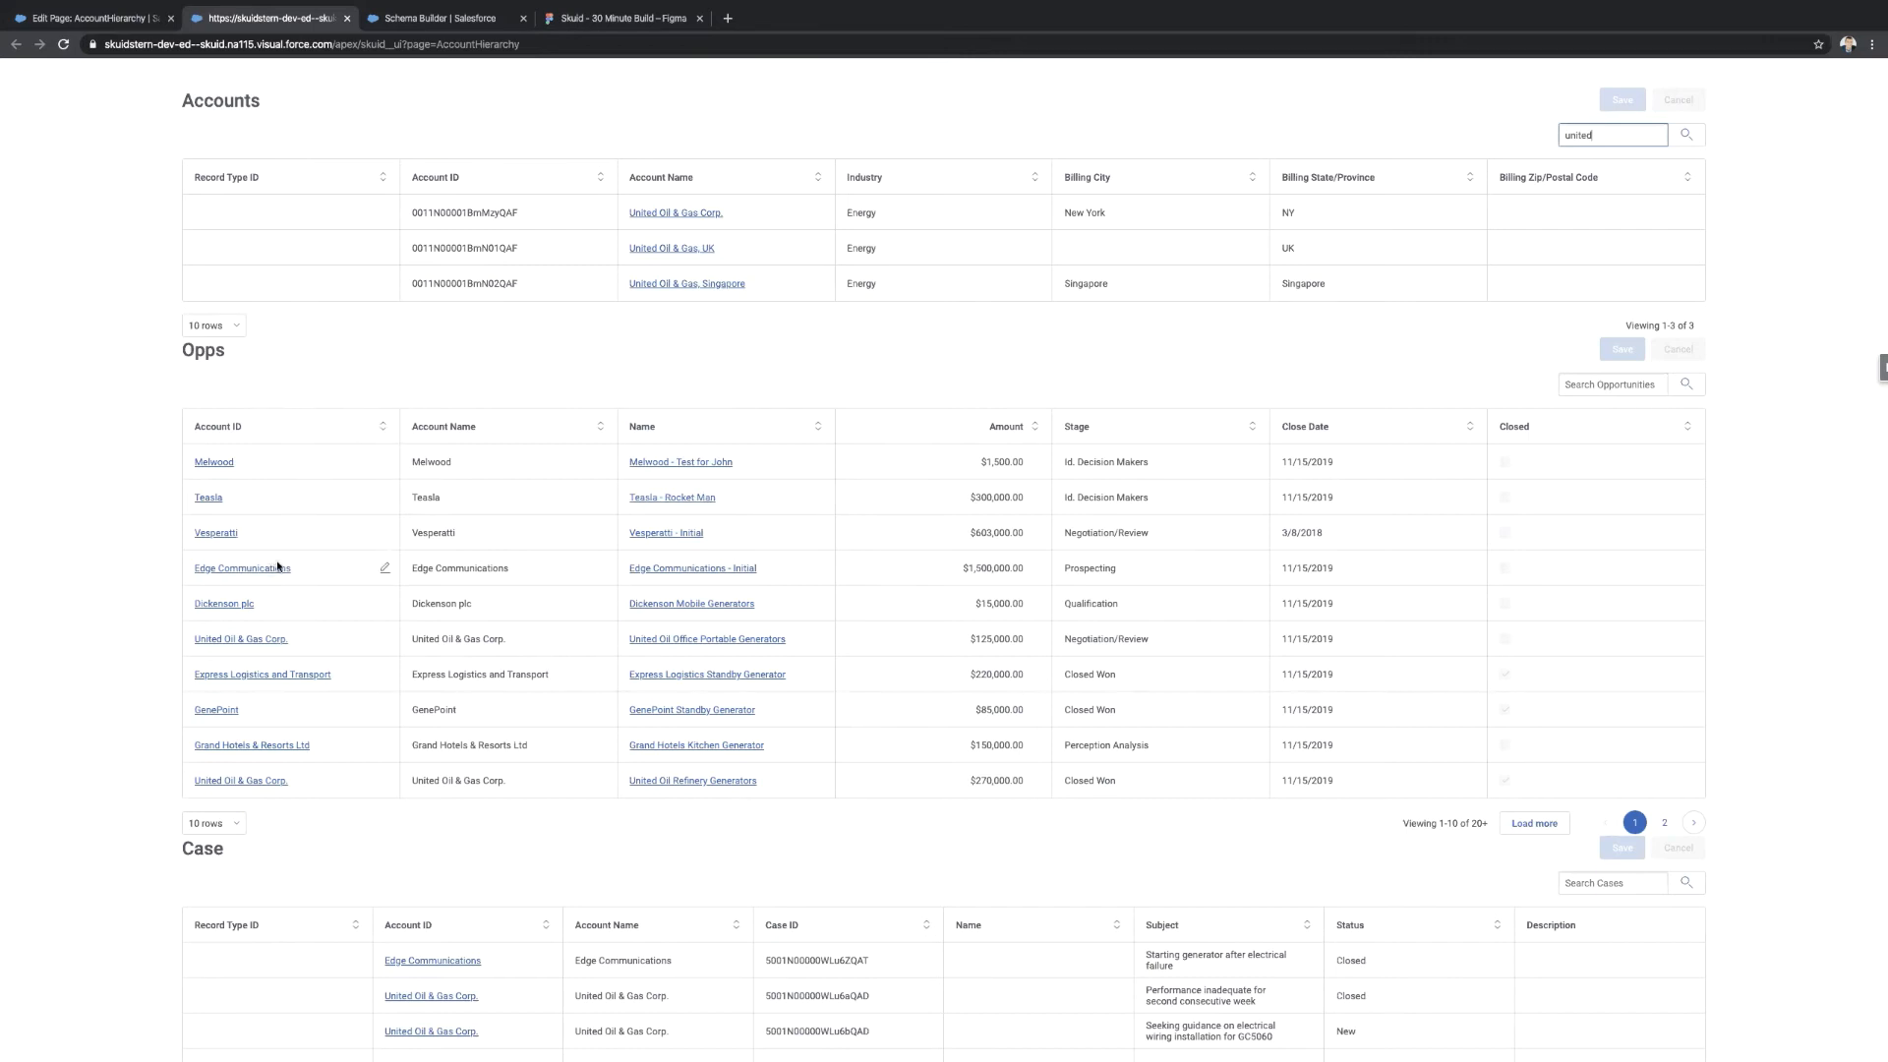
Search the Opps table for "united" and check both pages of matching opportunities.
left_click(1620, 385)
type("united")
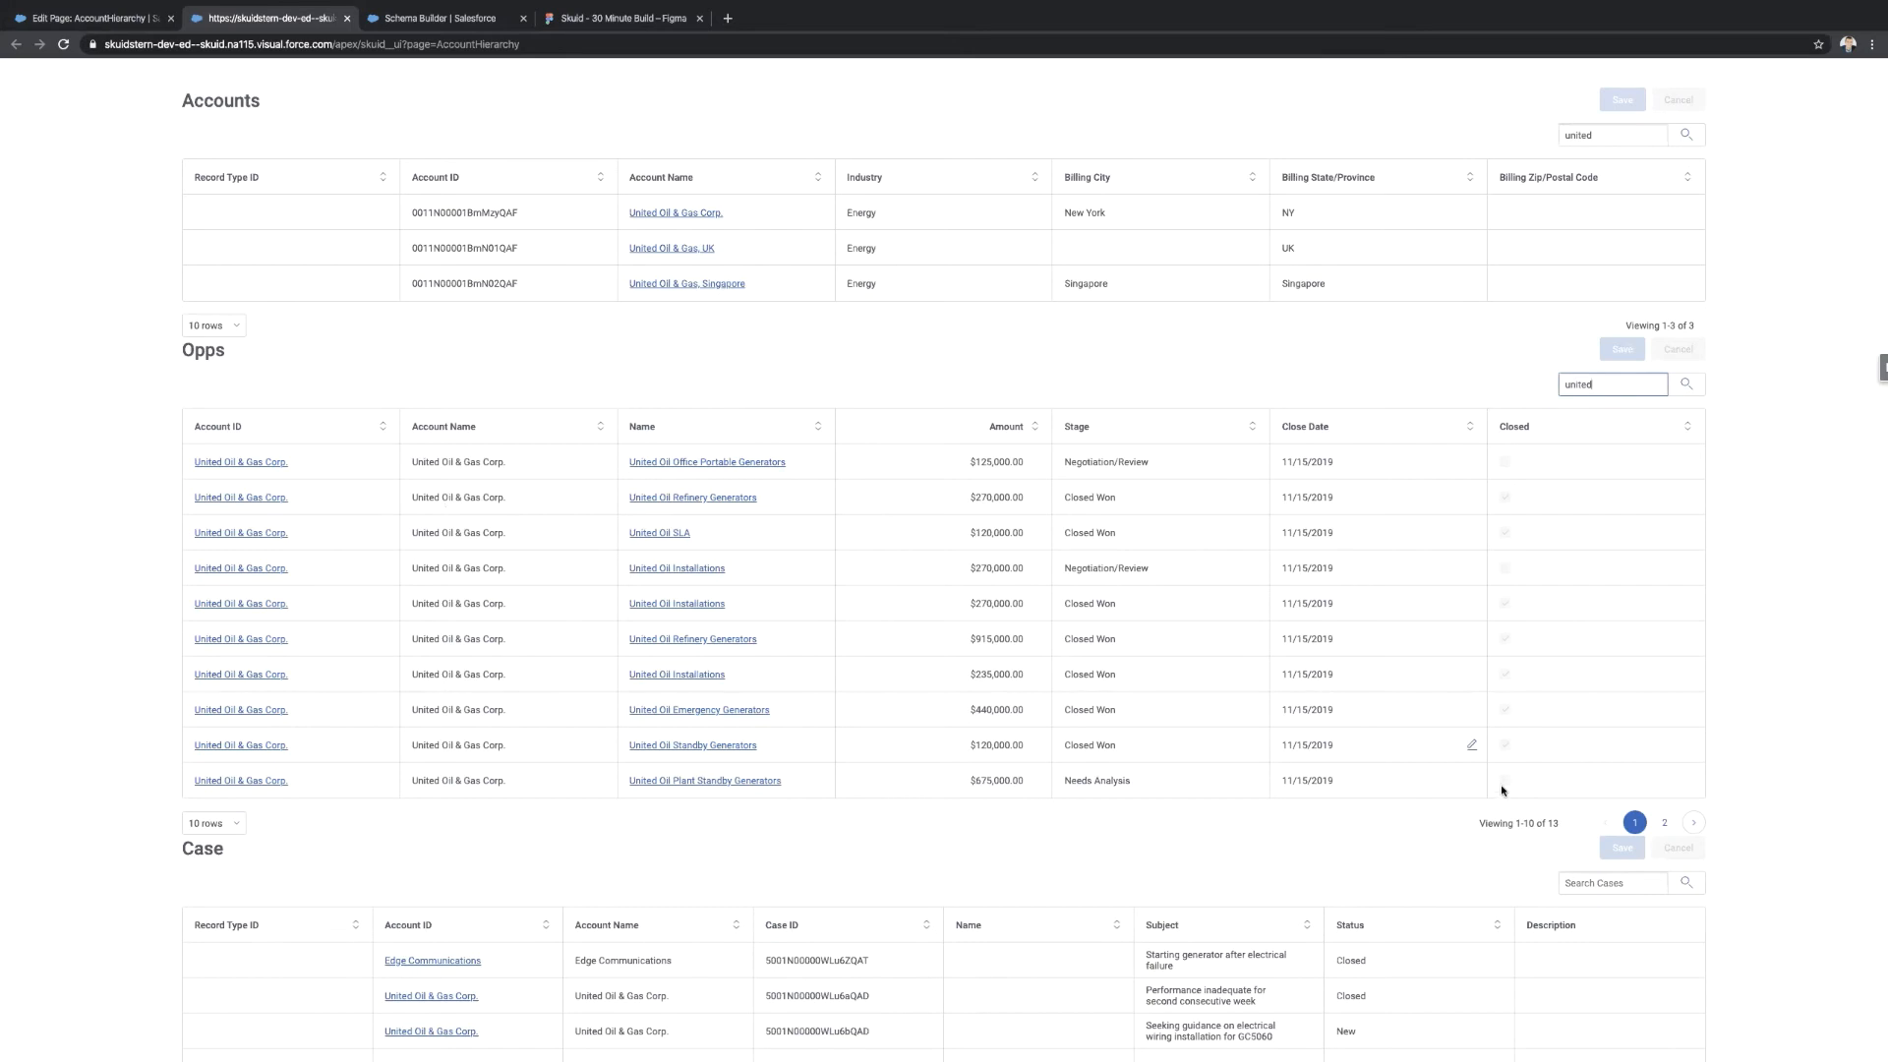
left_click(1664, 826)
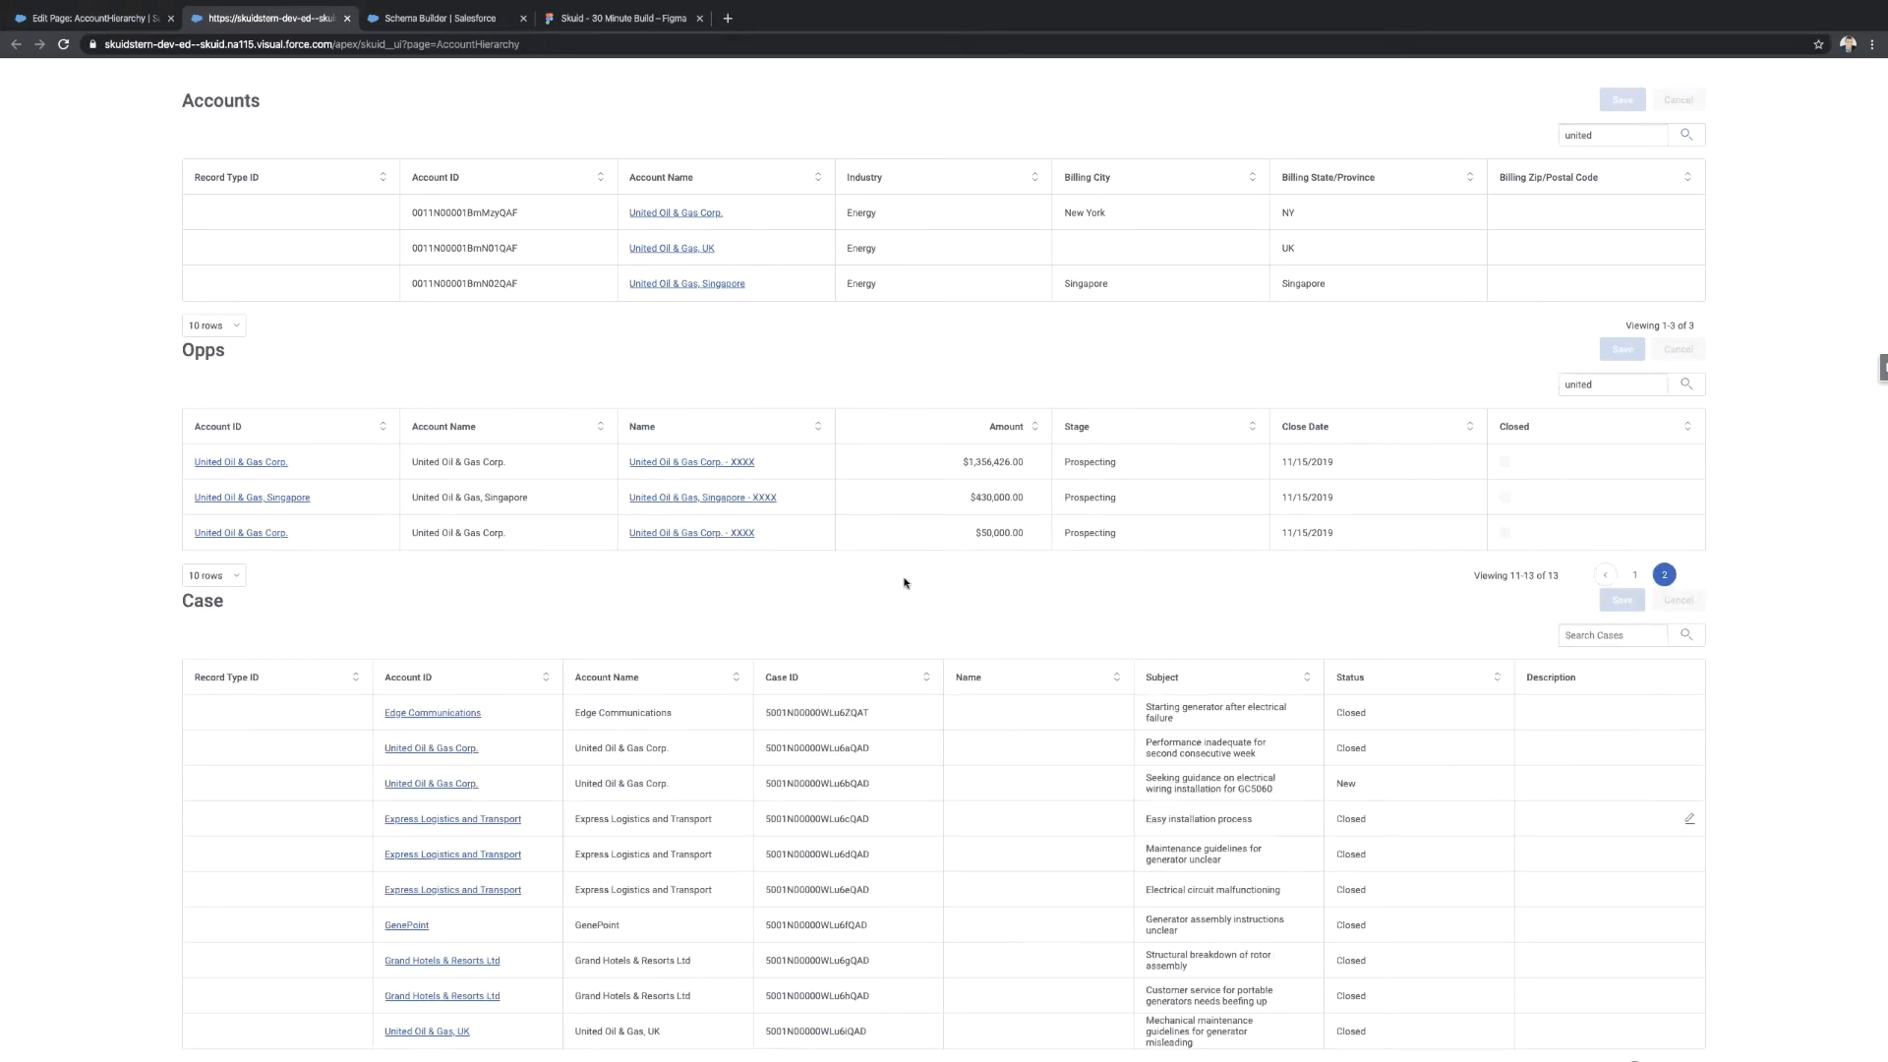
left_click(1632, 579)
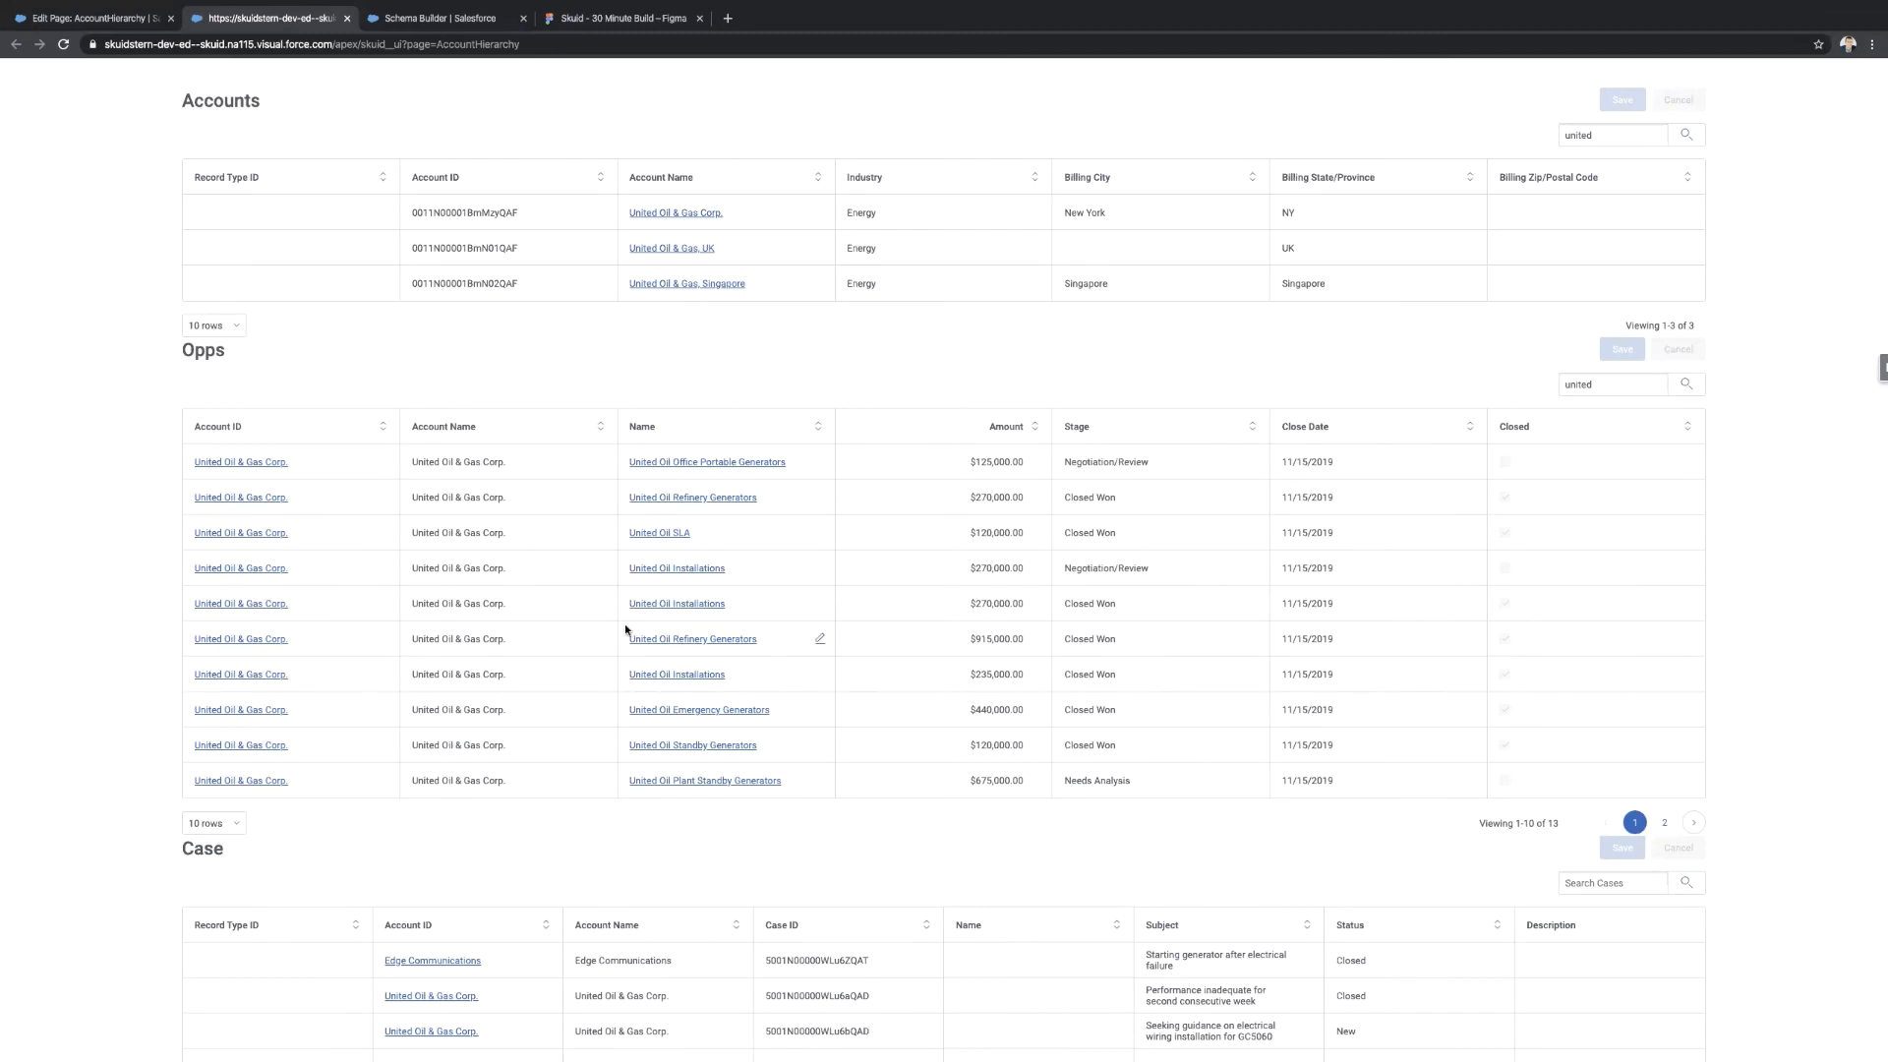
left_click(1664, 823)
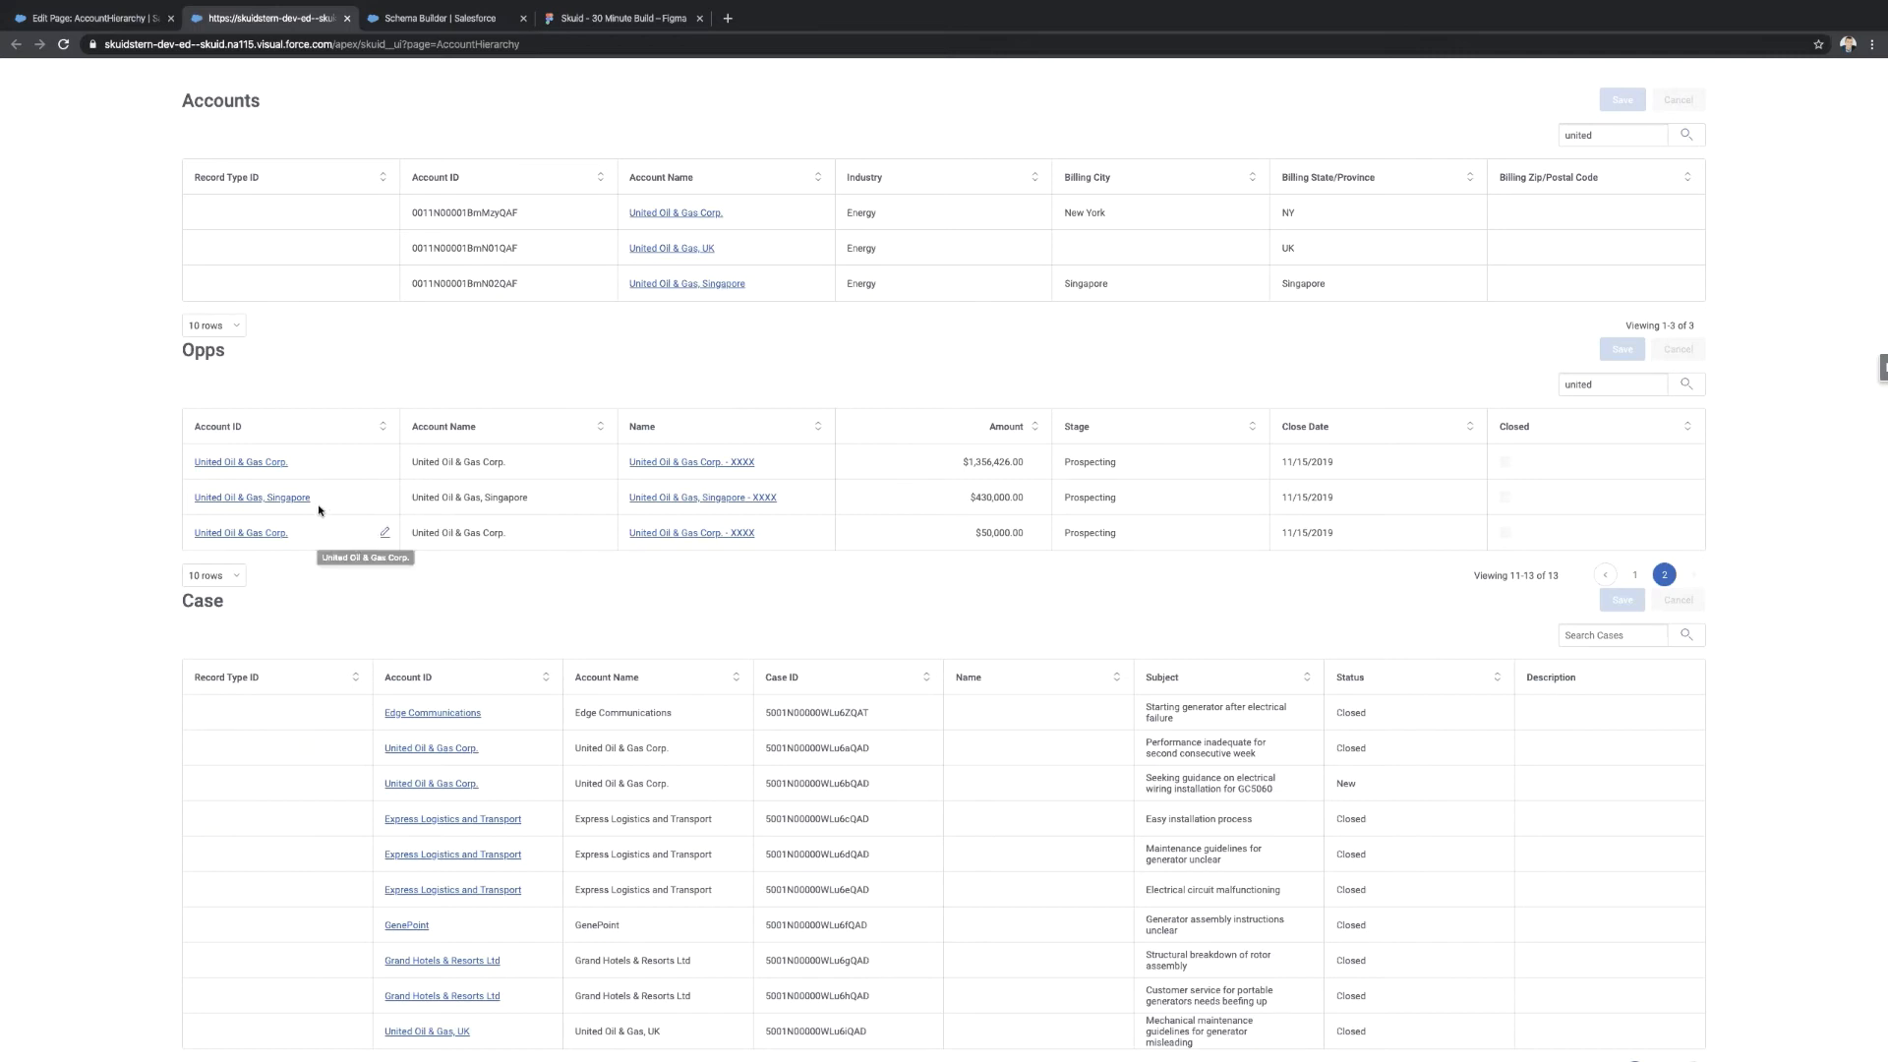
left_click(1632, 576)
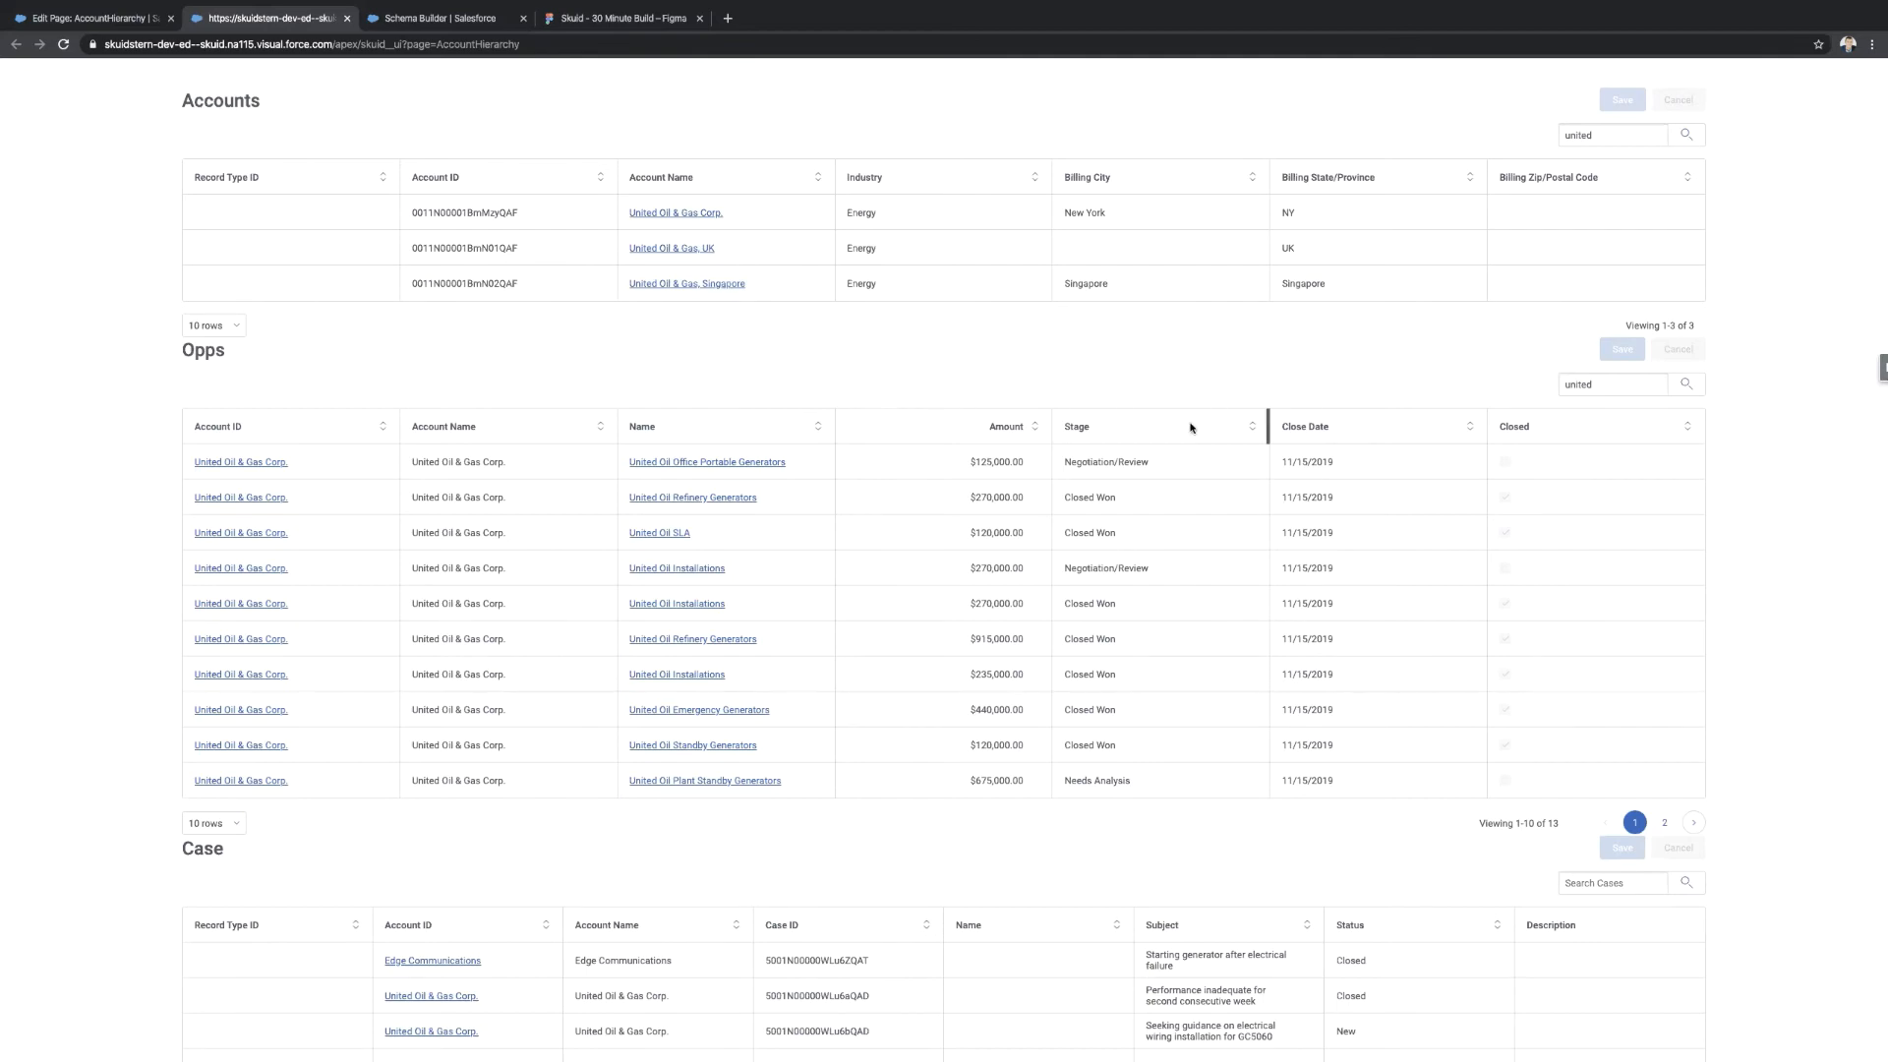
Search the Case table for "united" and review the filtered tables together.
scroll(1190, 426, "down", 2)
scroll(1118, 491, "down", 1)
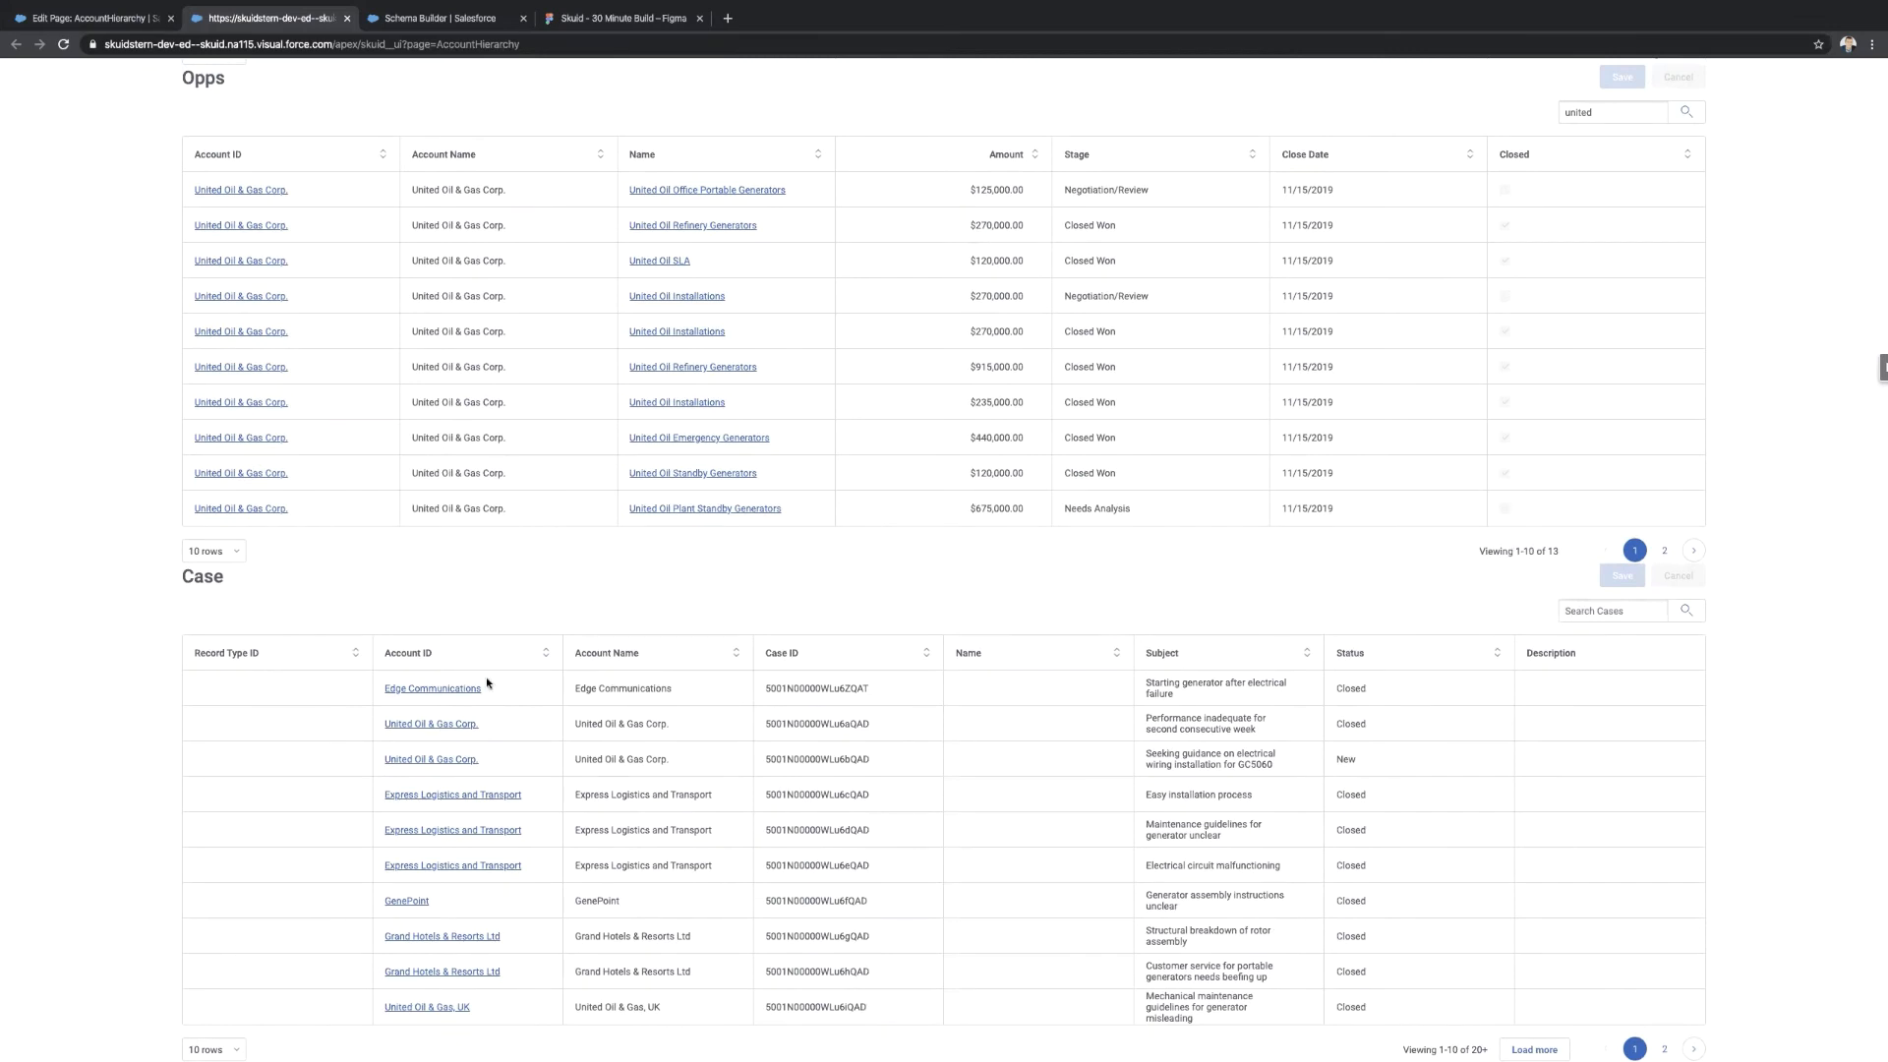
left_click(1620, 611)
type("united")
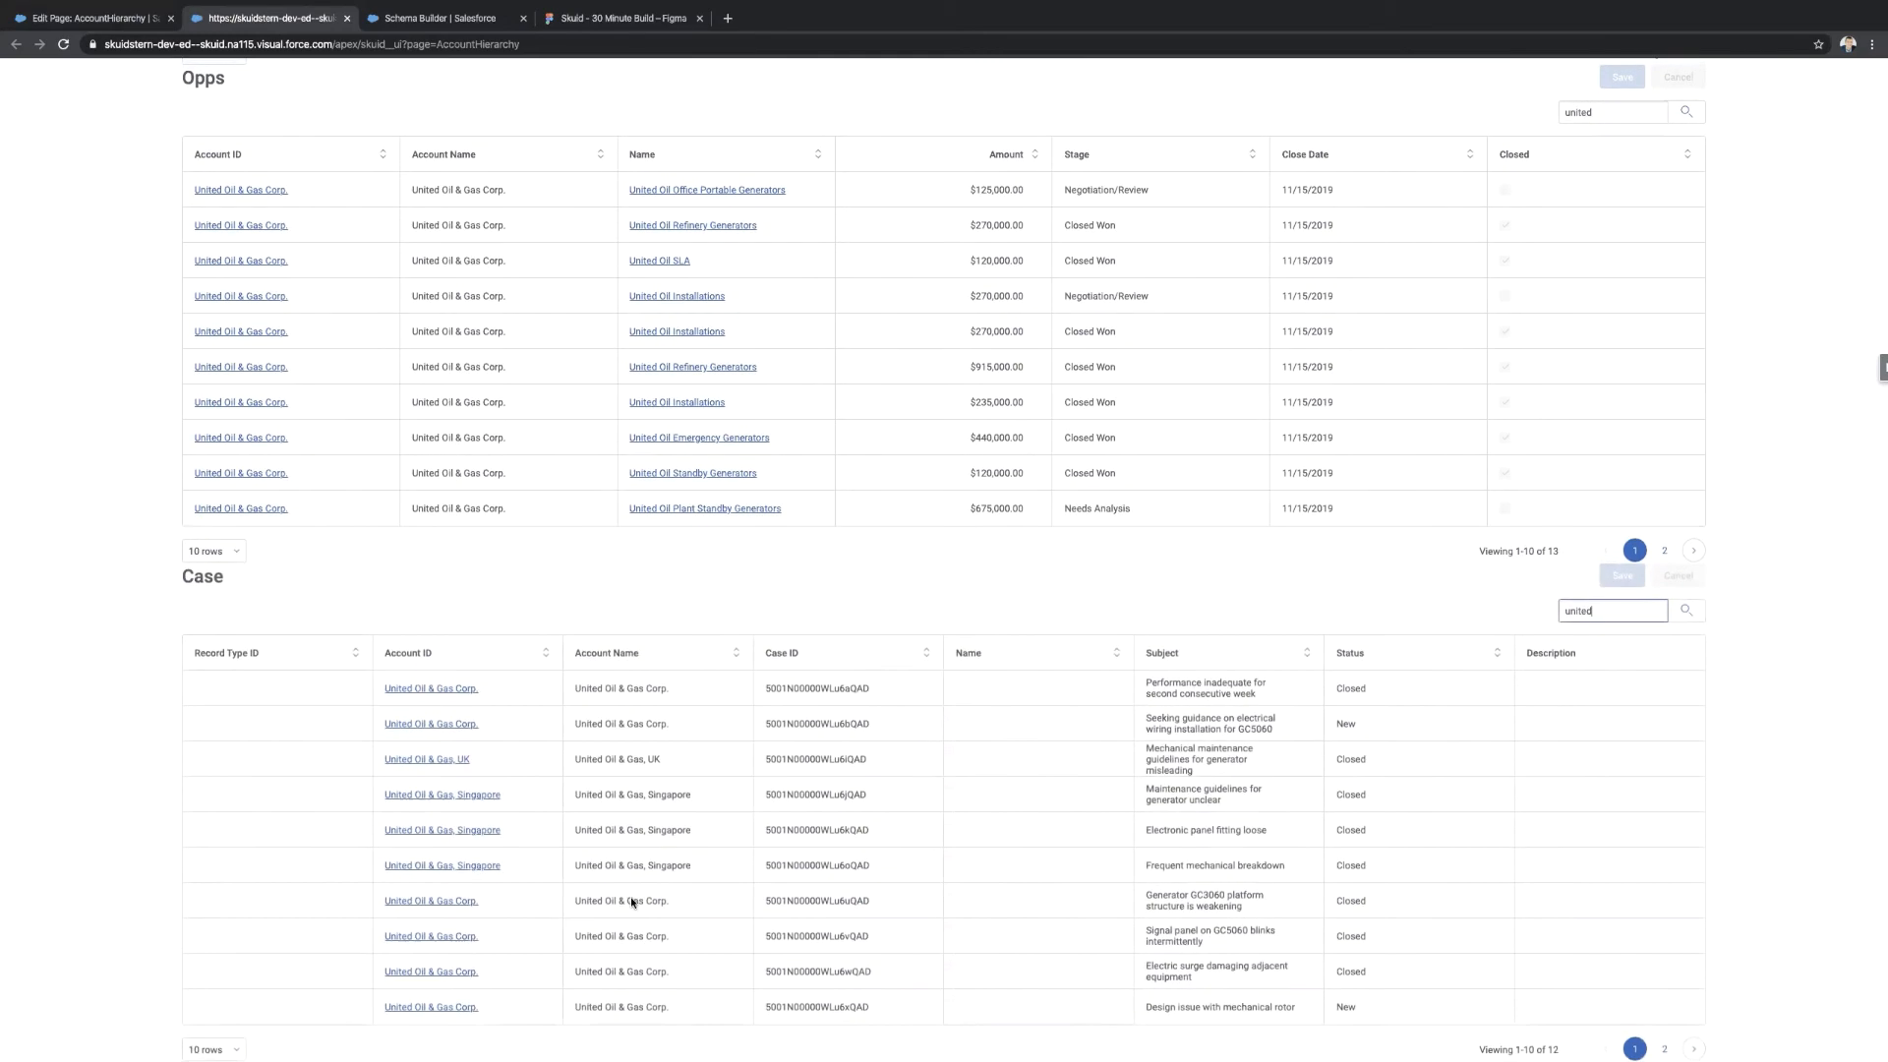
scroll(735, 877, "up", 3)
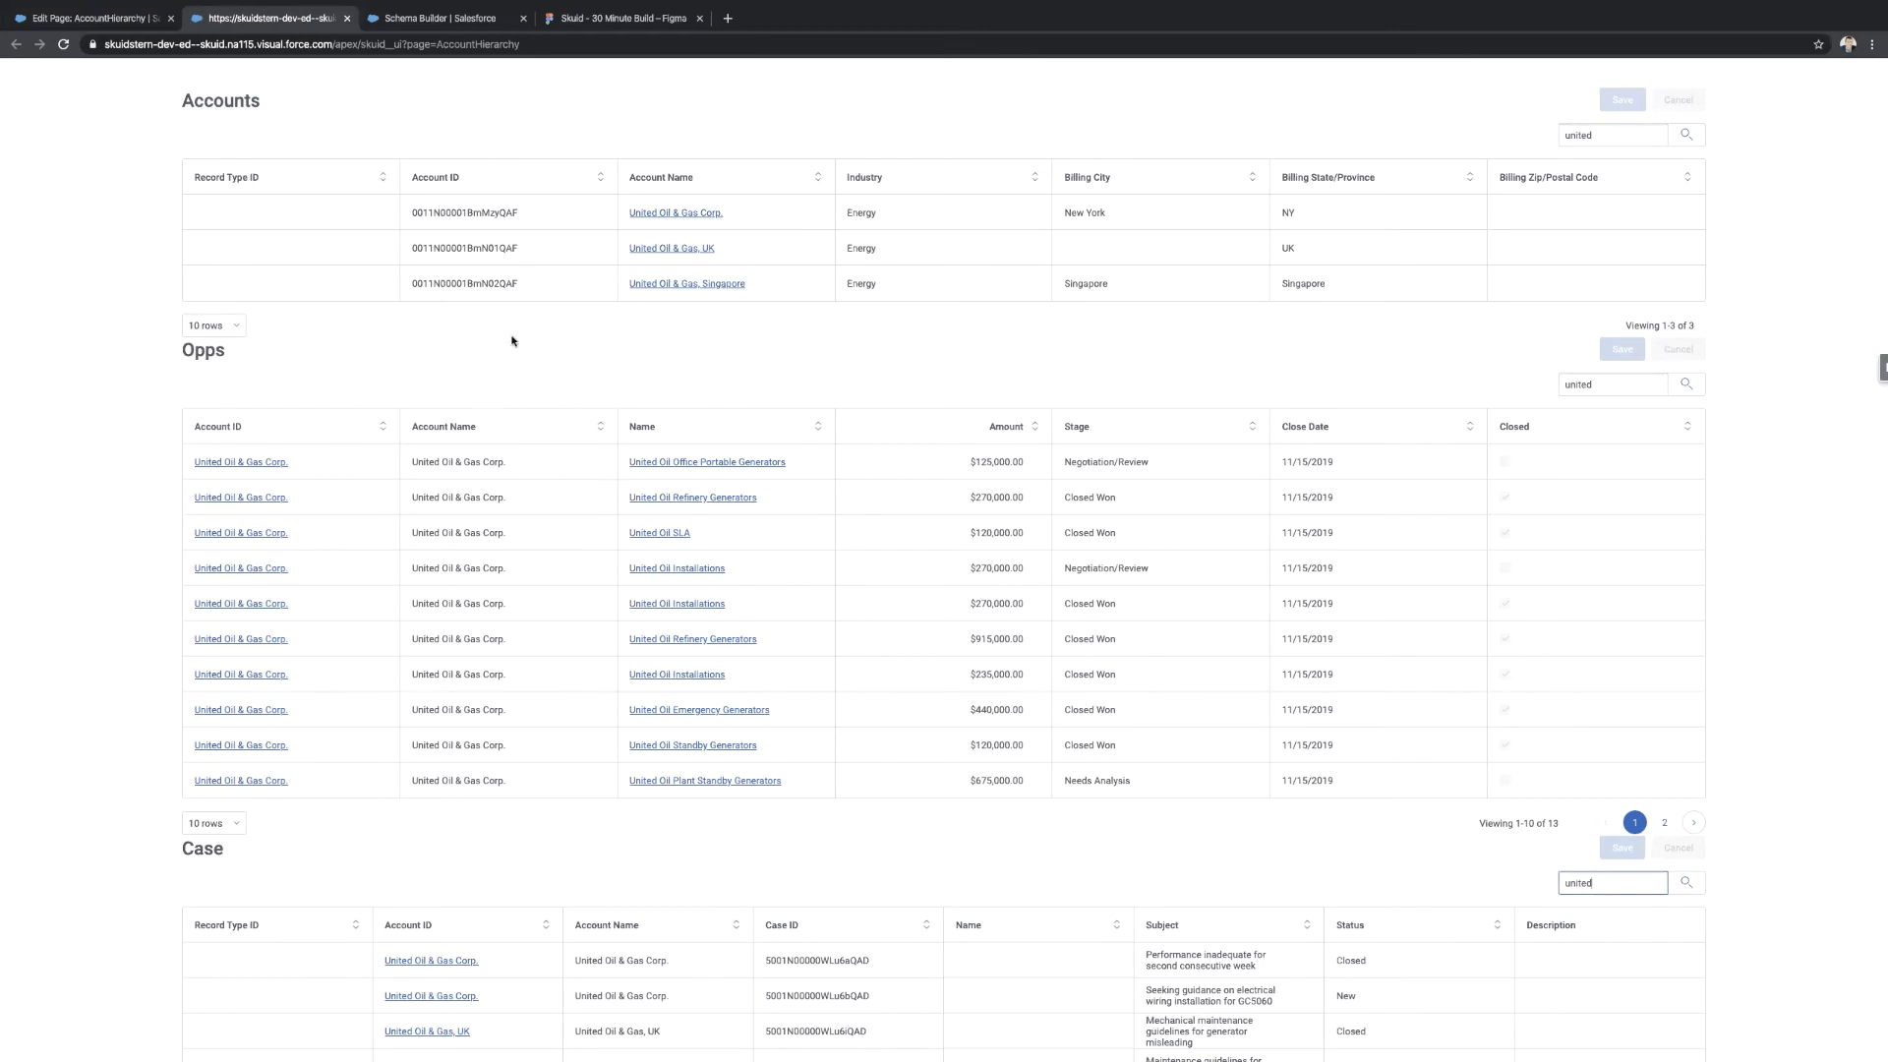
Back in the page composer, add a condition to the Account model that filters on the Account ID field.
left_click(94, 17)
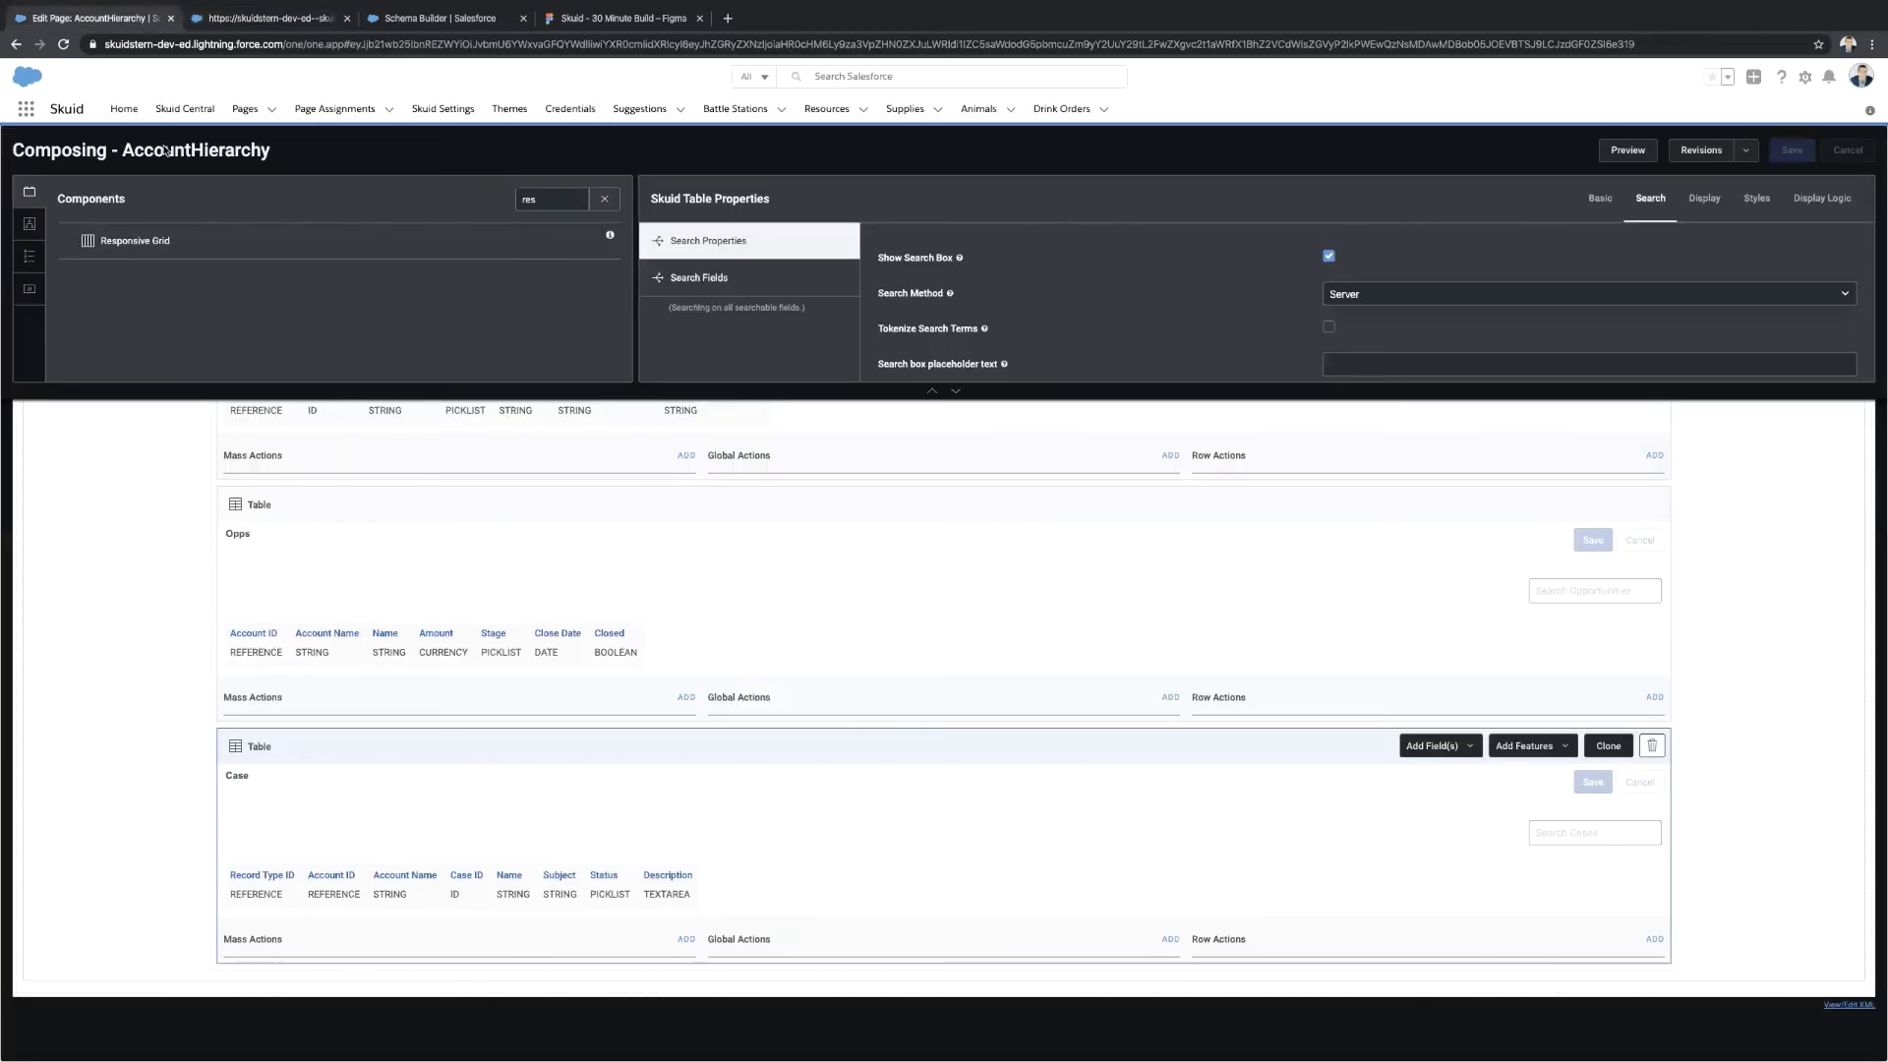
left_click(604, 199)
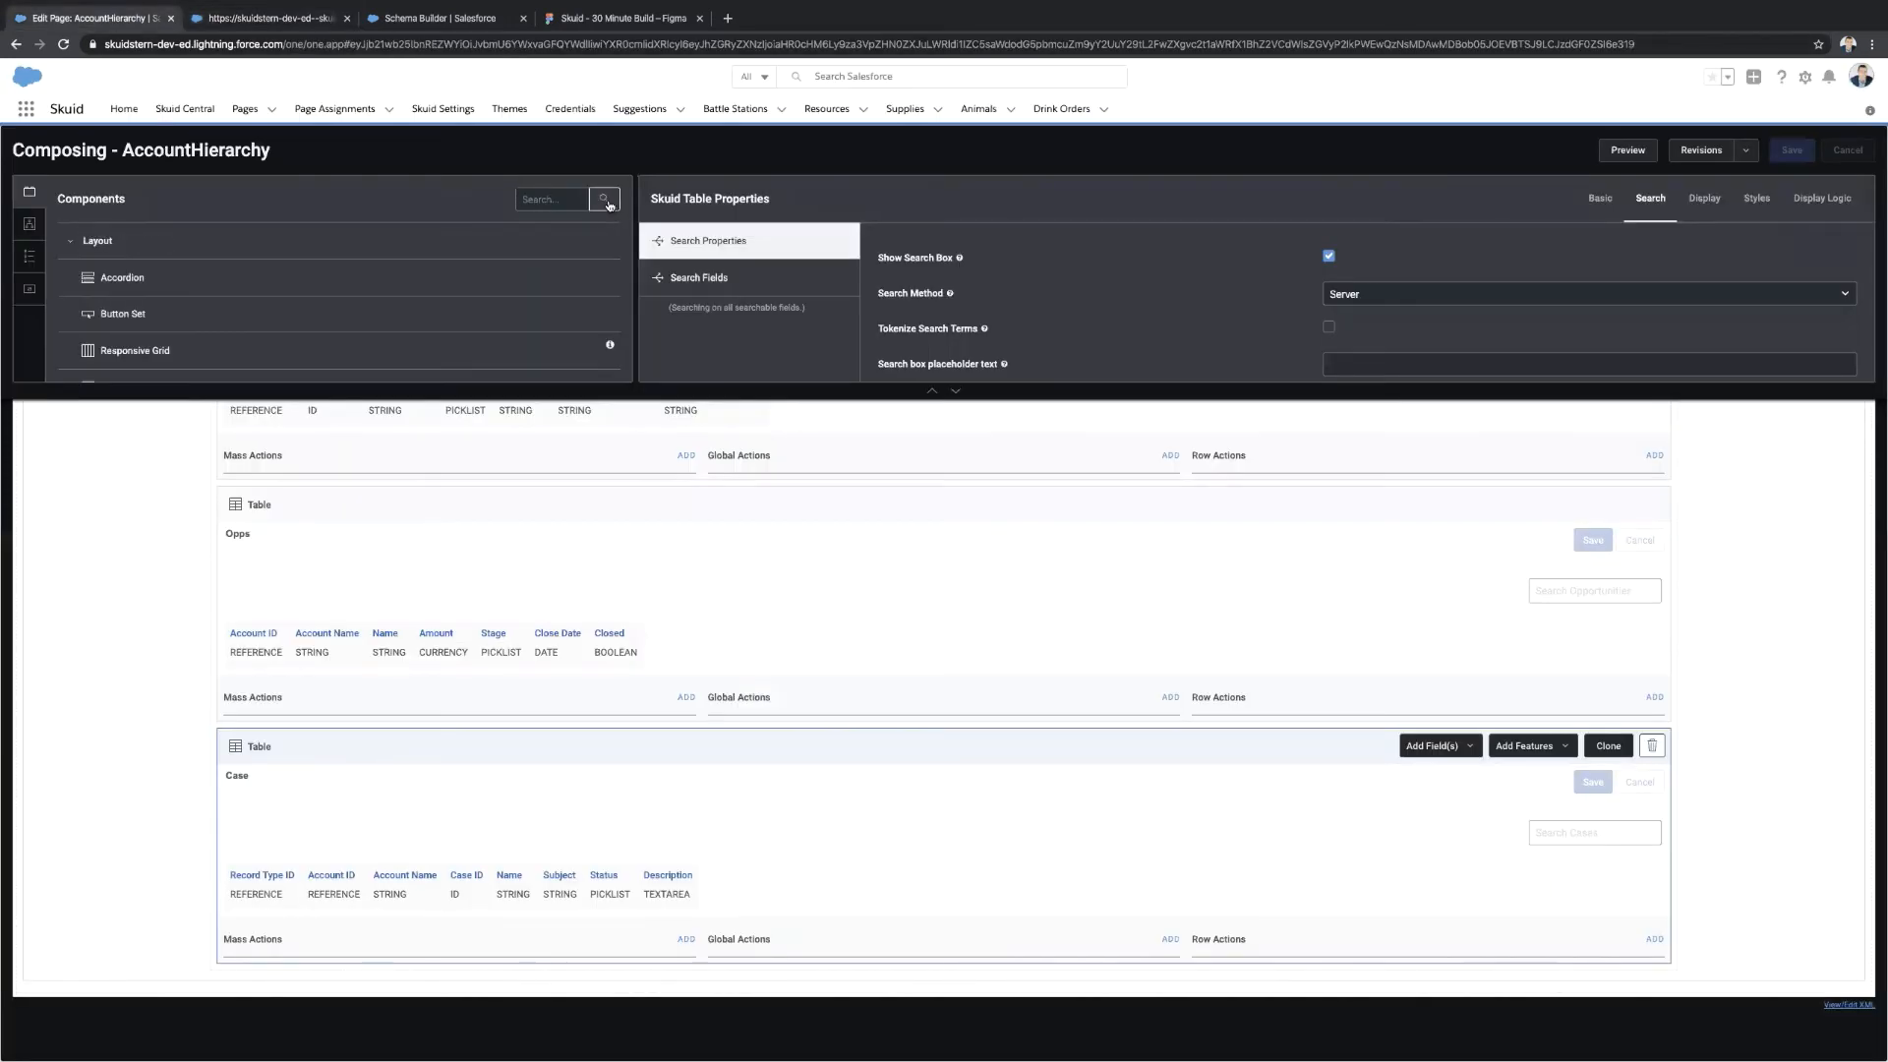
left_click(30, 223)
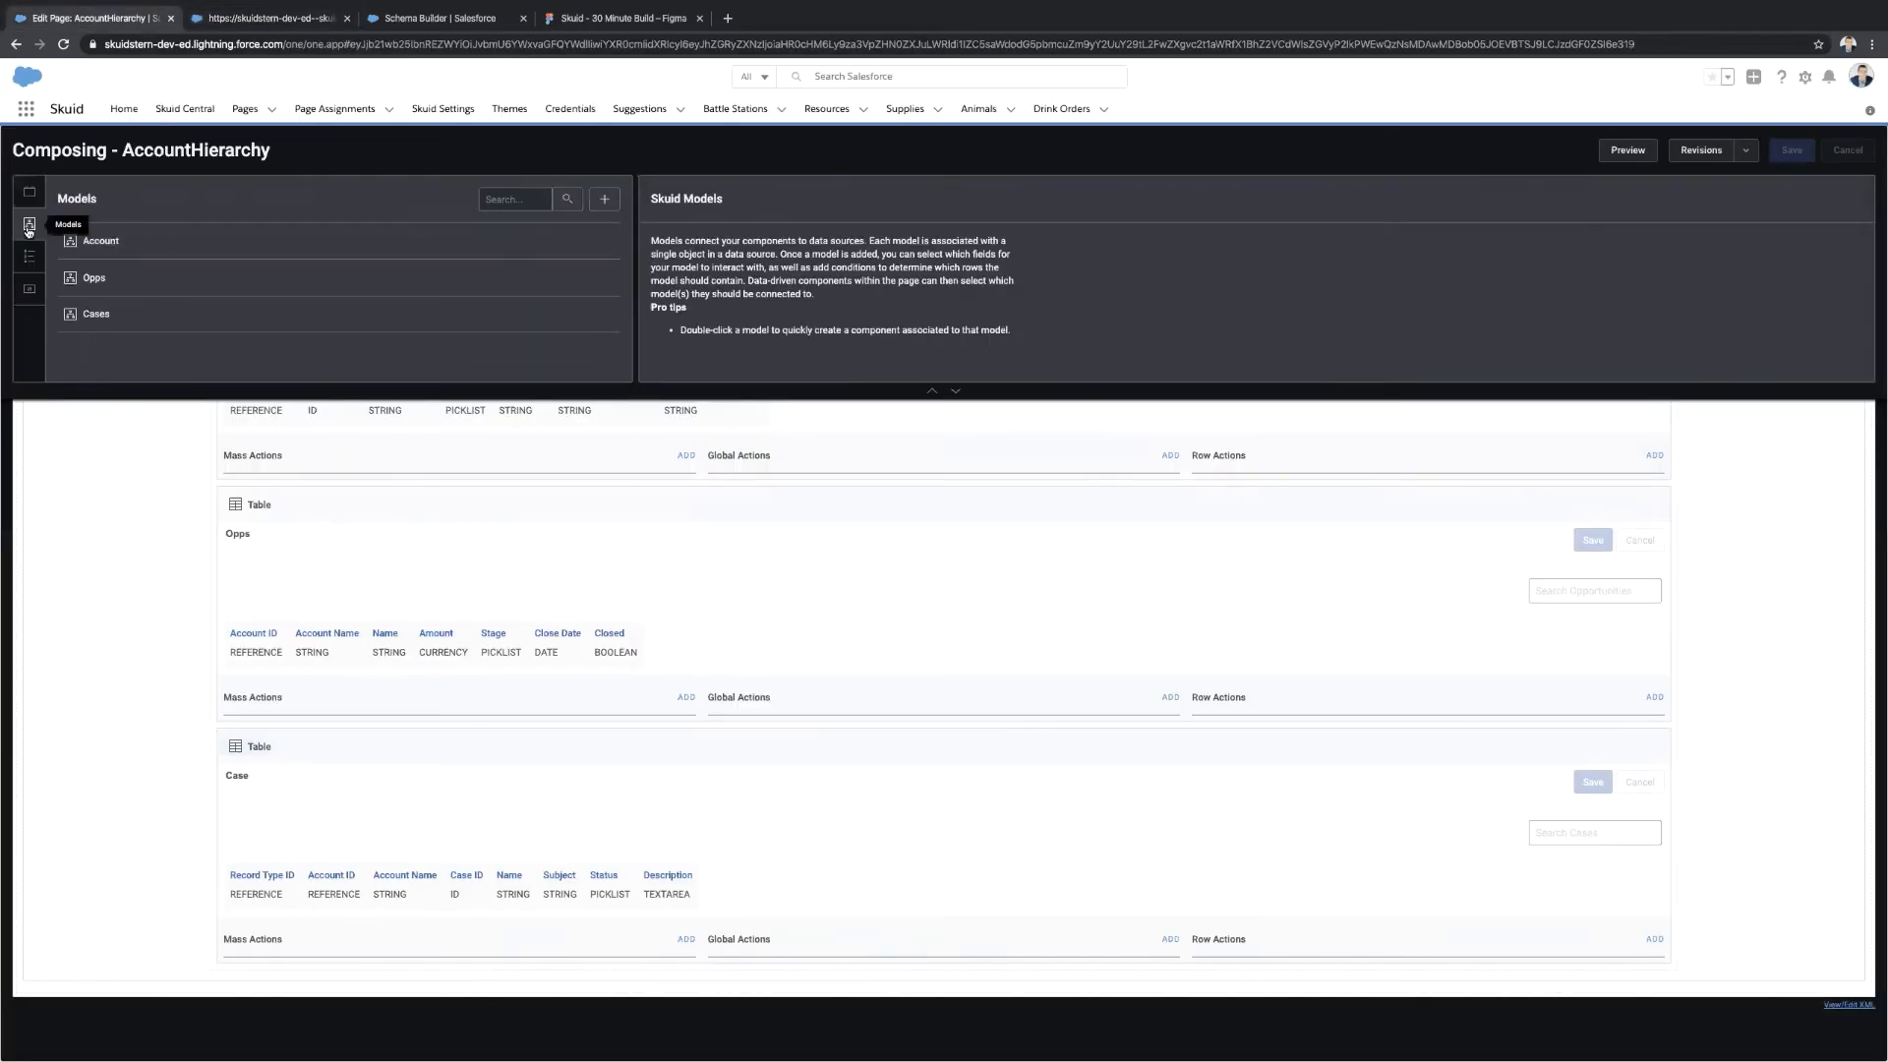
left_click(194, 248)
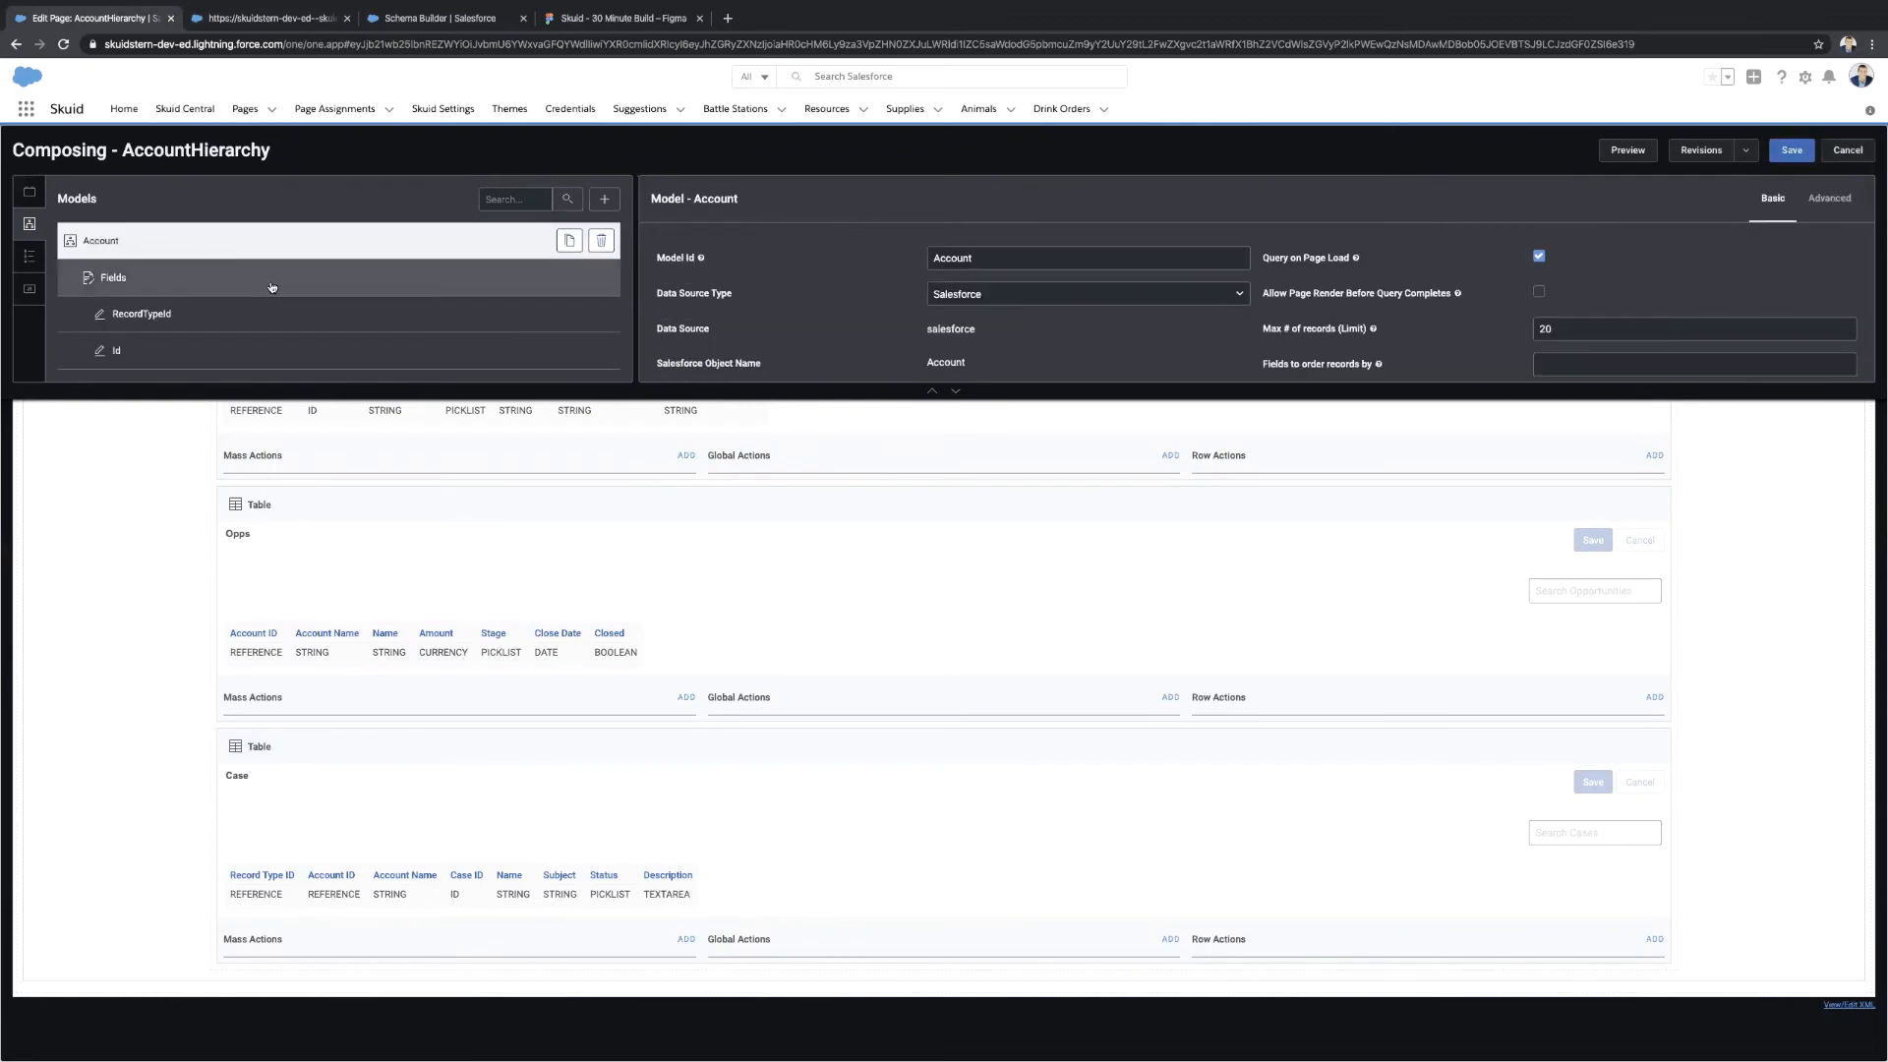
scroll(271, 288, "down", 5)
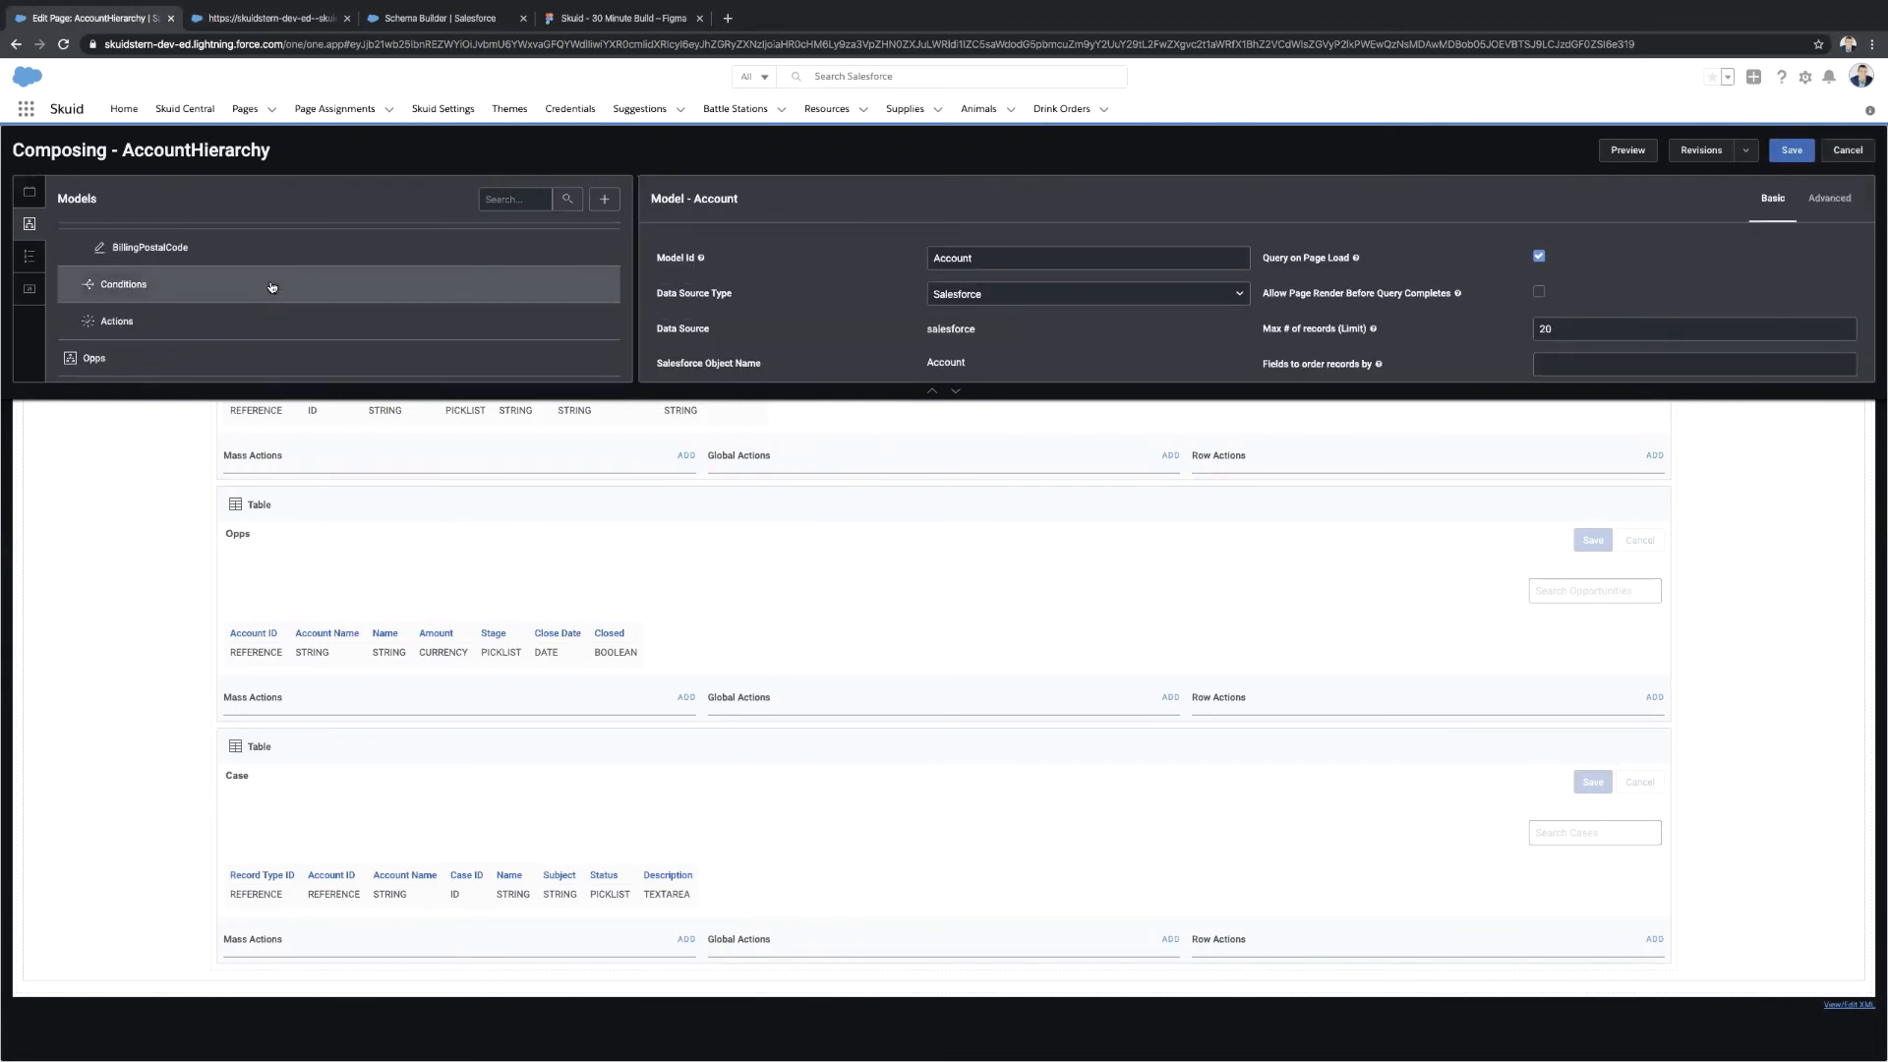
left_click(236, 294)
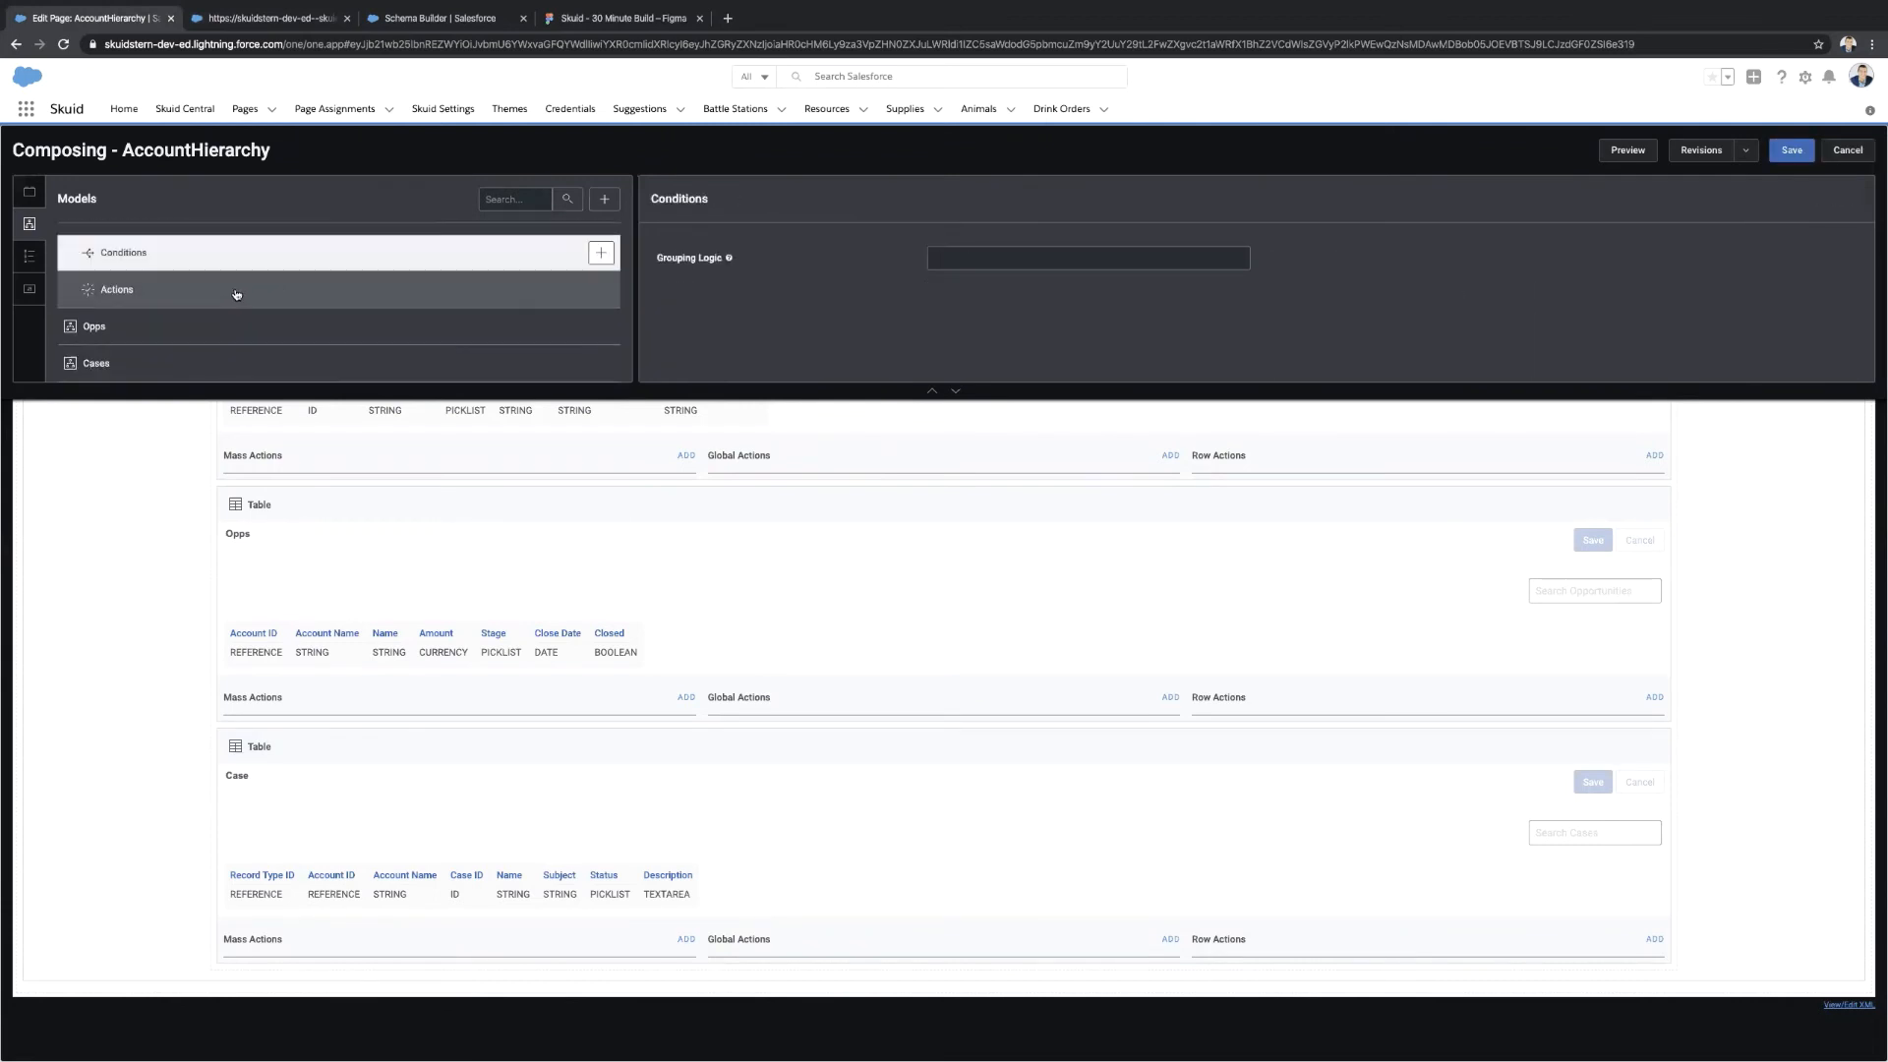
left_click(602, 254)
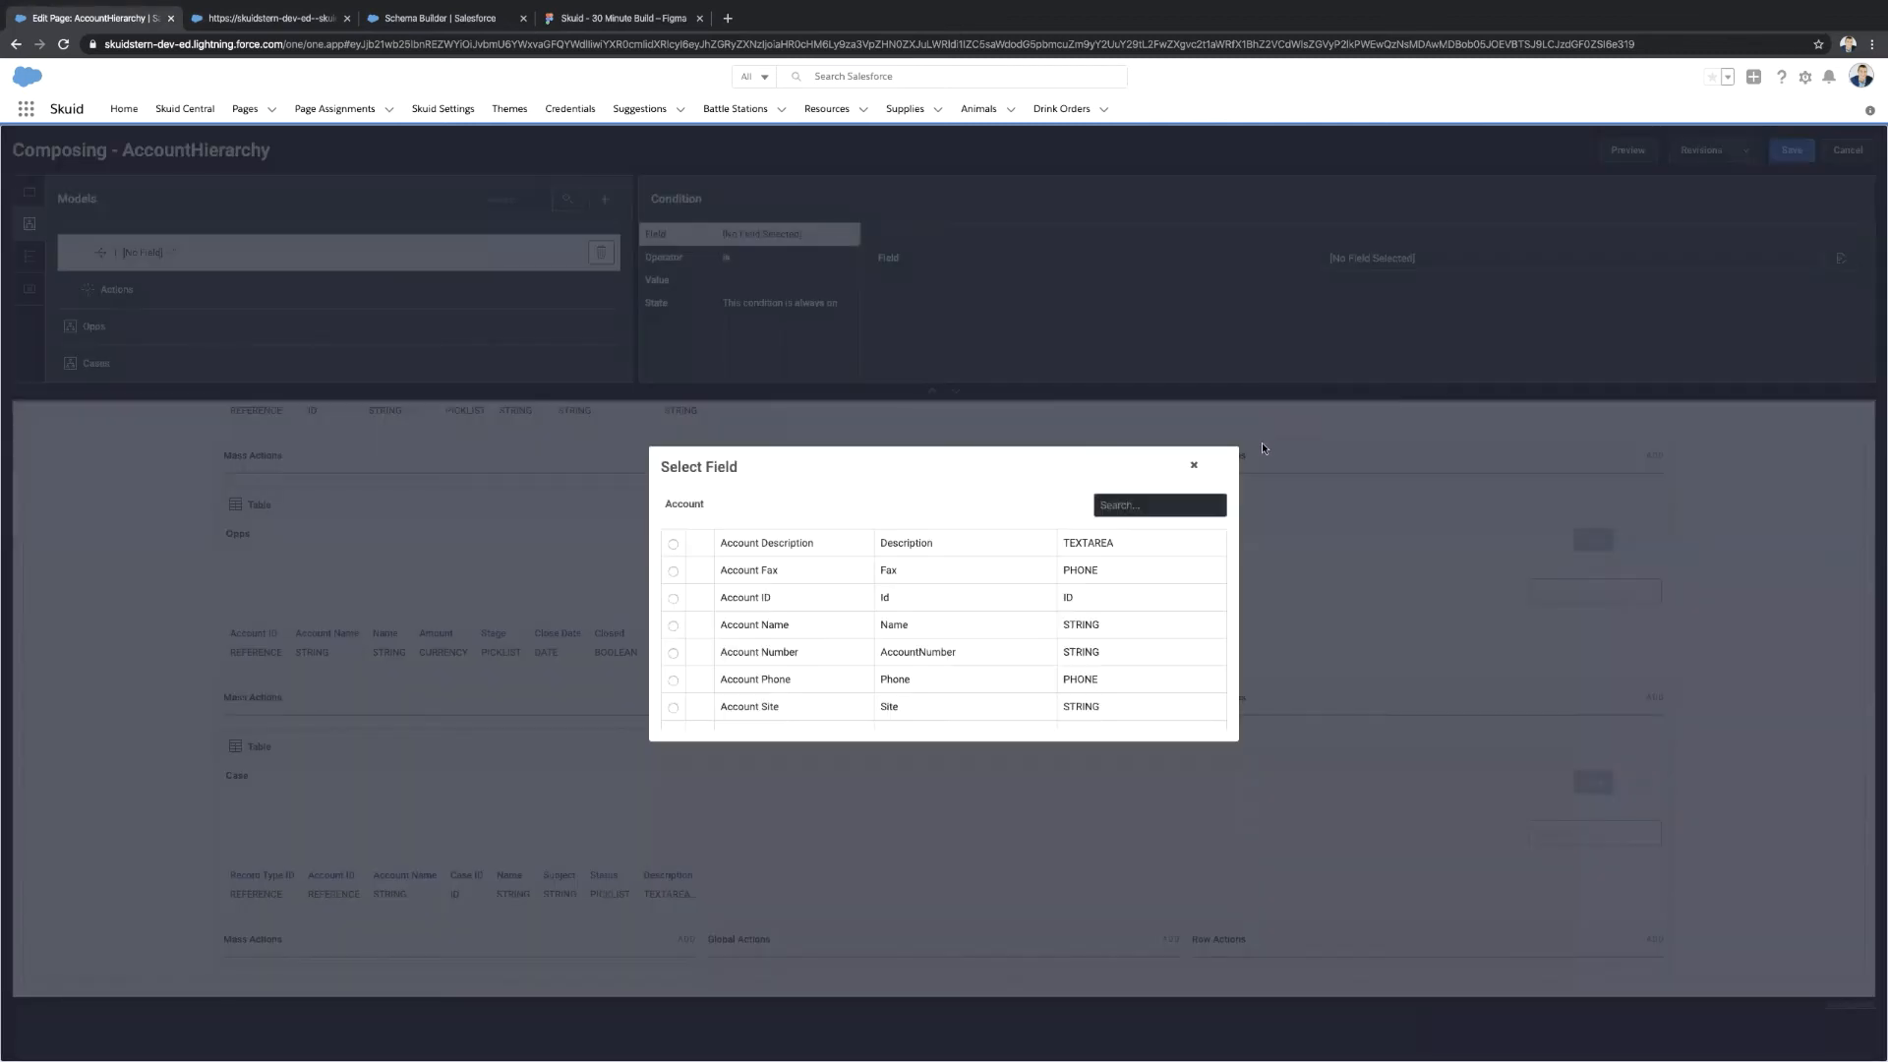
type("id")
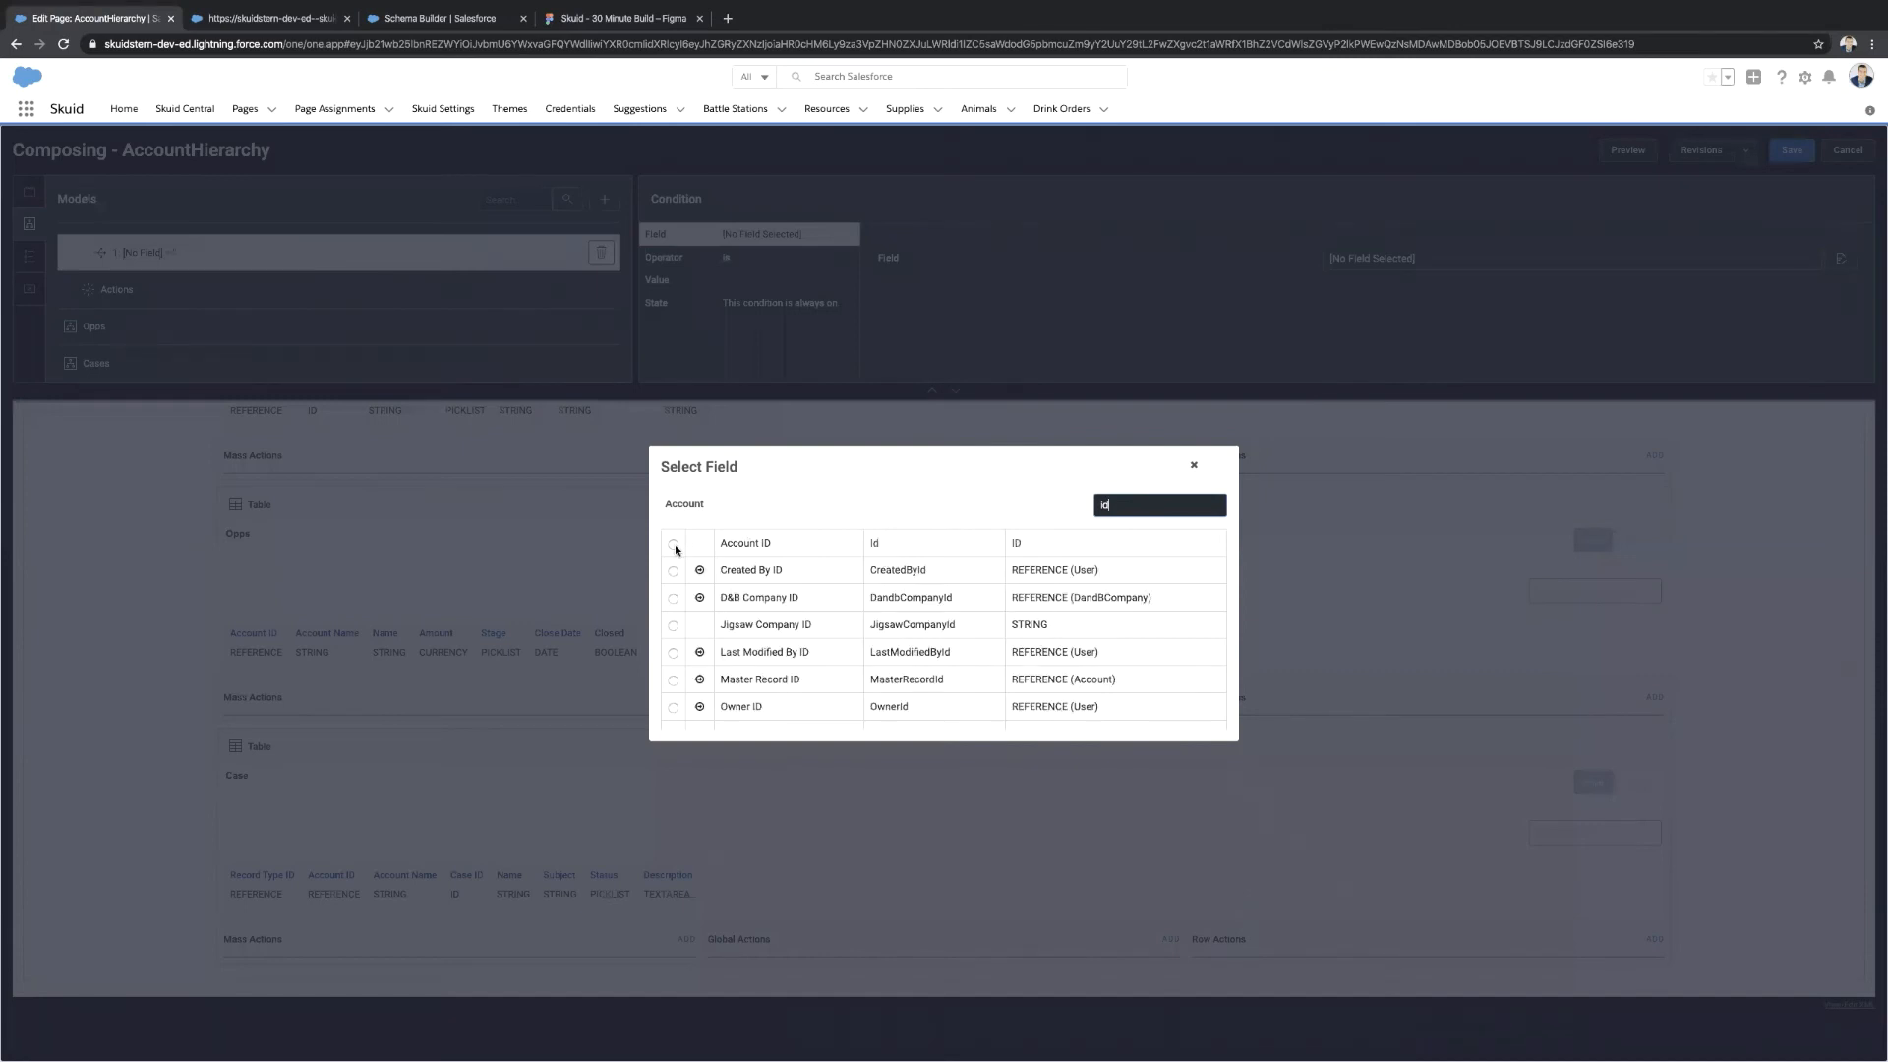
left_click(674, 546)
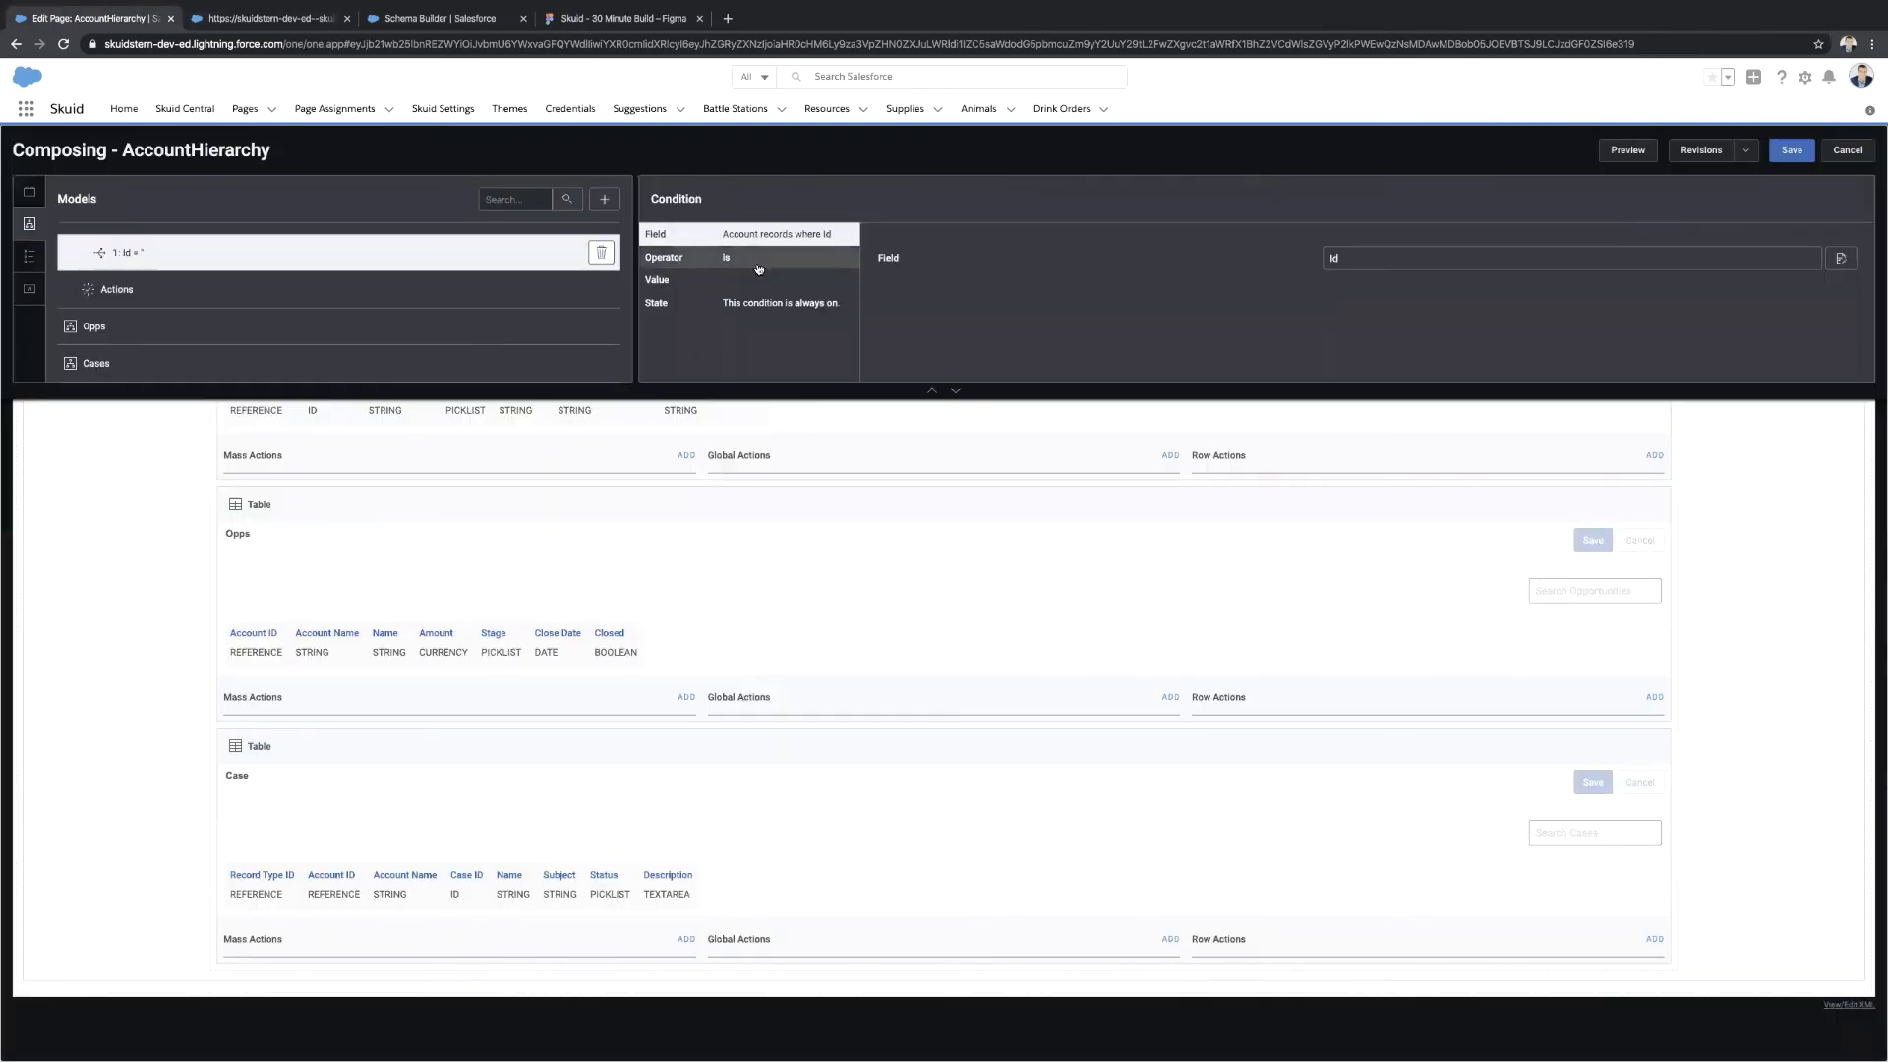
Set the Account condition's value to the Page/URL parameter "id".
left_click(758, 282)
left_click(1382, 261)
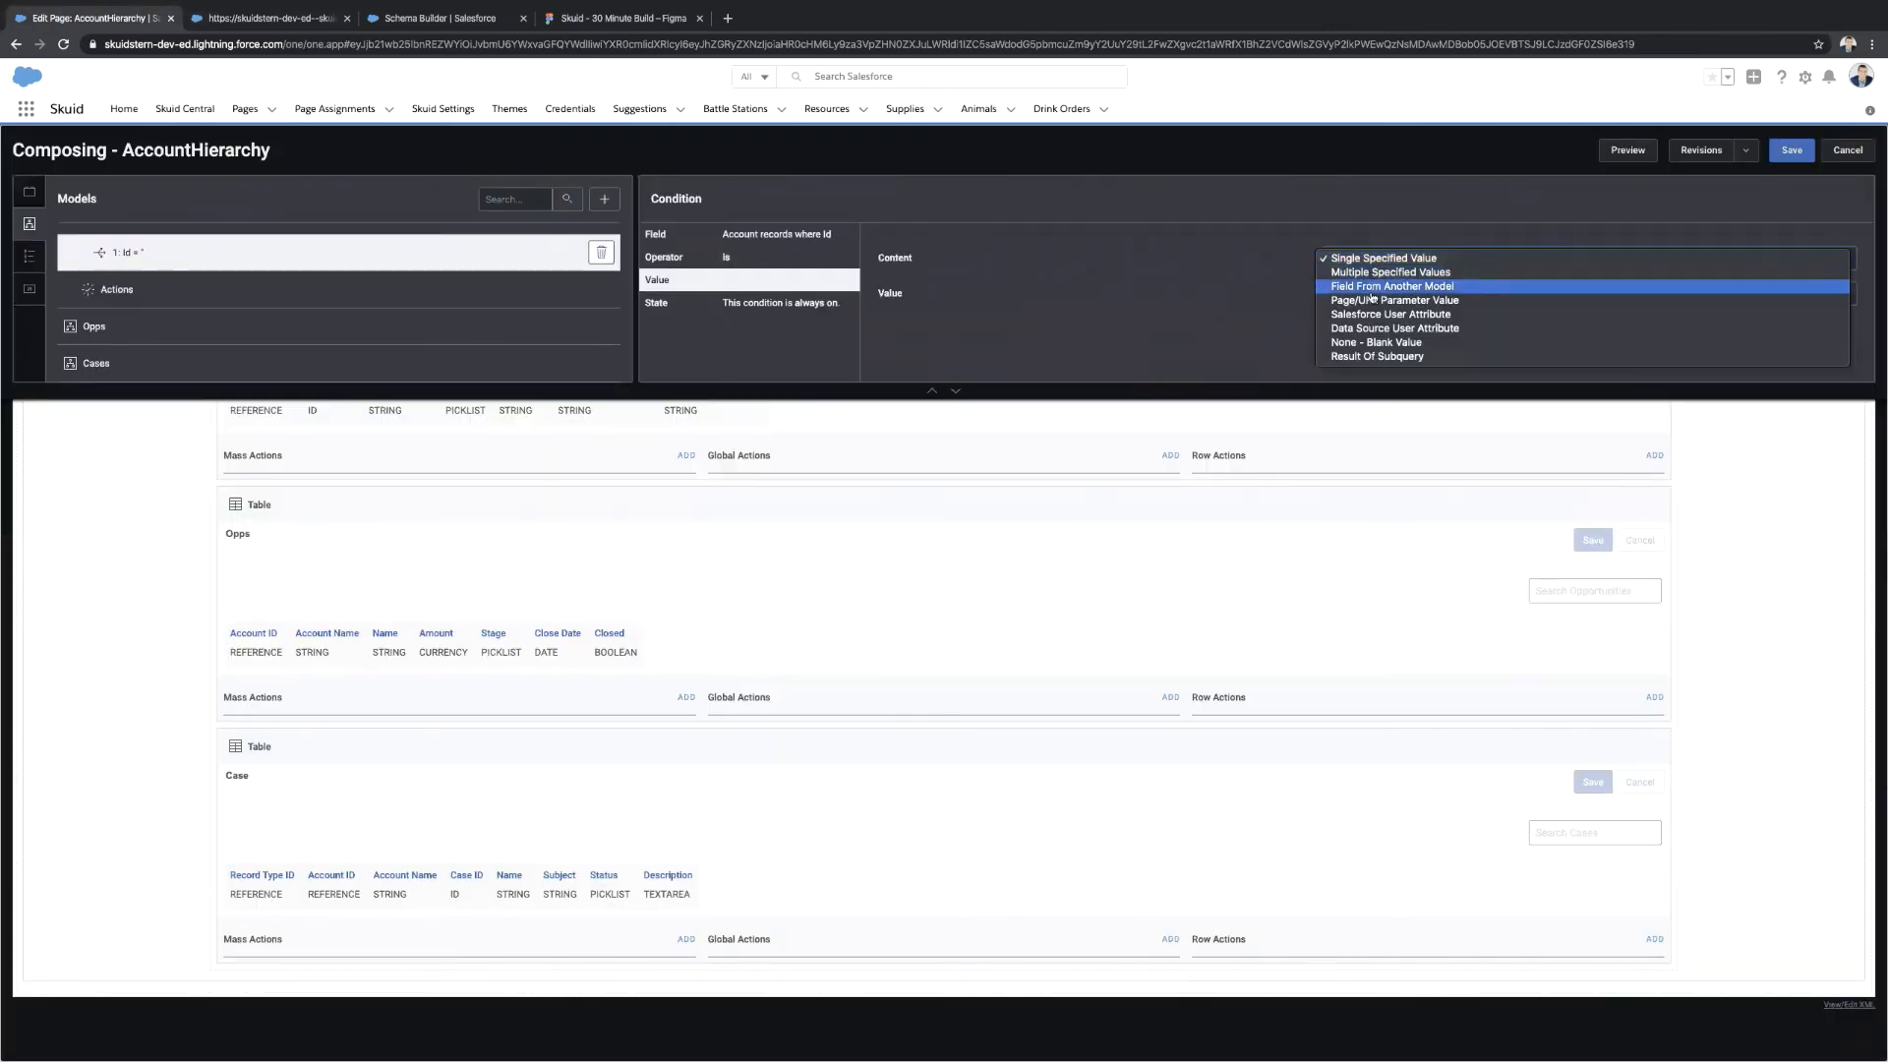
left_click(1373, 300)
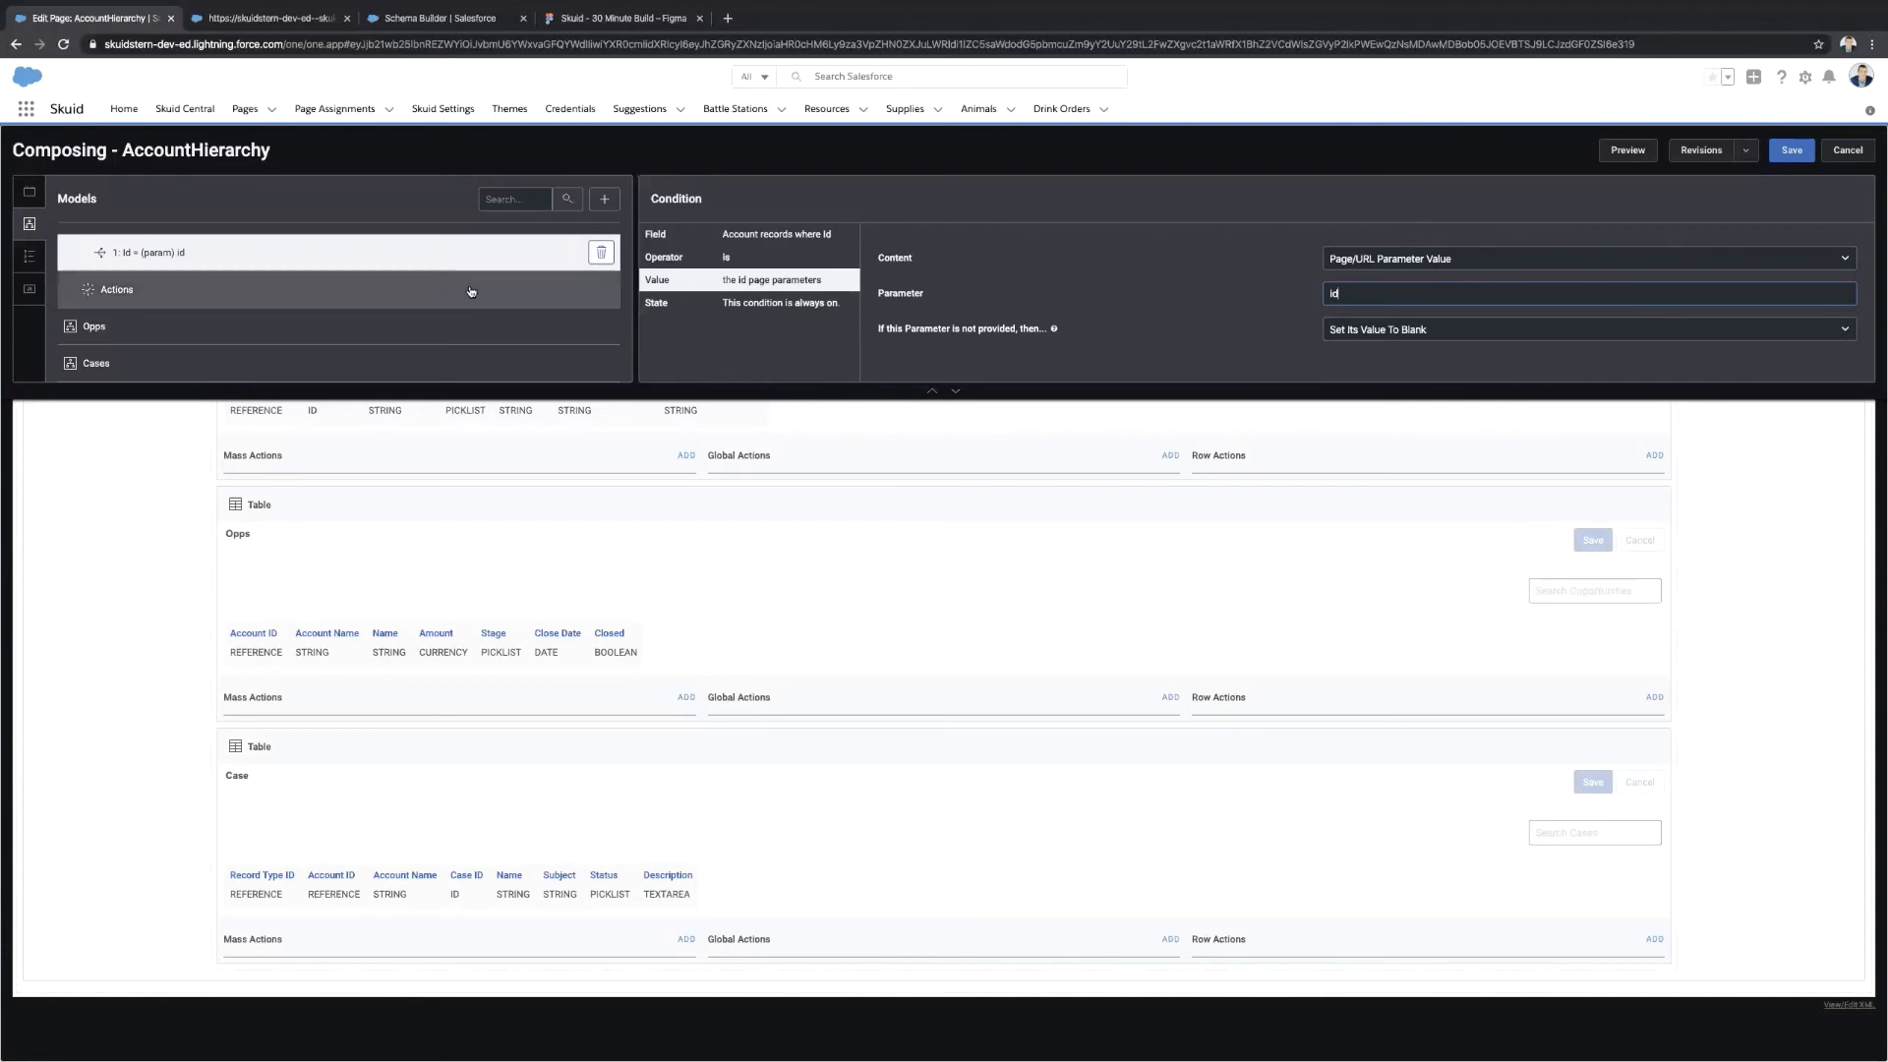
Add a condition to the Opps model matching AccountId to the Id field from the Account model.
left_click(309, 328)
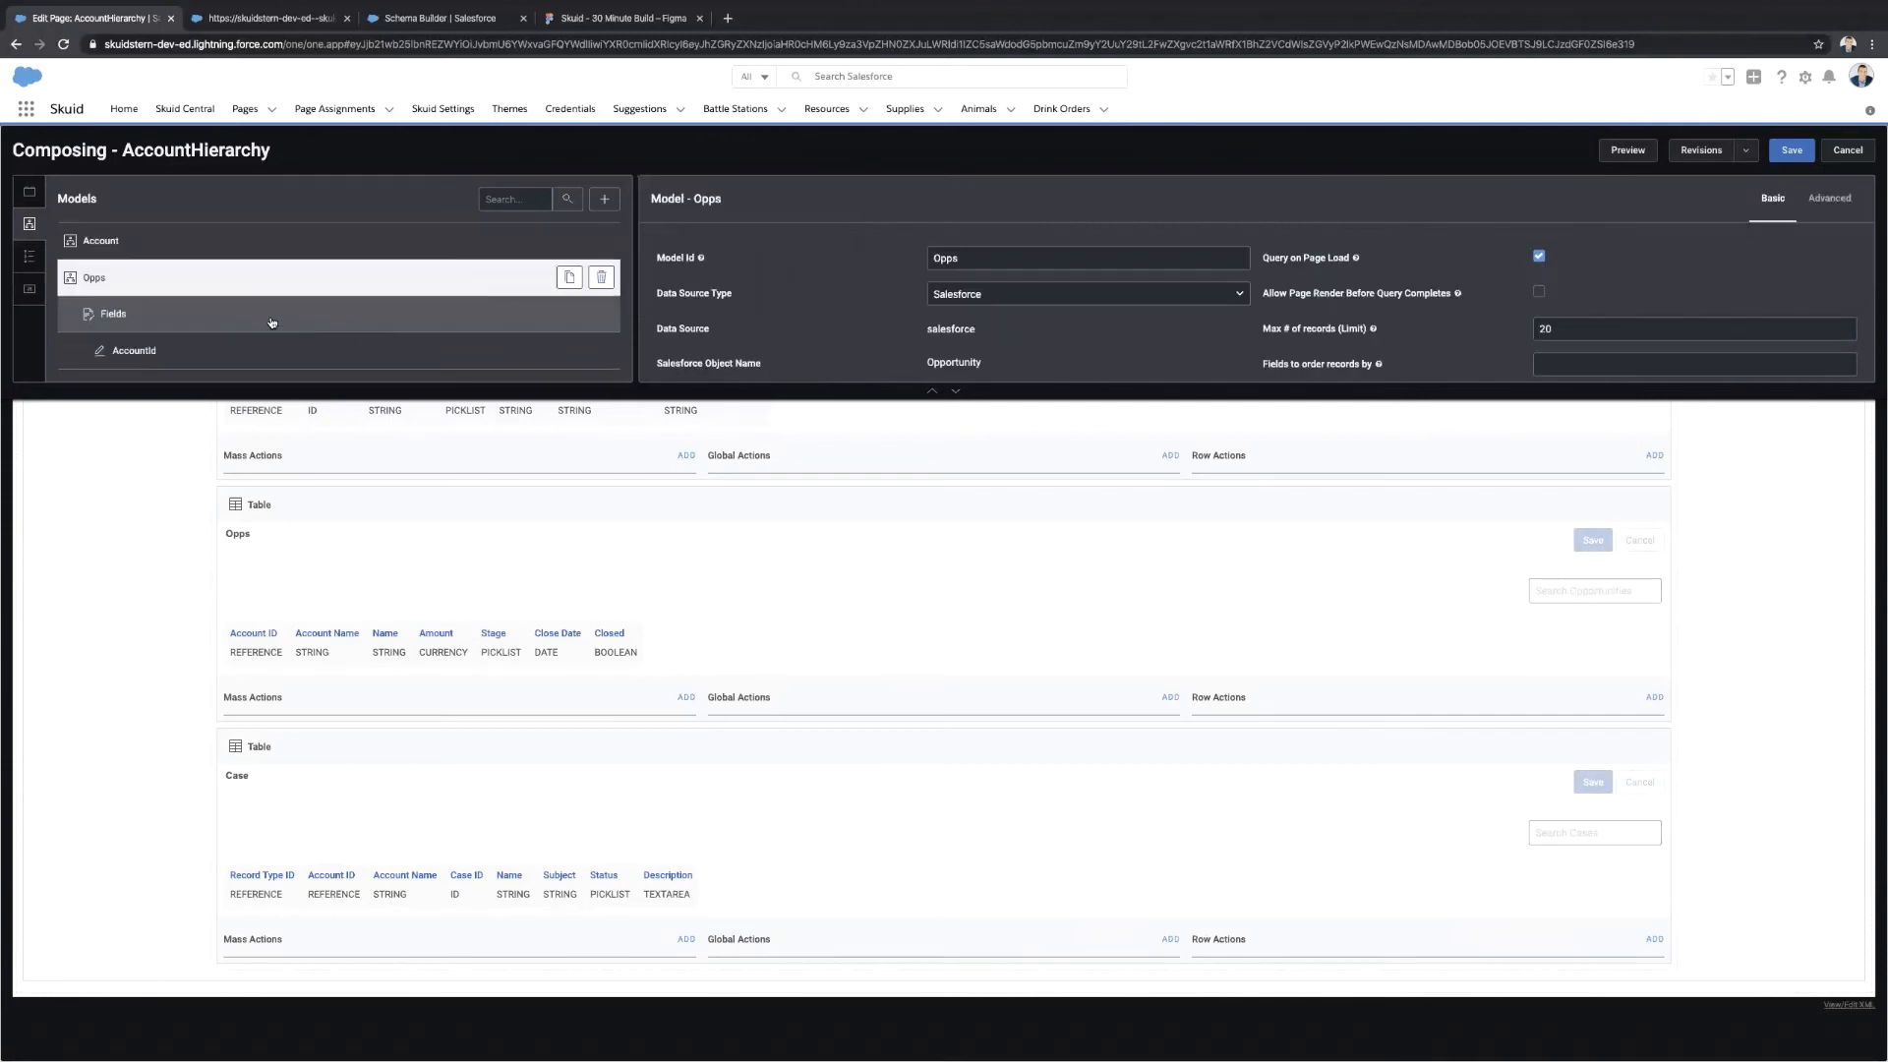
left_click(953, 393)
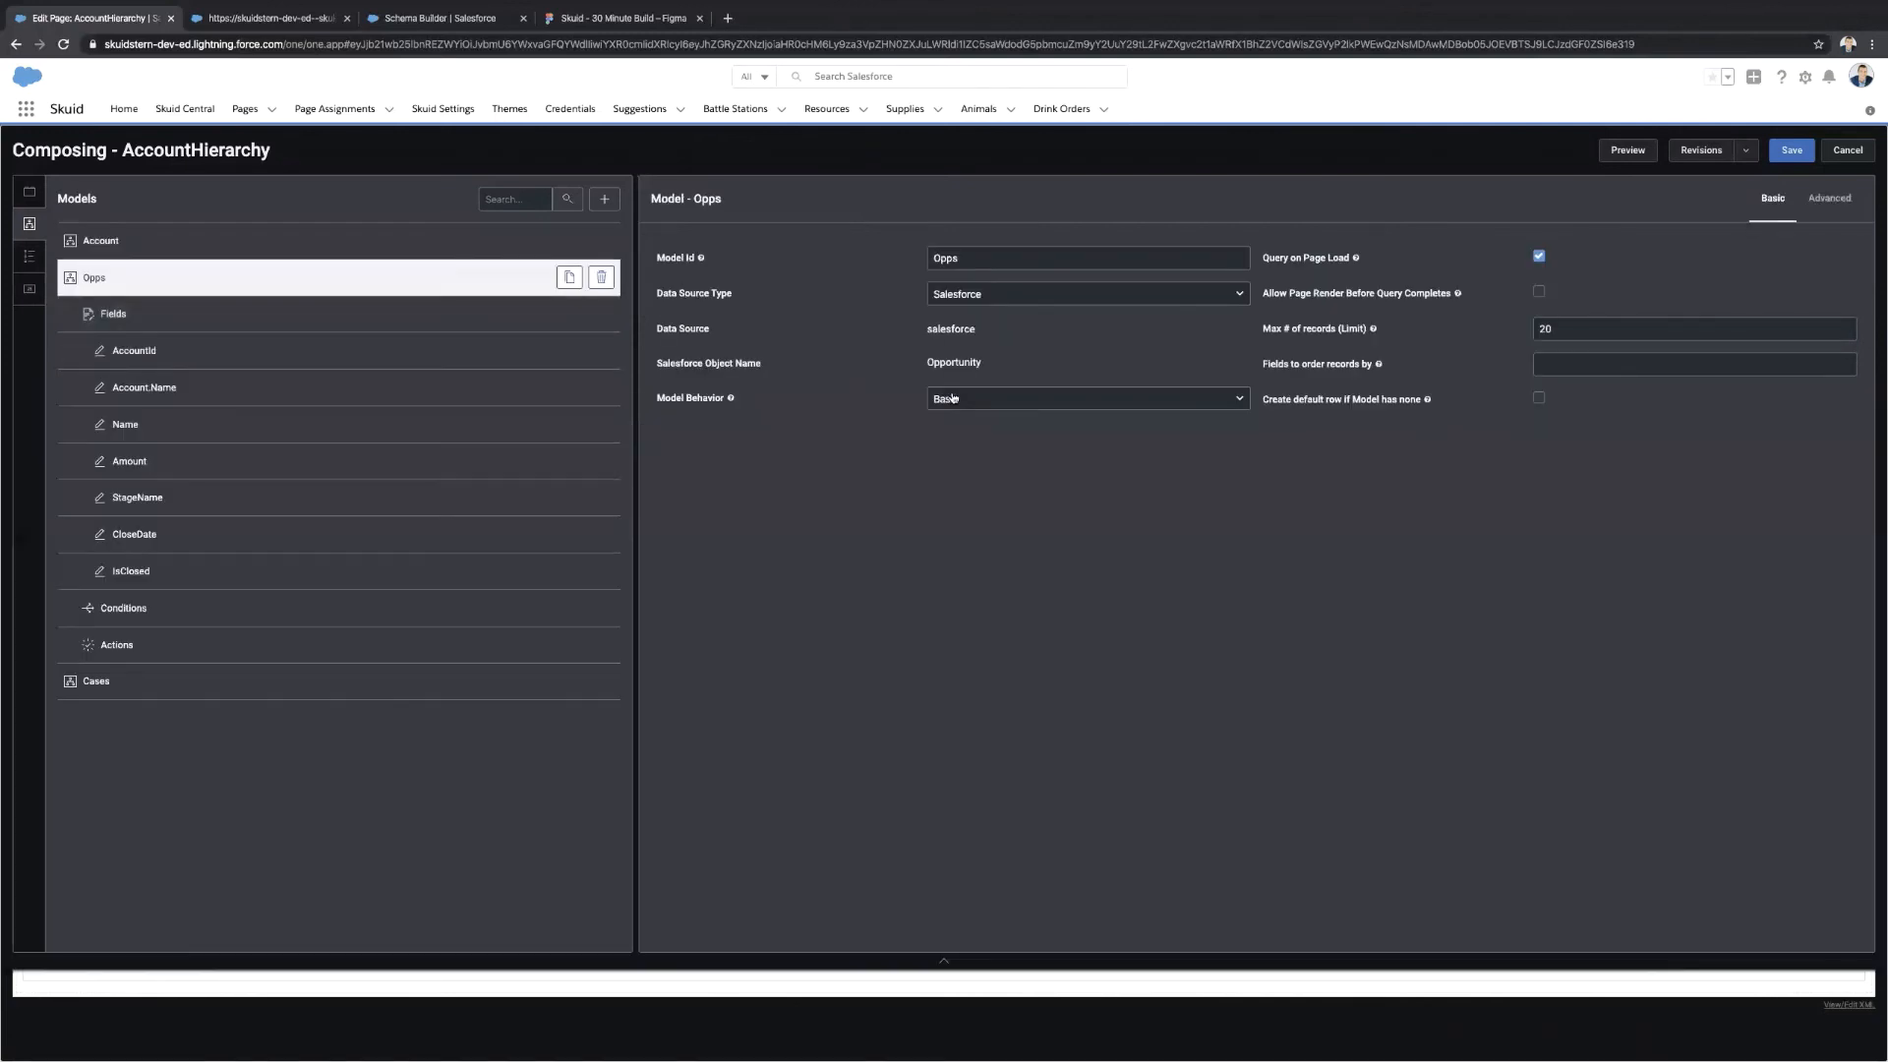
left_click(201, 608)
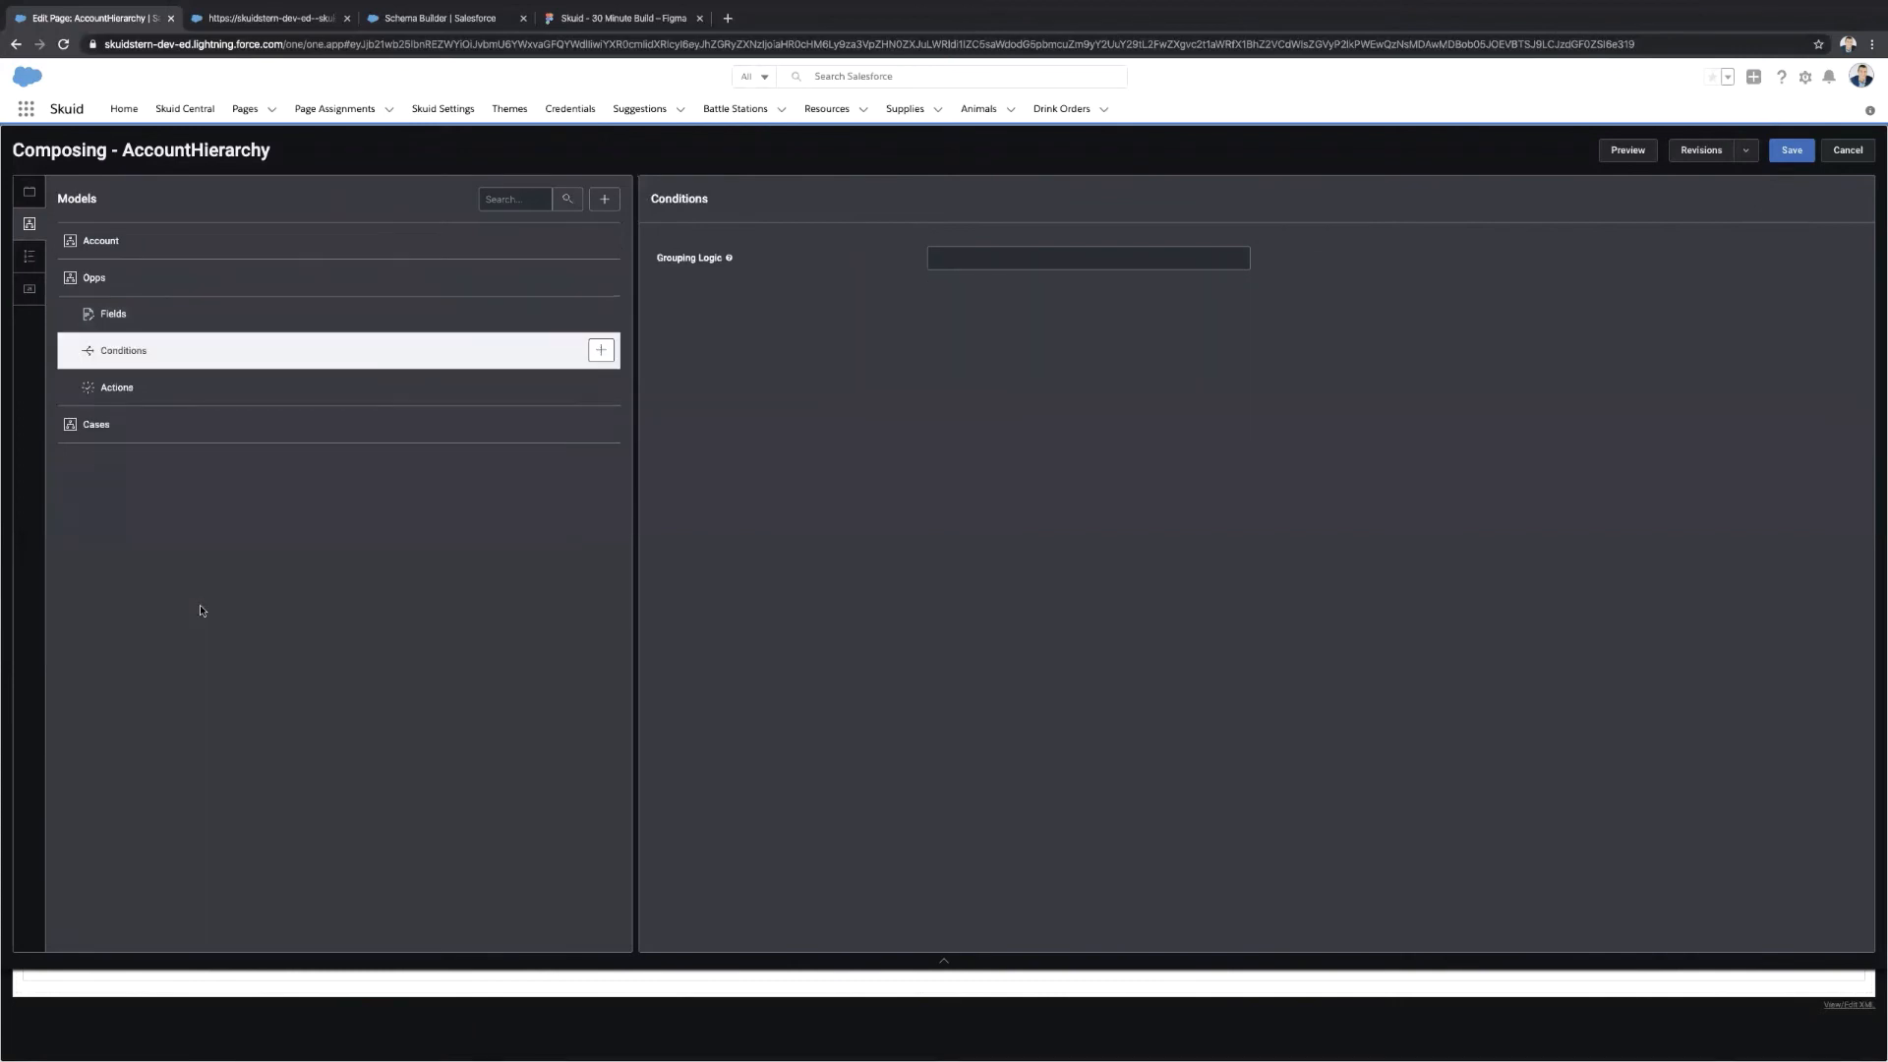
left_click(600, 350)
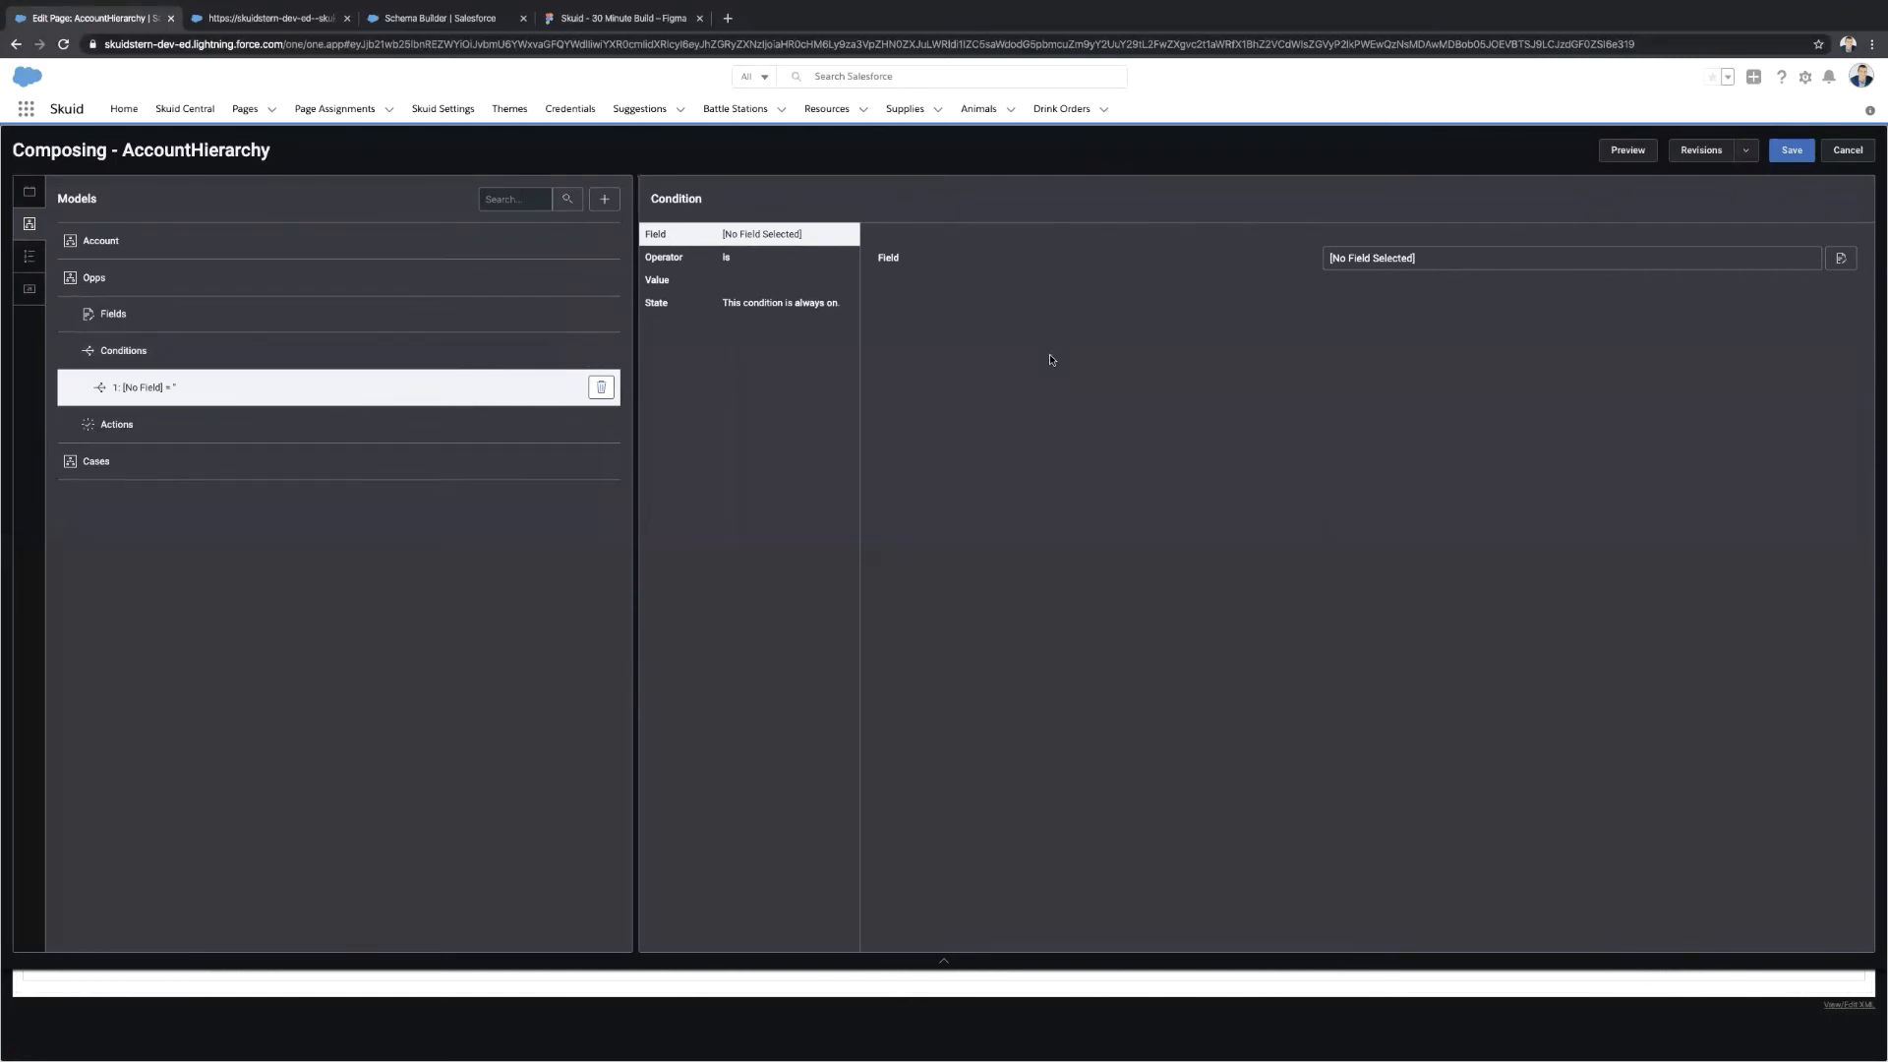
left_click(1841, 258)
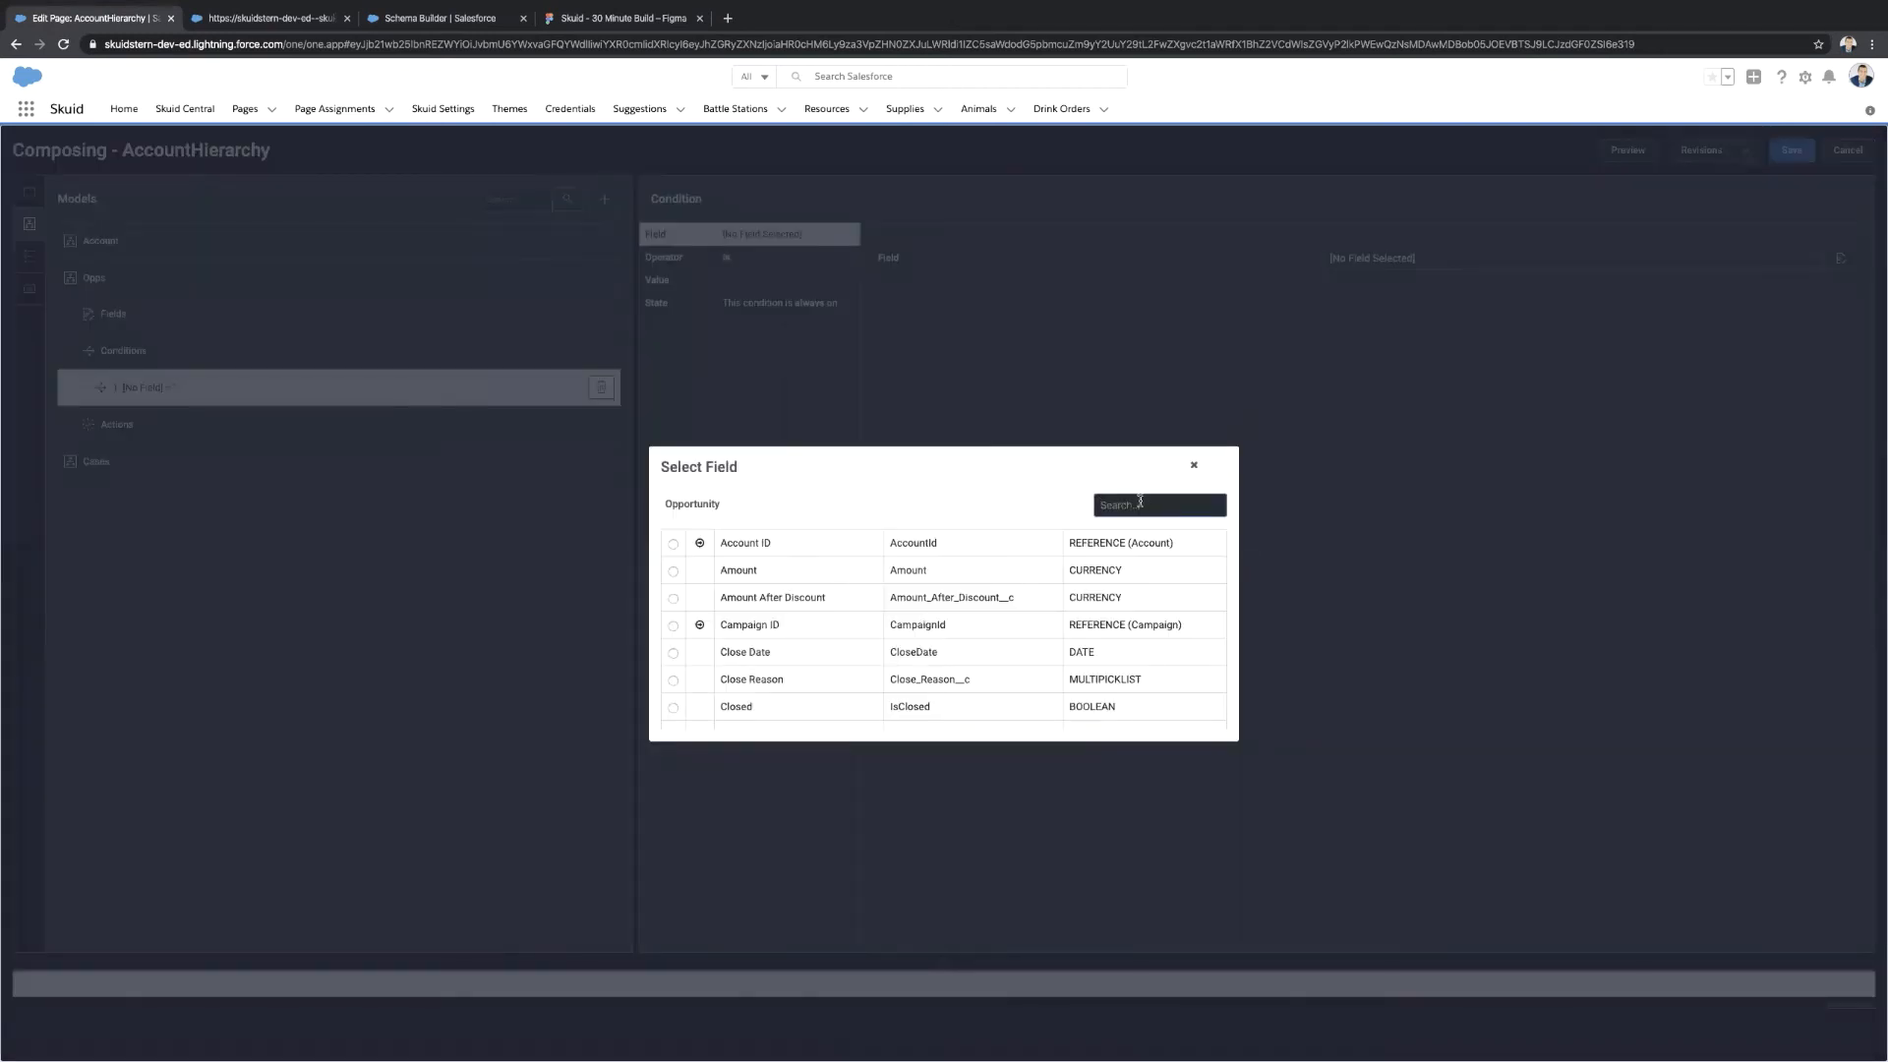
left_click(673, 544)
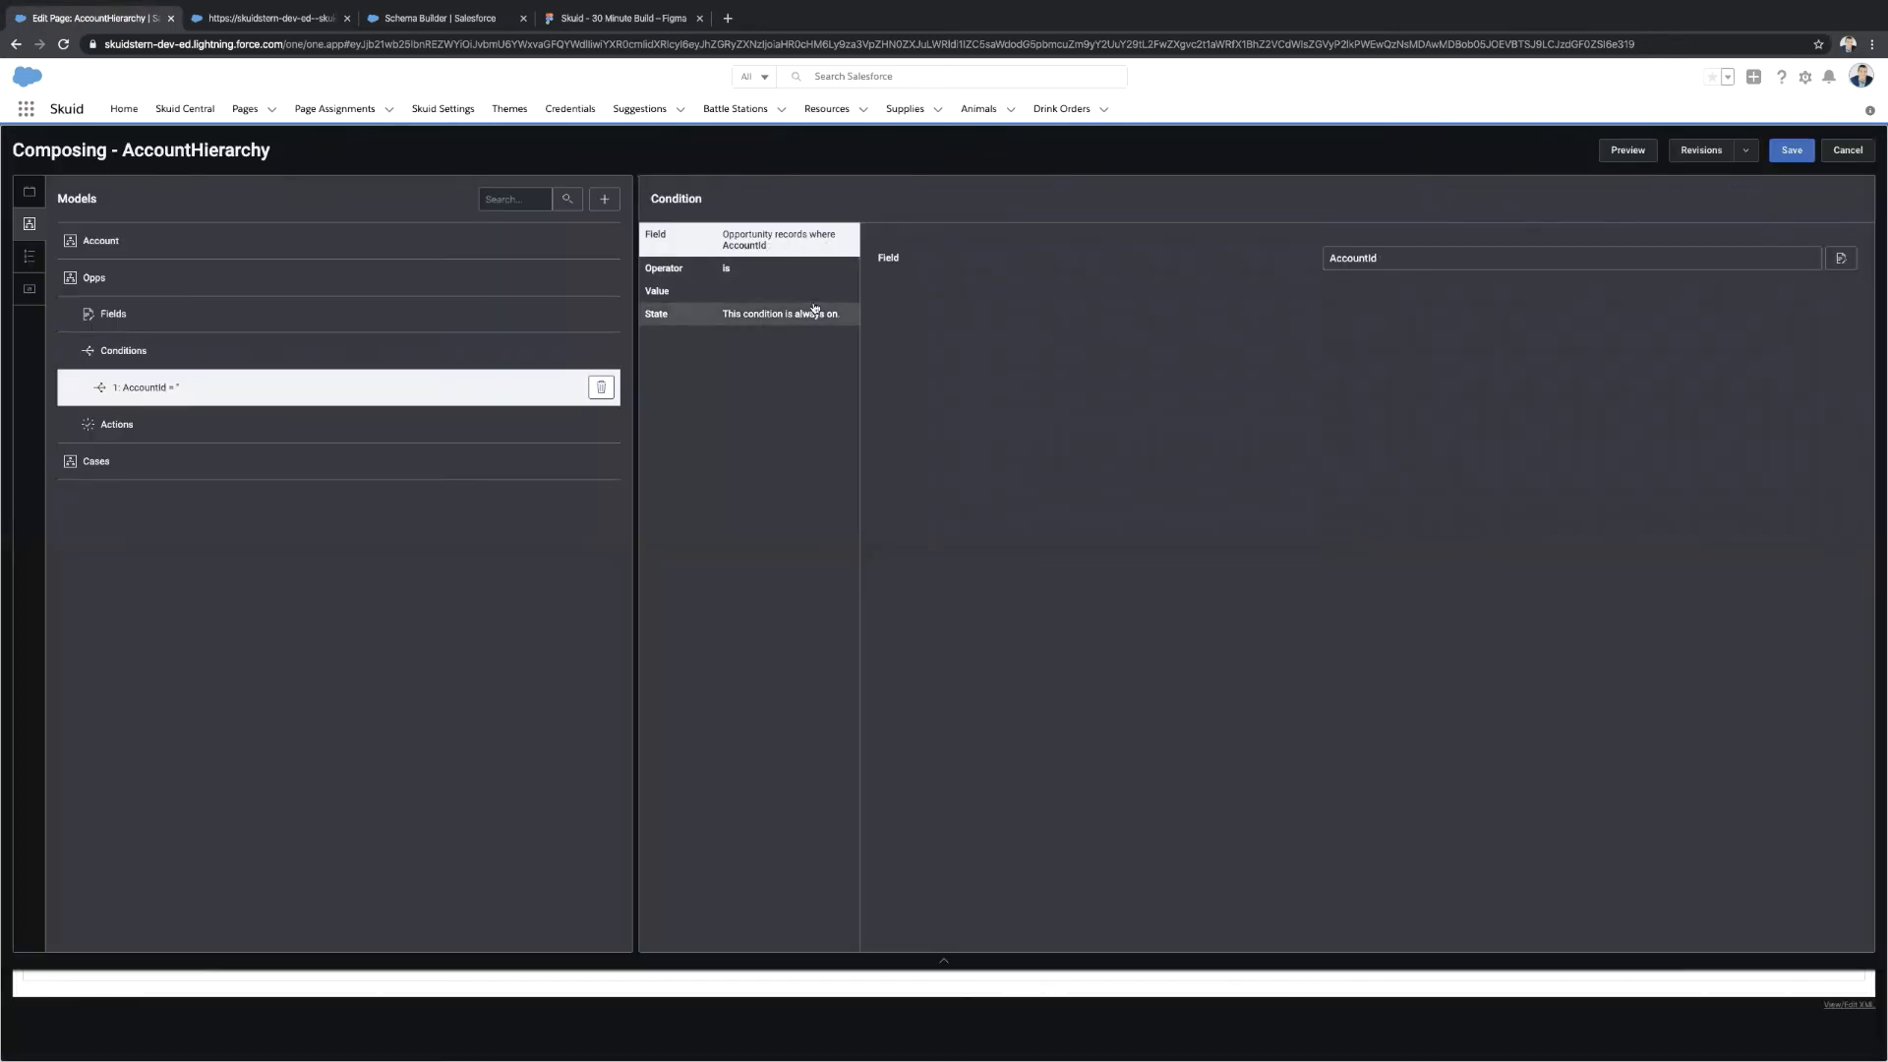
left_click(808, 292)
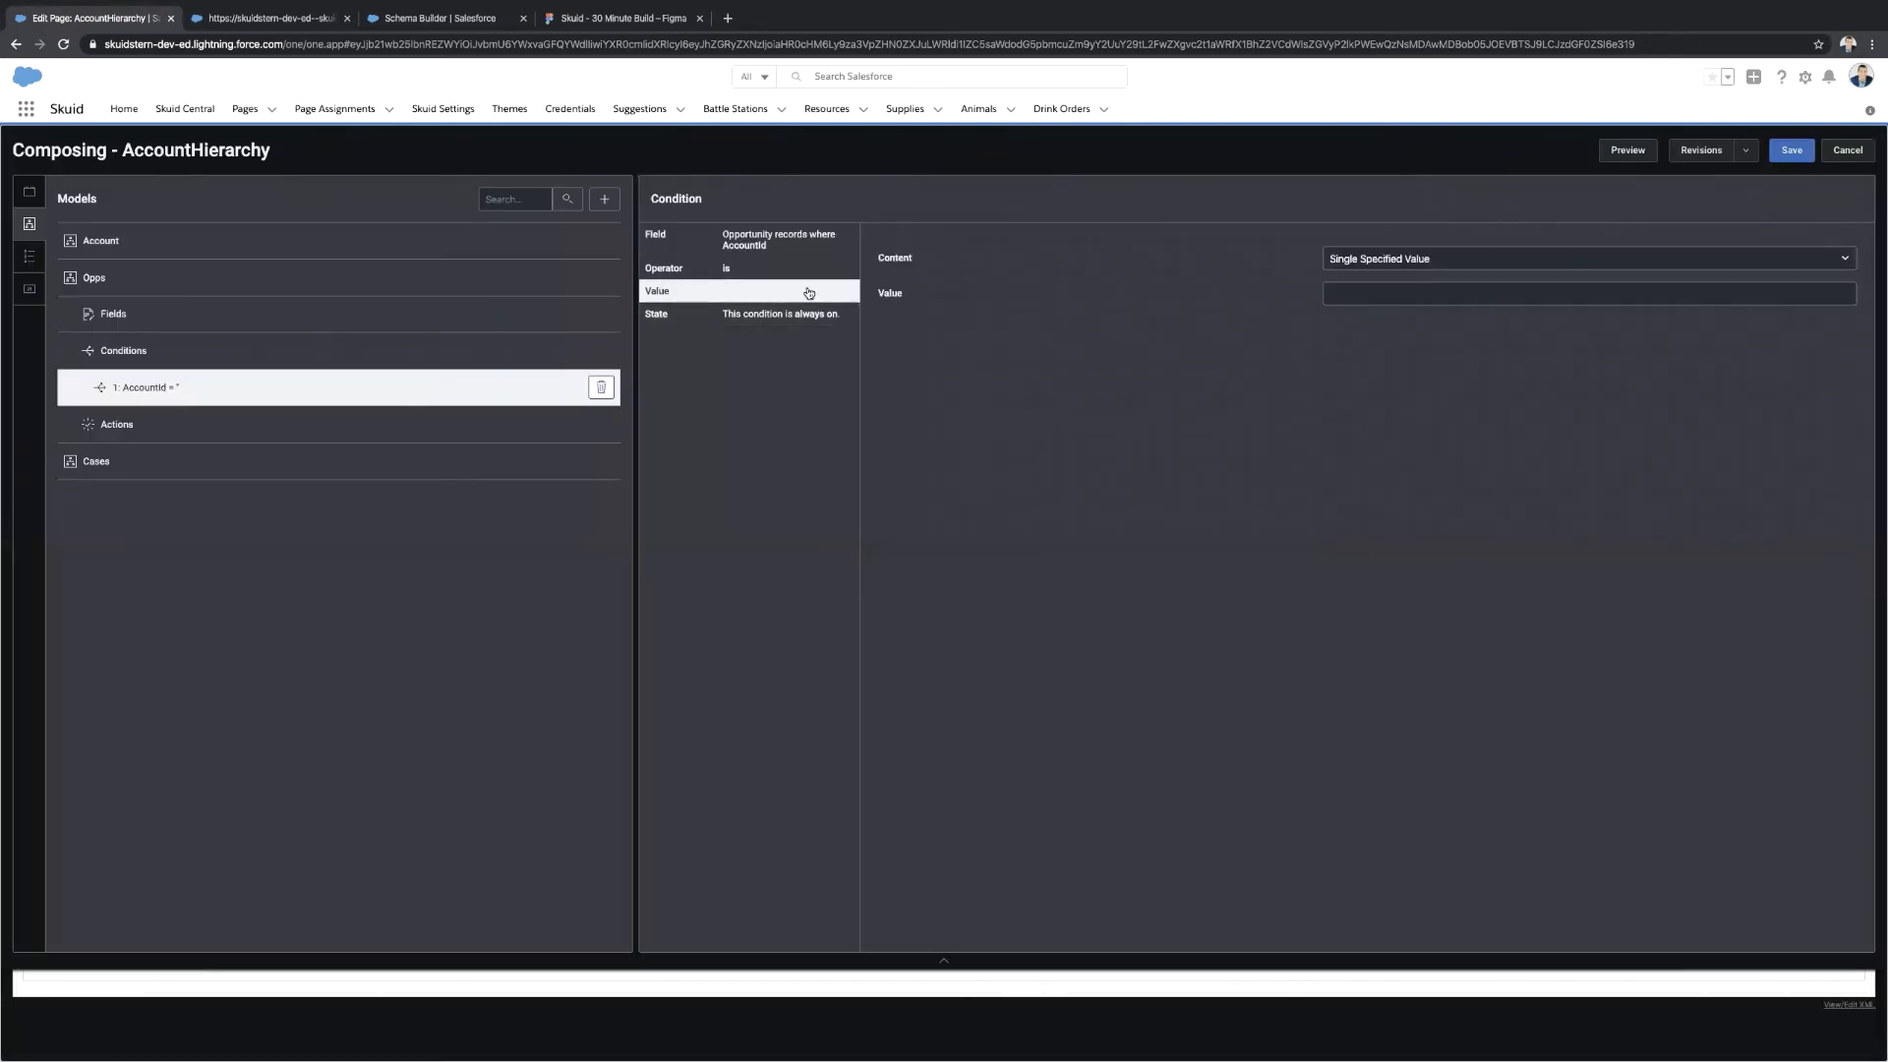
left_click(1440, 262)
left_click(1416, 286)
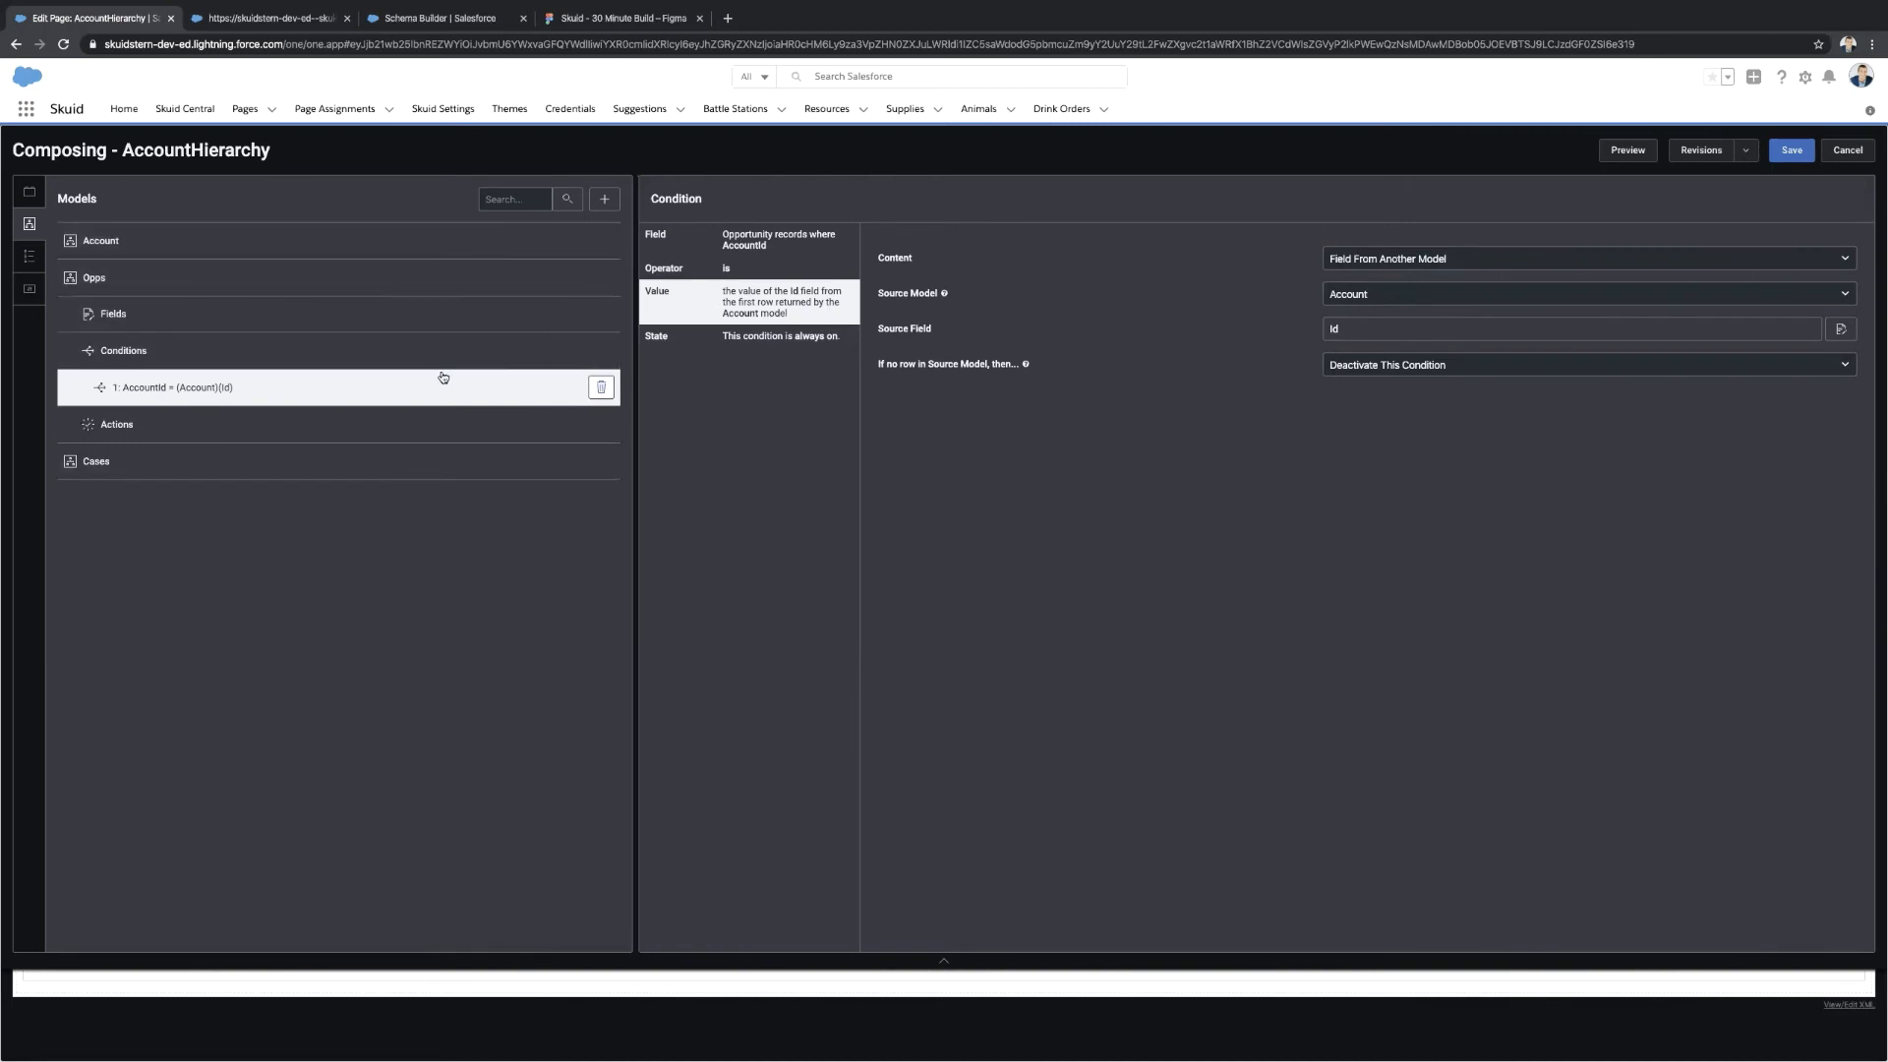
Review the available states for the Opps AccountId condition without changing Always On.
left_click(766, 339)
left_click(1522, 264)
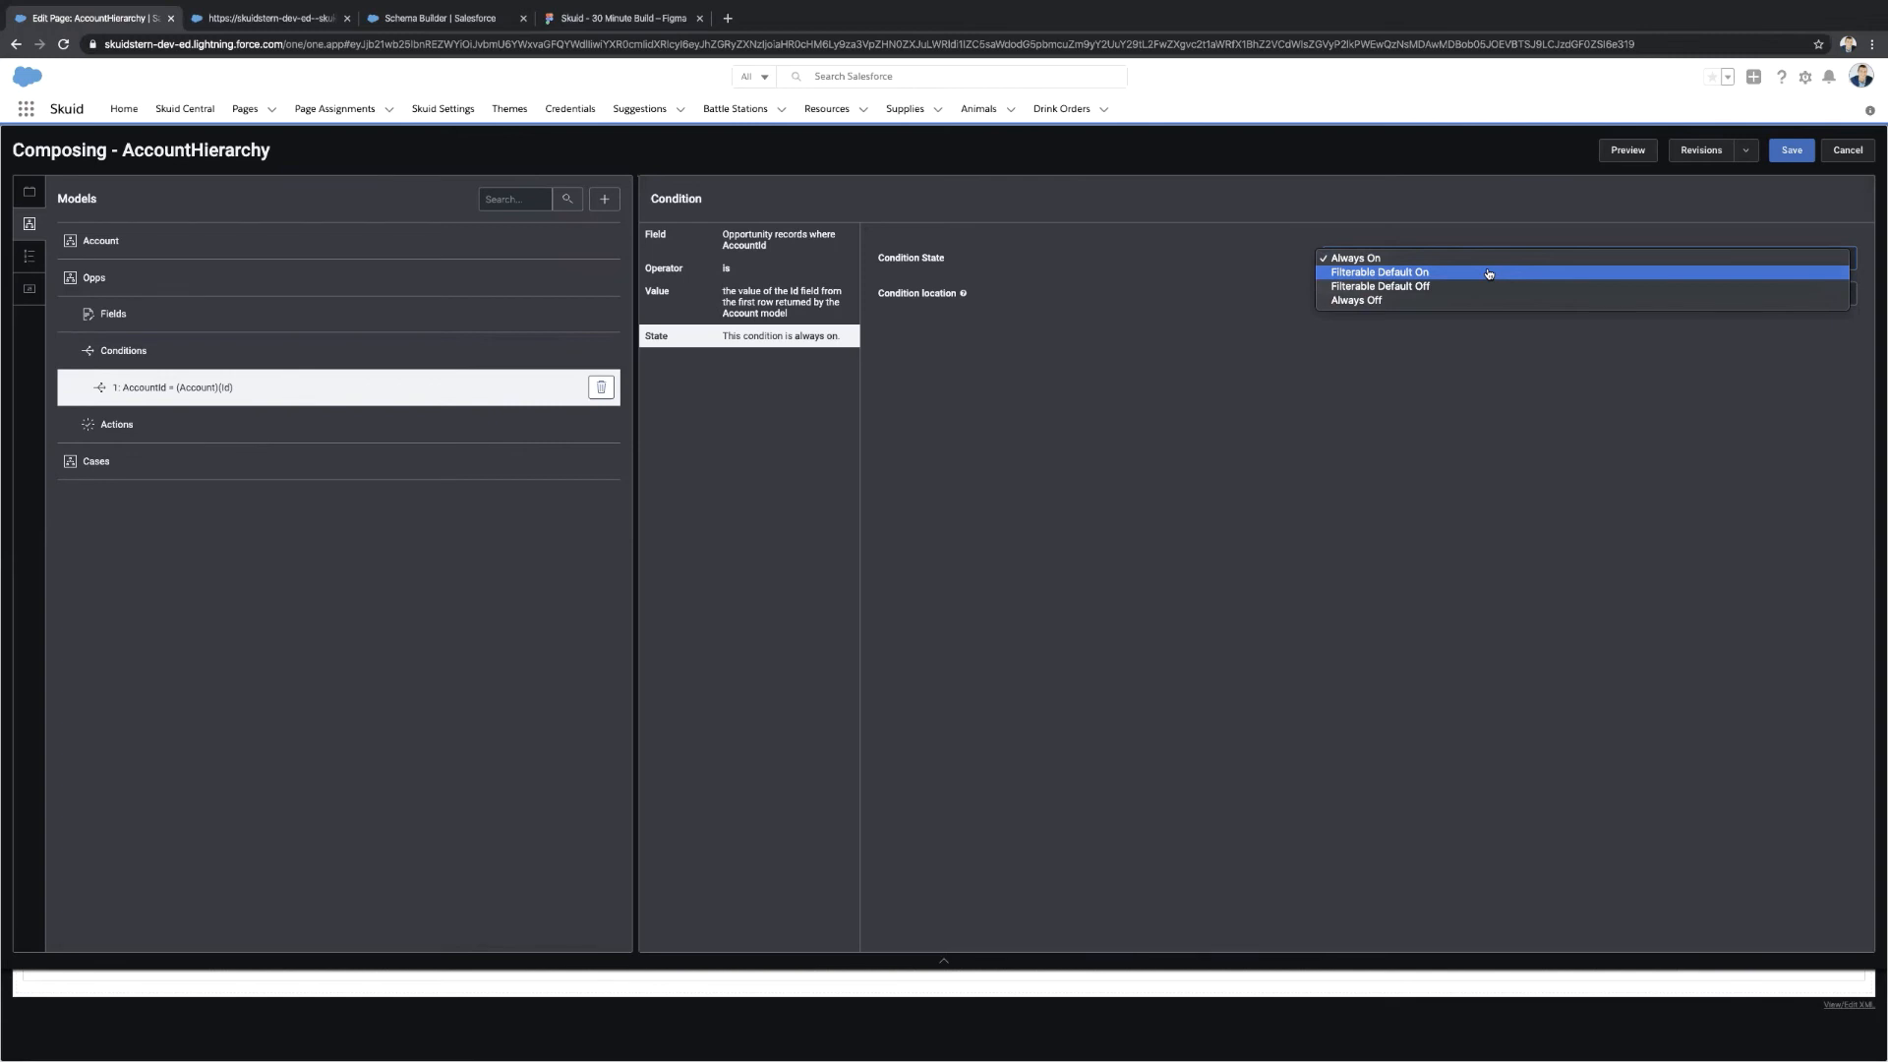
left_click(1284, 394)
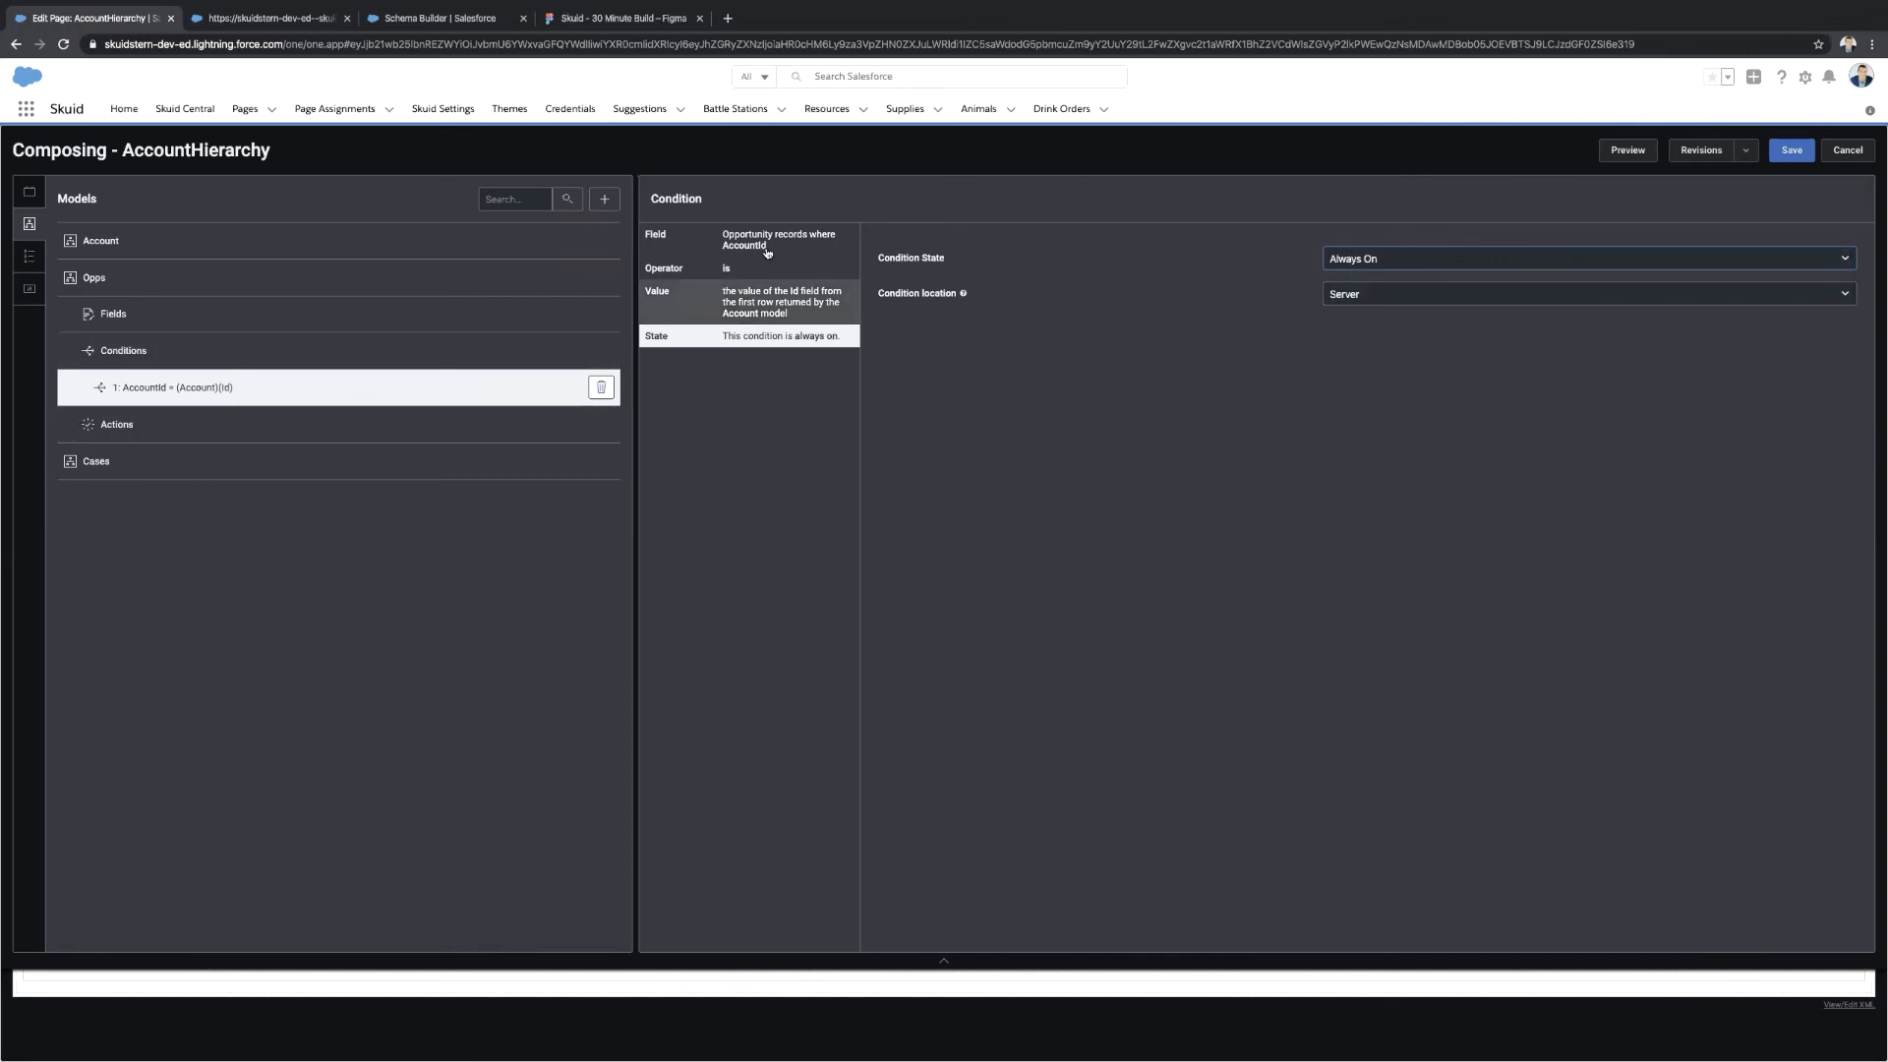
Add a condition to the Cases model matching AccountId to the Id field from the Account model.
left_click(282, 466)
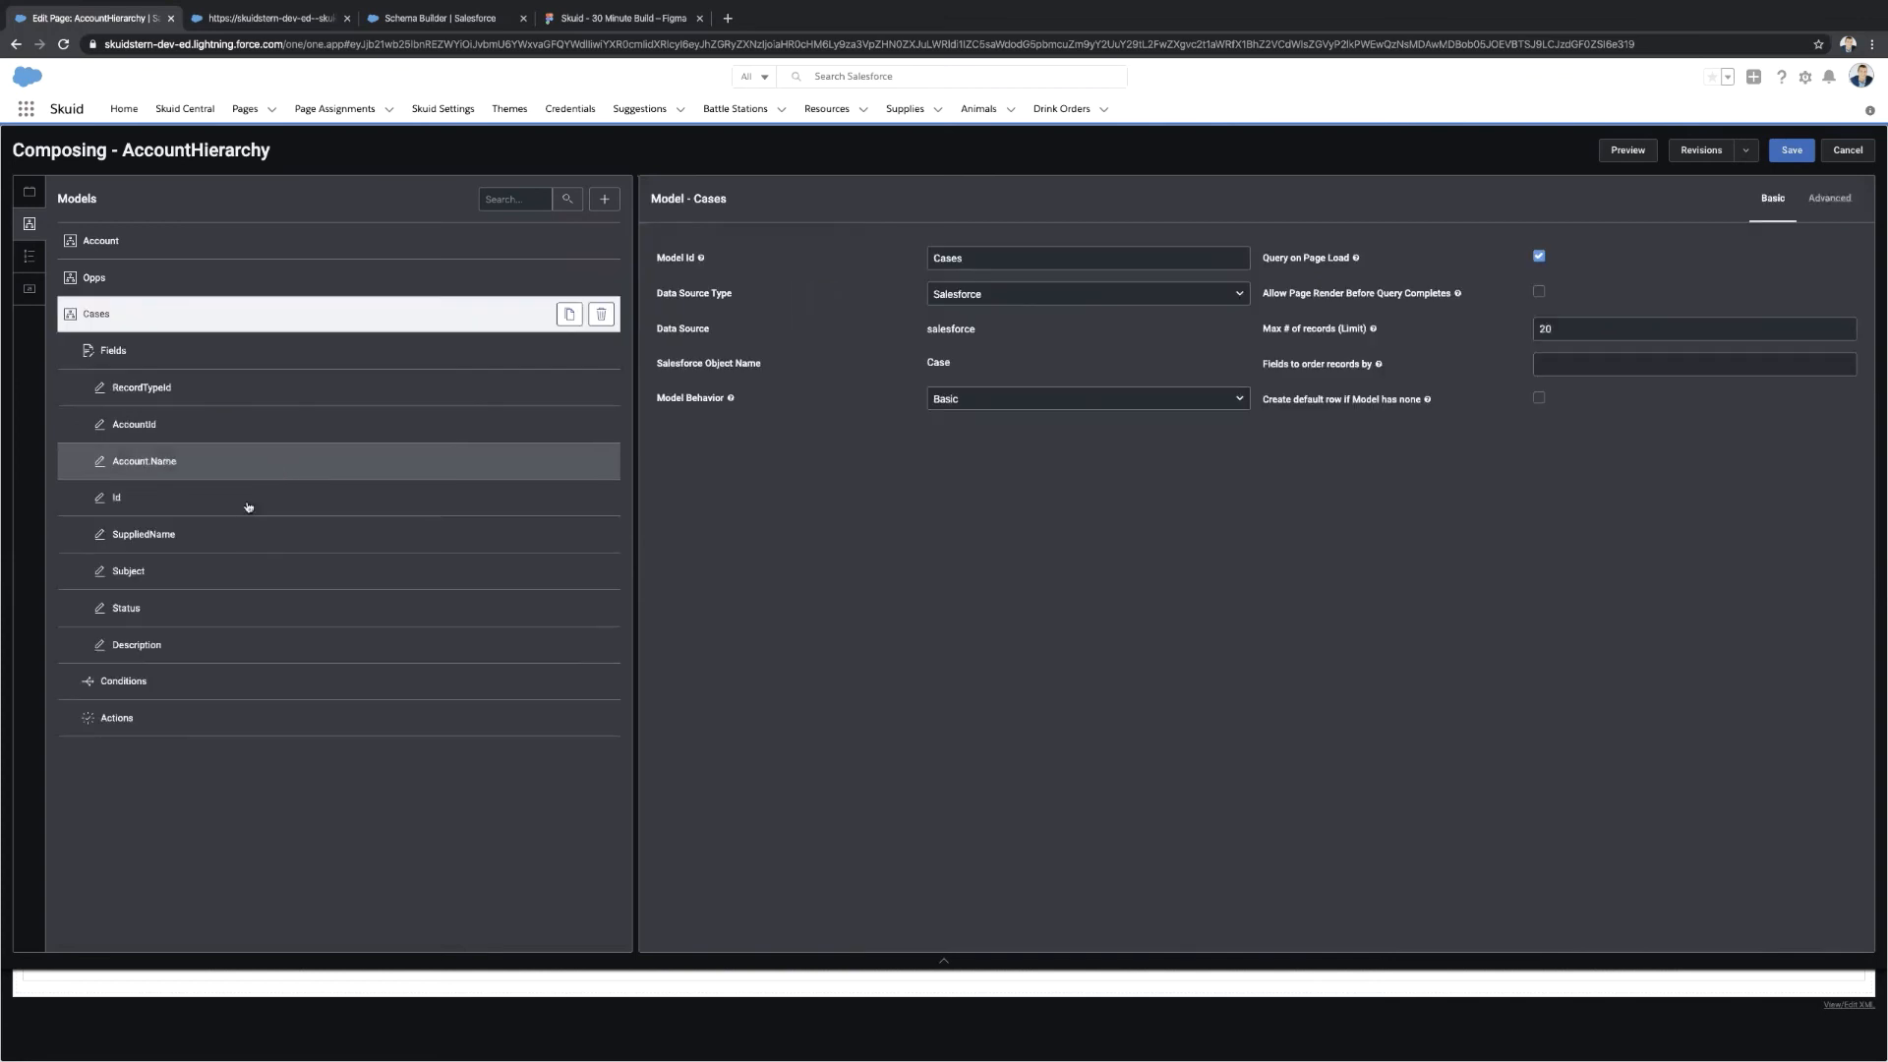
left_click(228, 680)
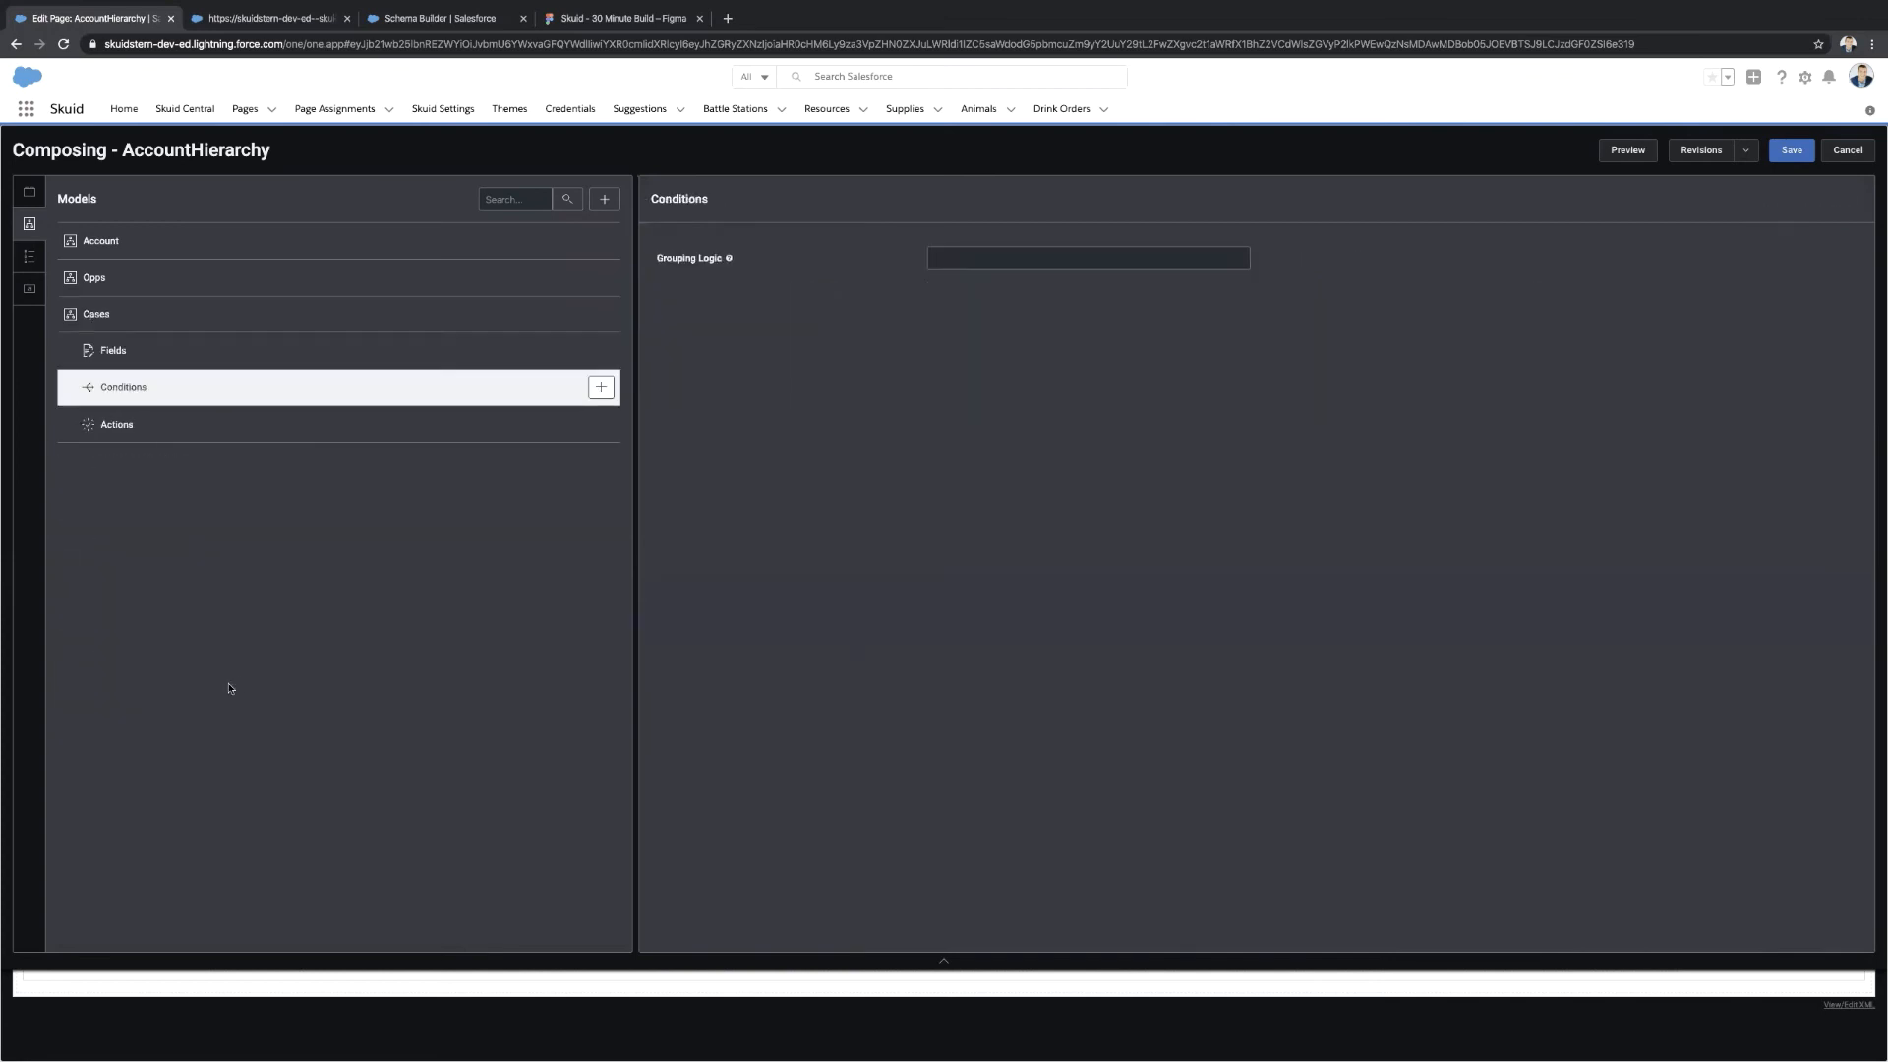
left_click(600, 388)
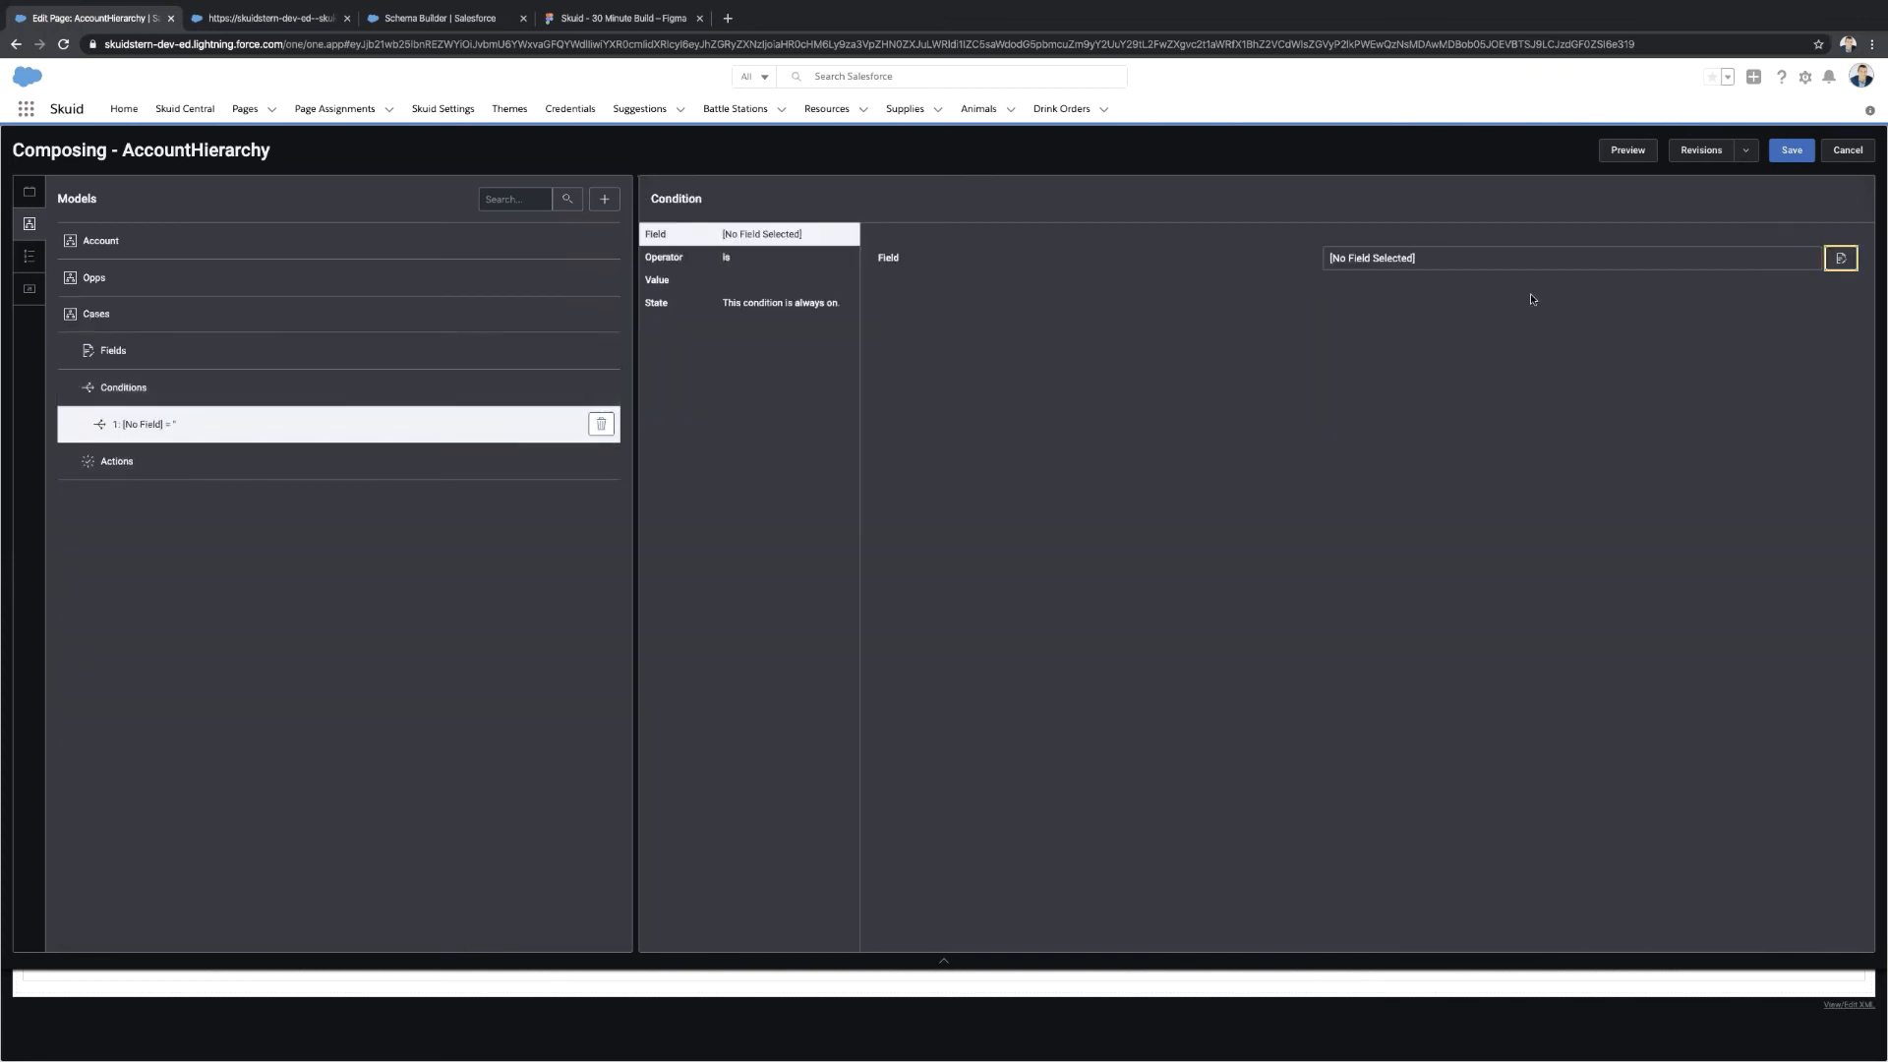
left_click(1841, 258)
left_click(678, 547)
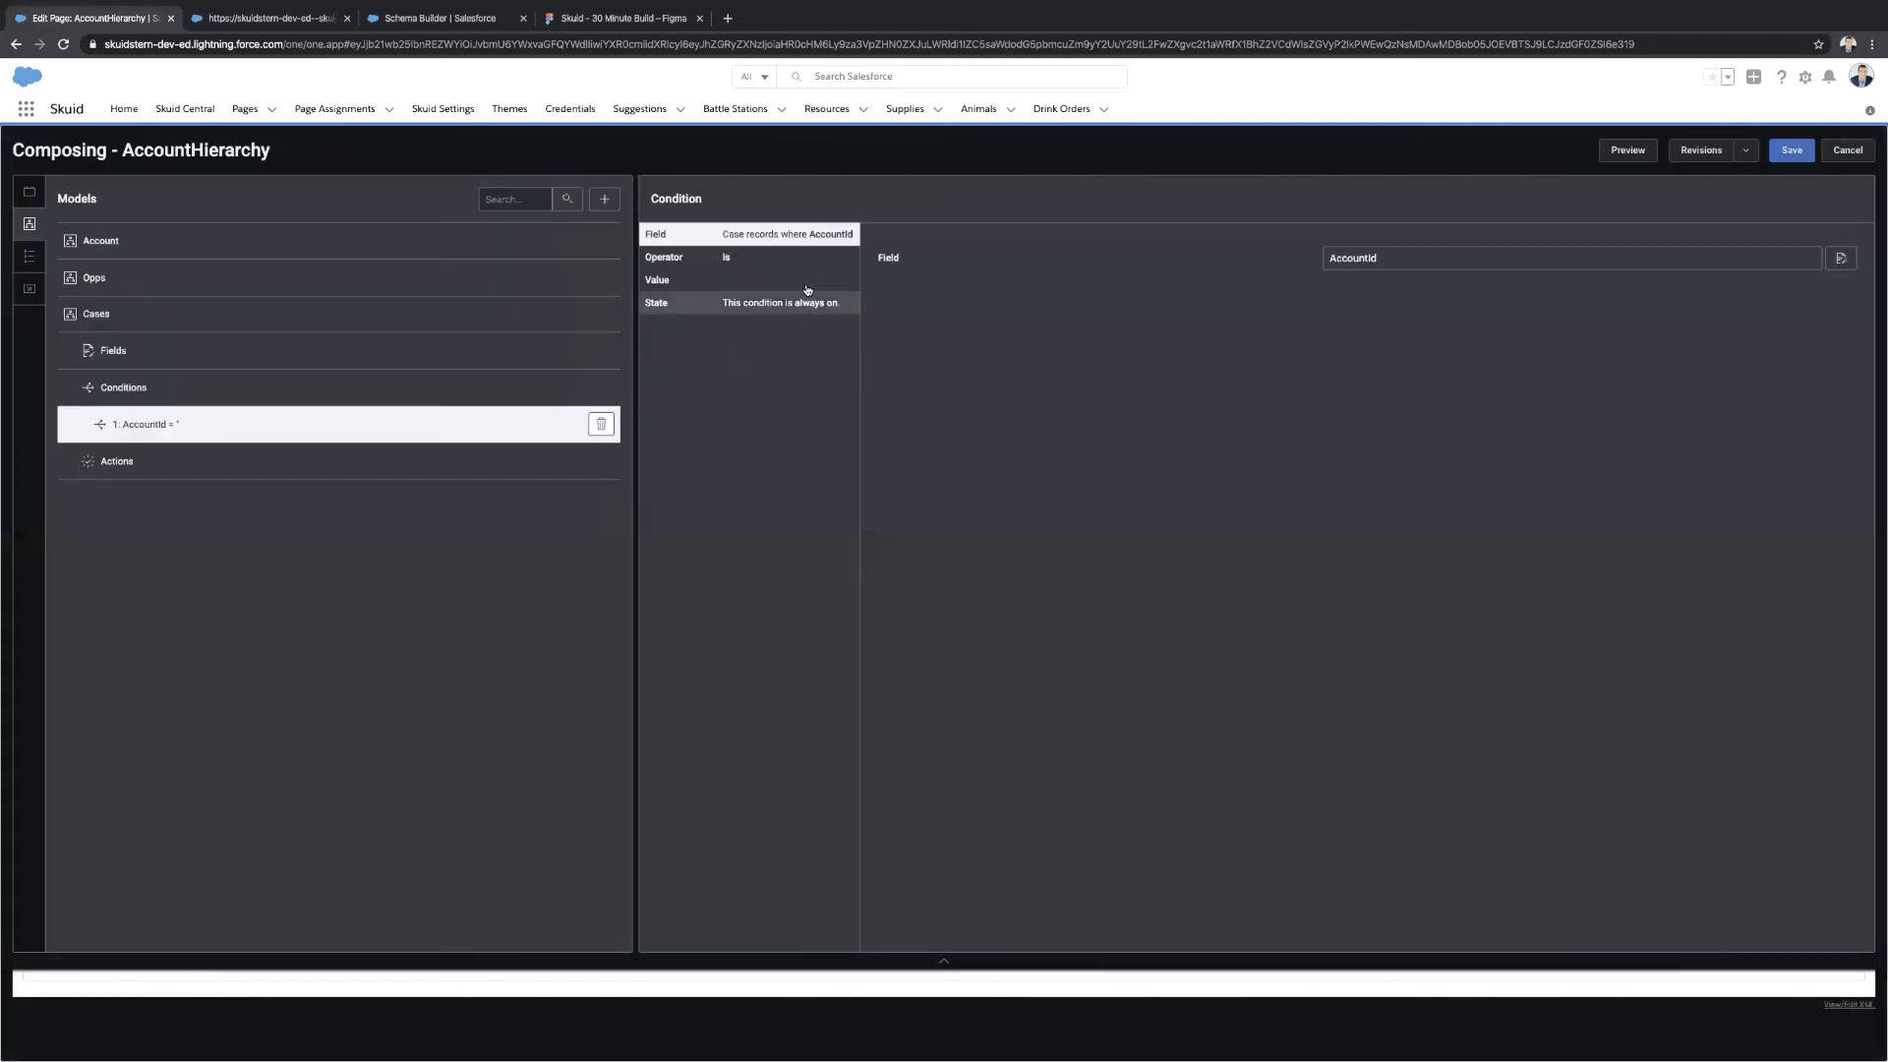
left_click(807, 290)
left_click(1367, 259)
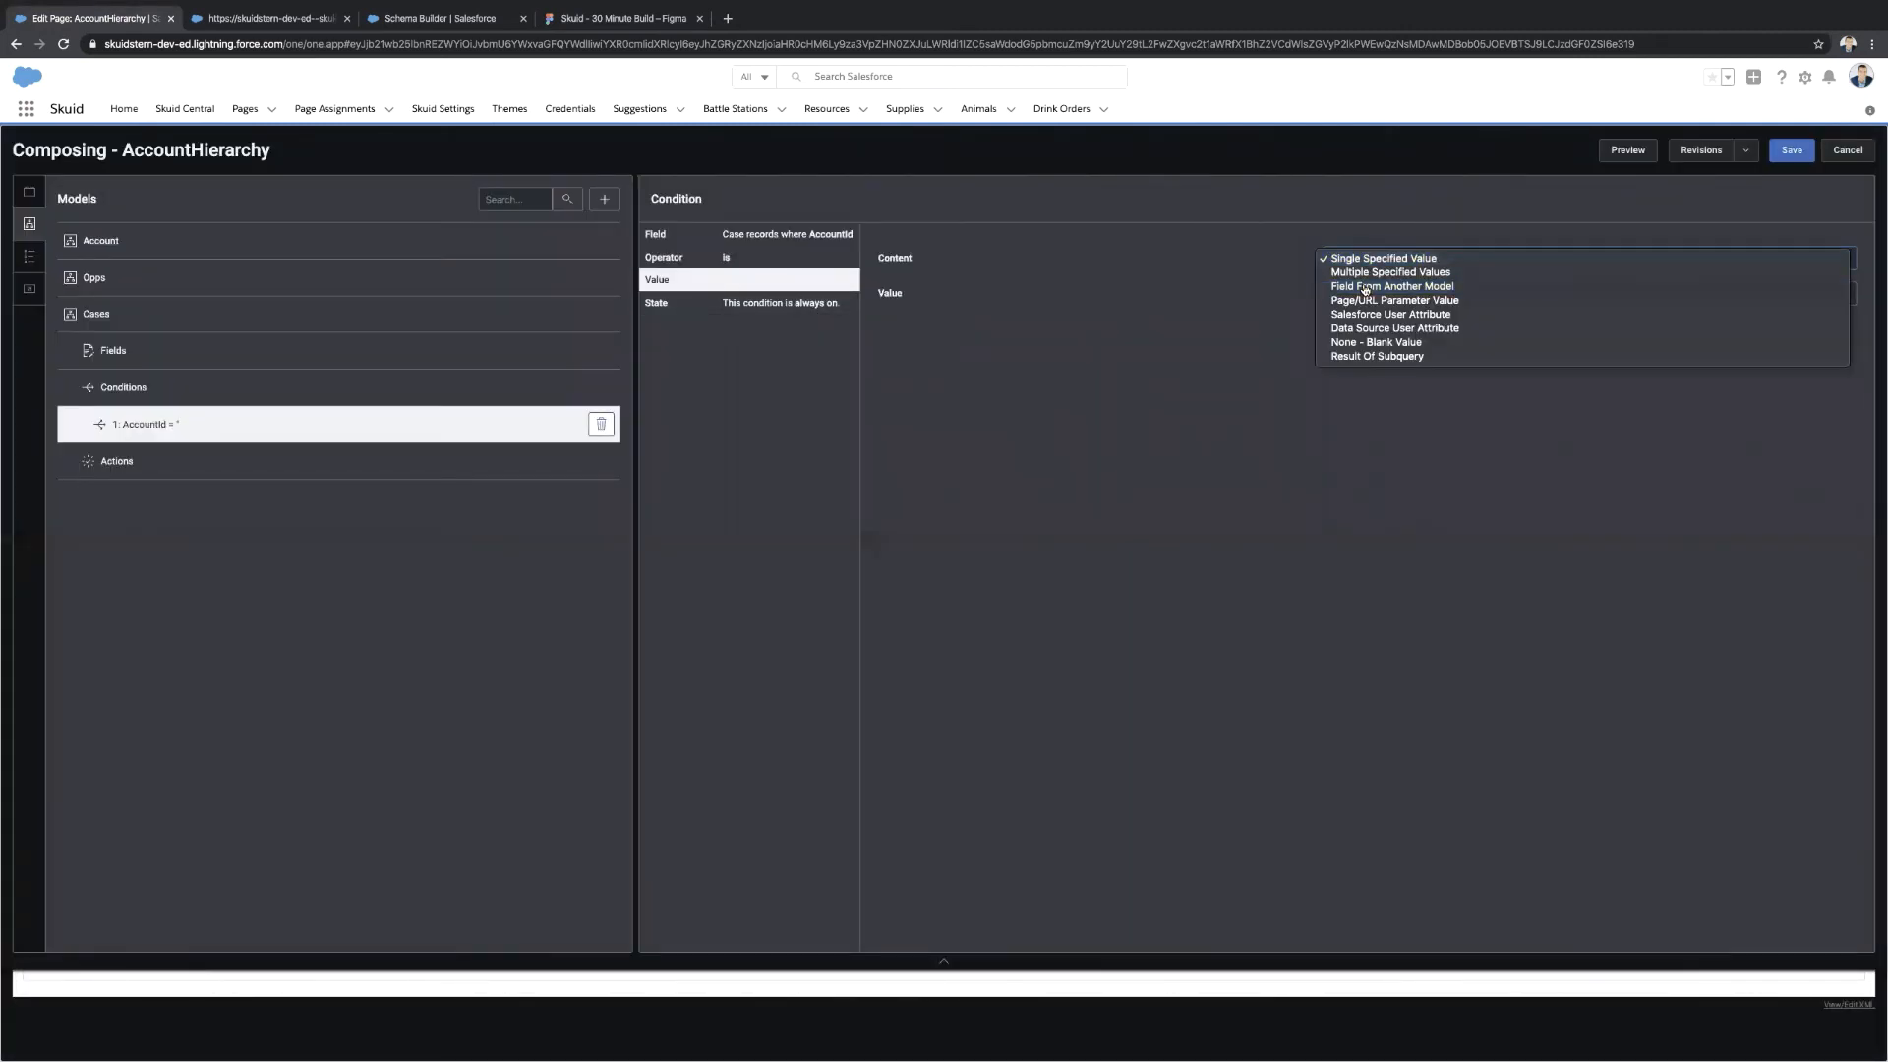
left_click(1366, 286)
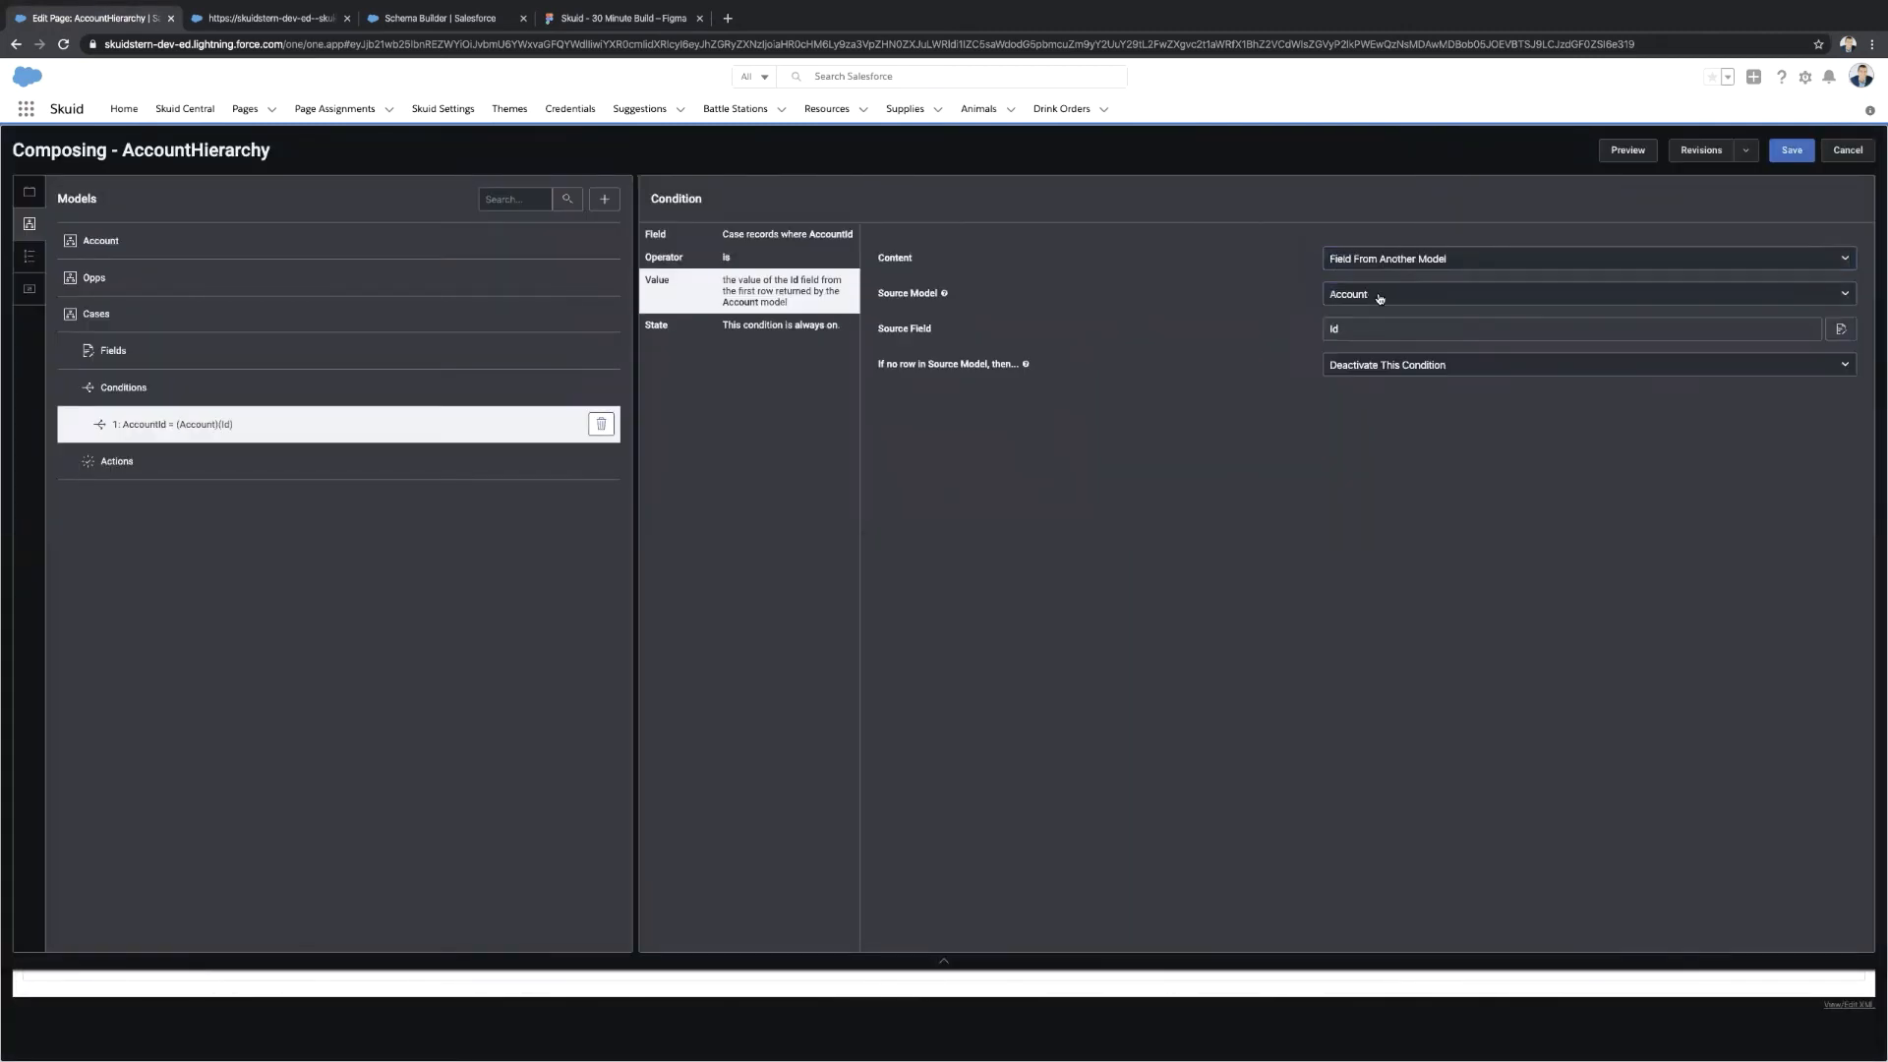
Save the page and close the outdated page preview.
left_click(1784, 150)
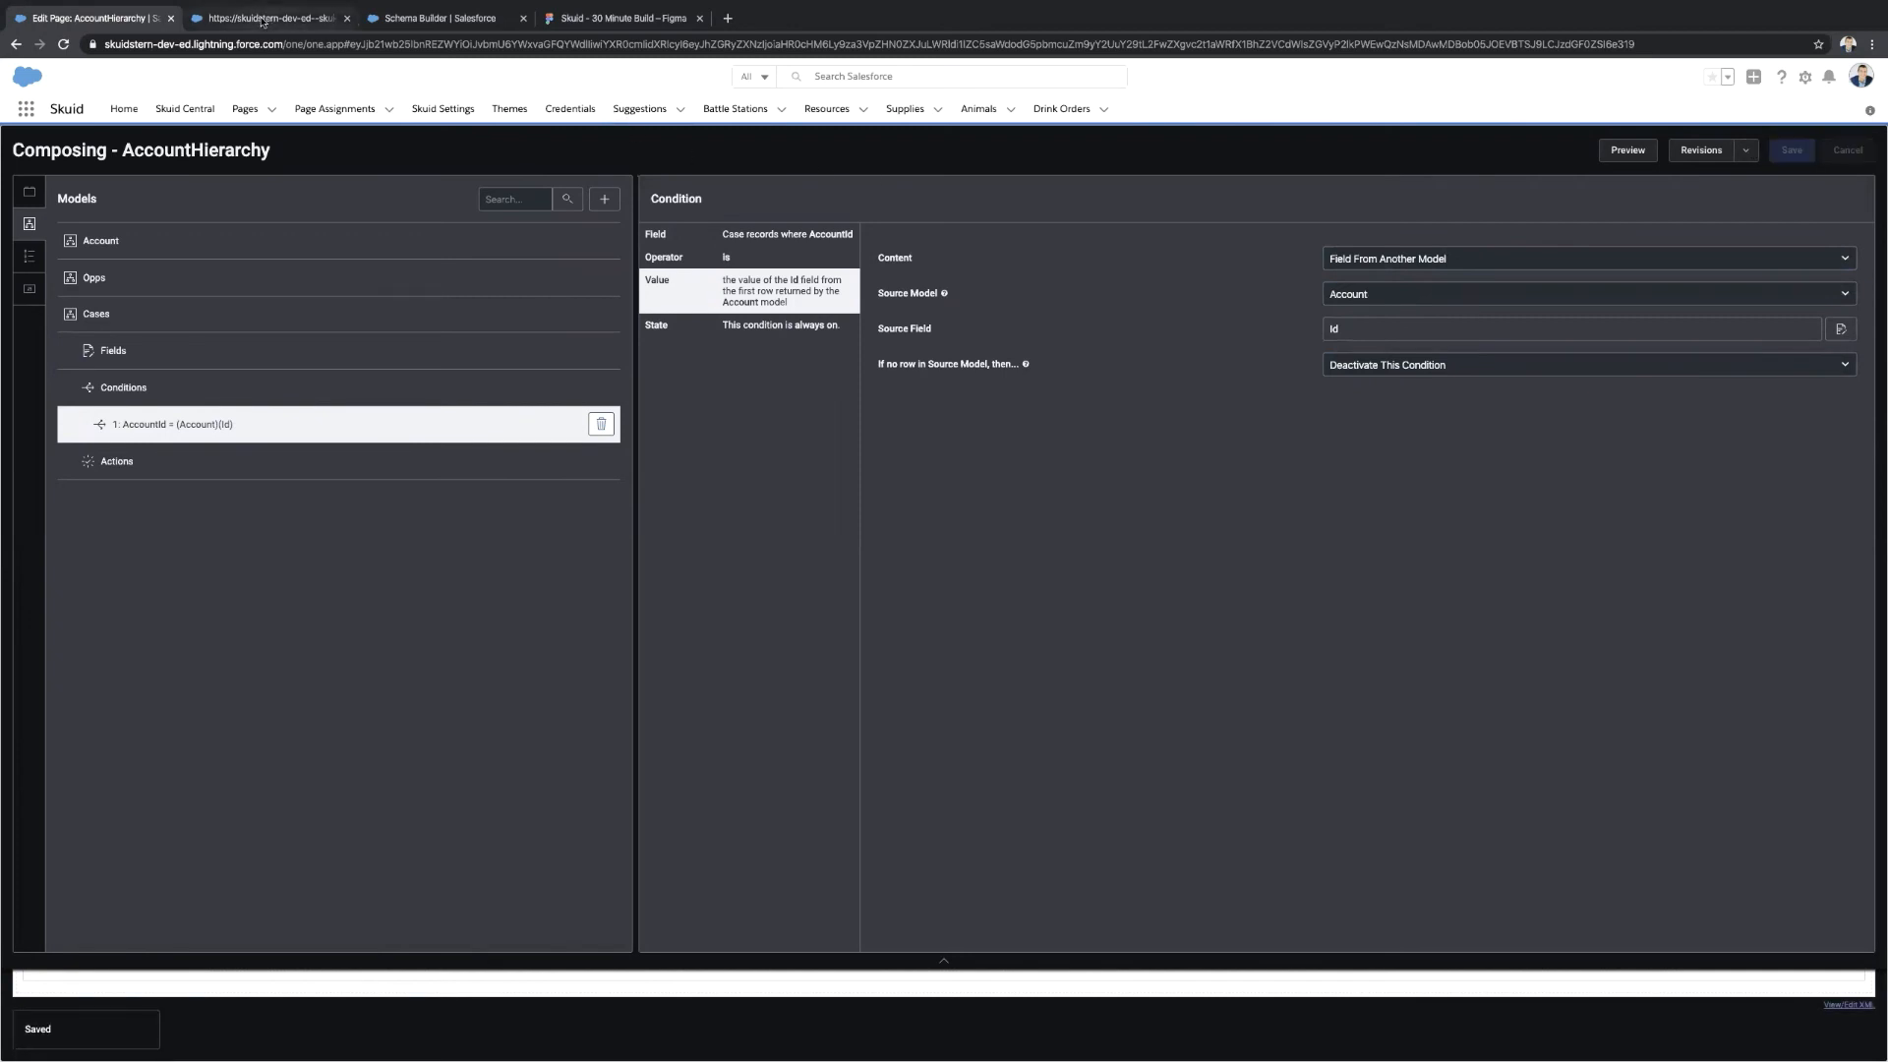
left_click(262, 19)
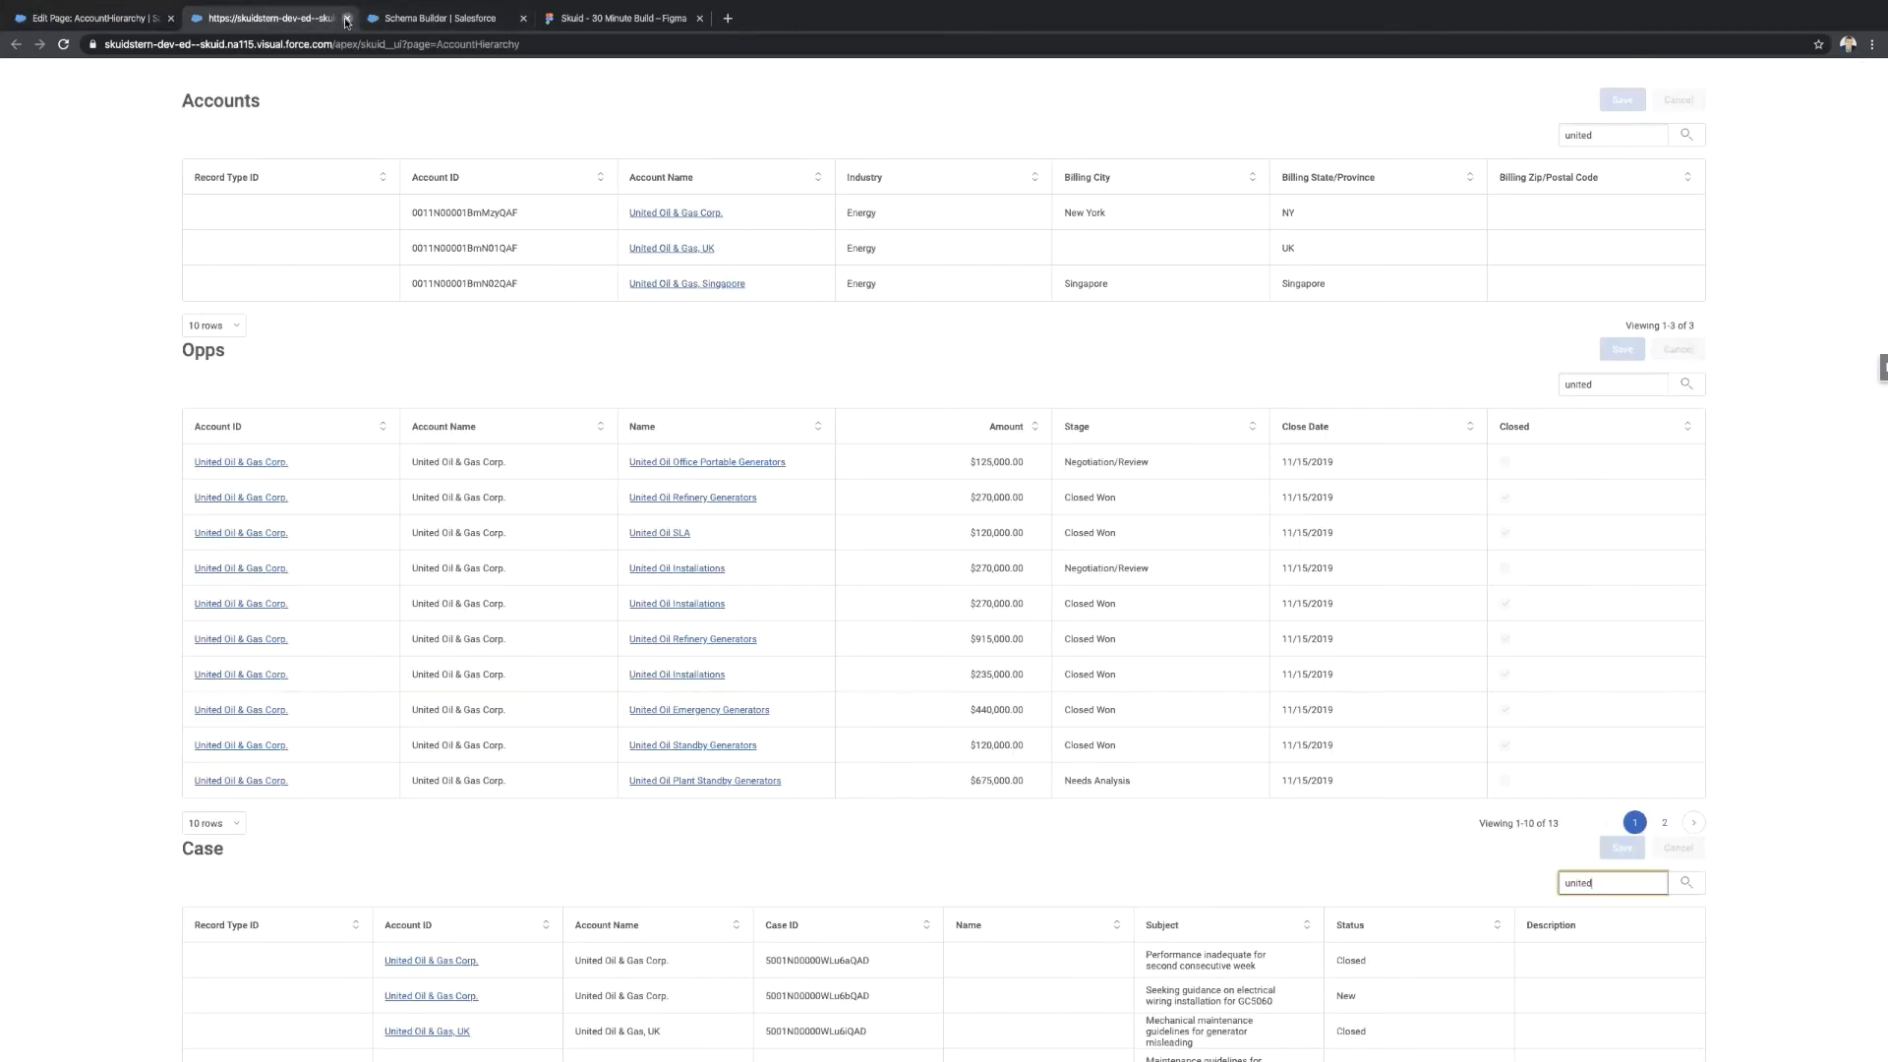
left_click(346, 19)
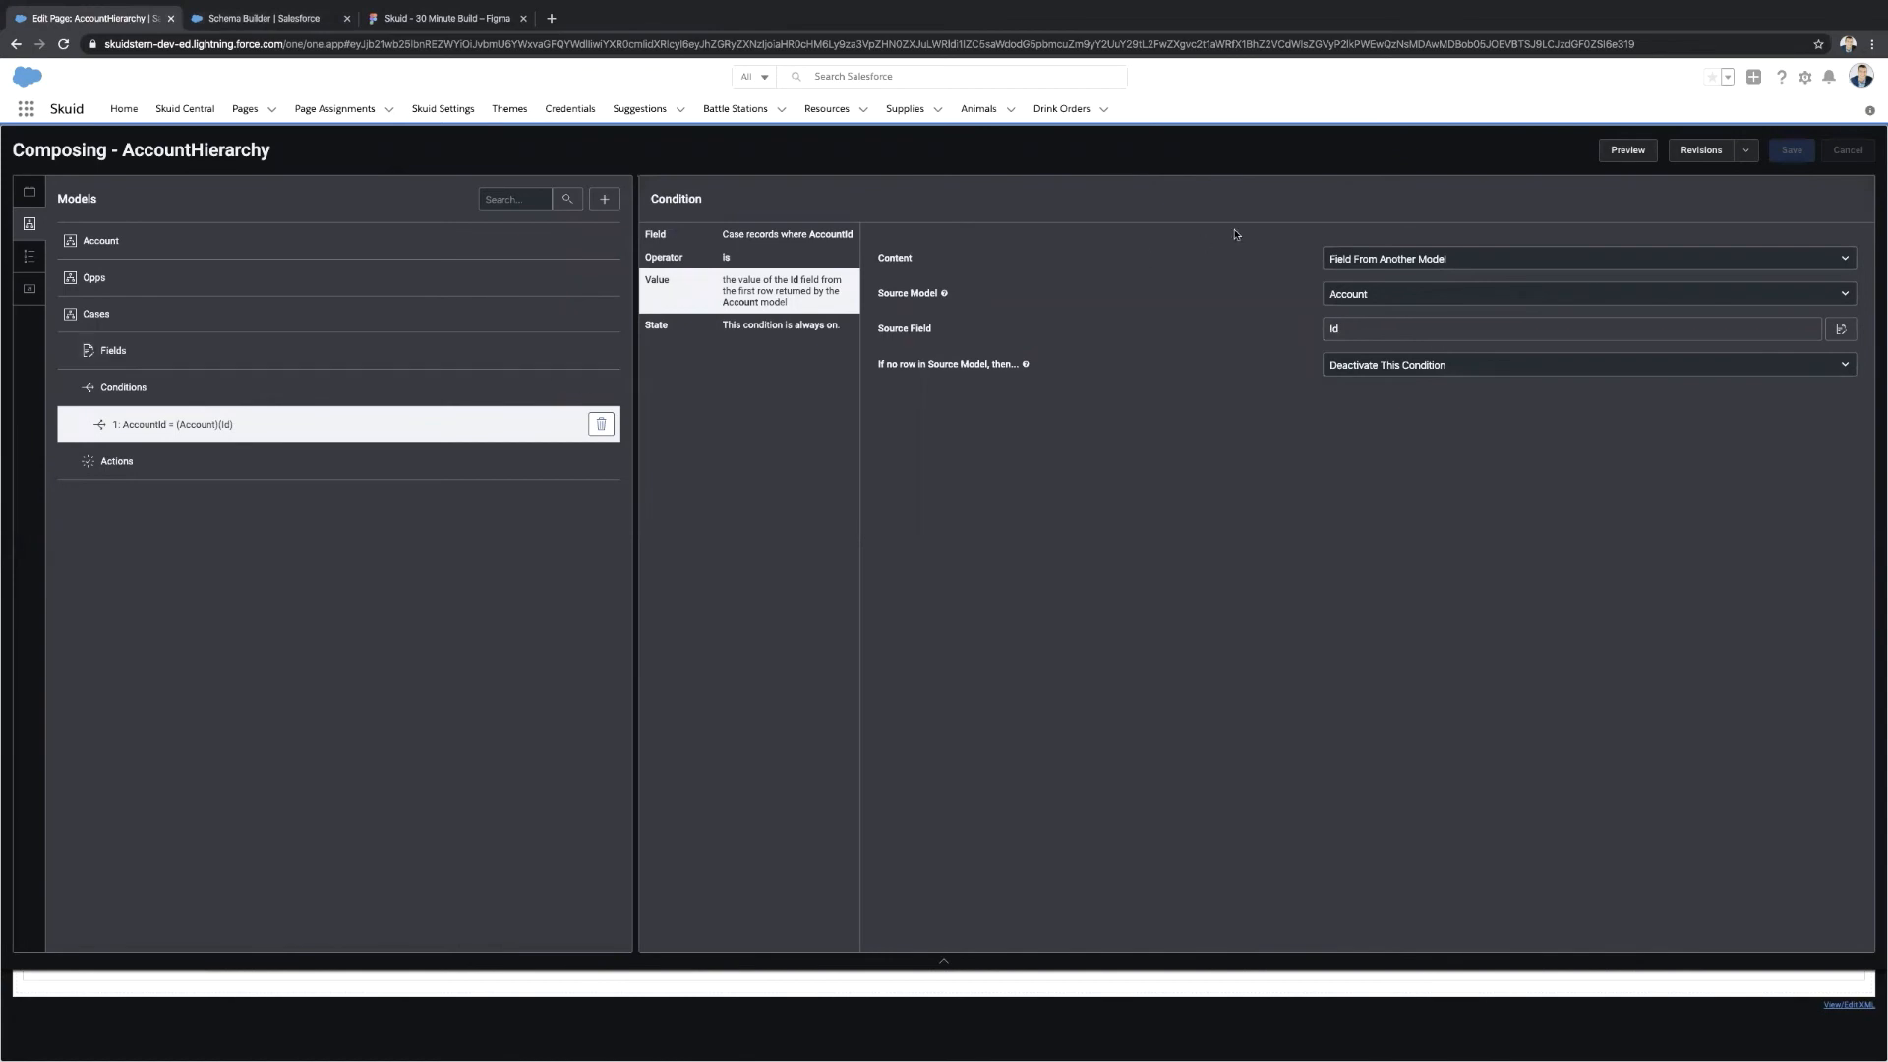
Preview the page with United Oil & Gas Corp. as the sample account for the id parameter.
left_click(1612, 154)
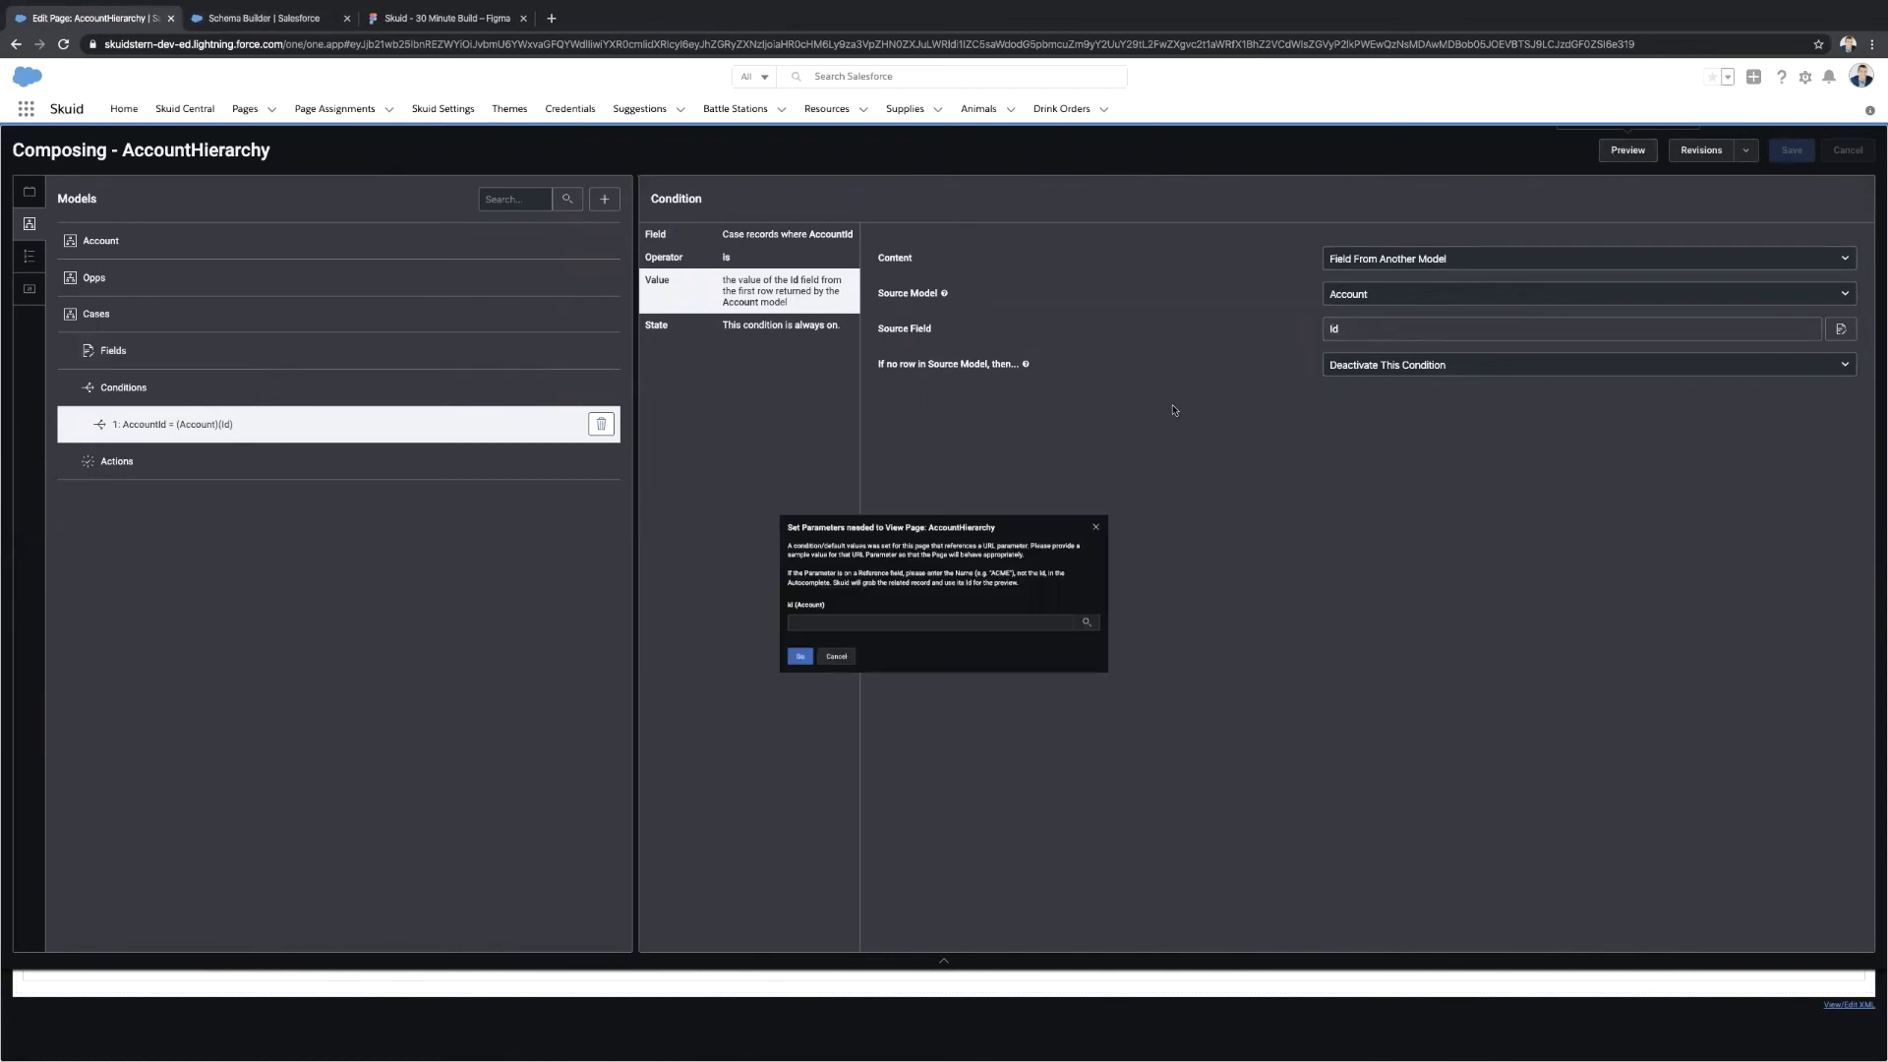
left_click(778, 634)
left_click(976, 697)
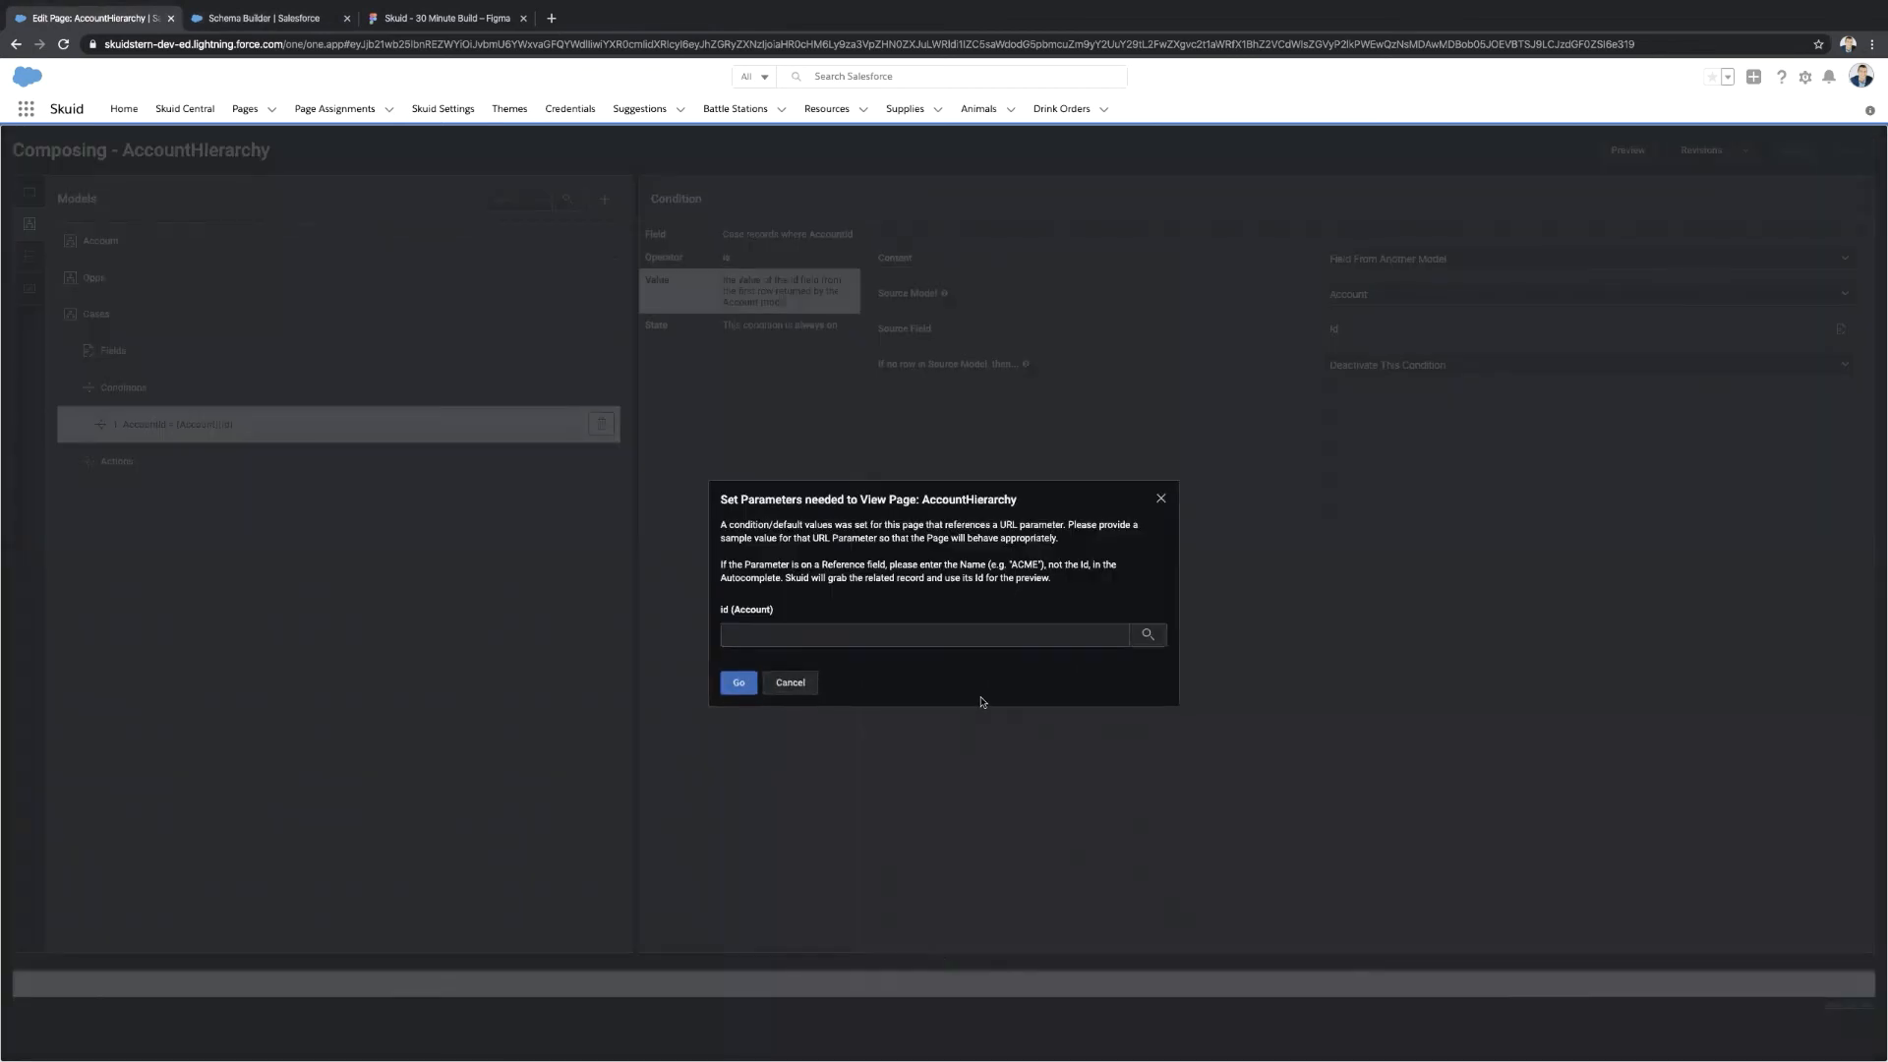
left_click(895, 634)
type("unite")
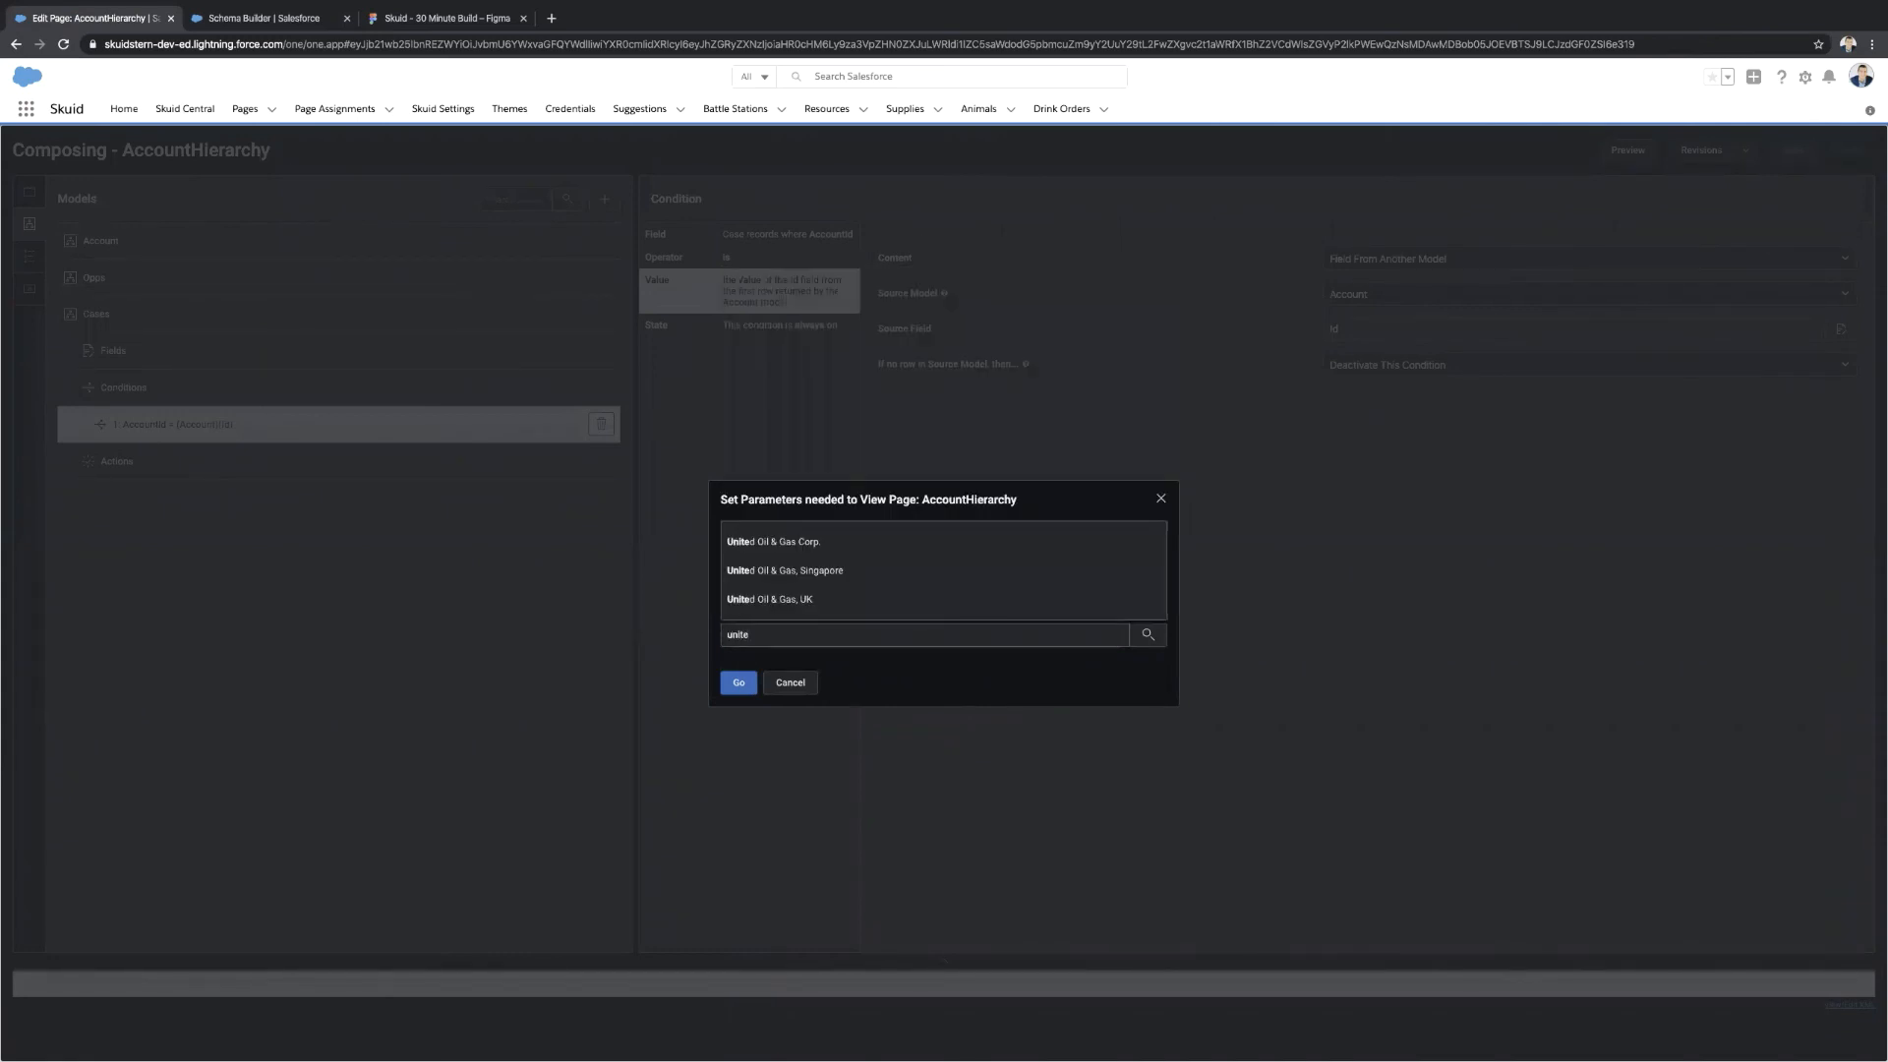
left_click(826, 546)
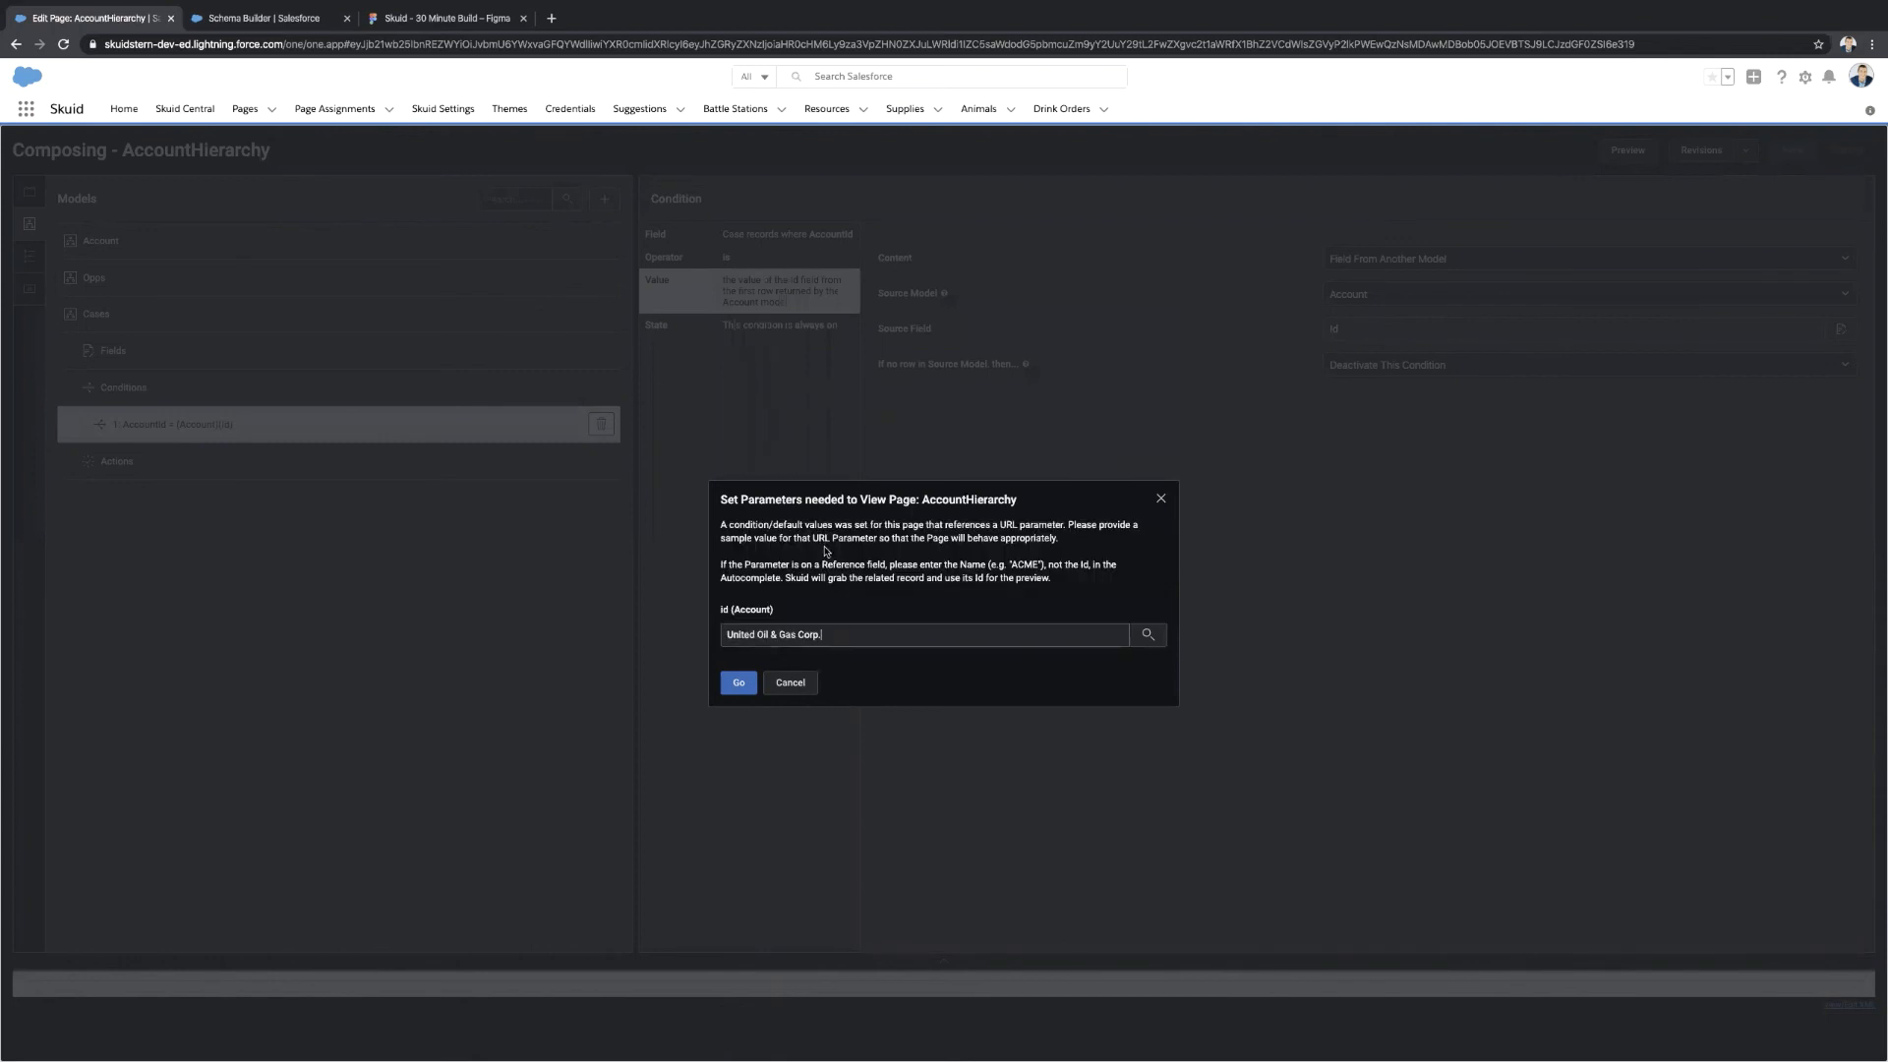
left_click(738, 683)
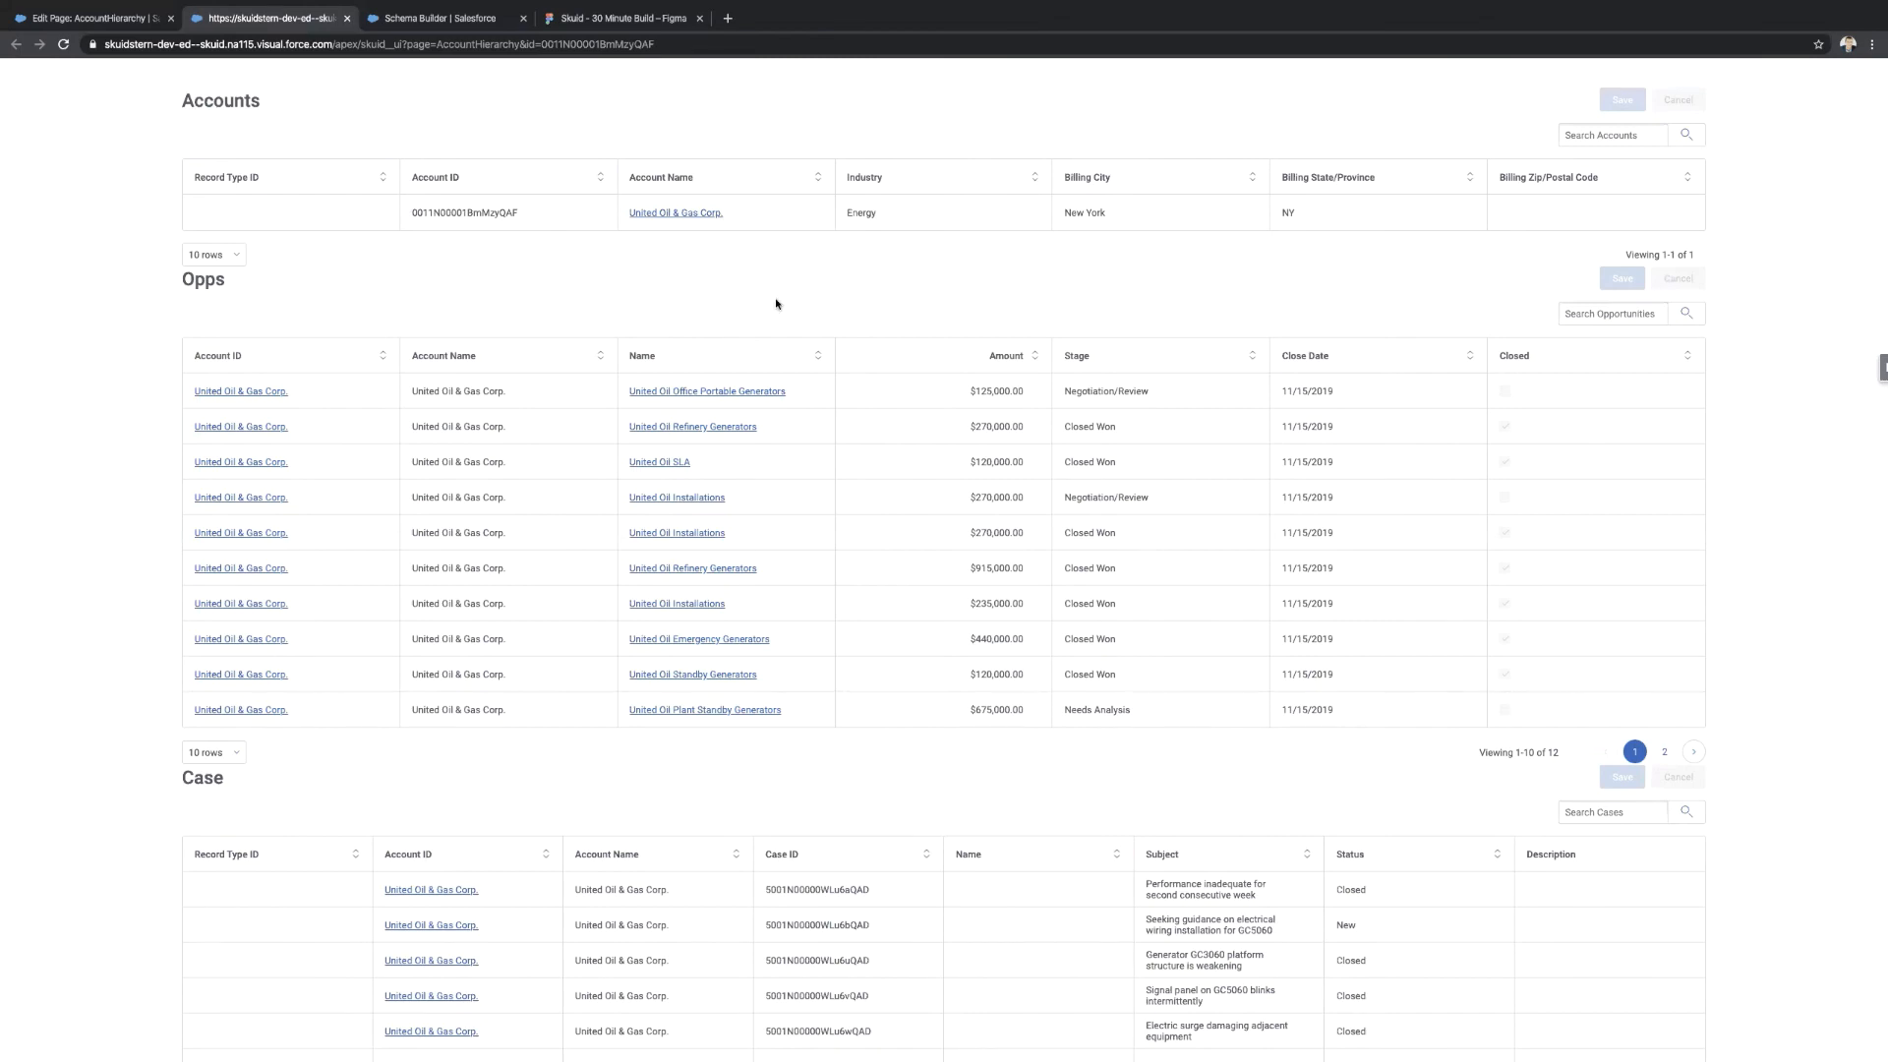
Examine the Accounts, Opps and Case tables in the preview for records of the selected account.
scroll(775, 303, "down", 2)
scroll(776, 303, "up", 2)
scroll(482, 775, "down", 2)
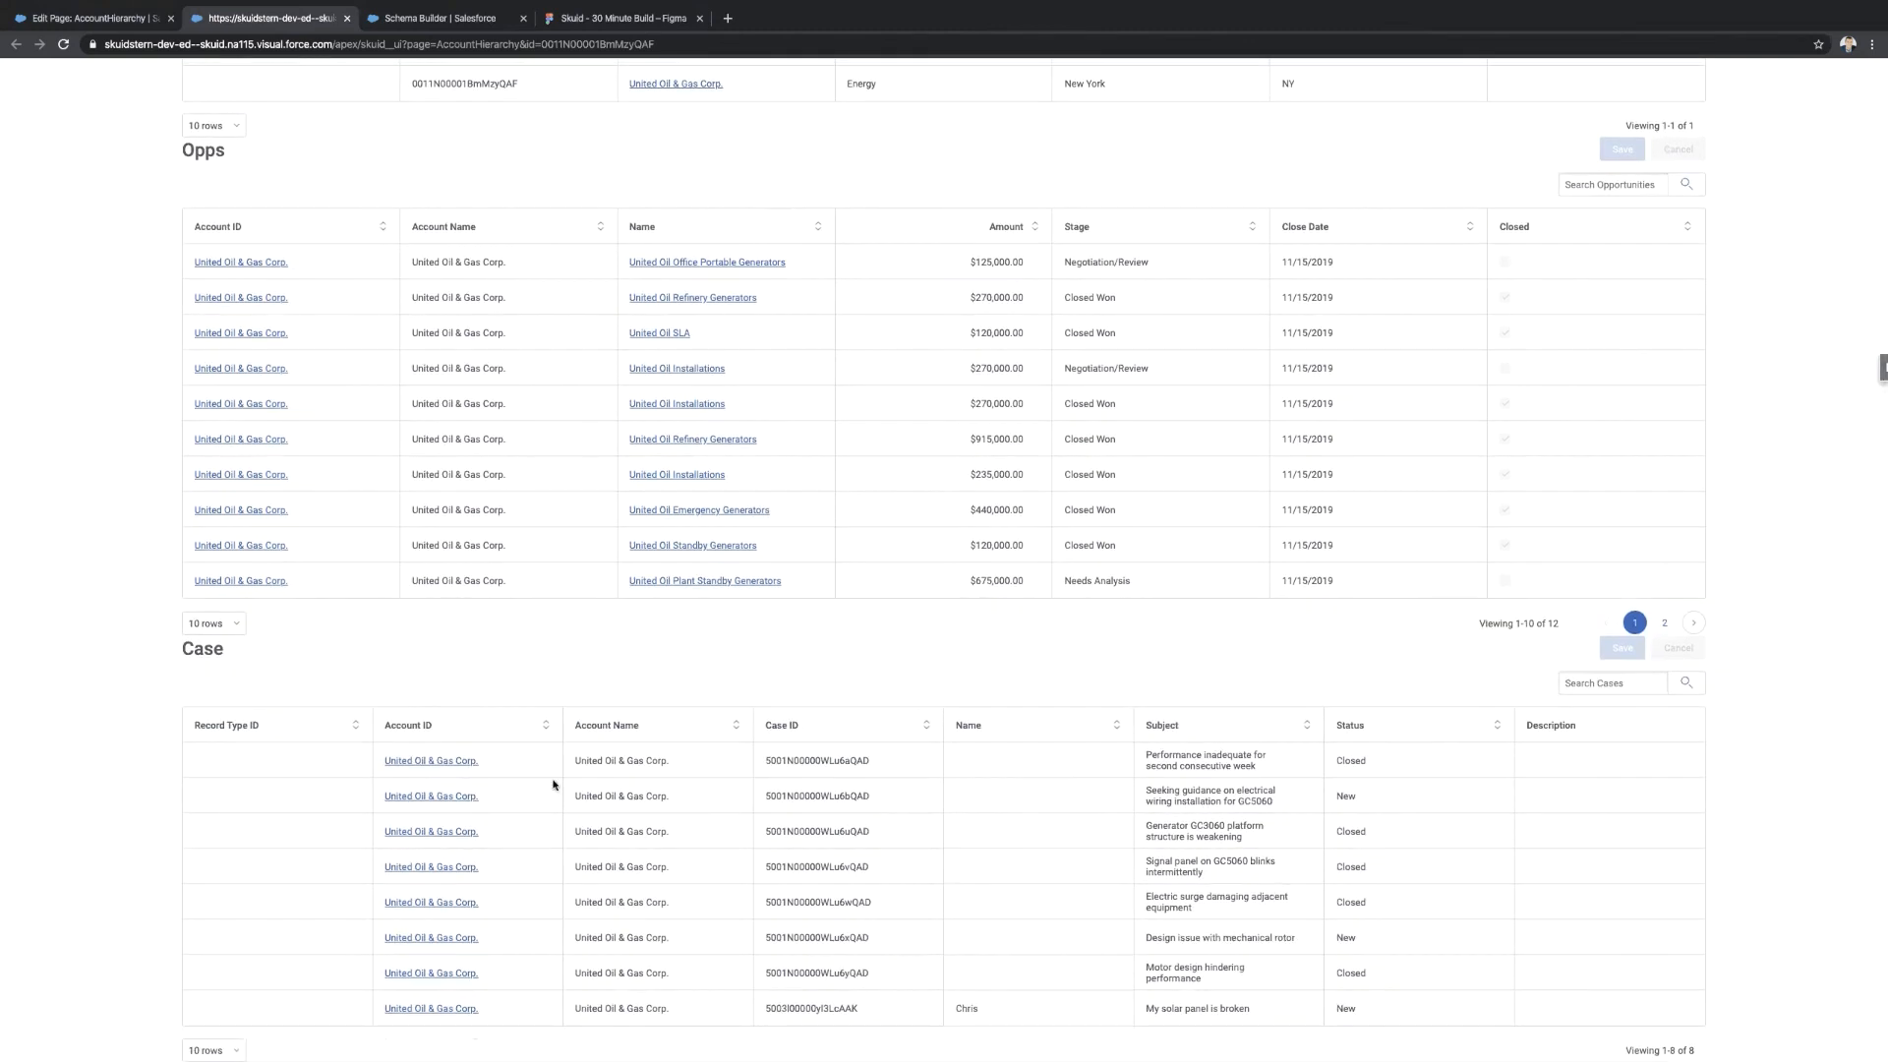
scroll(514, 767, "up", 2)
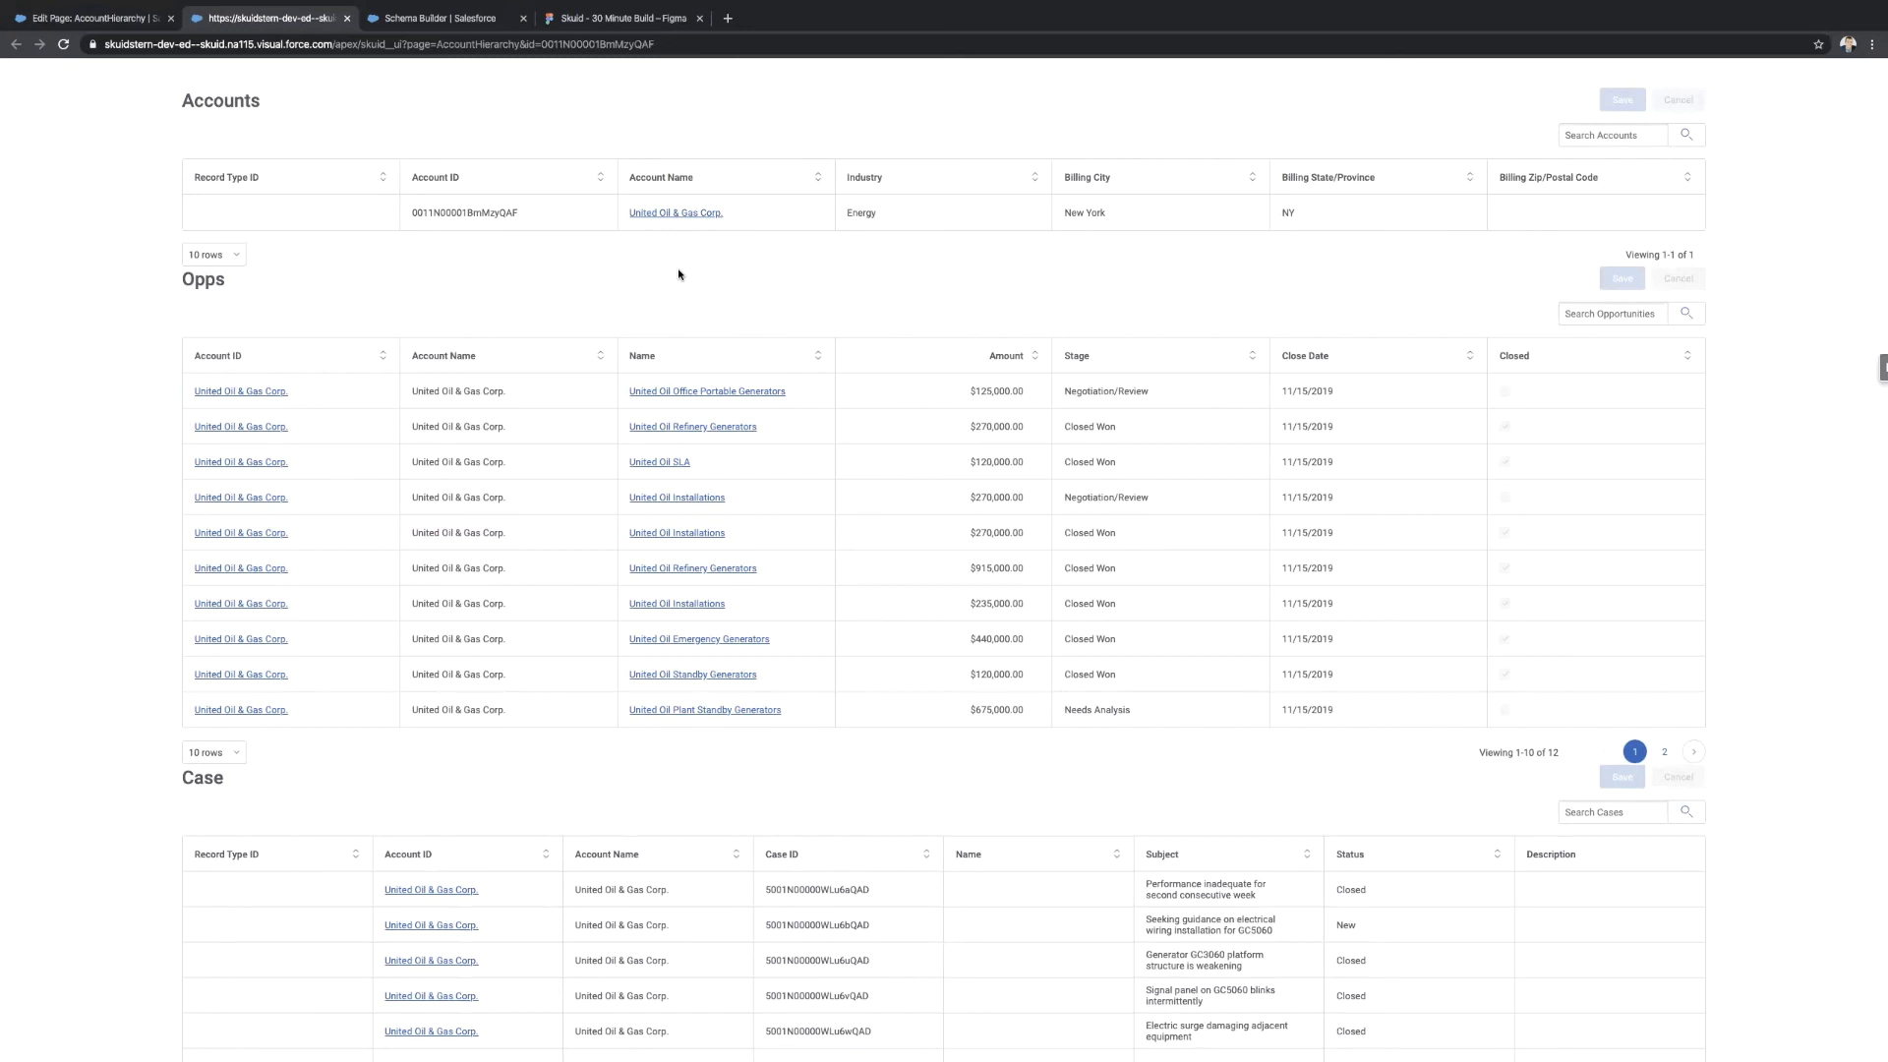
left_click(91, 20)
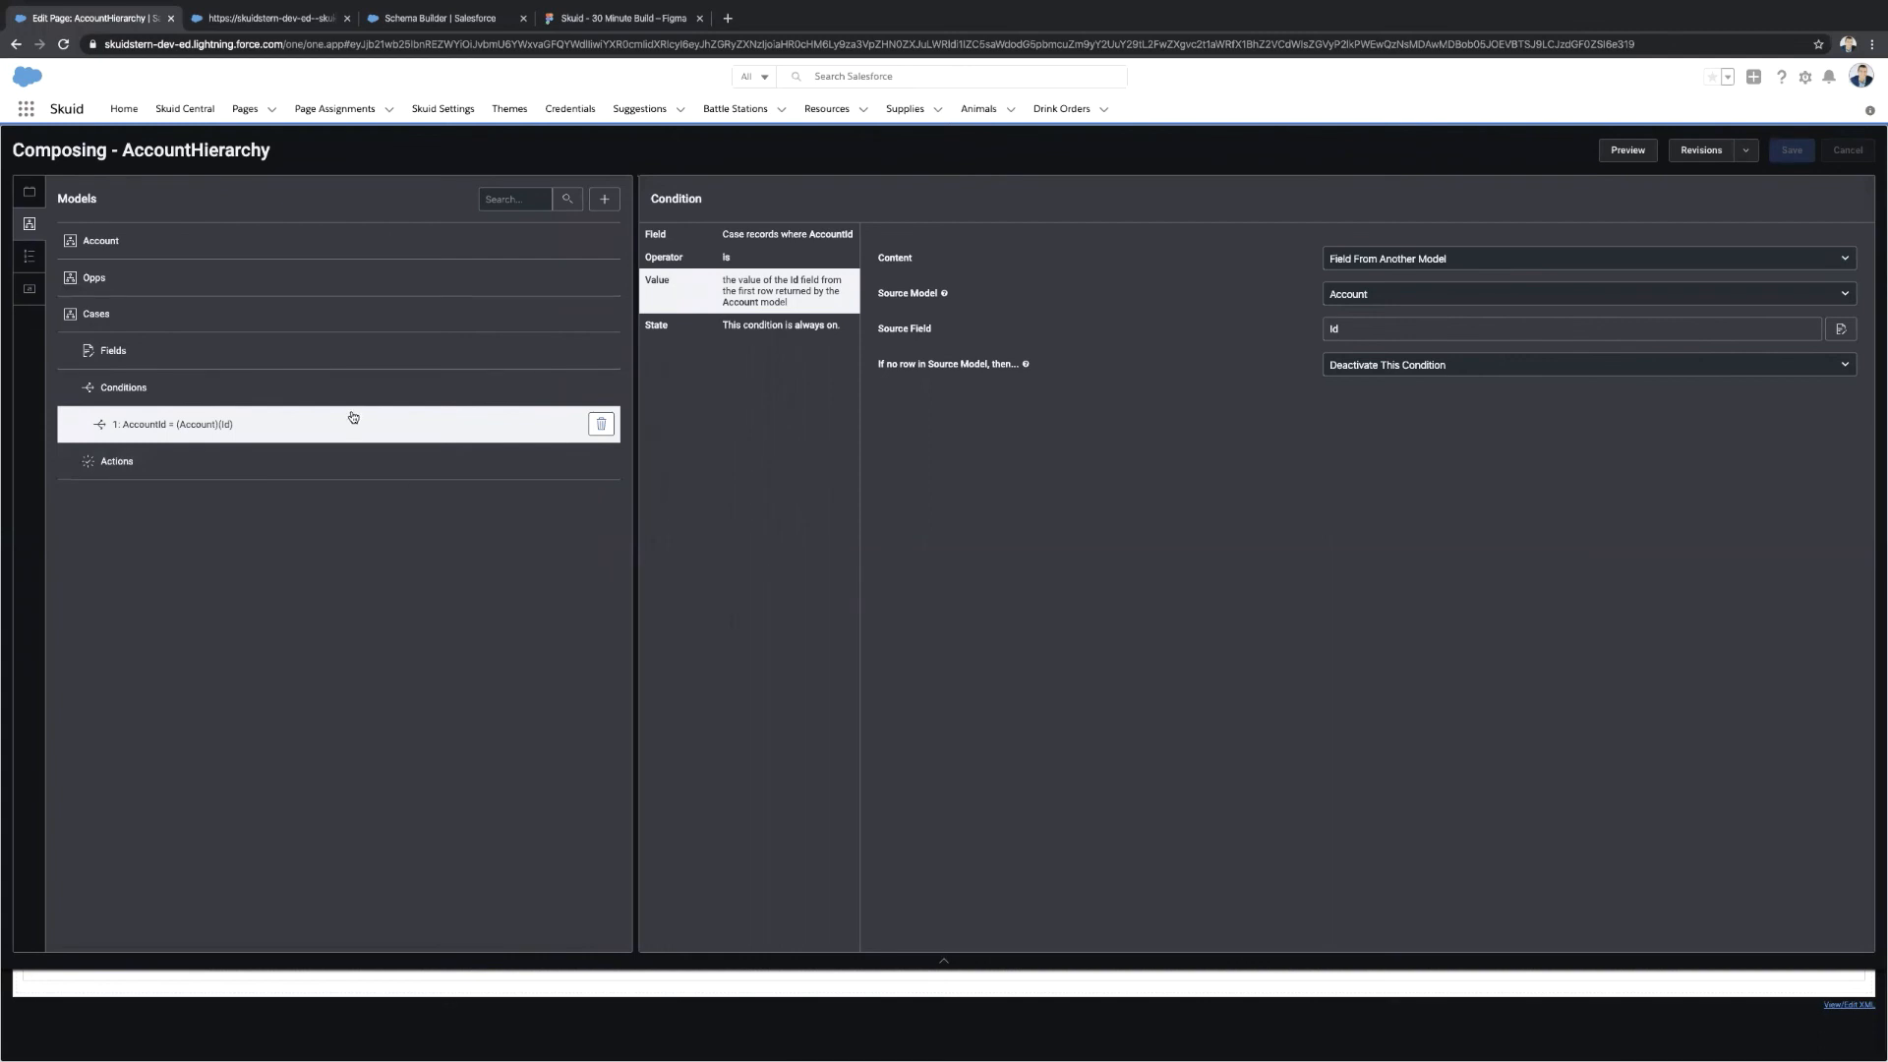
left_click(295, 22)
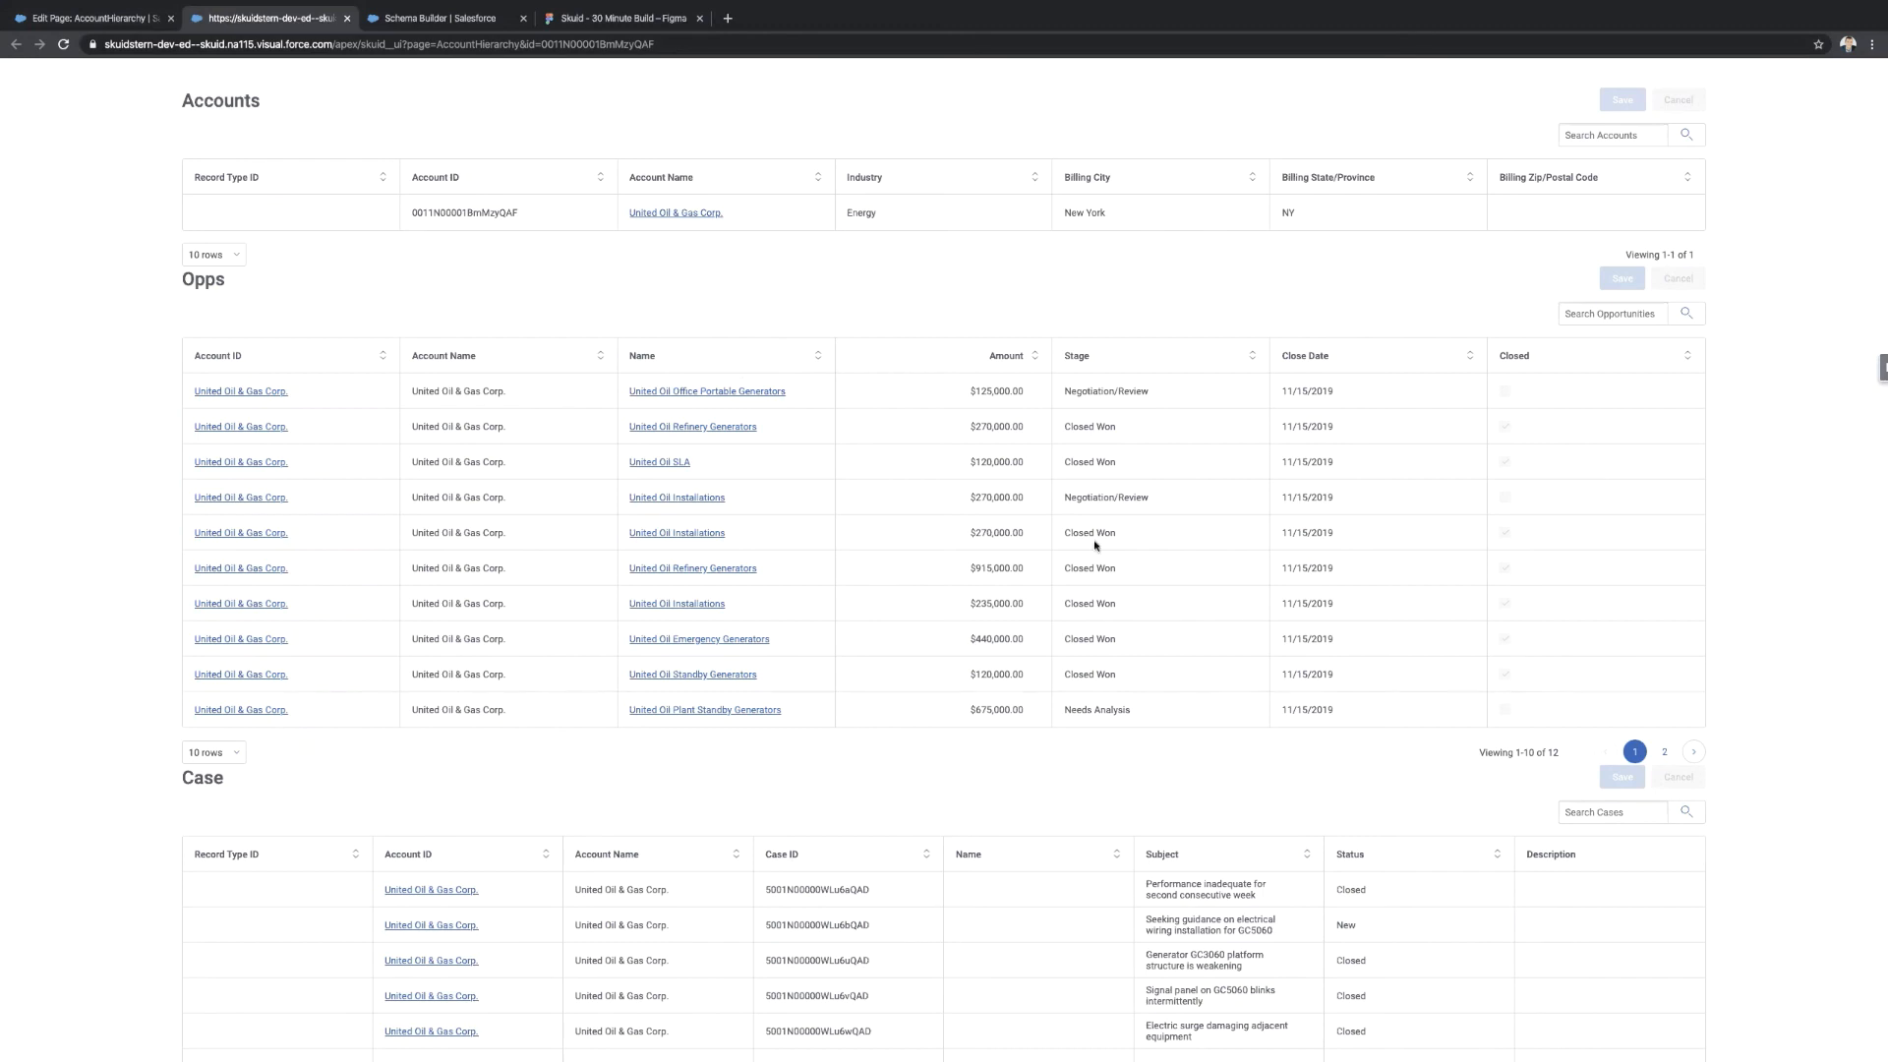
Back in the page composer, rename the Opps model to Opps_Open.
left_click(99, 20)
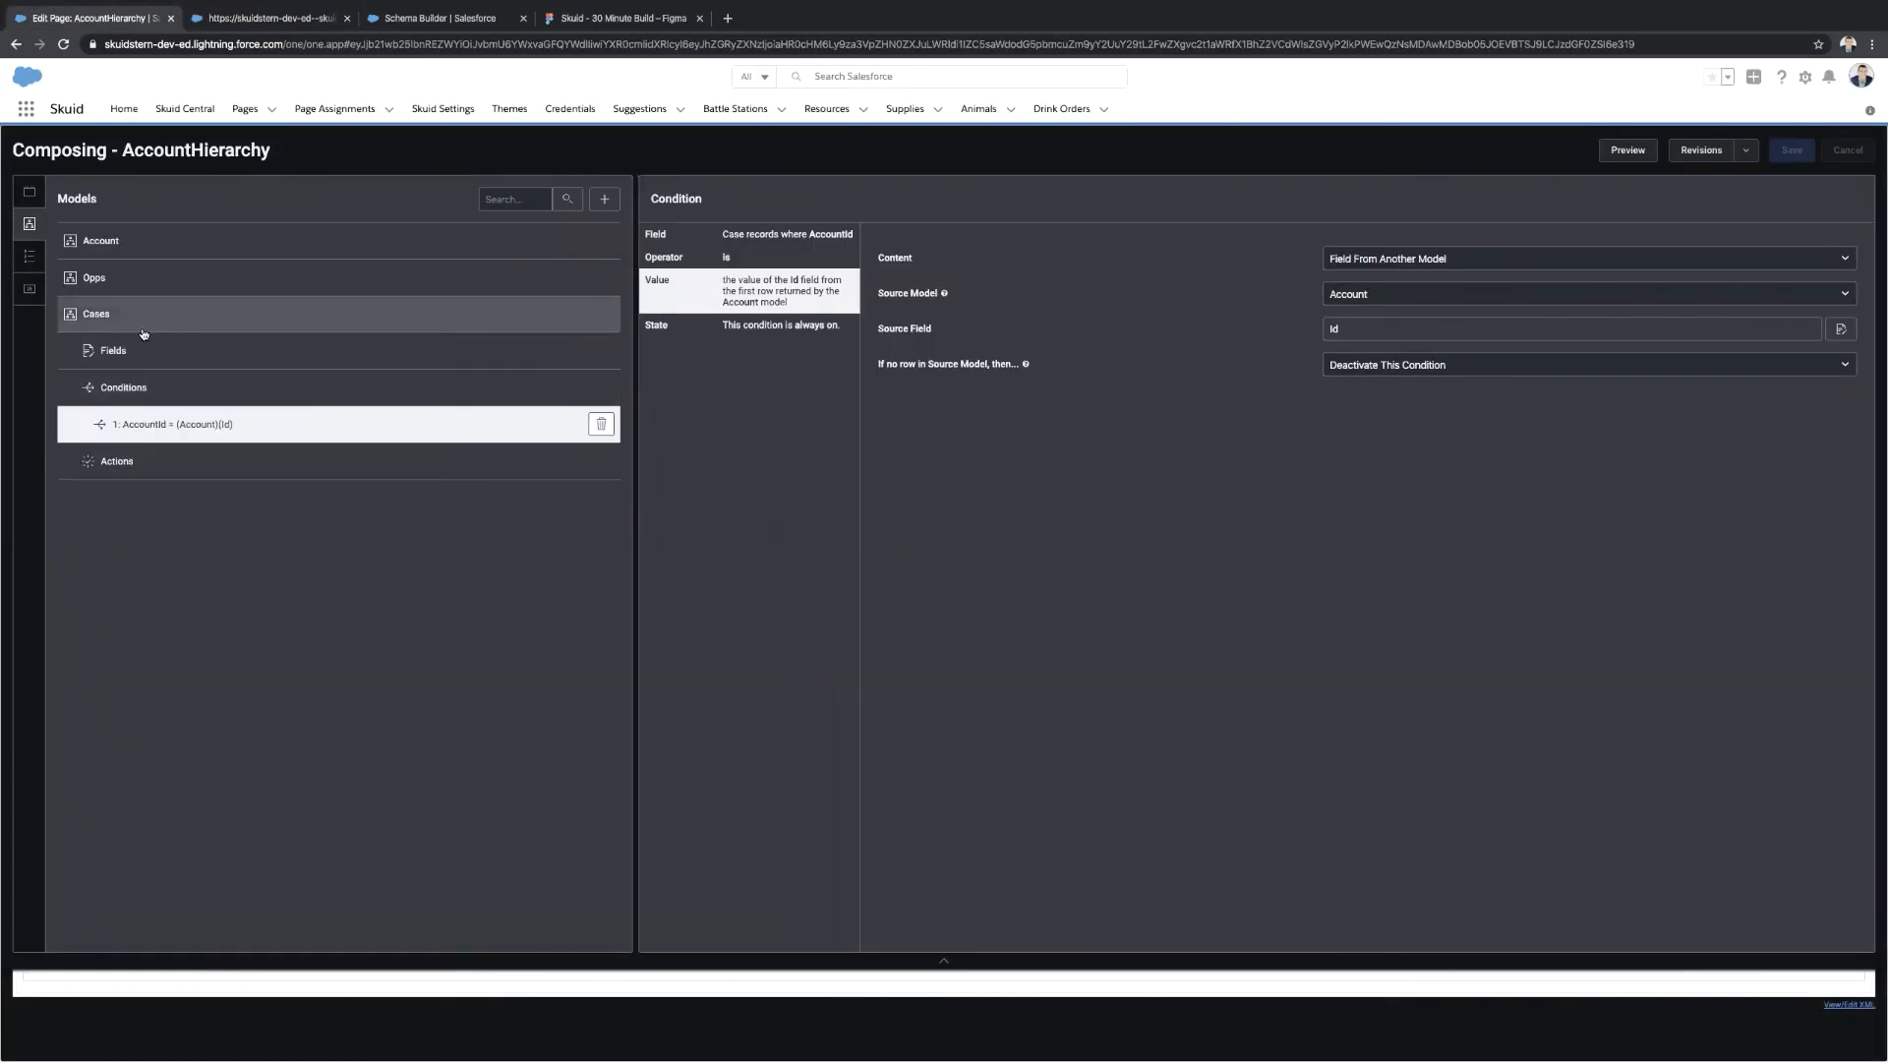
left_click(250, 284)
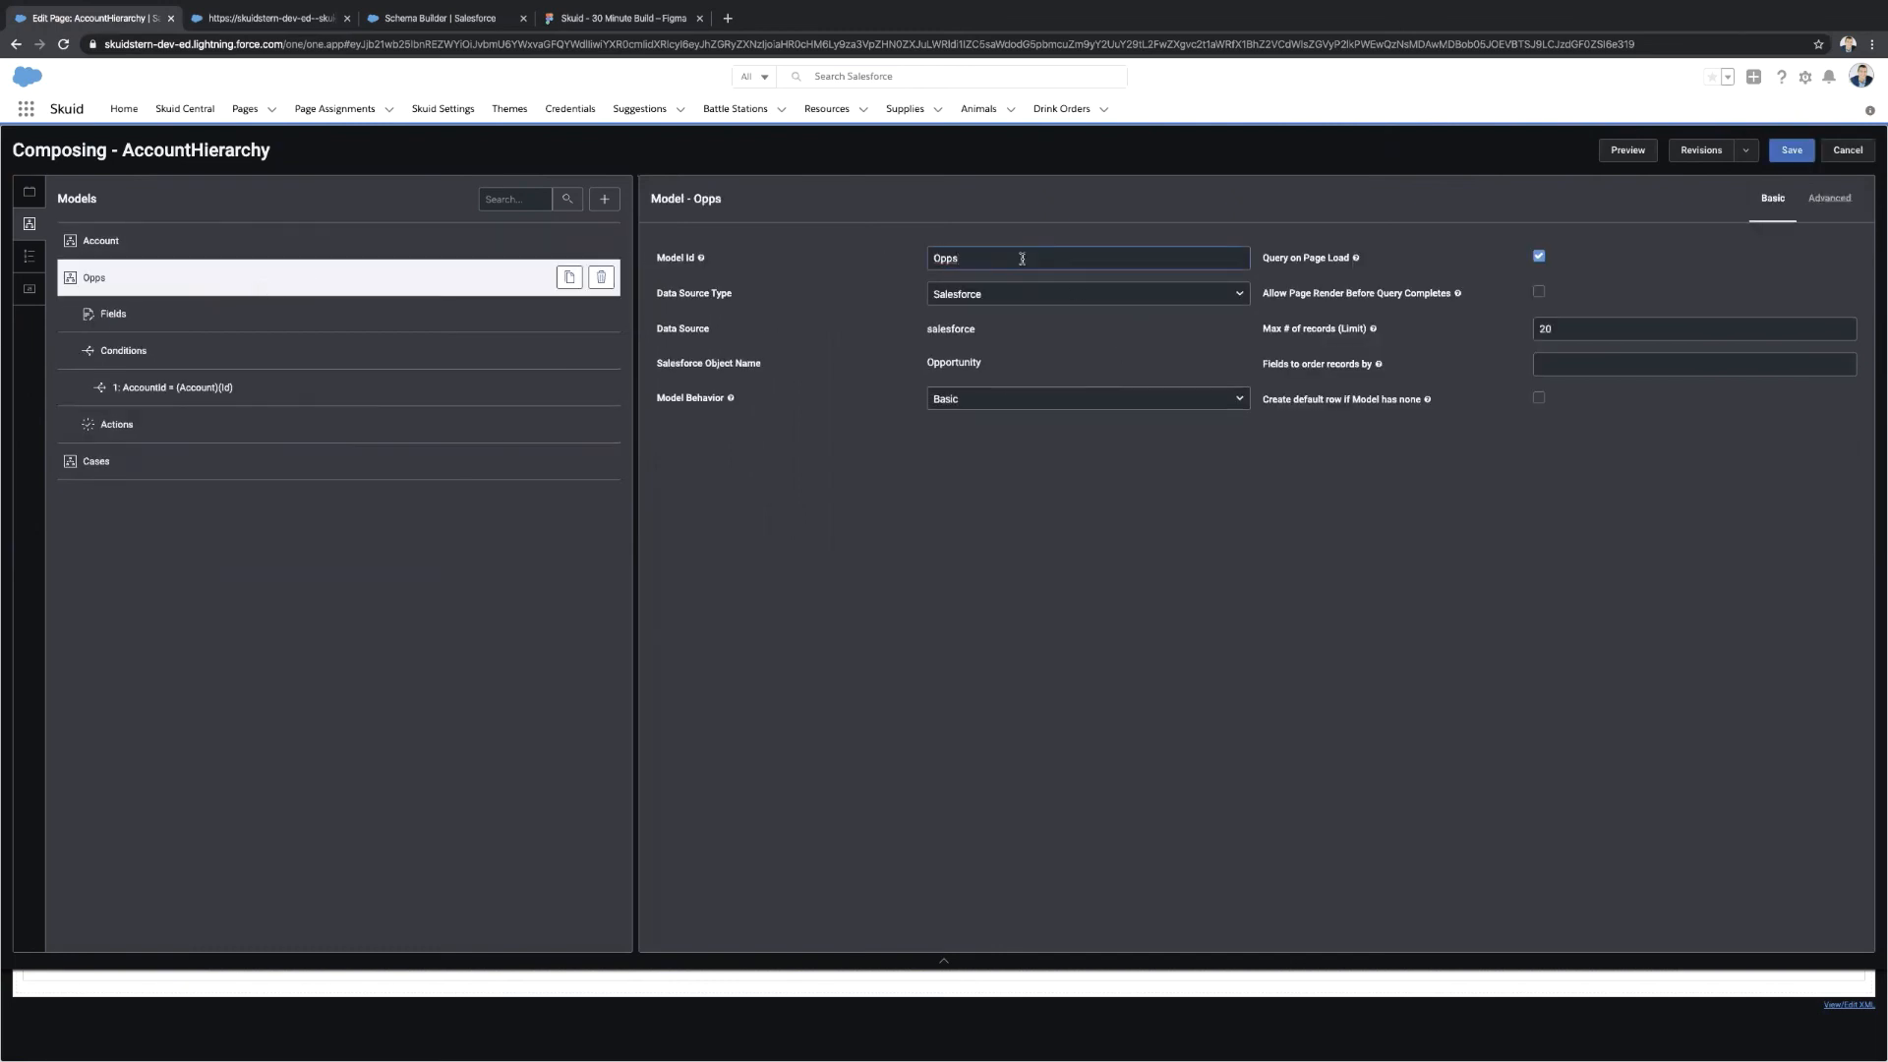
type("pen")
Add a second condition to the Opps_Open model that filters on the IsClosed field.
left_click(364, 362)
left_click(601, 351)
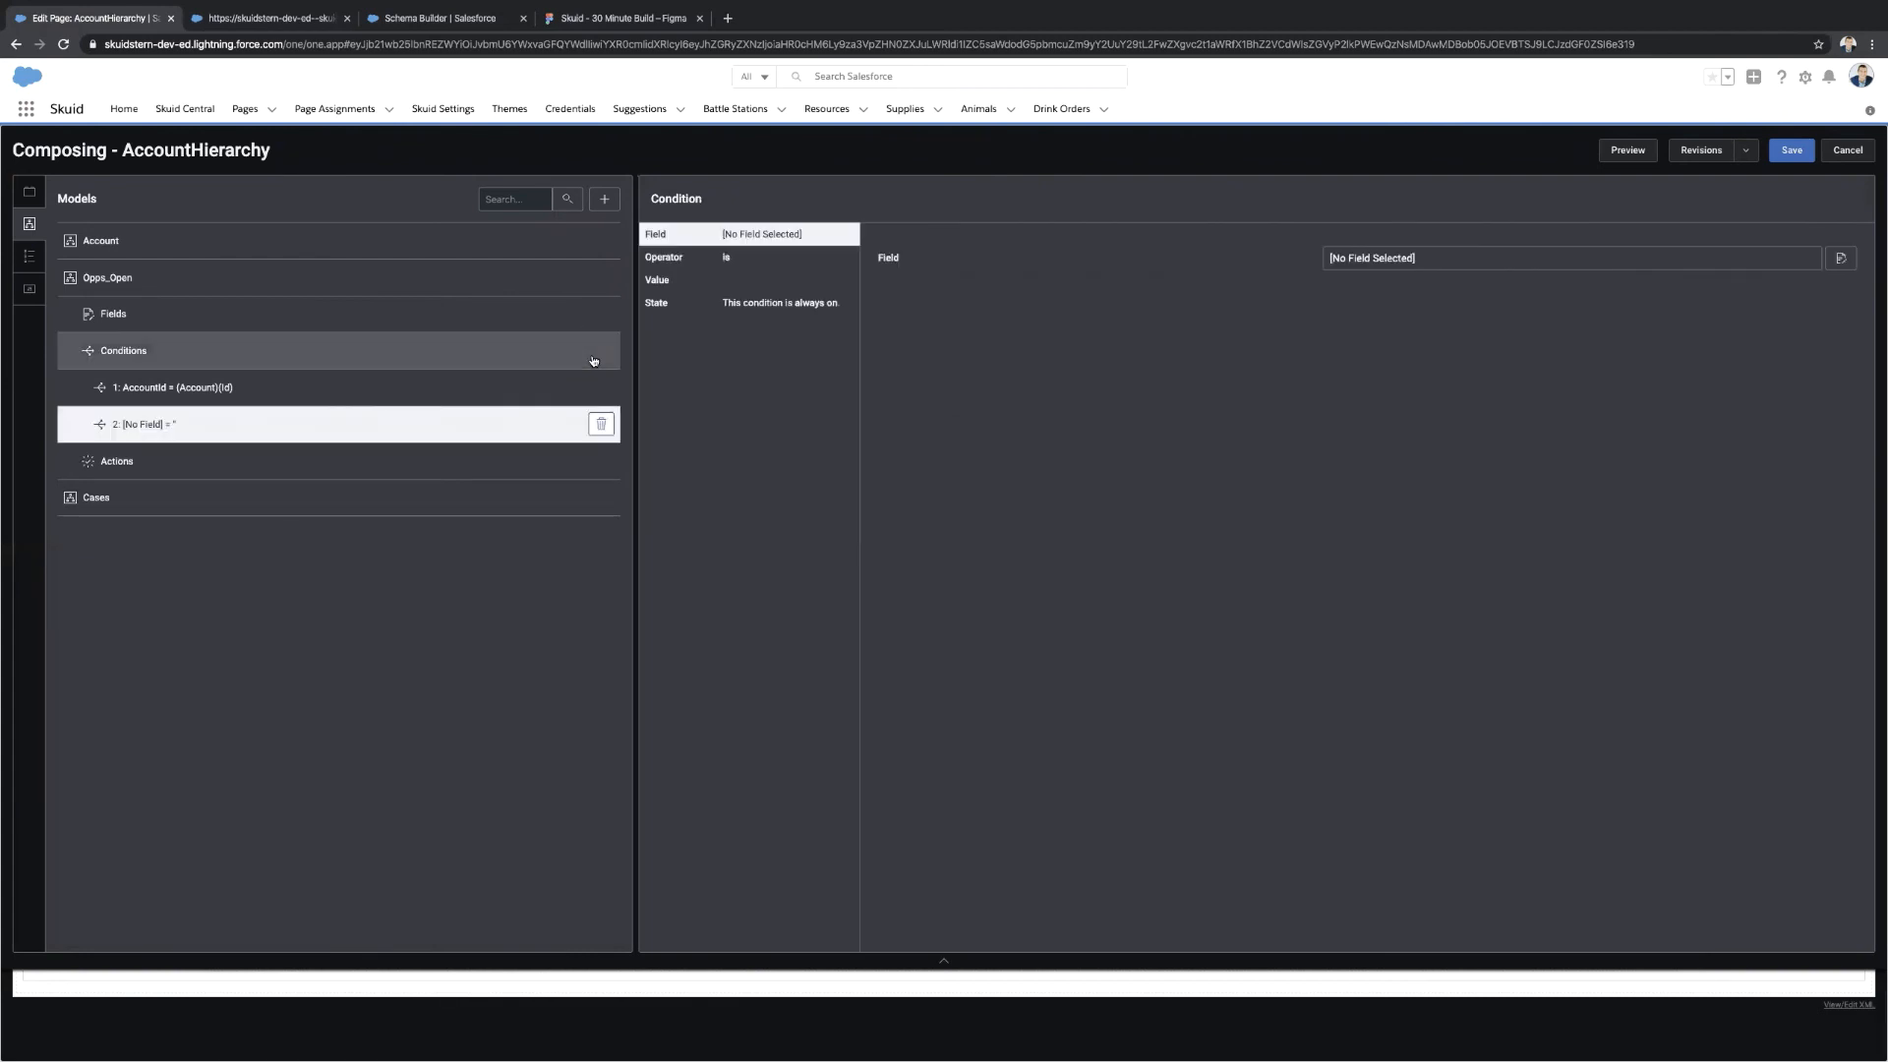
left_click(1840, 258)
type("is")
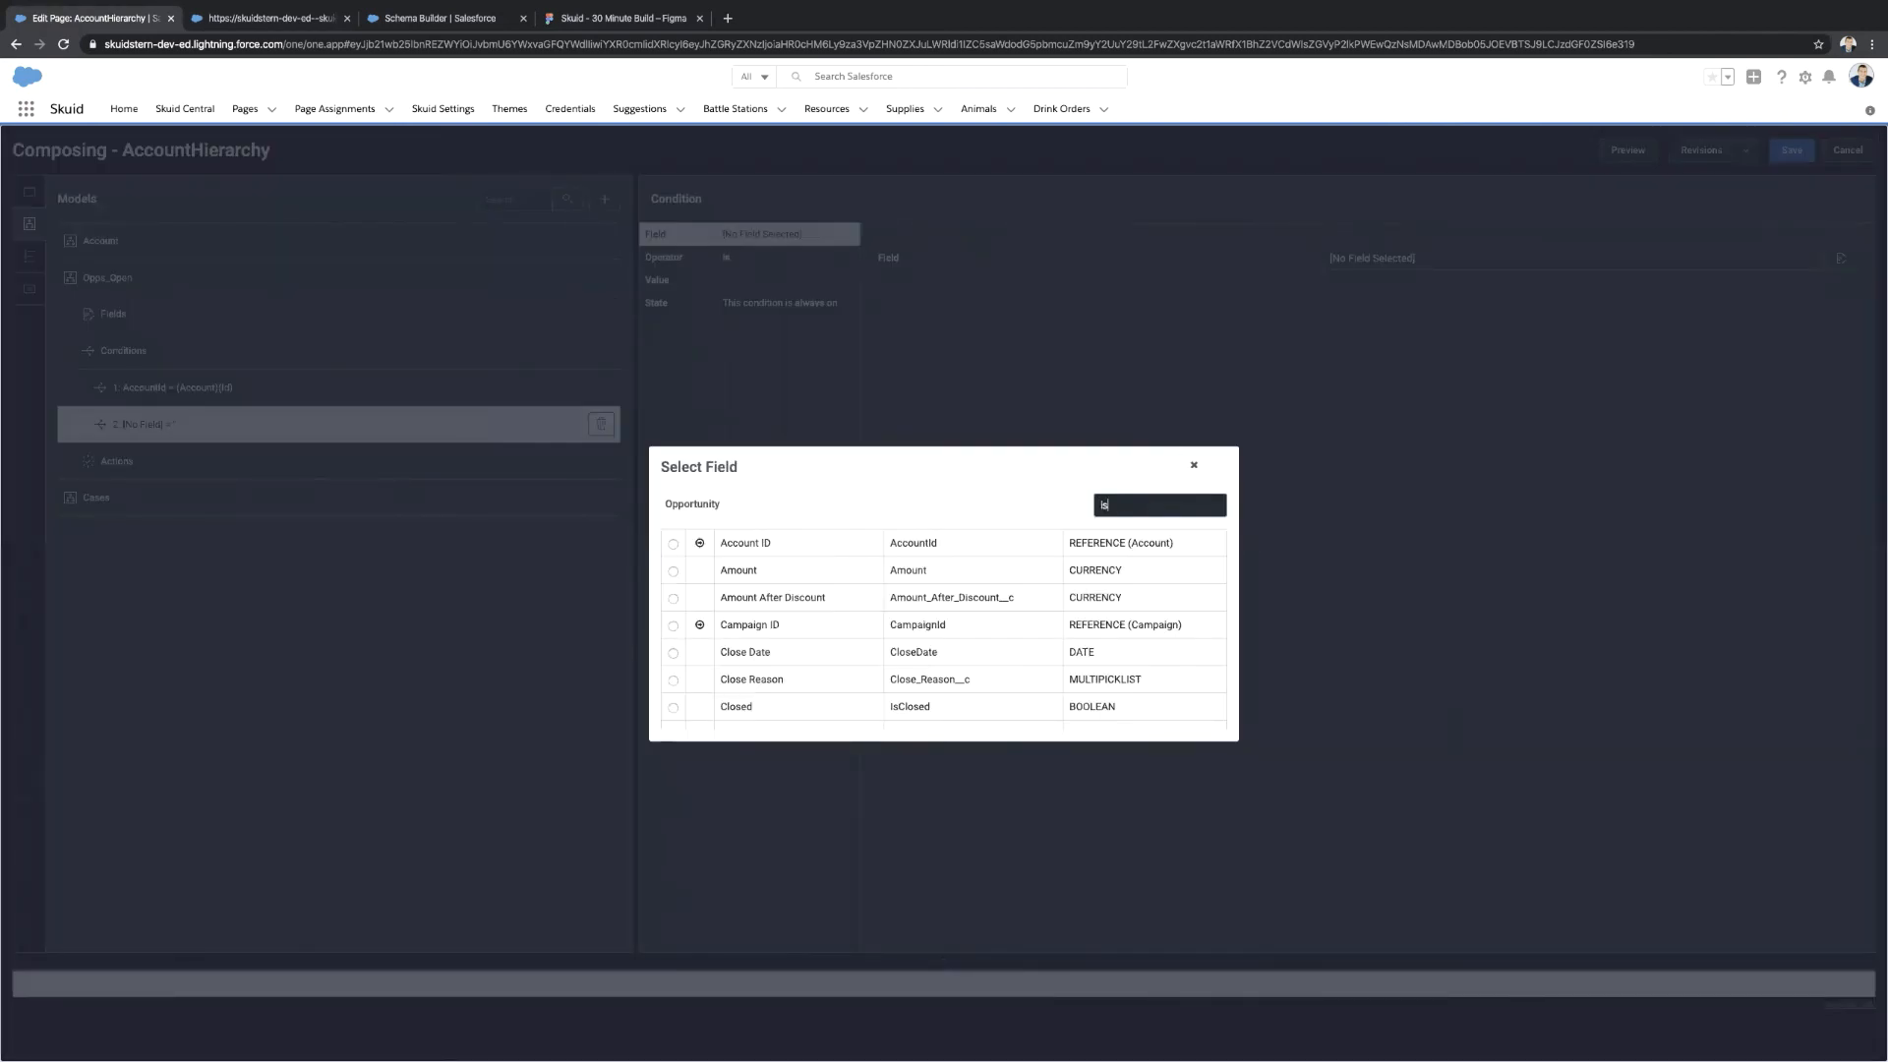
left_click(674, 571)
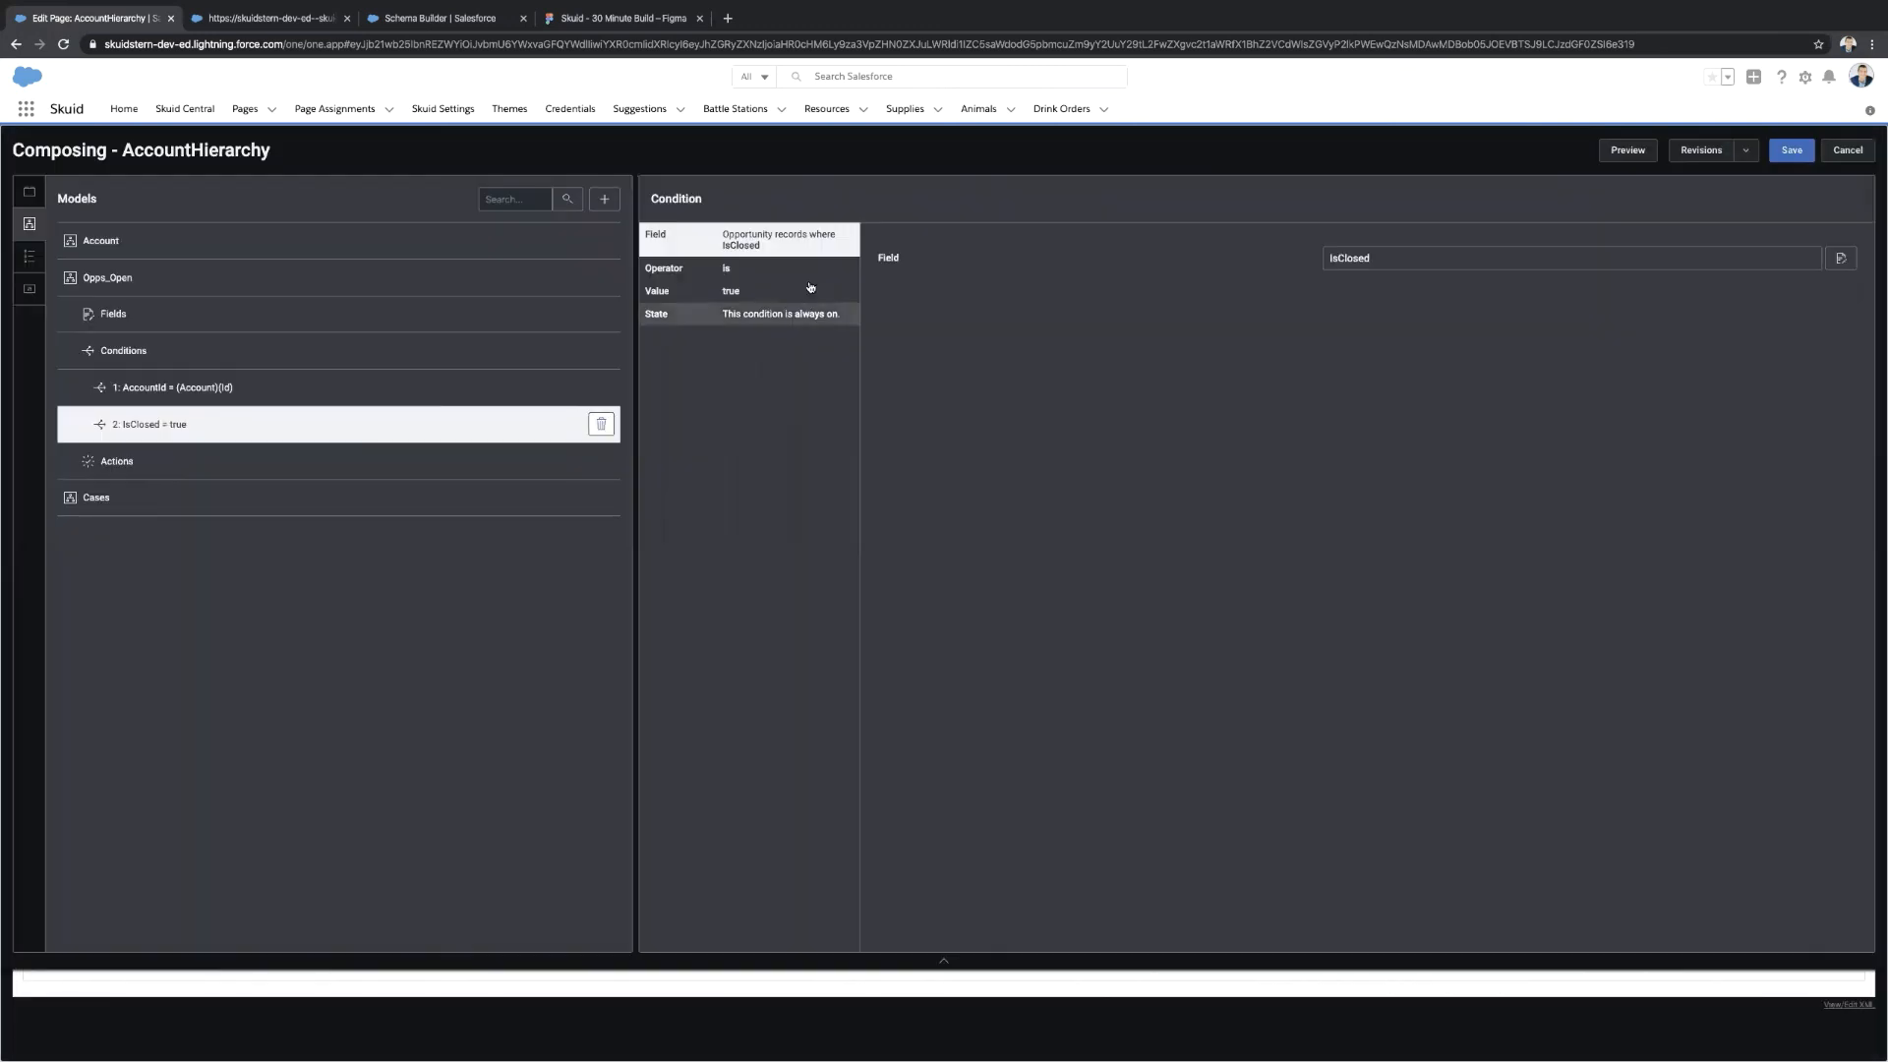
Set the Opps_Open model's IsClosed condition to false and duplicate the model as Opps_Closed.
left_click(779, 290)
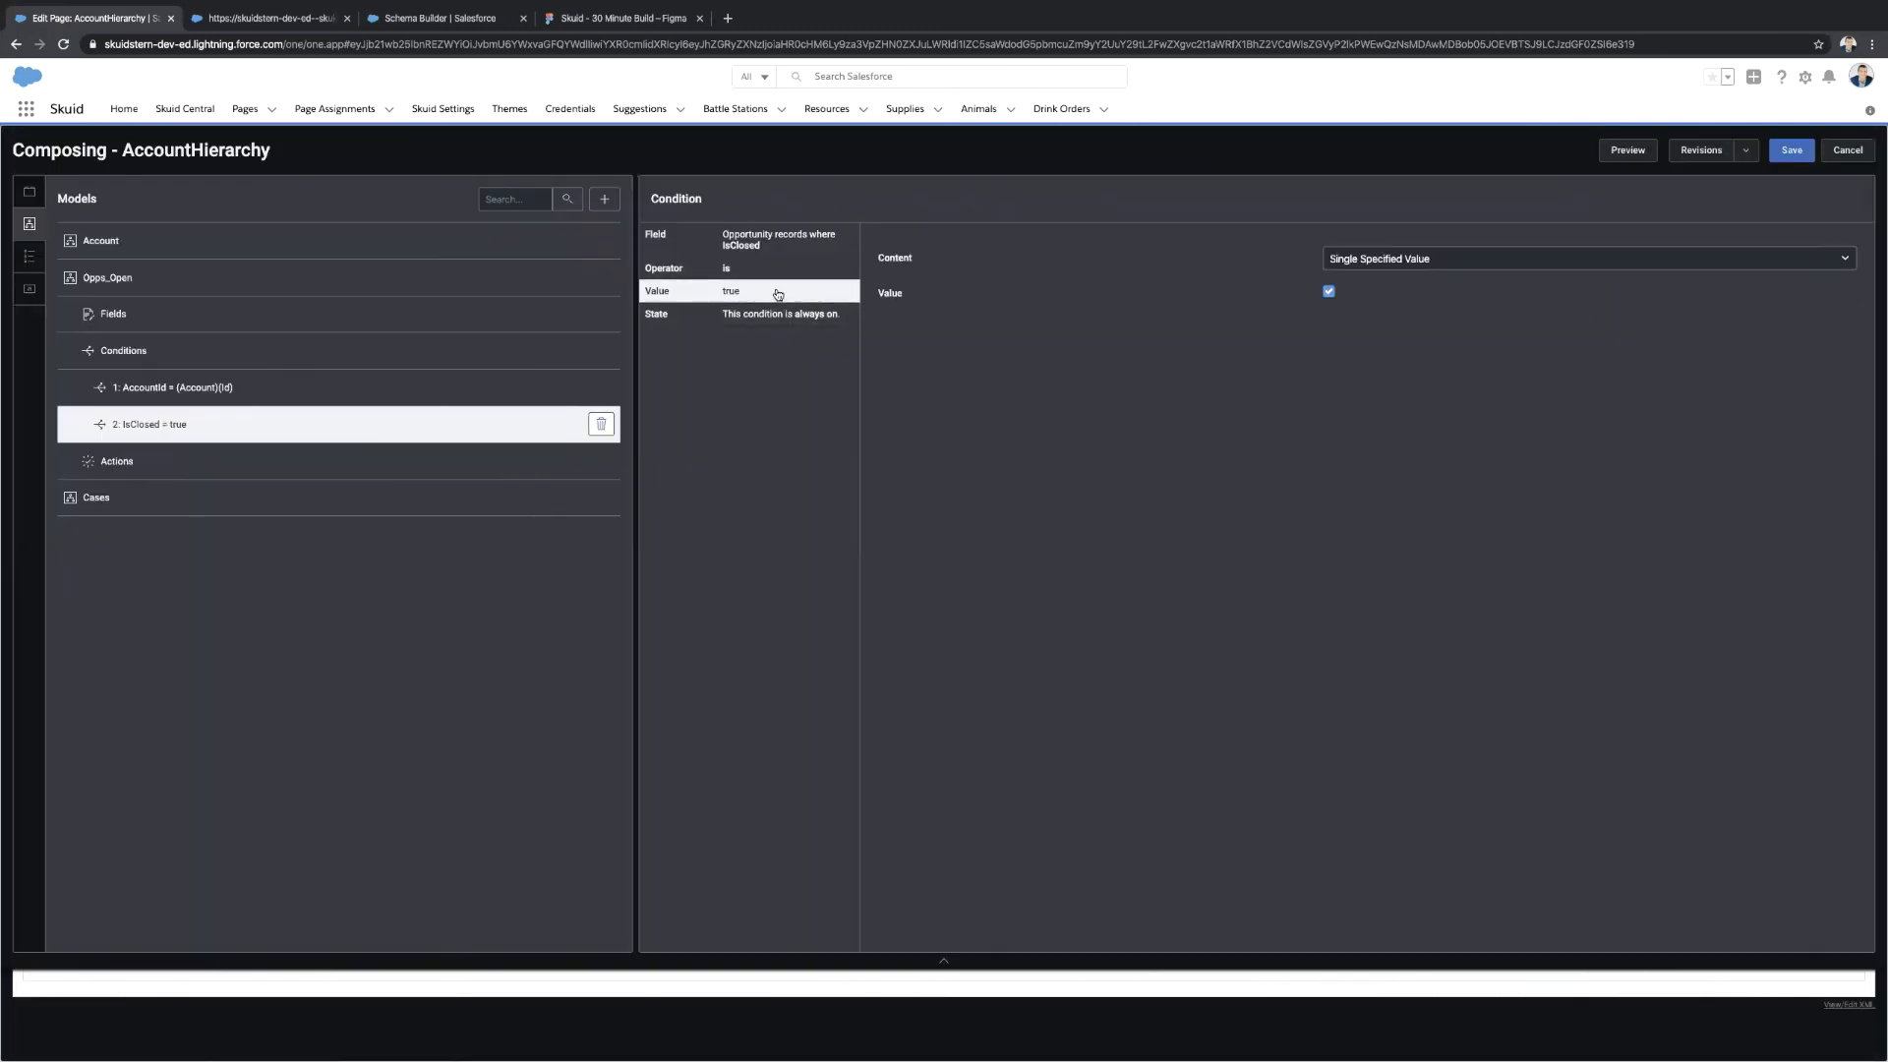
left_click(1330, 292)
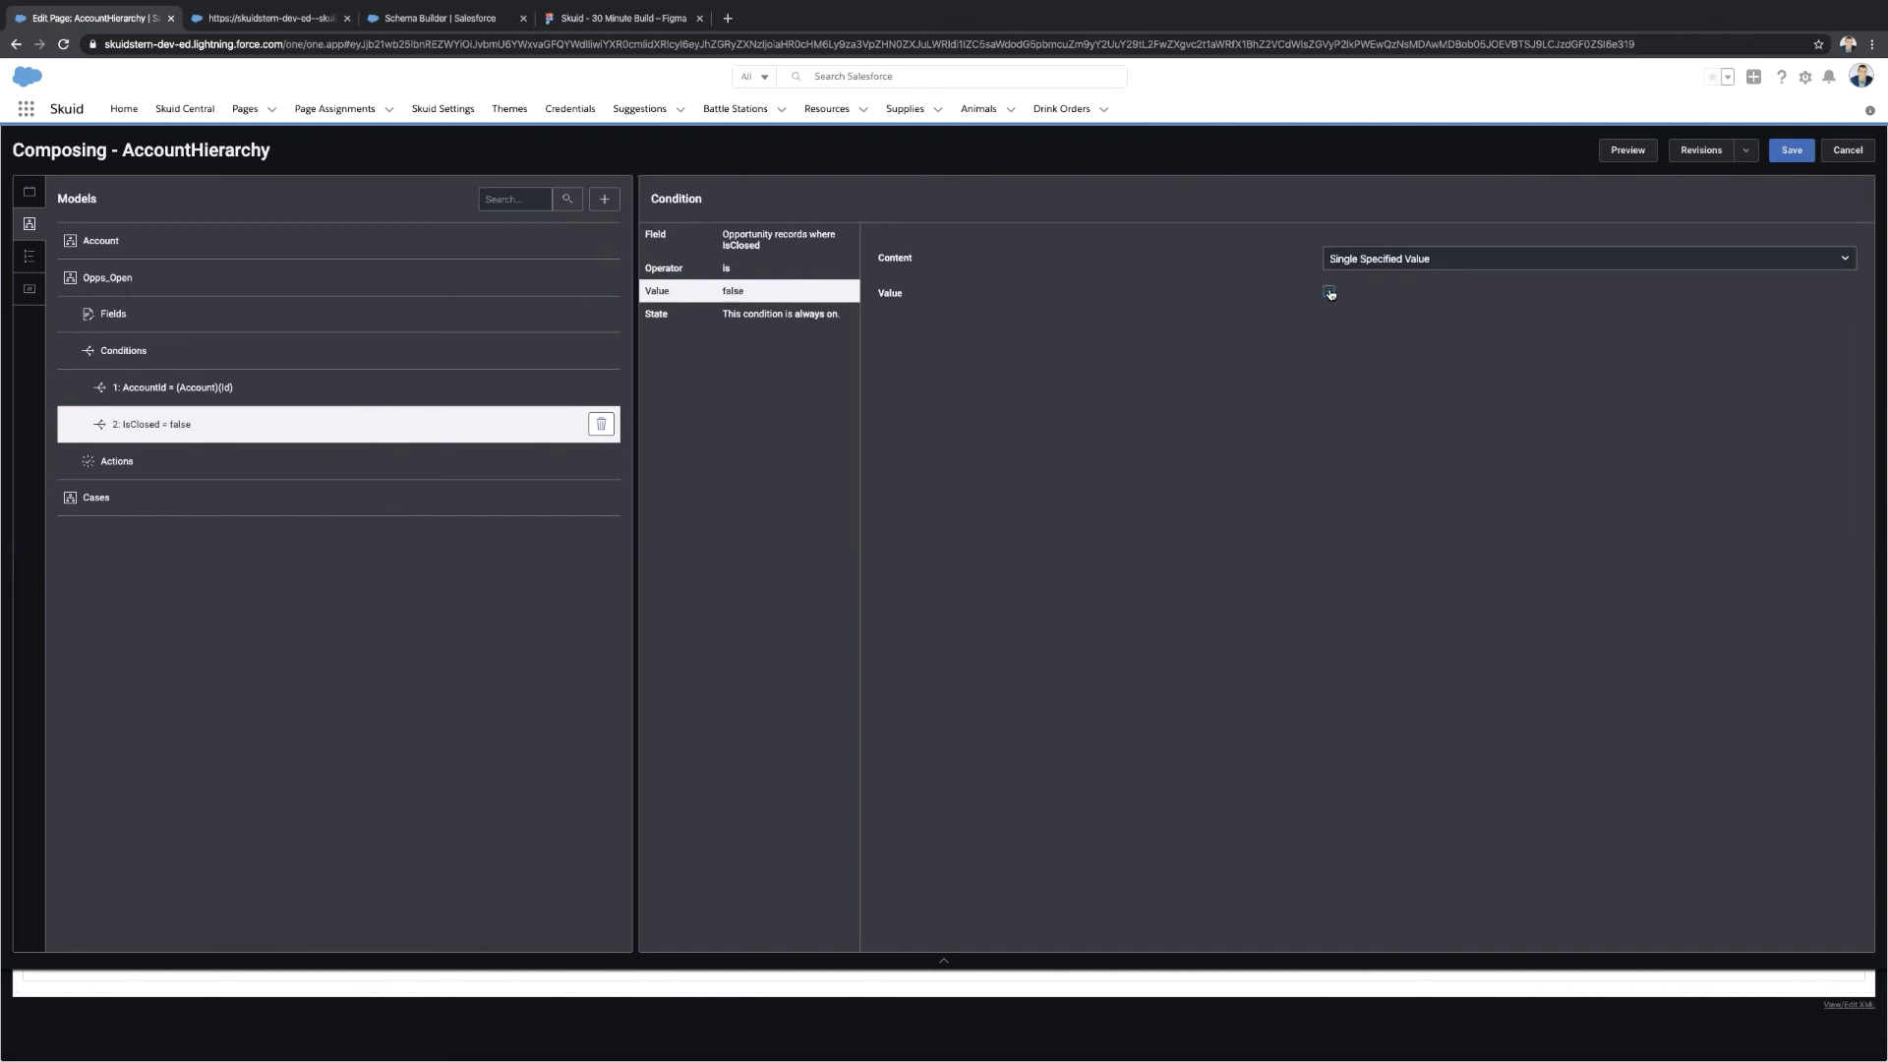
left_click(151, 285)
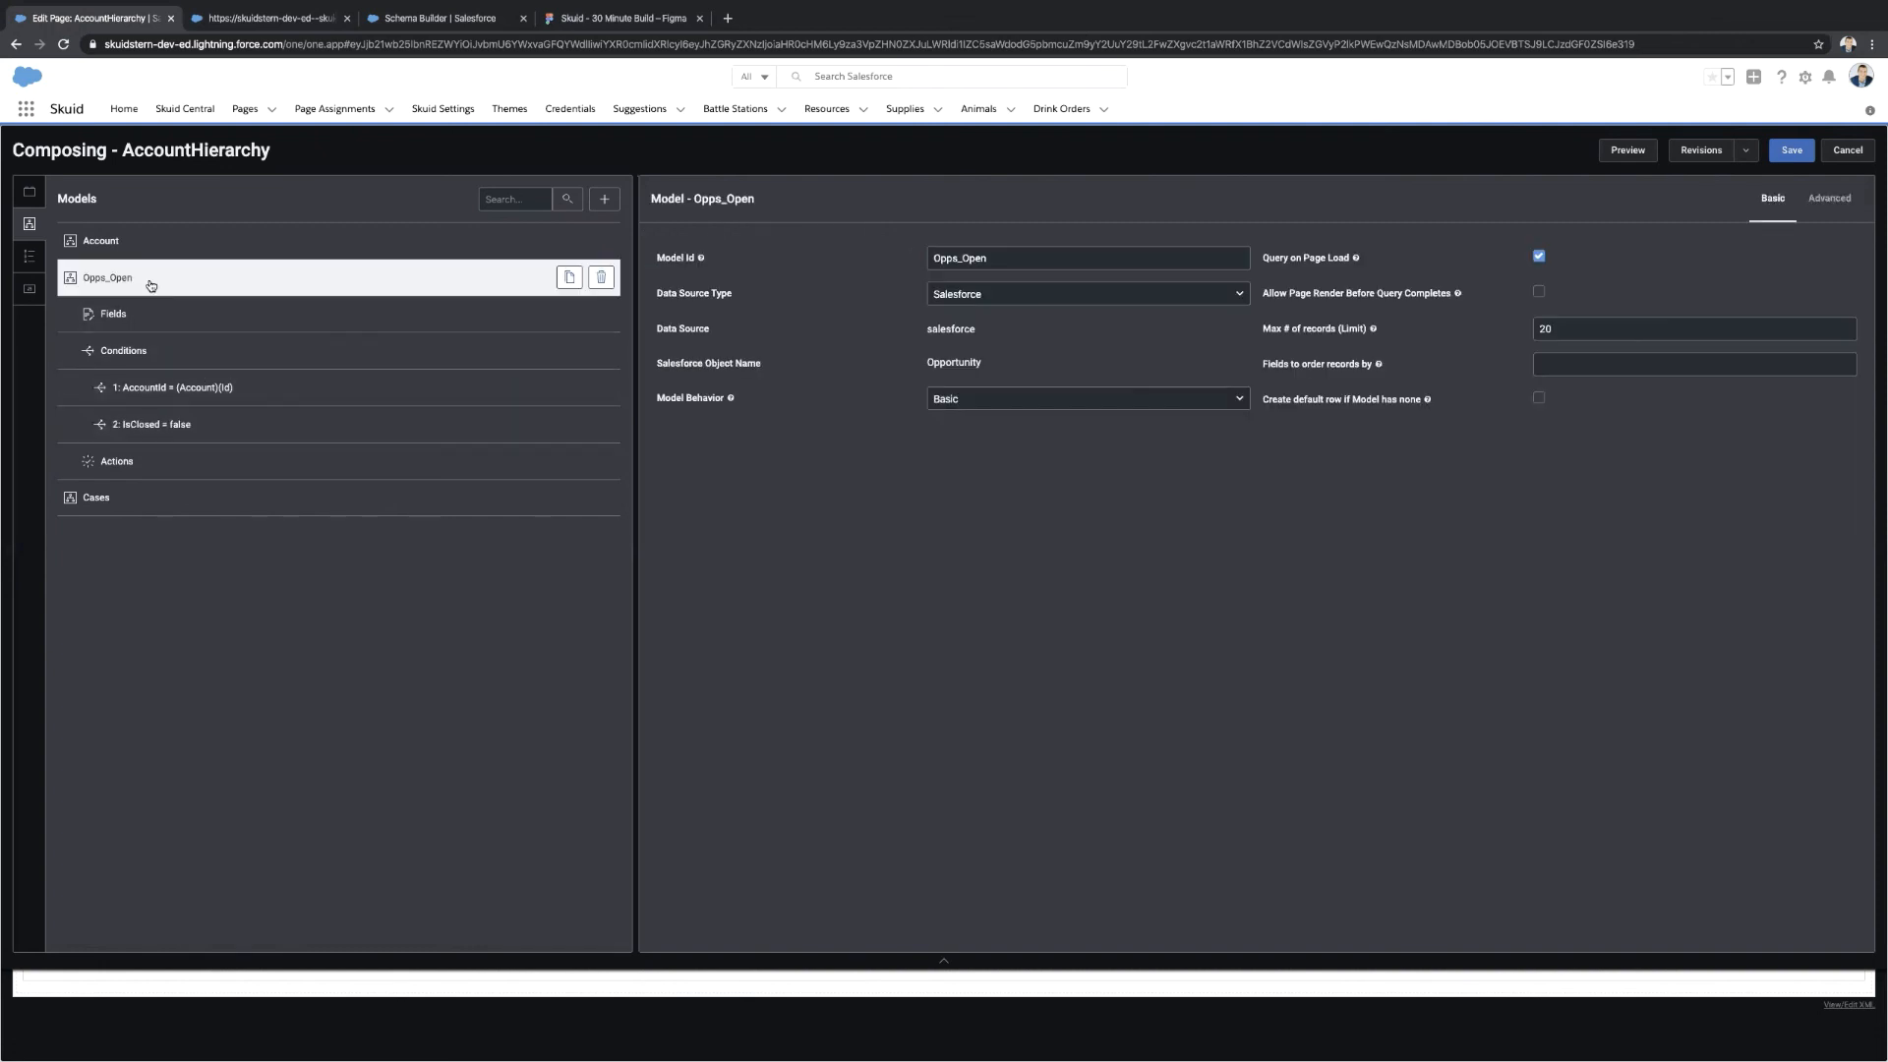
left_click(570, 279)
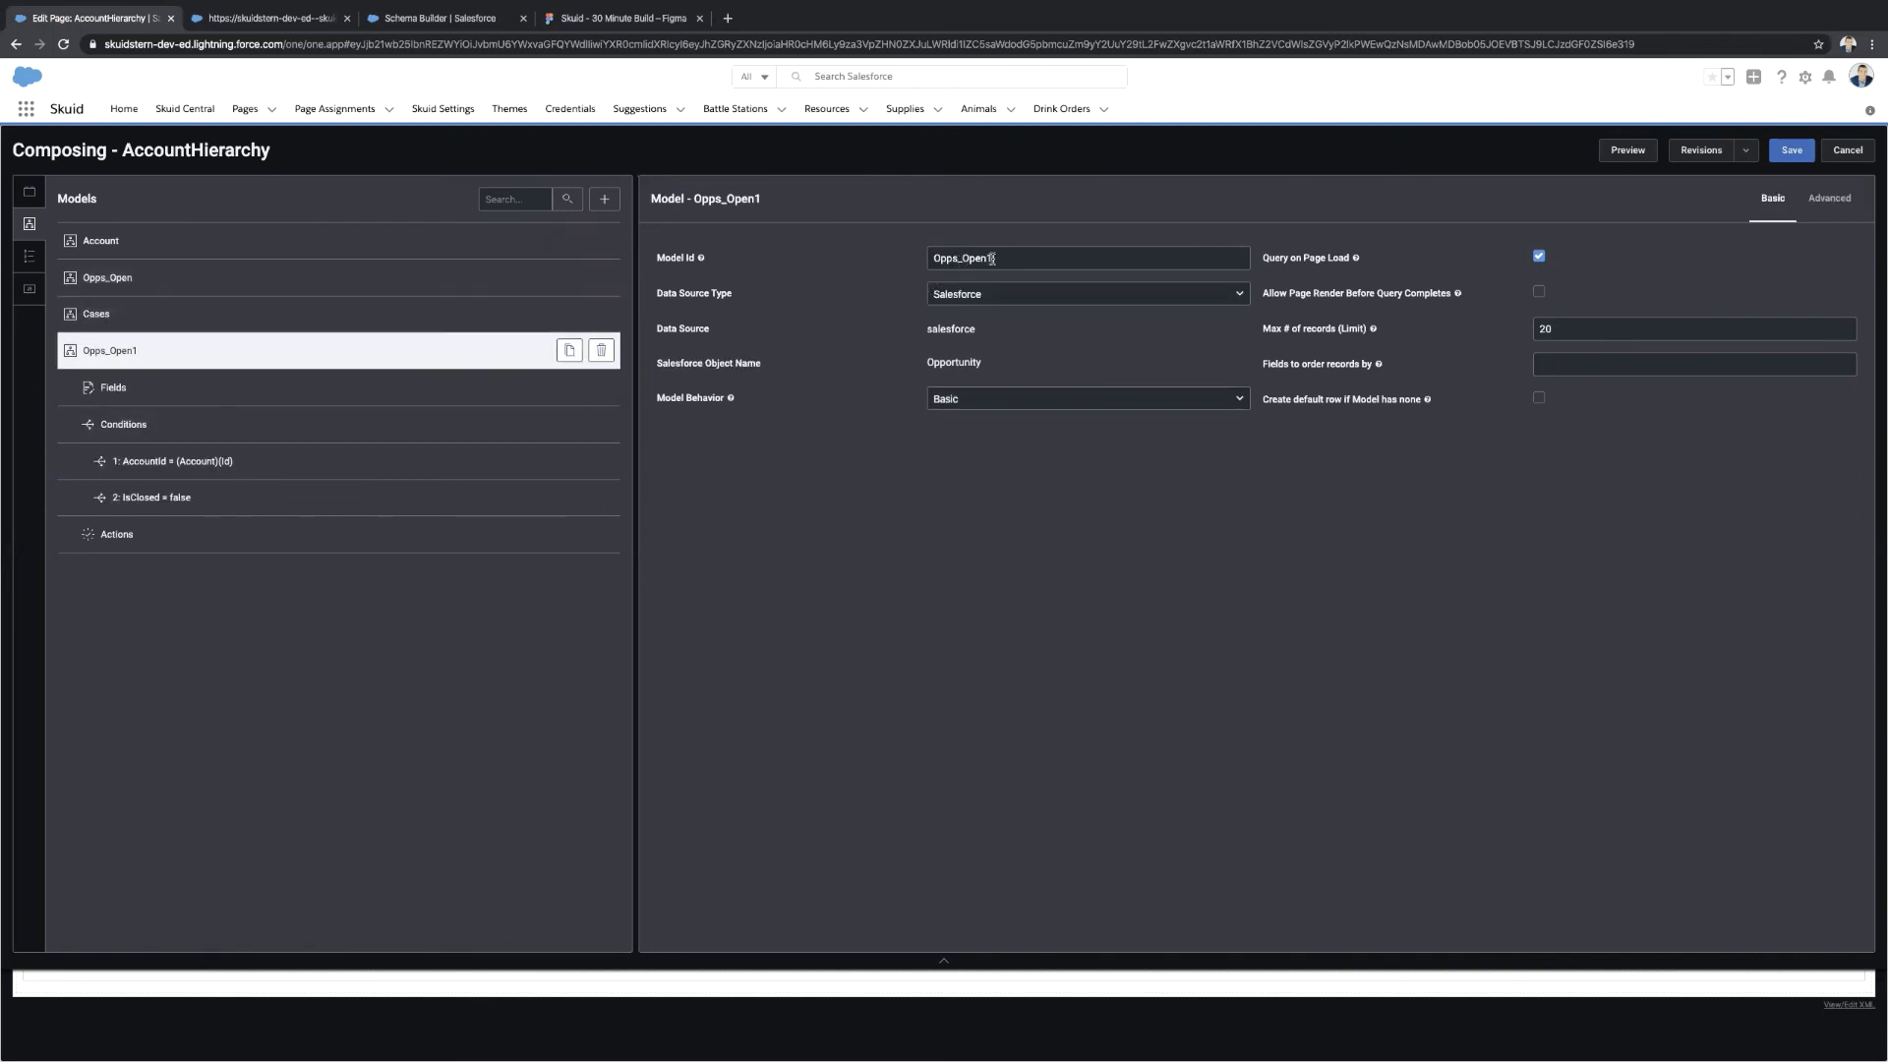
left_click_drag(995, 258, 964, 256)
type("Closed")
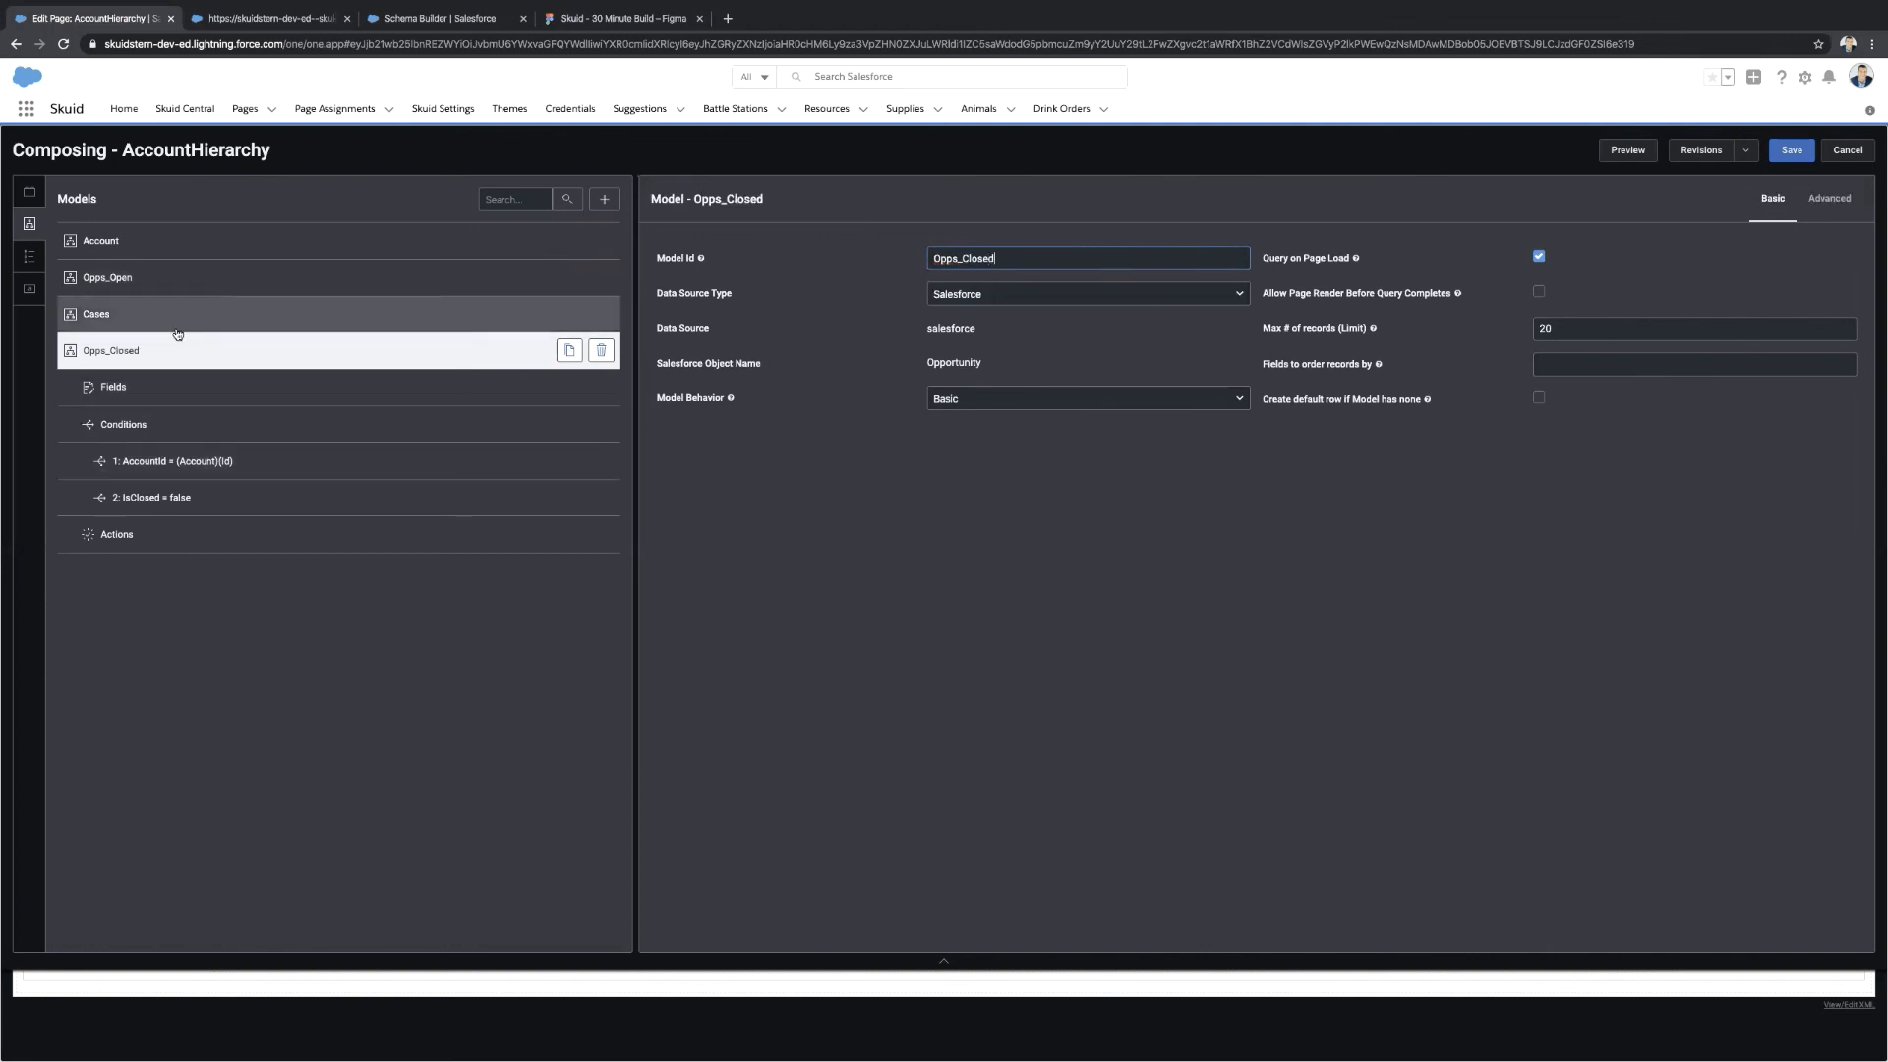
Set the IsClosed condition of the Opps_Closed model to true and save the page.
left_click(177, 387)
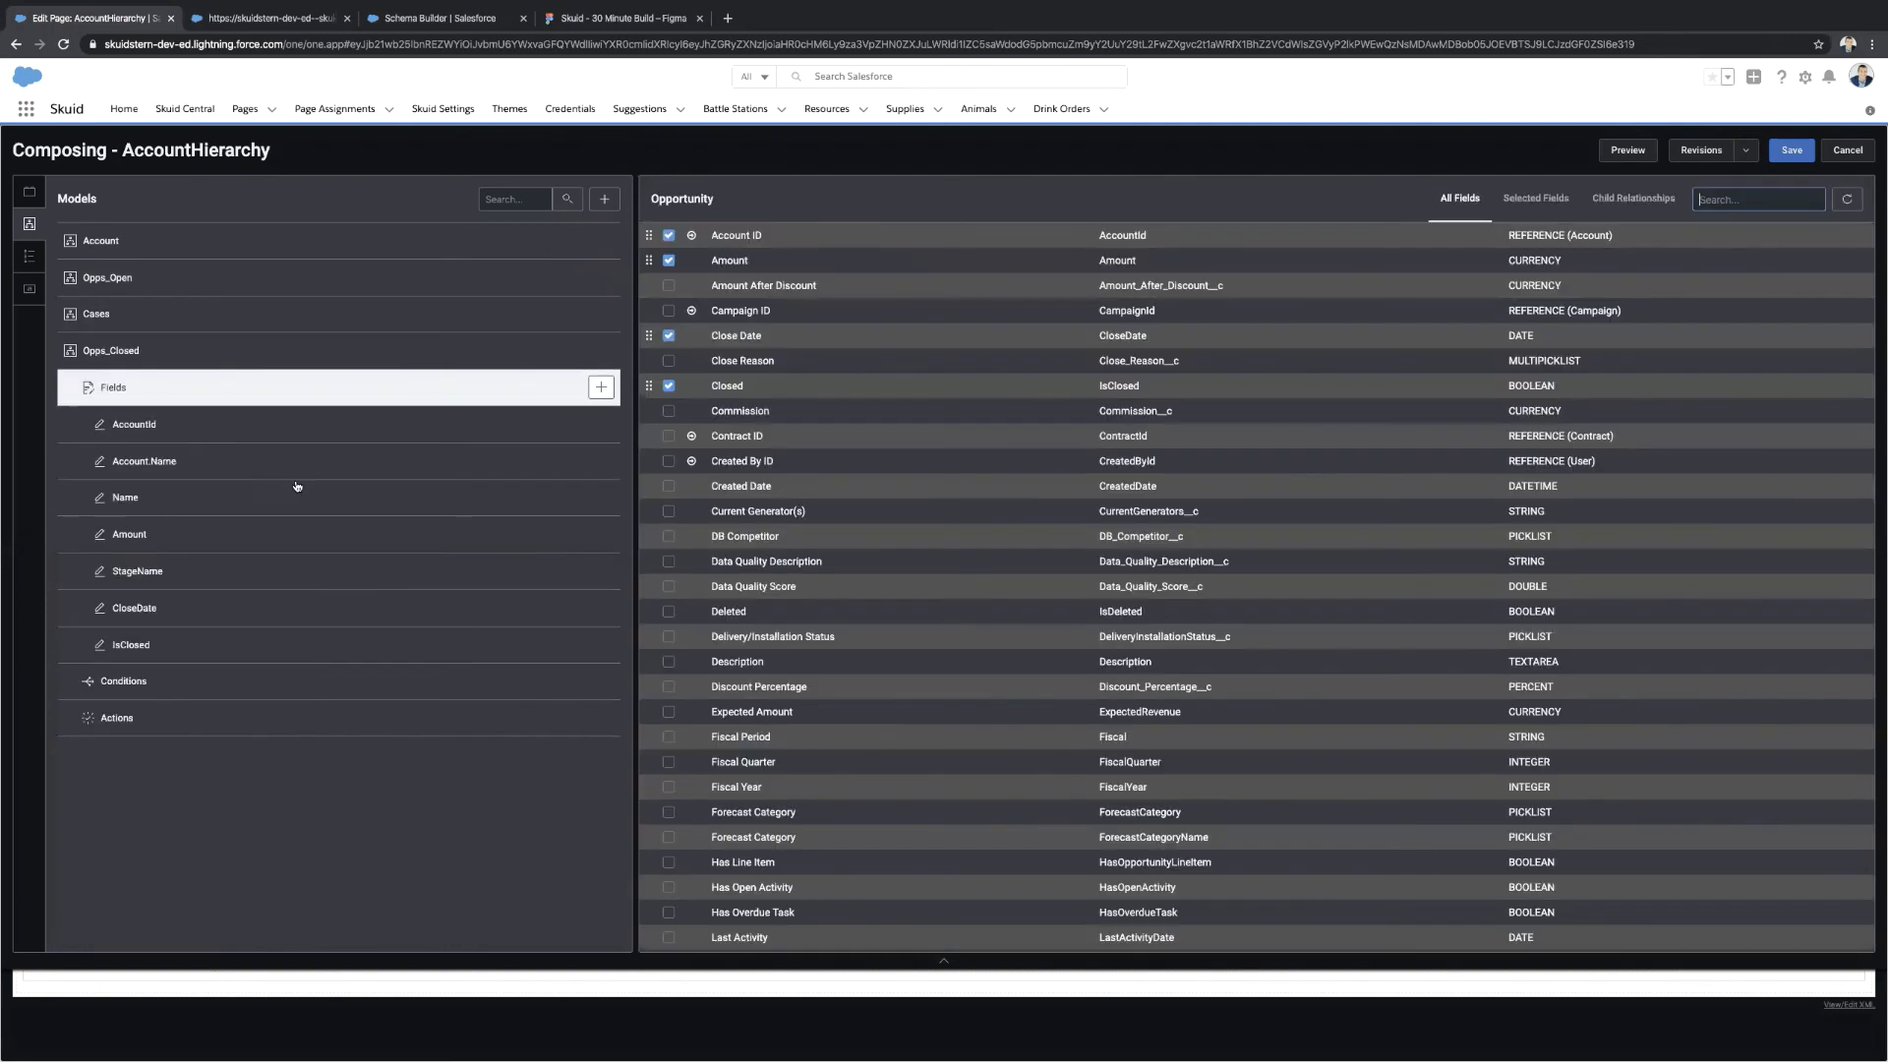
left_click(274, 679)
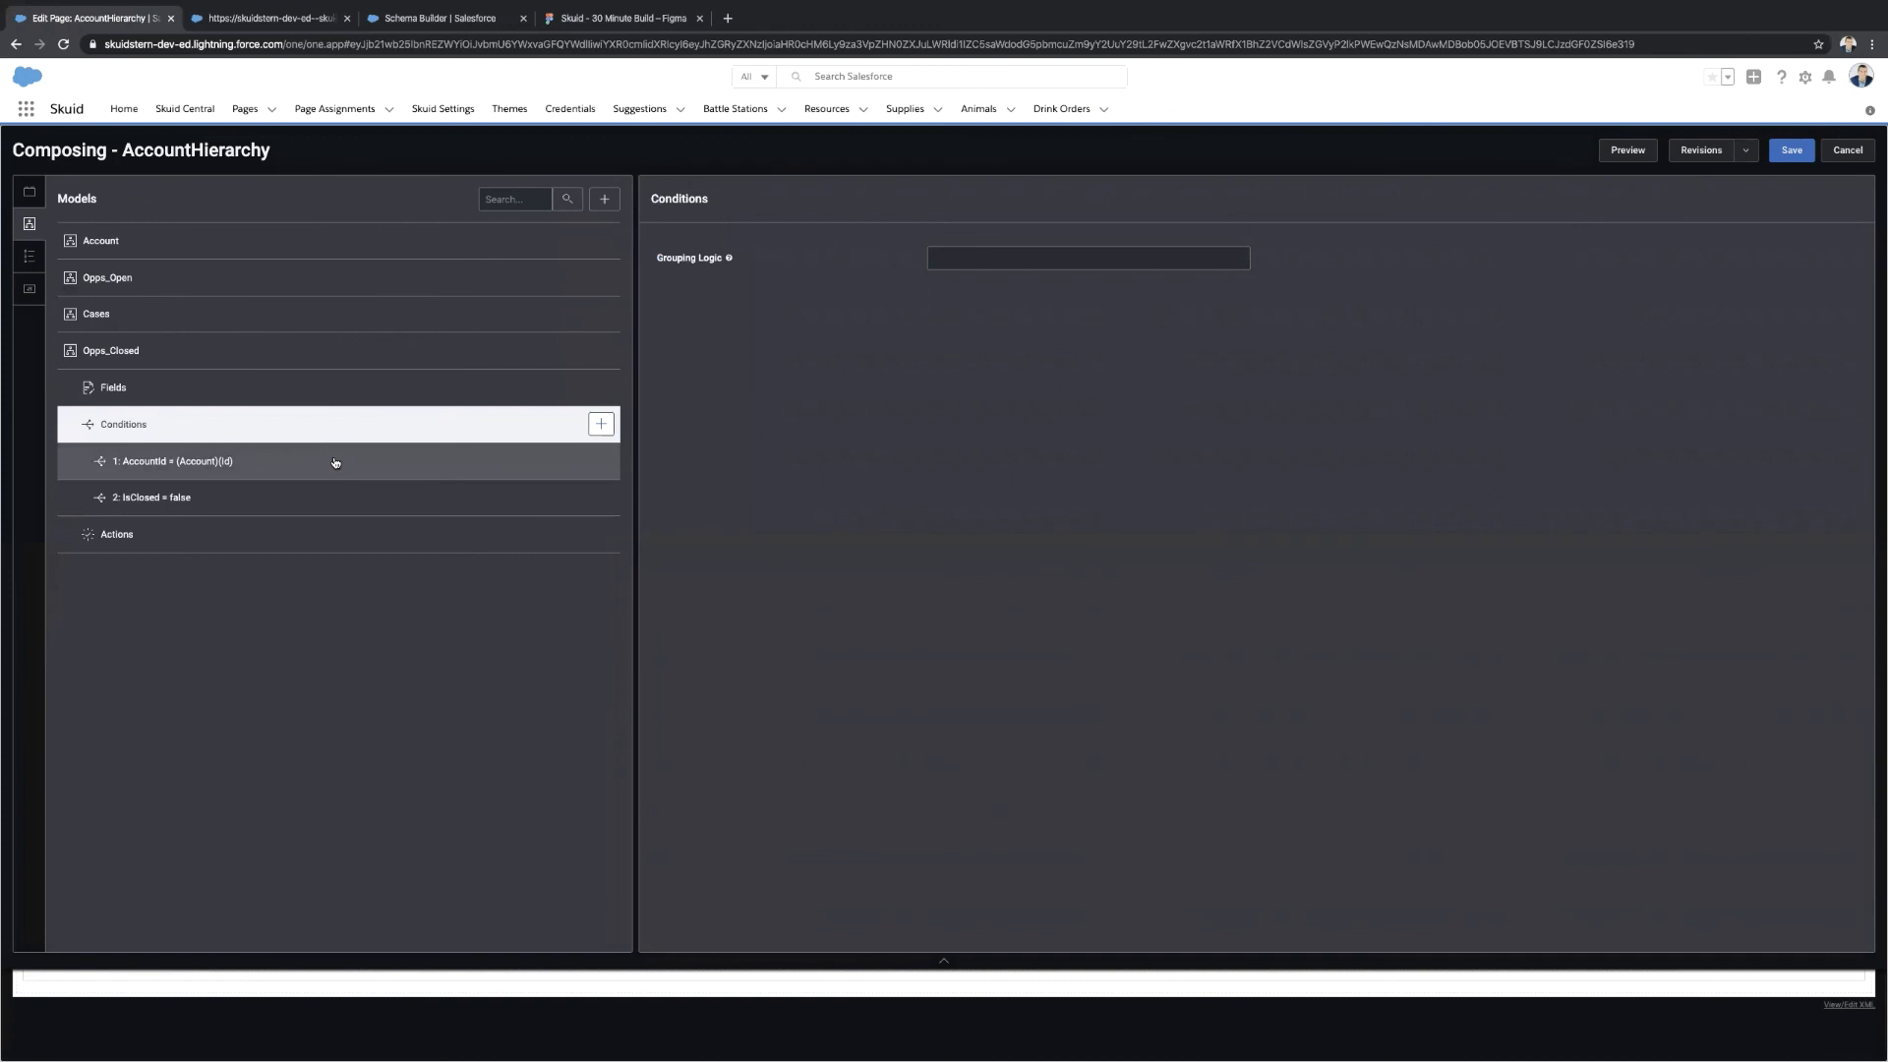
left_click(315, 504)
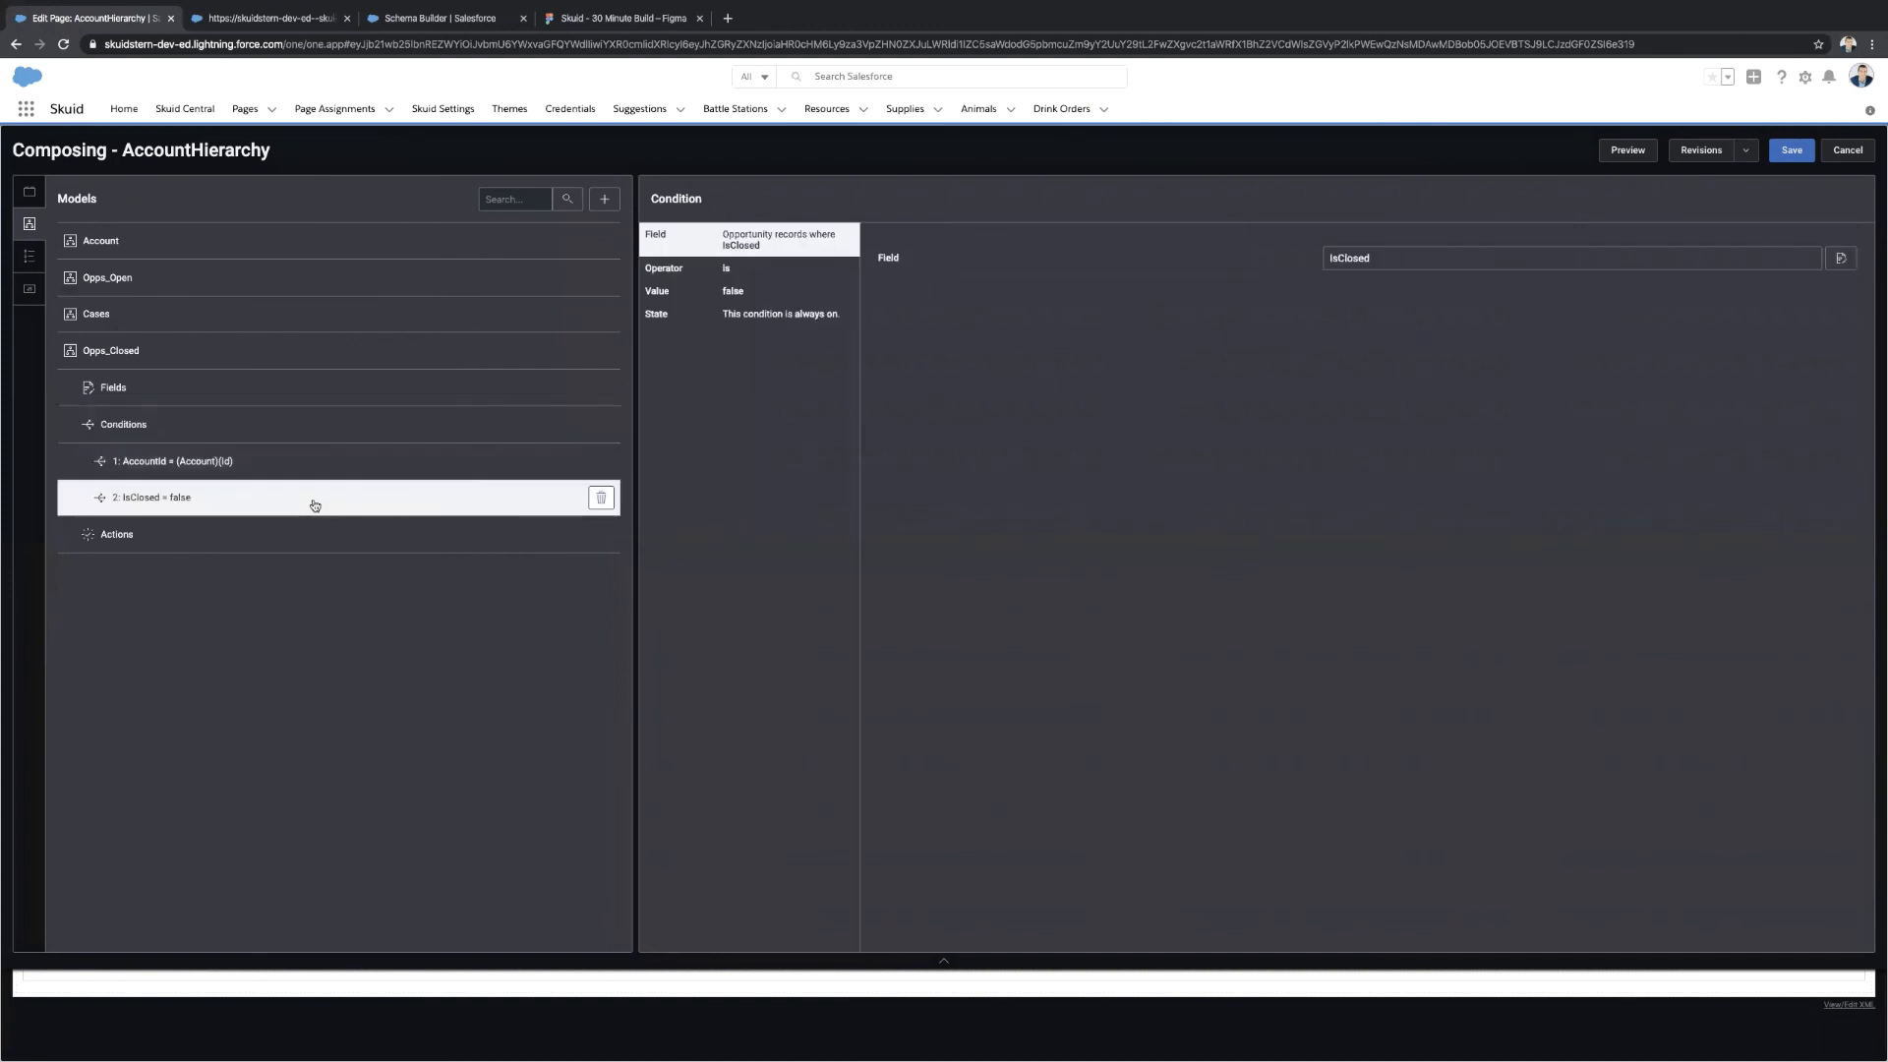
left_click(794, 292)
left_click(1328, 292)
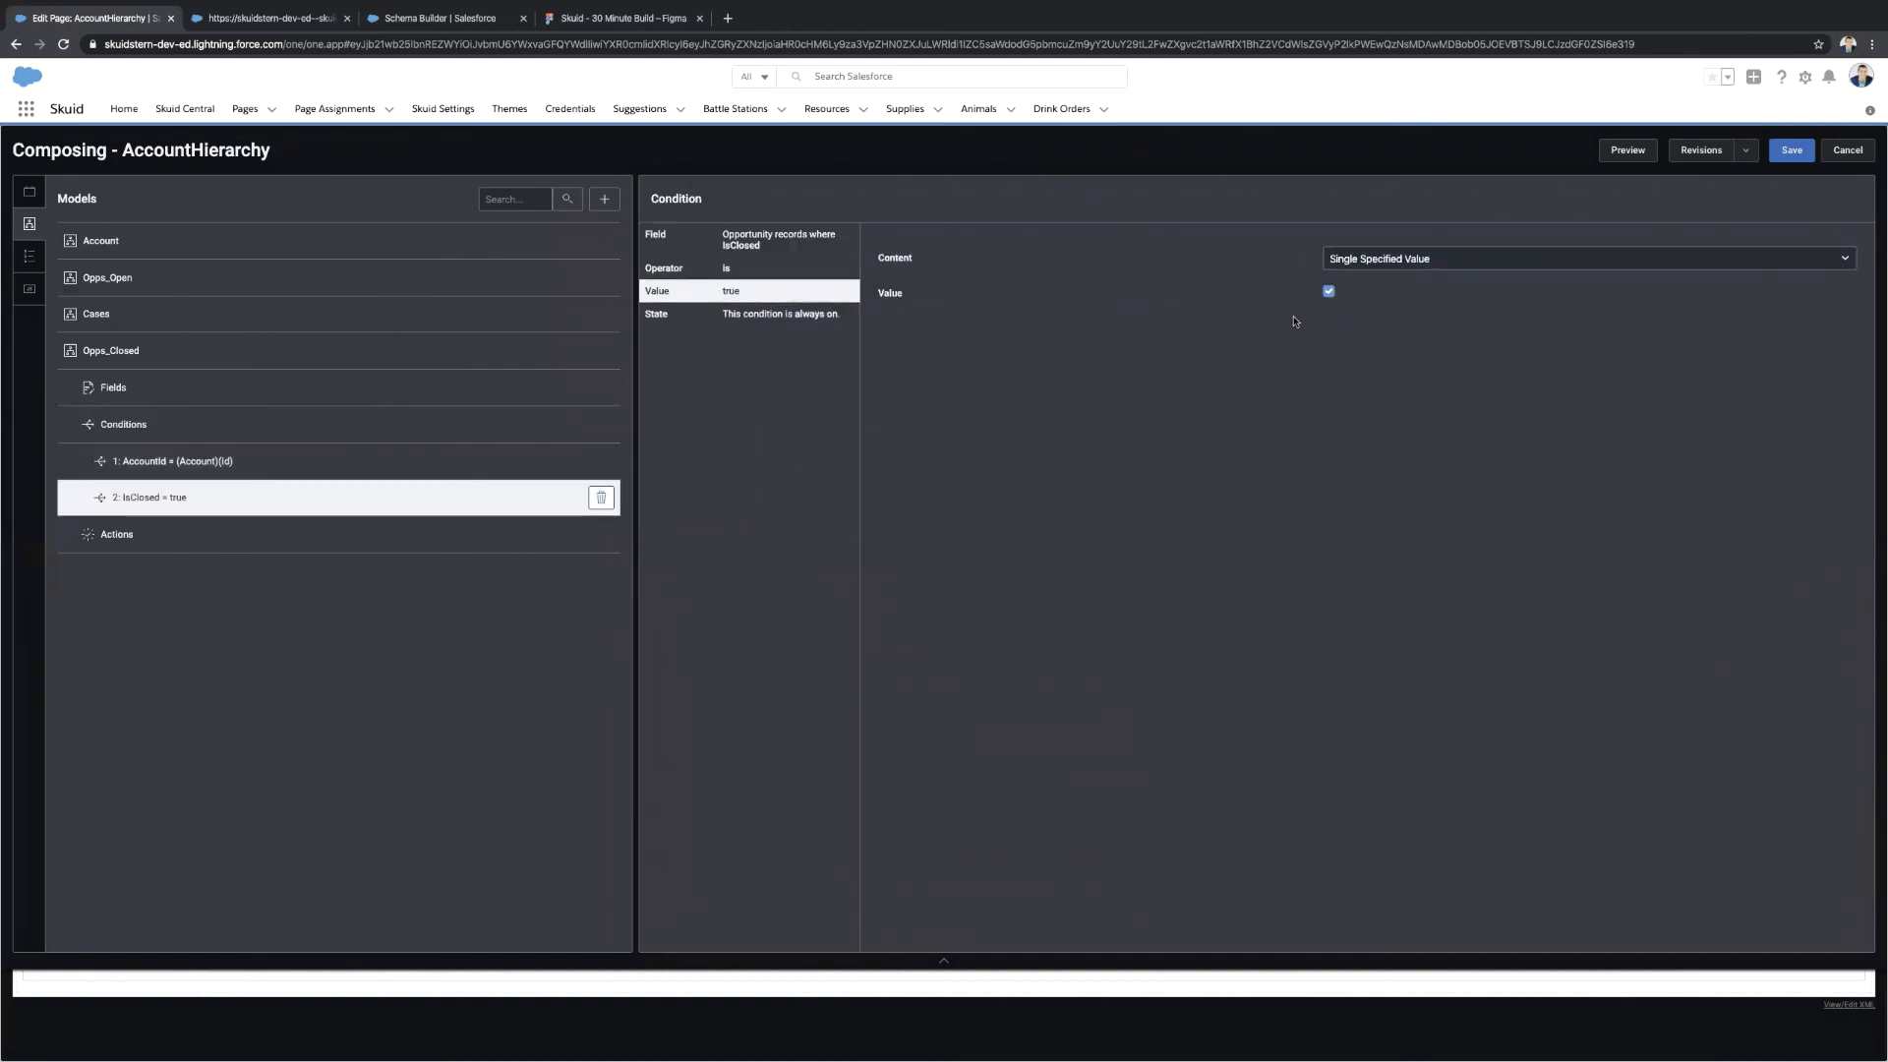
left_click(1792, 150)
Insert a Responsive Grid with two divisions between the Accounts and Opps tables on the page canvas.
left_click(944, 961)
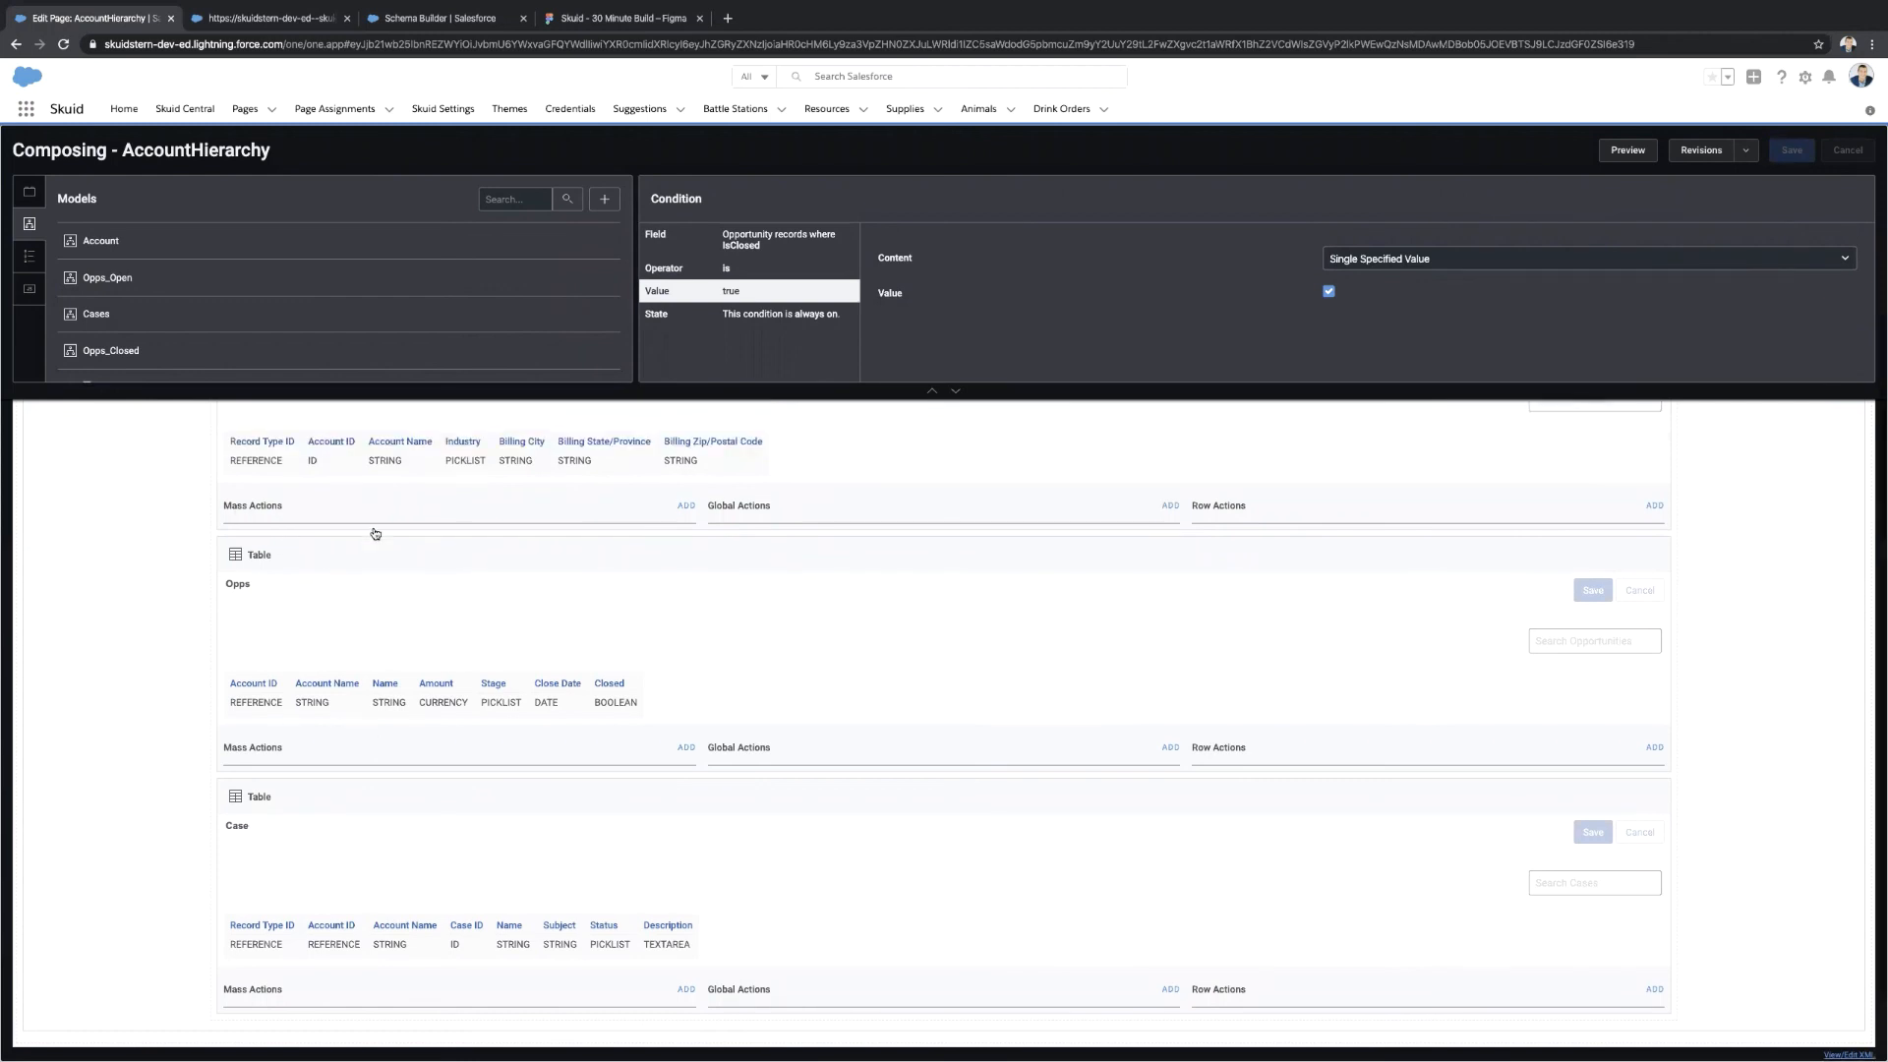
left_click(30, 192)
type("re")
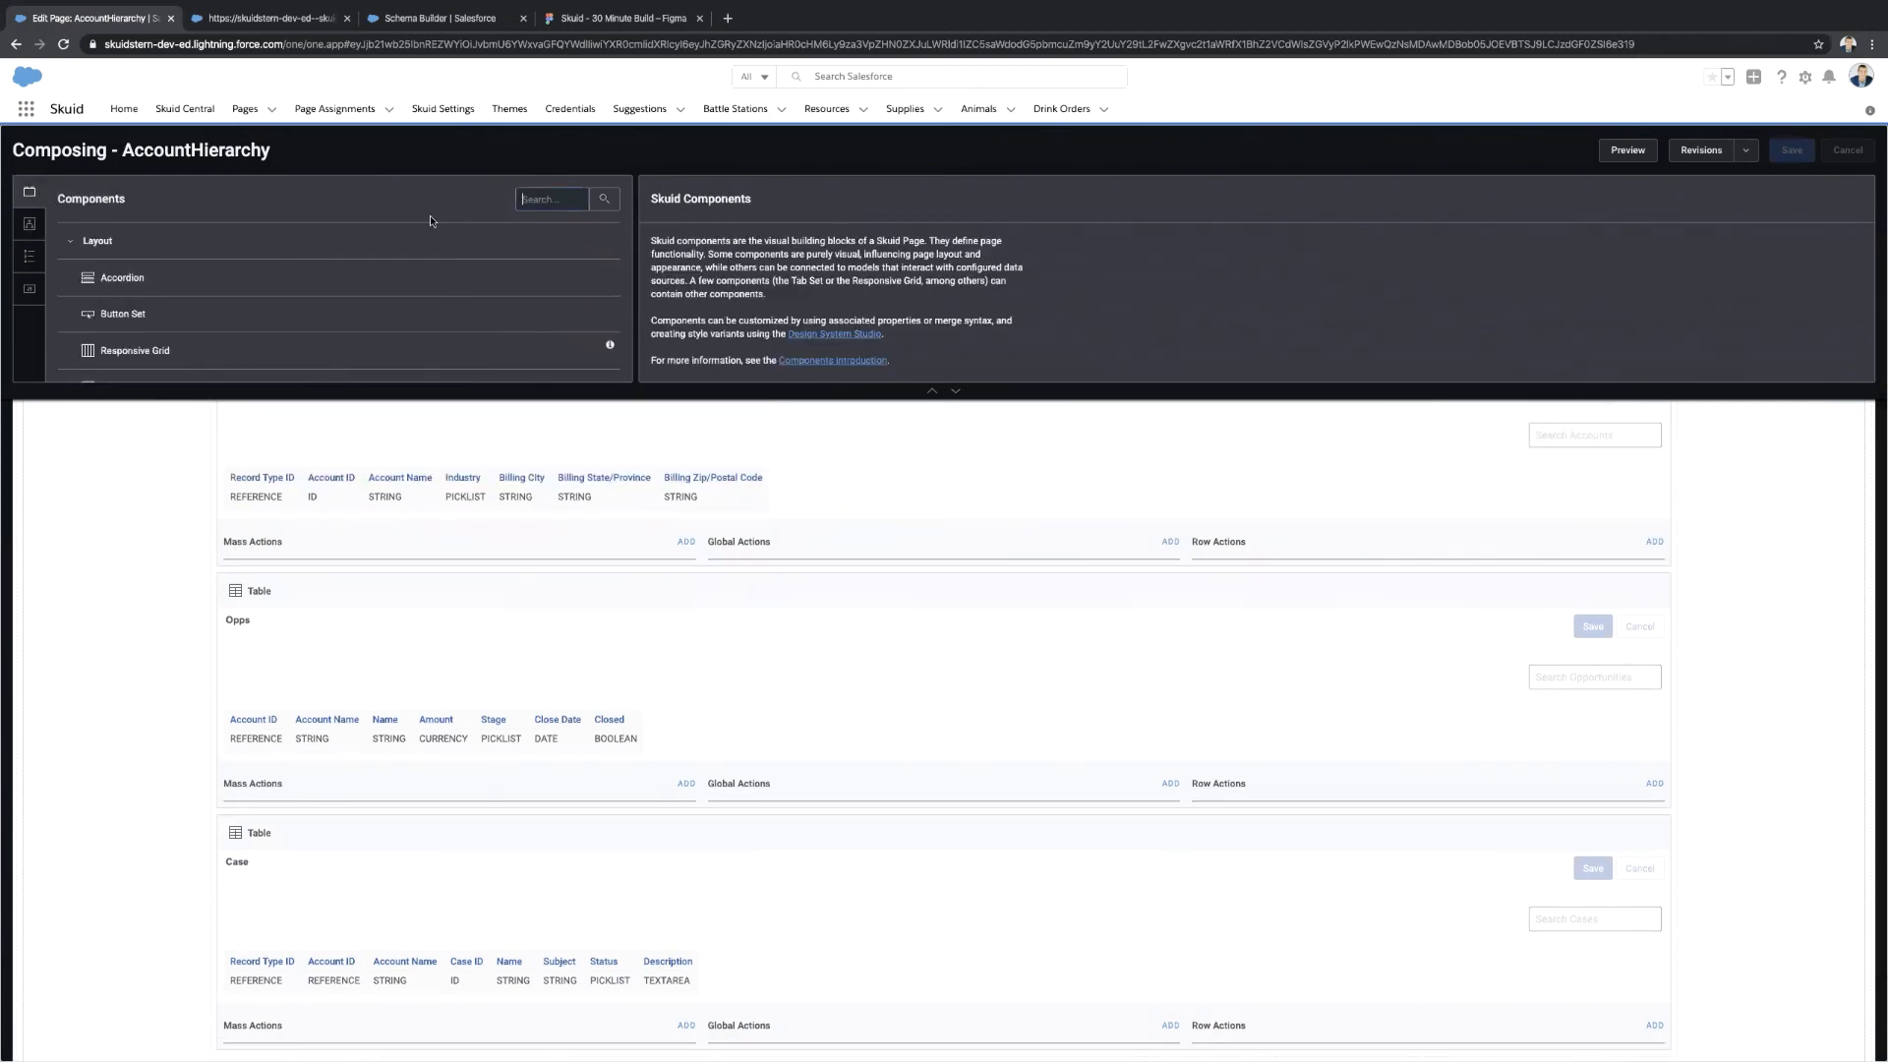
left_click_drag(156, 238, 398, 582)
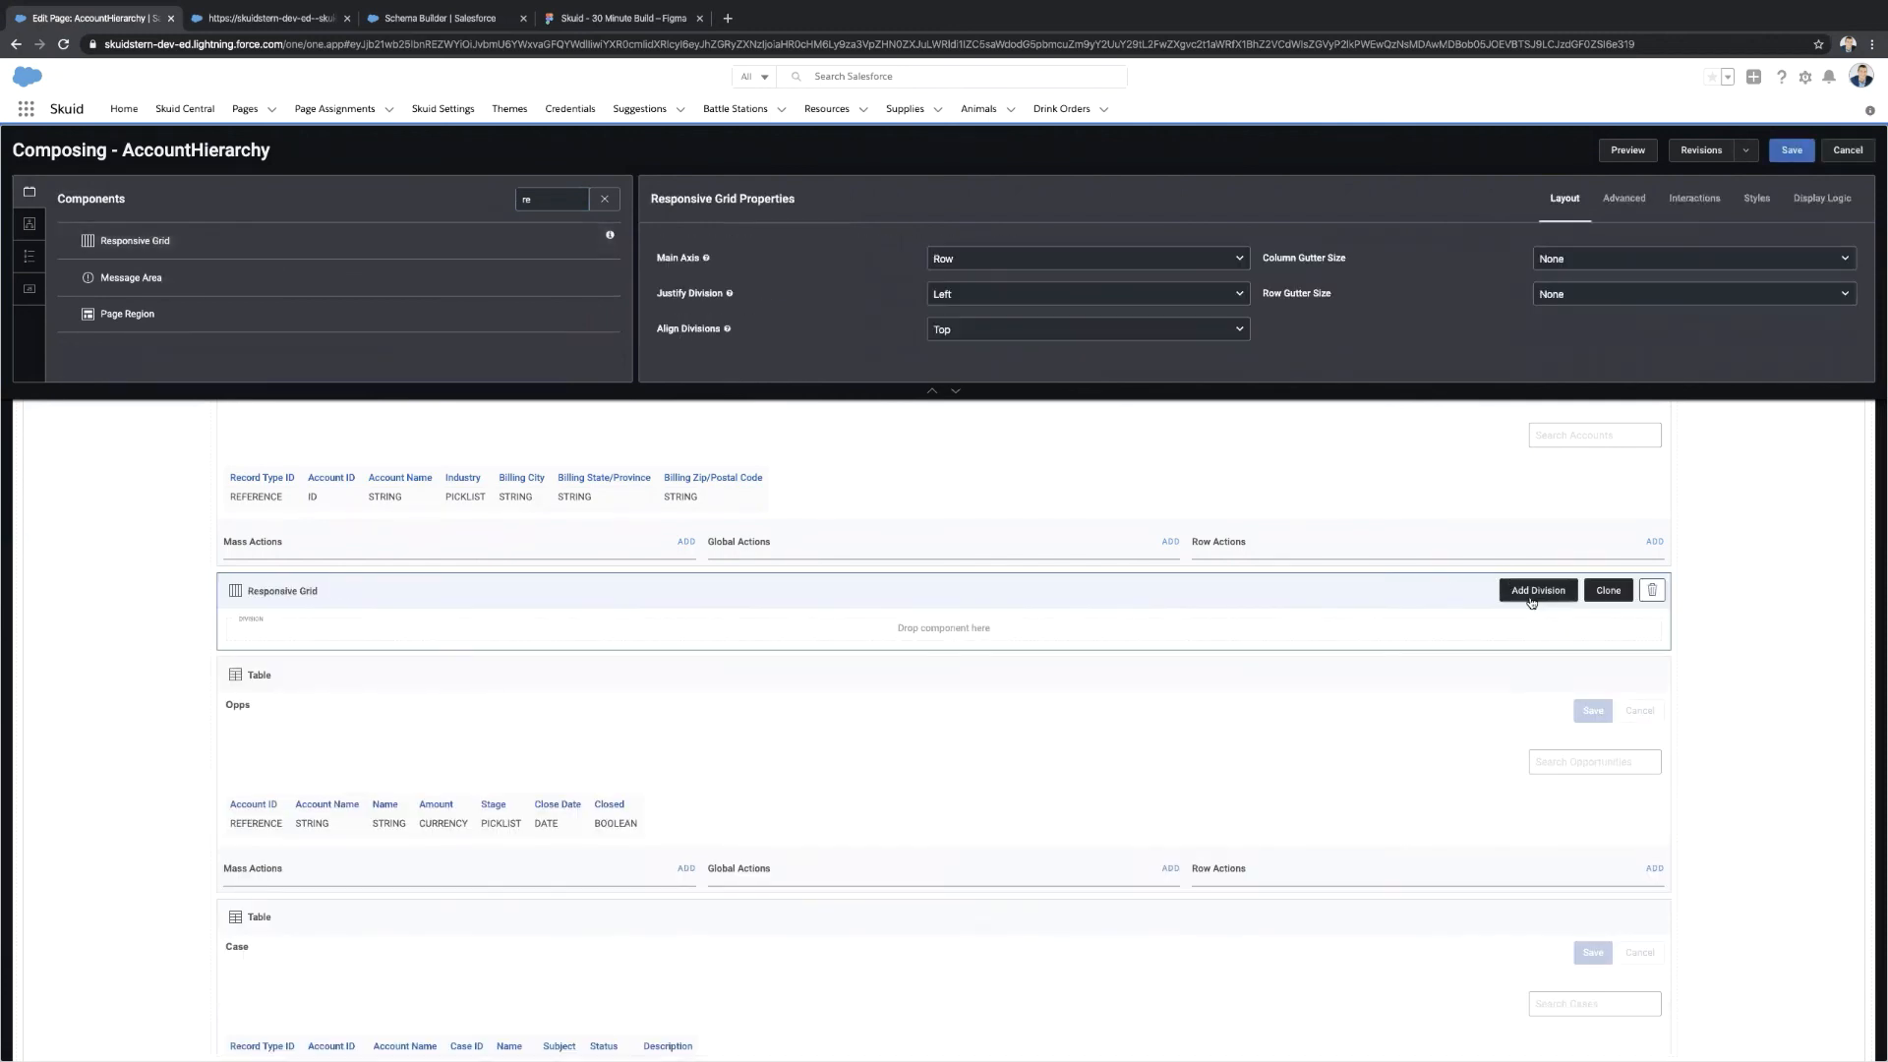
left_click(1538, 590)
Move the Opps table into the first division of the new grid and retitle it Opps Open.
left_click(295, 679)
left_click_drag(295, 678, 317, 635)
left_click(1601, 329)
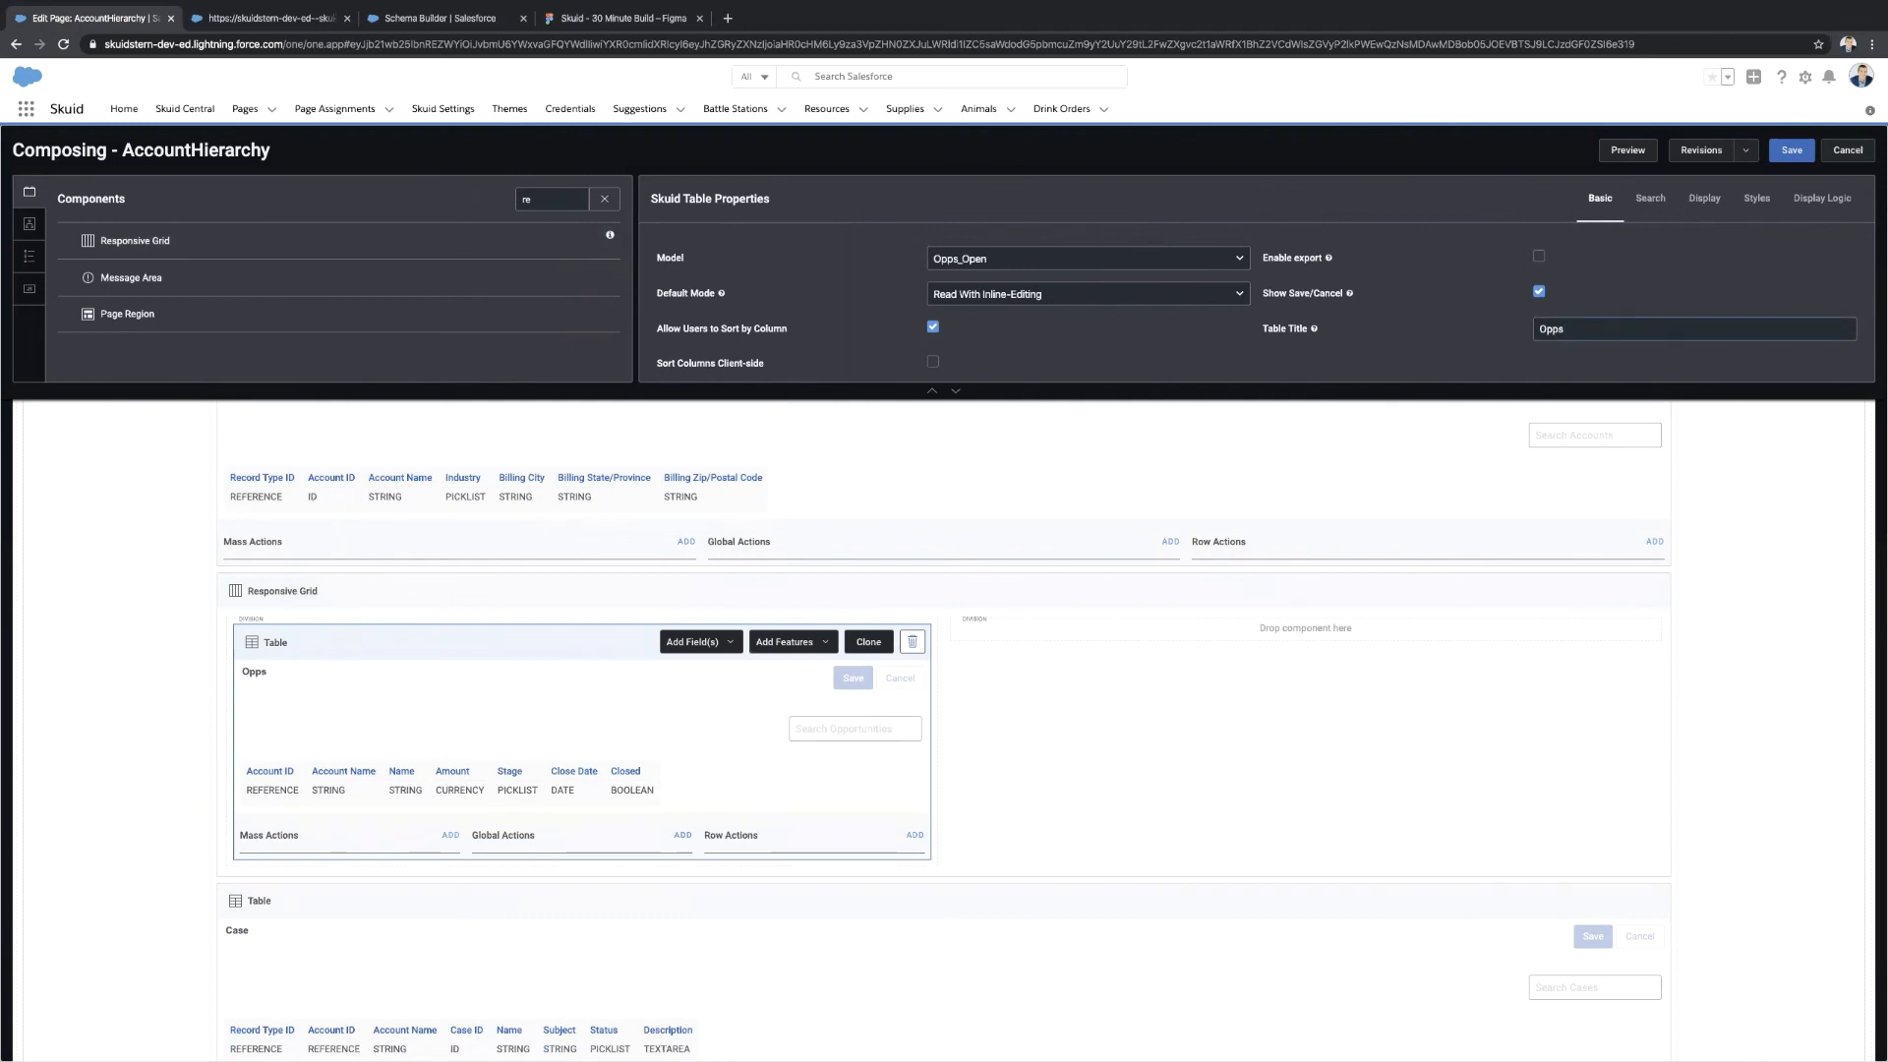
type("Open")
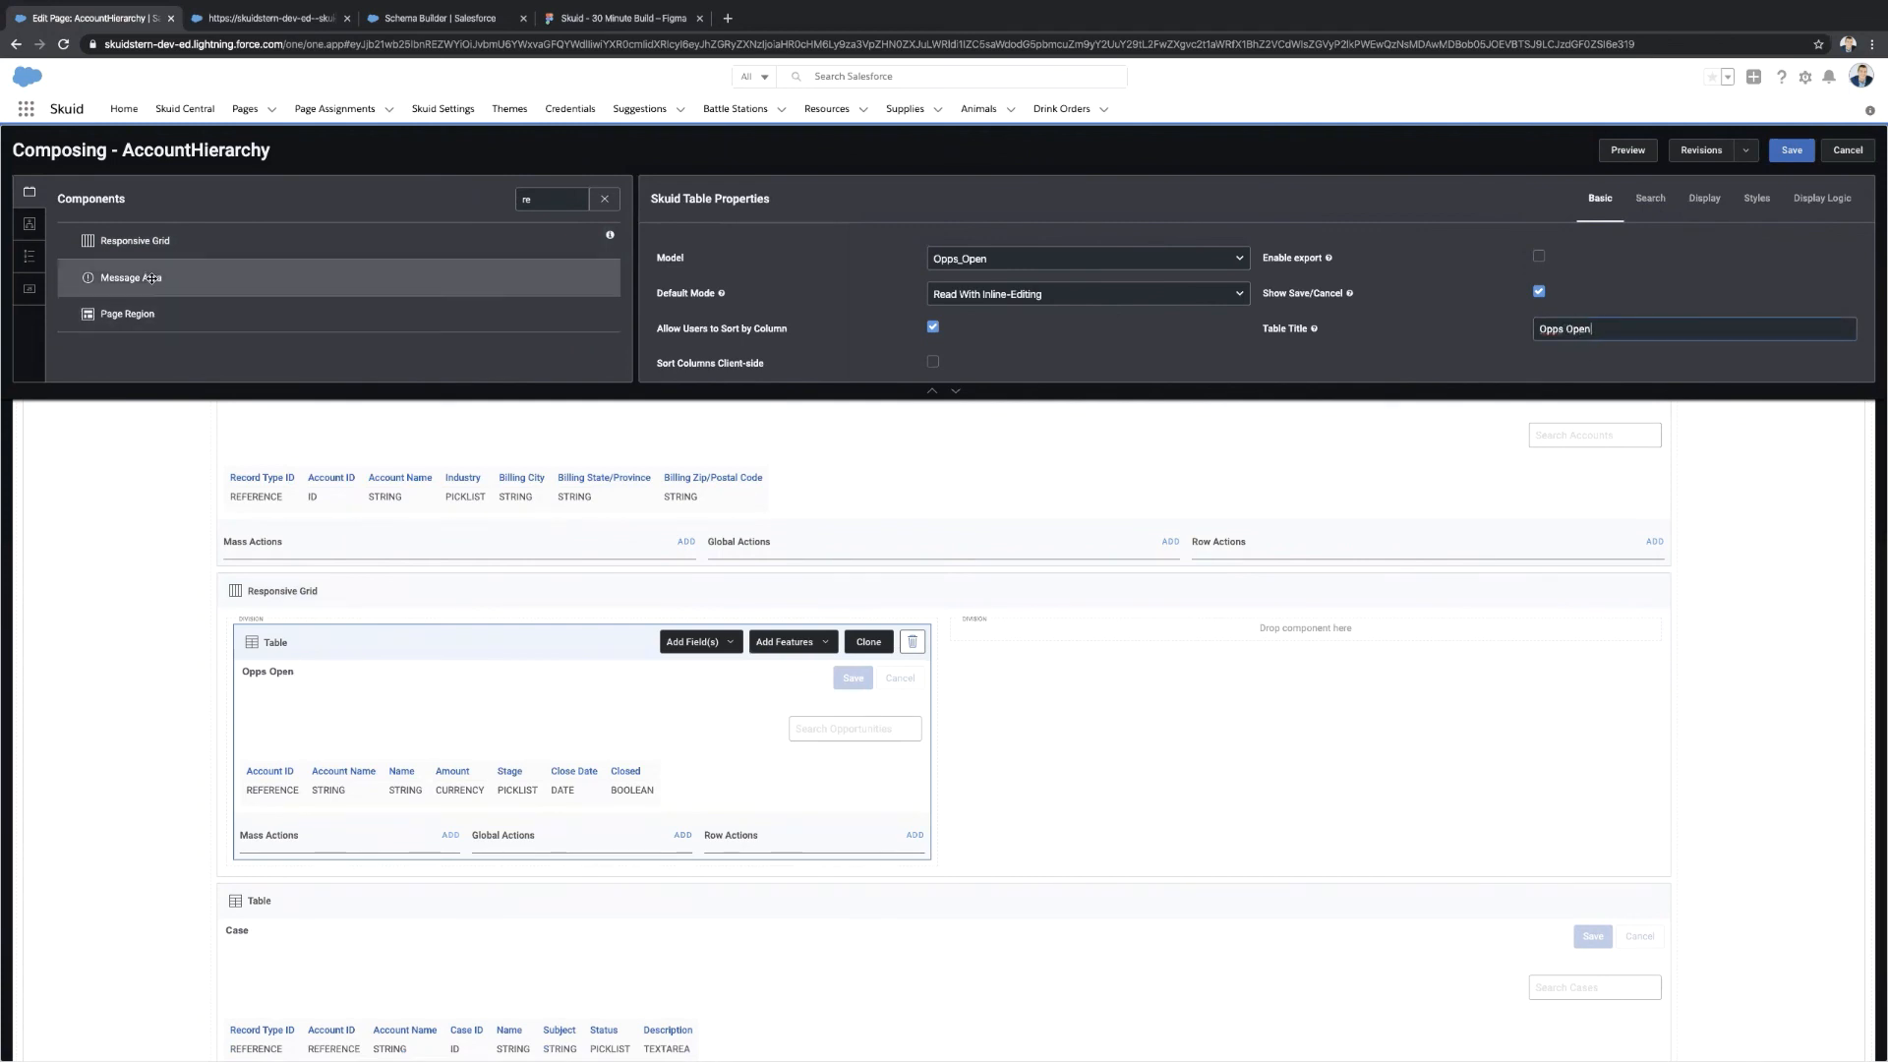
Create a Table component on the page from the Opps_Closed model.
left_click(29, 224)
left_click(144, 313)
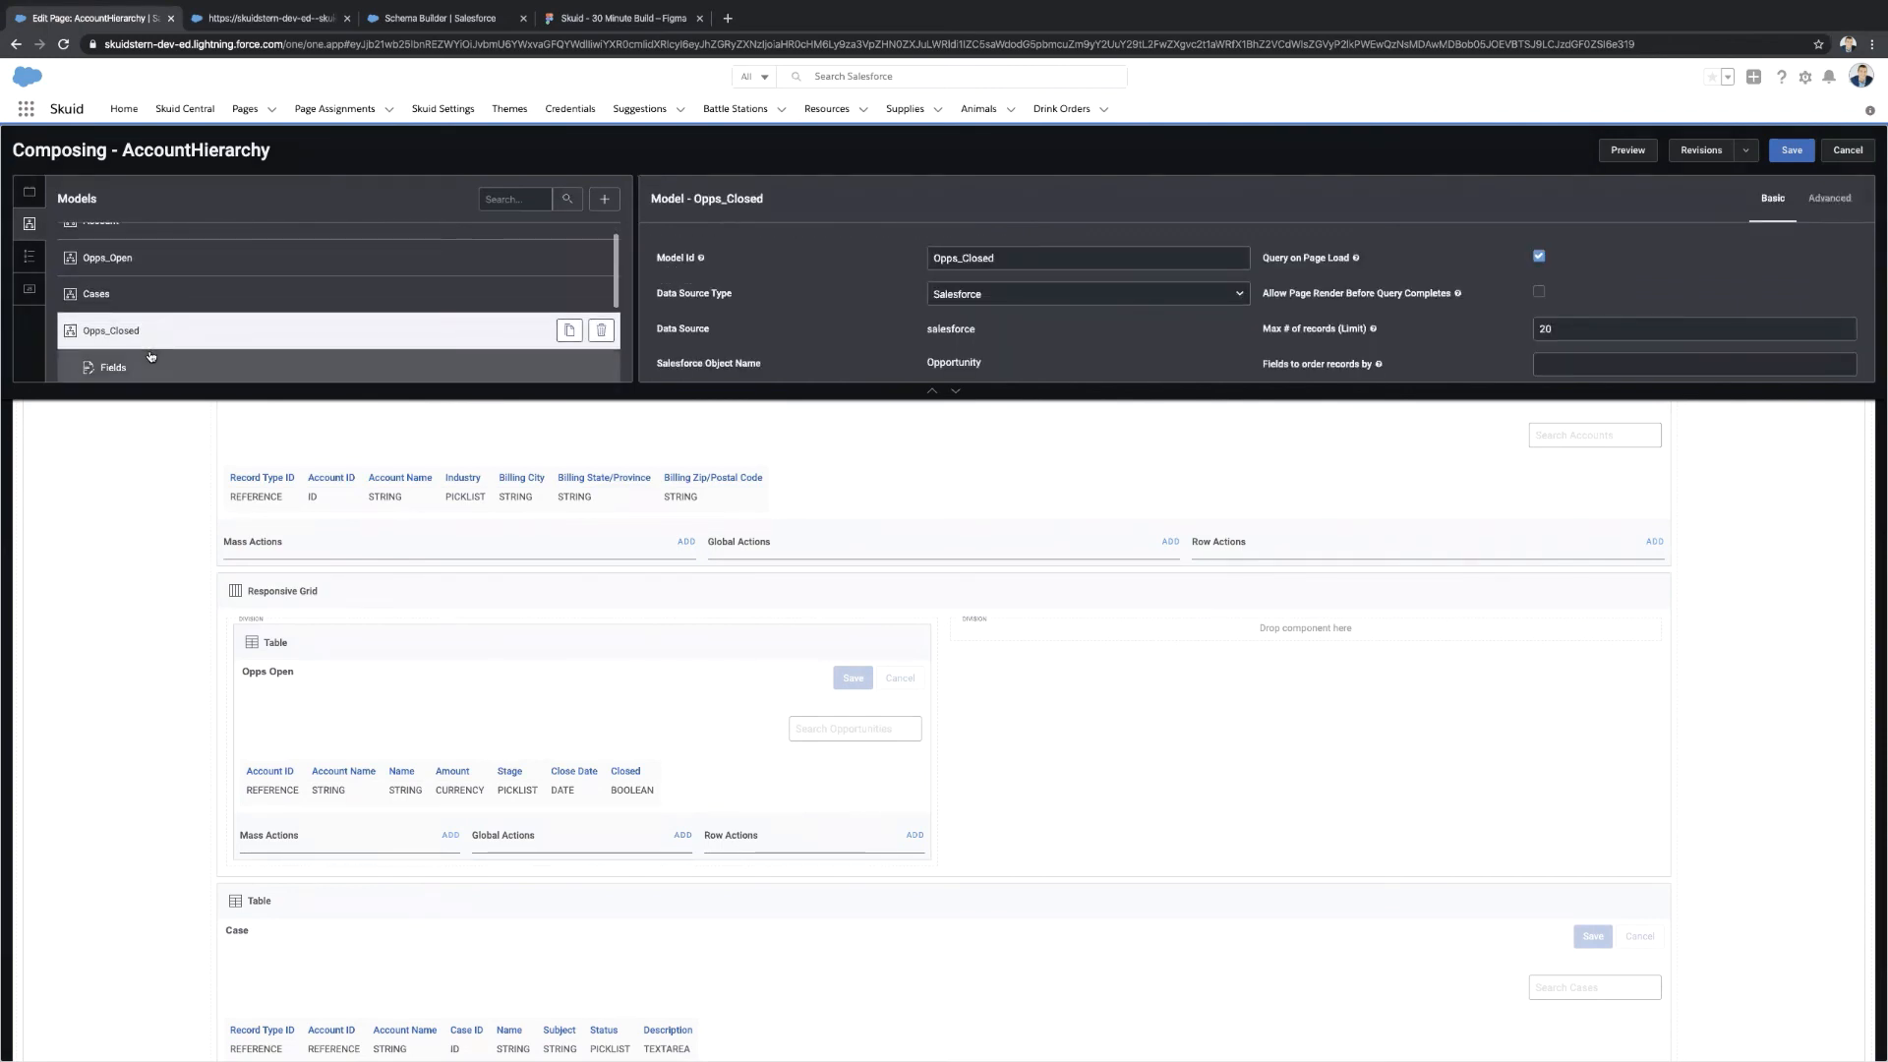
left_click(147, 364)
left_click(140, 337)
double_click(139, 345)
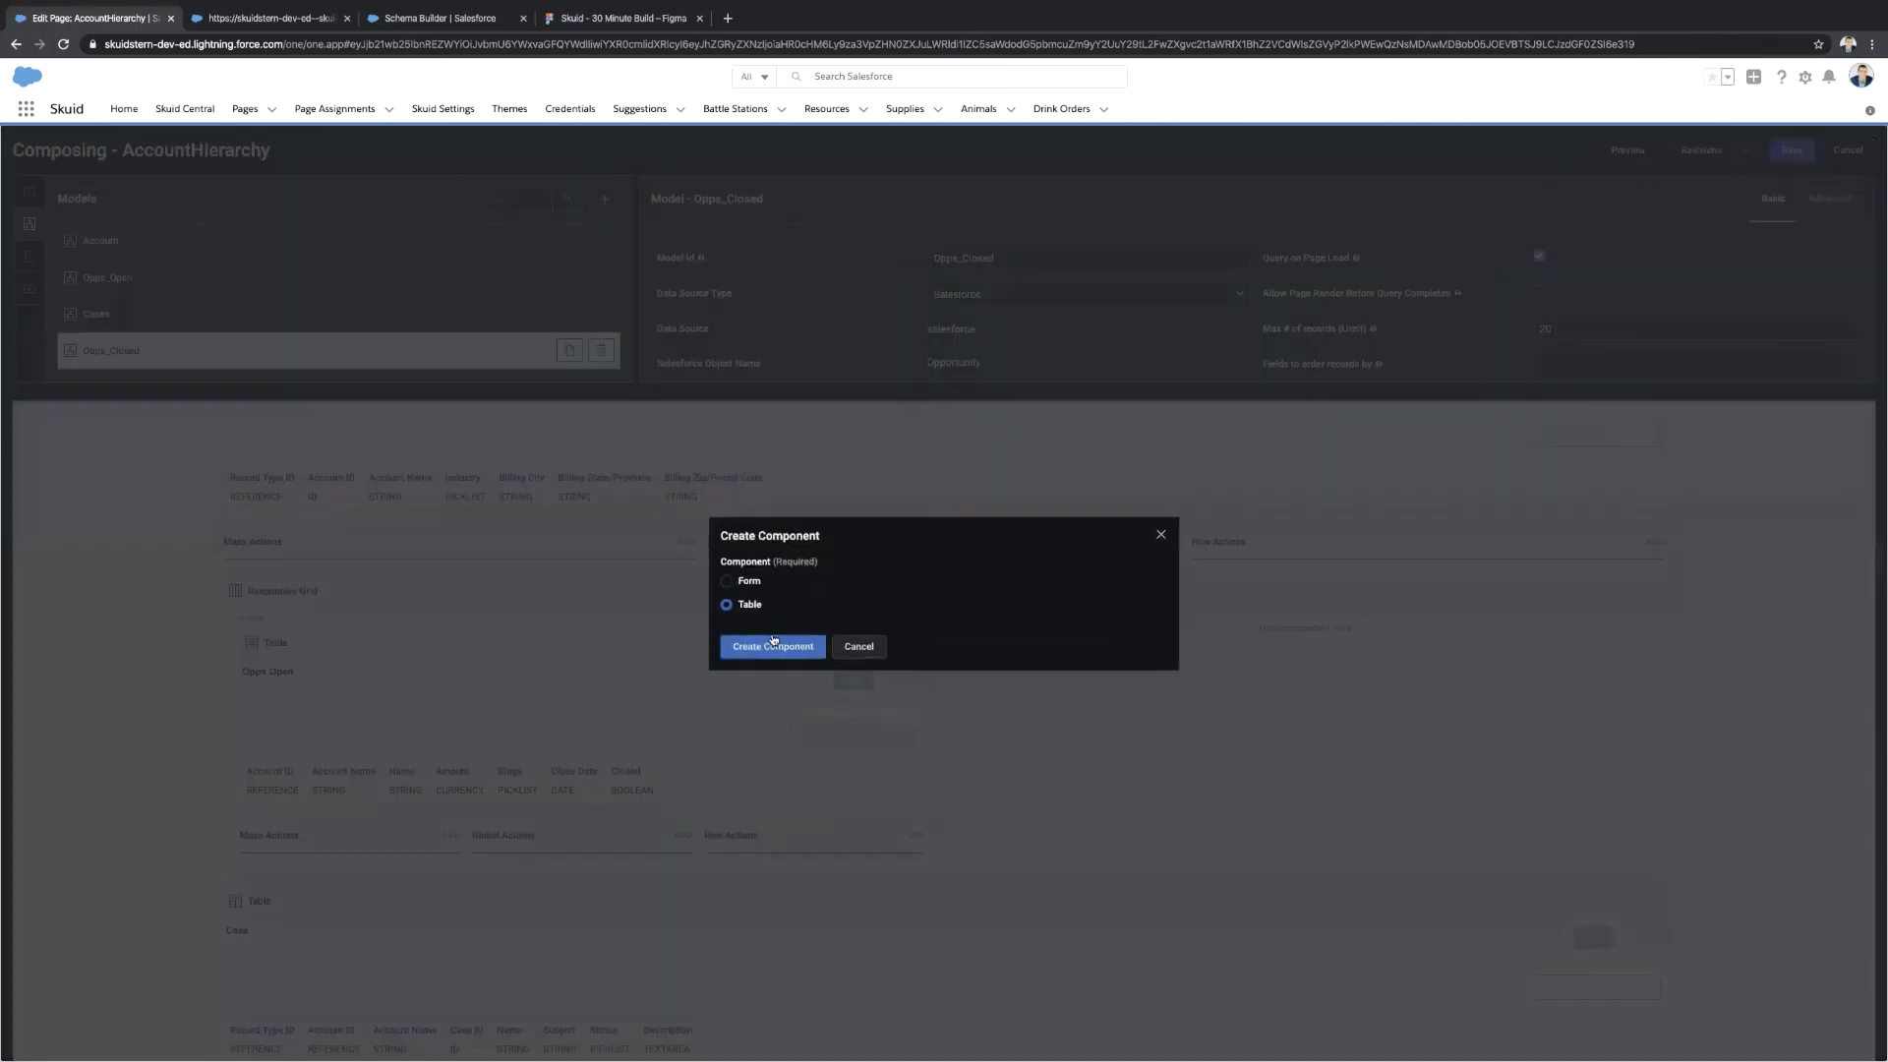
left_click(773, 645)
Move the Opps_Closed table into the empty second division of the grid, beside the Opps Open table.
scroll(539, 756, "down", 1)
scroll(540, 756, "down", 3)
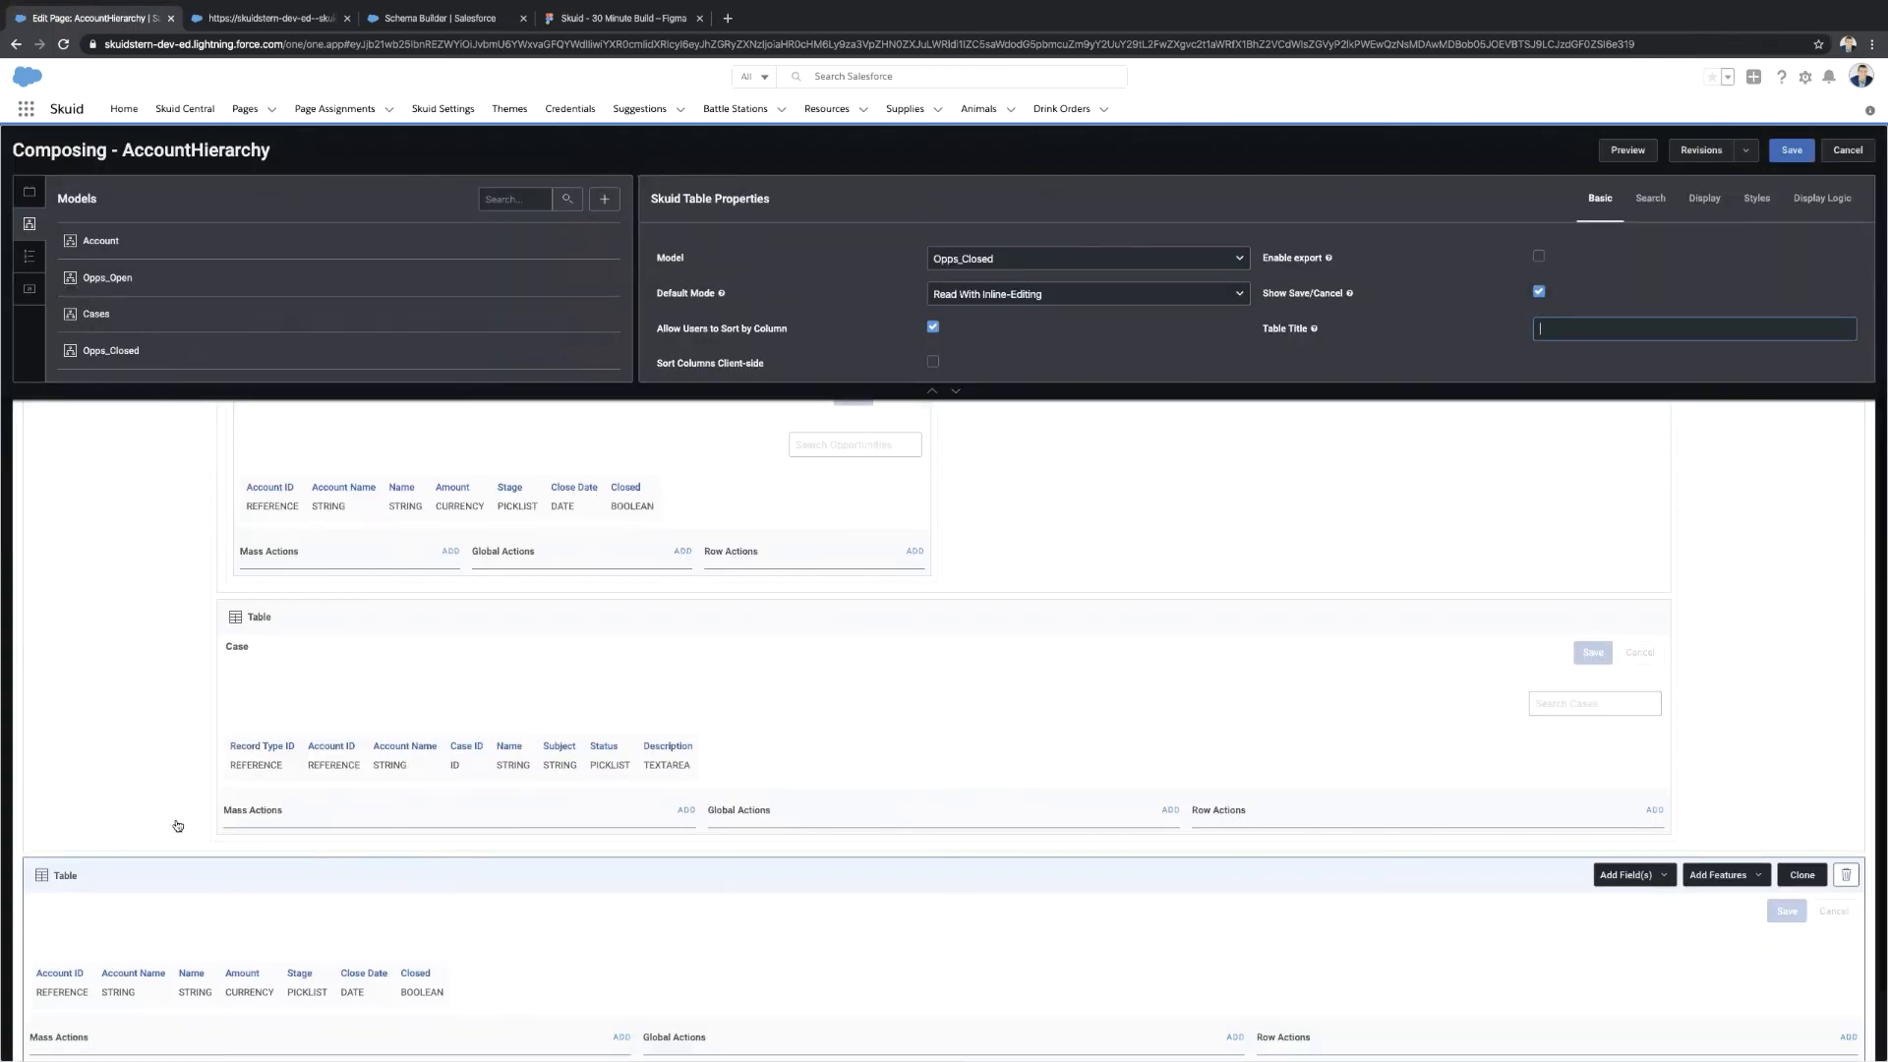
left_click_drag(116, 880, 825, 862)
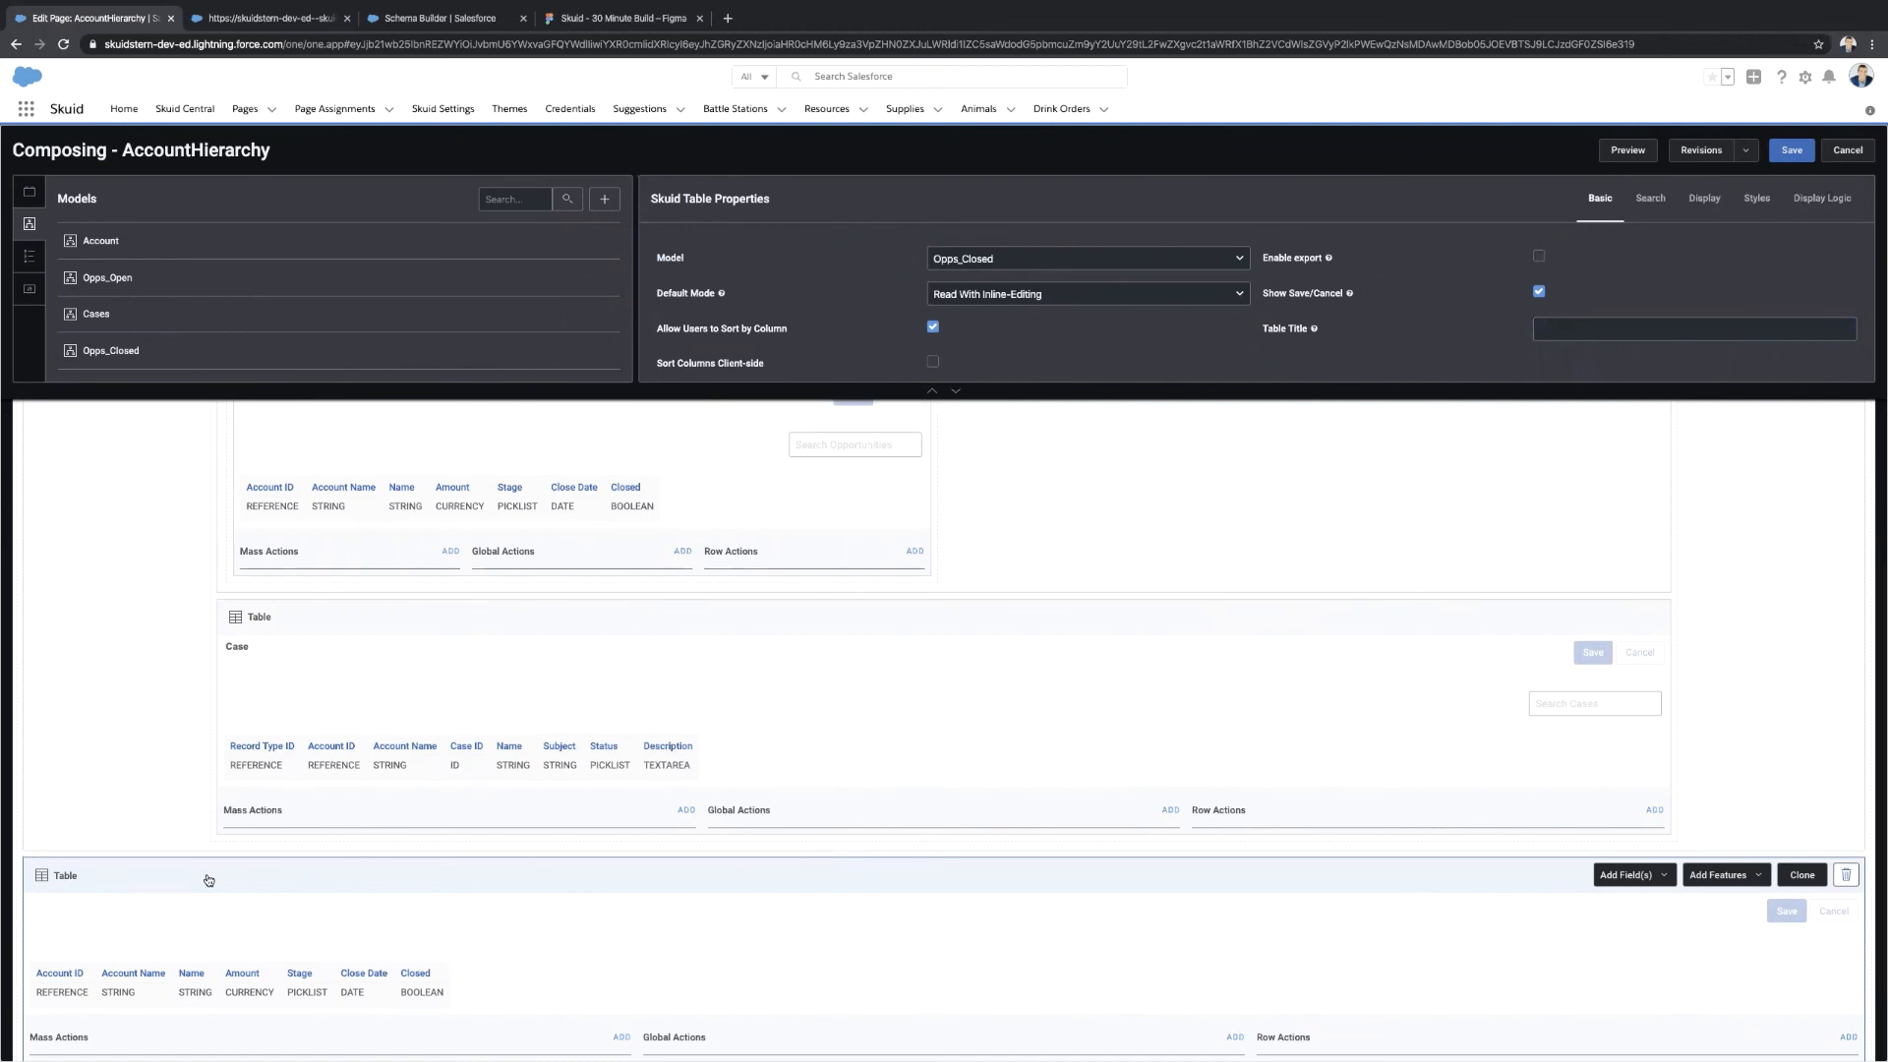
key("ctrl+minus")
key("ctrl+minus")
key("ctrl+minus")
key("ctrl+minus")
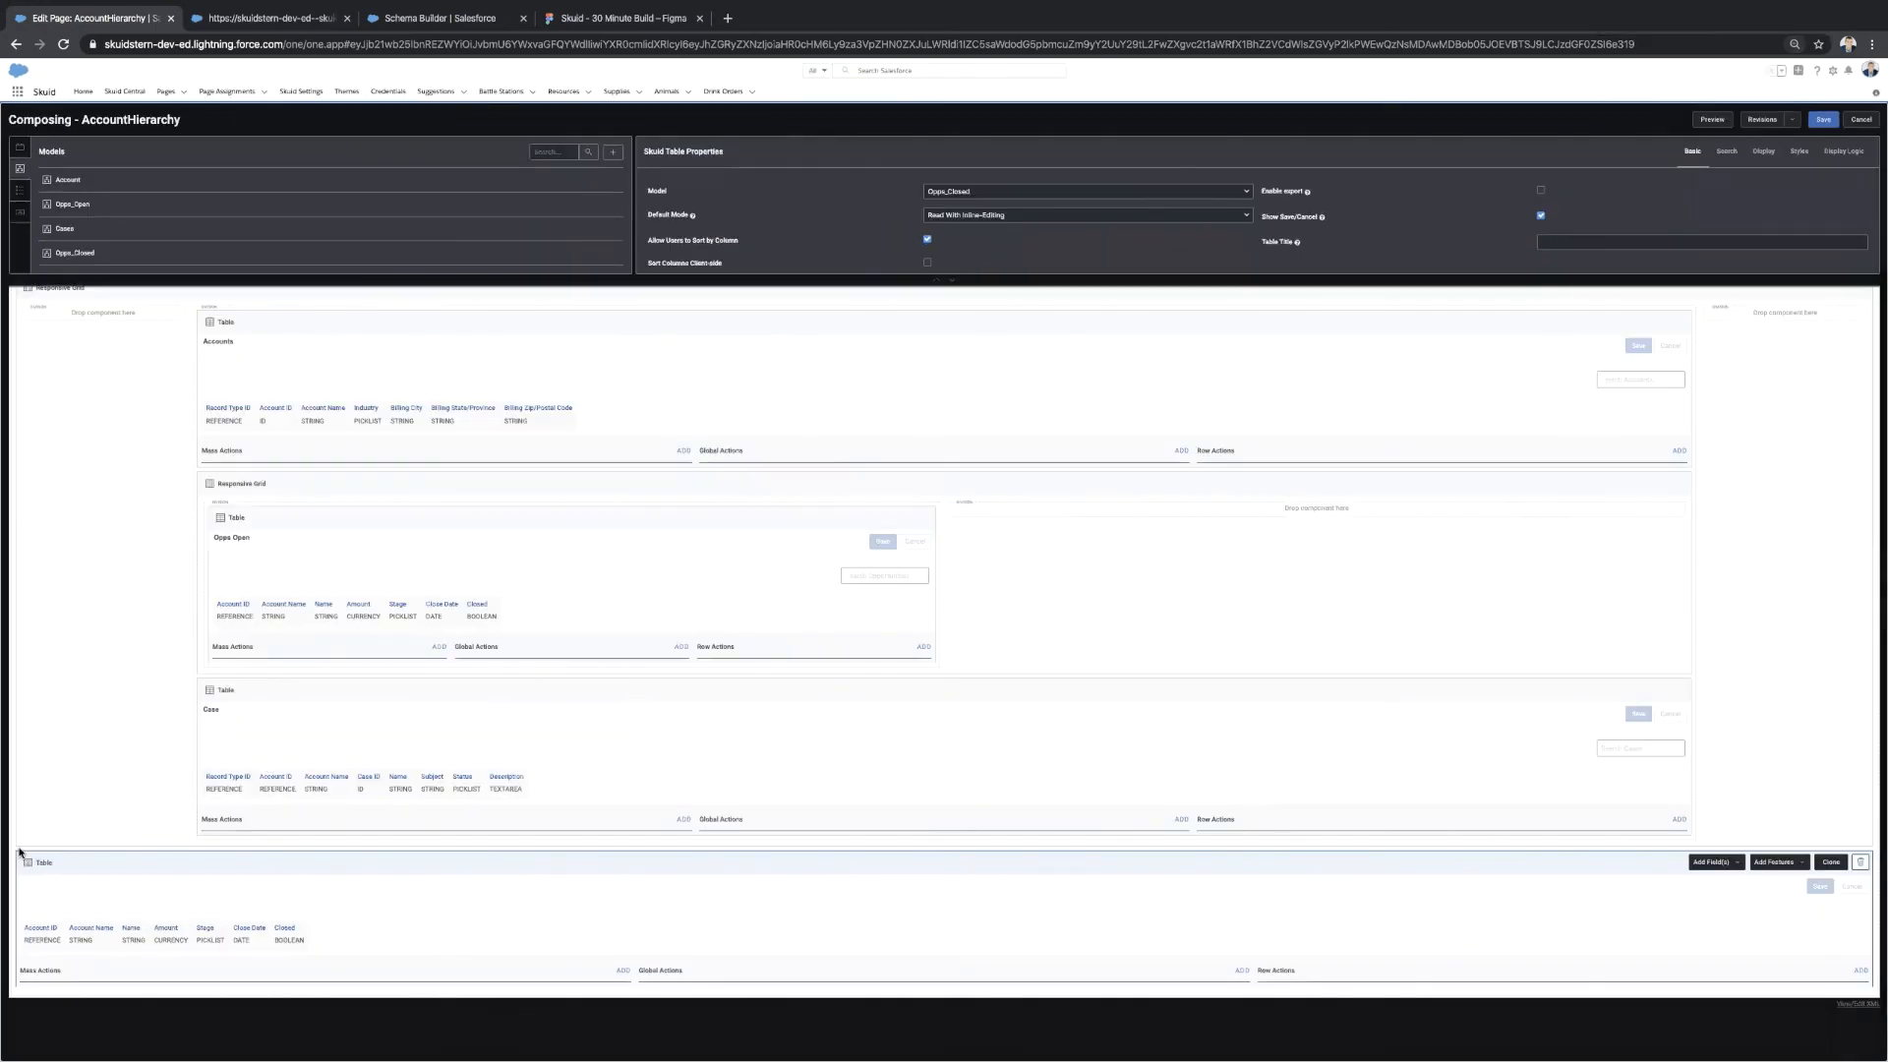
left_click_drag(125, 871, 1127, 510)
key("ctrl+0")
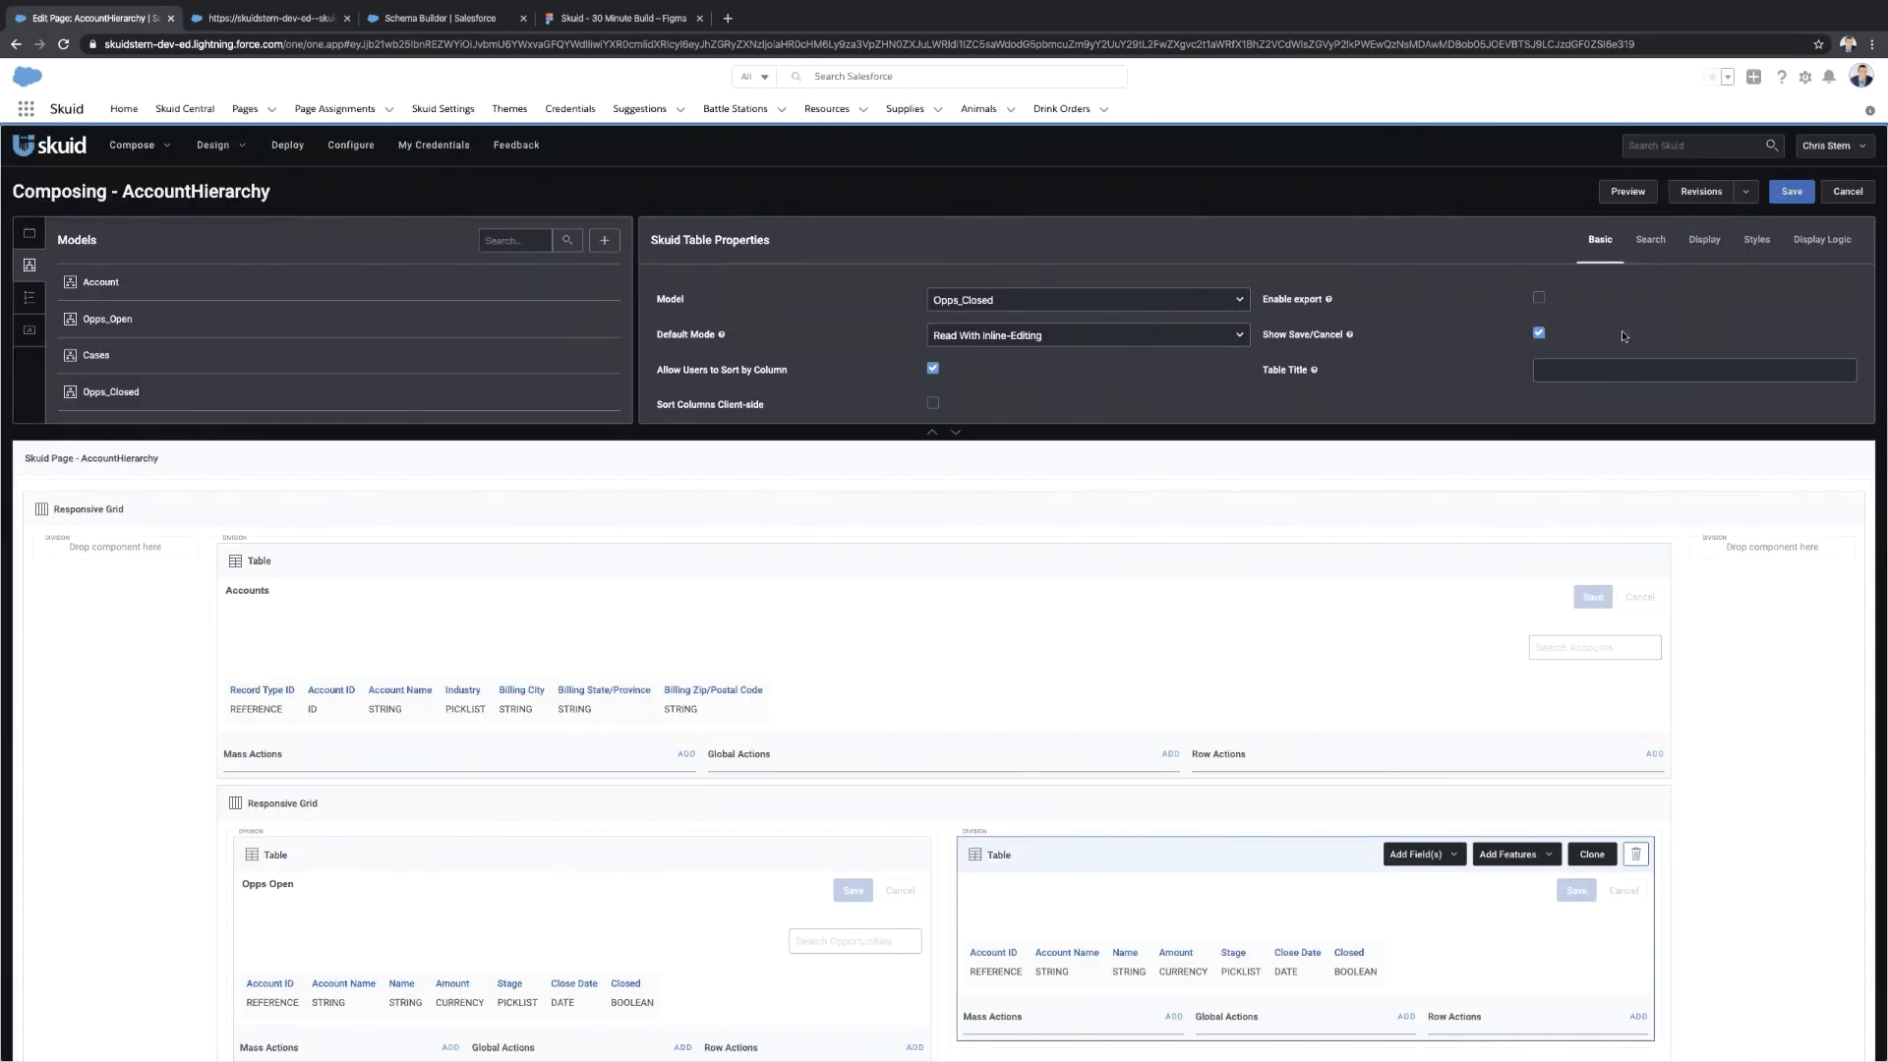
Title the Opps_Closed table Opps Closed, and save the page to refresh its preview.
type("Opps Closed")
left_click(1784, 196)
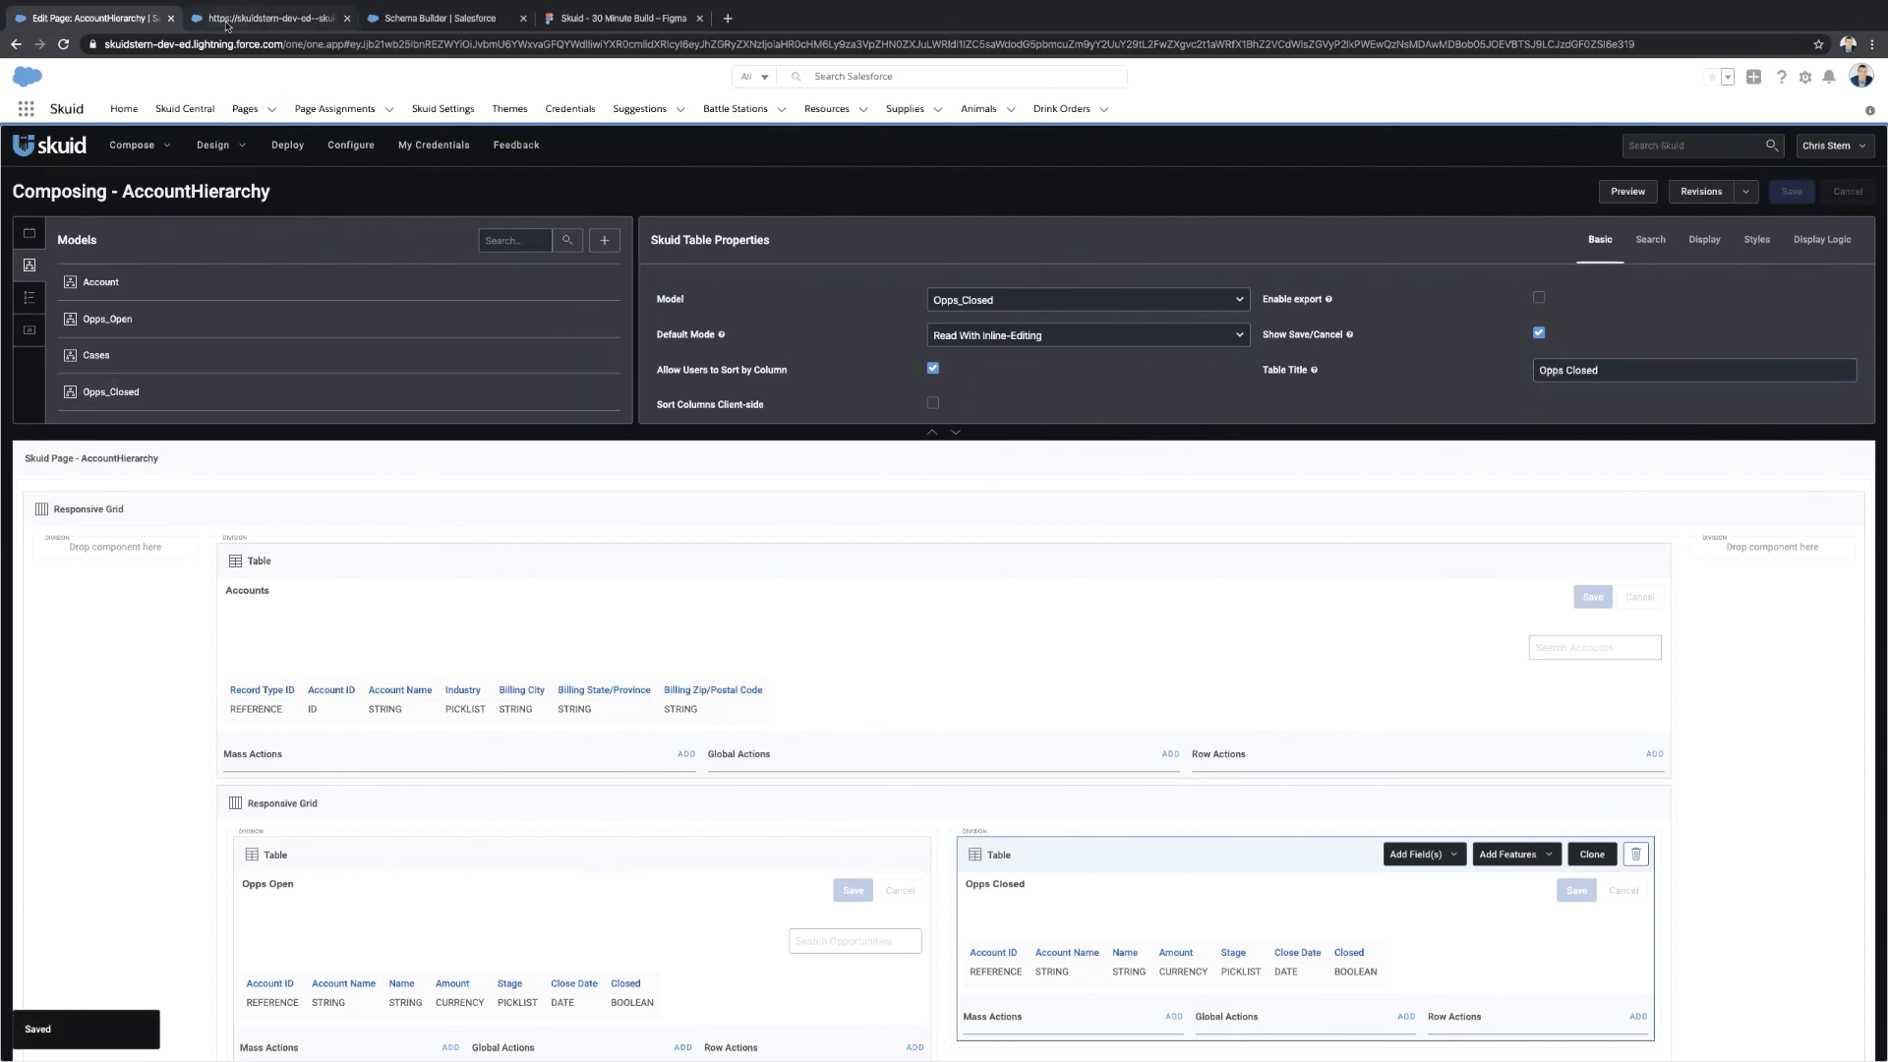
left_click(267, 18)
key("super+r")
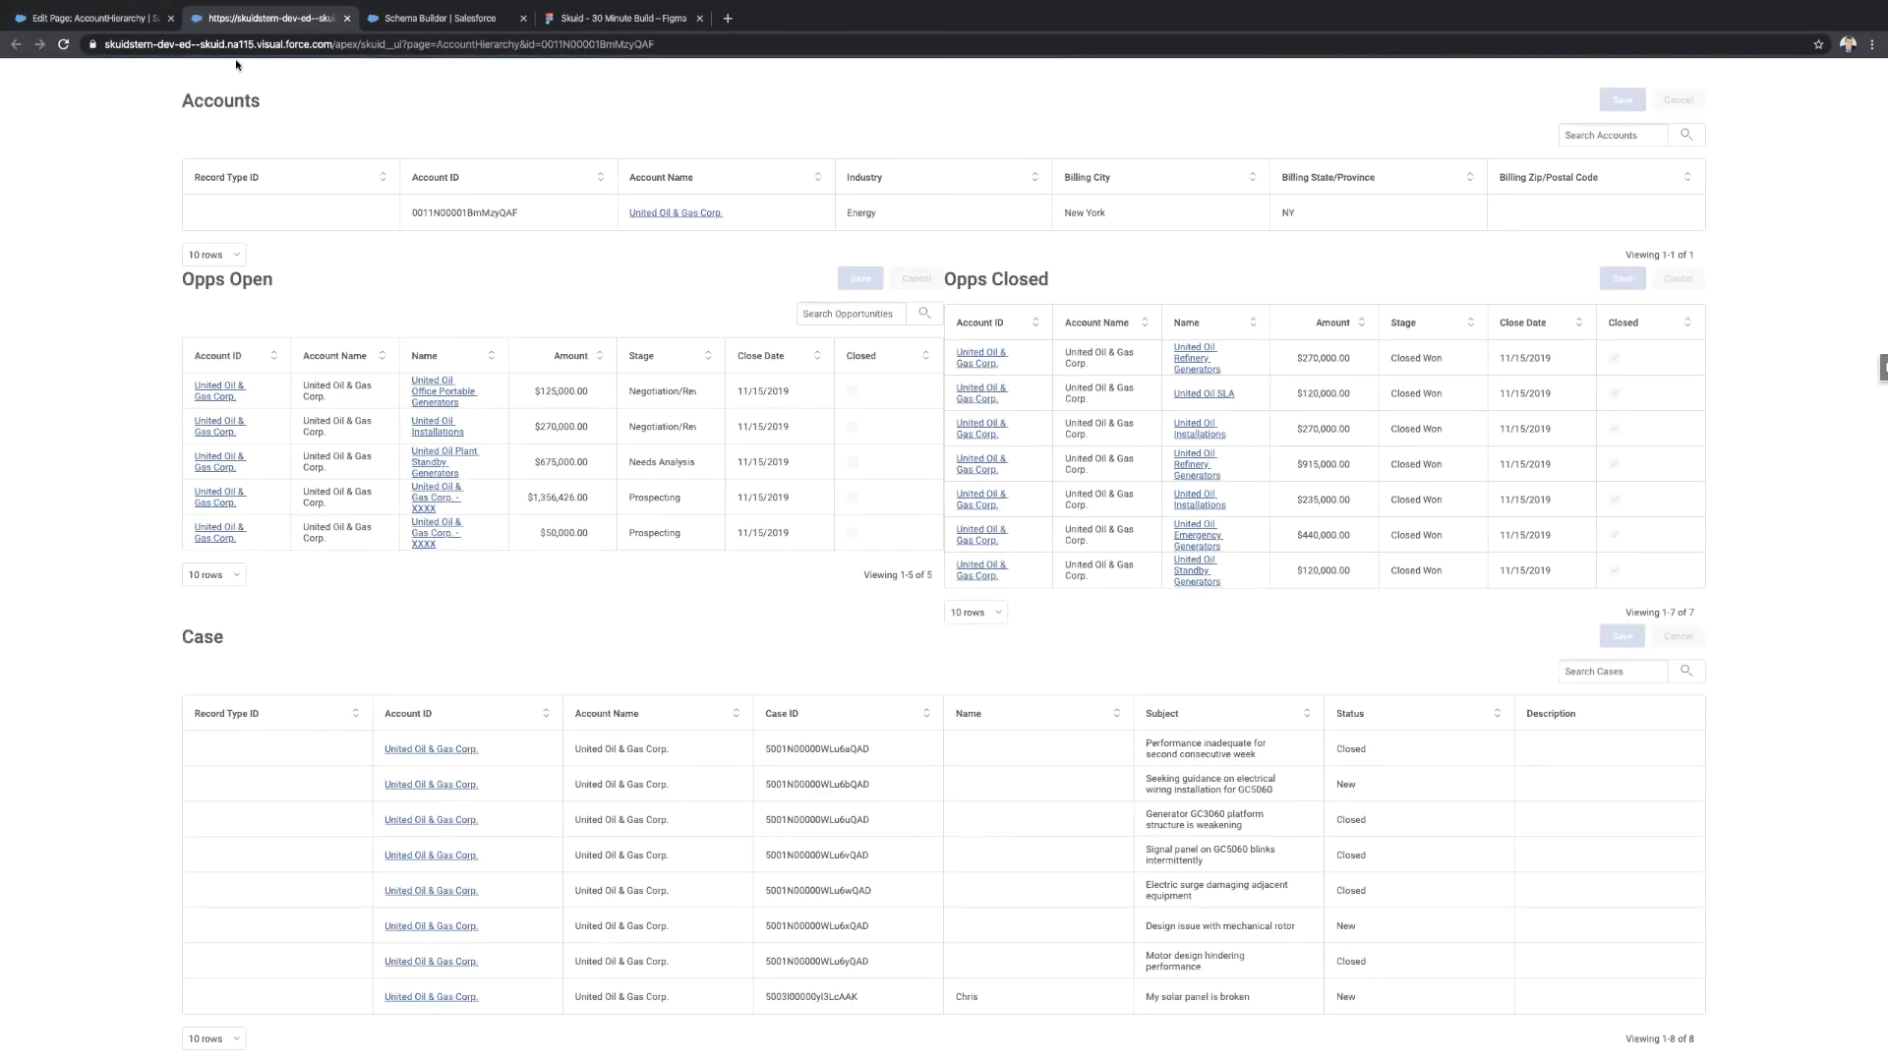
Back in the page composer, set the nested grid's column gutter size to Regular, and save the page to refresh its preview.
left_click(97, 18)
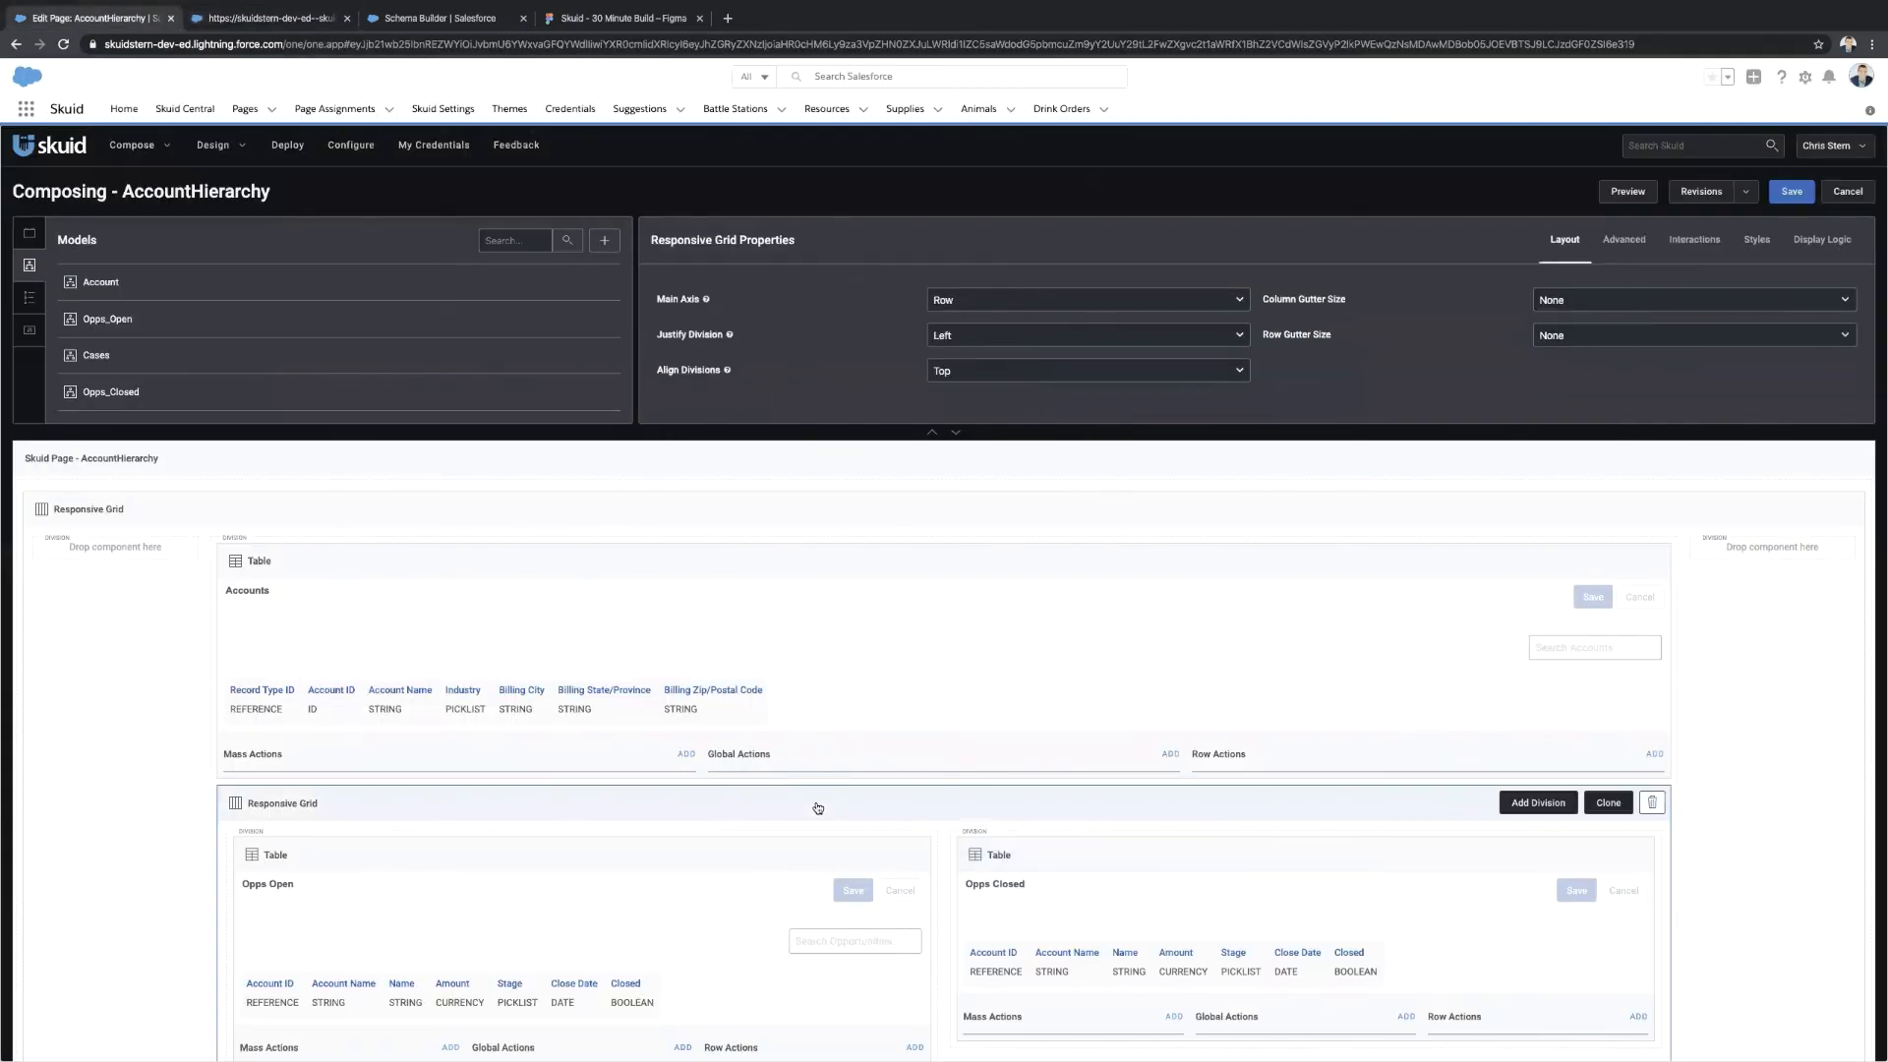
left_click(1637, 301)
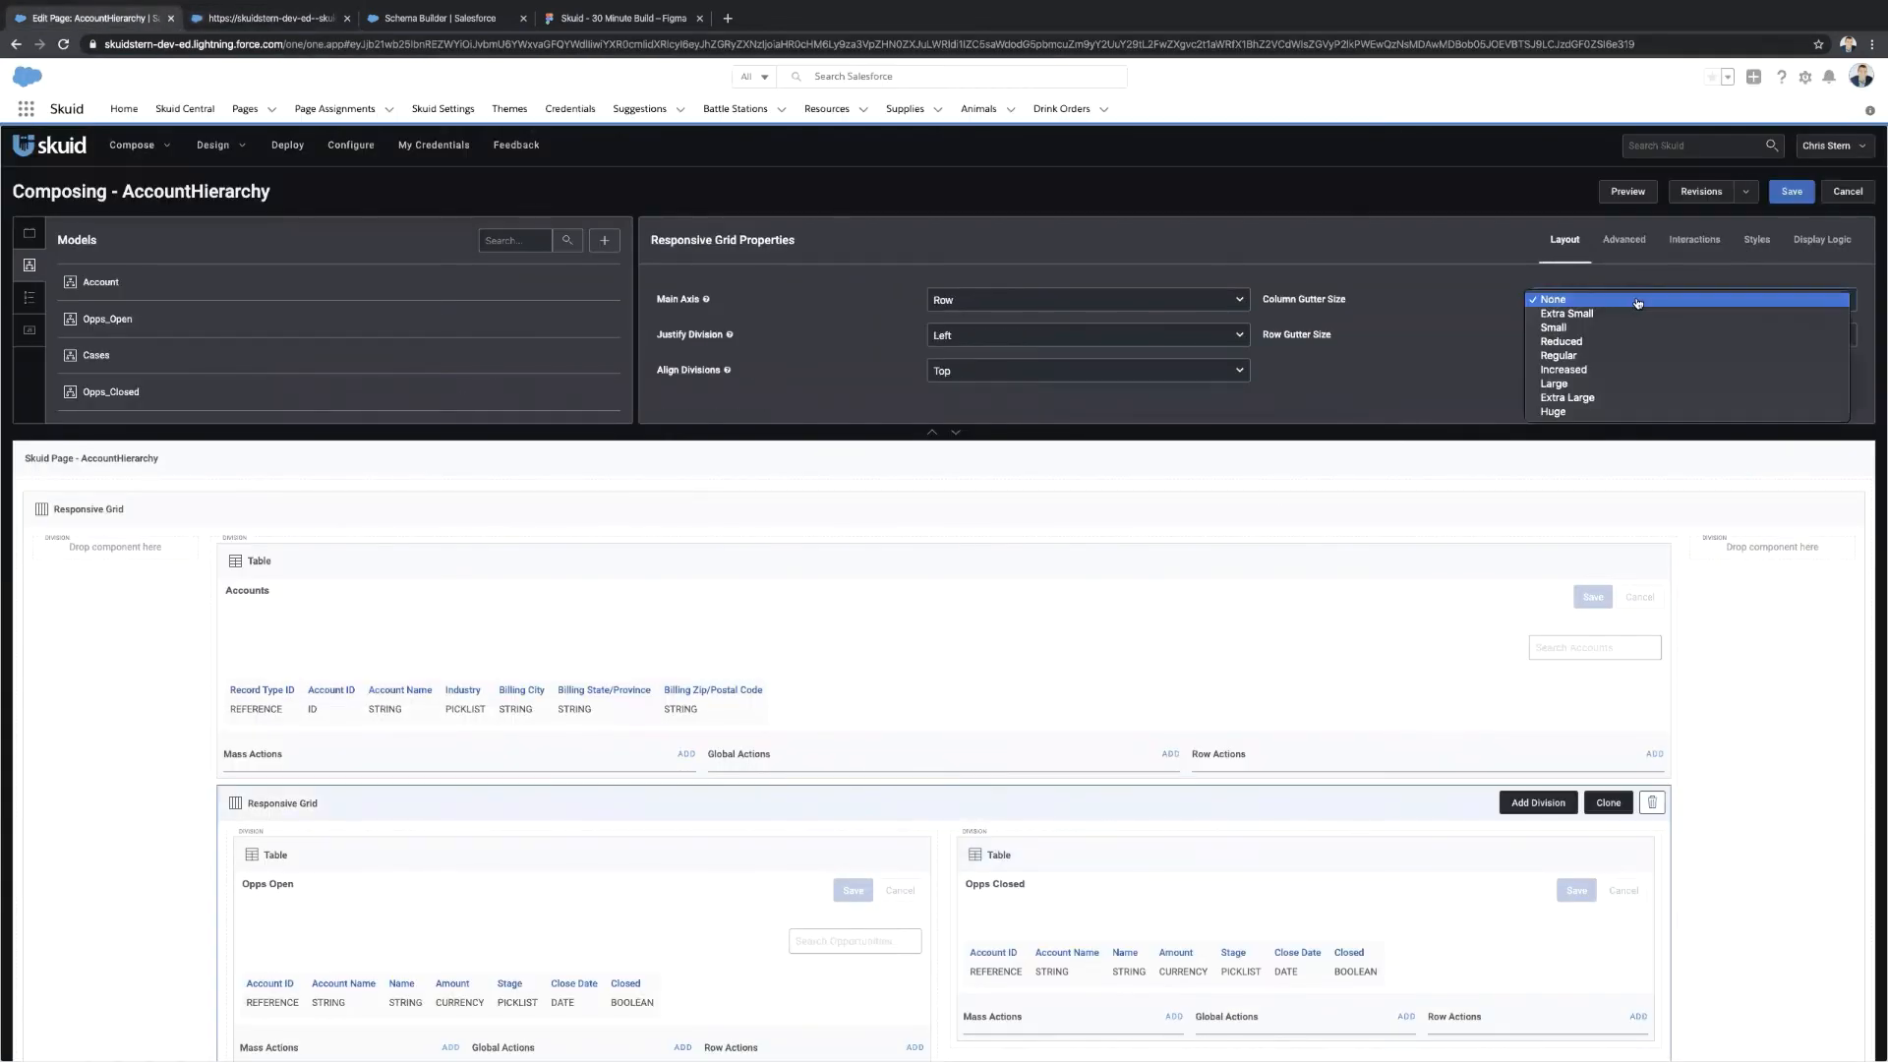
left_click(1634, 355)
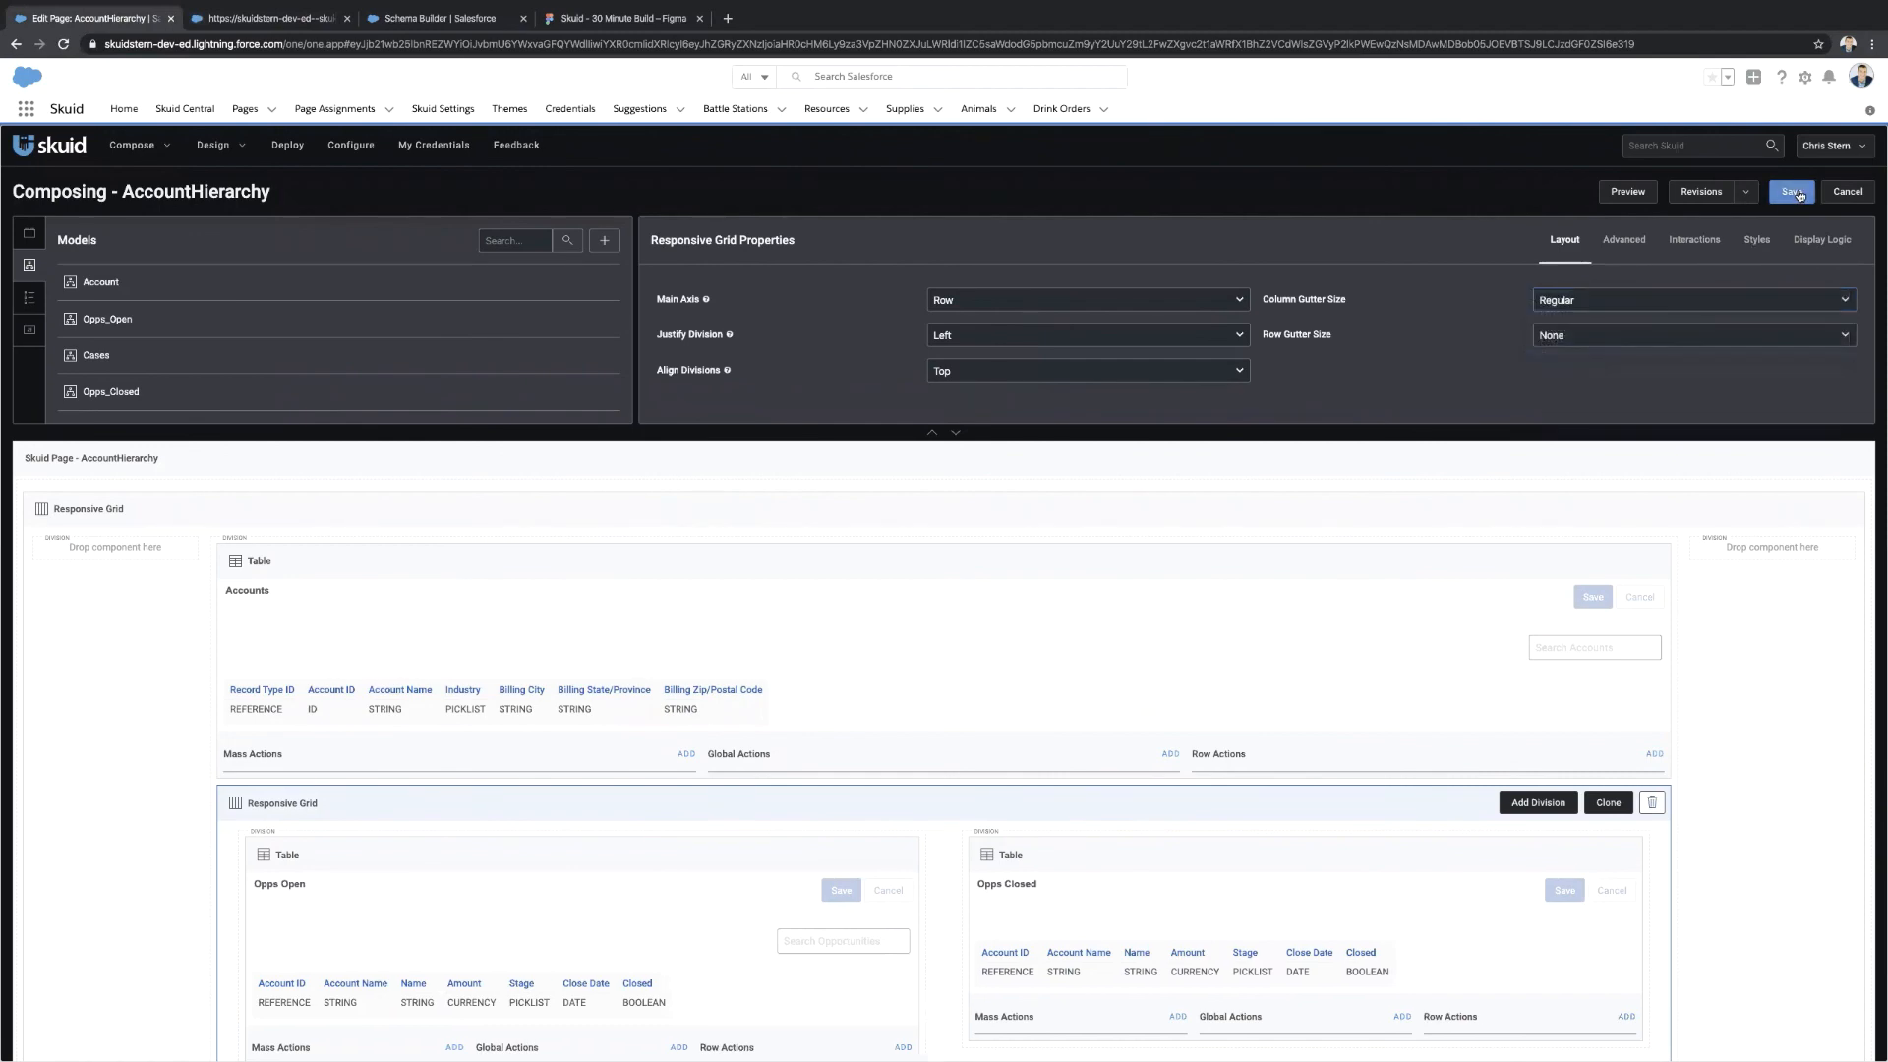
left_click(1799, 194)
left_click(264, 17)
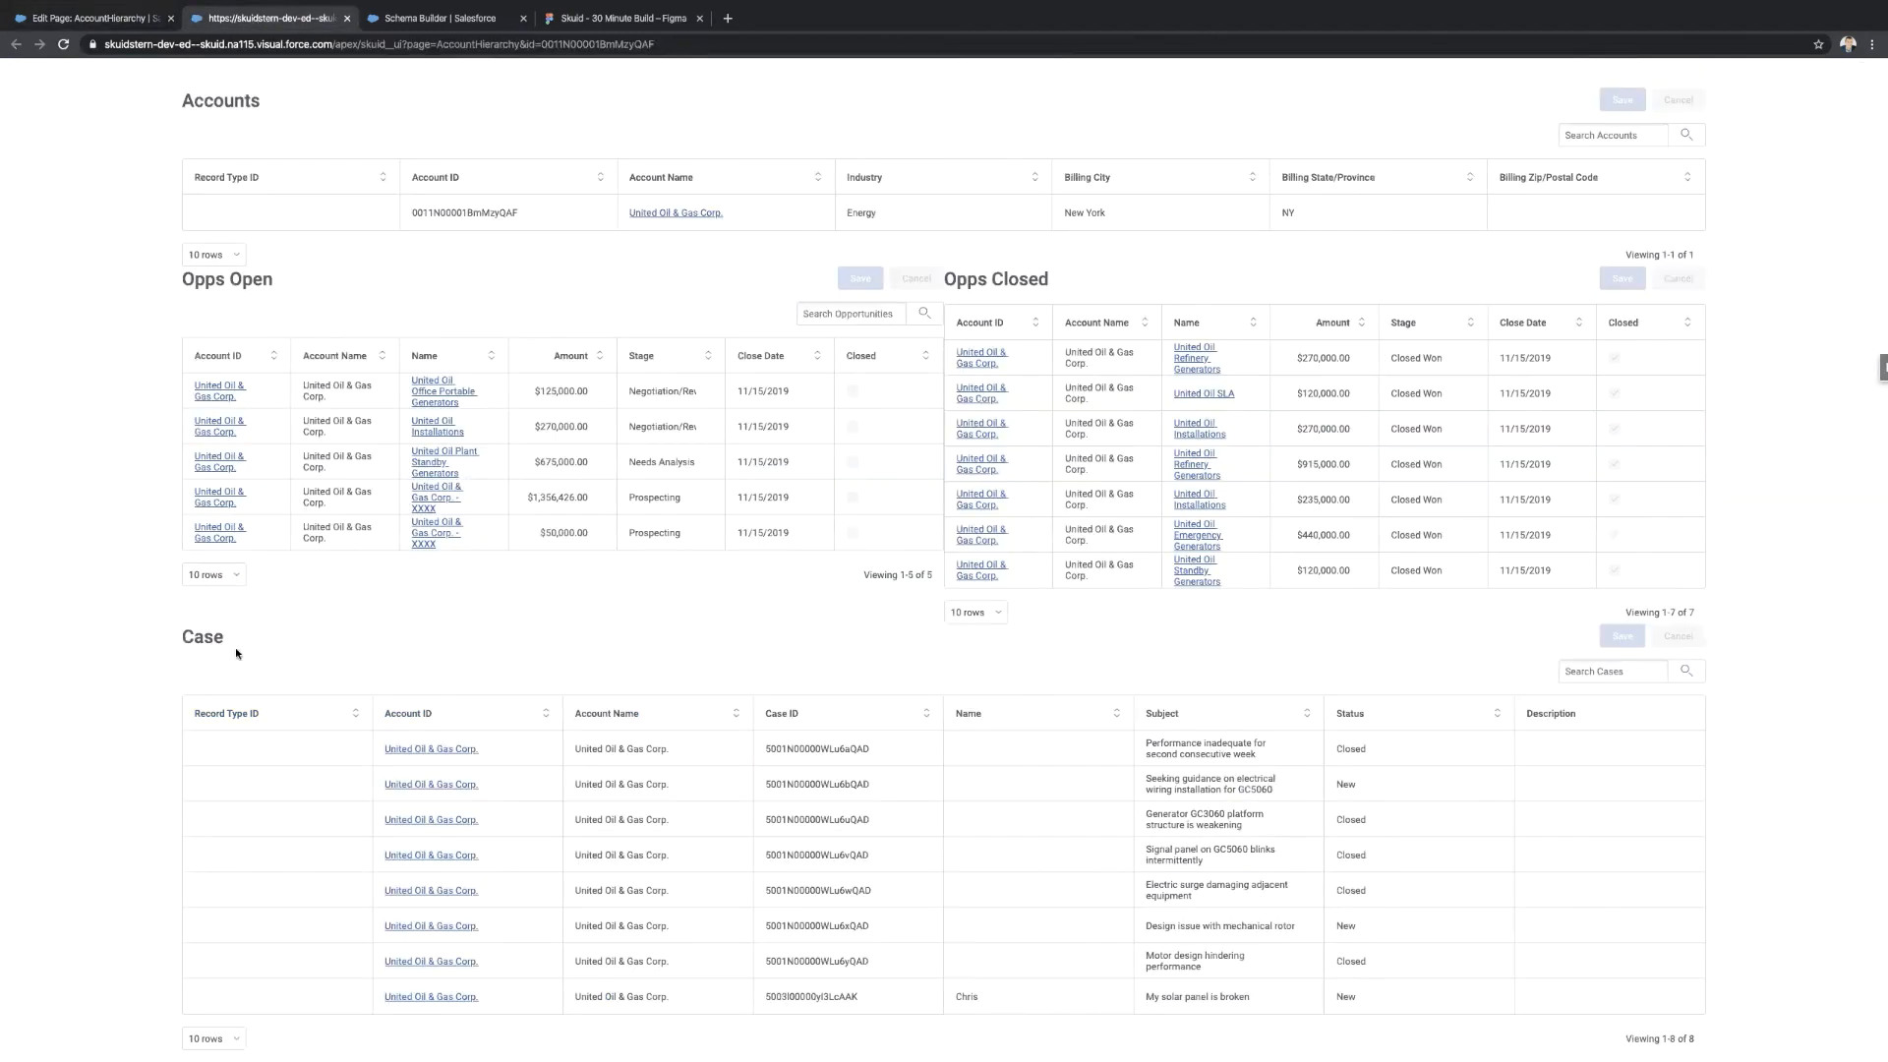
key("super+r")
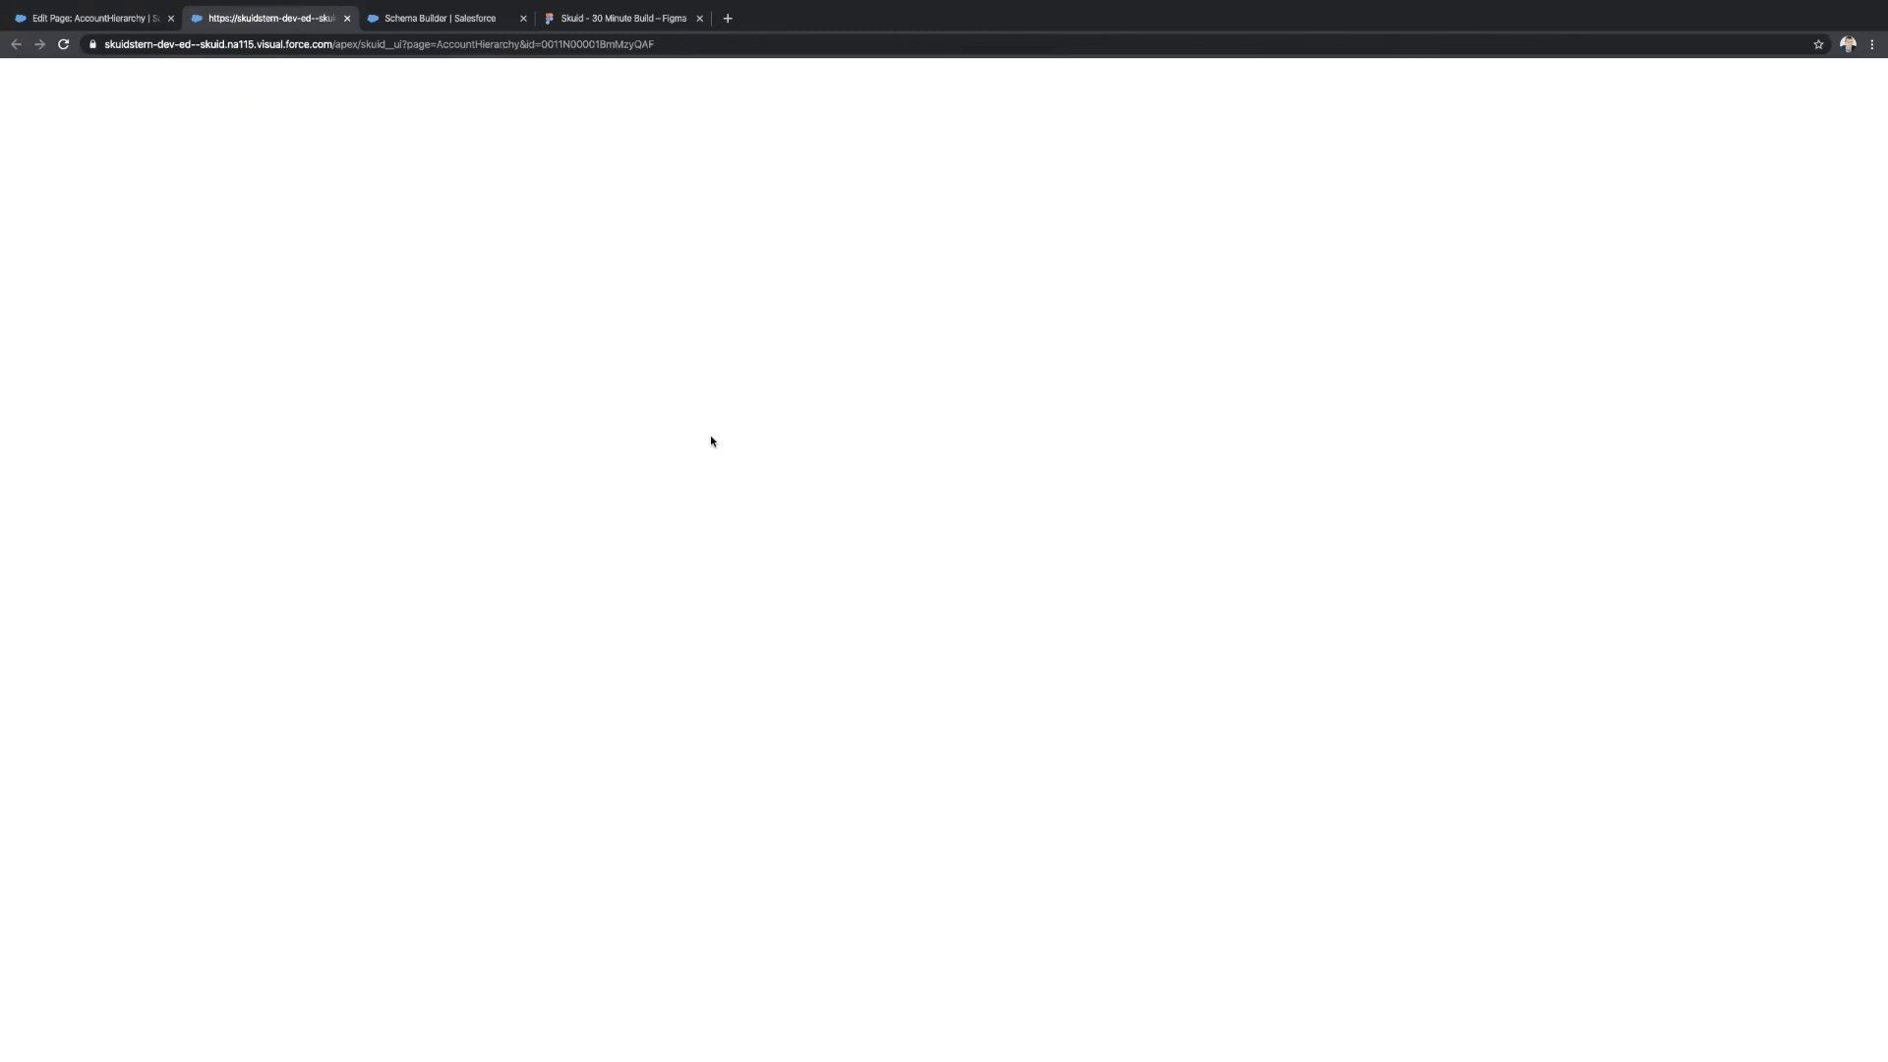